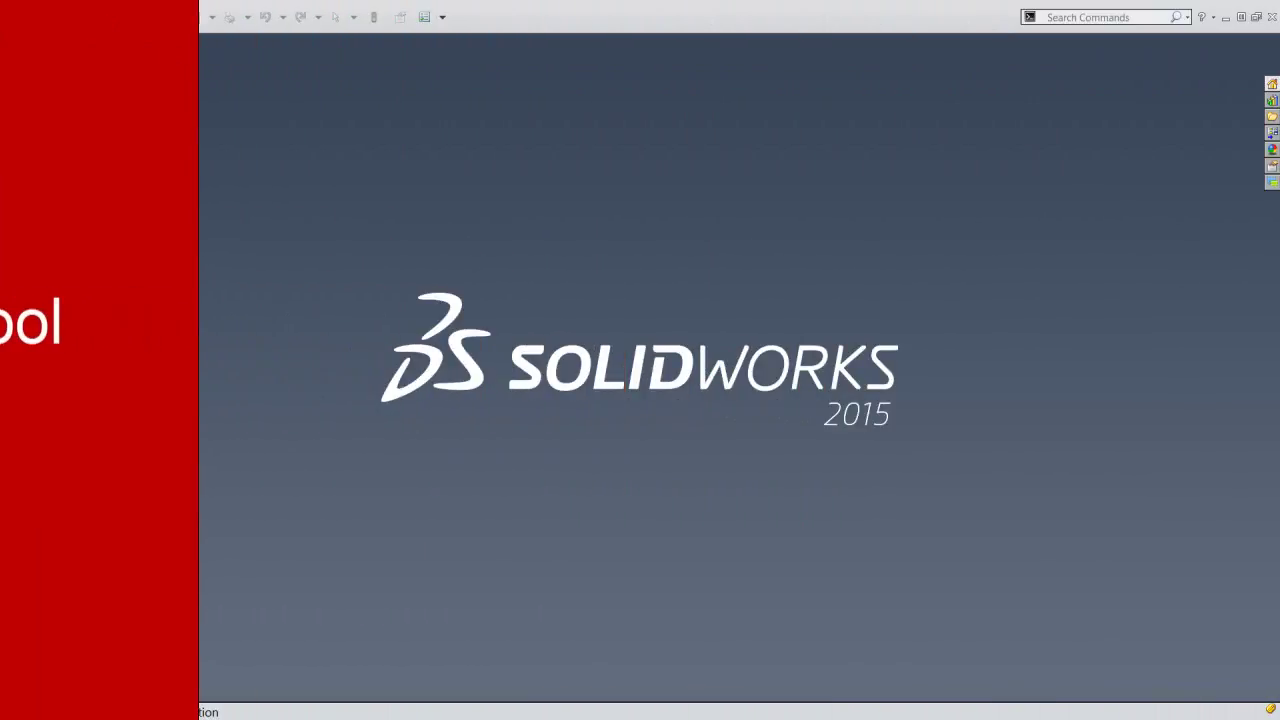
- Create a new part document from the first custom IPS part template
{"action": "left_click", "coordinate": [657, 374]}
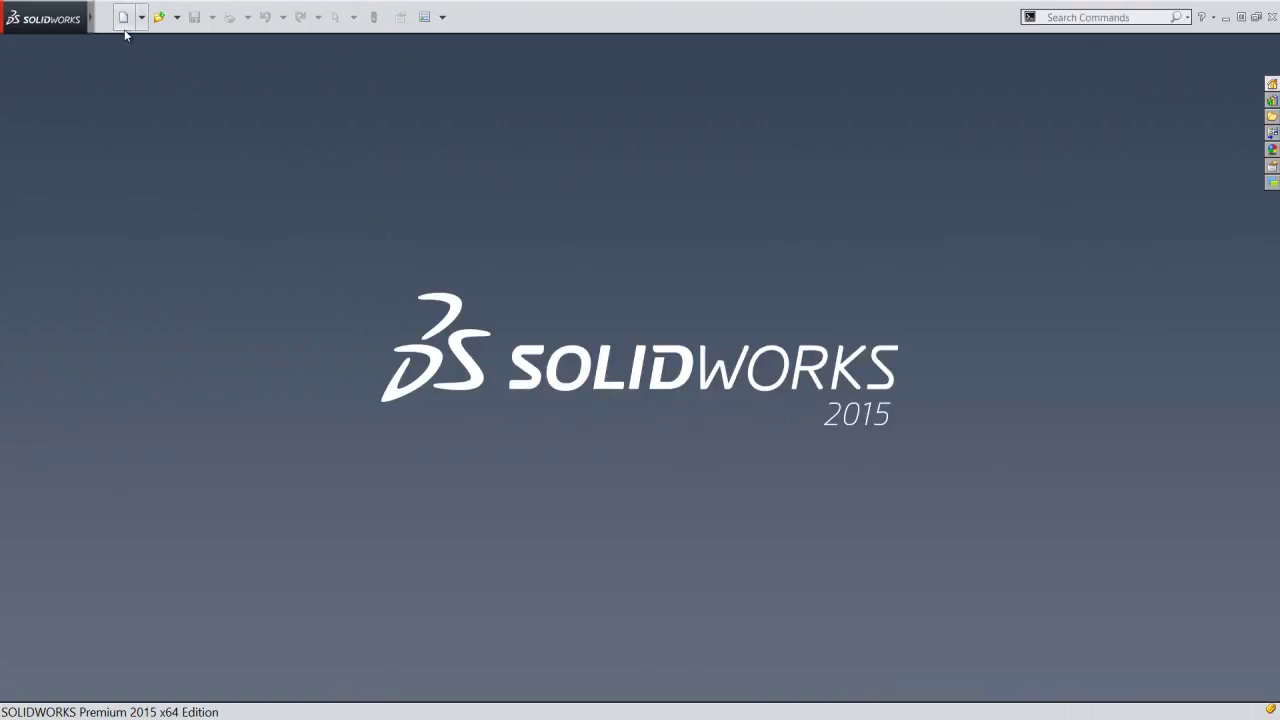
{"action": "left_click", "coordinate": [121, 18]}
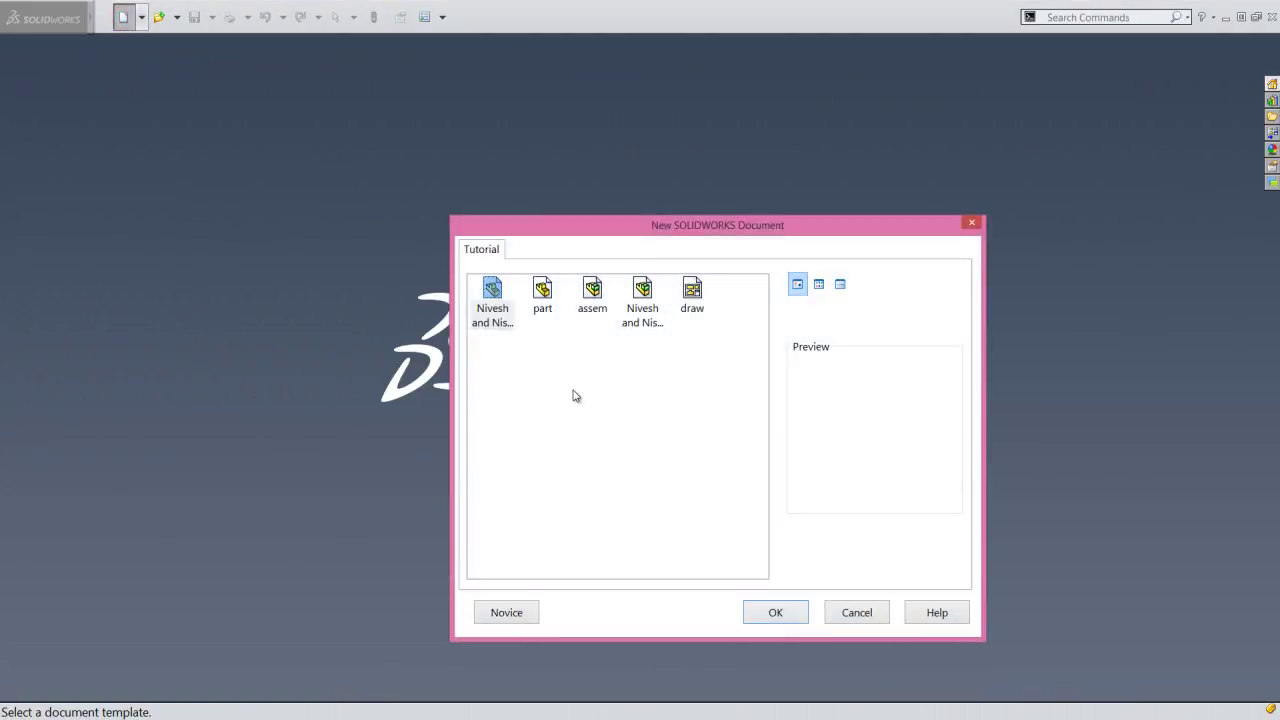
{"action": "left_click", "coordinate": [492, 289]}
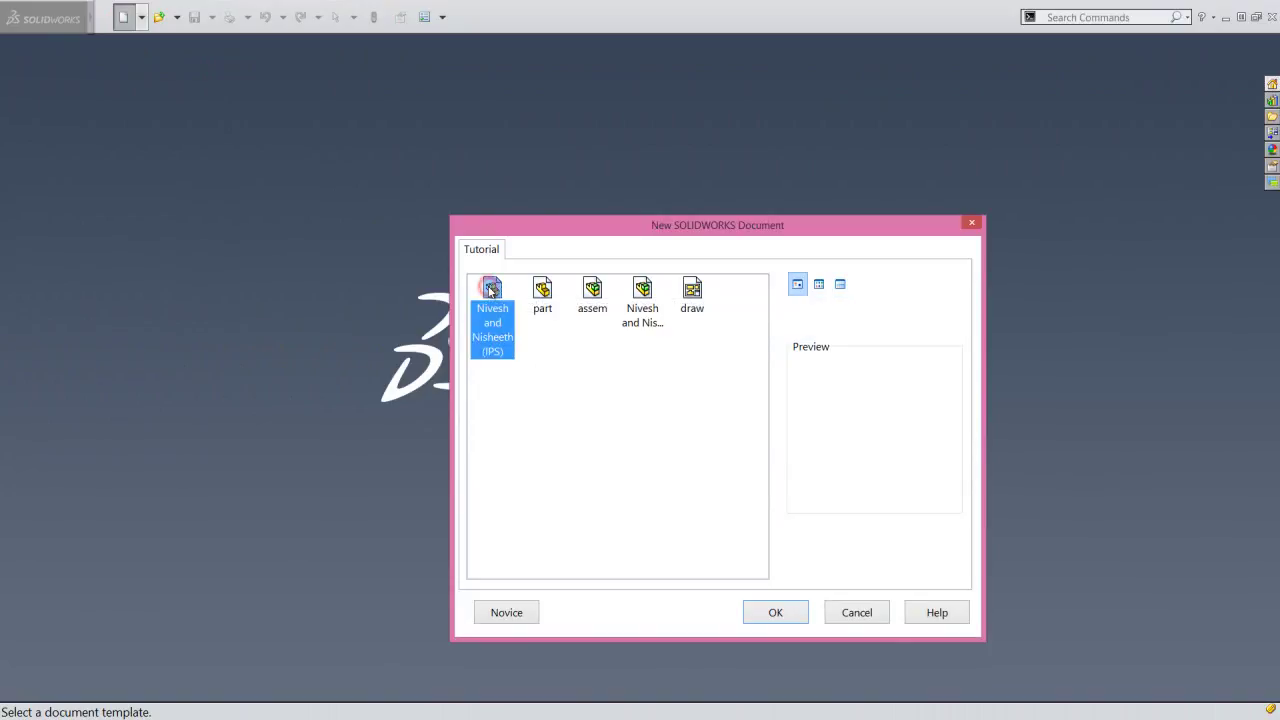
{"action": "left_click", "coordinate": [799, 616]}
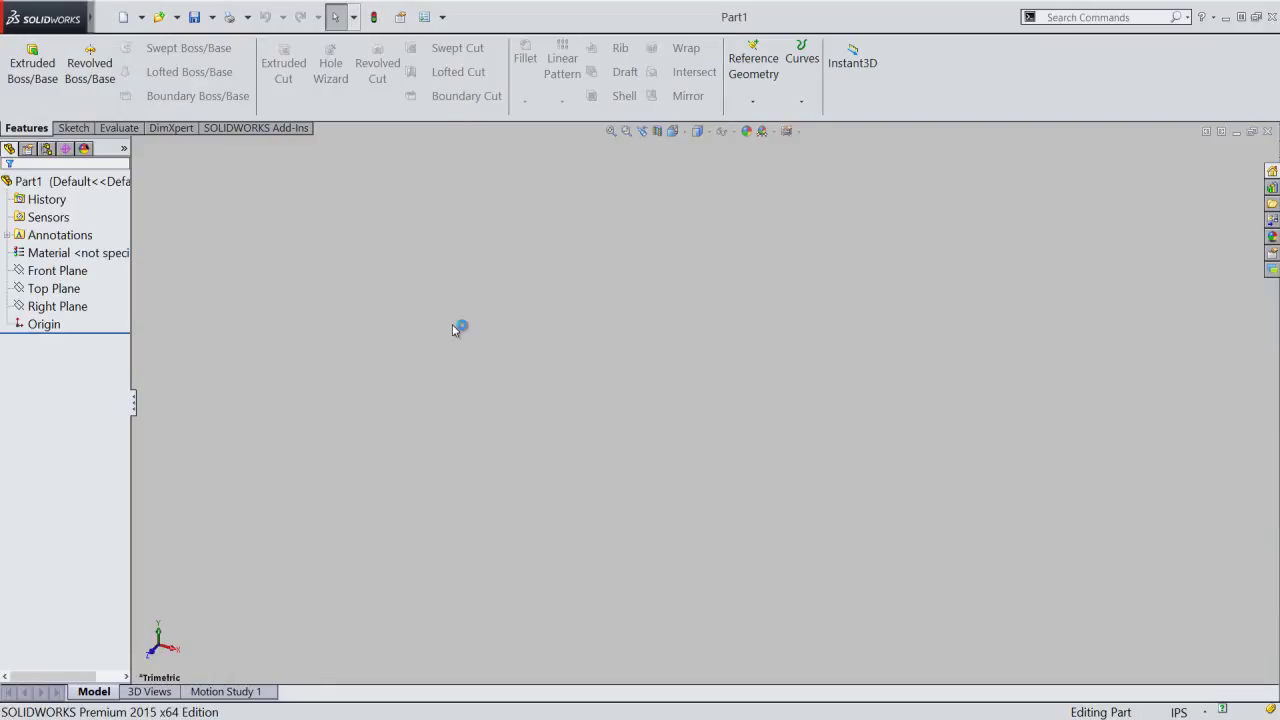
- Start a new sketch on the Front Plane
{"action": "left_click", "coordinate": [60, 272]}
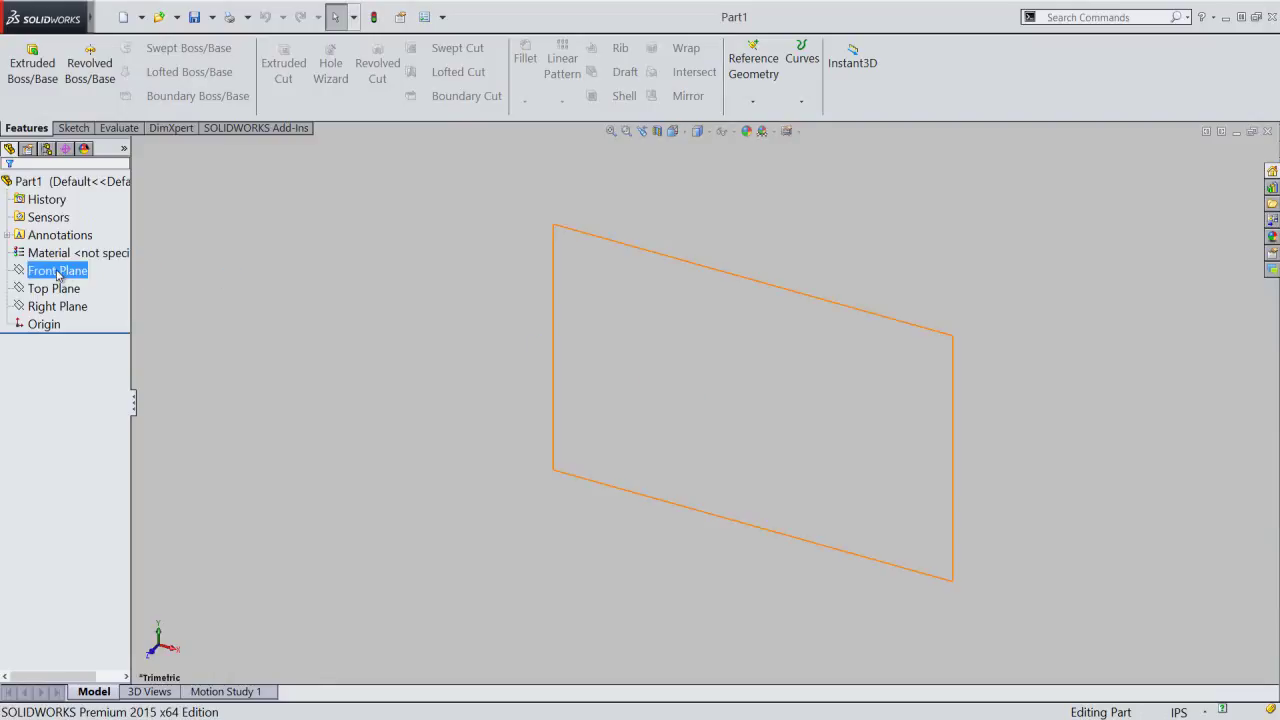
{"action": "left_click", "coordinate": [58, 274]}
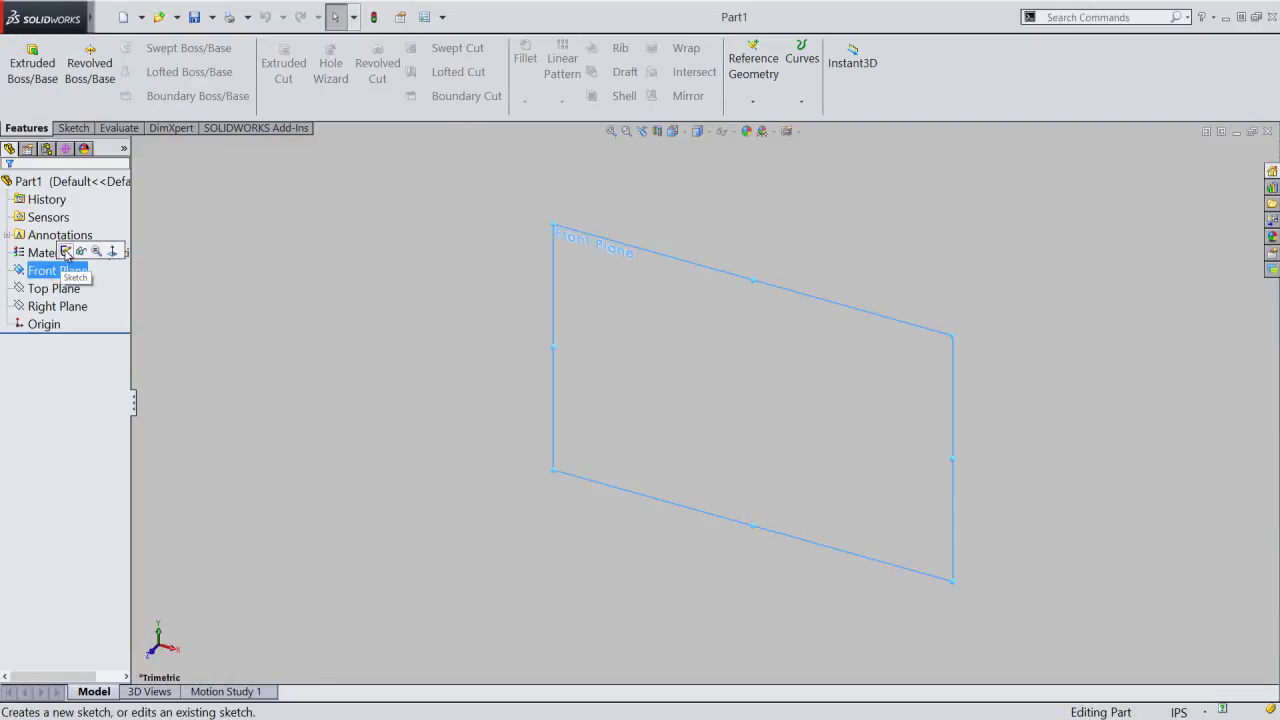
{"action": "left_click", "coordinate": [66, 253]}
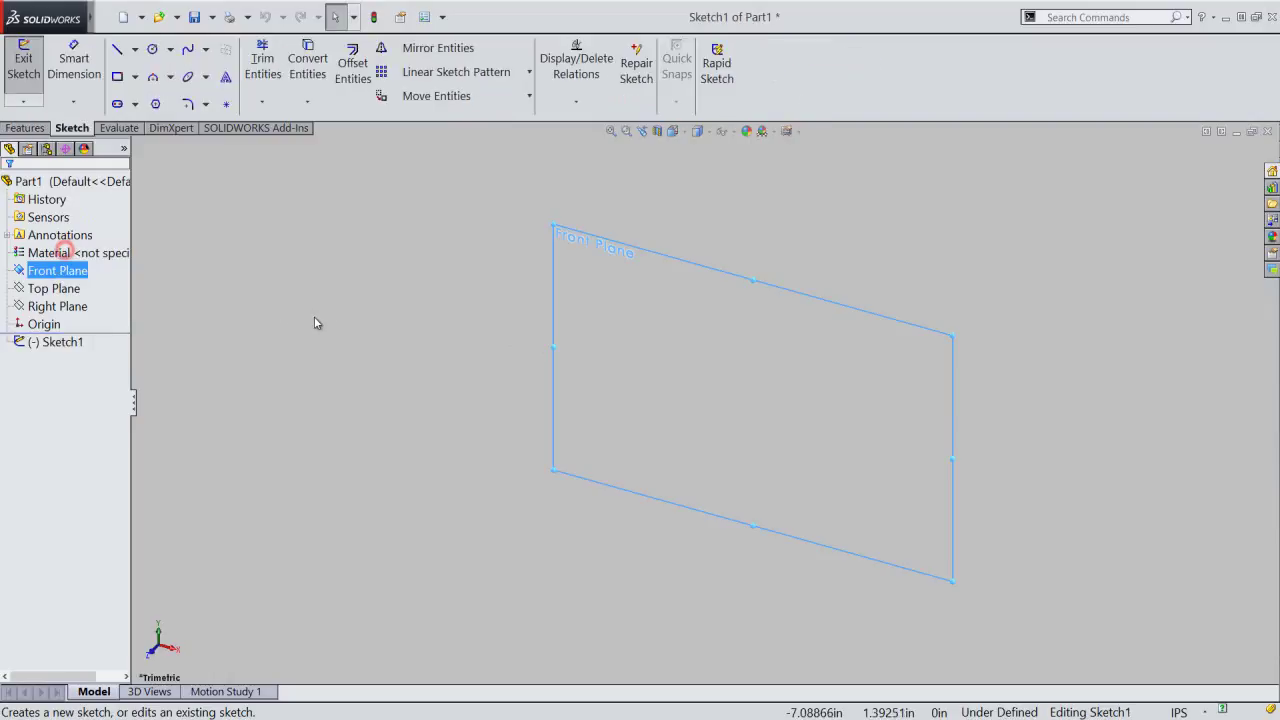
{"action": "left_click", "coordinate": [443, 391]}
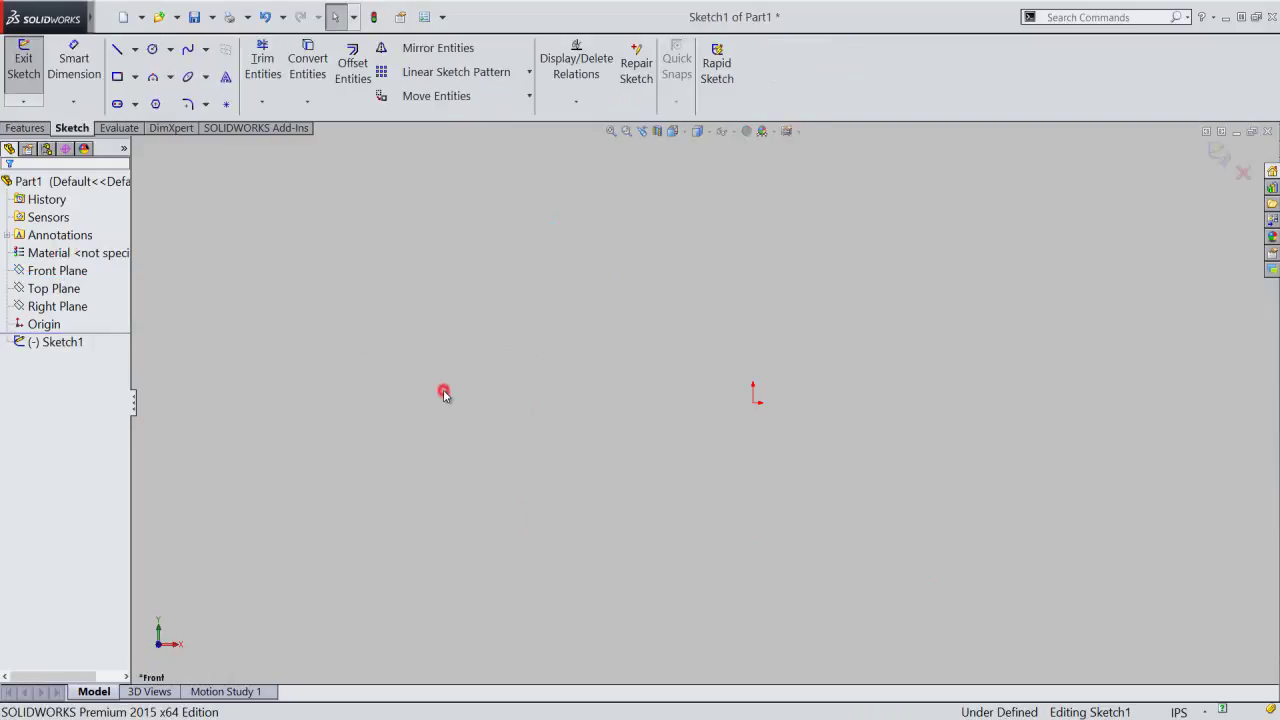
- Draw infinite-length vertical and horizontal centerlines crossing at the origin
{"action": "right_click", "coordinate": [658, 286]}
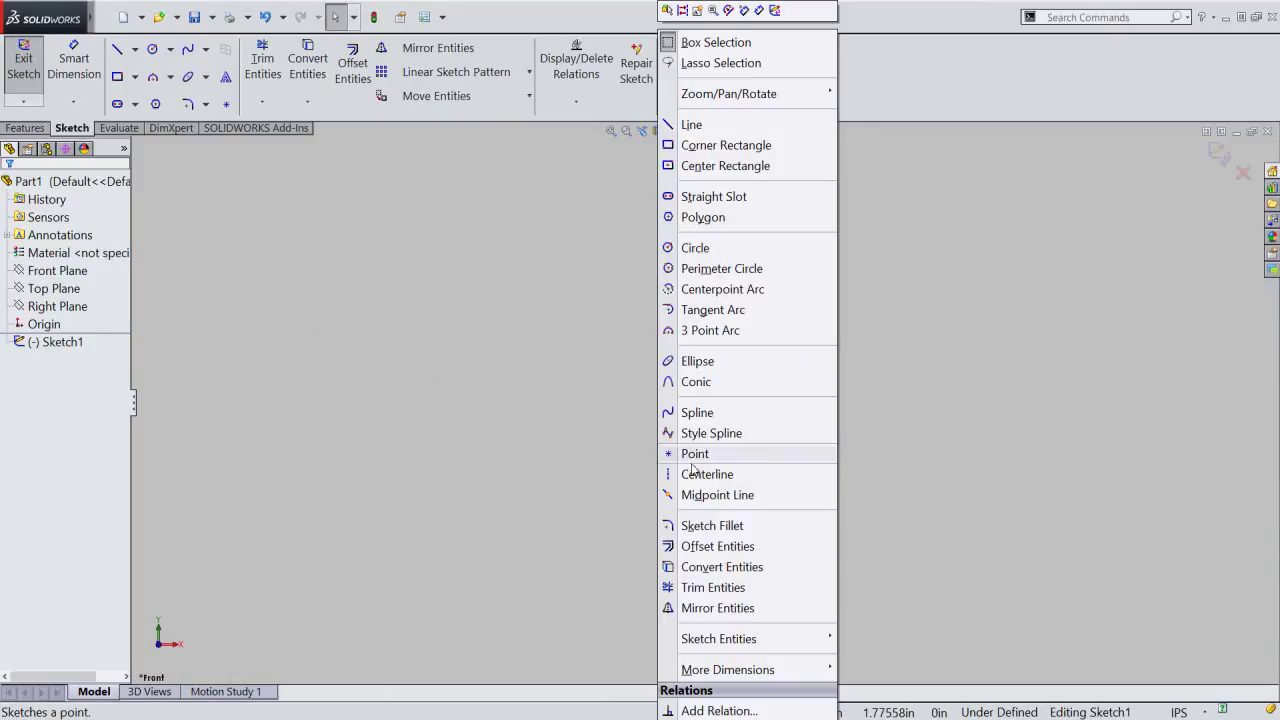
{"action": "left_click", "coordinate": [700, 474]}
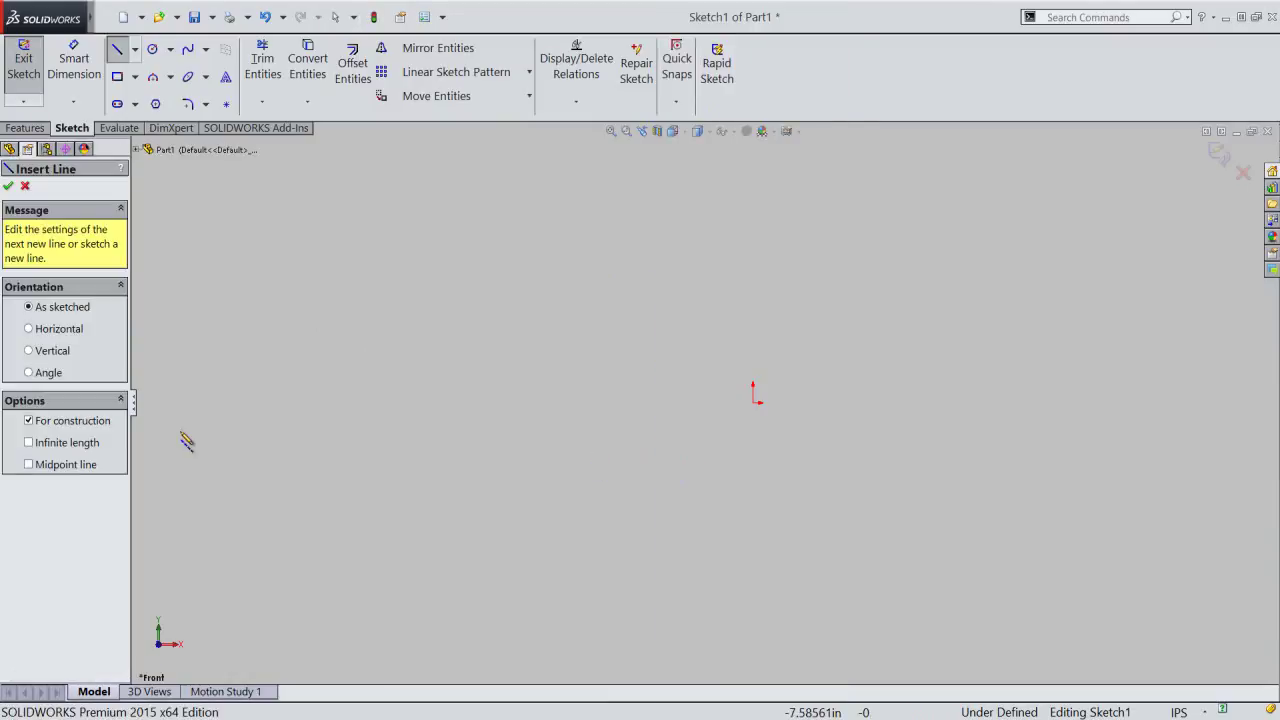
{"action": "left_click", "coordinate": [29, 444]}
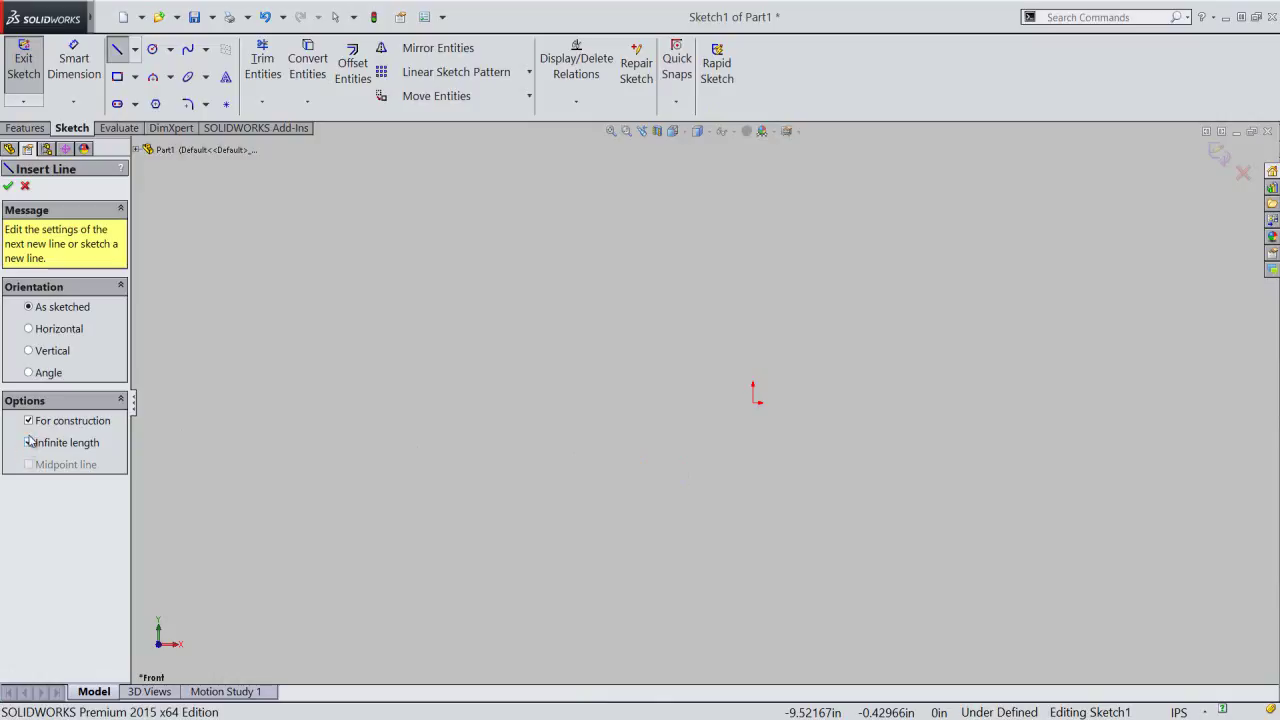
{"action": "left_click", "coordinate": [29, 351]}
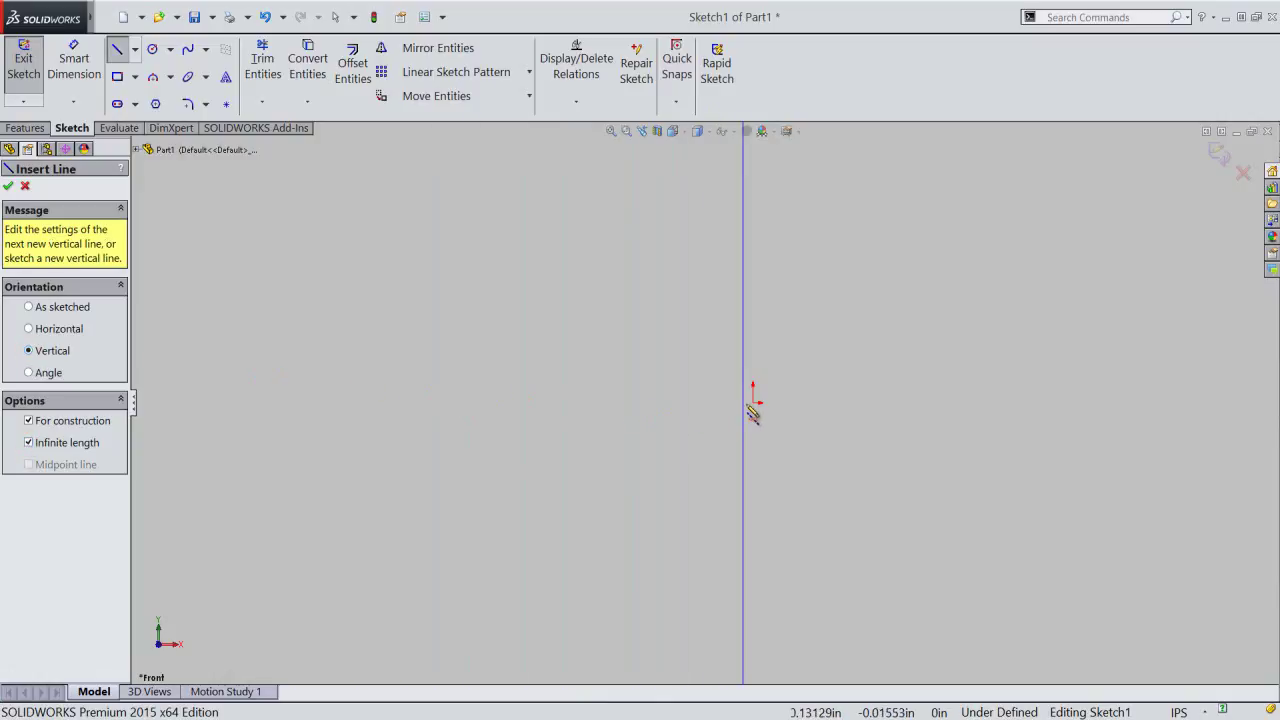
{"action": "left_click", "coordinate": [754, 405]}
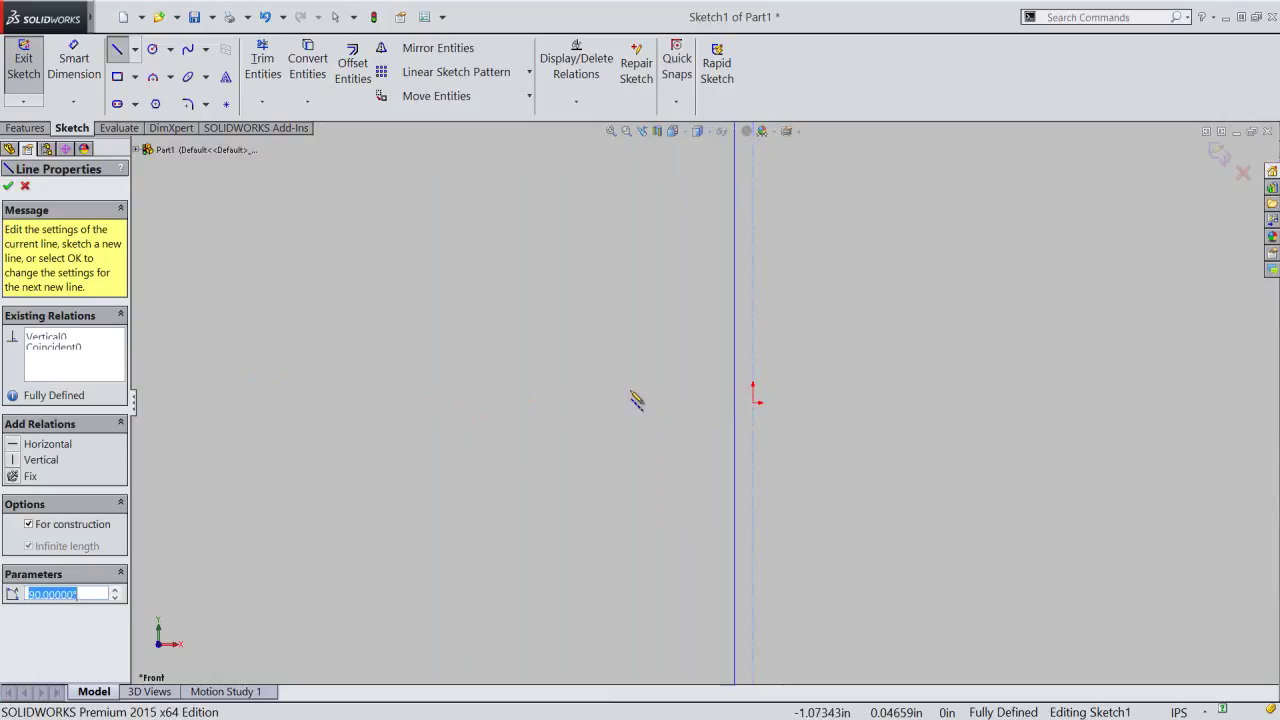
{"action": "left_click", "coordinate": [9, 187]}
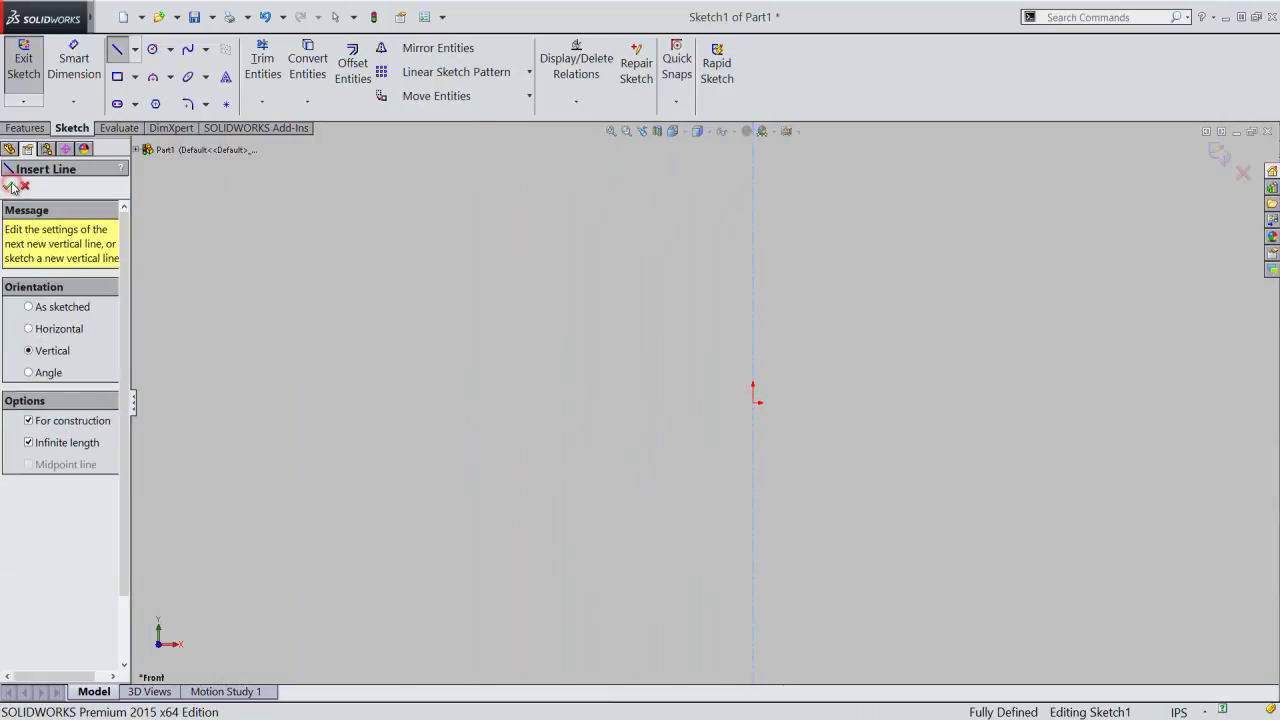
{"action": "left_click", "coordinate": [28, 329]}
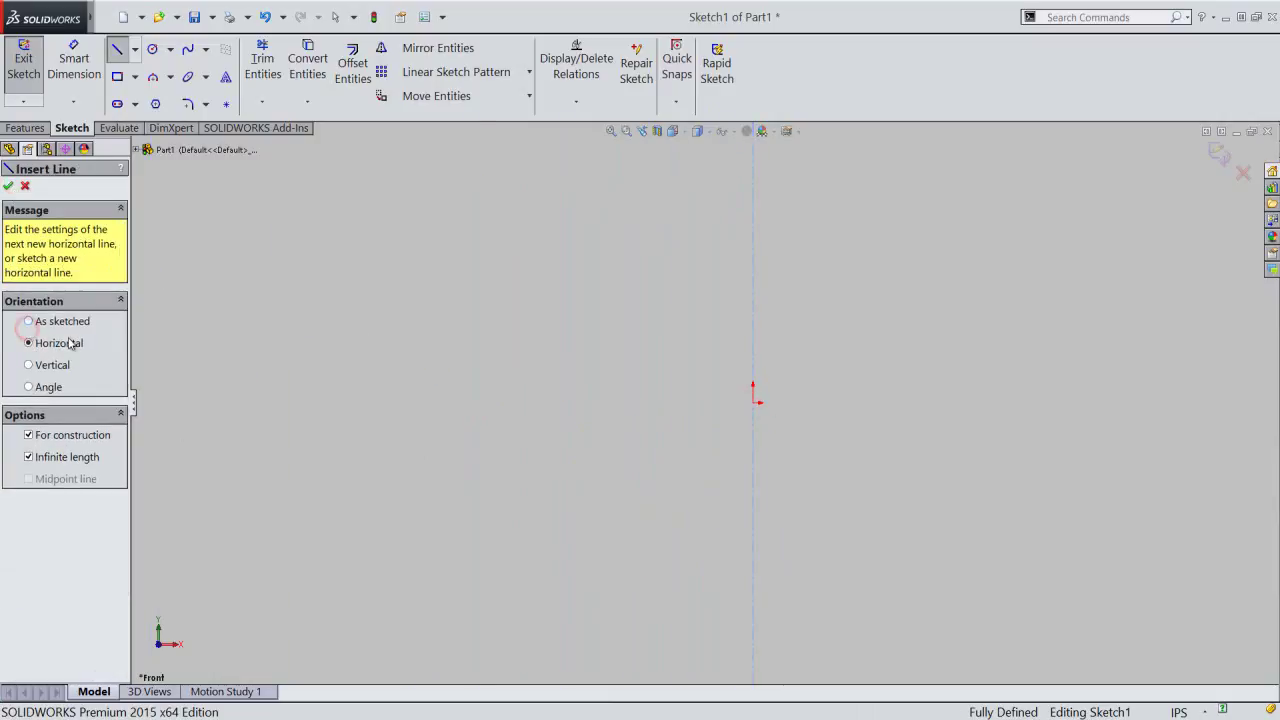
{"action": "left_click", "coordinate": [754, 404]}
{"action": "right_click", "coordinate": [830, 362]}
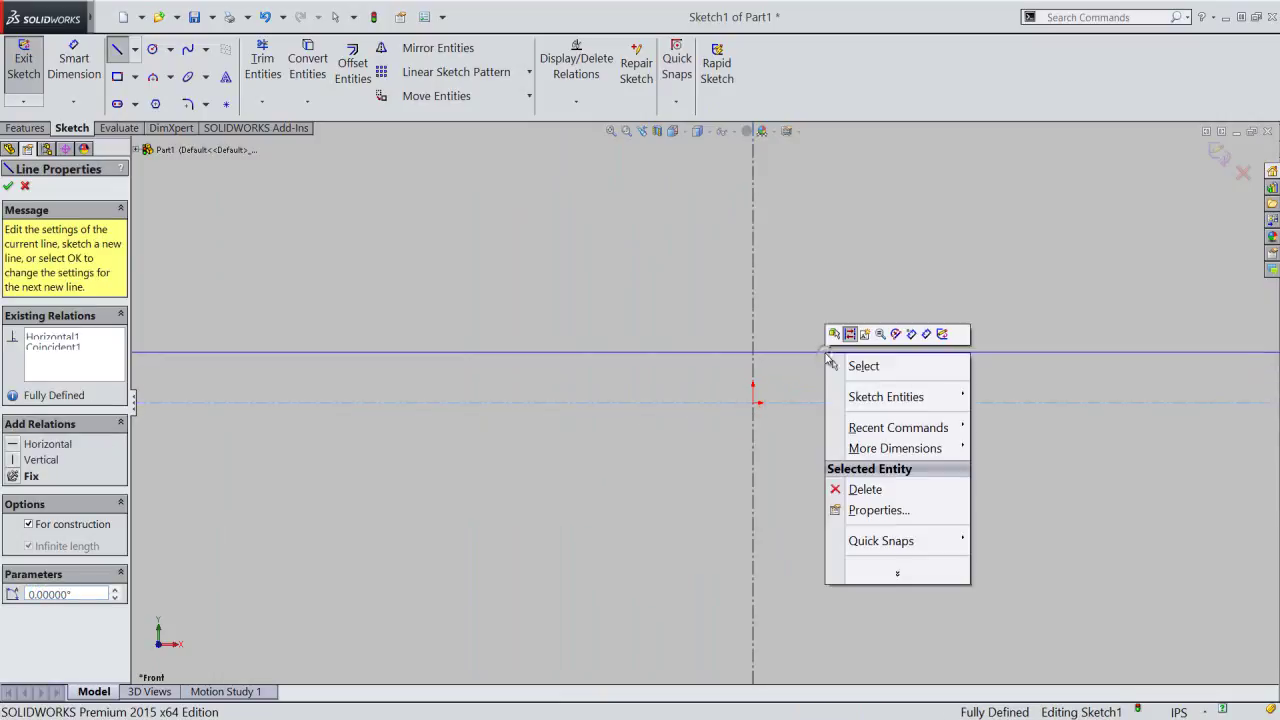
{"action": "left_click", "coordinate": [860, 367]}
{"action": "left_click", "coordinate": [865, 368]}
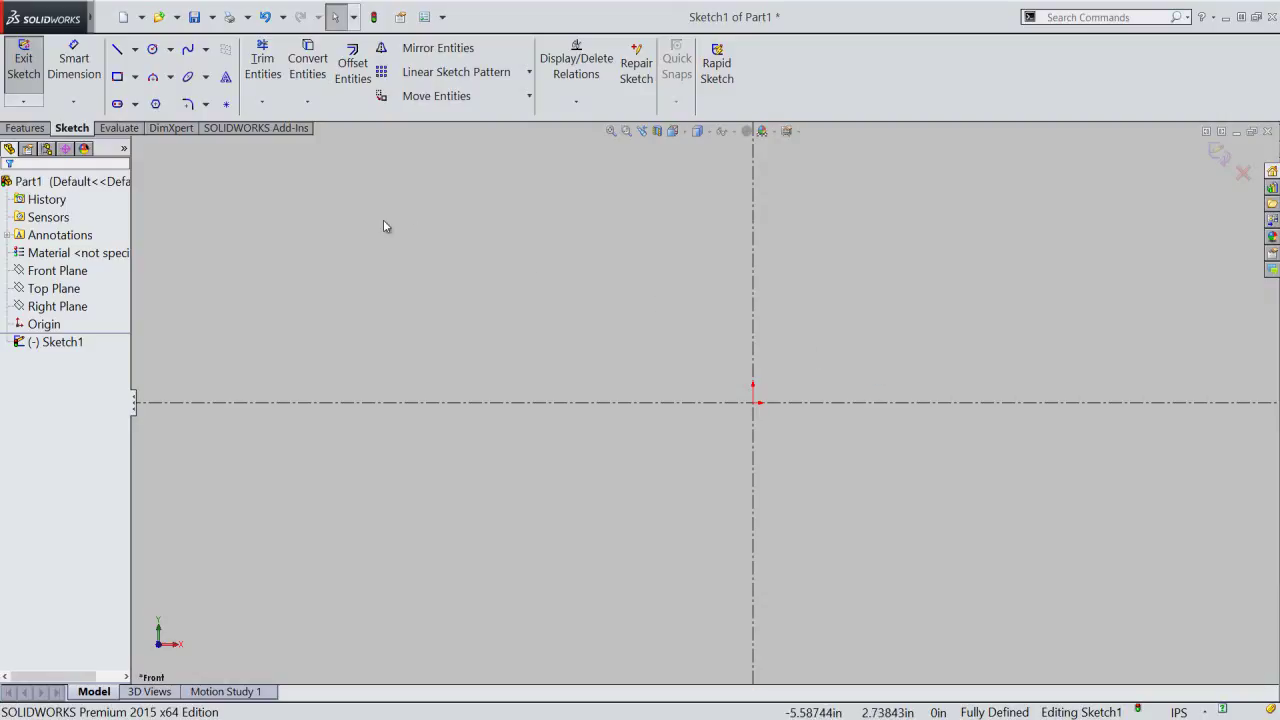
{"action": "mouse_move", "coordinate": [45, 18]}
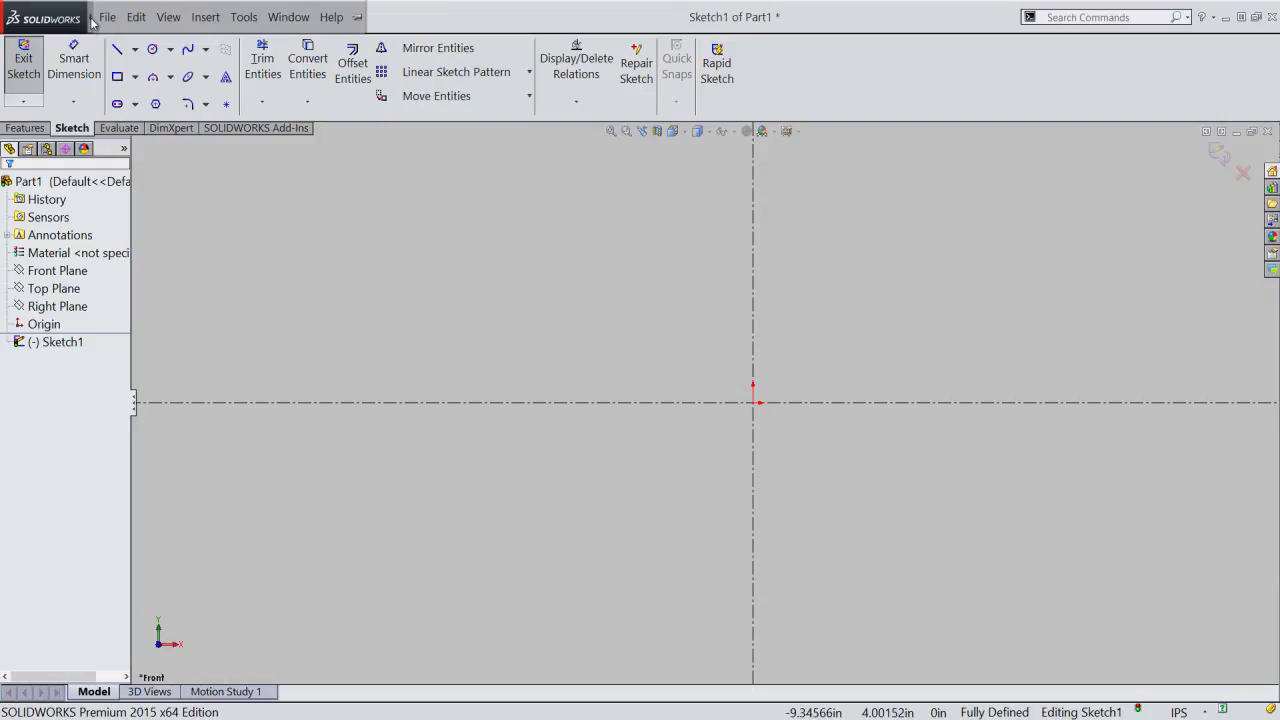
- Add the global variable D = 0.216 in the Equations manager
{"action": "left_click", "coordinate": [136, 17]}
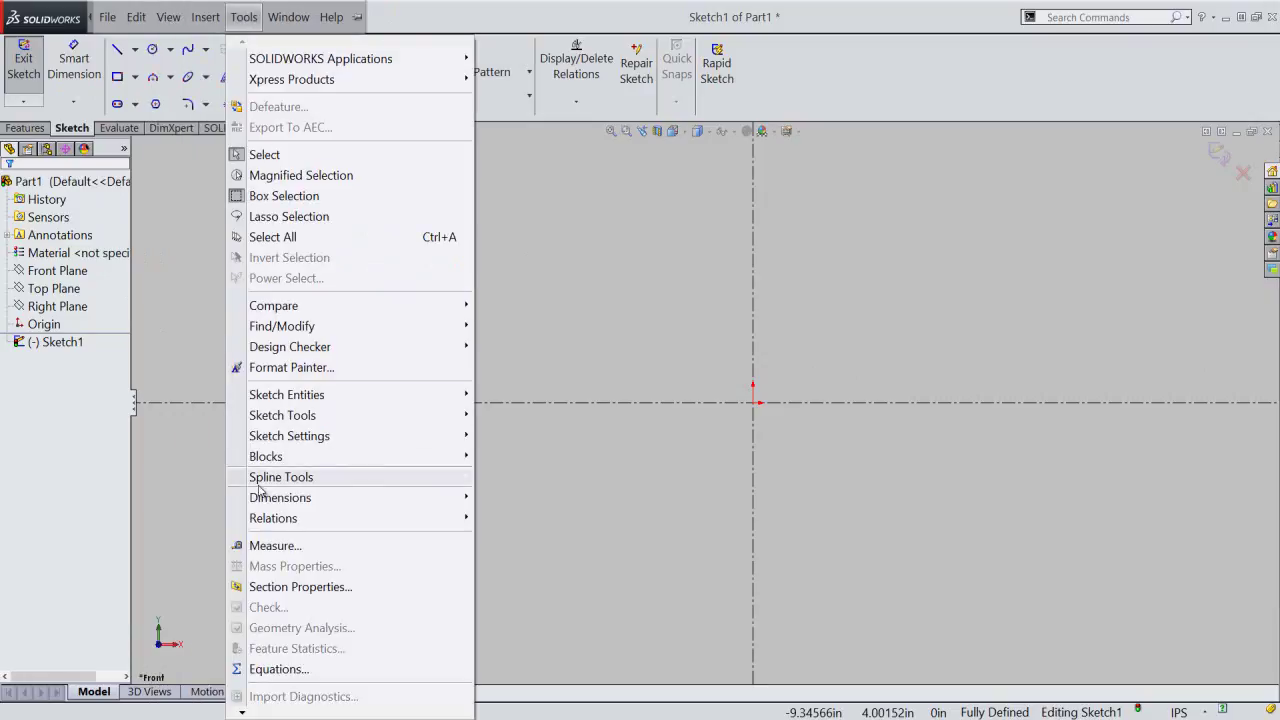
{"action": "left_click", "coordinate": [311, 670]}
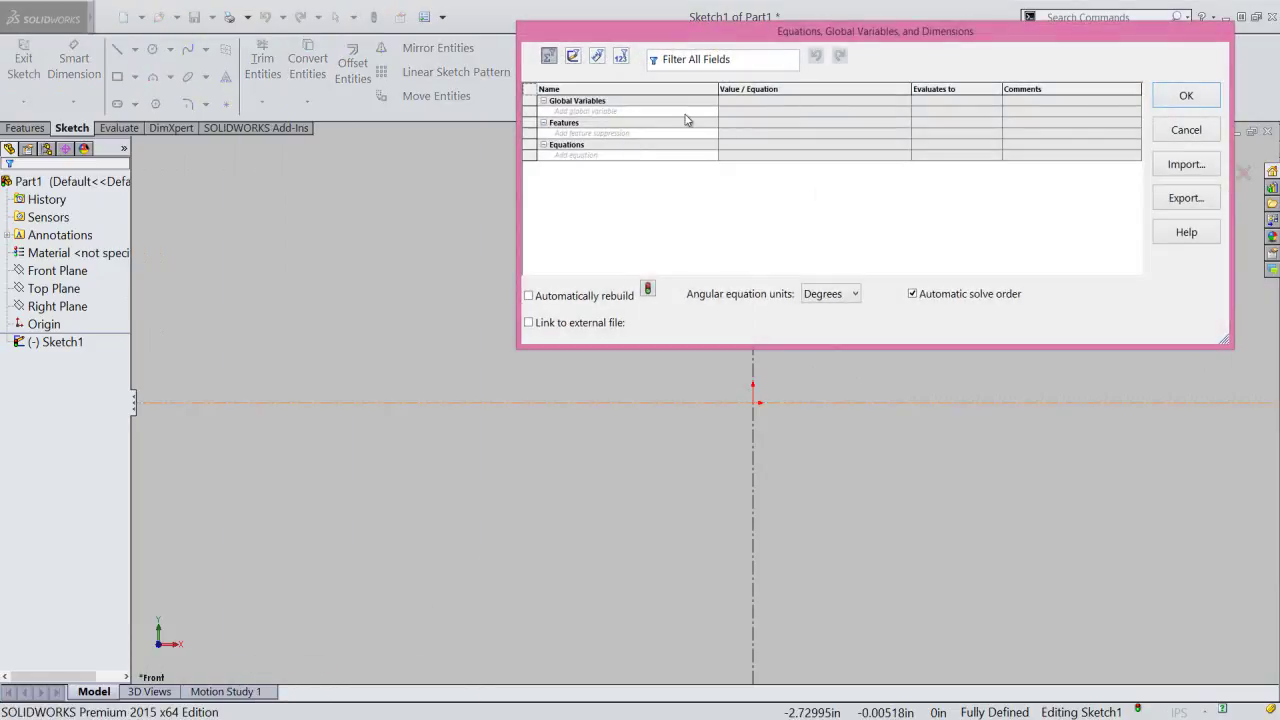
{"action": "left_click_drag", "start_coordinate": [857, 31], "coordinate": [722, 212]}
{"action": "type", "text": "D"}
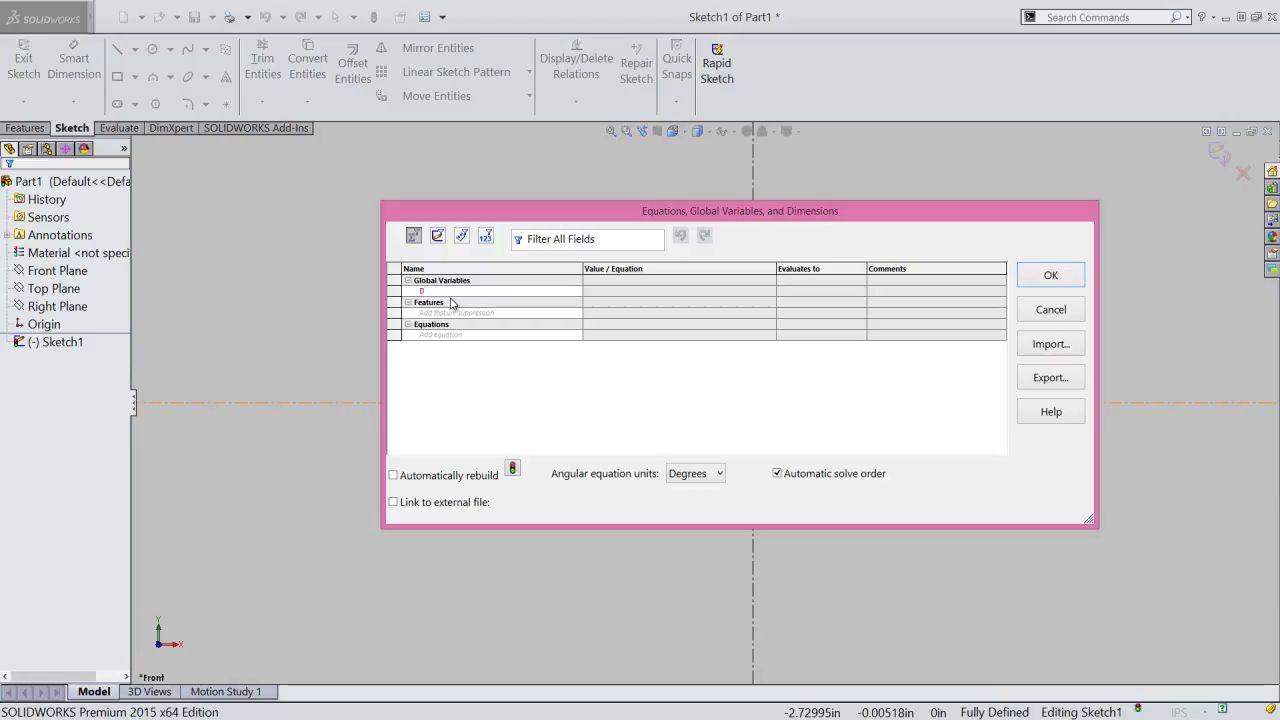
{"action": "left_click", "coordinate": [612, 291]}
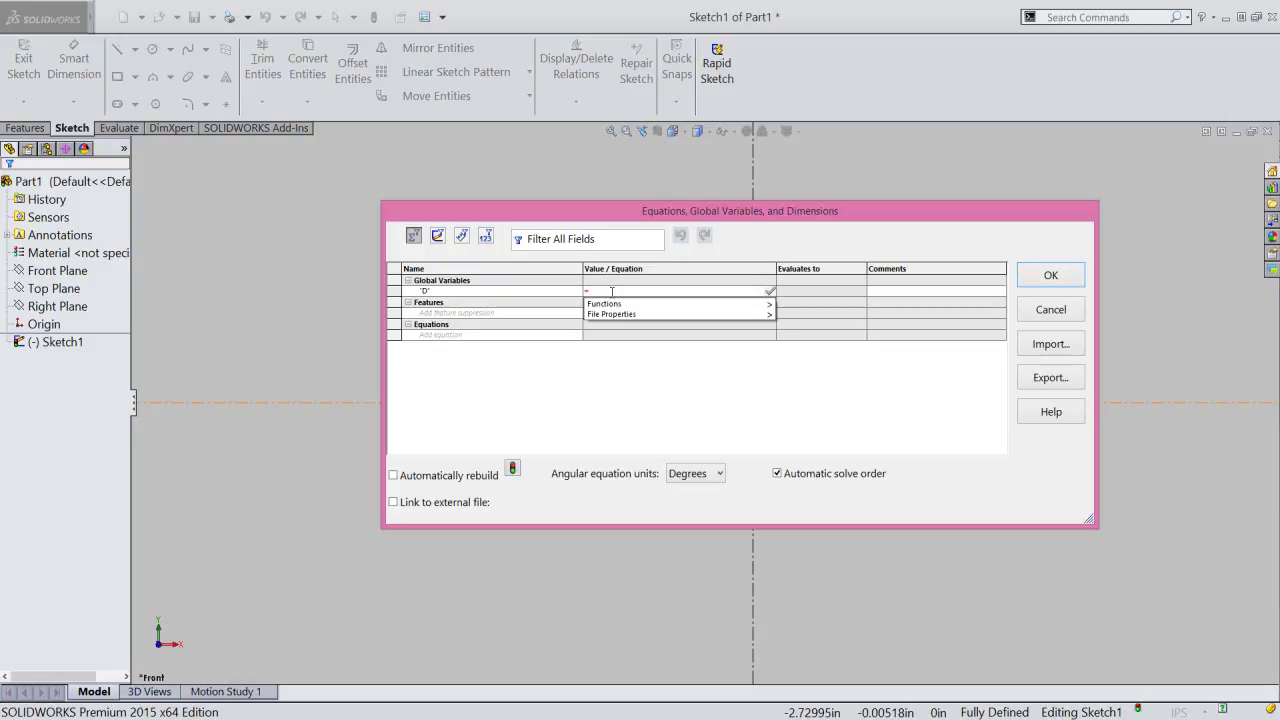
{"action": "type", "text": "0.216"}
{"action": "key", "text": "Tab"}
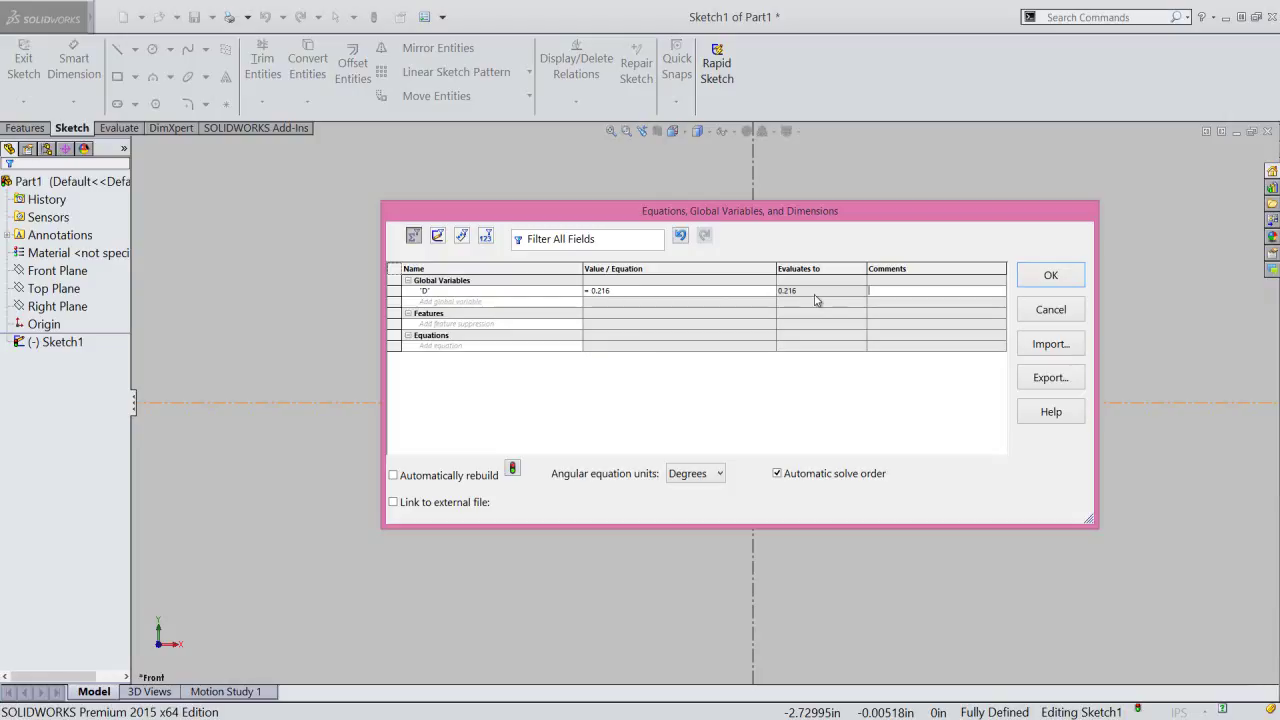
{"action": "left_click", "coordinate": [1050, 281]}
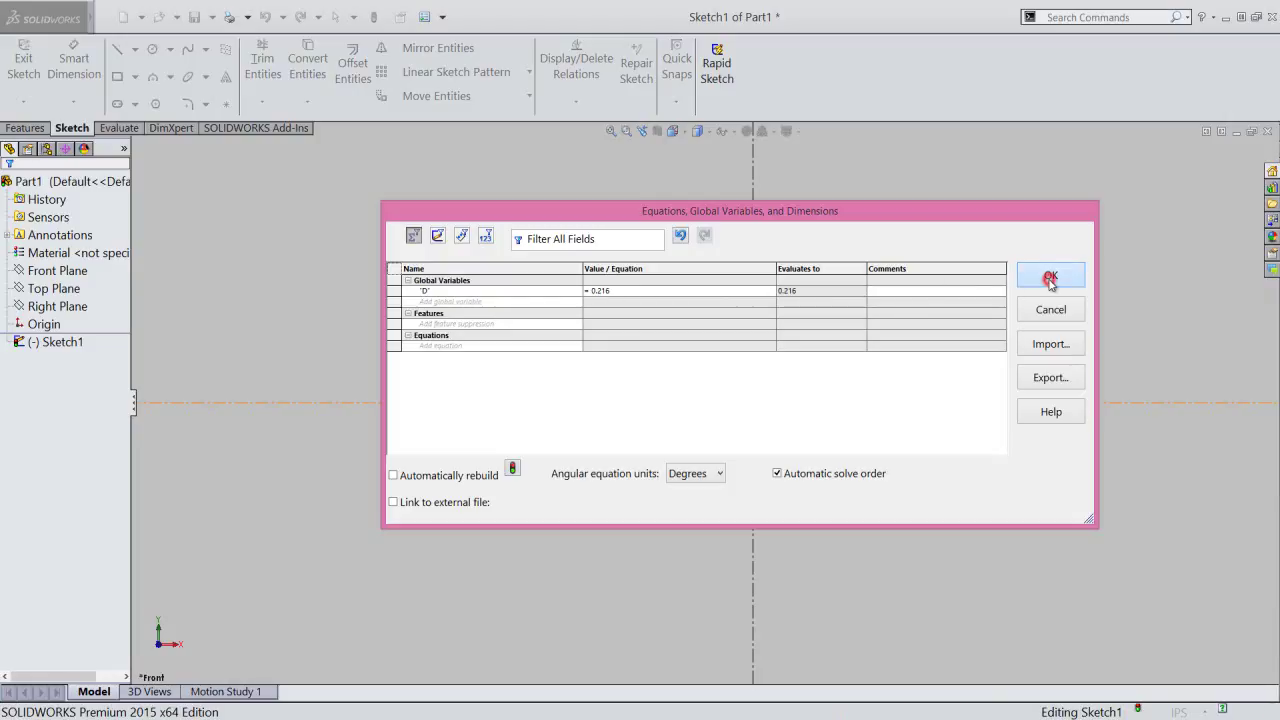
- Draw a vertical line along the vertical centerline, spanning the origin
{"action": "right_click", "coordinate": [848, 321]}
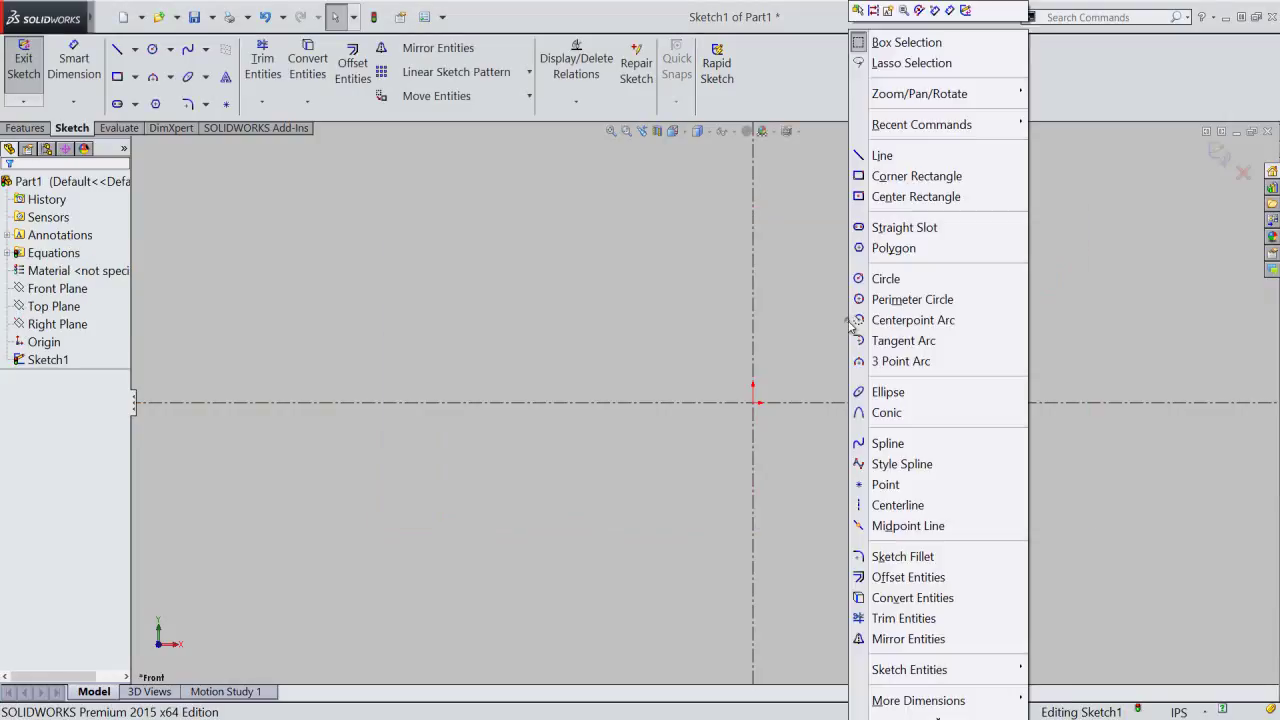
{"action": "left_click", "coordinate": [882, 156]}
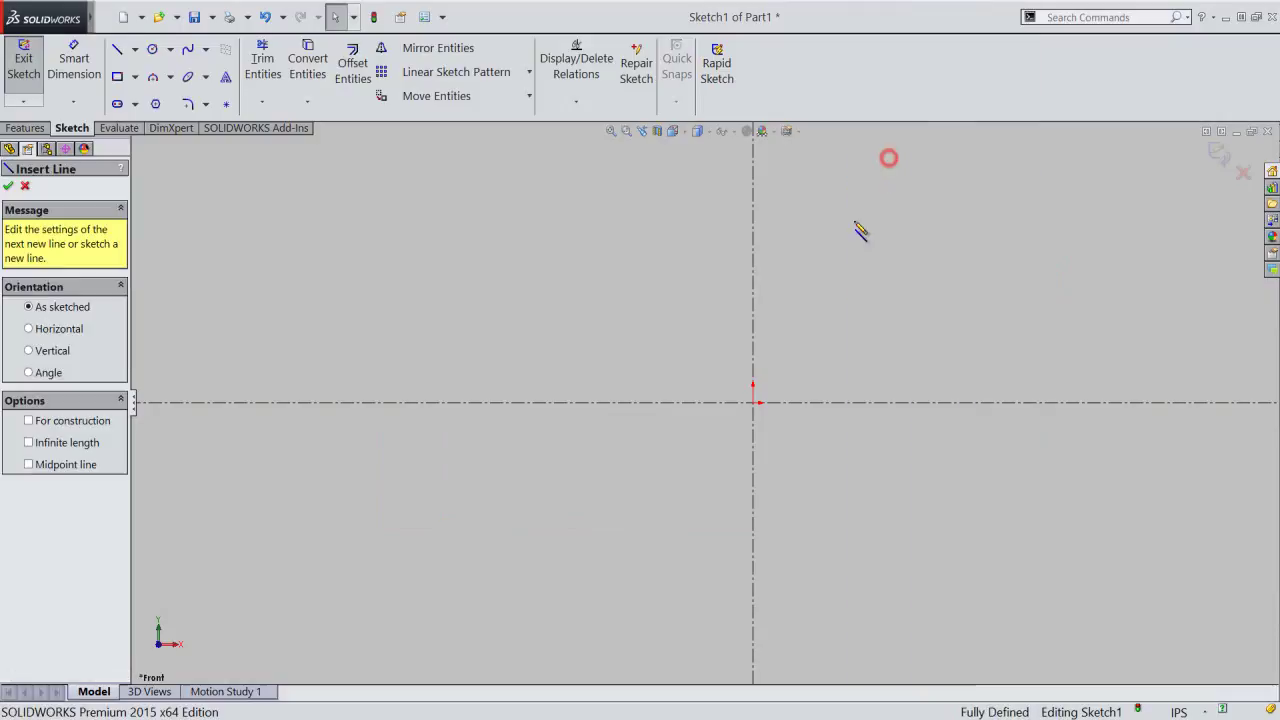
{"action": "left_click", "coordinate": [754, 327]}
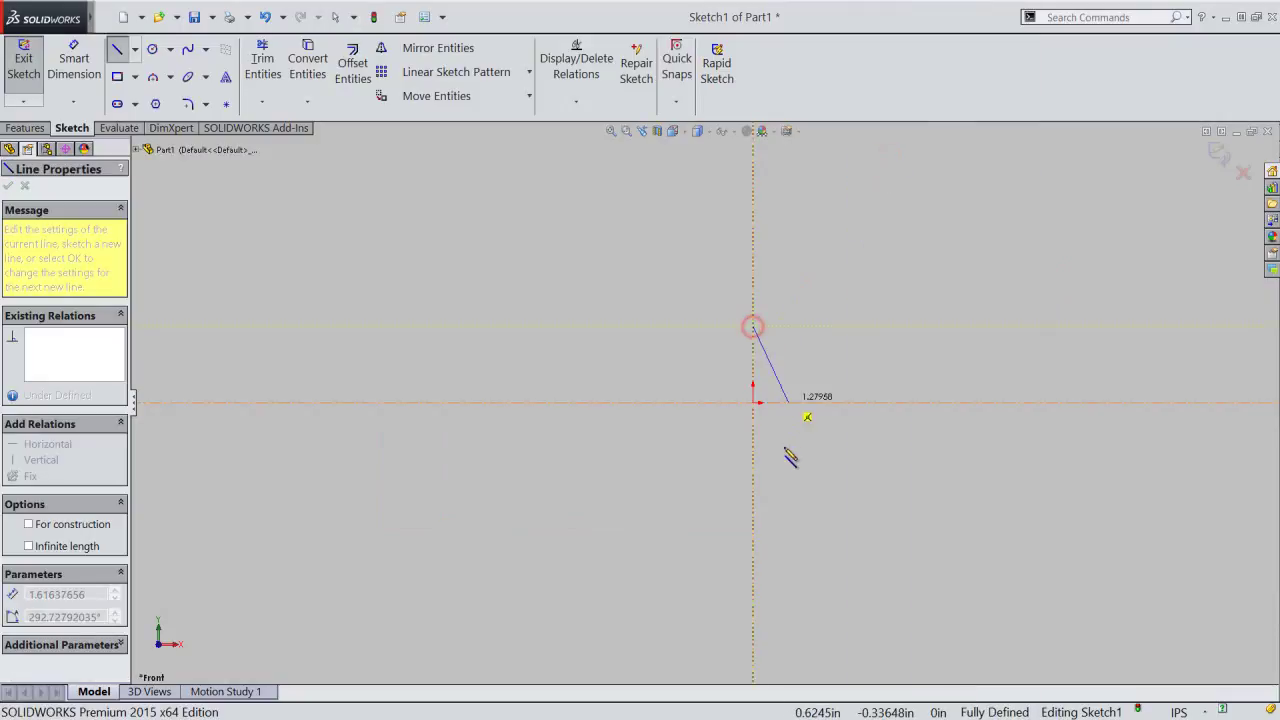
{"action": "left_click", "coordinate": [753, 483]}
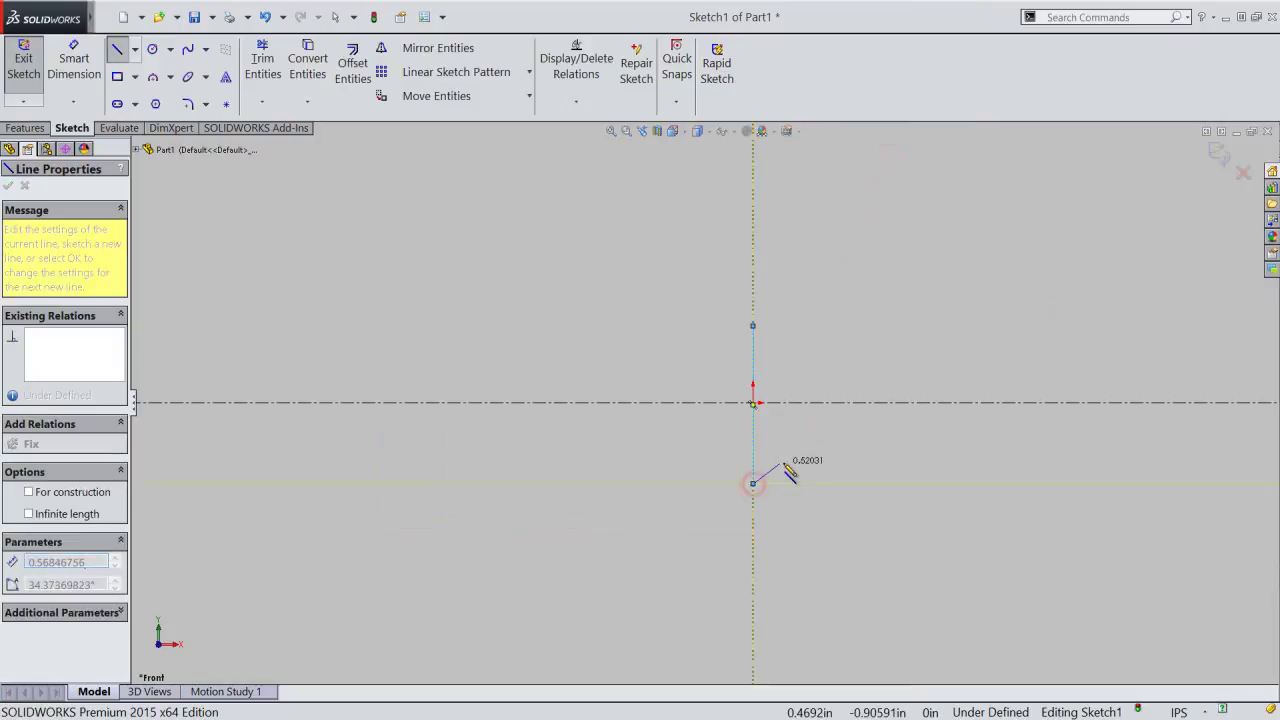
{"action": "right_click", "coordinate": [691, 318]}
{"action": "left_click", "coordinate": [727, 329]}
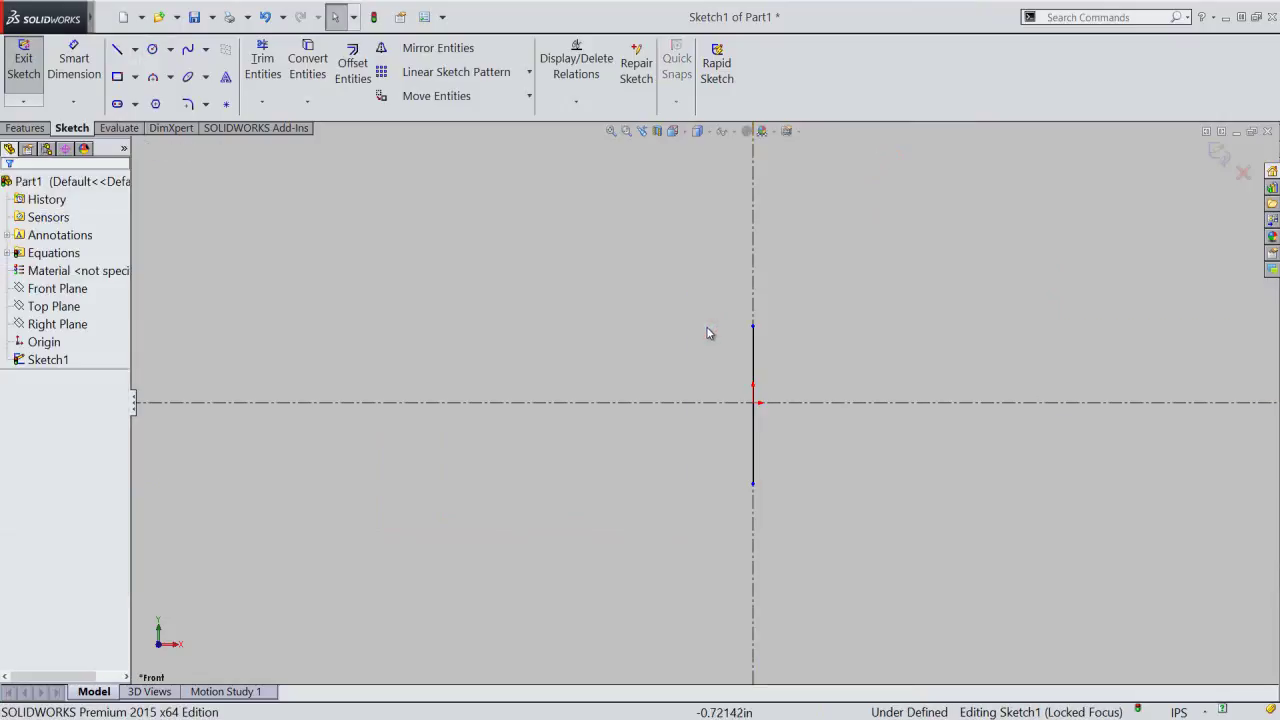
- Make the line's midpoint coincident with the horizontal centerline
{"action": "left_click", "coordinate": [577, 101]}
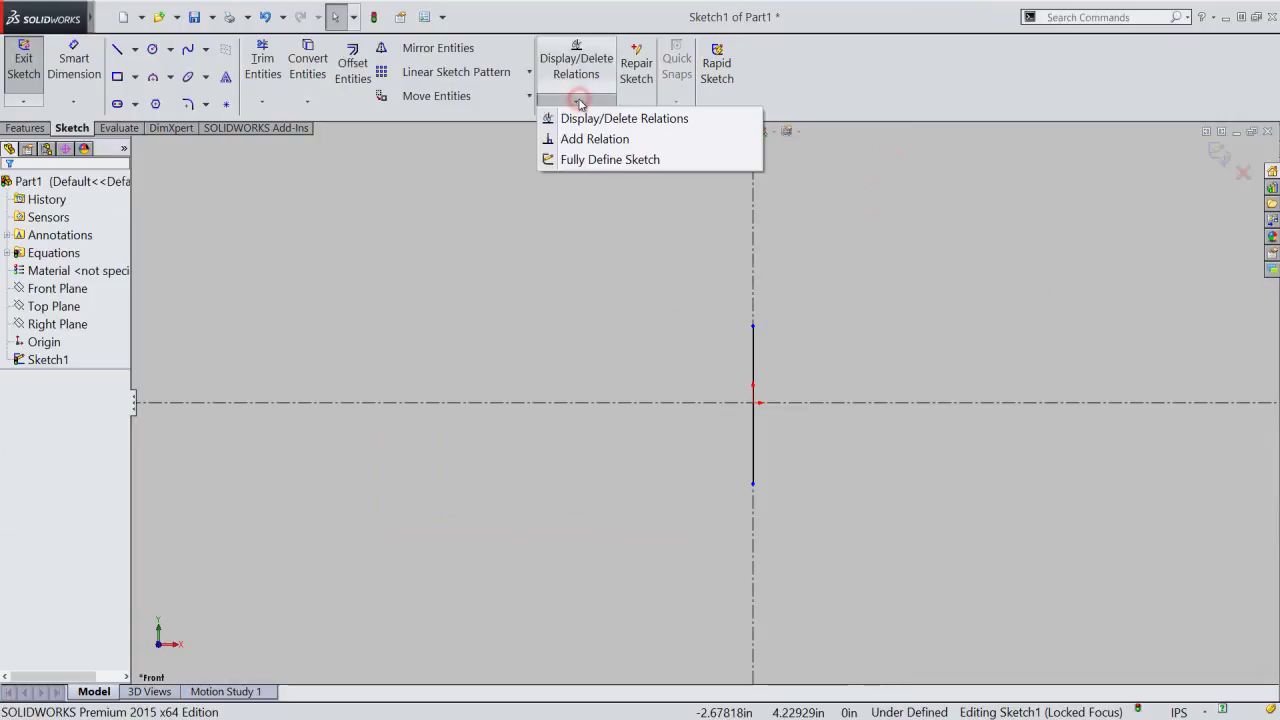
{"action": "left_click", "coordinate": [604, 140]}
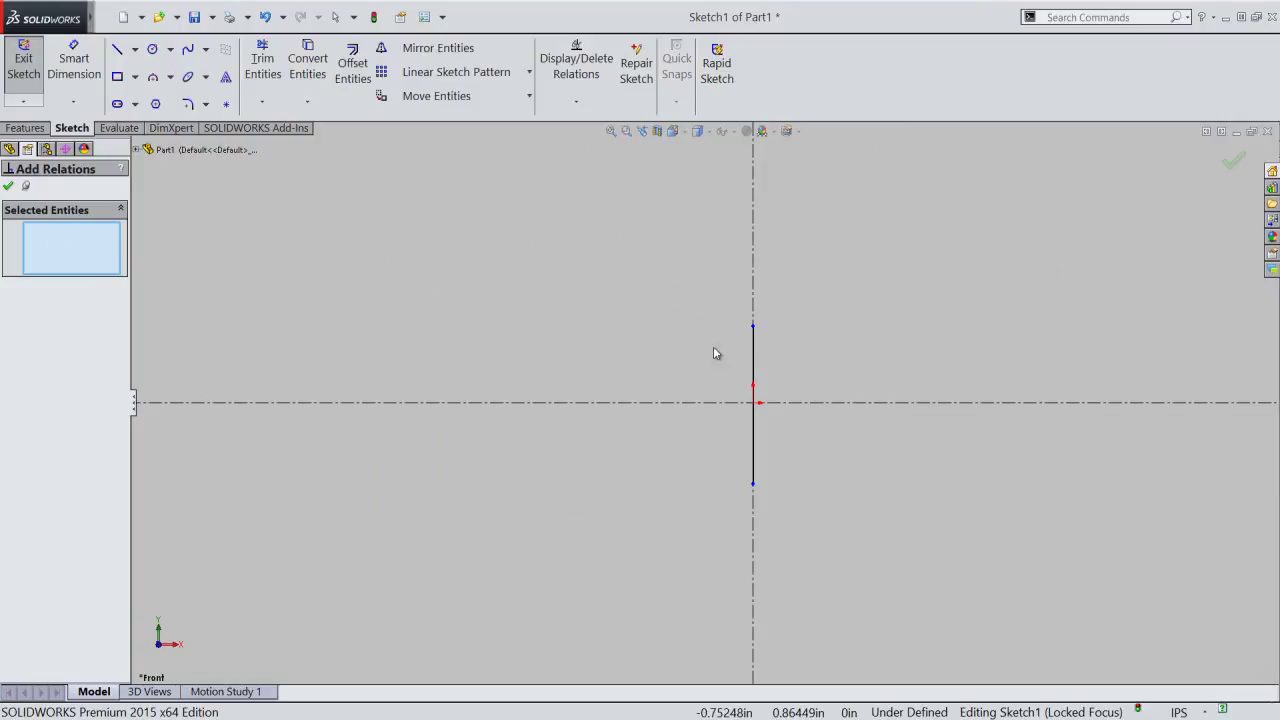
{"action": "right_click", "coordinate": [754, 364]}
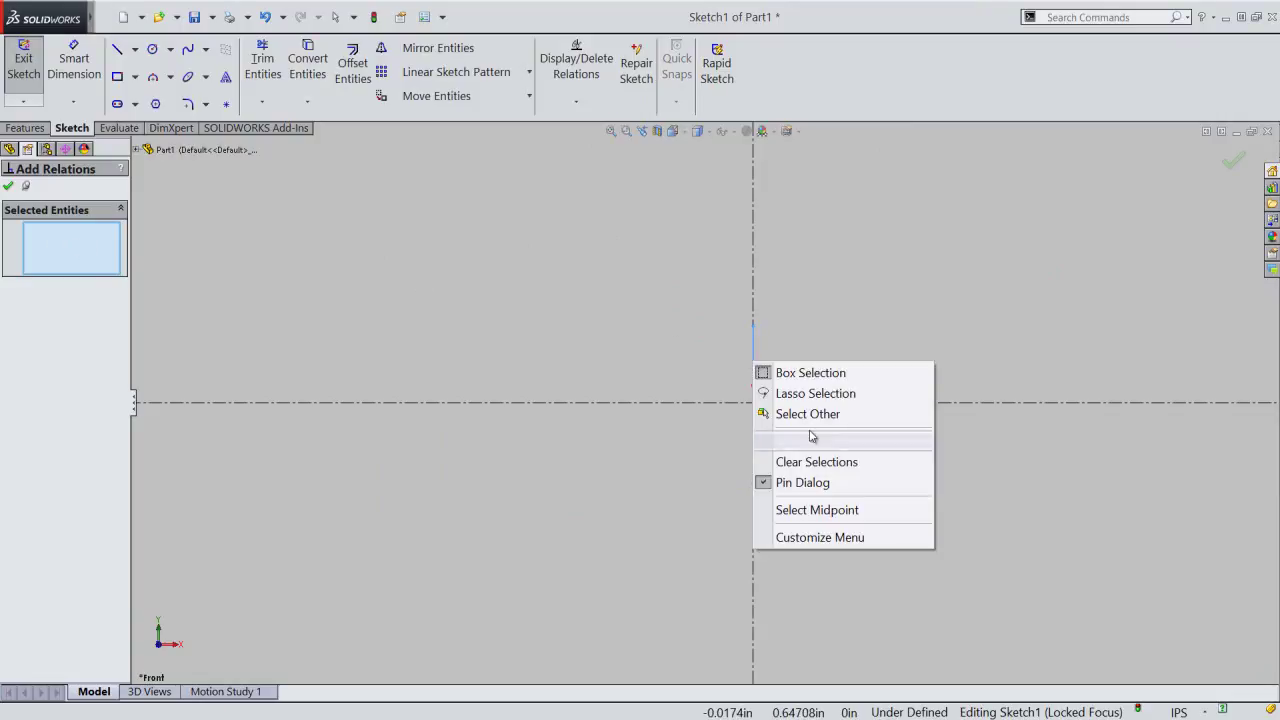
{"action": "left_click", "coordinate": [837, 511]}
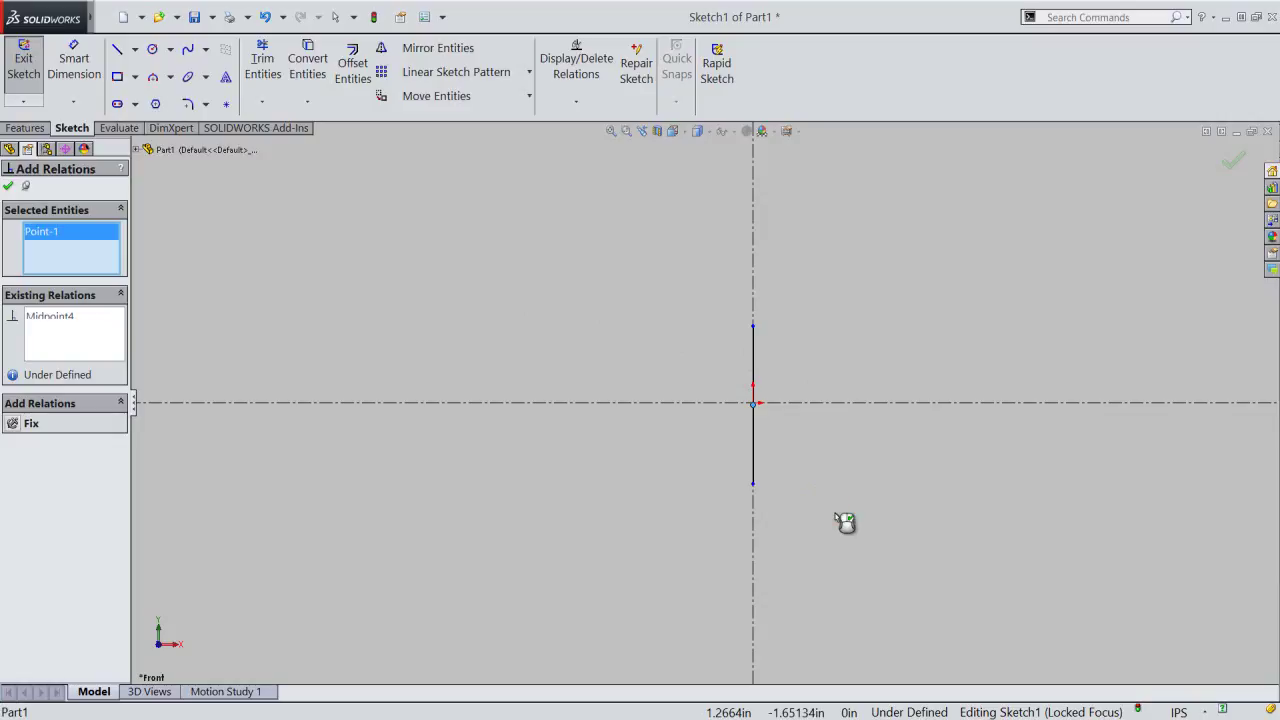
{"action": "left_click", "coordinate": [775, 404]}
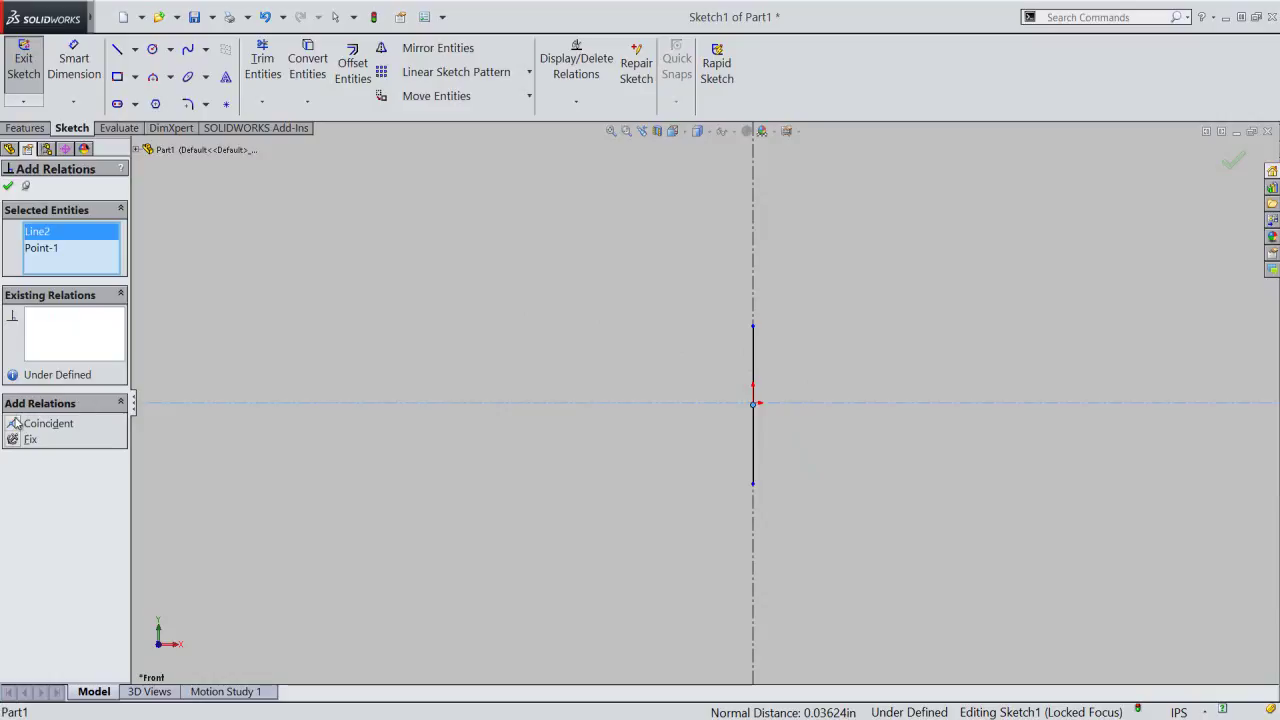
{"action": "left_click", "coordinate": [13, 426]}
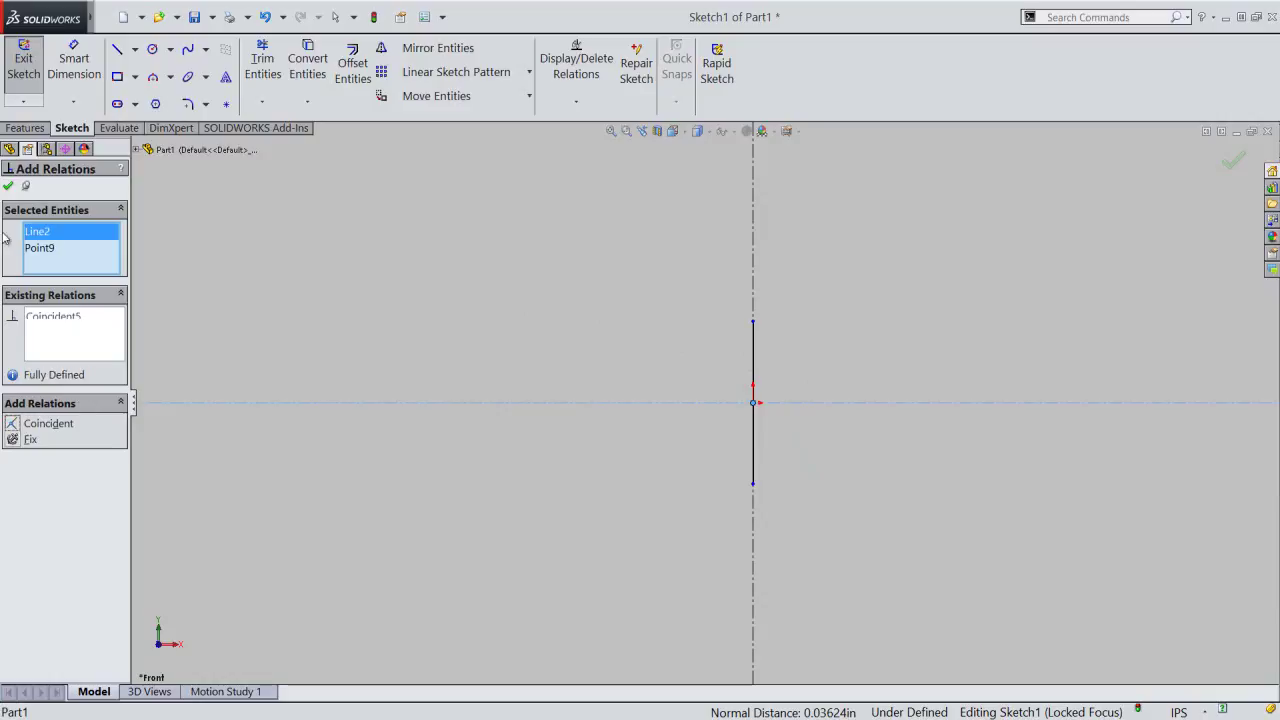
{"action": "left_click", "coordinate": [9, 187]}
{"action": "left_click", "coordinate": [505, 313]}
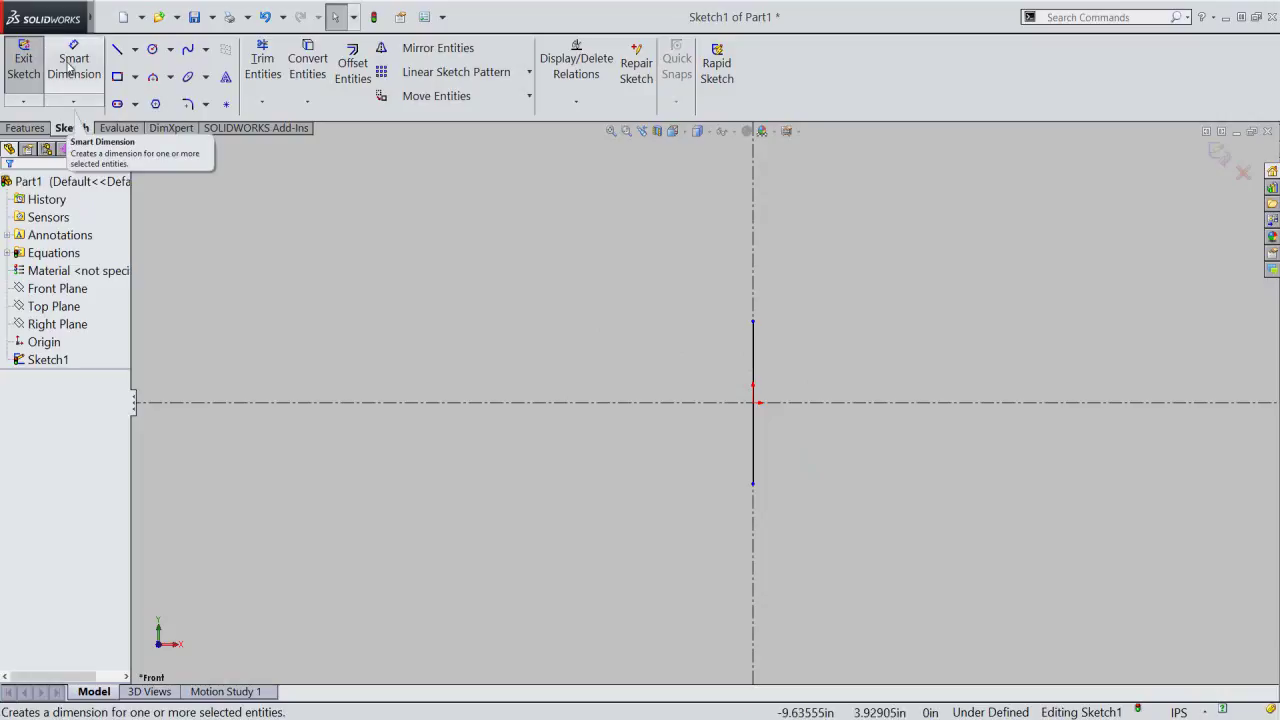
- Dimension the vertical line's length with the equation =D, giving 0.216 in
{"action": "left_click", "coordinate": [68, 66]}
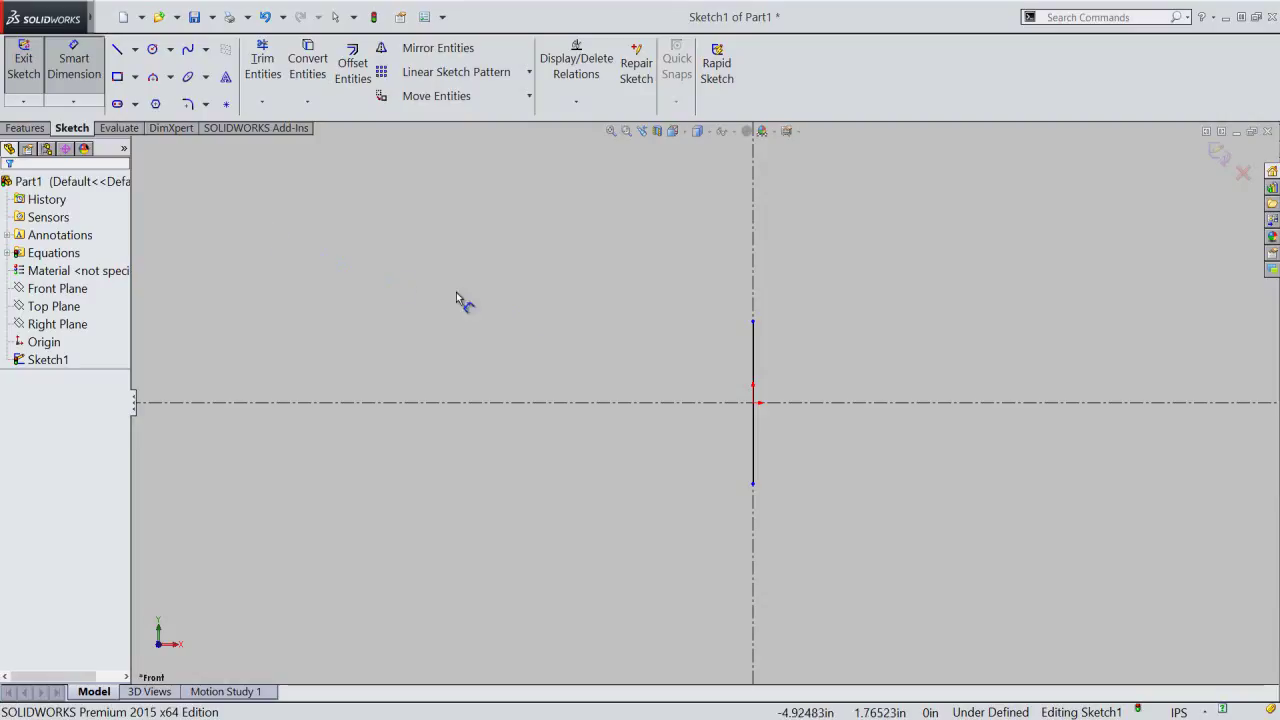
{"action": "left_click", "coordinate": [755, 358]}
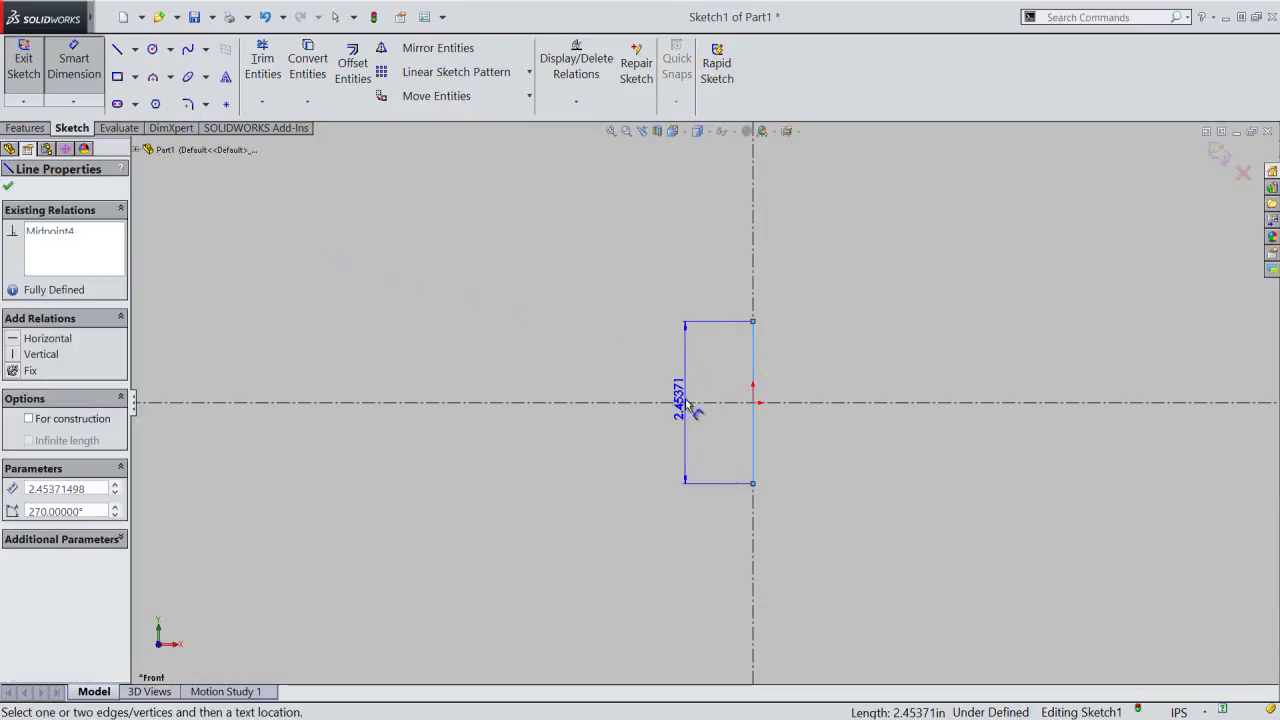
{"action": "left_click", "coordinate": [685, 399]}
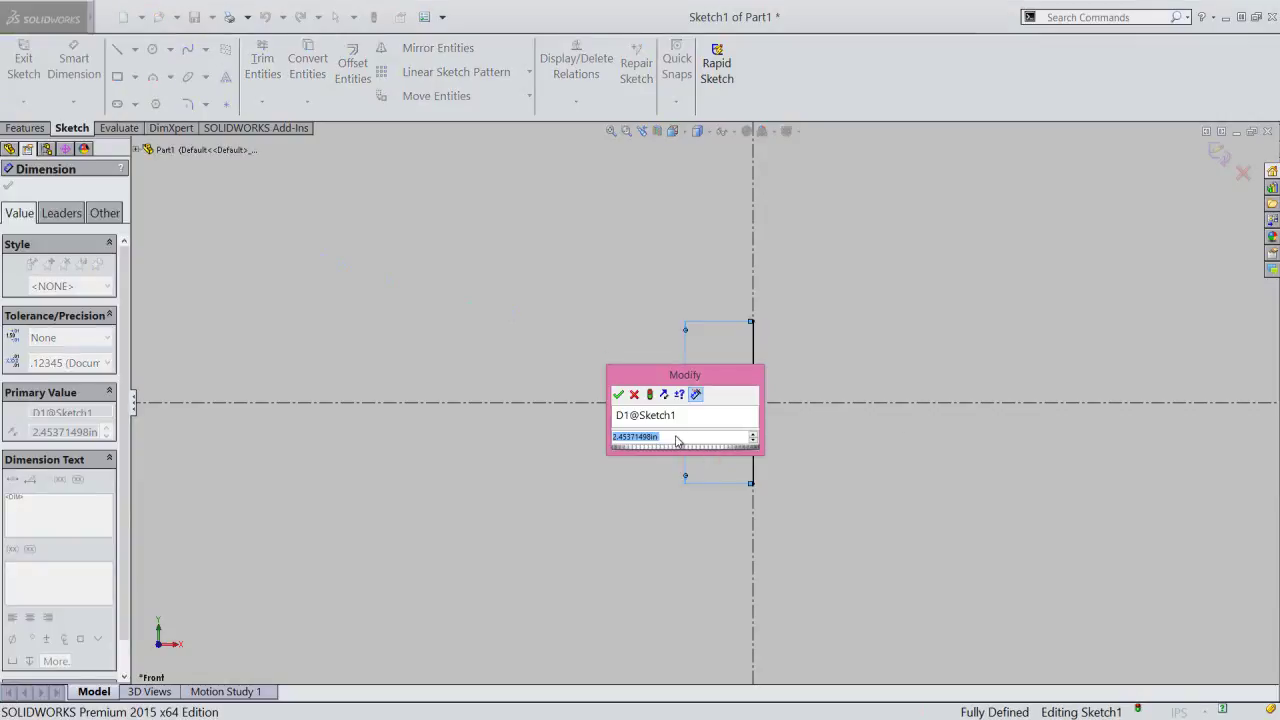
{"action": "left_click", "coordinate": [675, 437]}
{"action": "left_click_drag", "start_coordinate": [659, 436], "coordinate": [606, 437]}
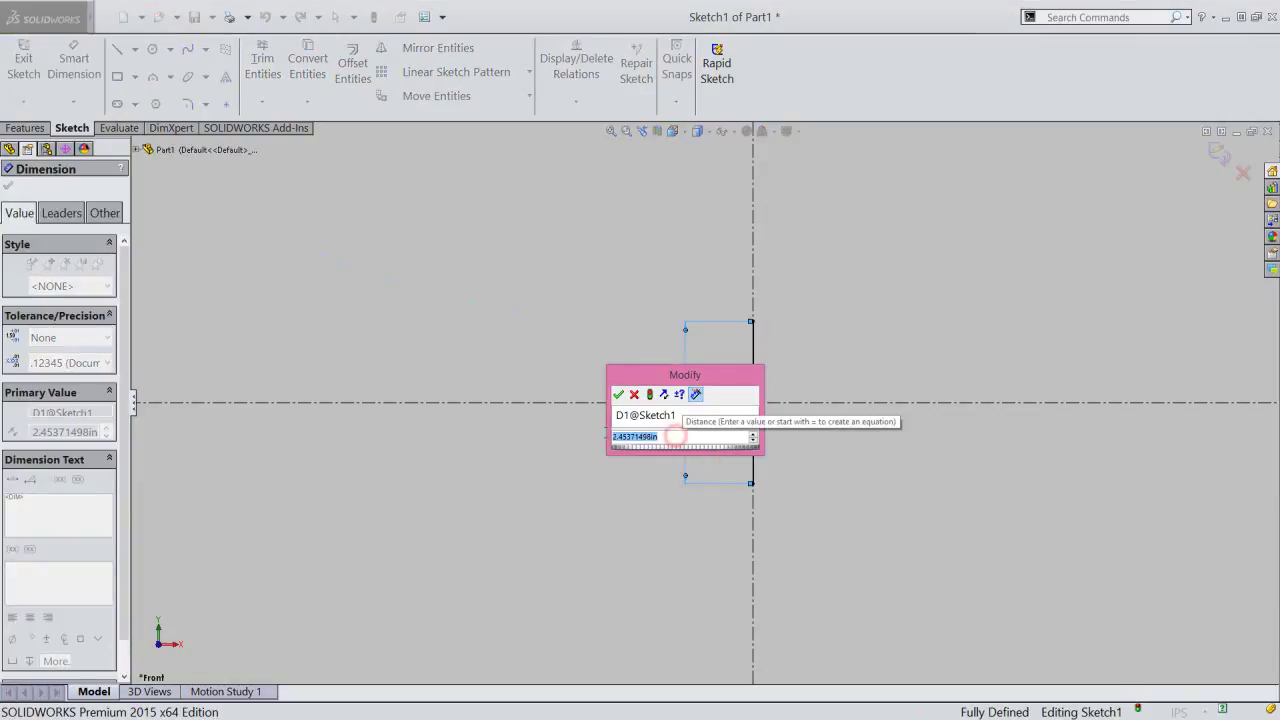
{"action": "type", "text": "="}
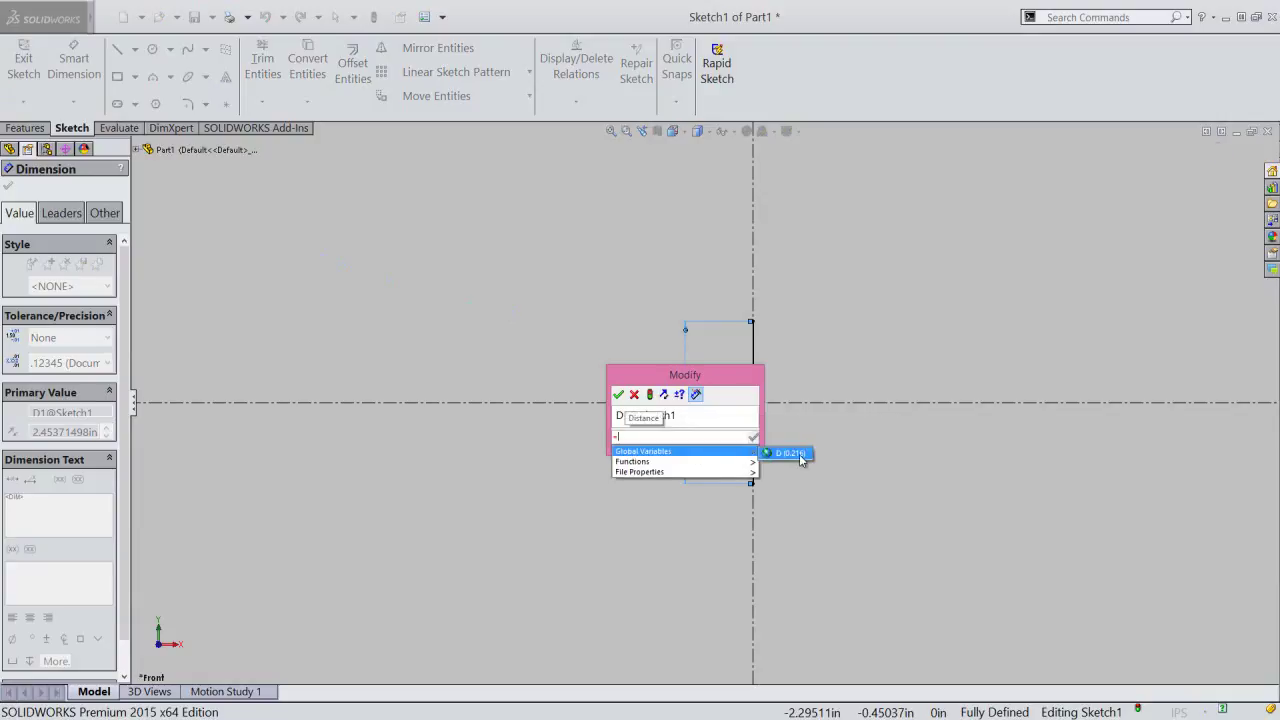
{"action": "left_click", "coordinate": [790, 453]}
{"action": "left_click", "coordinate": [753, 437]}
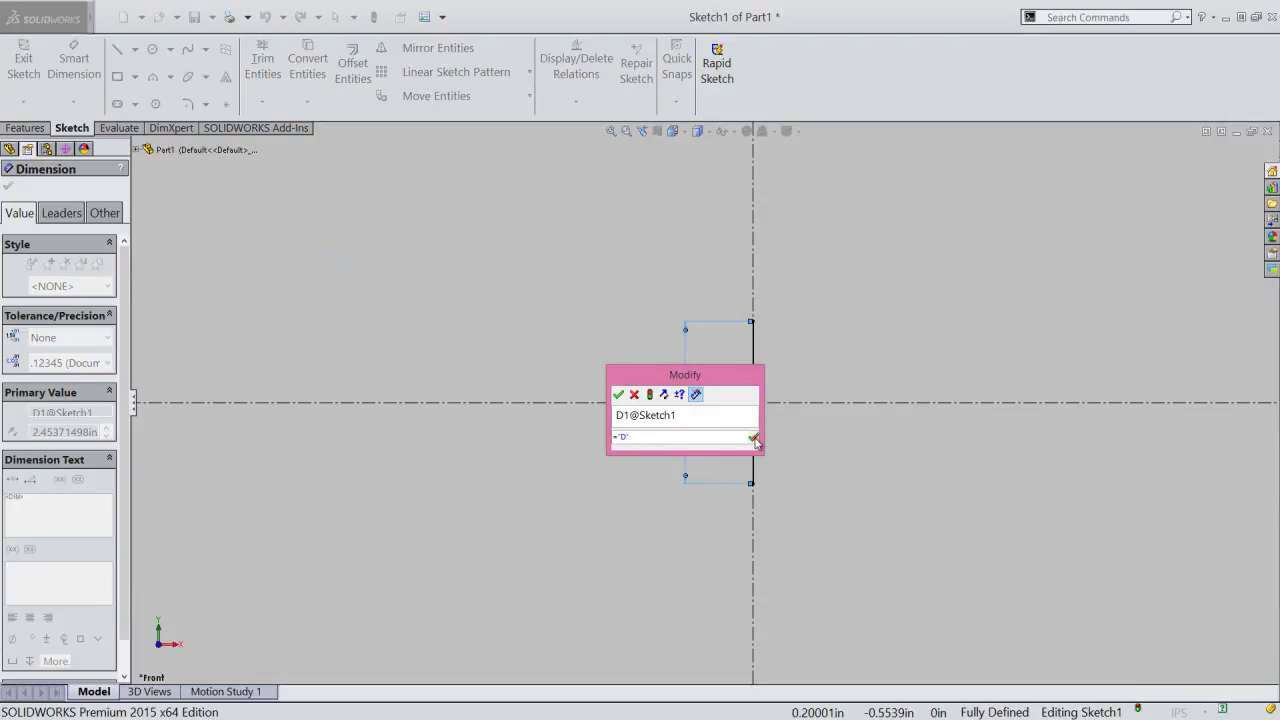
{"action": "left_click", "coordinate": [619, 396]}
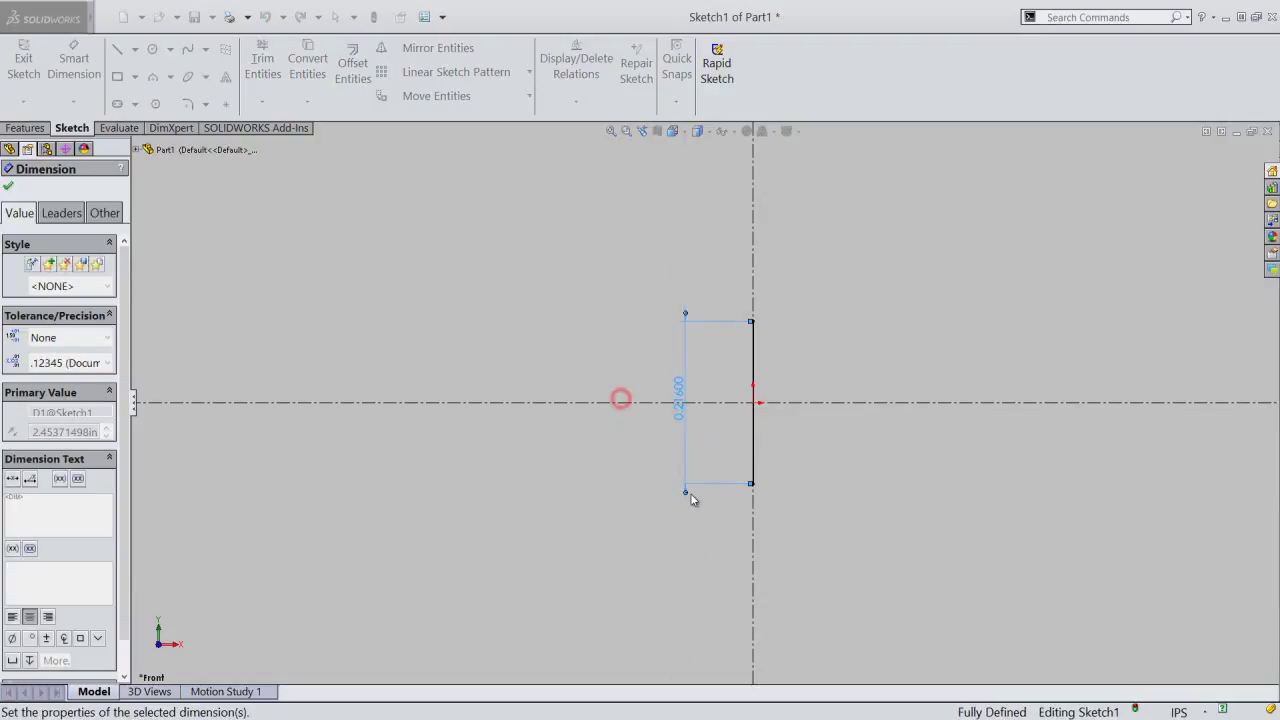
{"action": "left_click", "coordinate": [701, 524]}
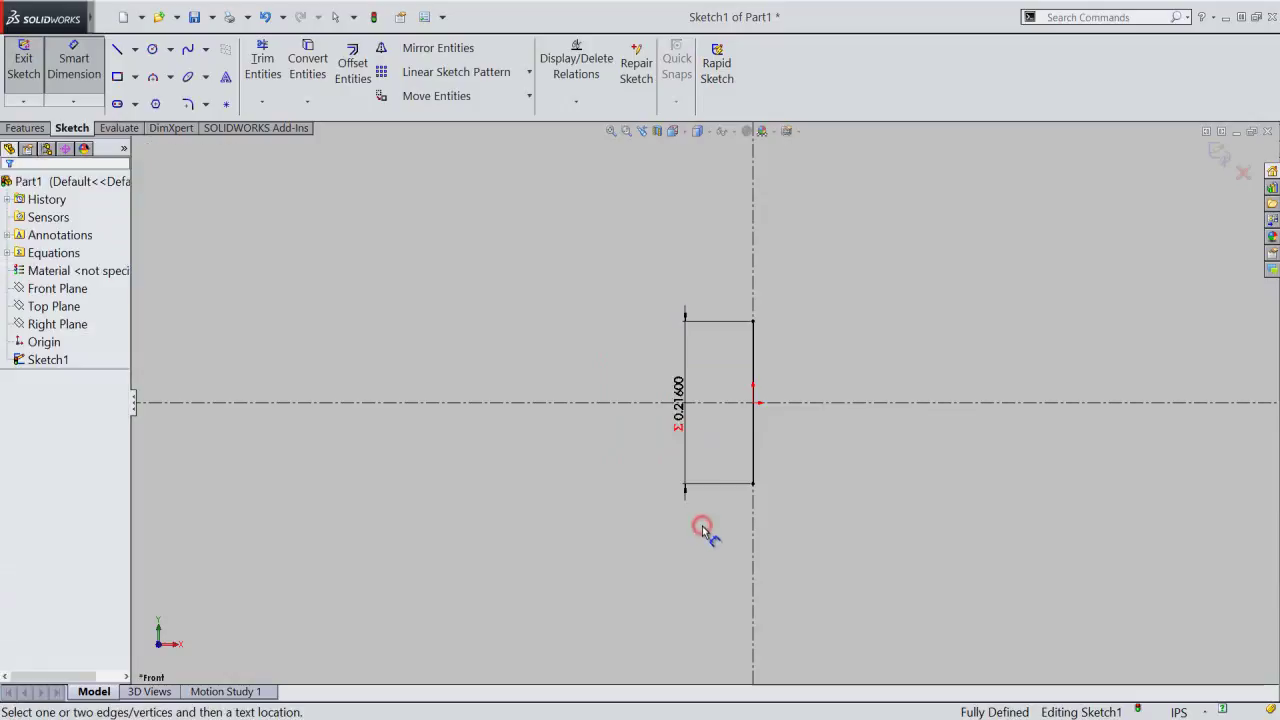
{"action": "right_click", "coordinate": [531, 360]}
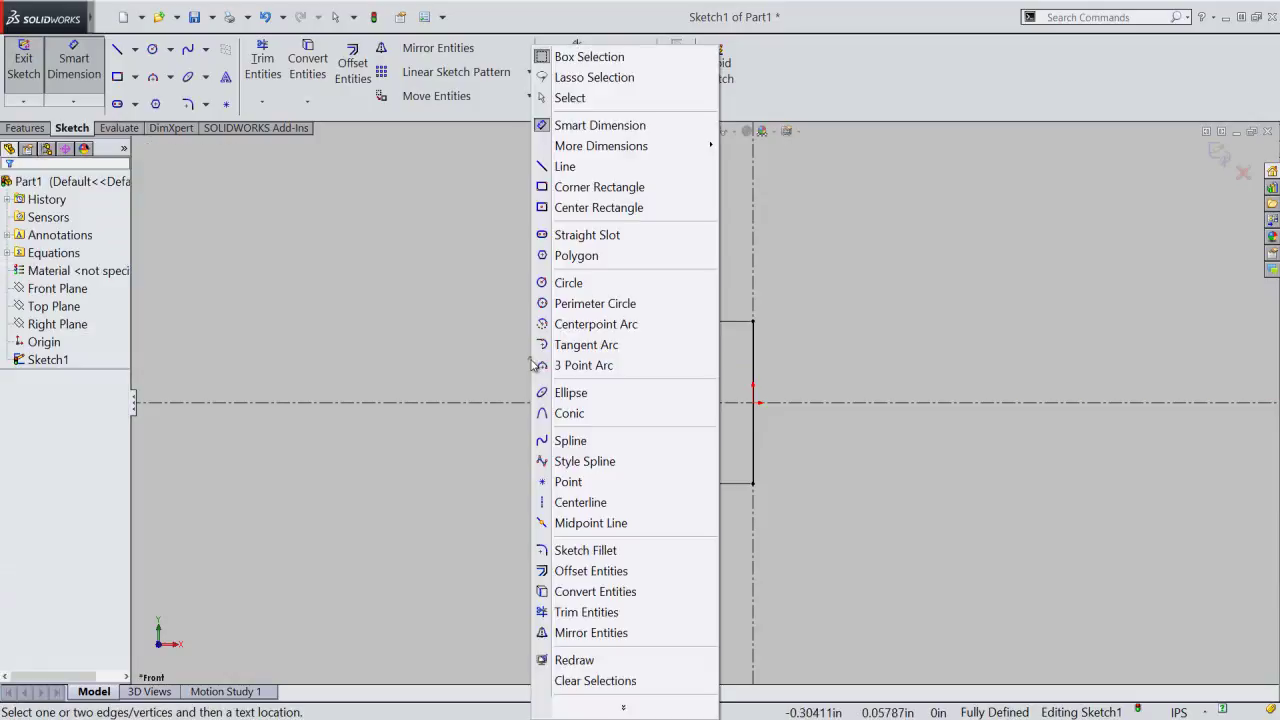
{"action": "left_click", "coordinate": [570, 97]}
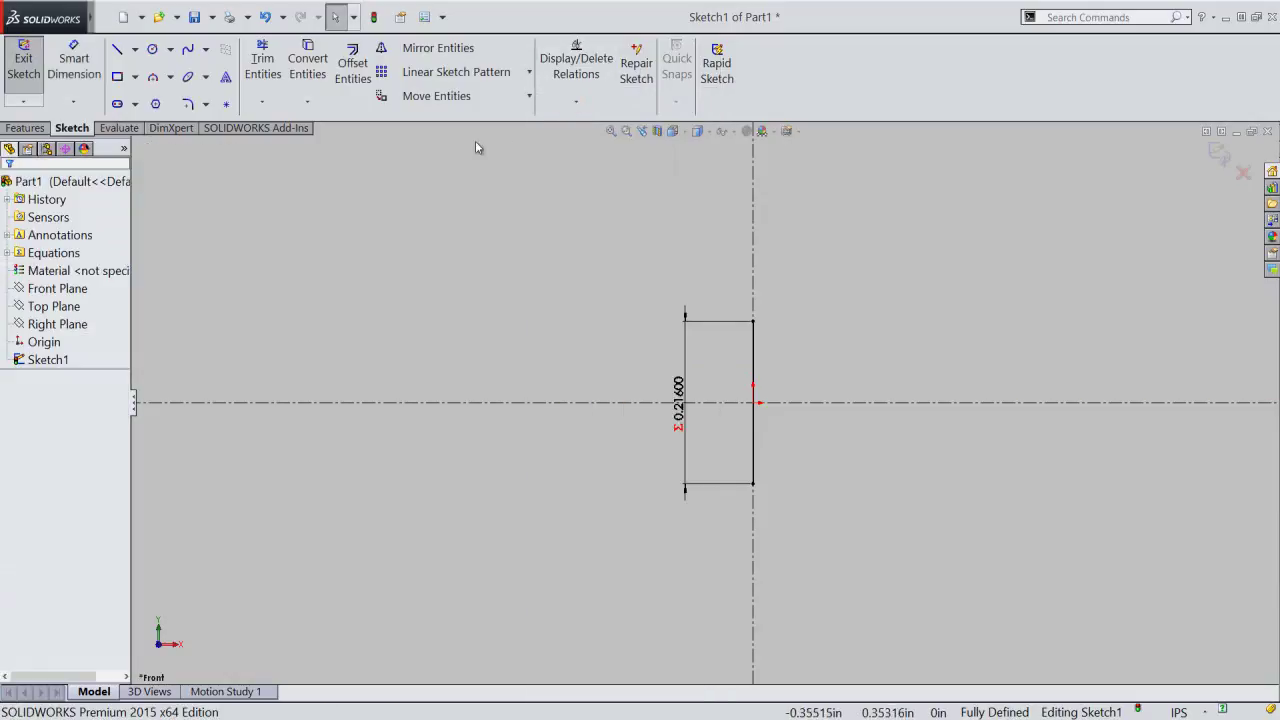
{"action": "mouse_move", "coordinate": [93, 22]}
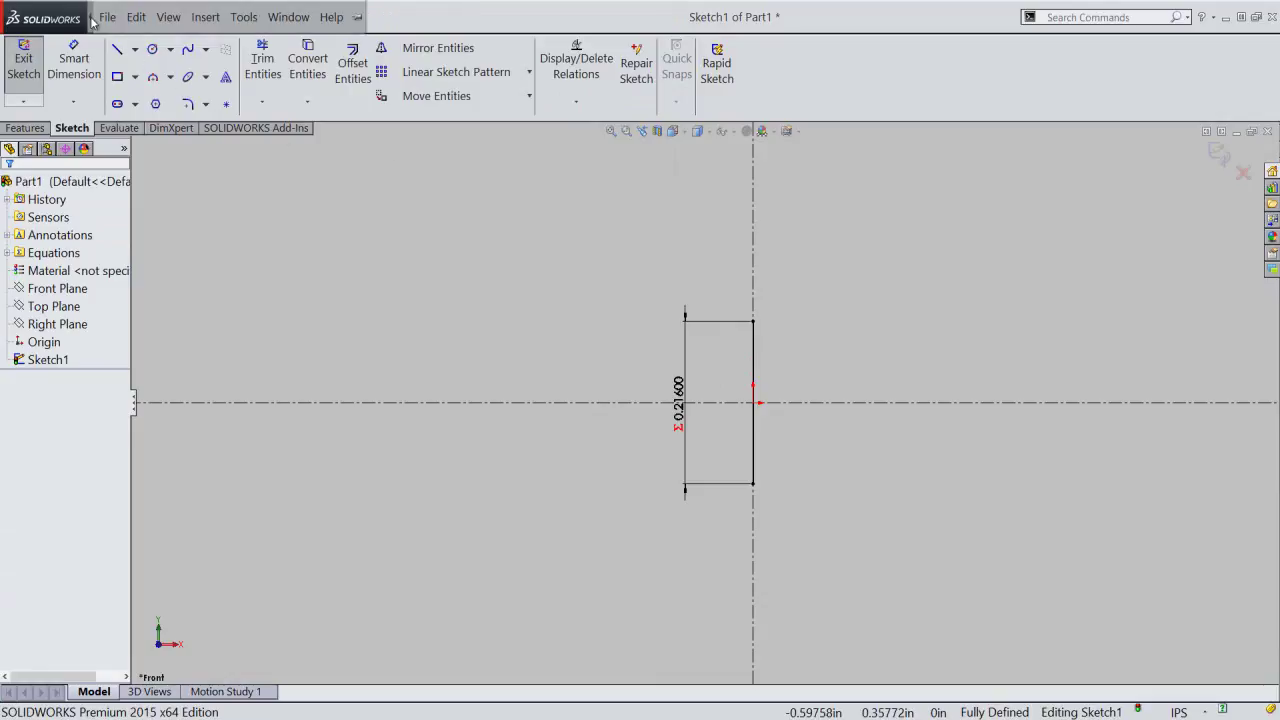
- Turn on Dimension Names so the length reads 0.21600 with (D1)
{"action": "left_click", "coordinate": [136, 17]}
{"action": "mouse_move", "coordinate": [168, 17]}
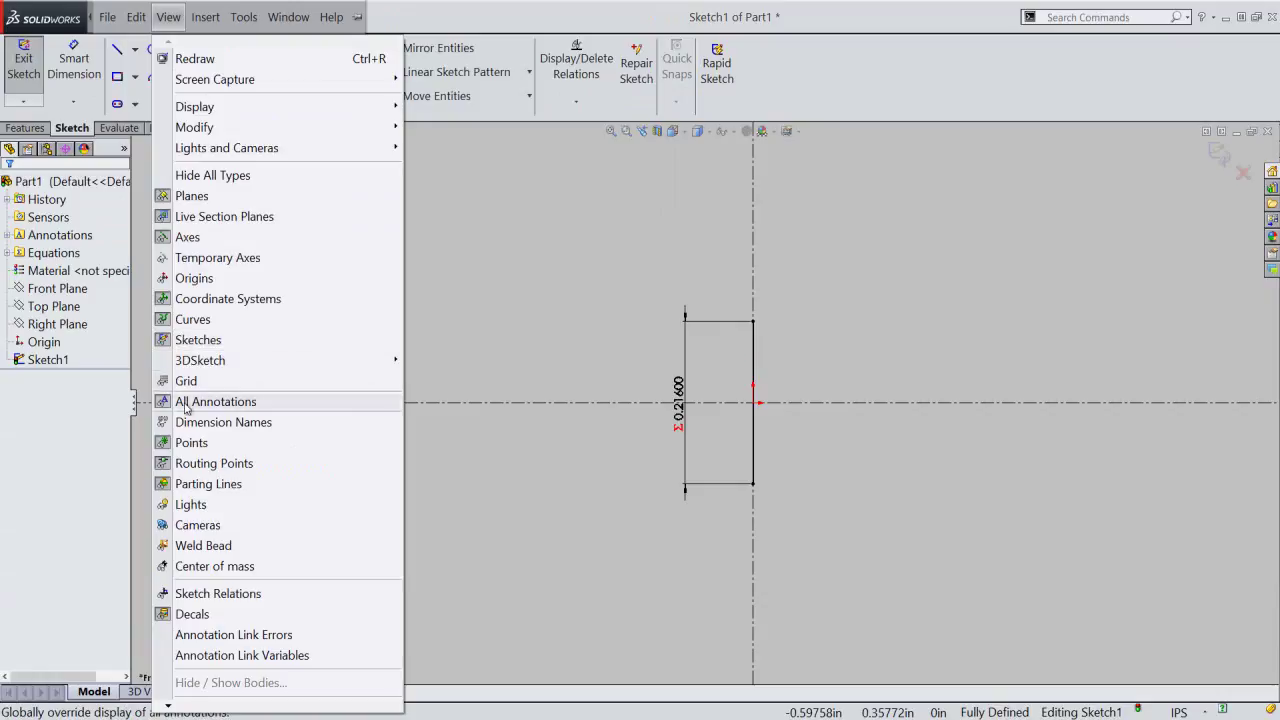
{"action": "left_click", "coordinate": [287, 429]}
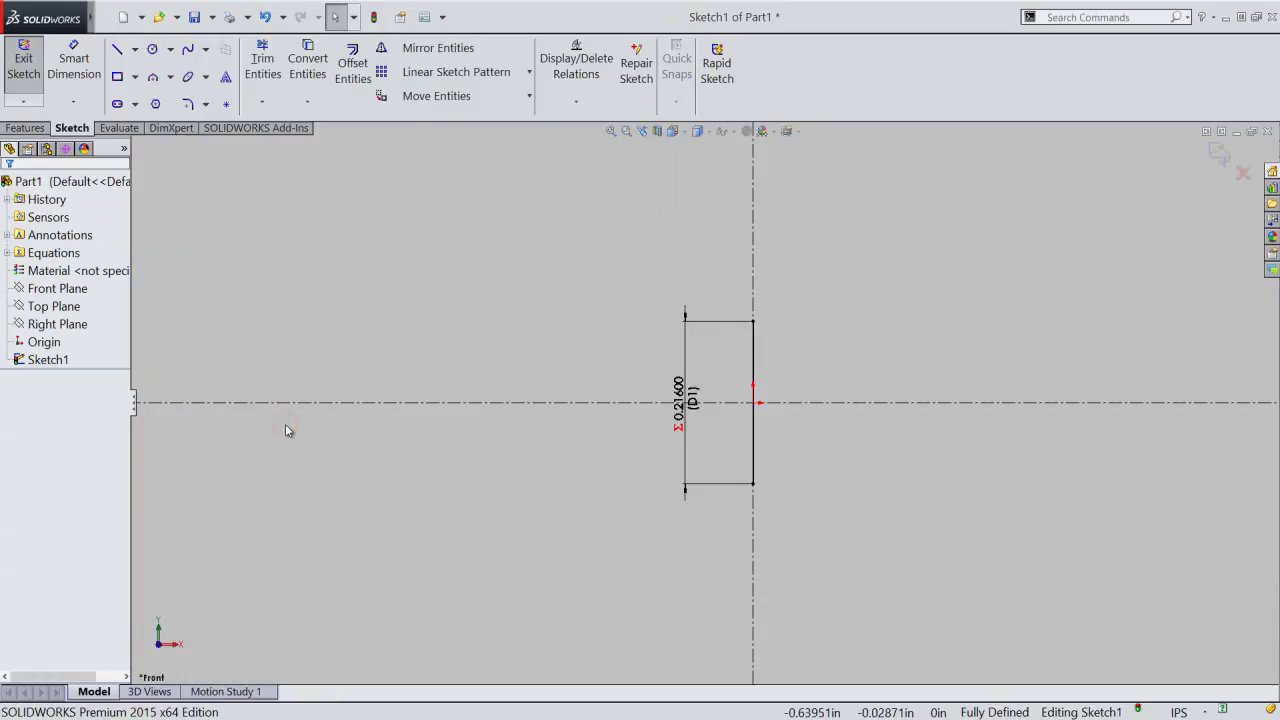
{"action": "left_click", "coordinate": [576, 459]}
{"action": "left_click", "coordinate": [598, 437]}
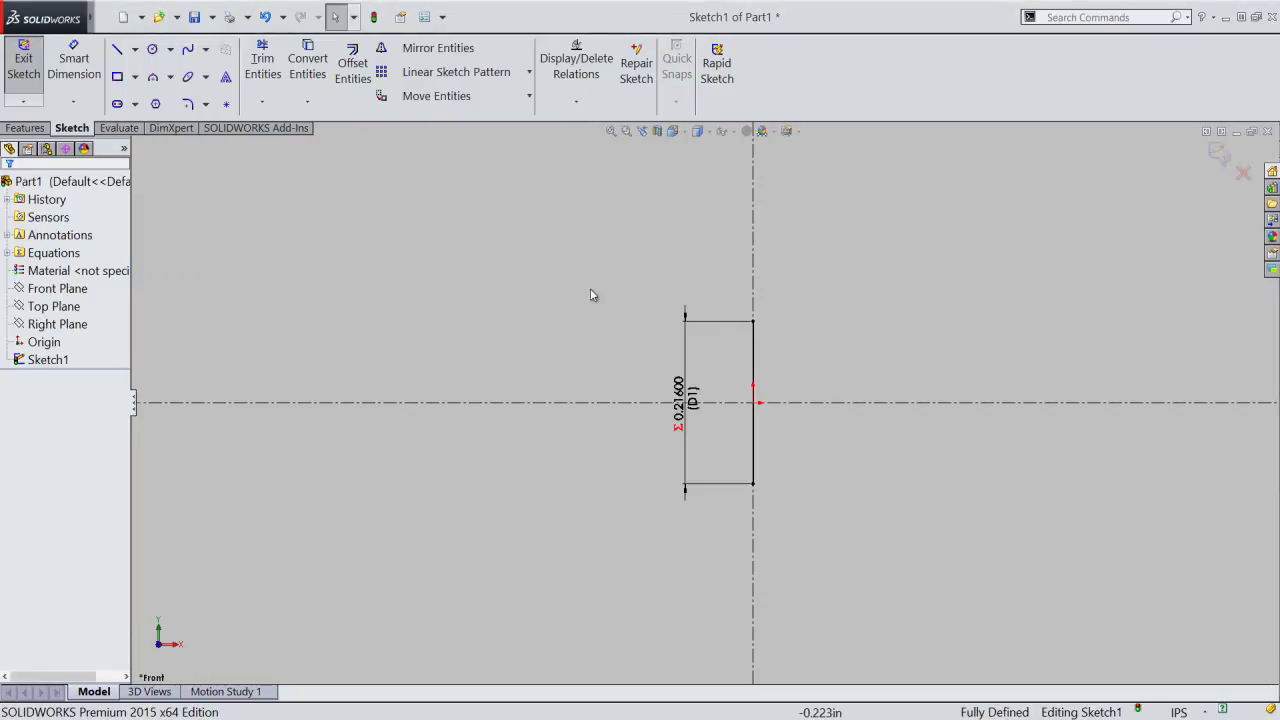
{"action": "right_click", "coordinate": [587, 260]}
- Draw a second, longer vertical line left of the dimensioned line
{"action": "left_click", "coordinate": [619, 157]}
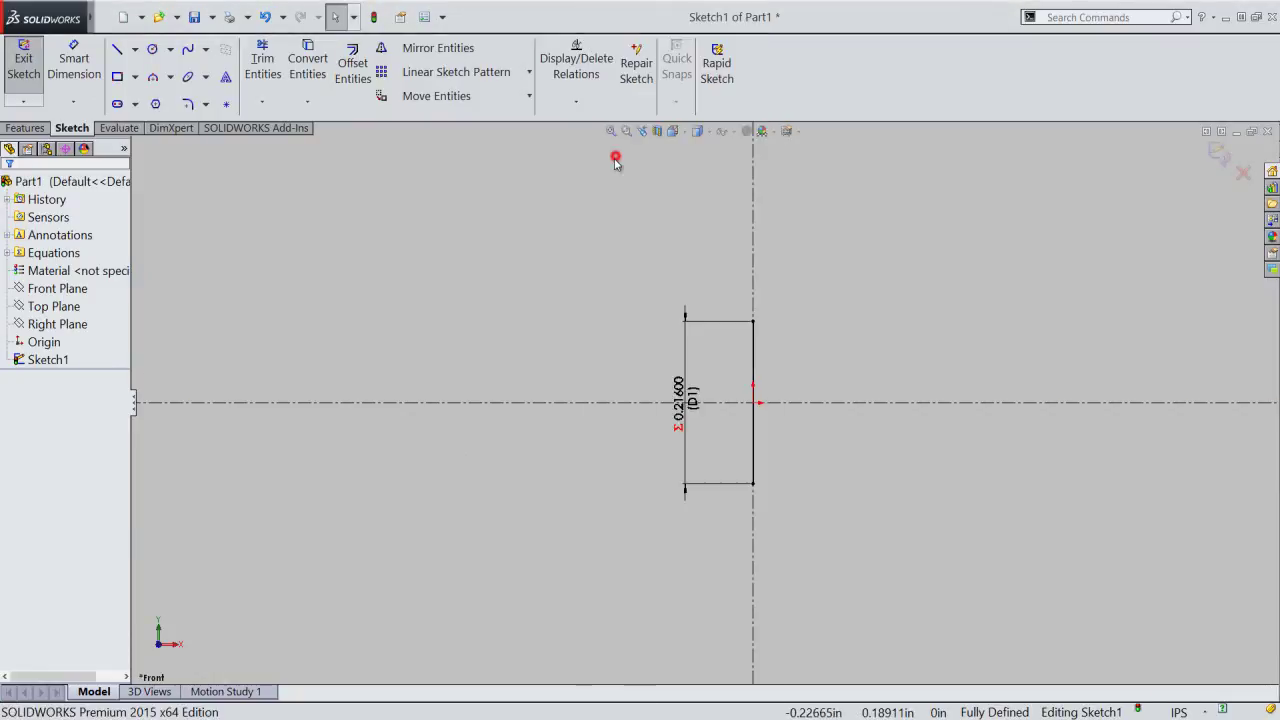
{"action": "left_click", "coordinate": [583, 272]}
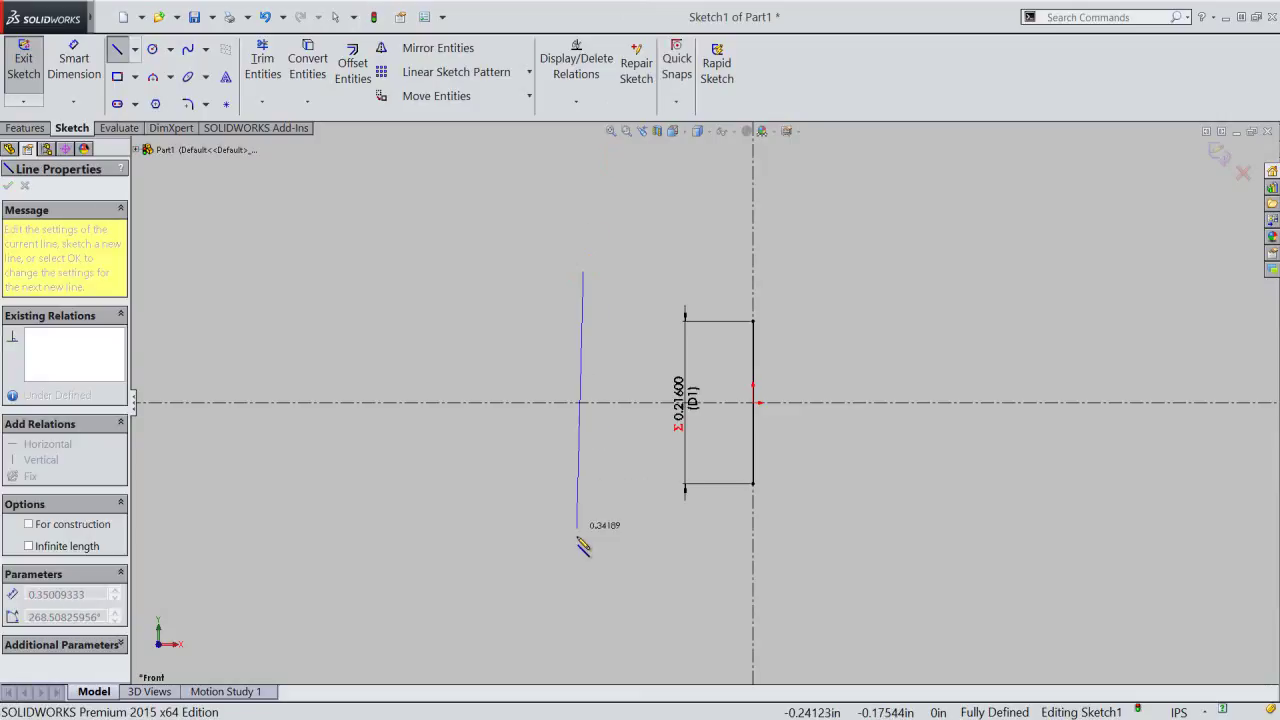
{"action": "left_click", "coordinate": [583, 540]}
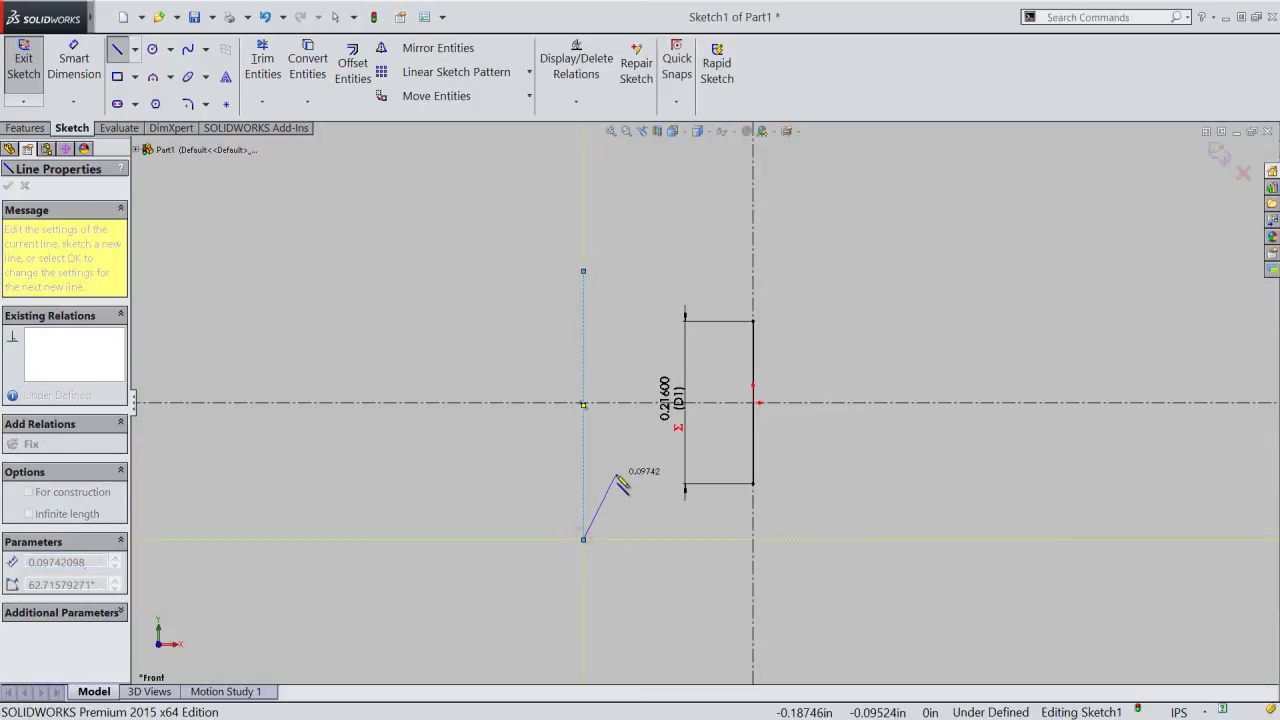
{"action": "right_click", "coordinate": [617, 475]}
{"action": "left_click", "coordinate": [645, 488]}
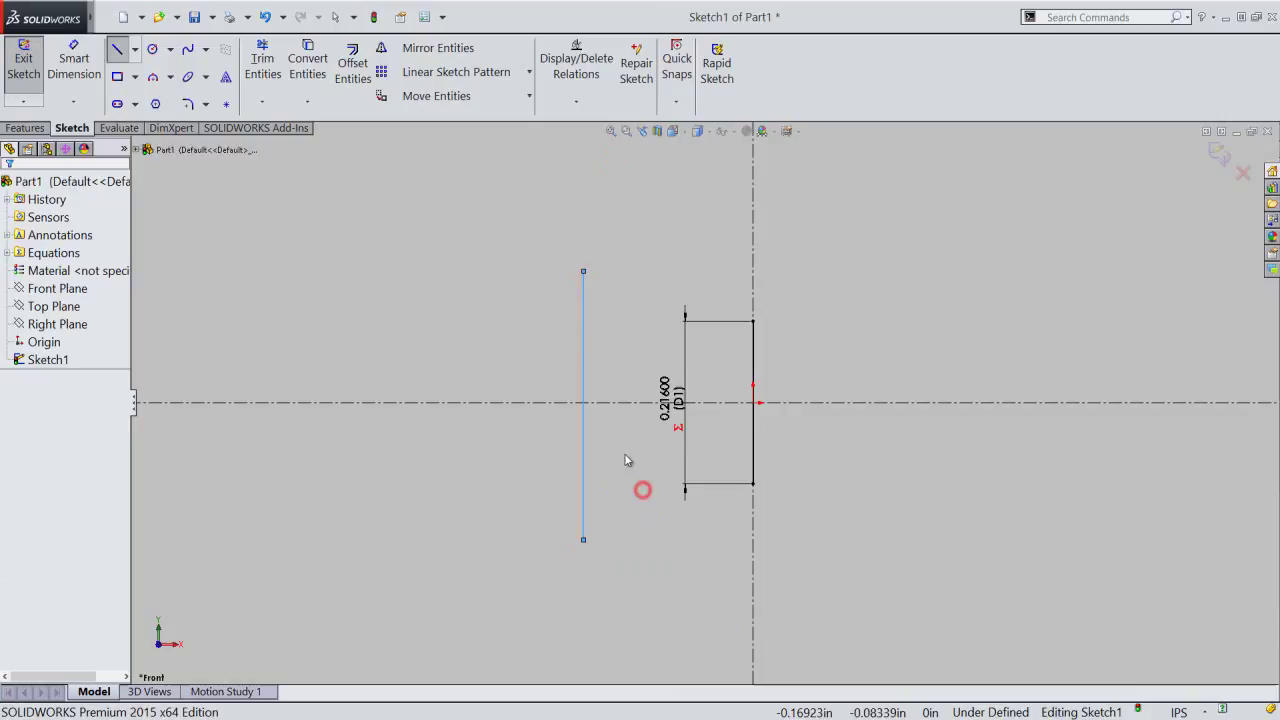
- Make the new line's midpoint coincident with the horizontal centerline
{"action": "left_click", "coordinate": [584, 376]}
{"action": "right_click", "coordinate": [584, 373]}
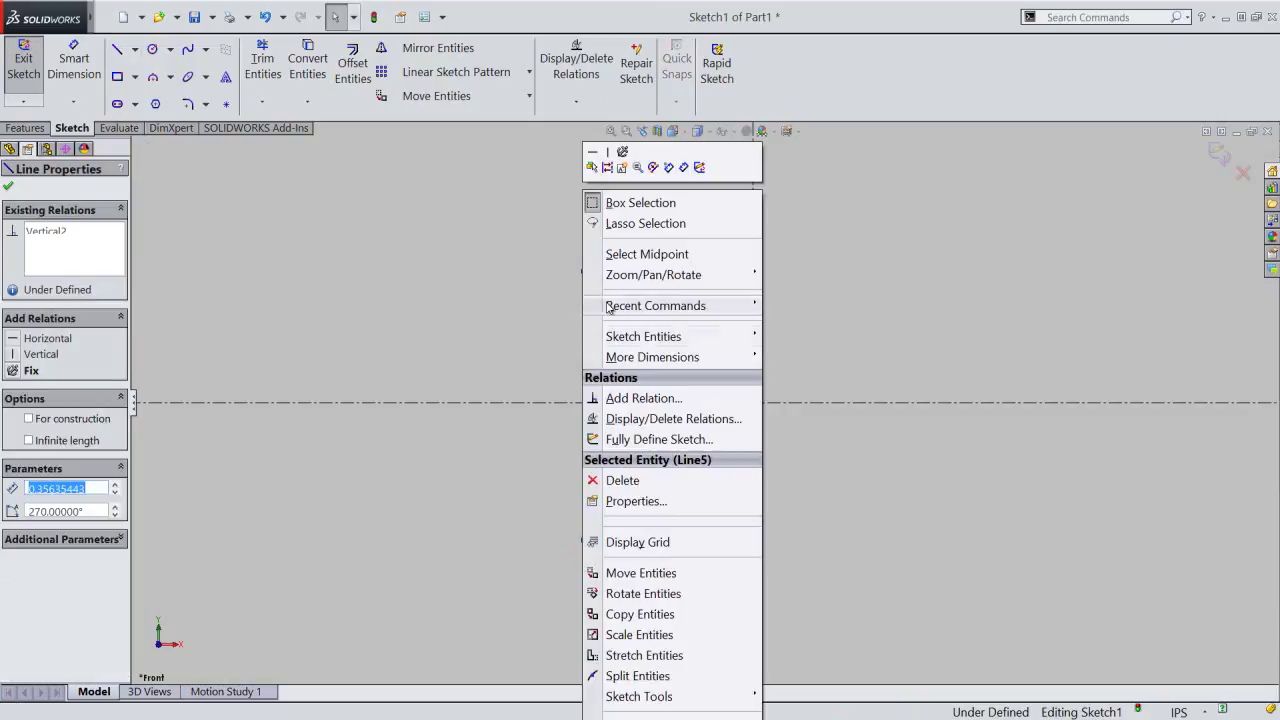
{"action": "left_click", "coordinate": [629, 255]}
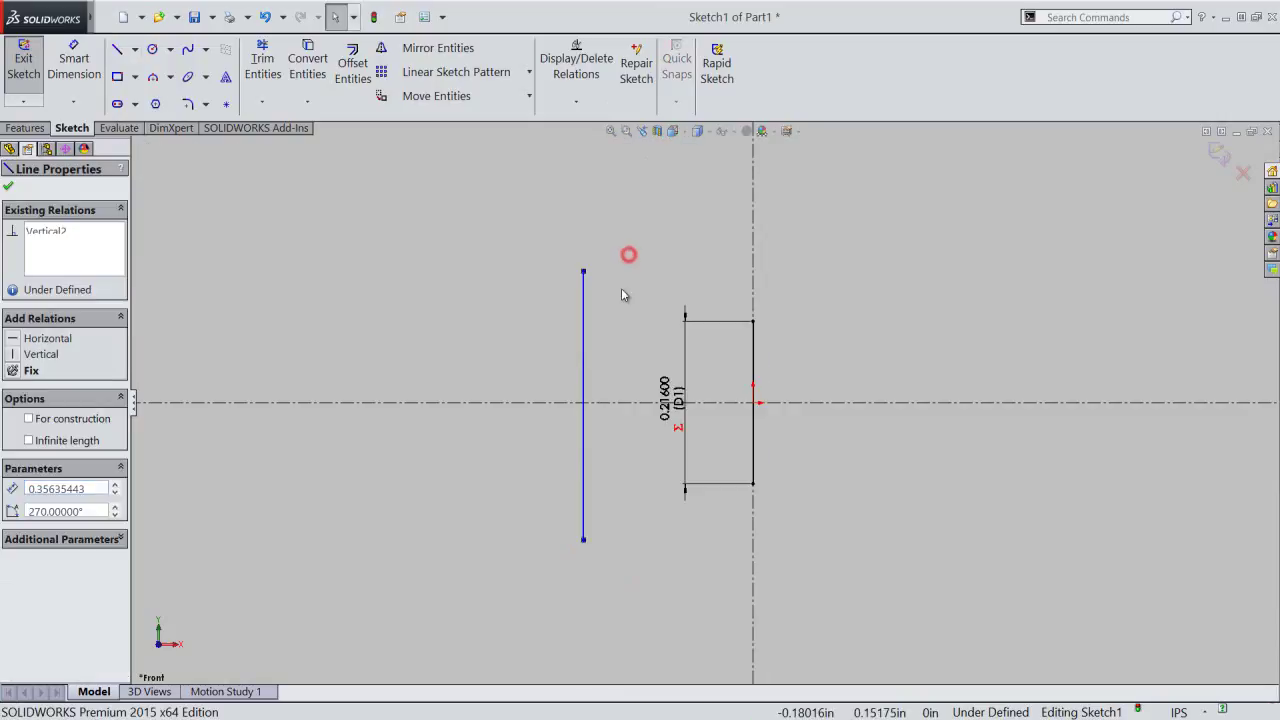
{"action": "left_click", "coordinate": [616, 402], "text": "ctrl"}
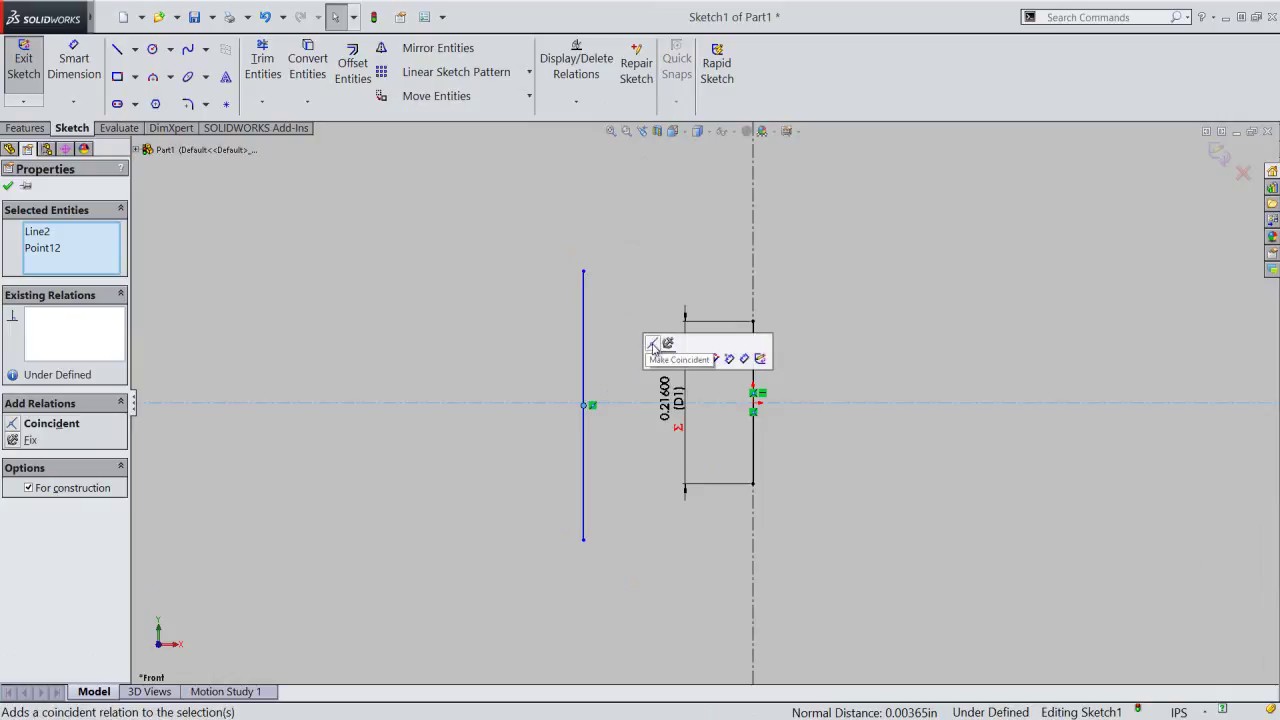
{"action": "left_click", "coordinate": [652, 343]}
{"action": "left_click", "coordinate": [628, 360]}
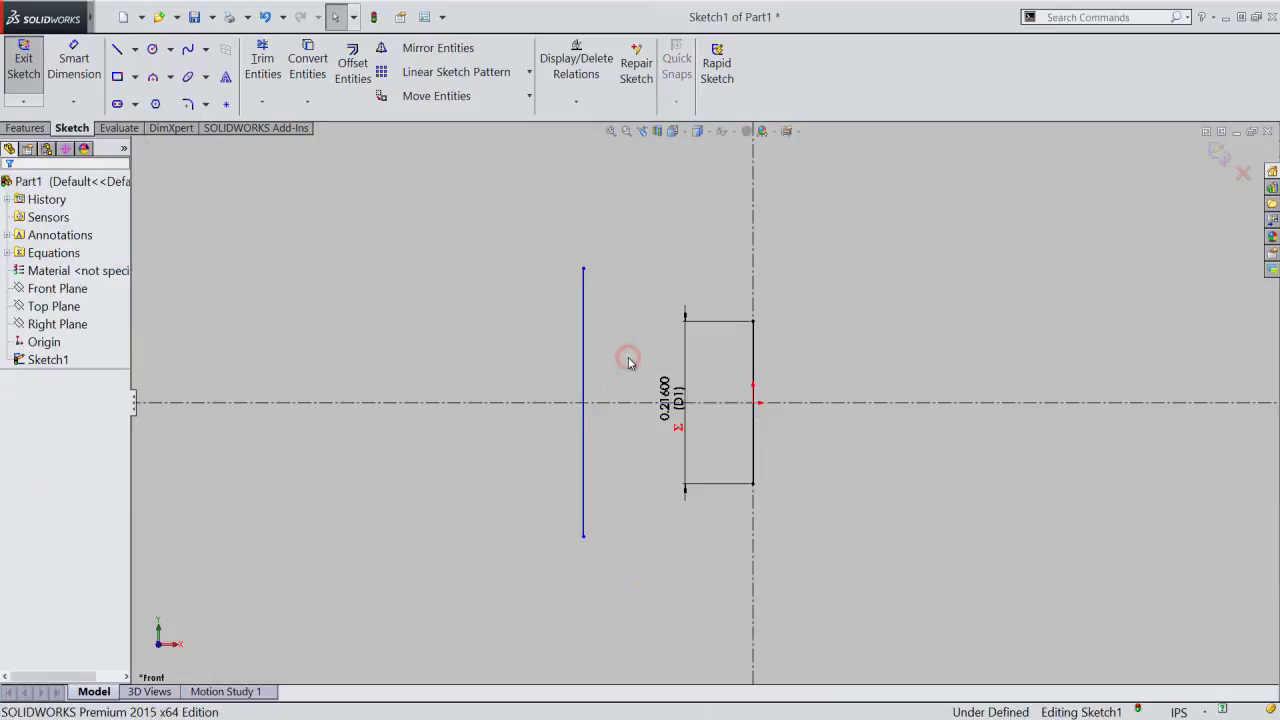
- Move the D1 dimension to the right of the short line
{"action": "left_click_drag", "start_coordinate": [666, 389], "coordinate": [817, 391]}
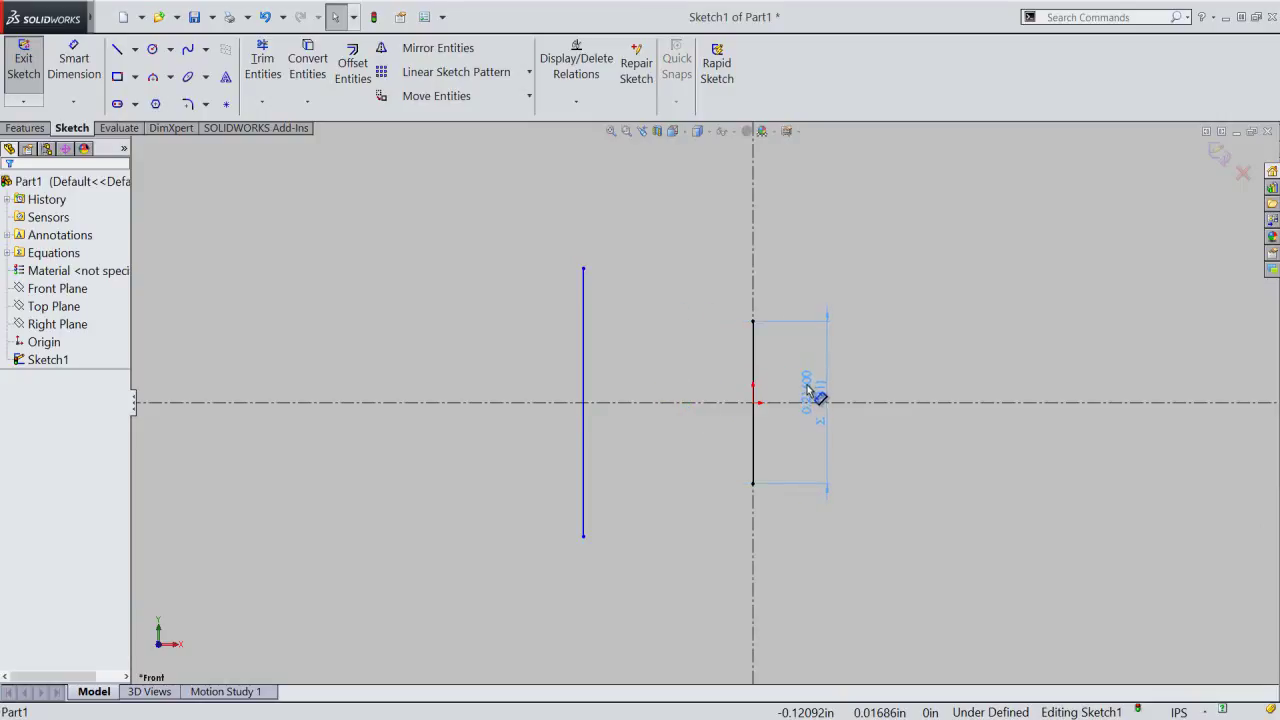
{"action": "left_click", "coordinate": [856, 446]}
{"action": "scroll", "coordinate": [757, 432], "scroll_direction": "down", "scroll_amount": 2}
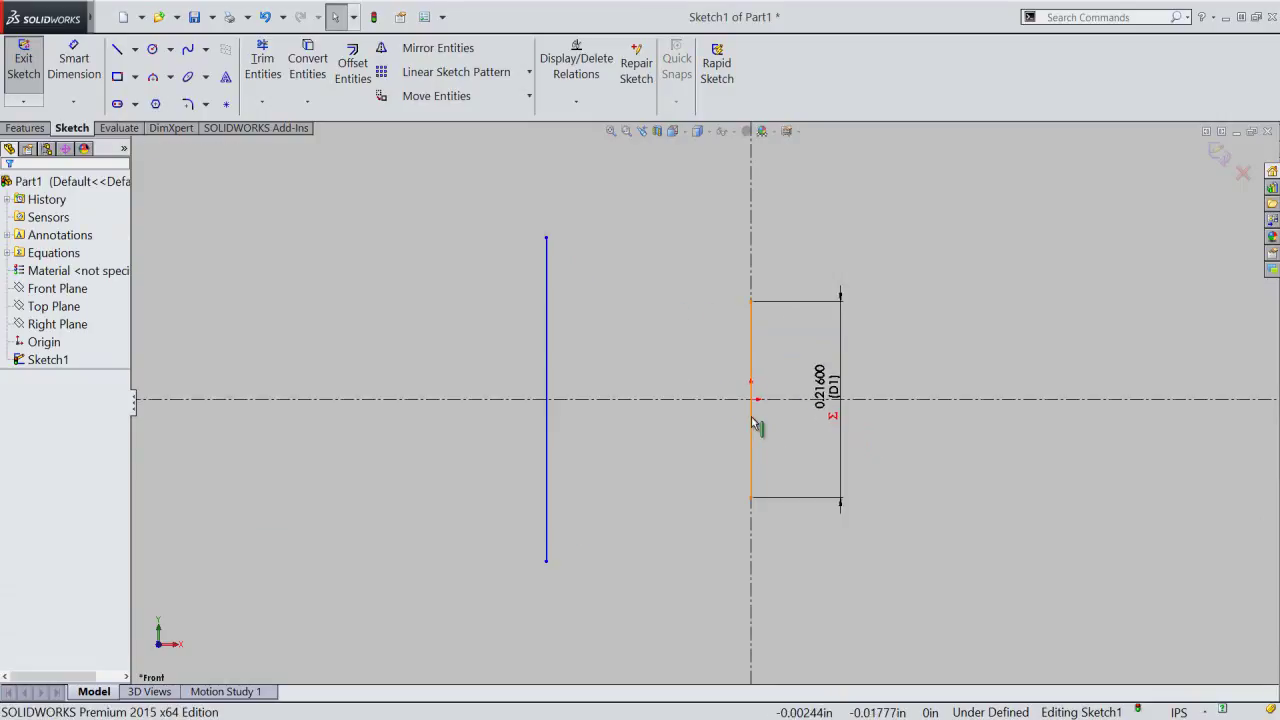
{"action": "left_click", "coordinate": [625, 237]}
{"action": "right_click", "coordinate": [625, 237]}
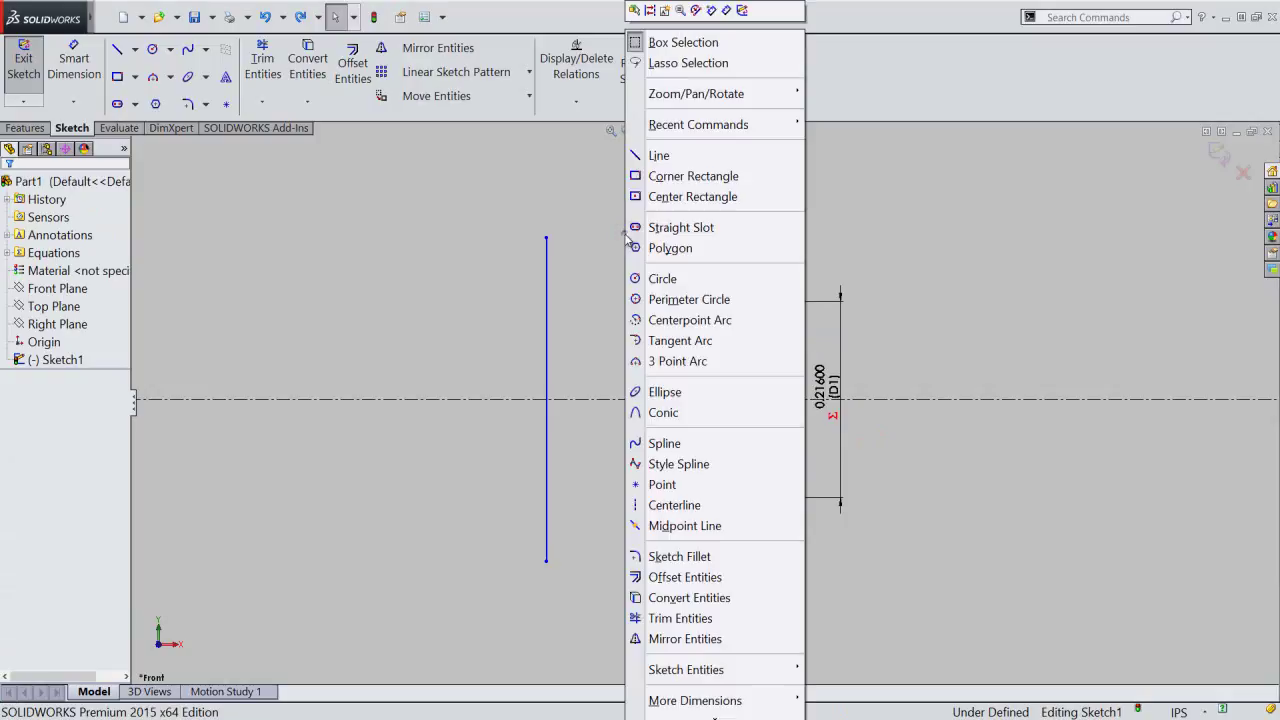
{"action": "left_click", "coordinate": [727, 10]}
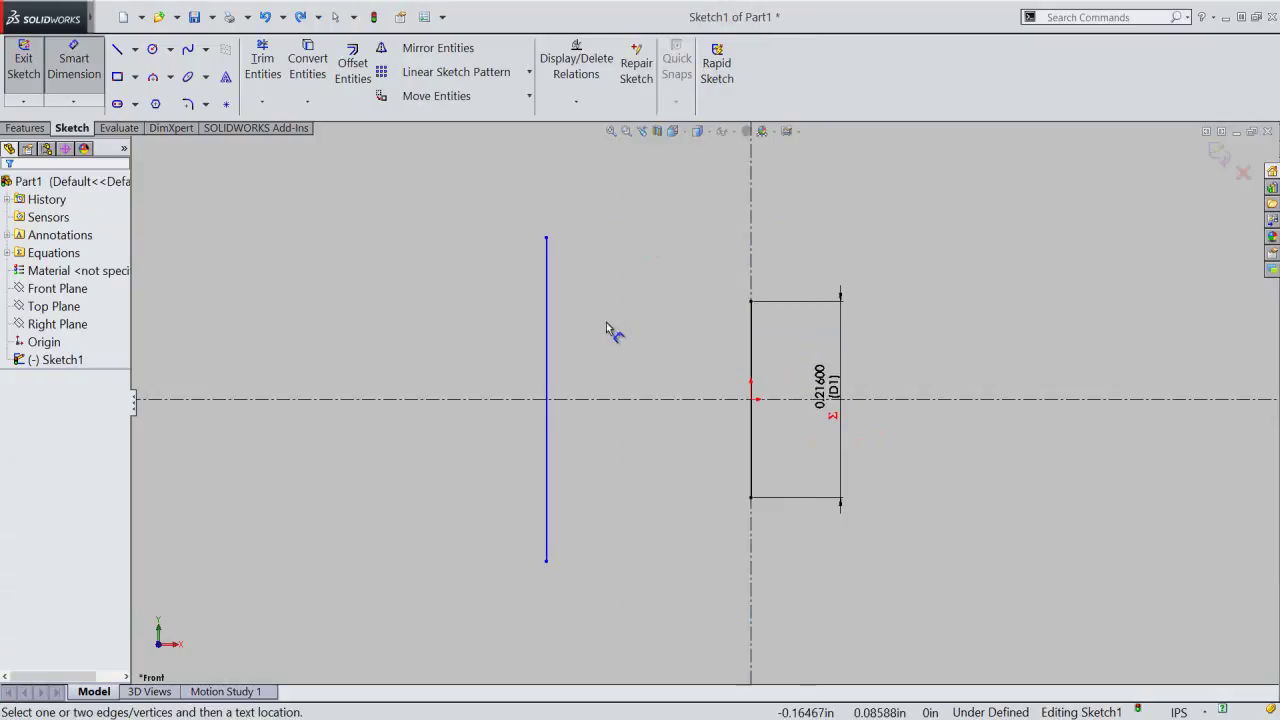
- Dimension the left line's height with the equation "D"*2.0277, giving 0.43798
{"action": "left_click", "coordinate": [547, 338]}
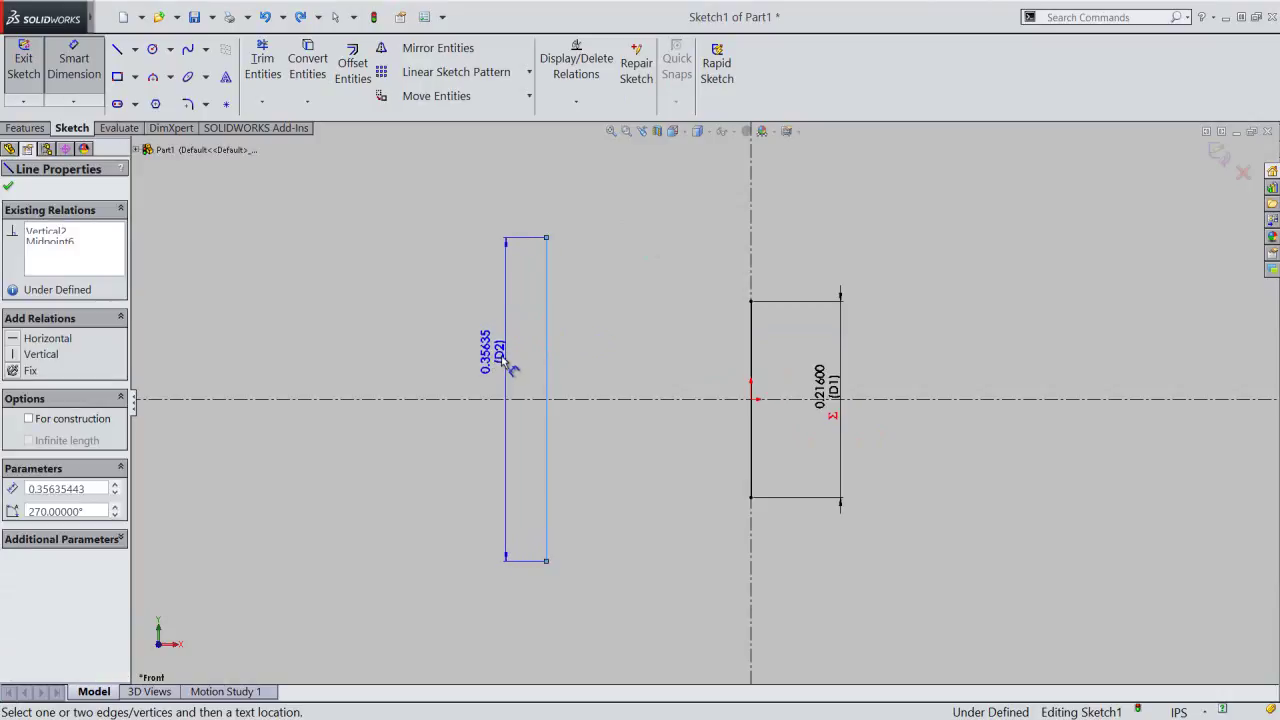
{"action": "left_click", "coordinate": [503, 364]}
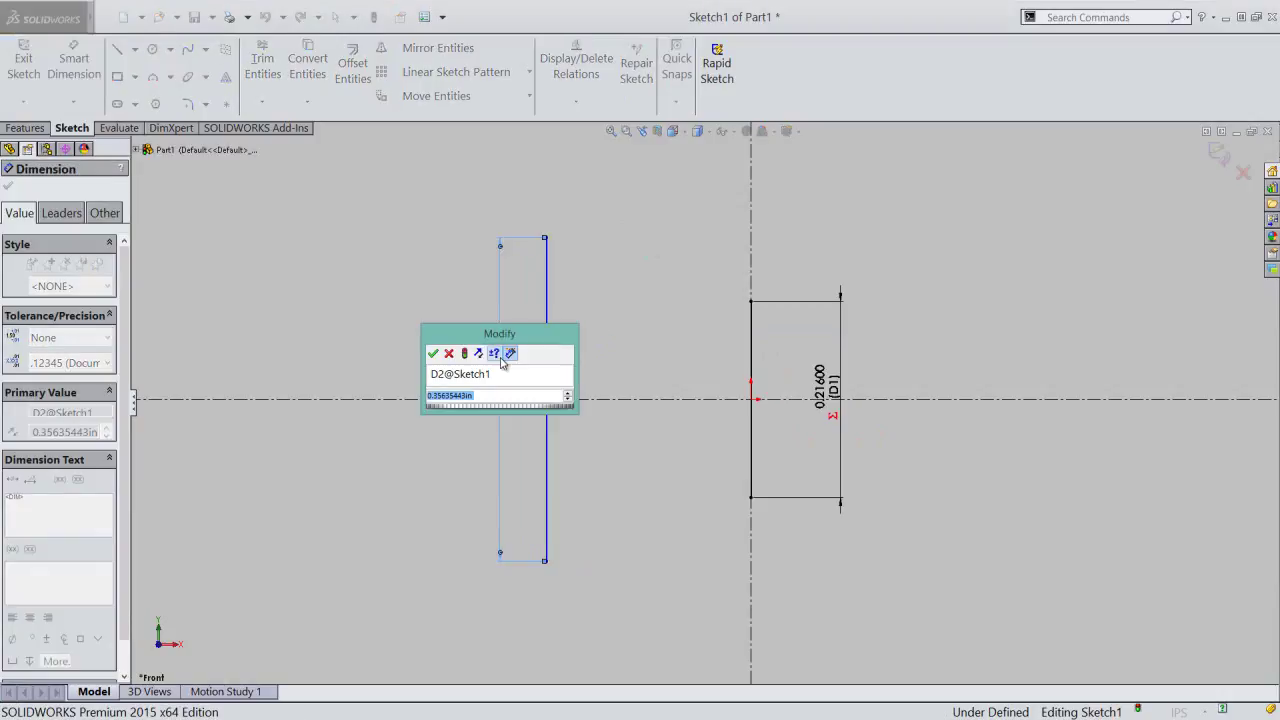
{"action": "type", "text": "="}
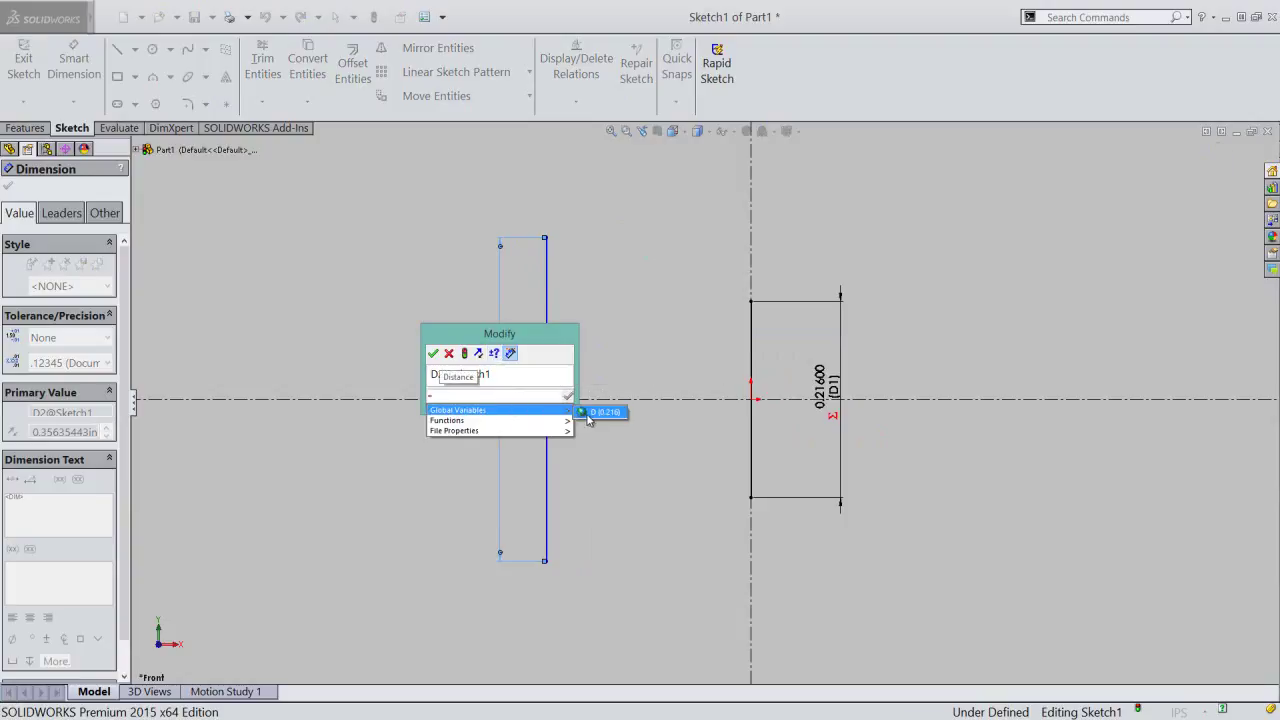
{"action": "left_click", "coordinate": [590, 411]}
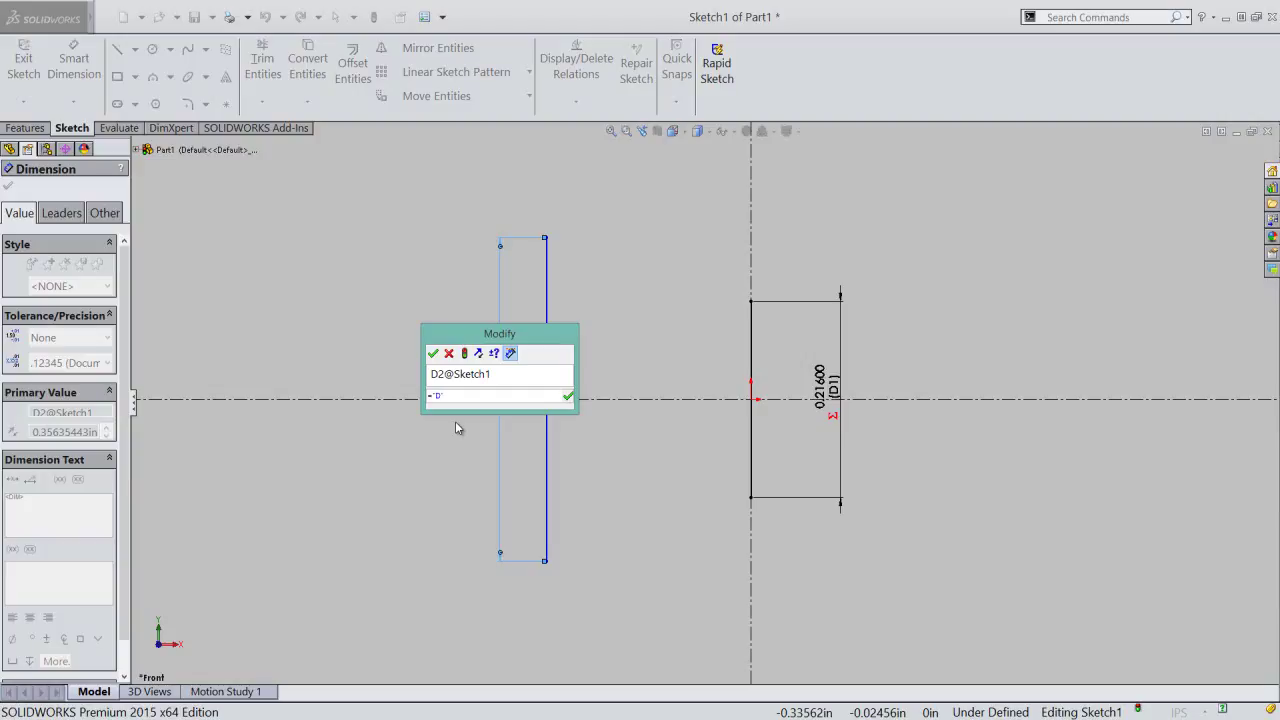
{"action": "type", "text": "+2"}
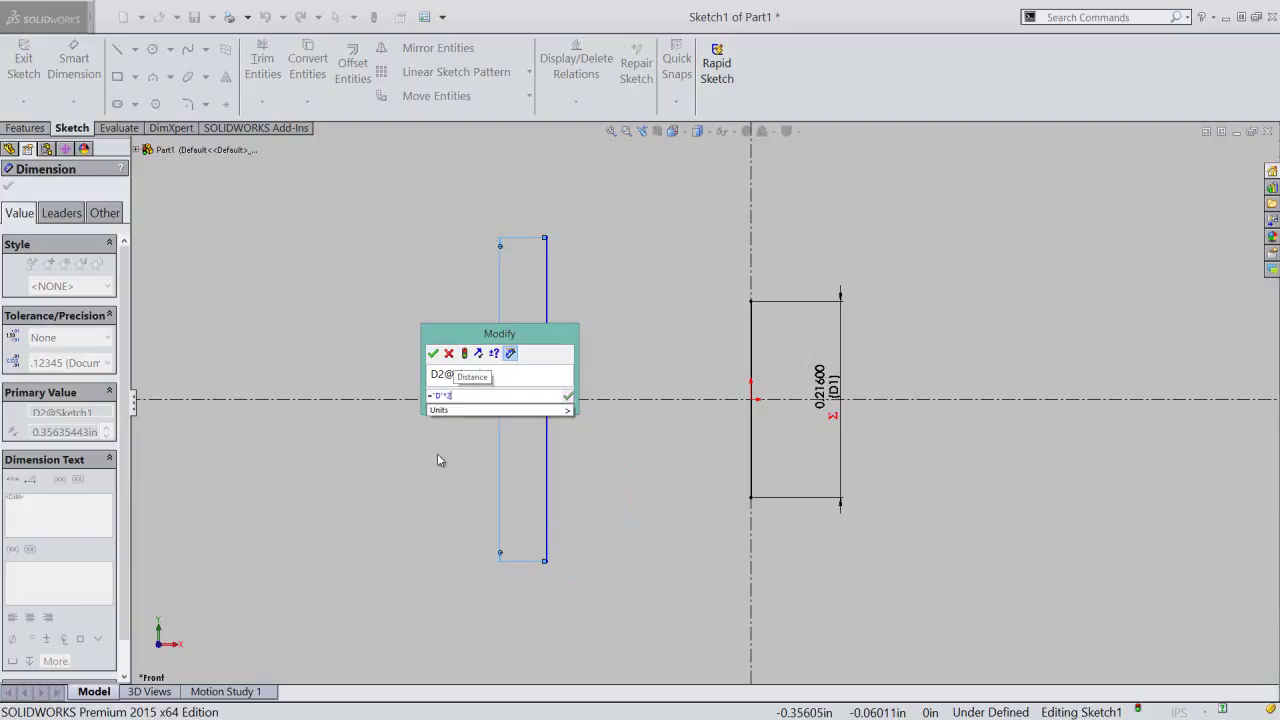
{"action": "type", "text": ".0"}
{"action": "type", "text": "277"}
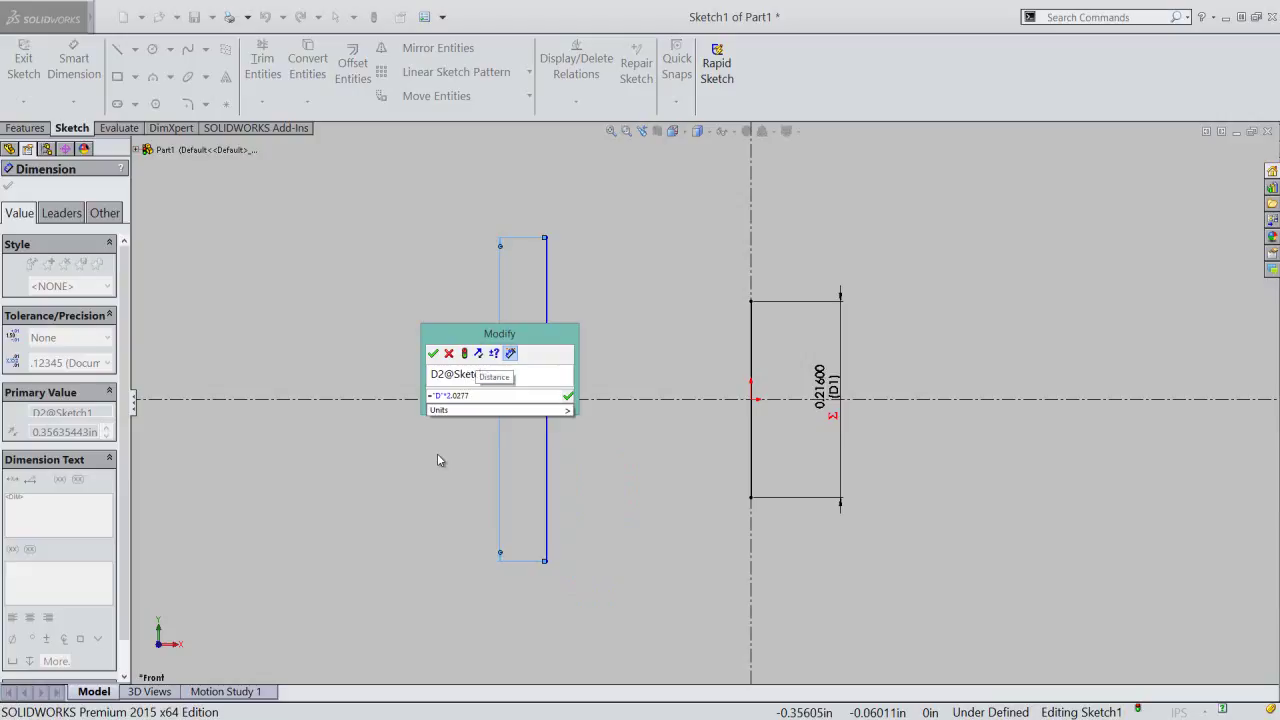
{"action": "left_click", "coordinate": [567, 398]}
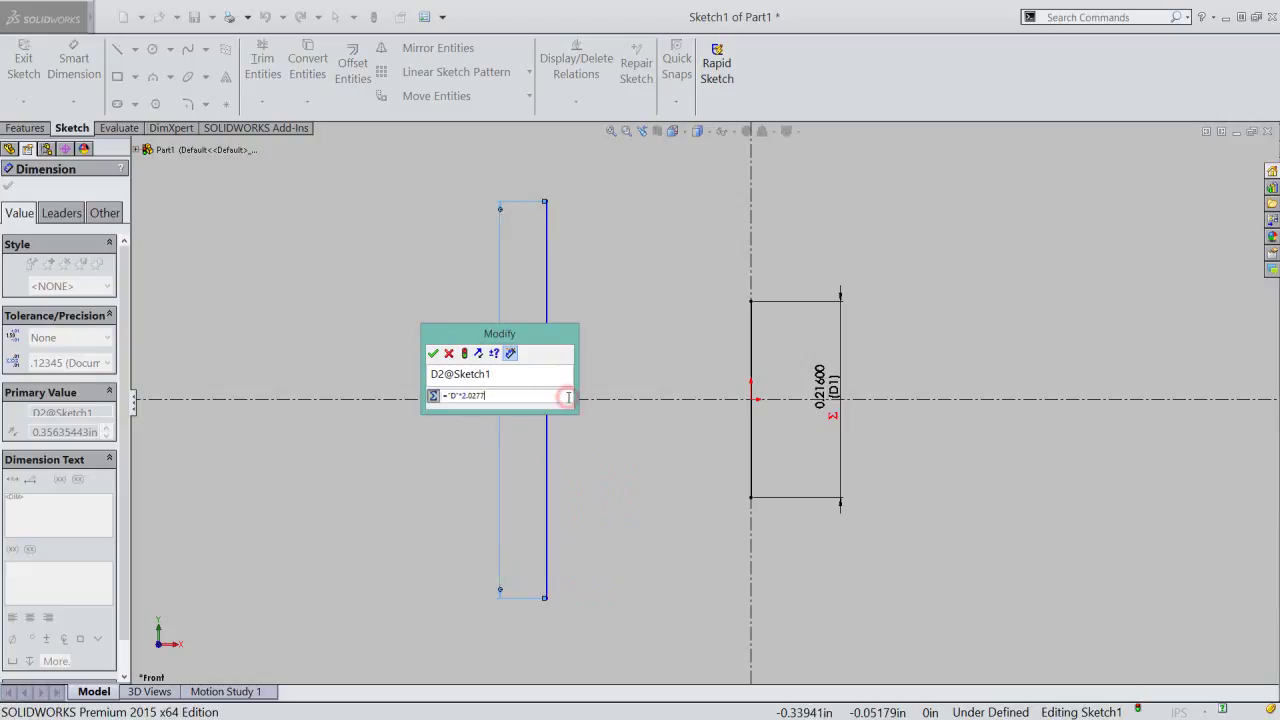
{"action": "left_click", "coordinate": [432, 355]}
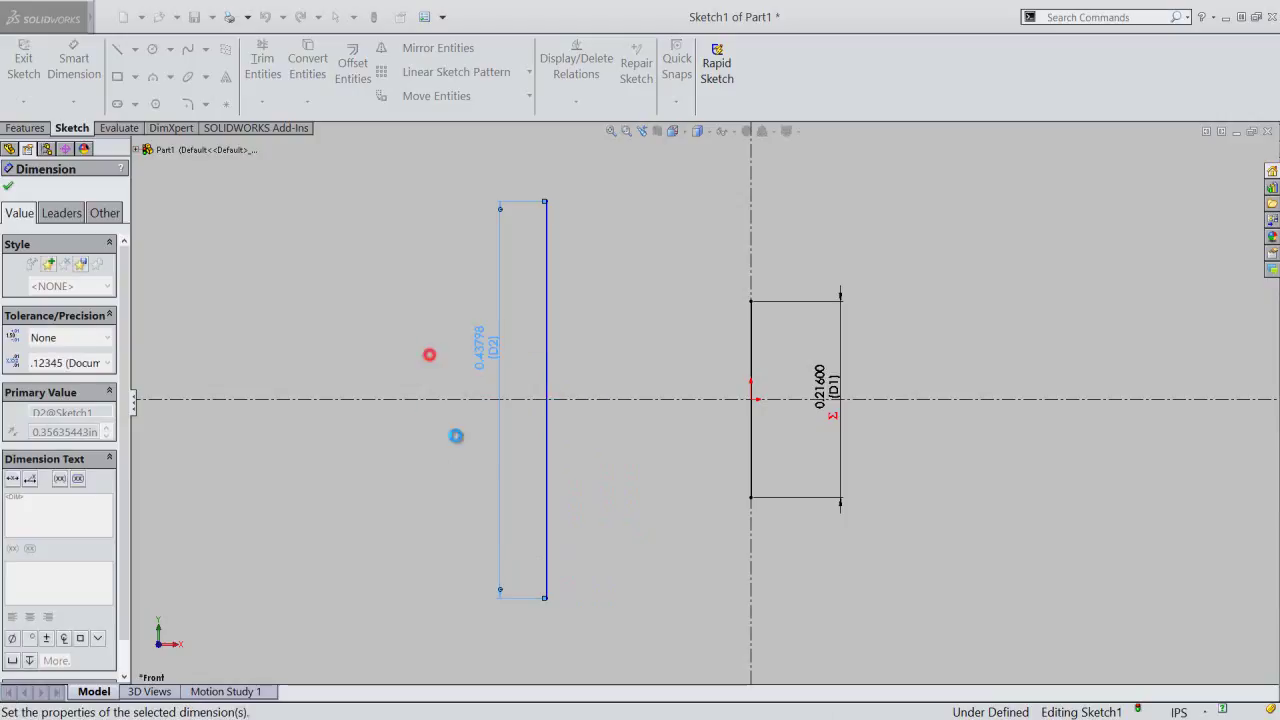
{"action": "left_click", "coordinate": [472, 501]}
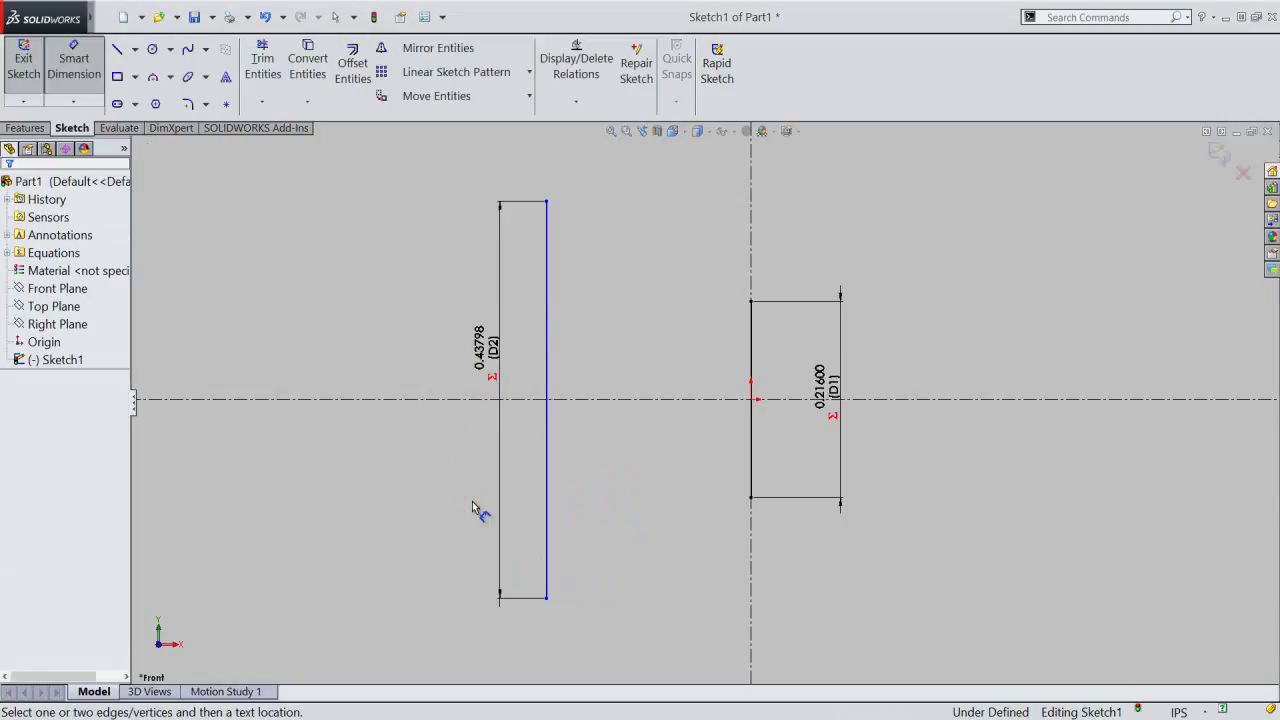
- Nudge the D2 dimension slightly further left
{"action": "right_click", "coordinate": [443, 280]}
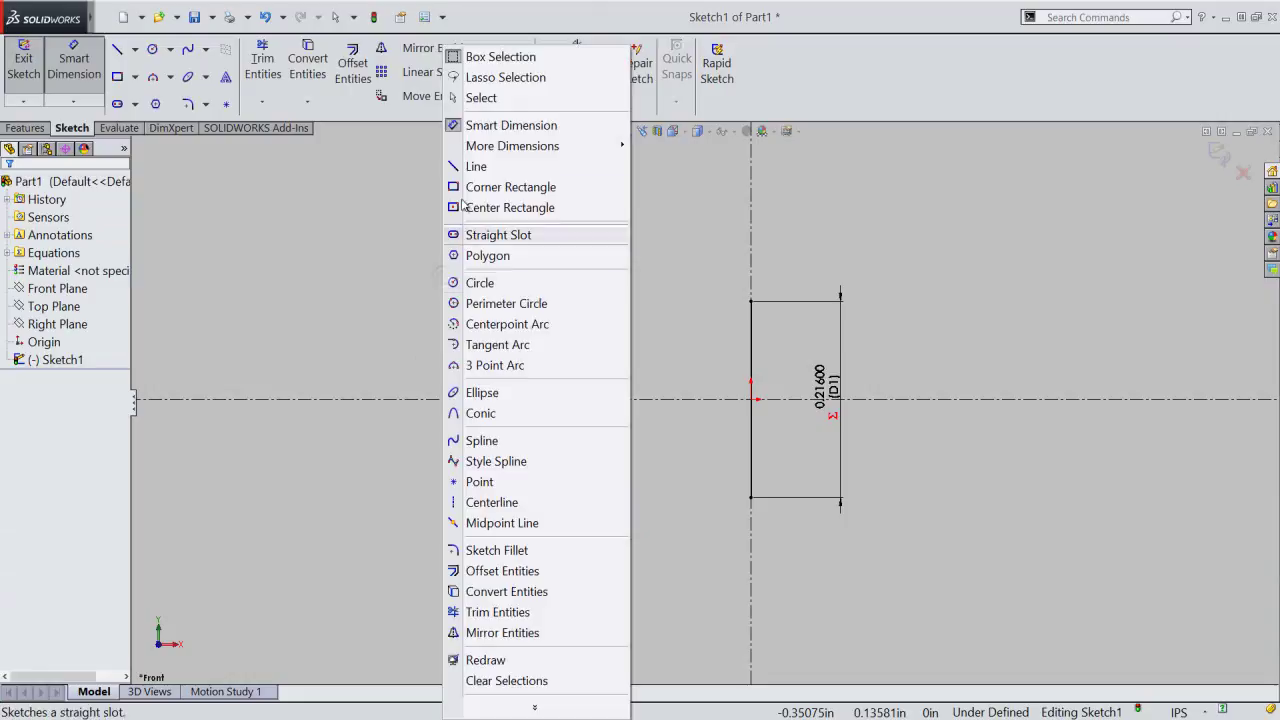
{"action": "left_click", "coordinate": [480, 97]}
{"action": "left_click_drag", "start_coordinate": [490, 350], "coordinate": [481, 366]}
{"action": "left_click", "coordinate": [508, 281]}
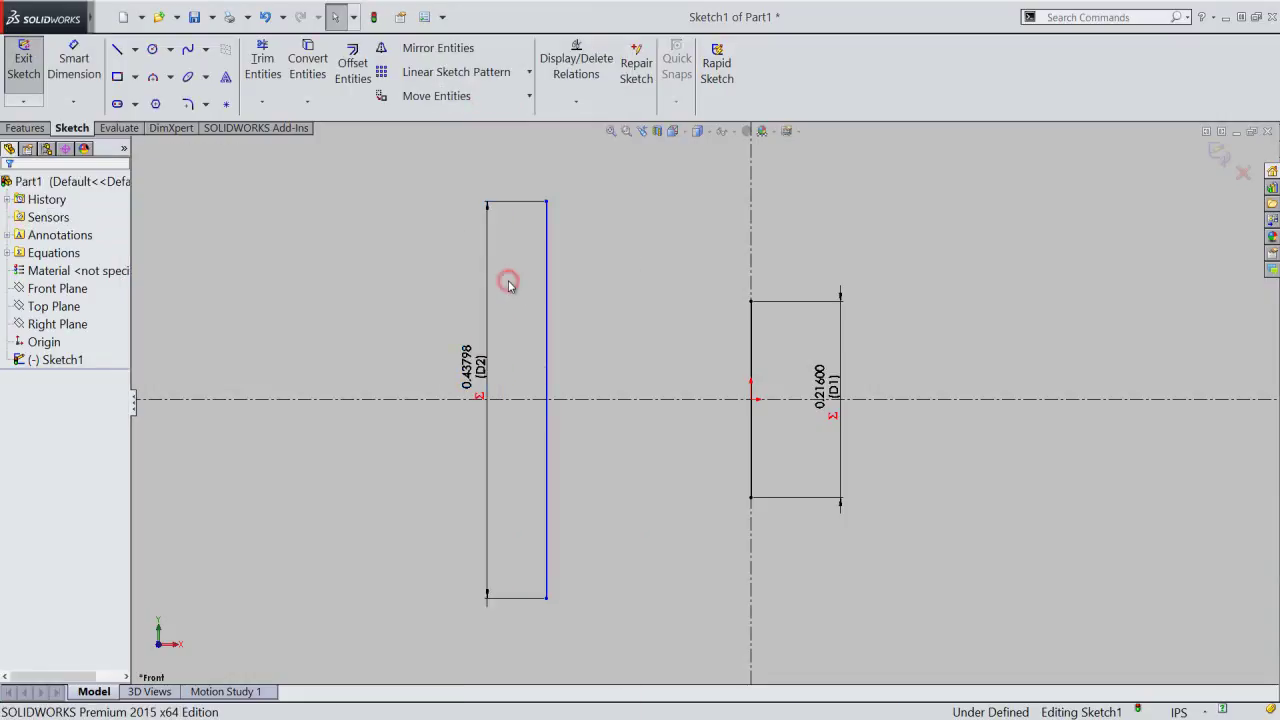
- Draw two slanted lines joining the tall line's ends to the short line's ends
{"action": "right_click", "coordinate": [510, 284]}
{"action": "left_click", "coordinate": [533, 157]}
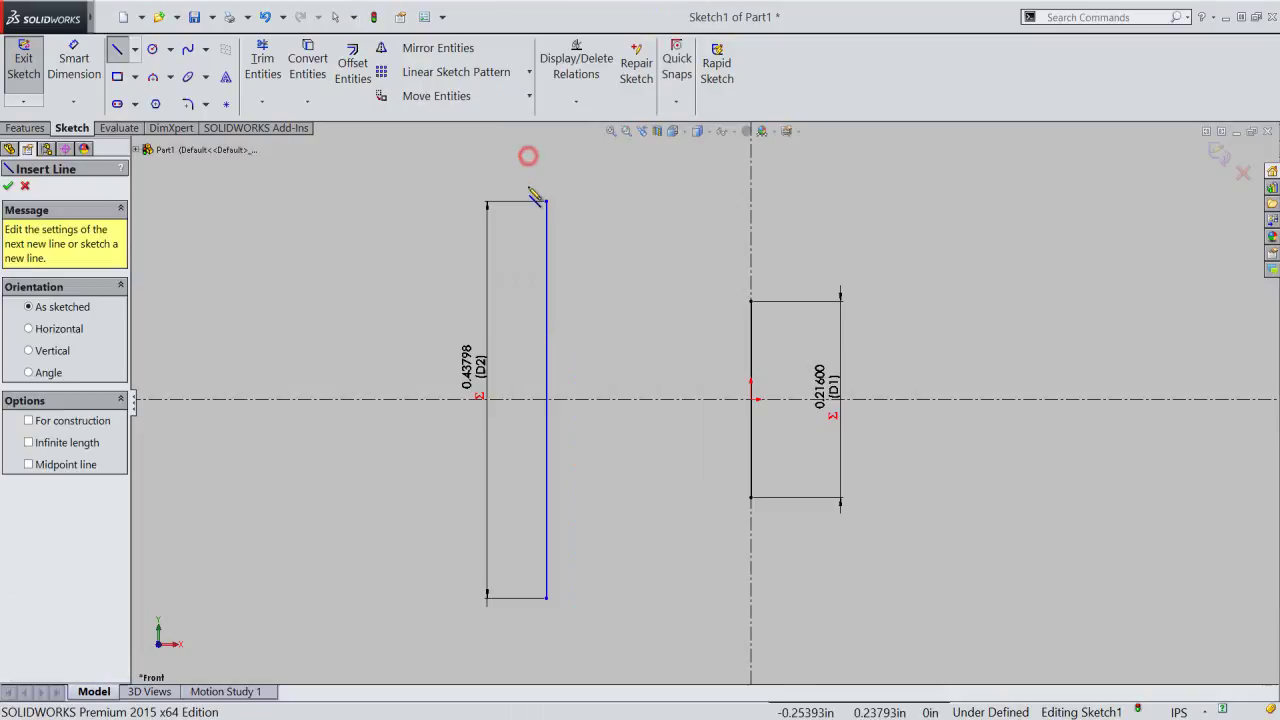
{"action": "left_click", "coordinate": [546, 203]}
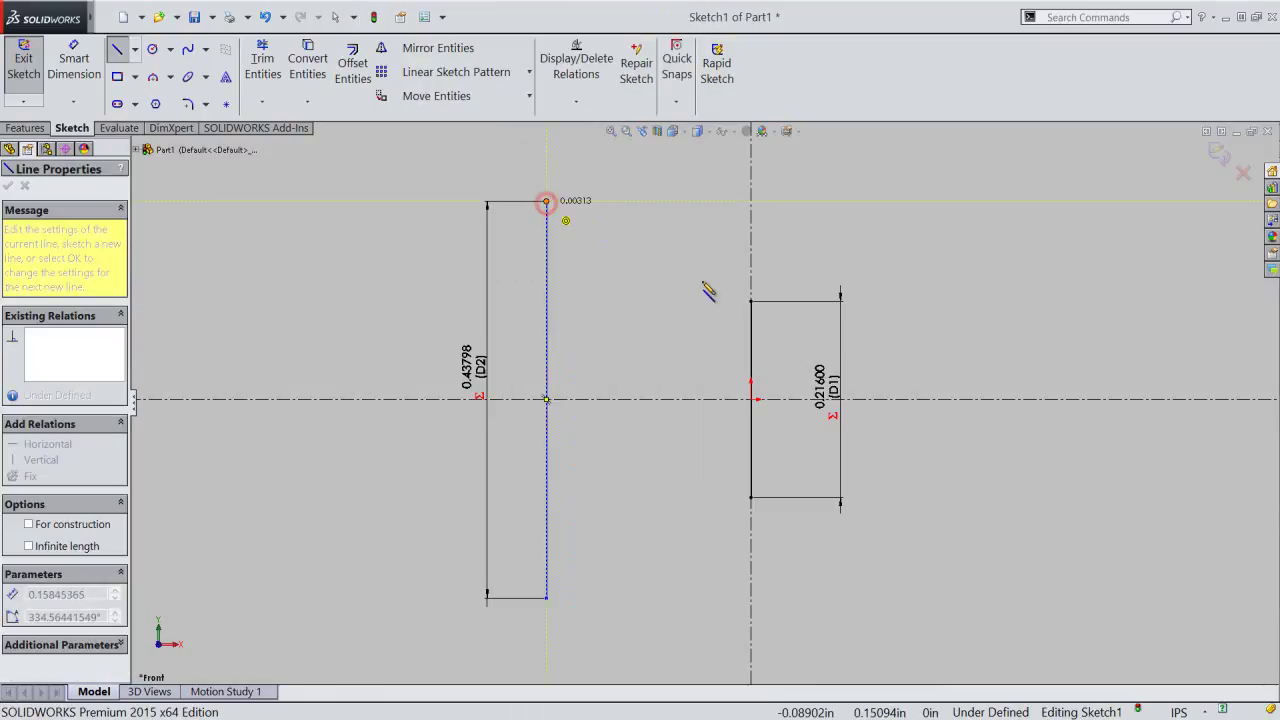
{"action": "left_click", "coordinate": [751, 301]}
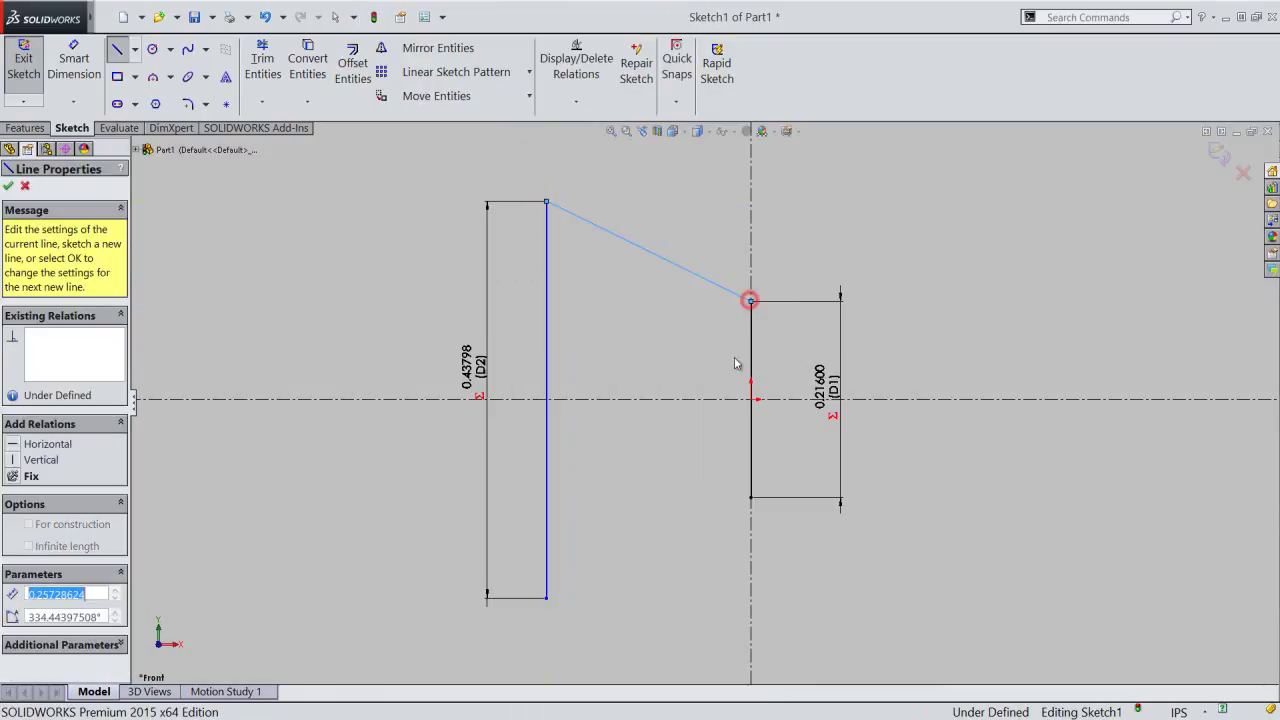
{"action": "left_click", "coordinate": [751, 498]}
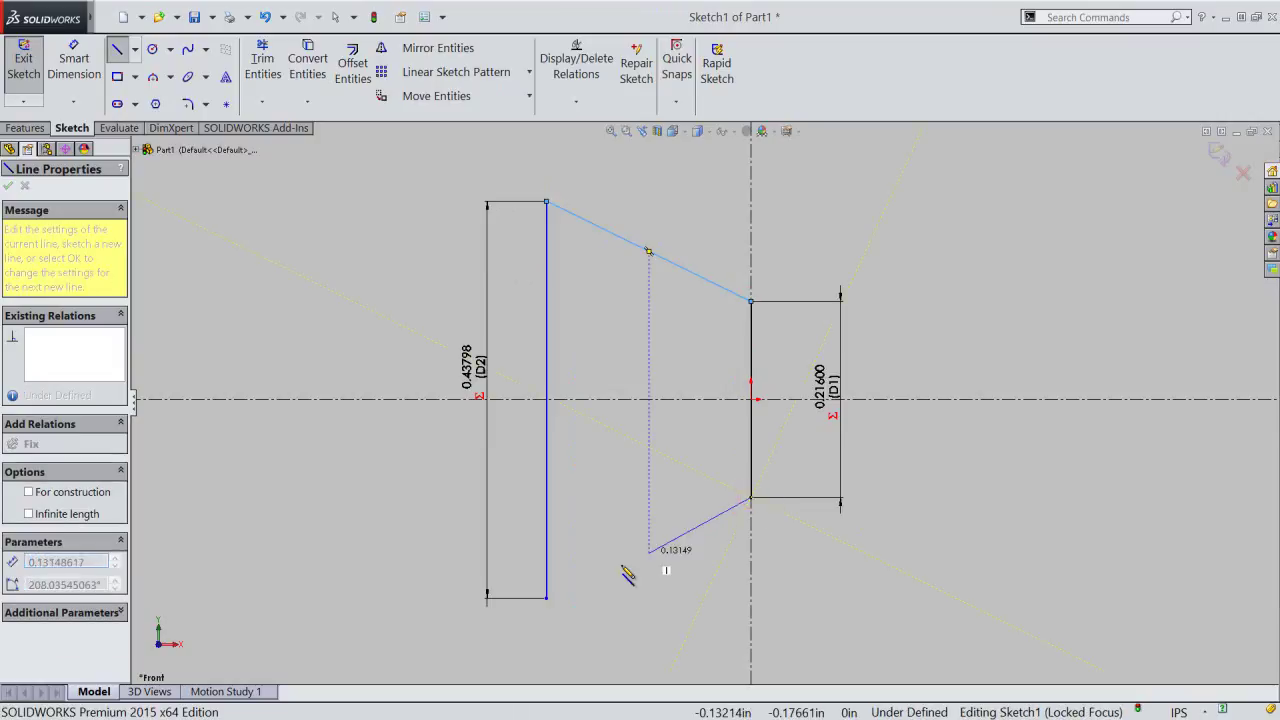
{"action": "left_click", "coordinate": [547, 598]}
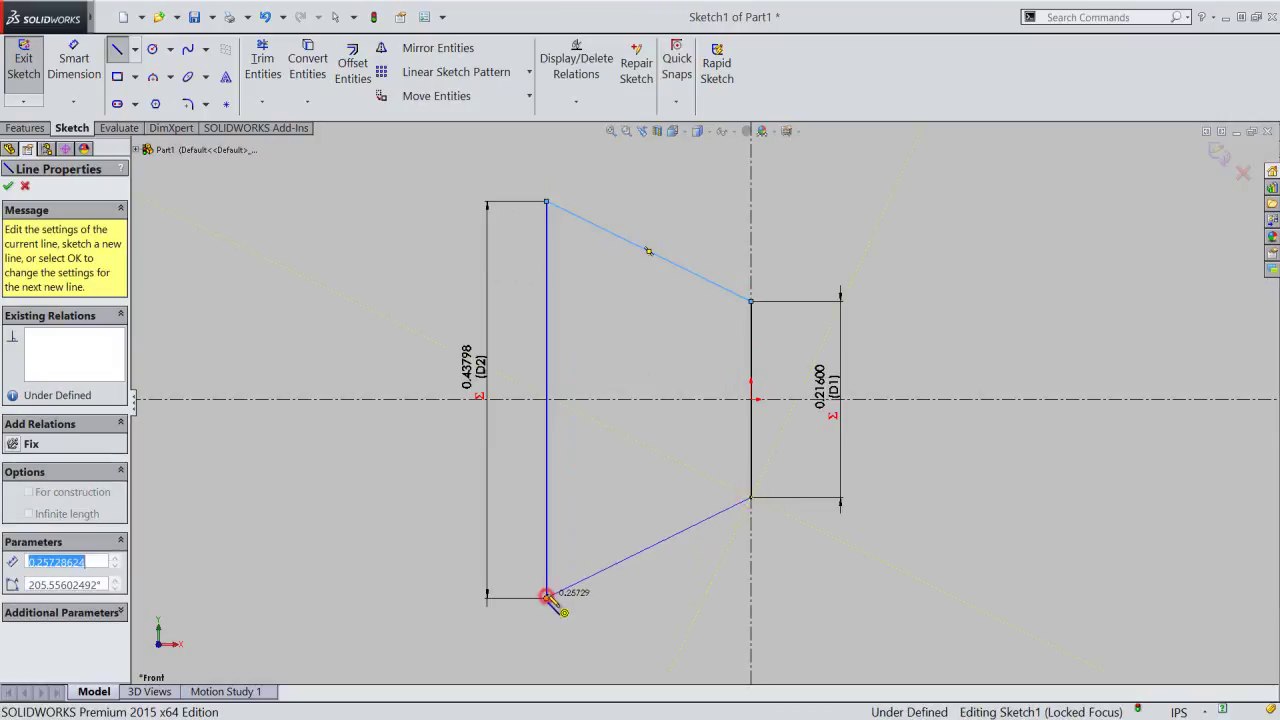
{"action": "right_click", "coordinate": [607, 483]}
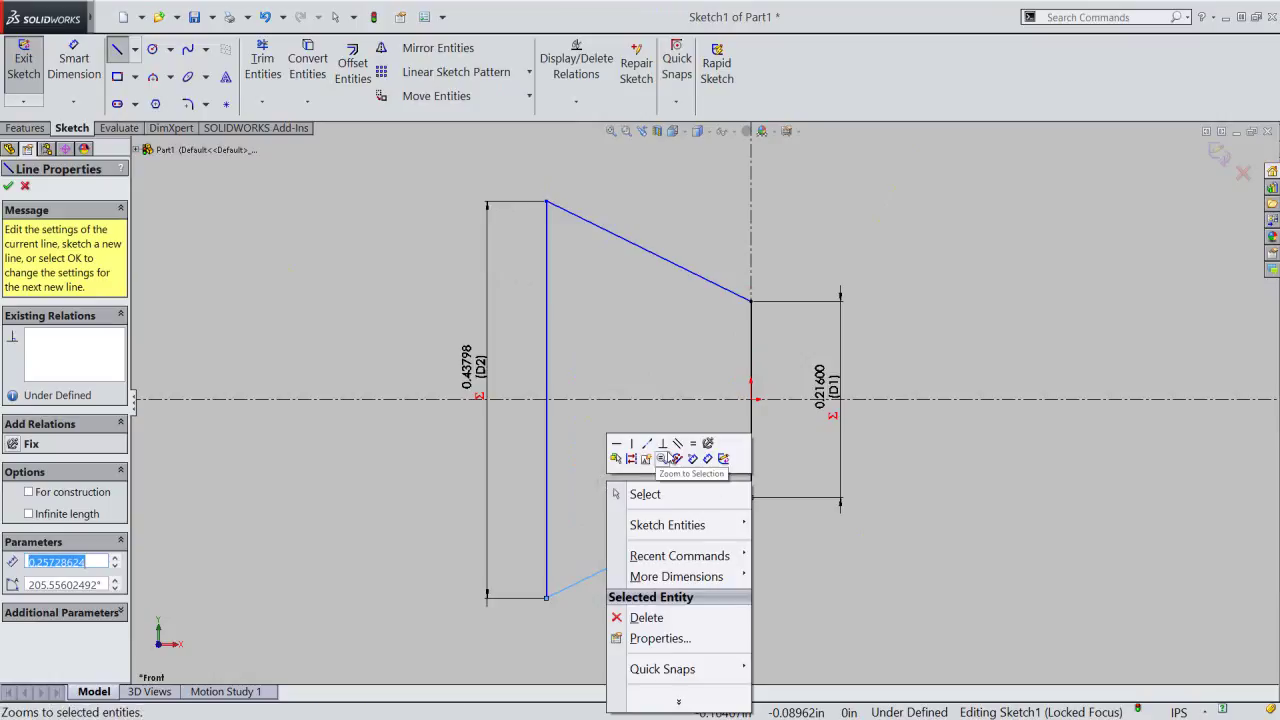
{"action": "left_click", "coordinate": [708, 459]}
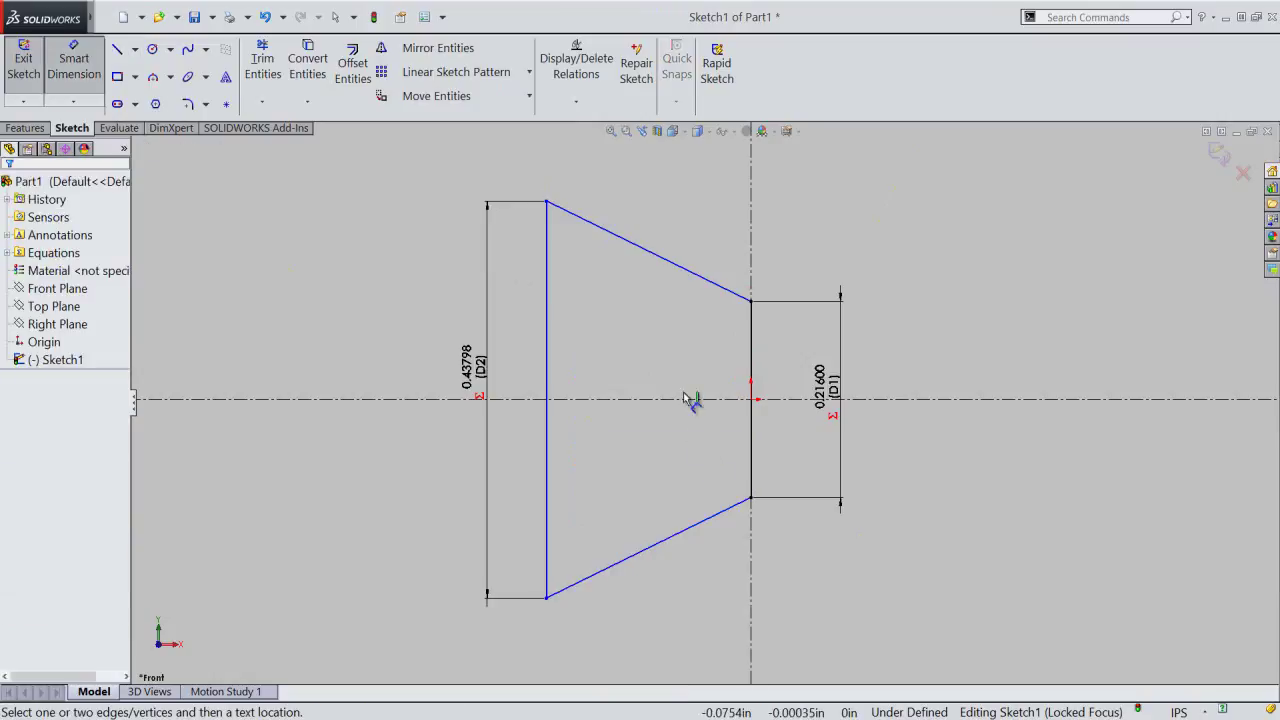
- Dimension the angle between the two slanted head lines to 82°
{"action": "left_click", "coordinate": [677, 269]}
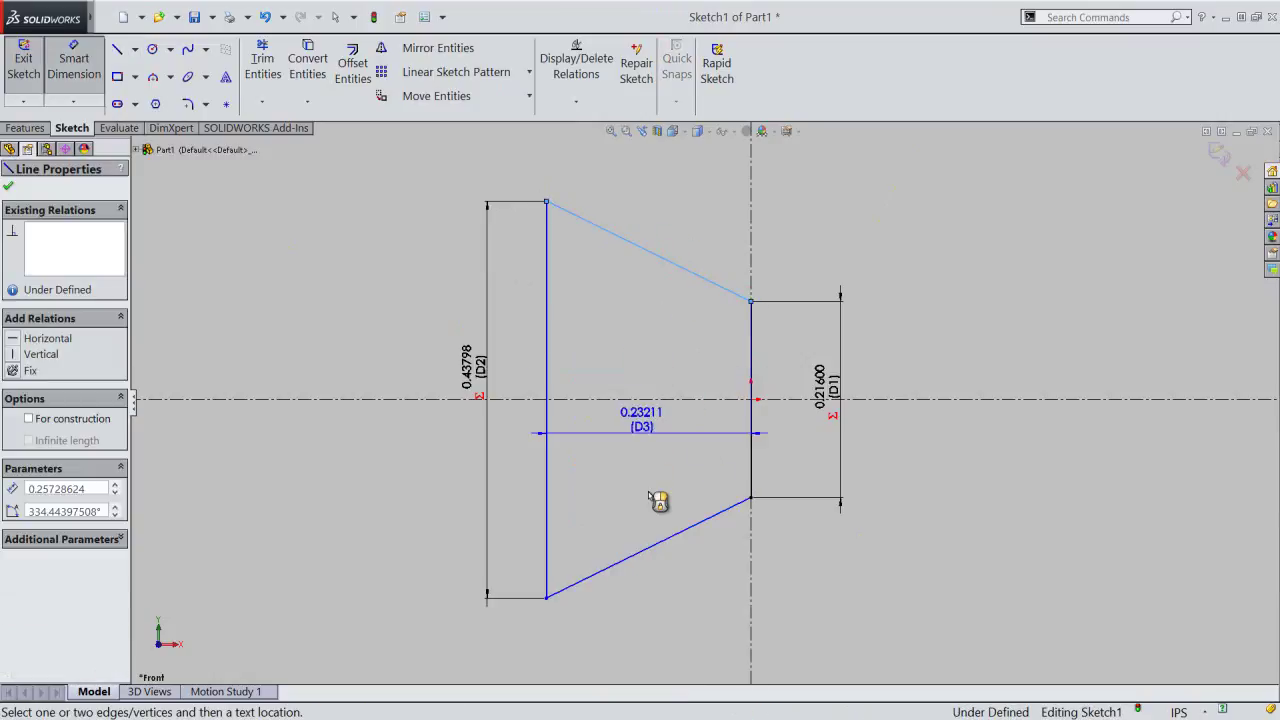
{"action": "left_click", "coordinate": [657, 543]}
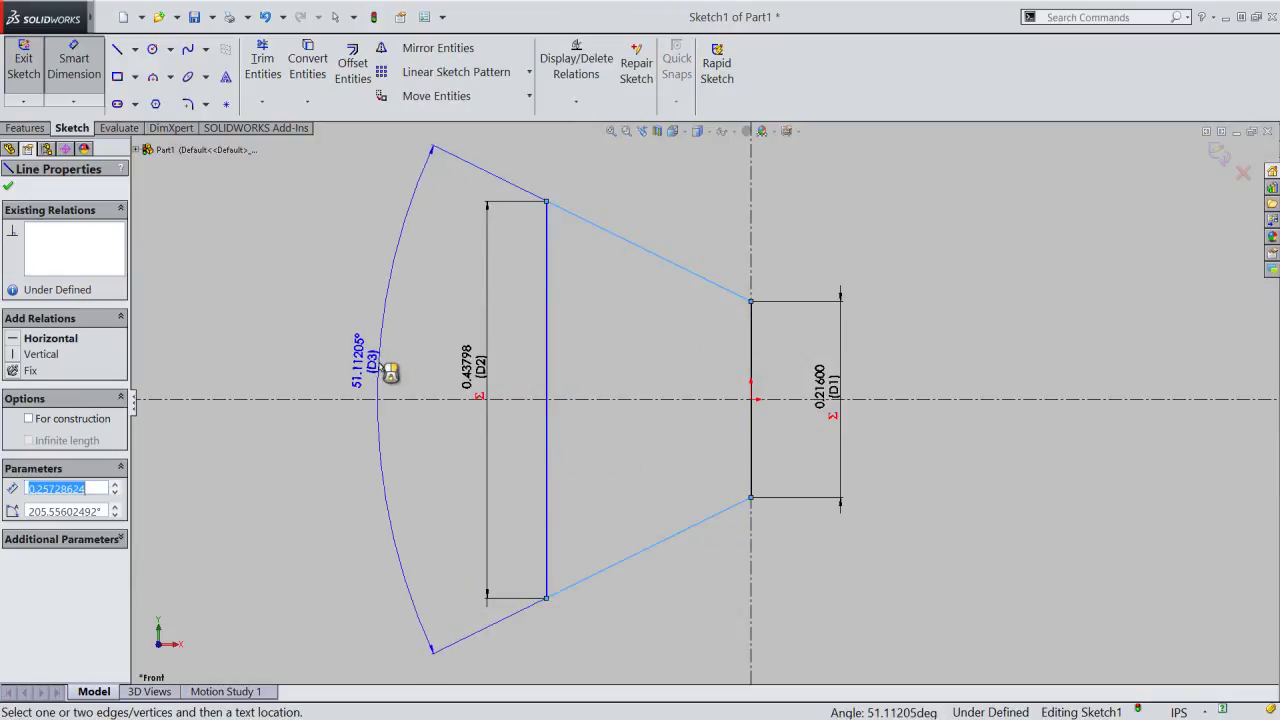
{"action": "left_click", "coordinate": [383, 378]}
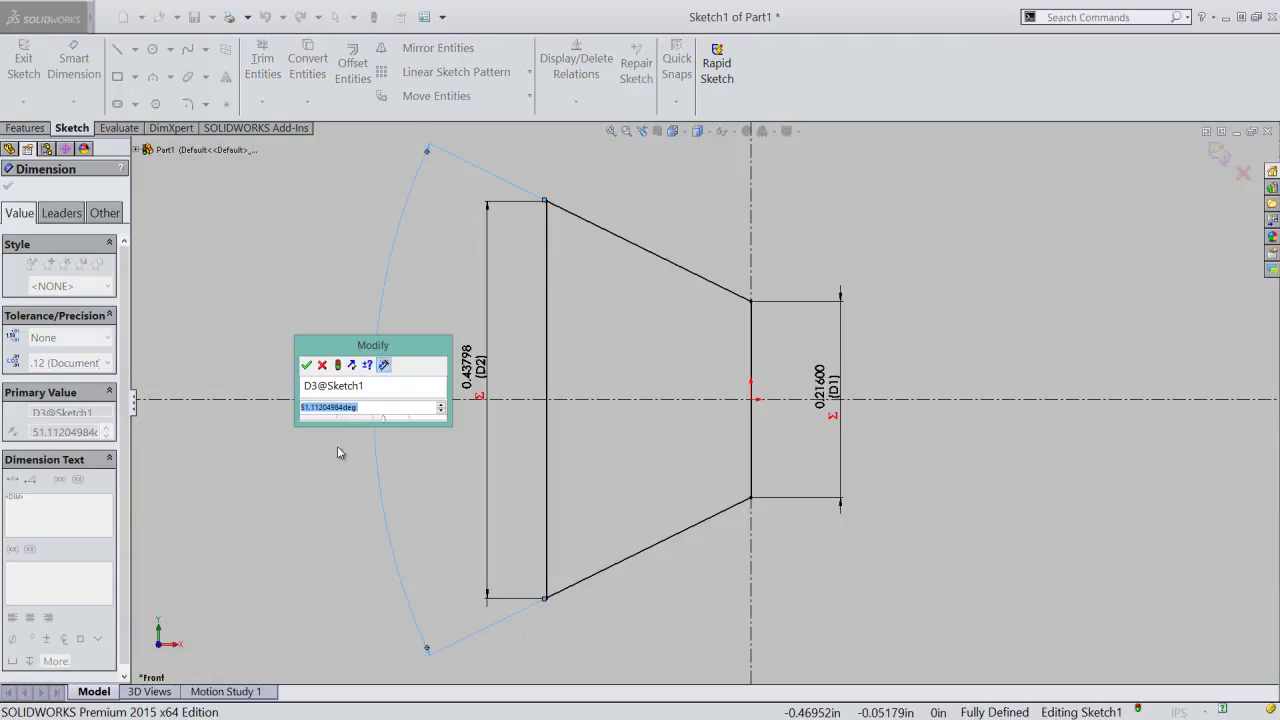
{"action": "type", "text": "83"}
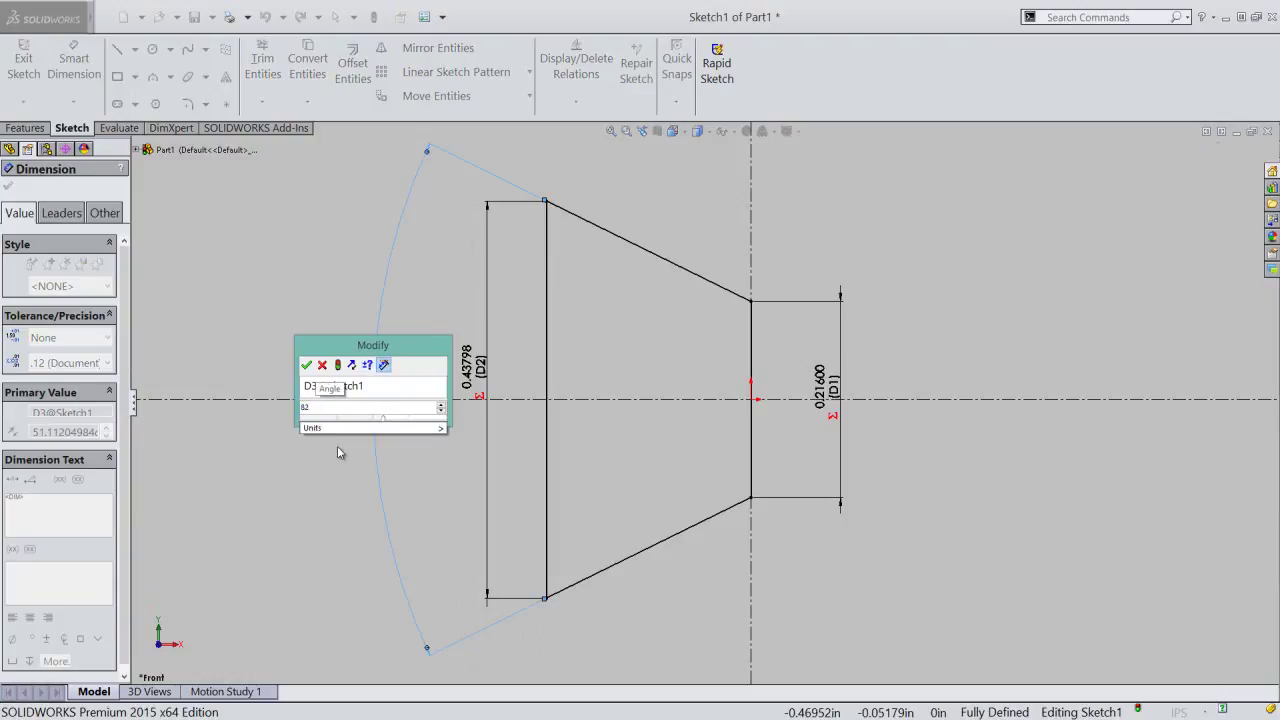
{"action": "key", "text": "Return"}
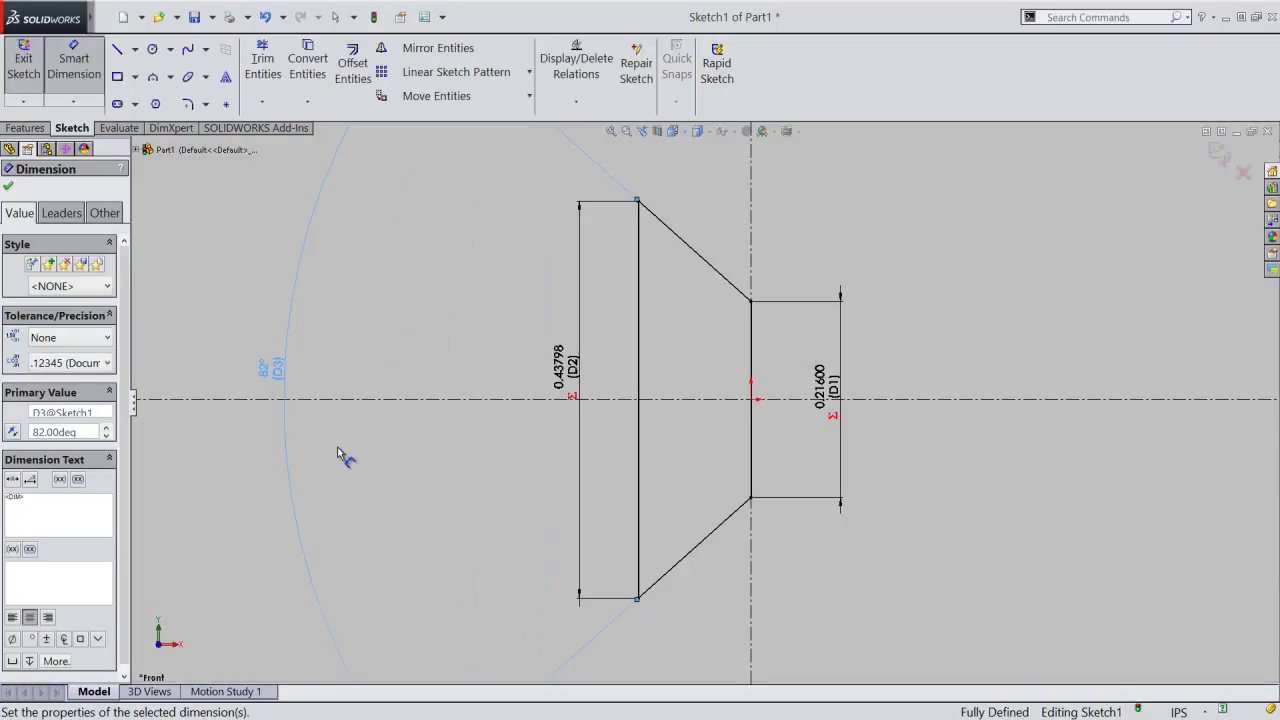
{"action": "left_click", "coordinate": [338, 452]}
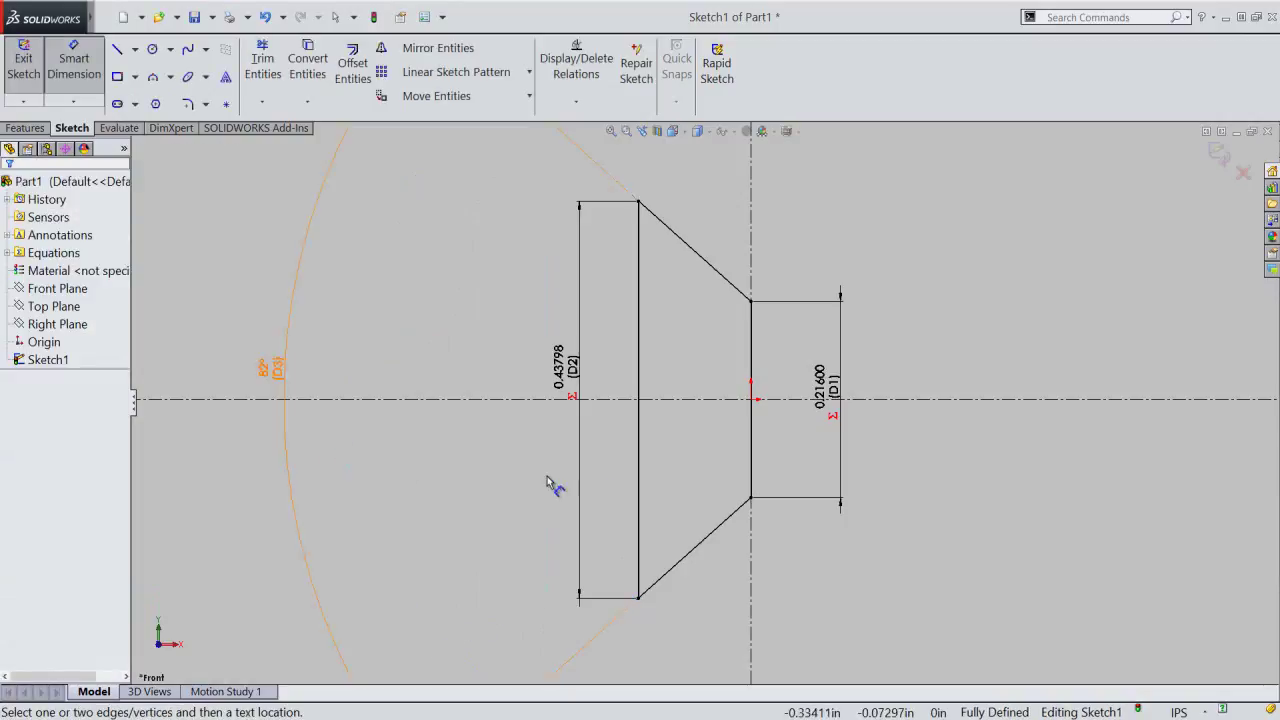
{"action": "scroll", "coordinate": [693, 470], "scroll_direction": "up", "scroll_amount": 1}
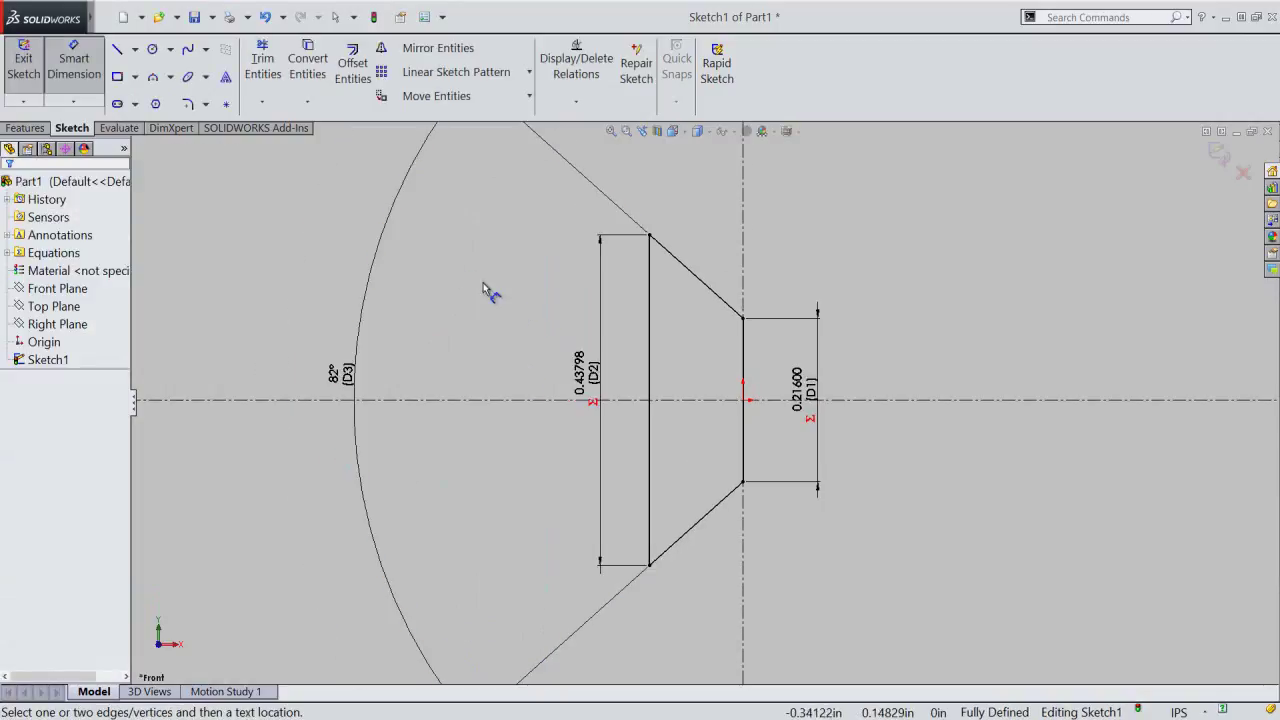
- Draw a small 3 Point Corner rectangle inside the cone head, against its tall vertical line
{"action": "left_click", "coordinate": [136, 78]}
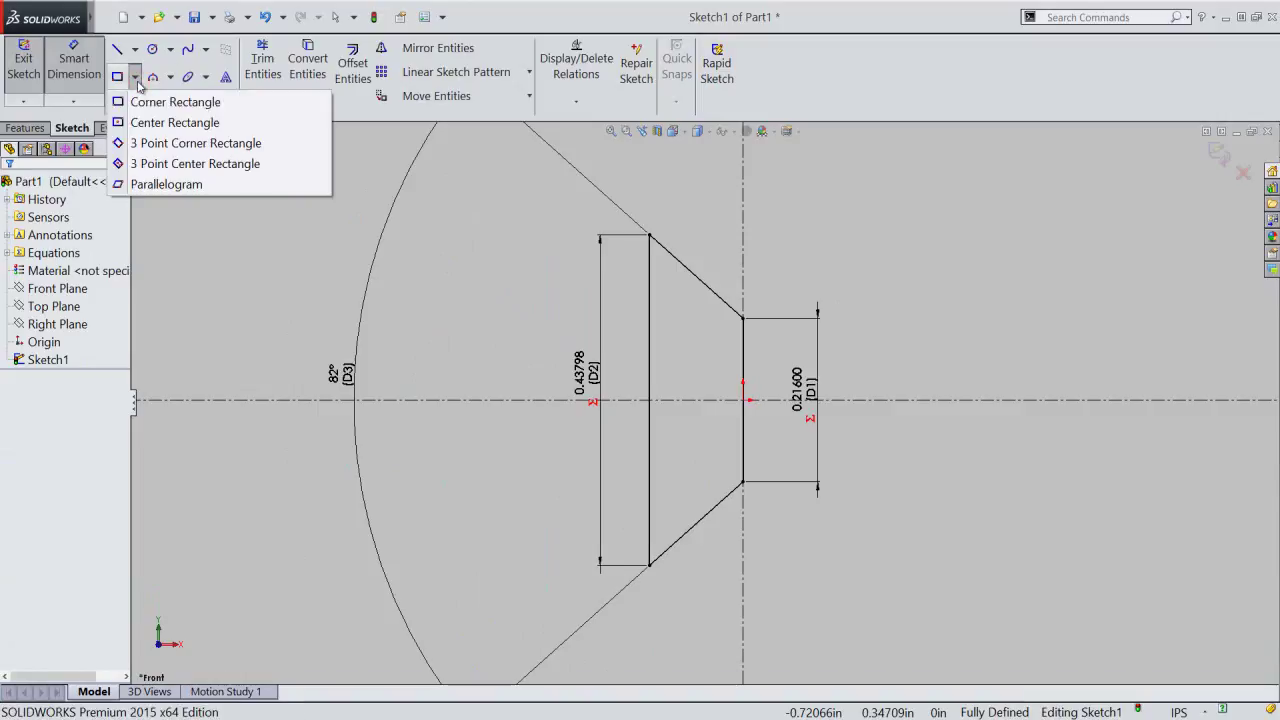
{"action": "left_click", "coordinate": [203, 148]}
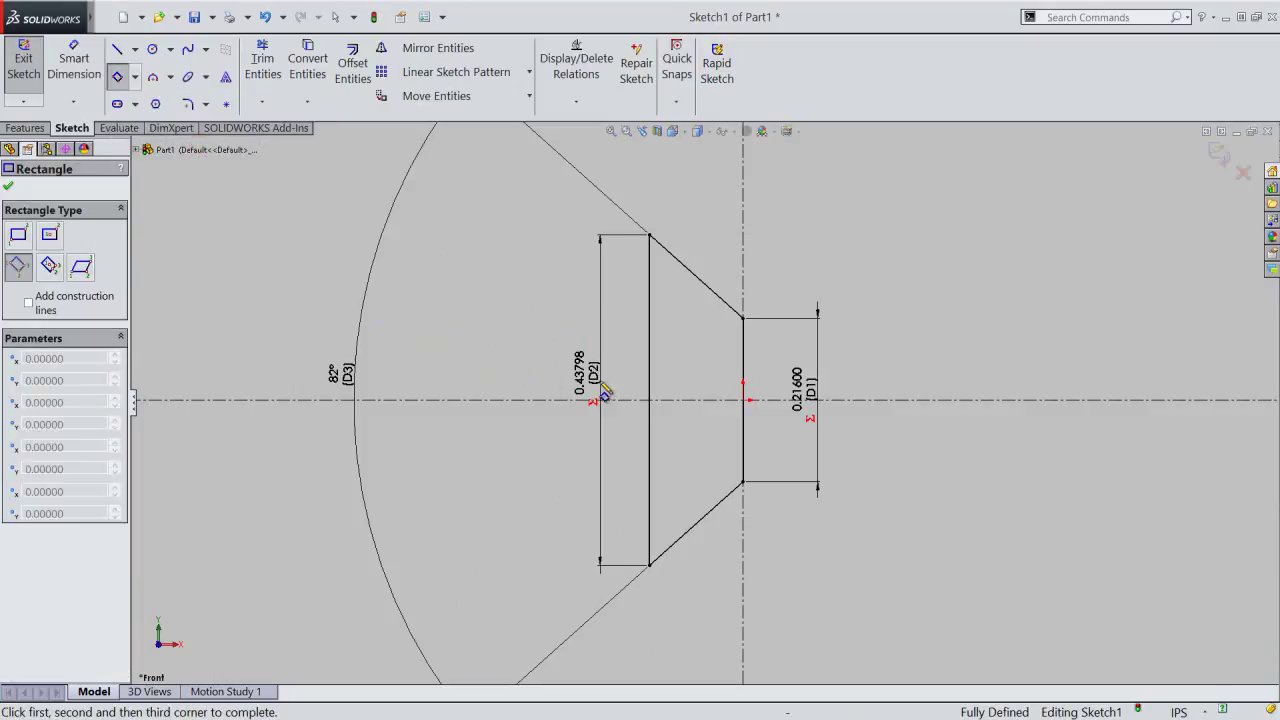
{"action": "left_click", "coordinate": [650, 364]}
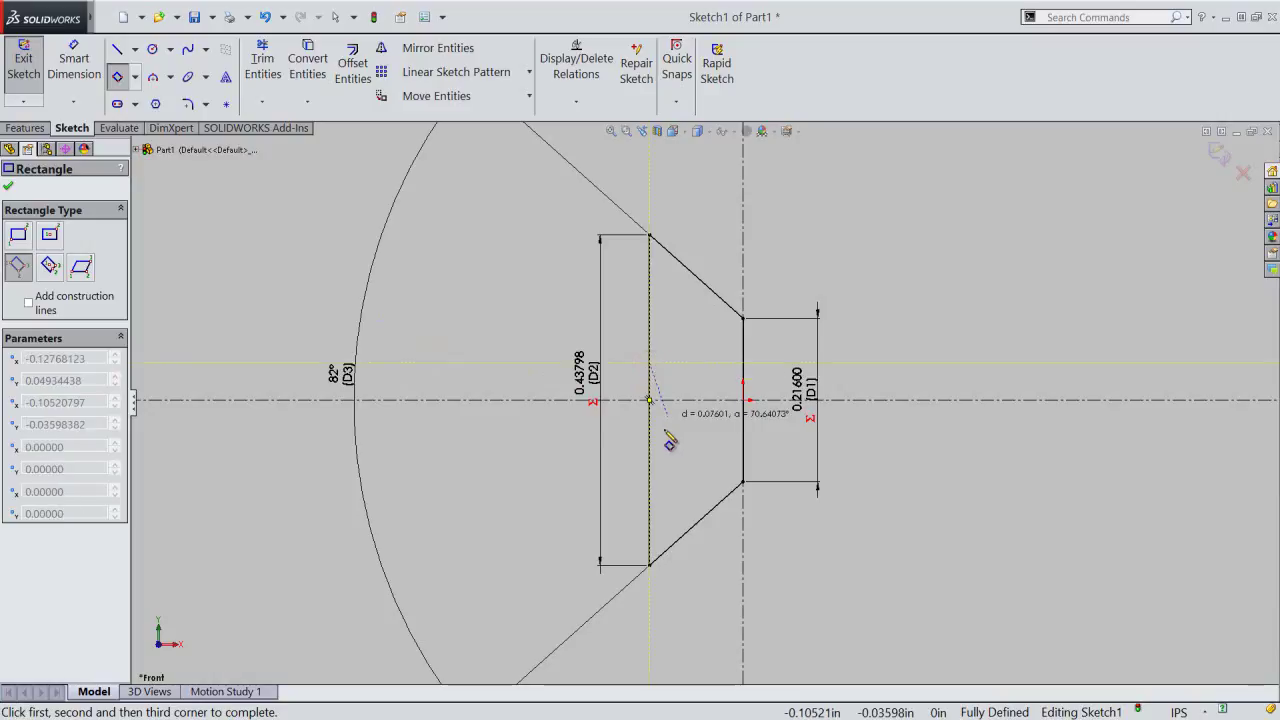
{"action": "left_click", "coordinate": [650, 435]}
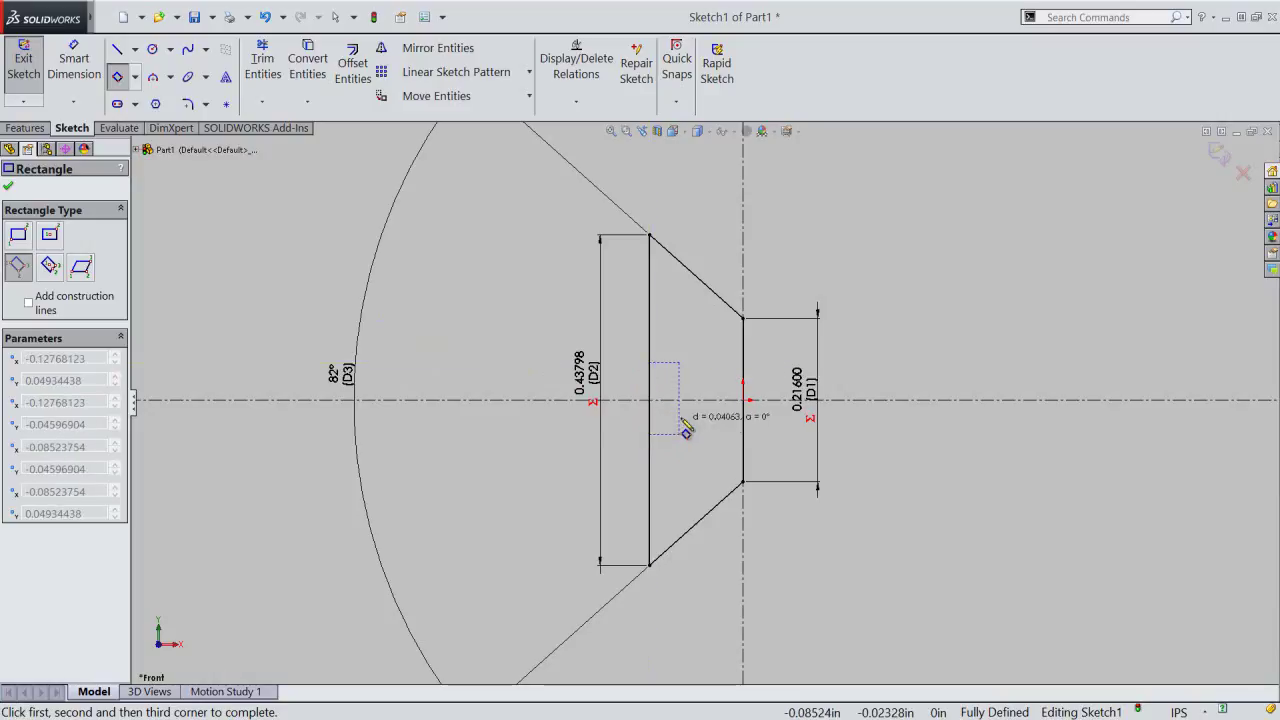
{"action": "left_click", "coordinate": [681, 433]}
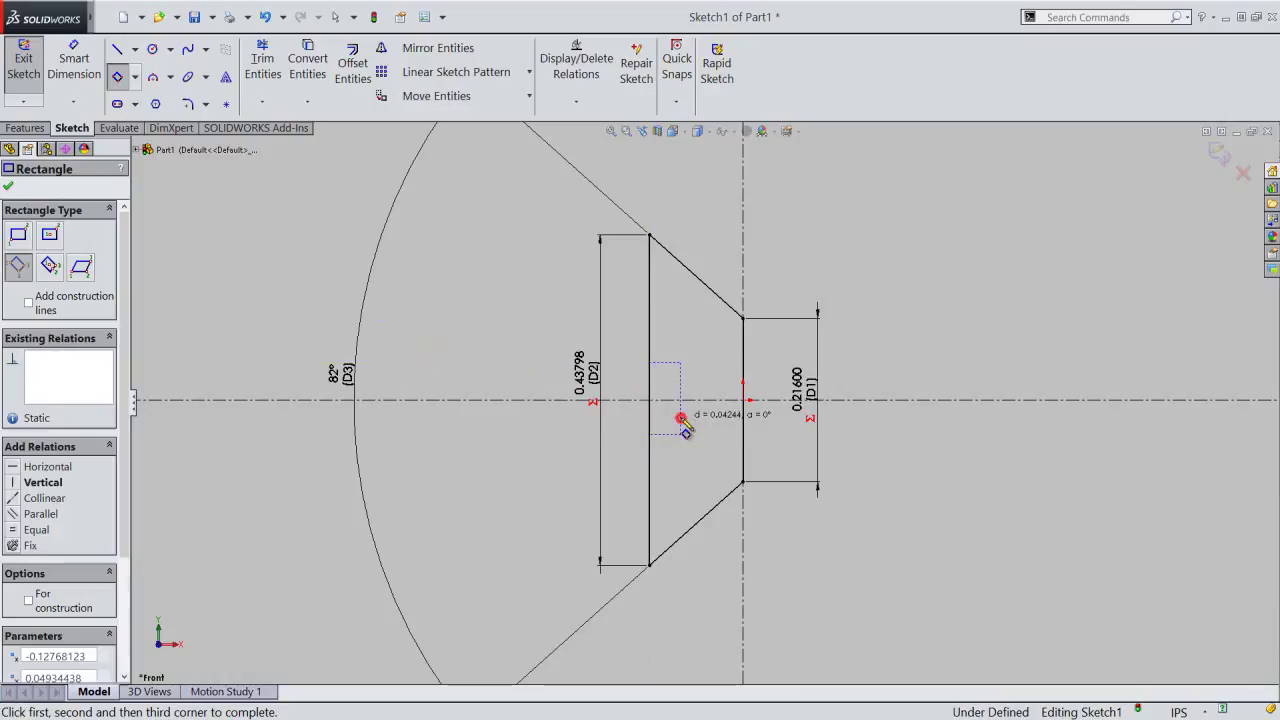
{"action": "right_click", "coordinate": [708, 332]}
- Make the rectangle's right-edge midpoint coincident with the horizontal centerline to centre it
{"action": "left_click", "coordinate": [727, 339]}
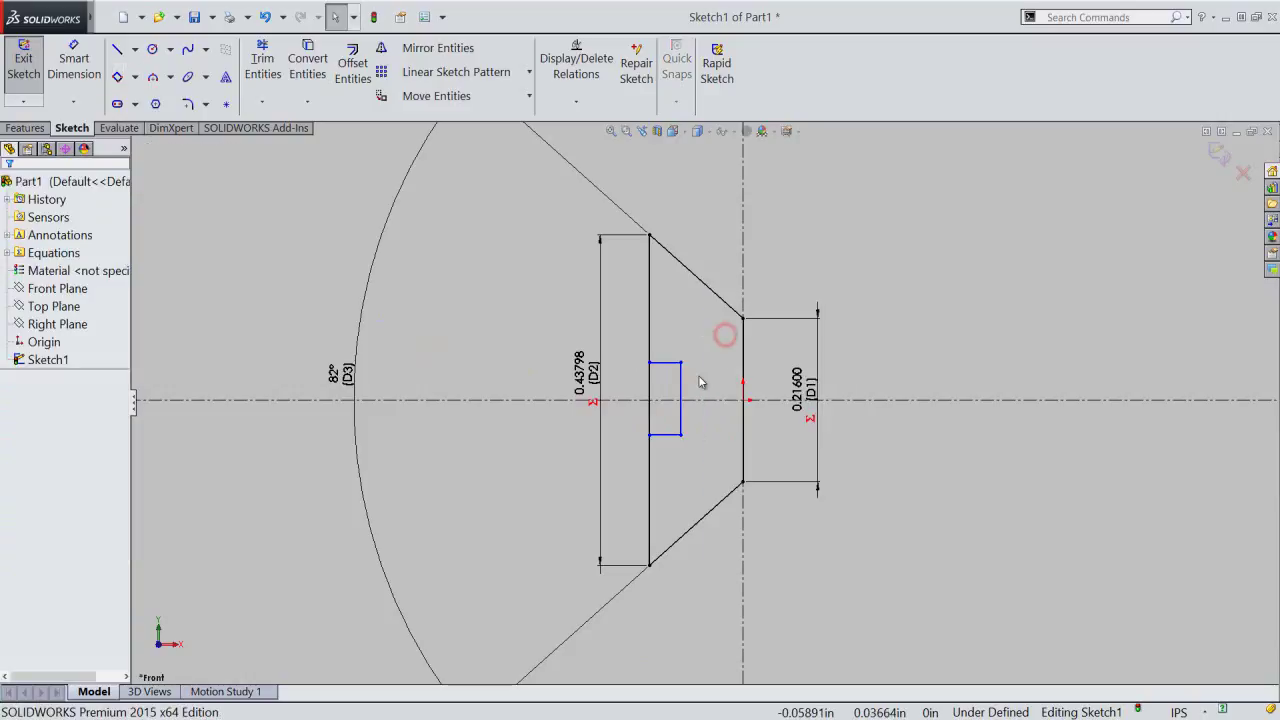
{"action": "right_click", "coordinate": [681, 390]}
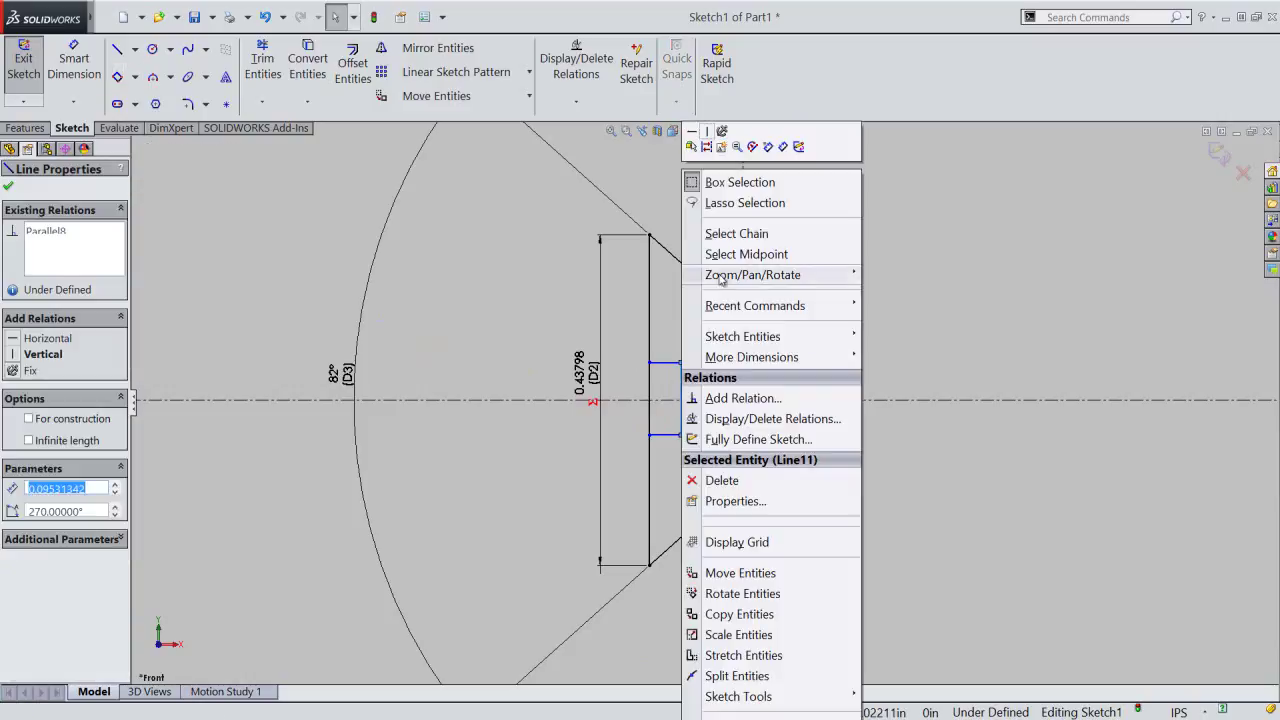
{"action": "left_click", "coordinate": [724, 254]}
{"action": "left_click", "coordinate": [701, 401], "text": "ctrl"}
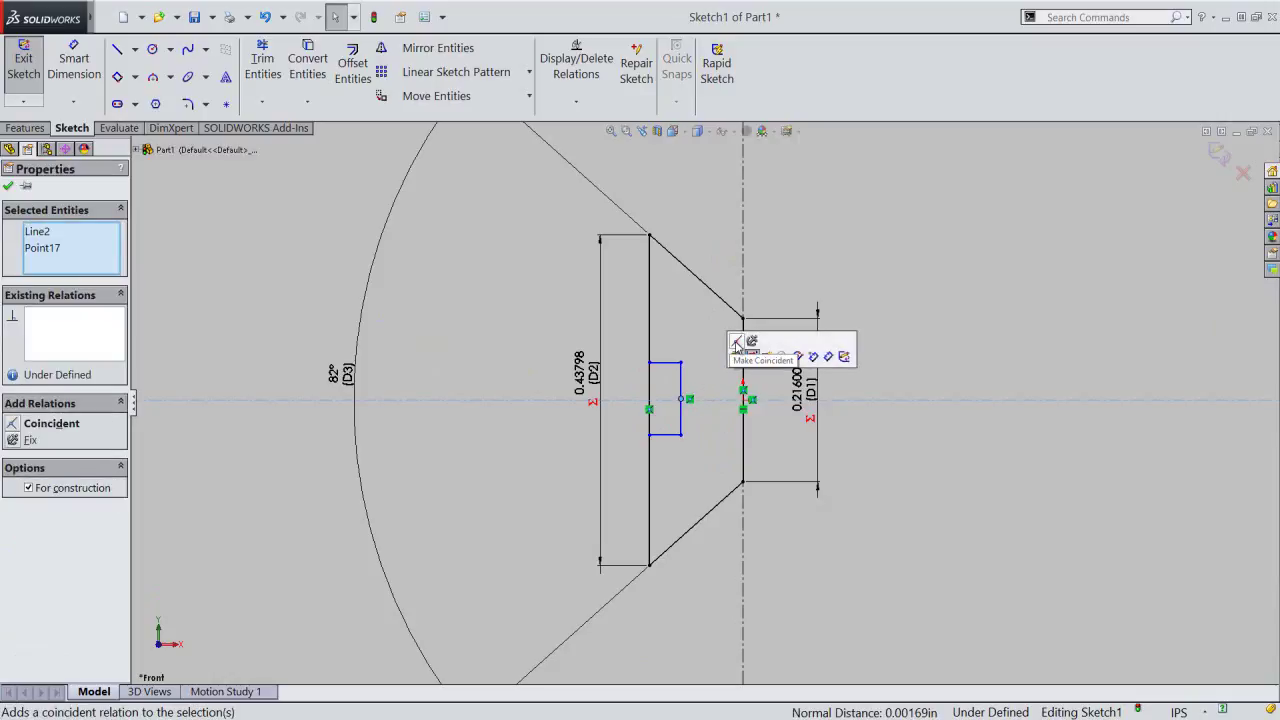
{"action": "left_click", "coordinate": [736, 342]}
{"action": "left_click", "coordinate": [702, 378]}
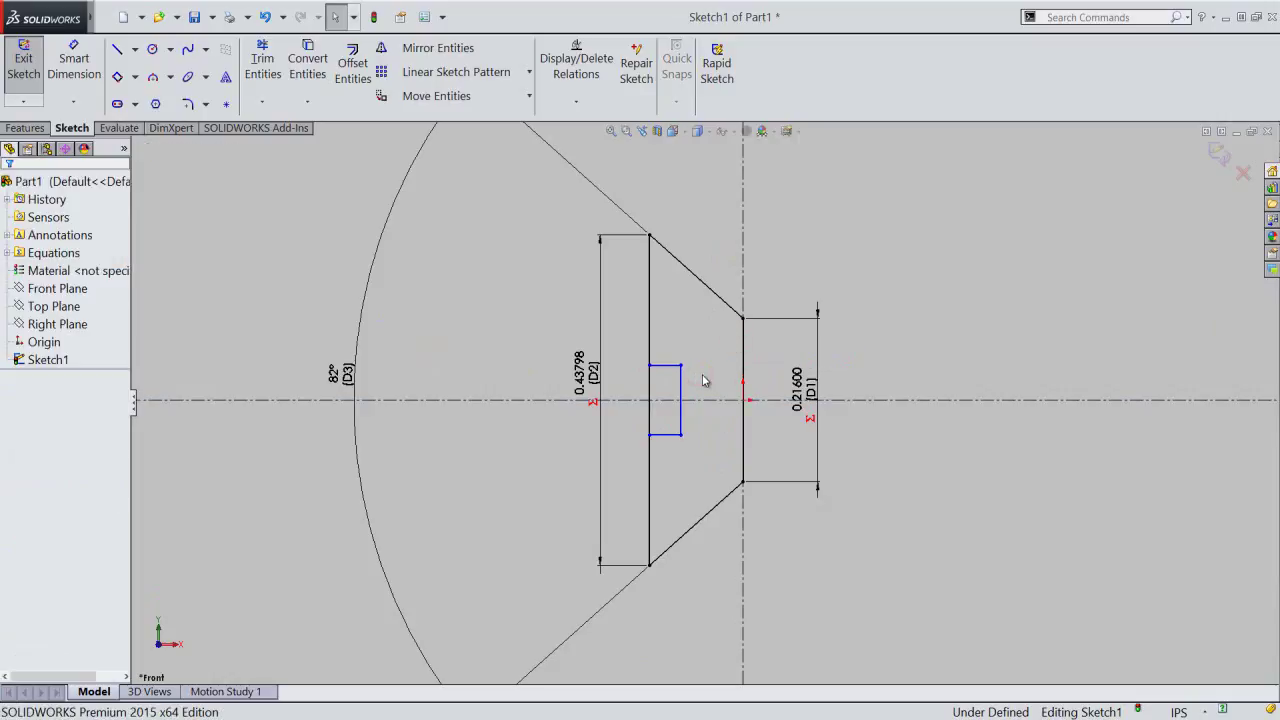
{"action": "right_click", "coordinate": [703, 380]}
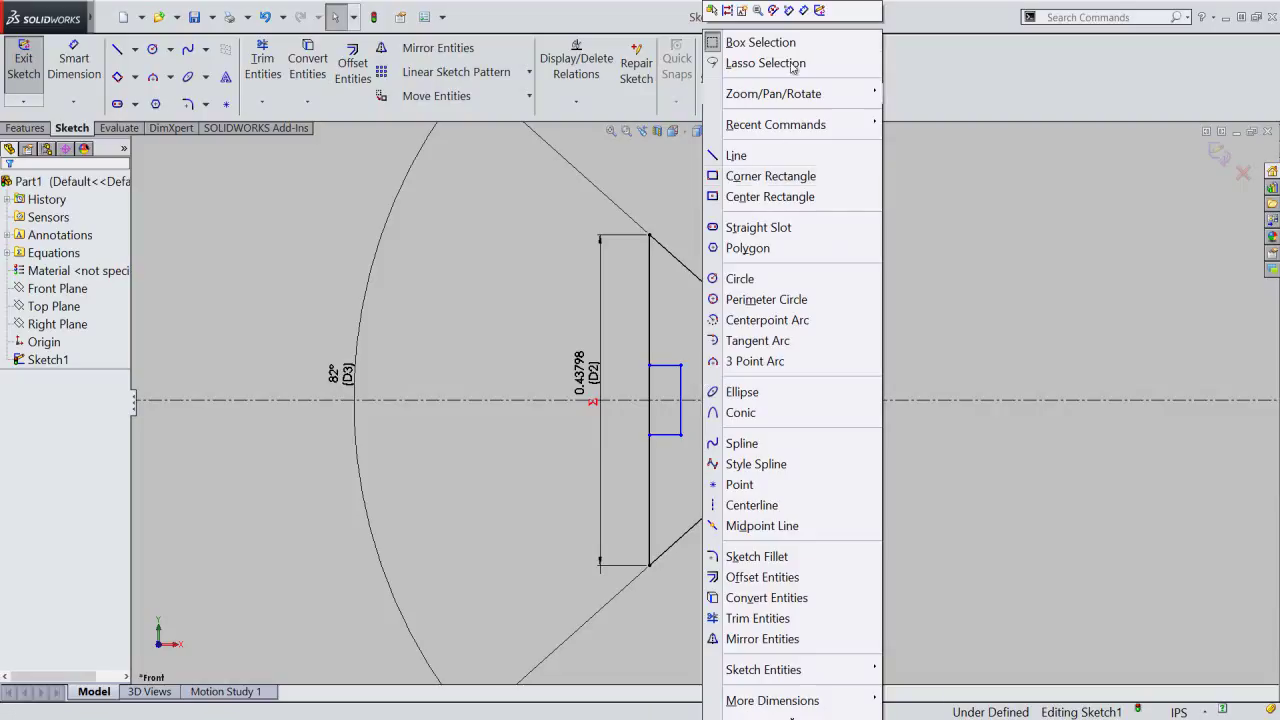
{"action": "left_click", "coordinate": [806, 12]}
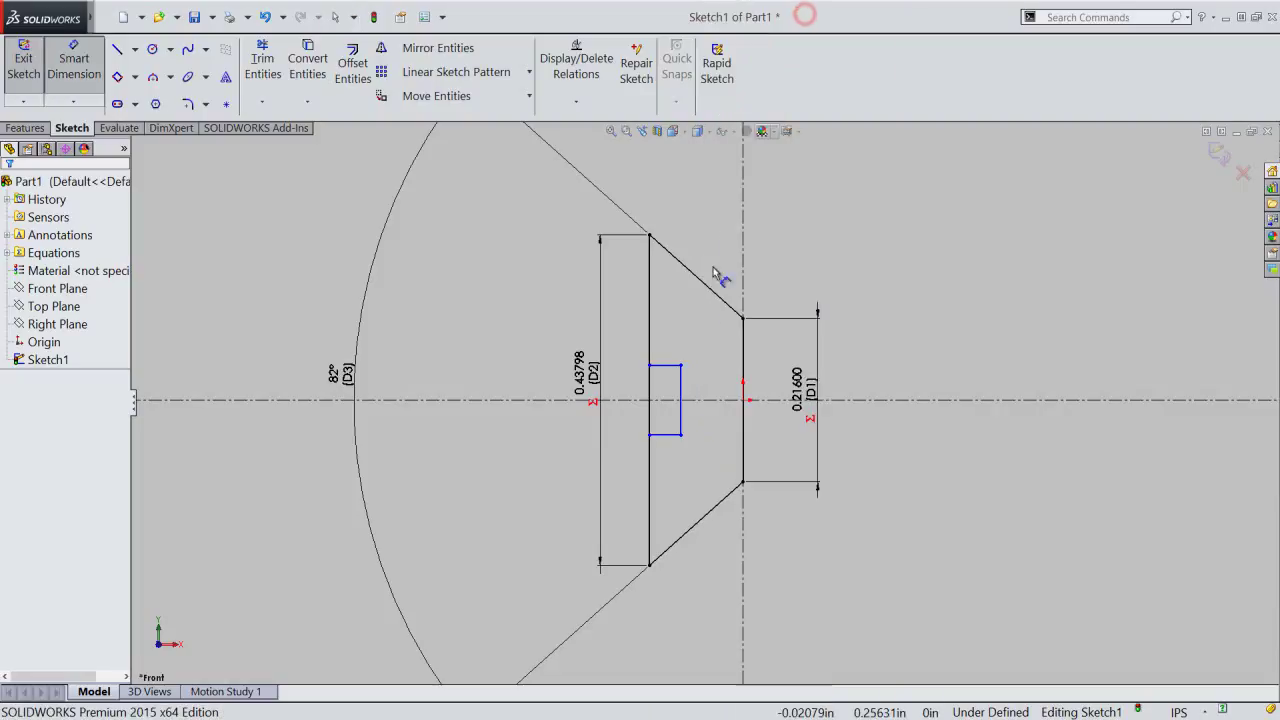
- Dimension the slot rectangle's top-edge width as D4 = "D"*.33796, reading 0.07300
{"action": "left_click", "coordinate": [669, 364]}
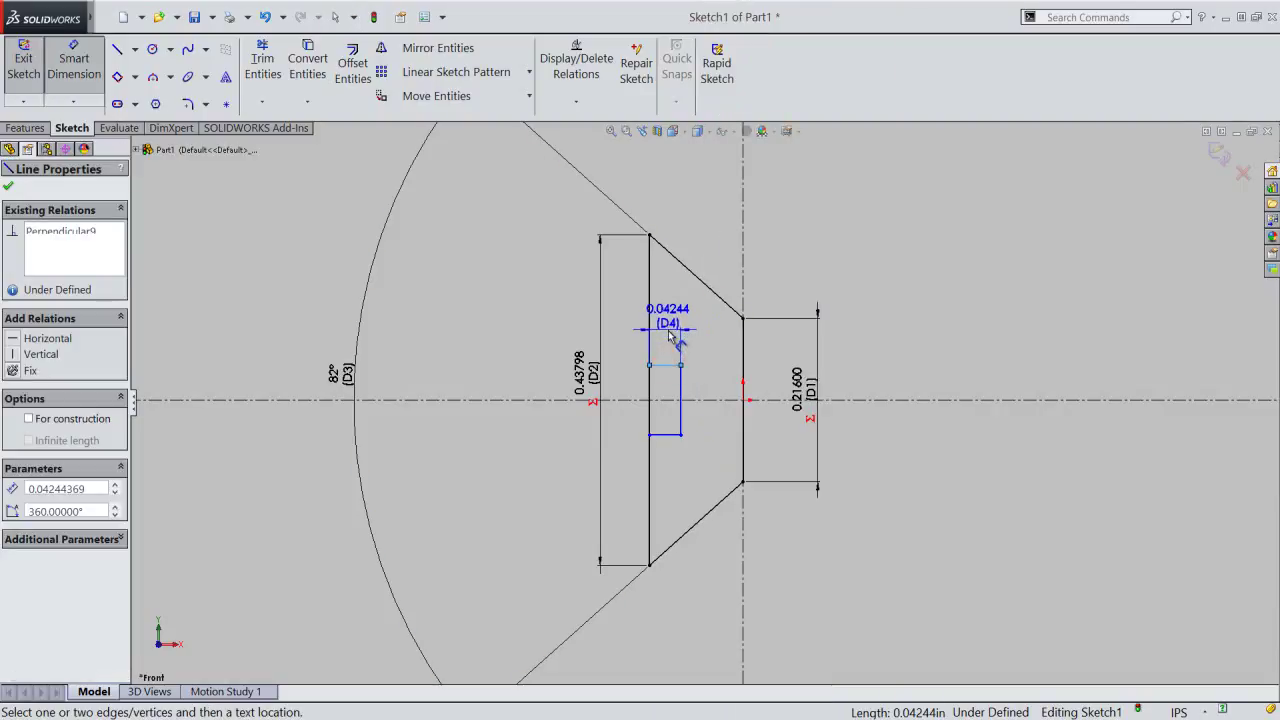
{"action": "left_click", "coordinate": [670, 336]}
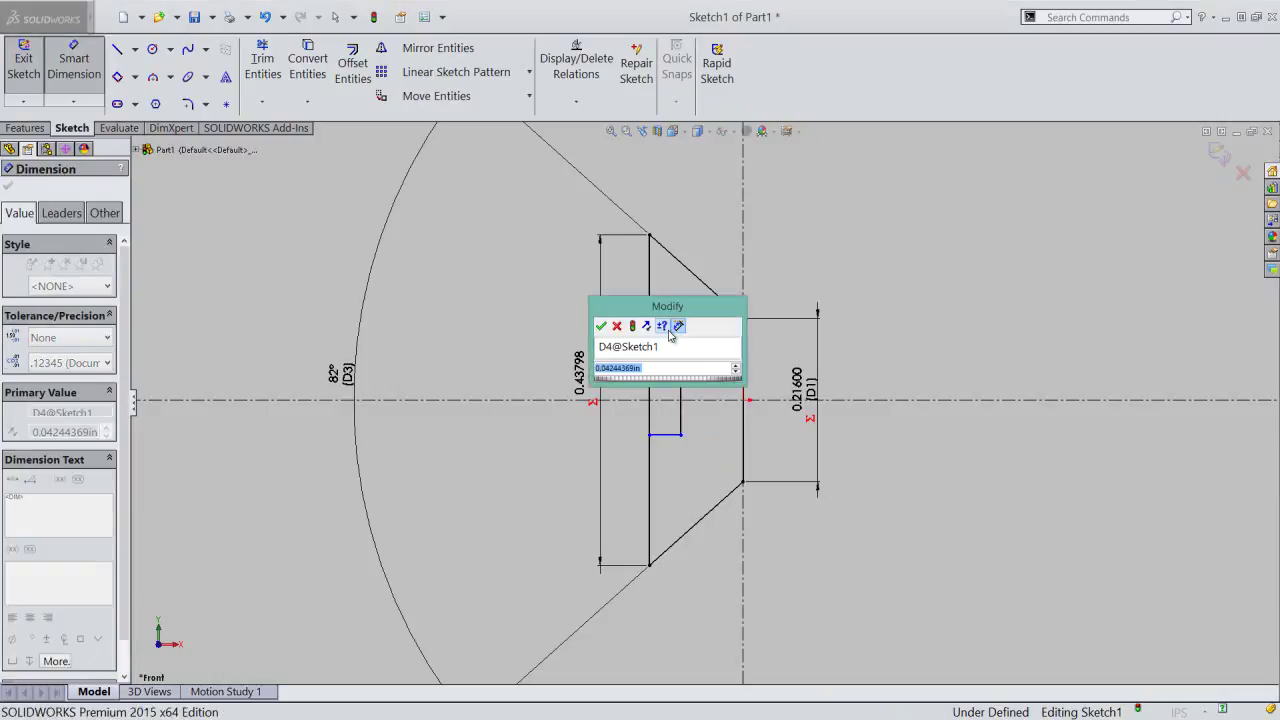
{"action": "type", "text": "="}
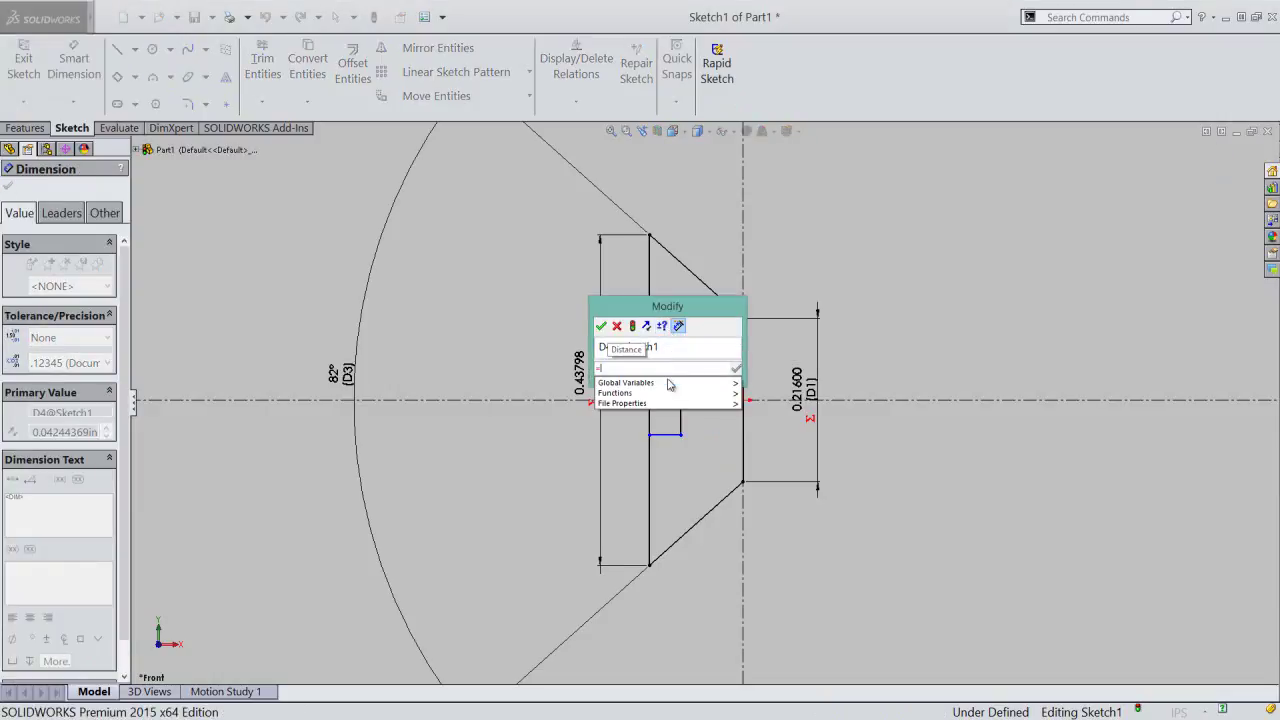
{"action": "left_click", "coordinate": [751, 385]}
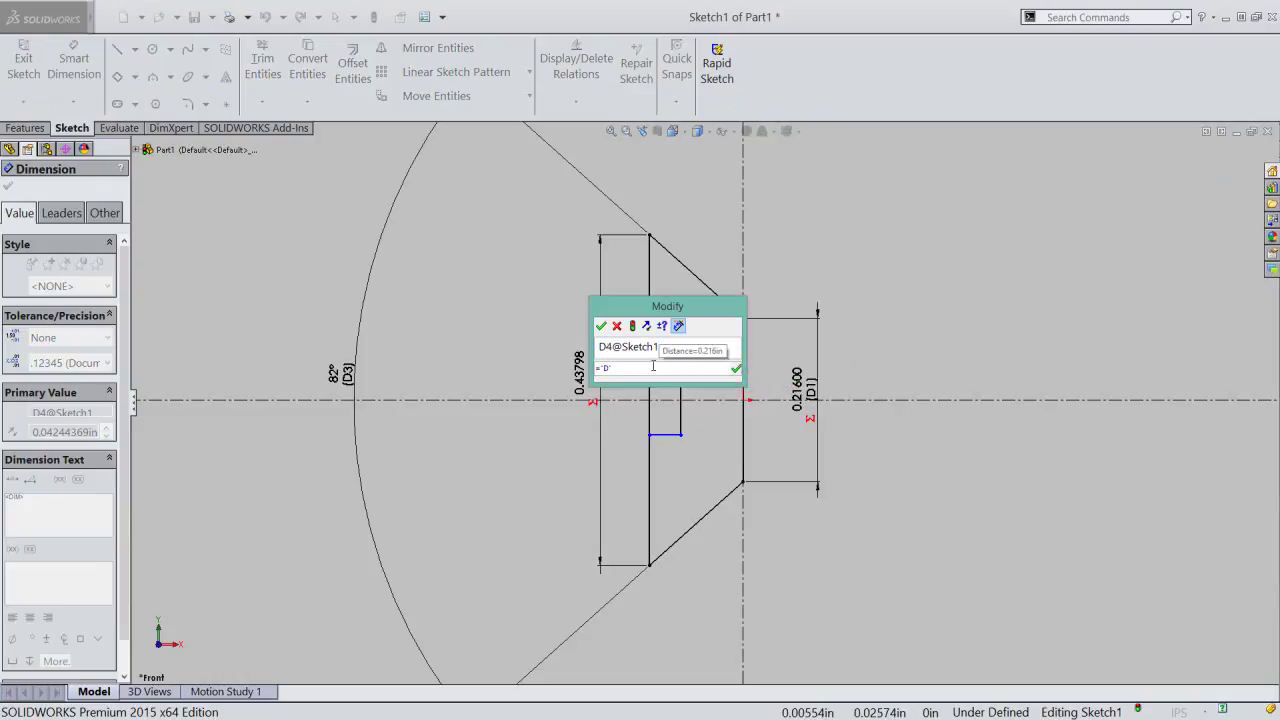
{"action": "type", "text": "*"}
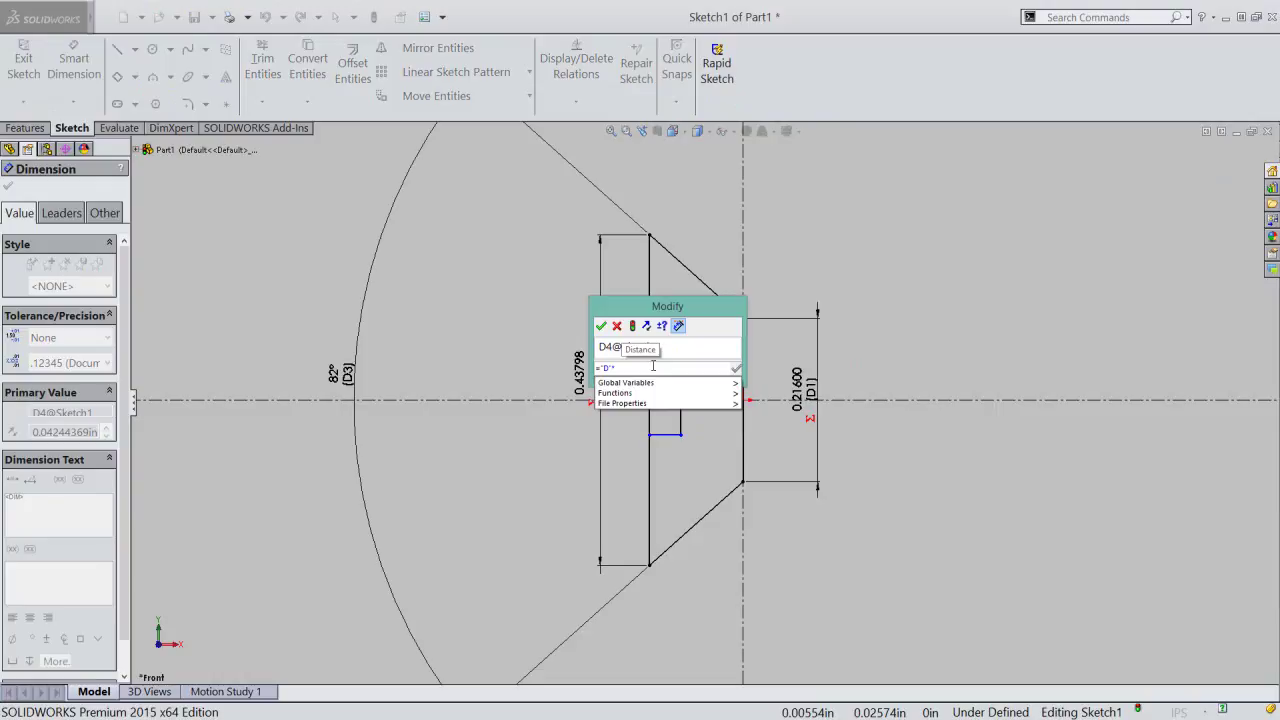
{"action": "key", "text": "Escape"}
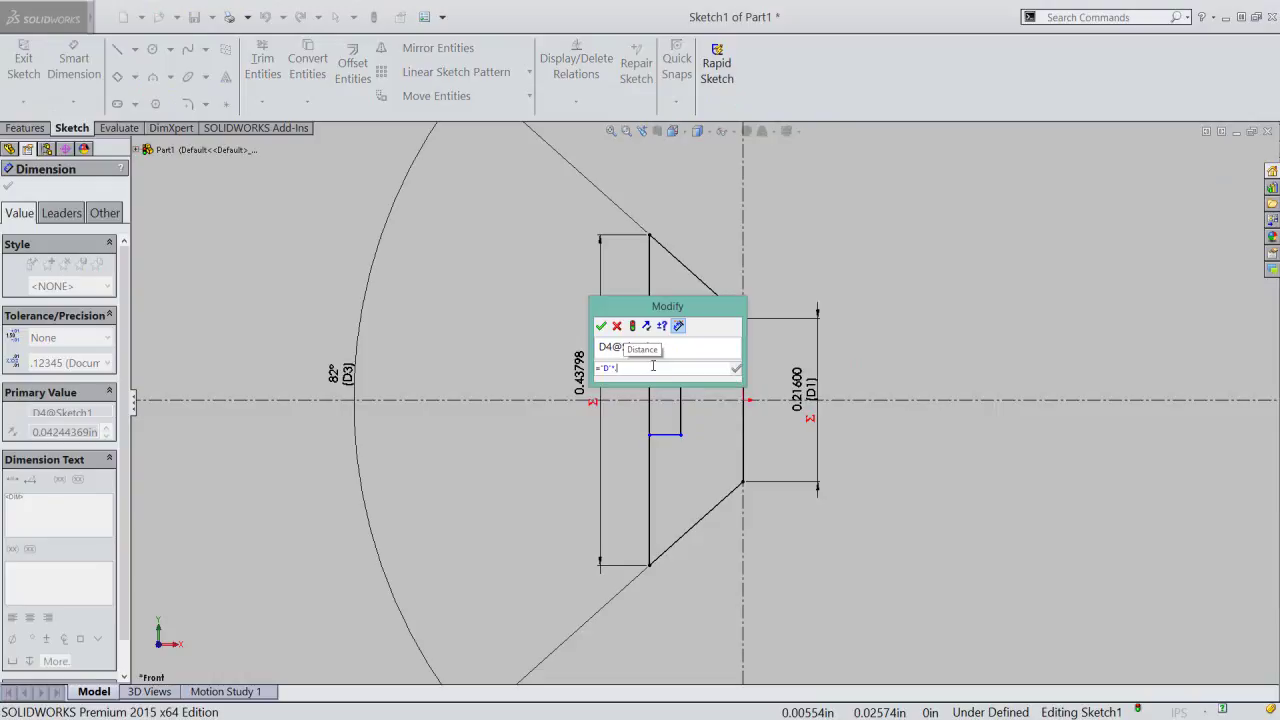
{"action": "type", "text": ".33796"}
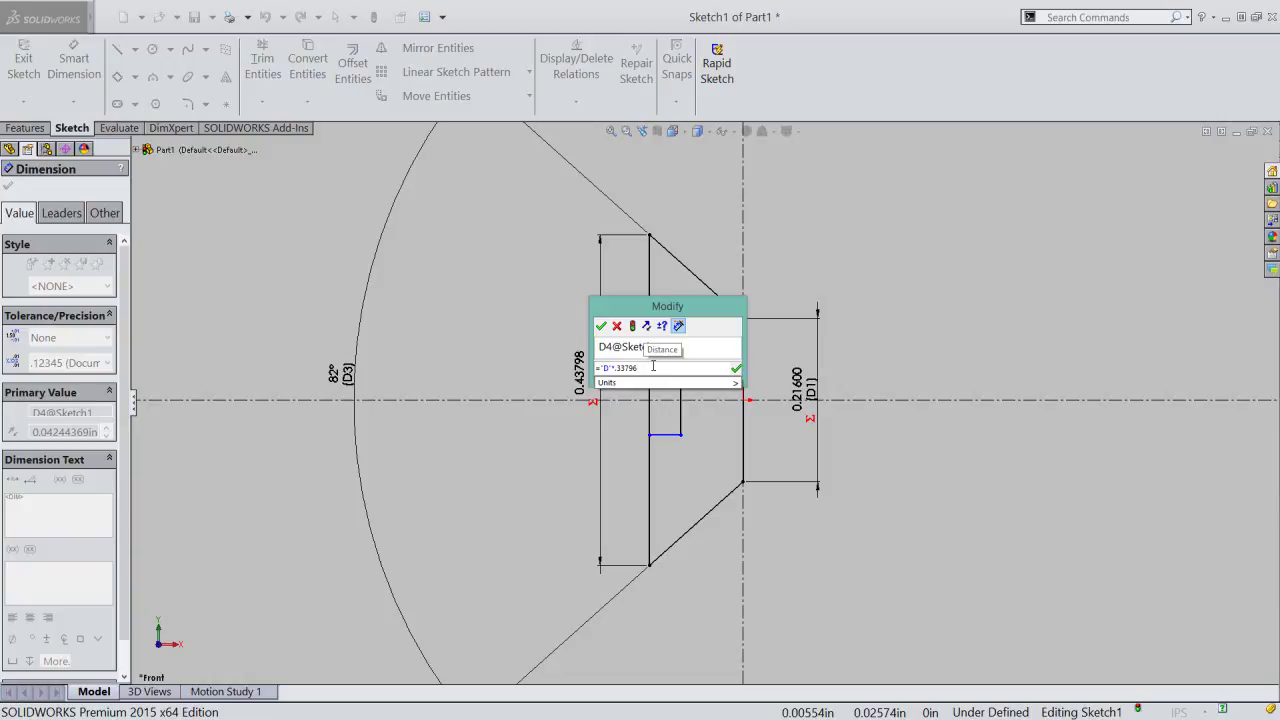
{"action": "left_click", "coordinate": [736, 371]}
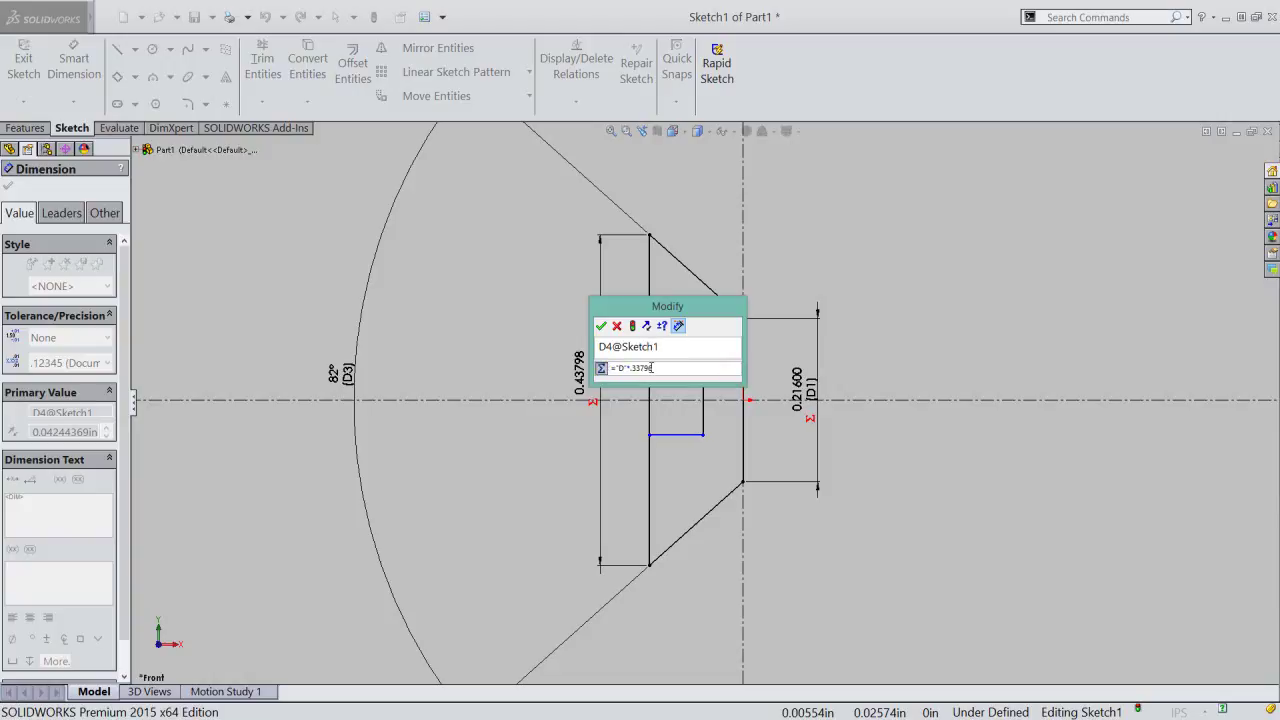
{"action": "left_click", "coordinate": [600, 327]}
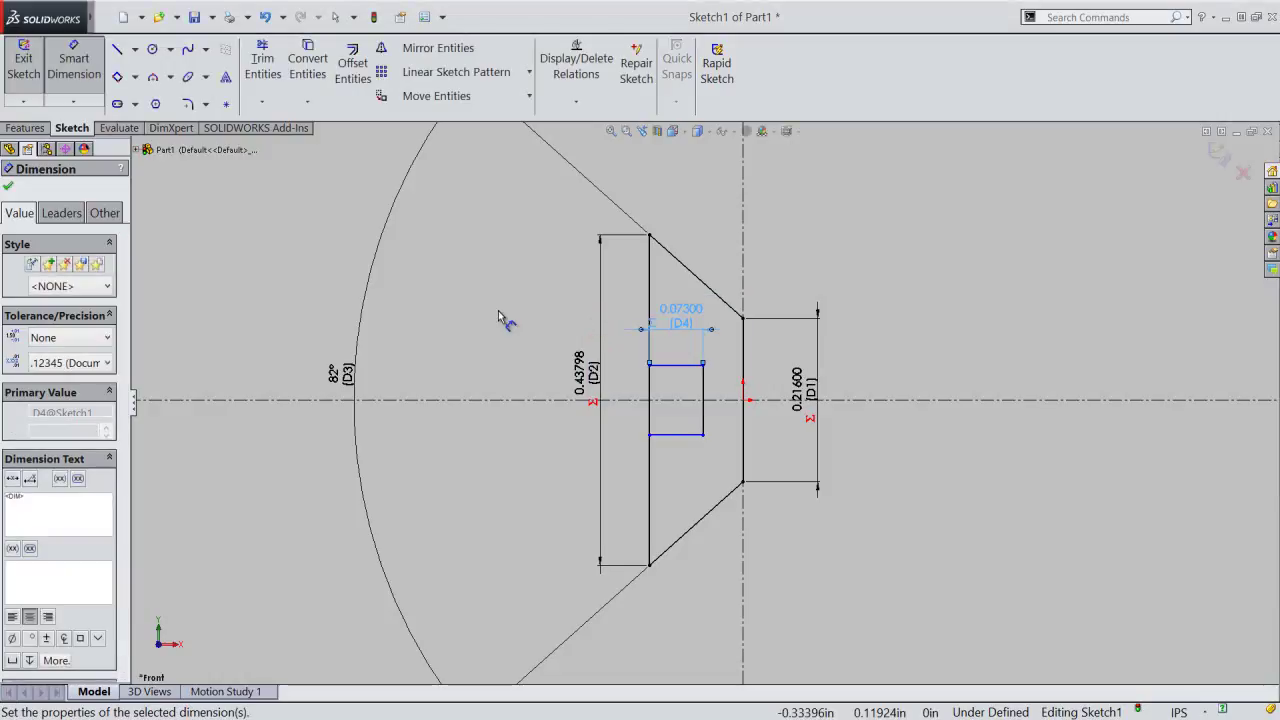
- Dimension the rectangle's height as D5 = "D"*.25925, reading 0.05600
{"action": "left_click", "coordinate": [498, 310]}
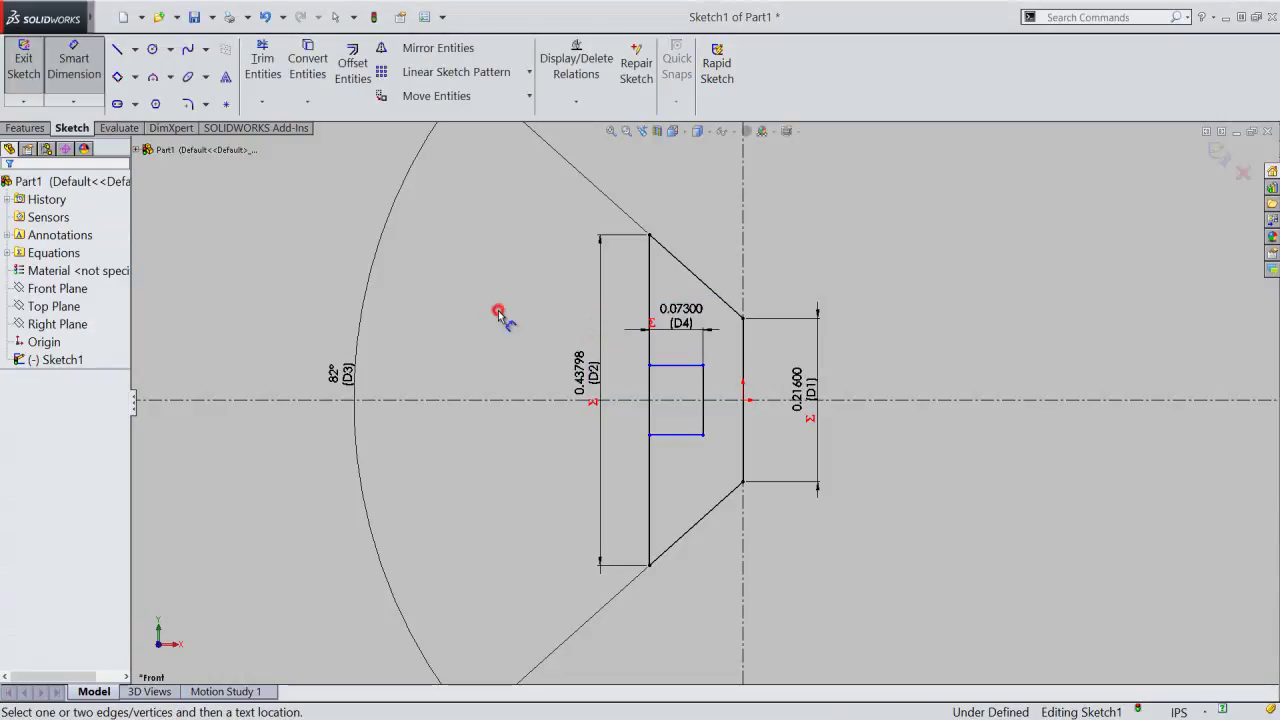
{"action": "left_click", "coordinate": [671, 366]}
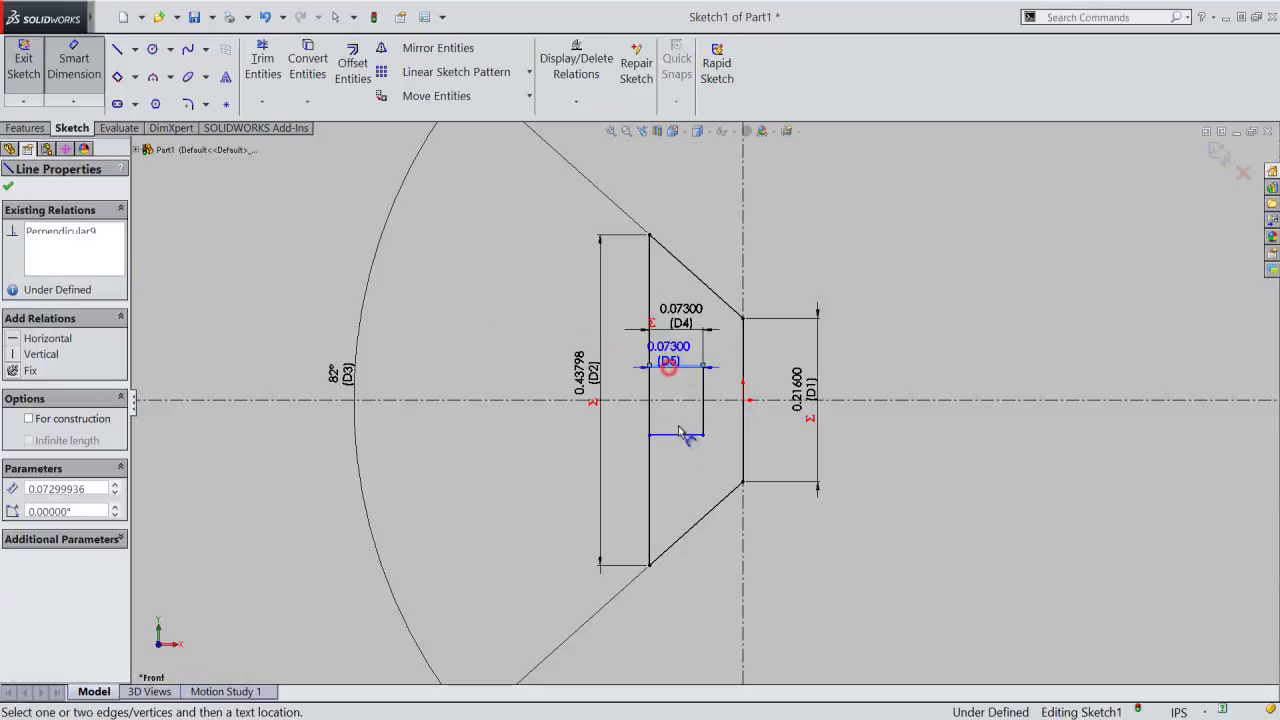
{"action": "left_click", "coordinate": [682, 436]}
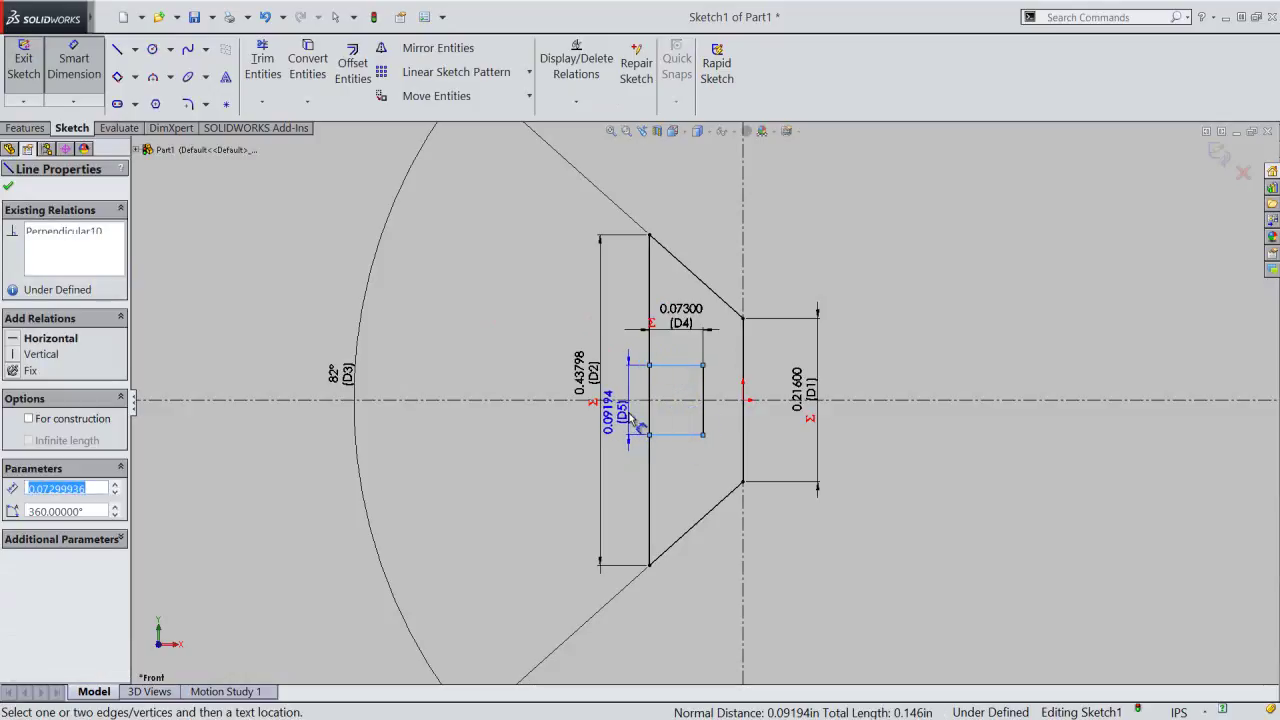
{"action": "left_click", "coordinate": [632, 425]}
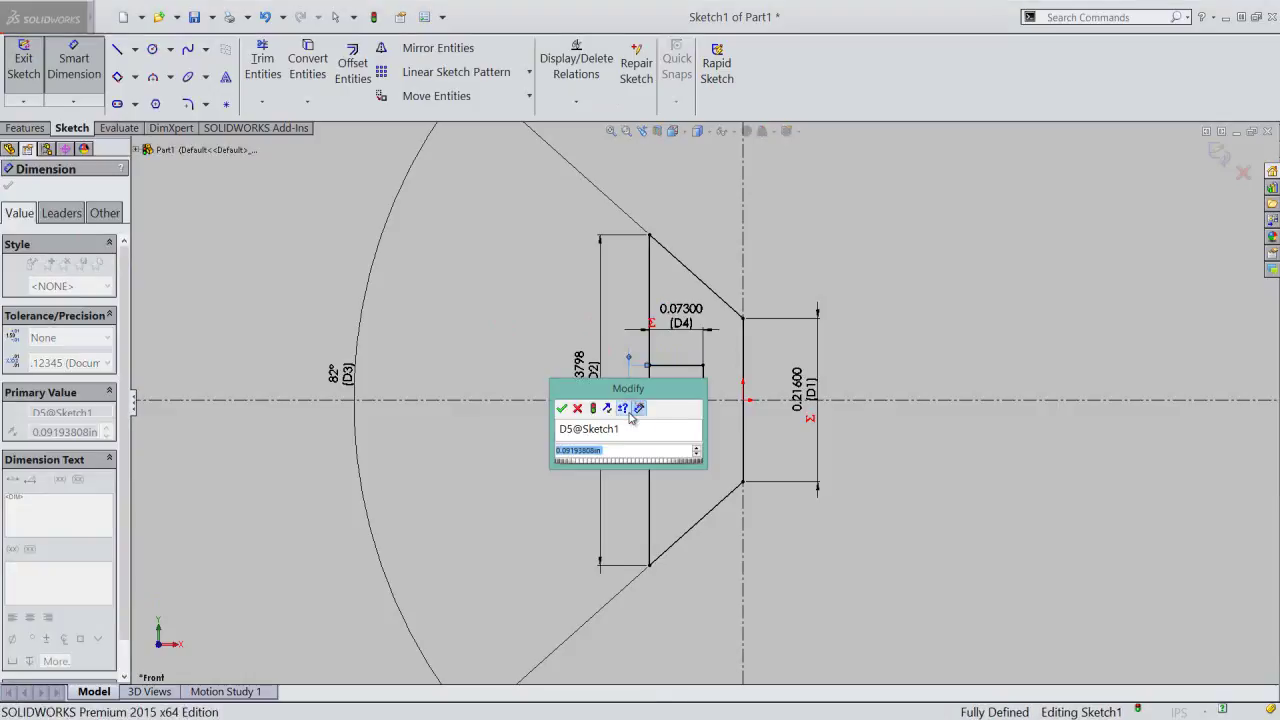
{"action": "type", "text": "="}
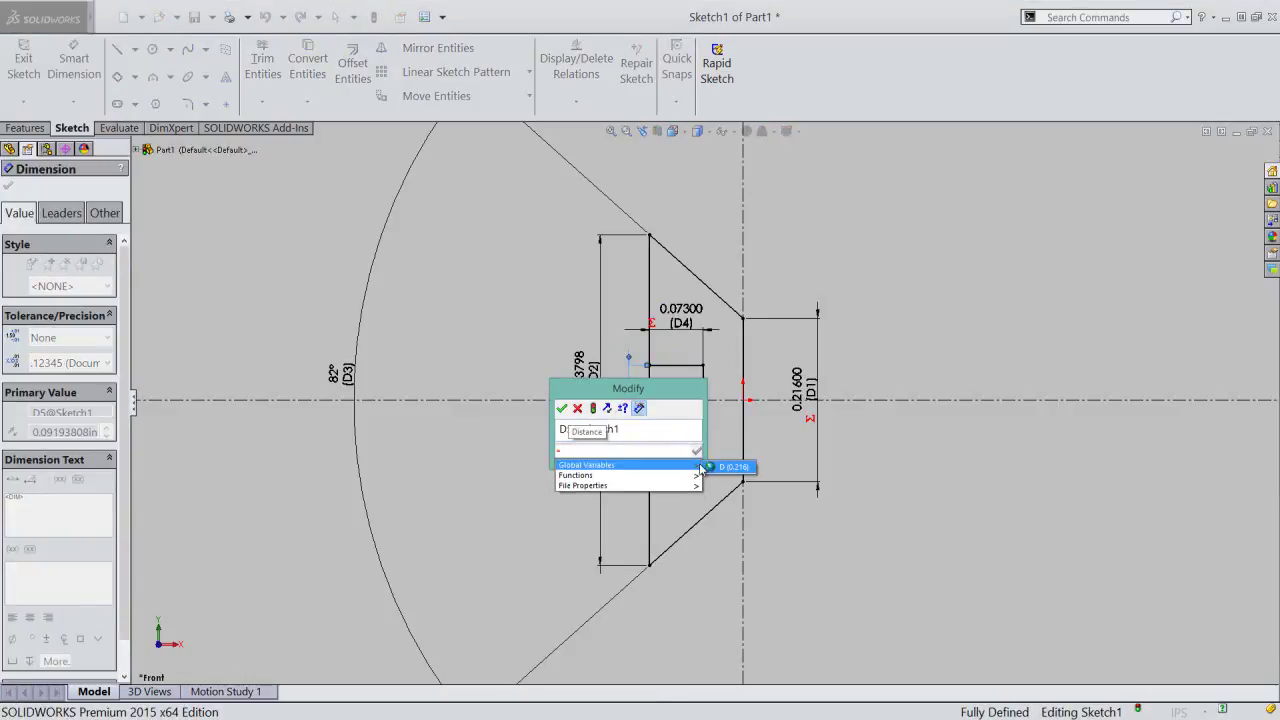
{"action": "left_click", "coordinate": [719, 467]}
{"action": "left_click", "coordinate": [647, 449]}
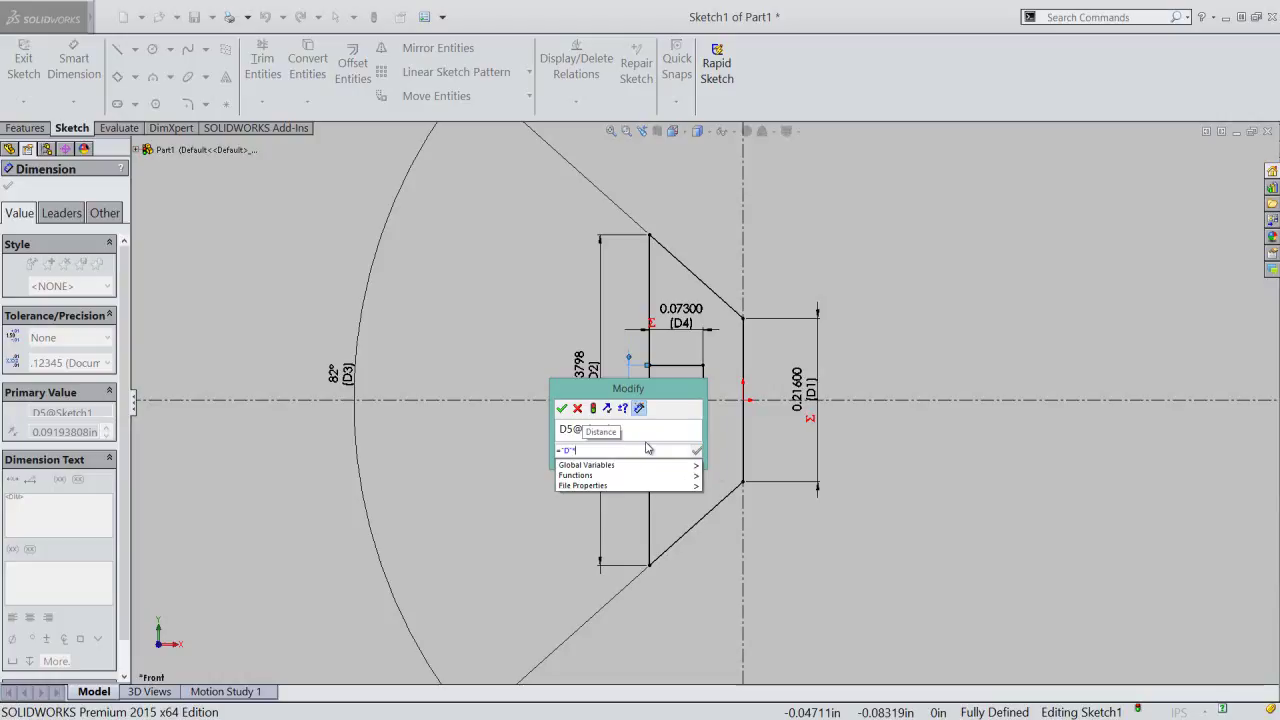
{"action": "type", "text": "*.25"}
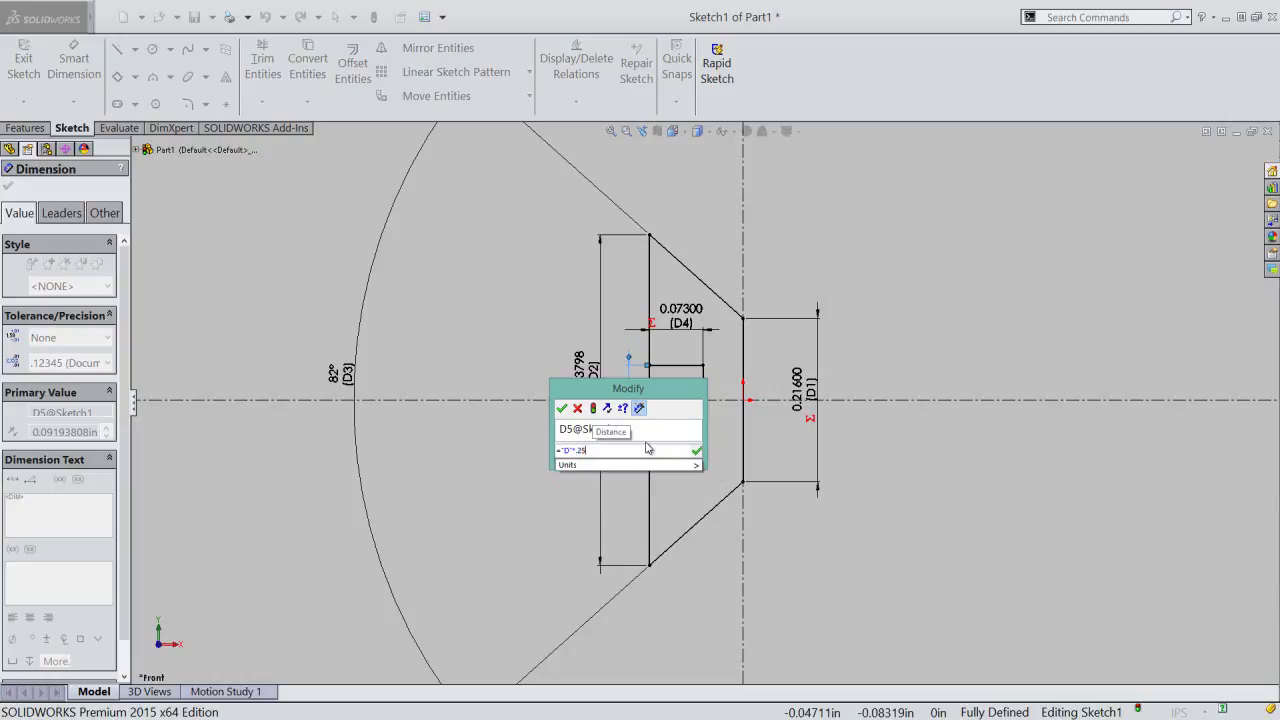
{"action": "type", "text": "925"}
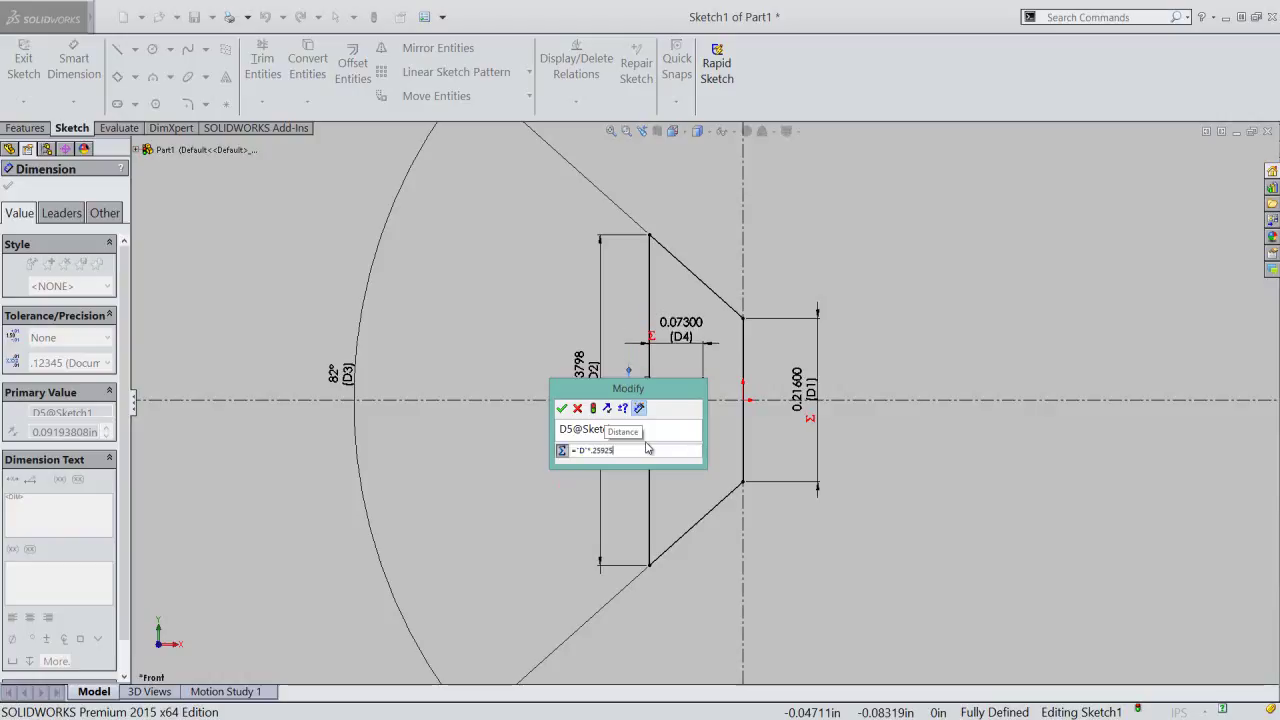
{"action": "left_click", "coordinate": [561, 408]}
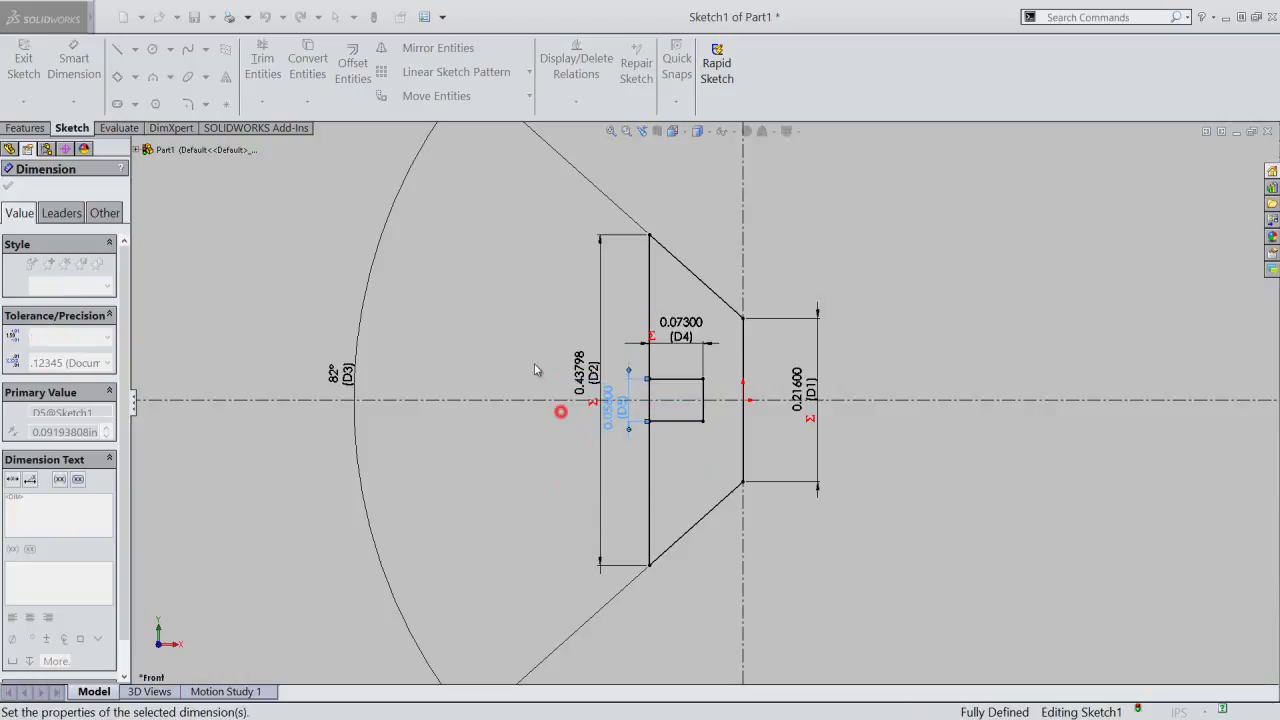
{"action": "left_click", "coordinate": [493, 300]}
- Move the D2 dimension farther left of the profile
{"action": "right_click", "coordinate": [493, 300]}
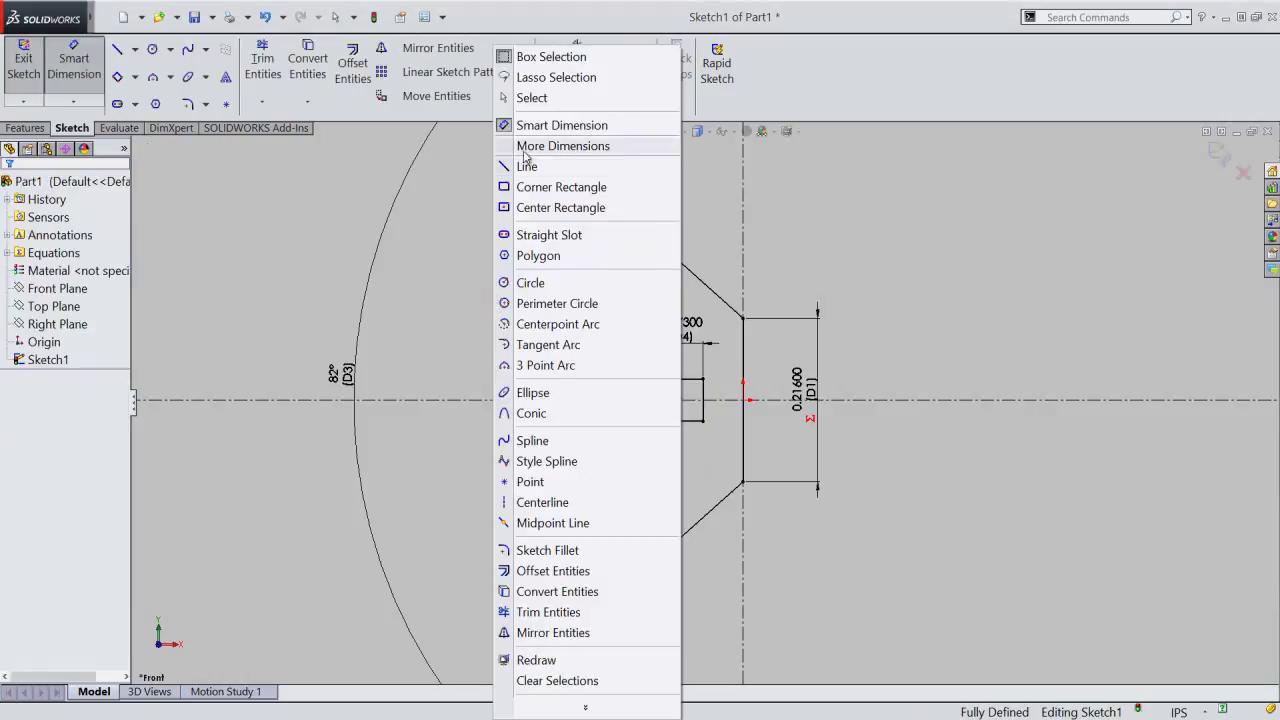
{"action": "left_click", "coordinate": [534, 98]}
{"action": "left_click_drag", "start_coordinate": [607, 395], "coordinate": [556, 394]}
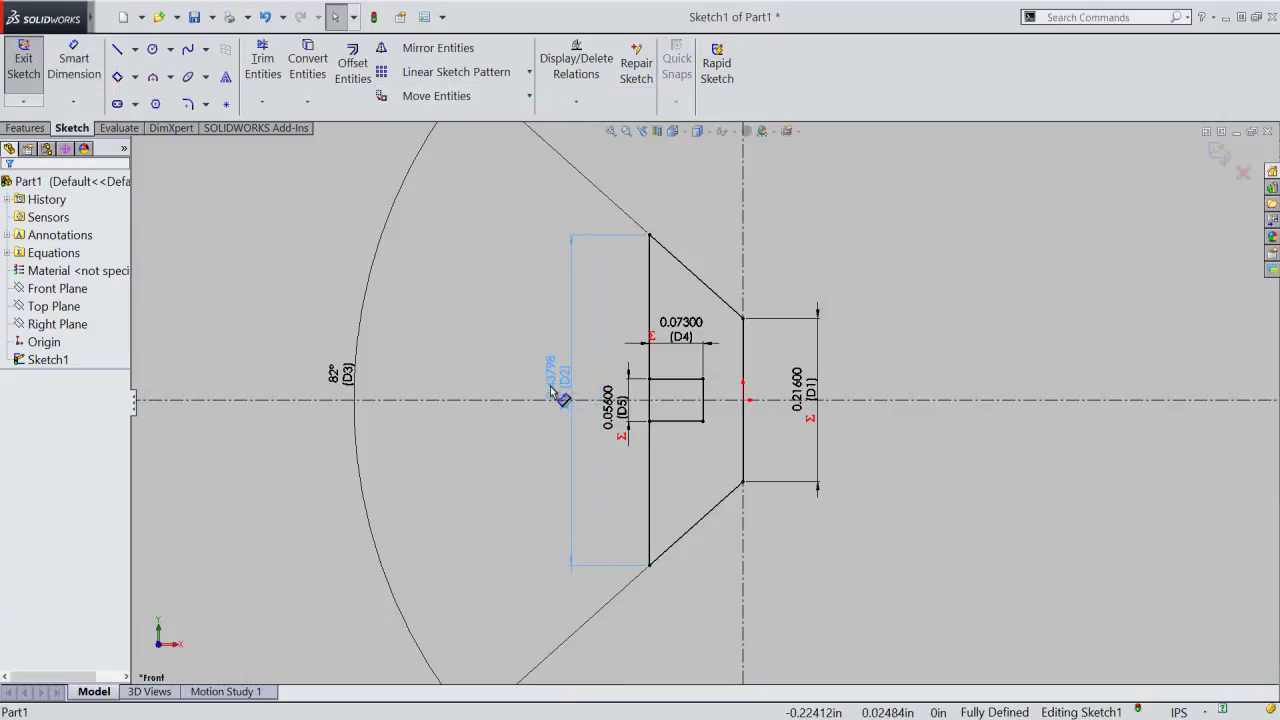
{"action": "left_click", "coordinate": [612, 480]}
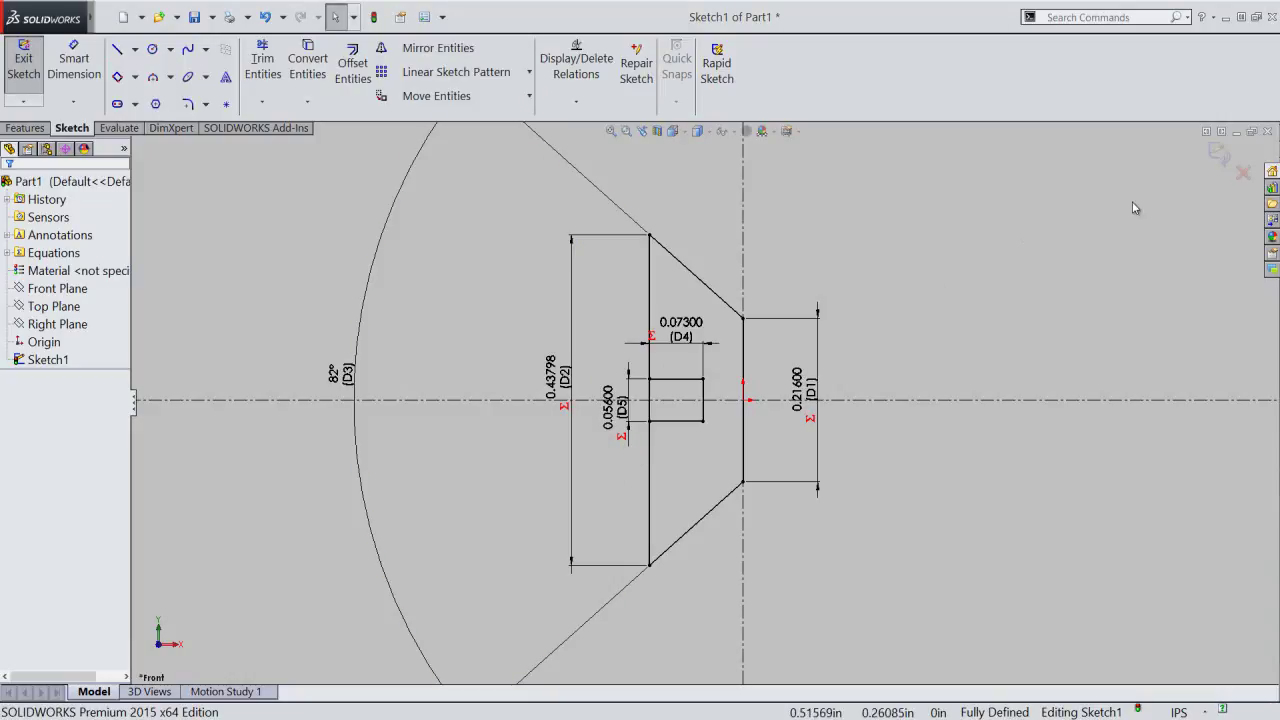
- Exit Sketch1 and start a revolve sketch, Sketch2, on the Front Plane
{"action": "left_click", "coordinate": [1218, 151]}
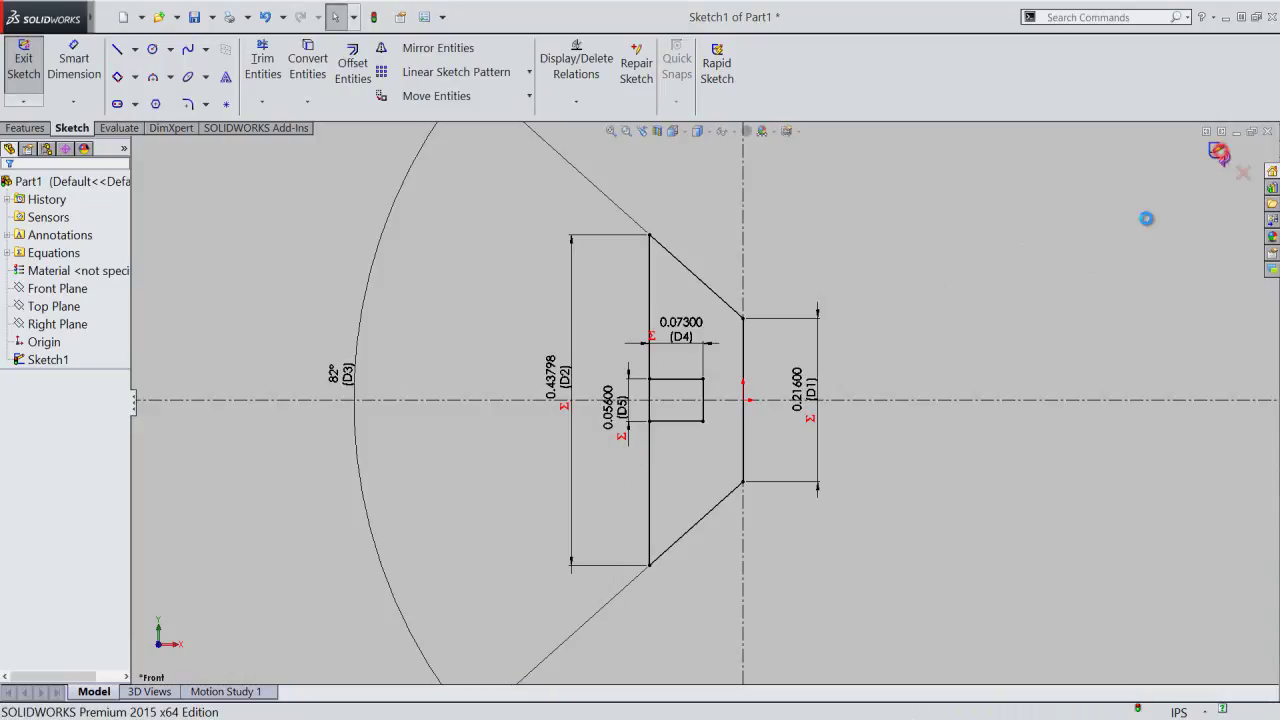
{"action": "left_click", "coordinate": [1068, 280]}
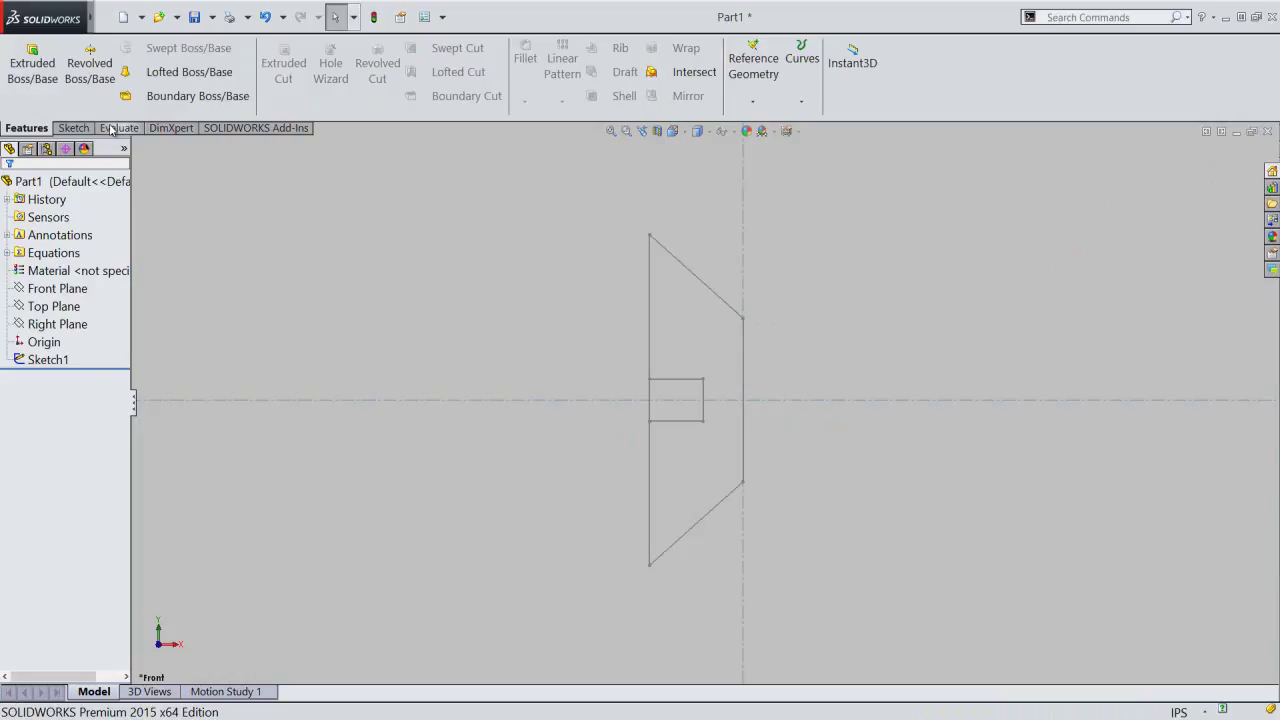
{"action": "left_click", "coordinate": [89, 73]}
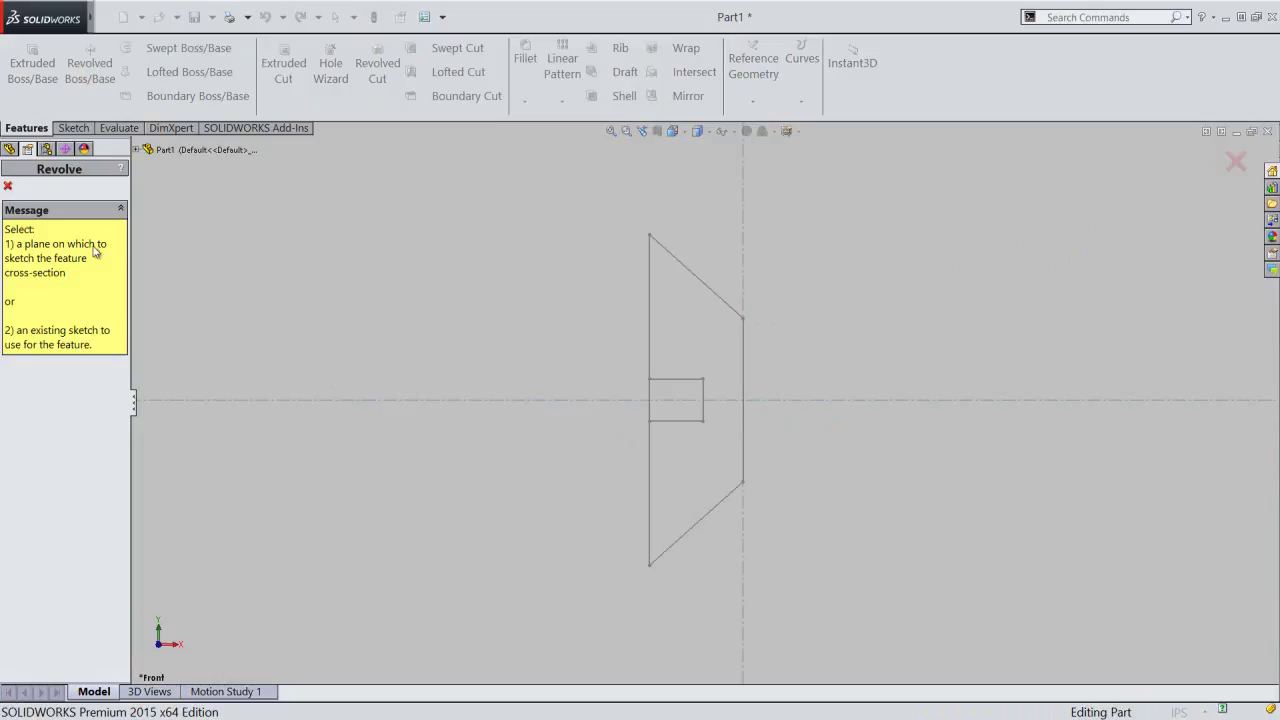
{"action": "left_click", "coordinate": [136, 150]}
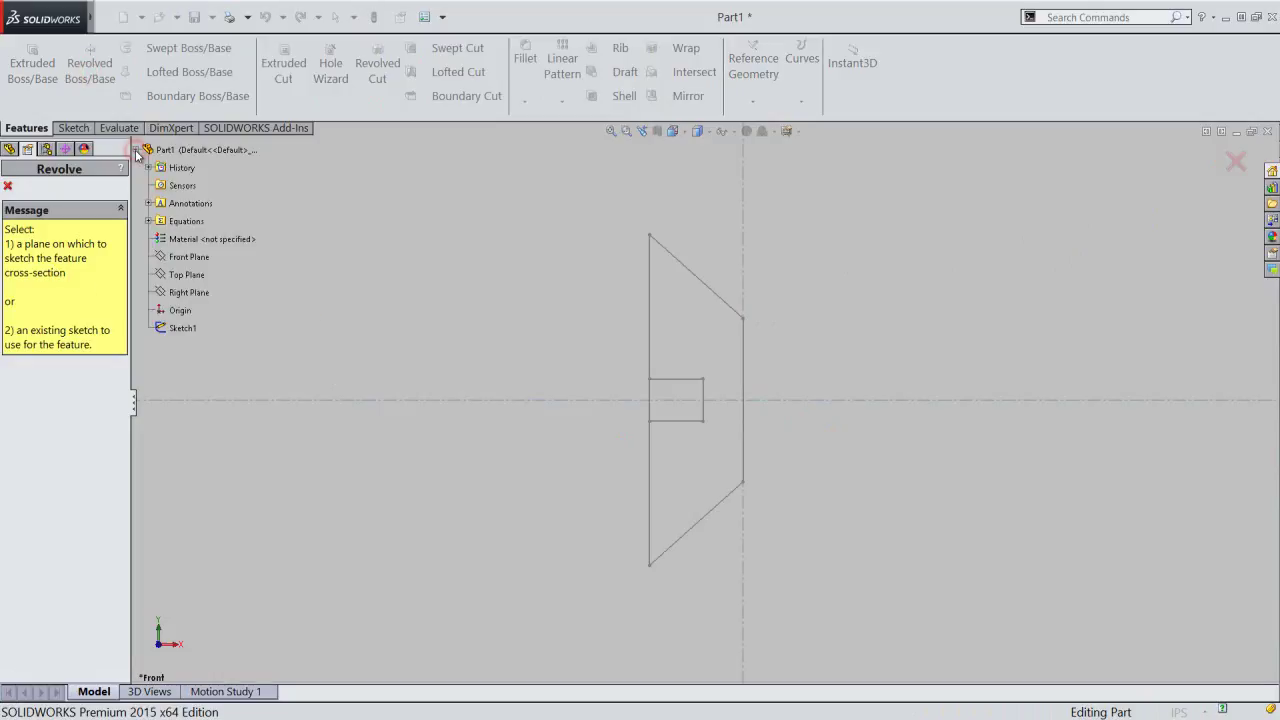
{"action": "left_click", "coordinate": [193, 258]}
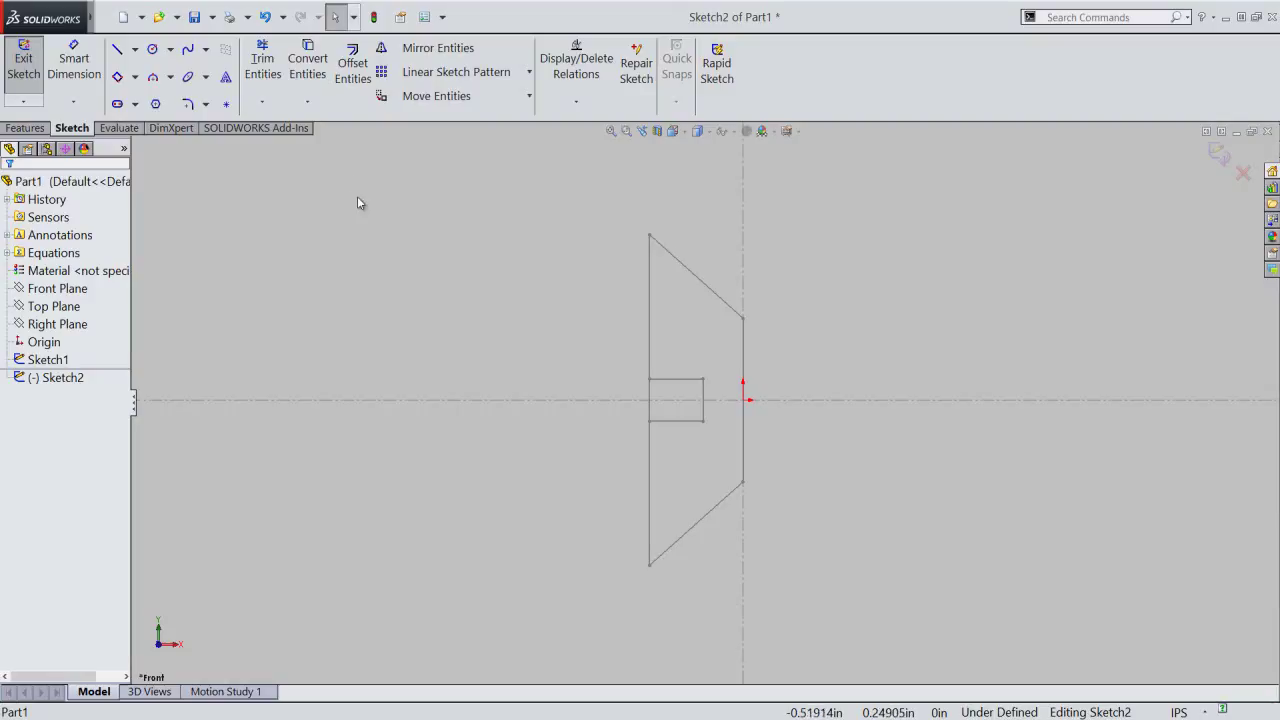
{"action": "left_click", "coordinate": [318, 74]}
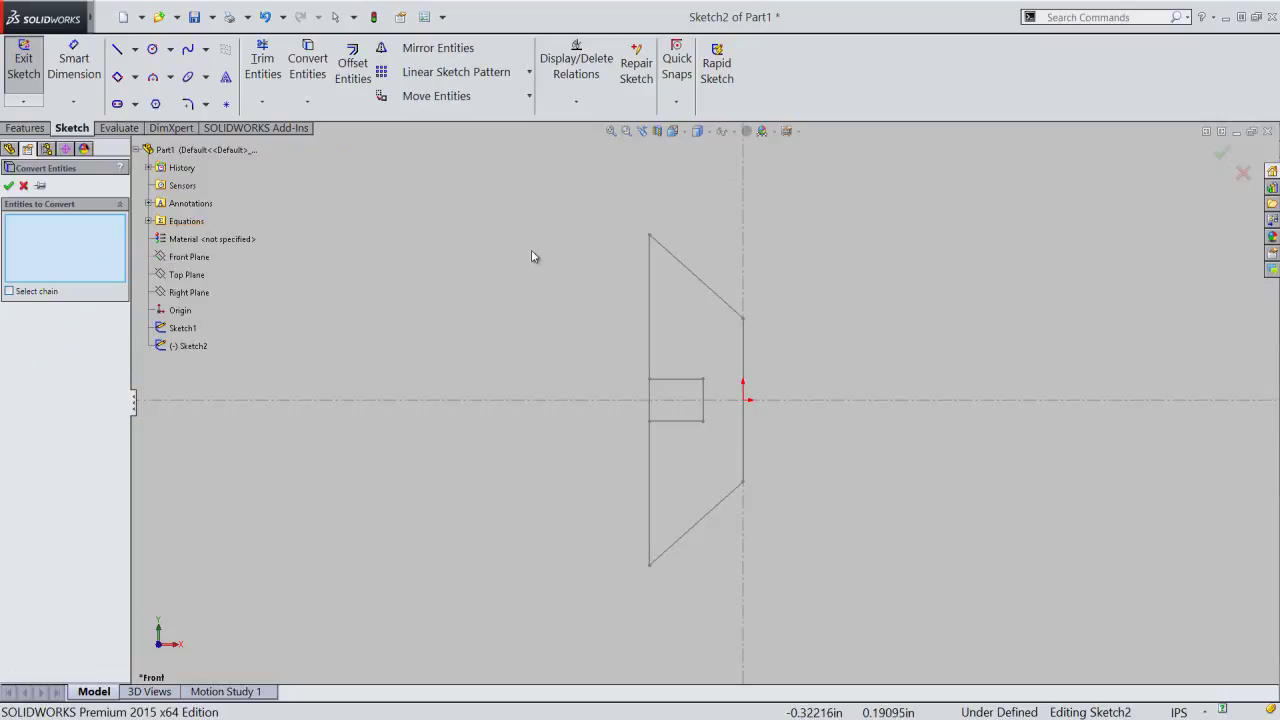
- Convert the top-left corner, origin and right-hand corner into Sketch2, then hide Sketch1
{"action": "left_click", "coordinate": [648, 237]}
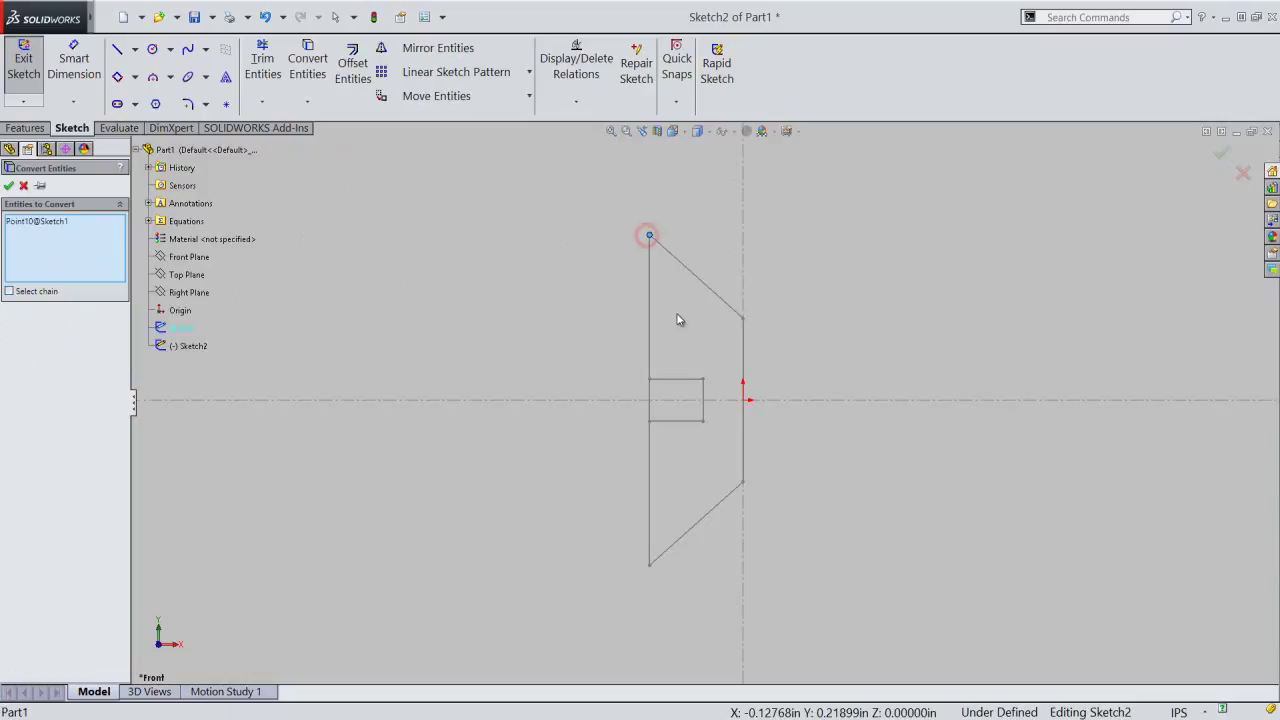
{"action": "left_click", "coordinate": [744, 400]}
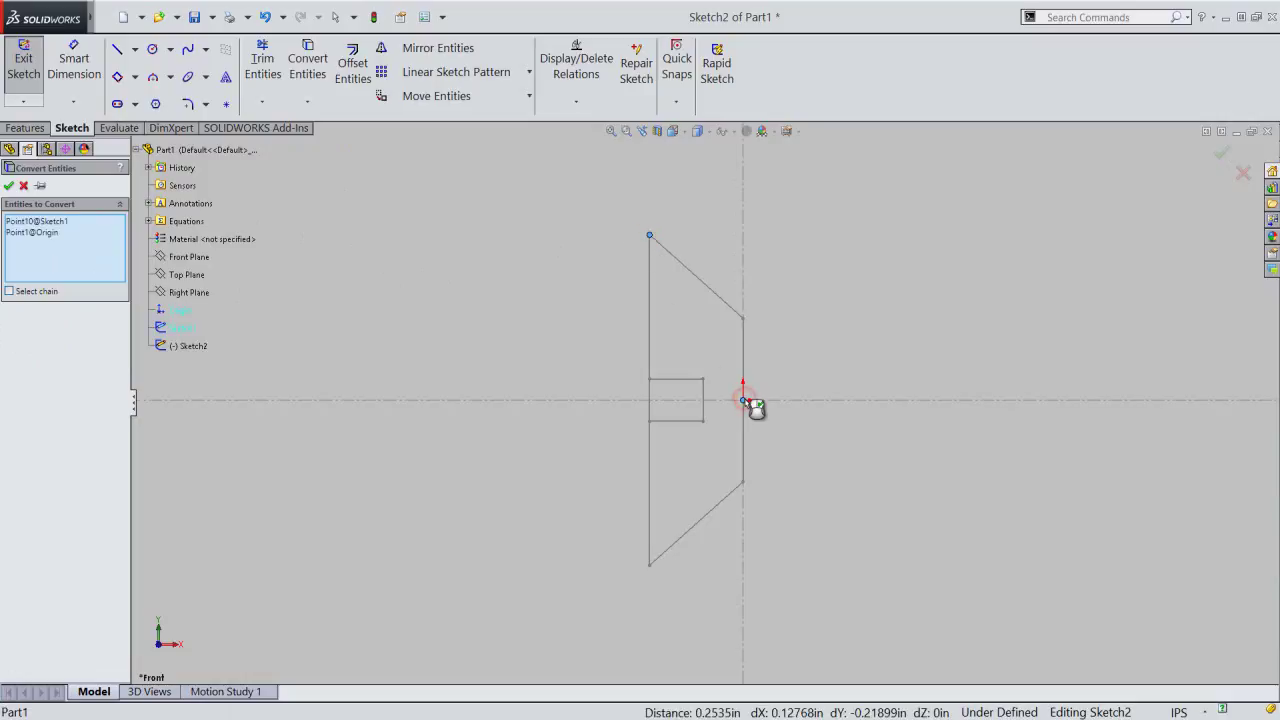
{"action": "left_click", "coordinate": [743, 320]}
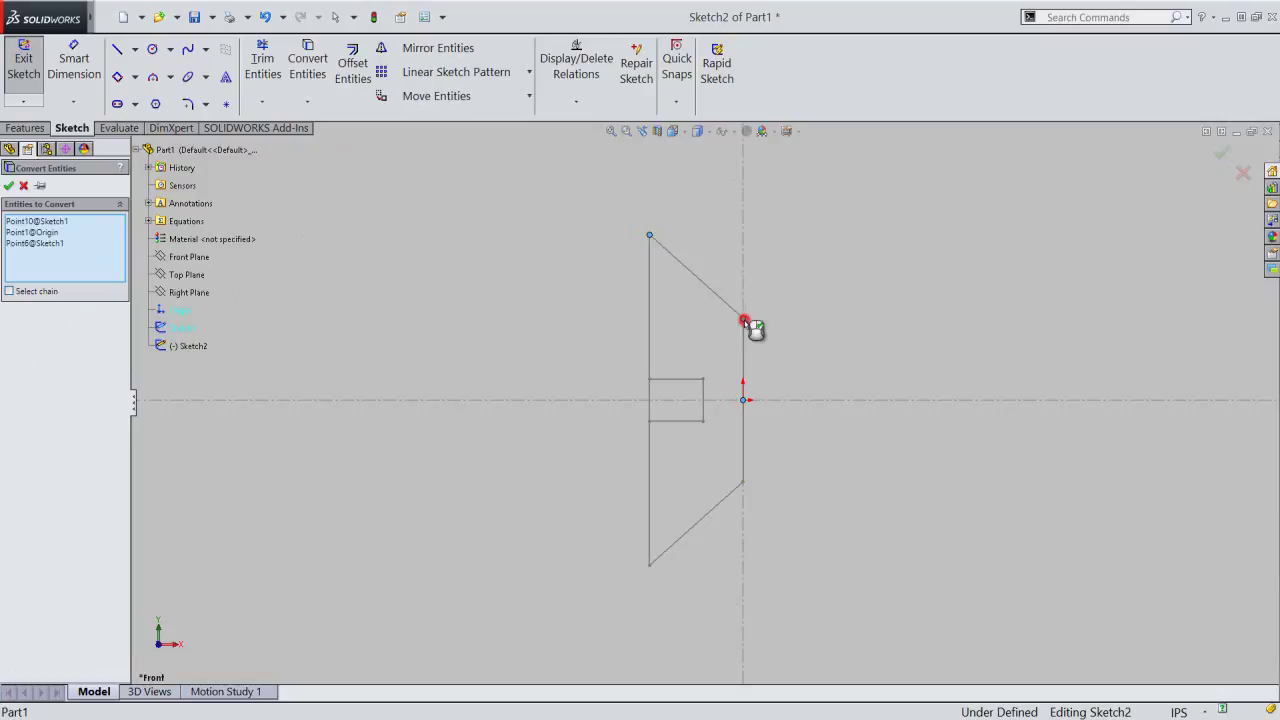
{"action": "right_click", "coordinate": [489, 321]}
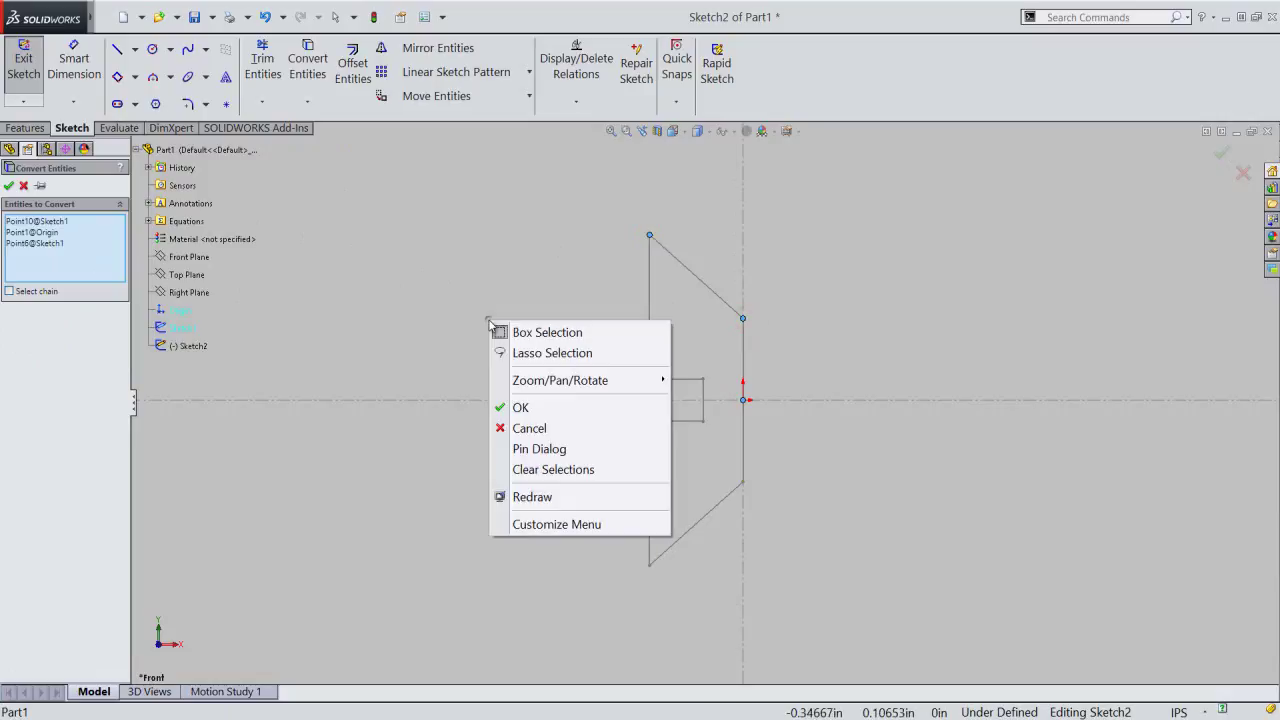
{"action": "left_click", "coordinate": [520, 406]}
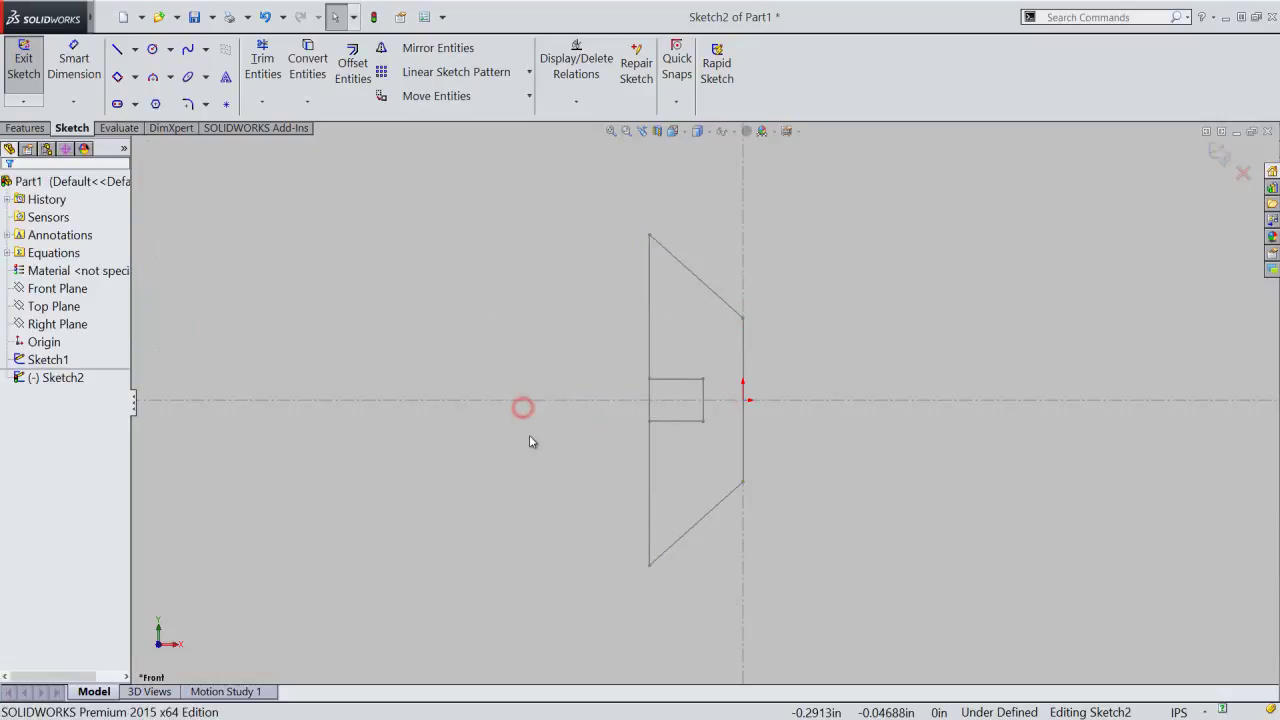
{"action": "left_click", "coordinate": [40, 359]}
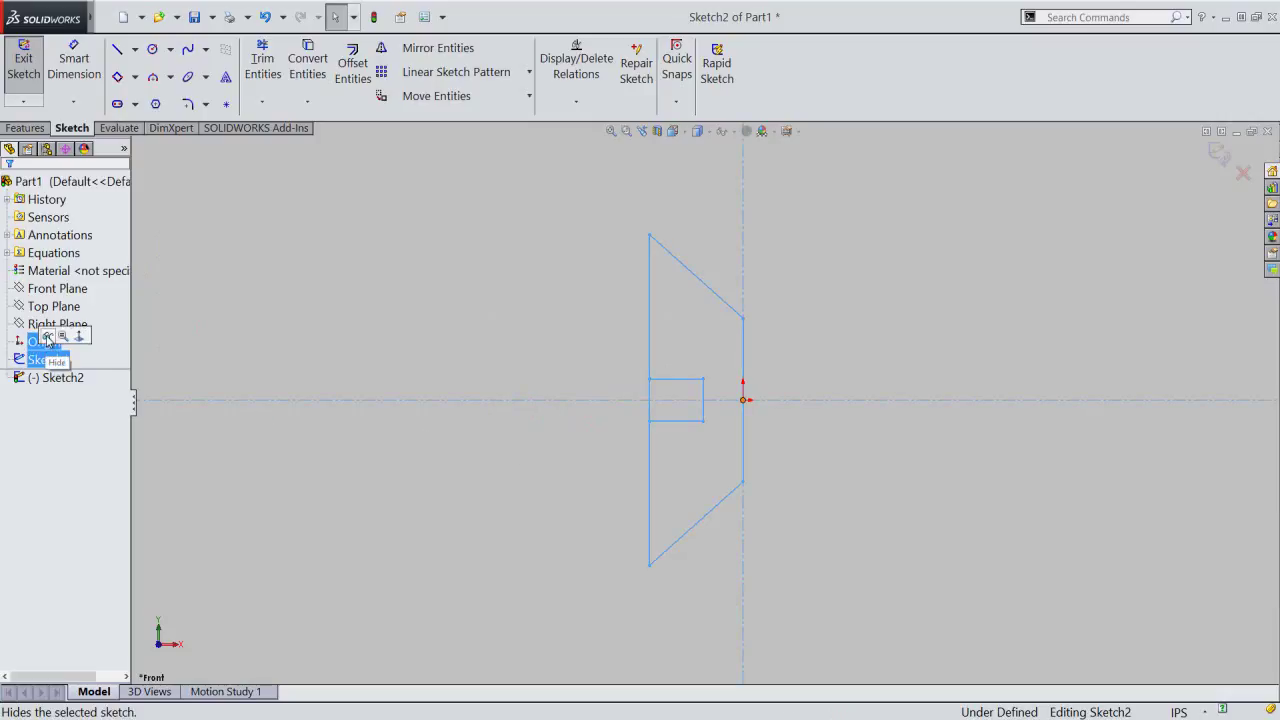
{"action": "left_click", "coordinate": [47, 339]}
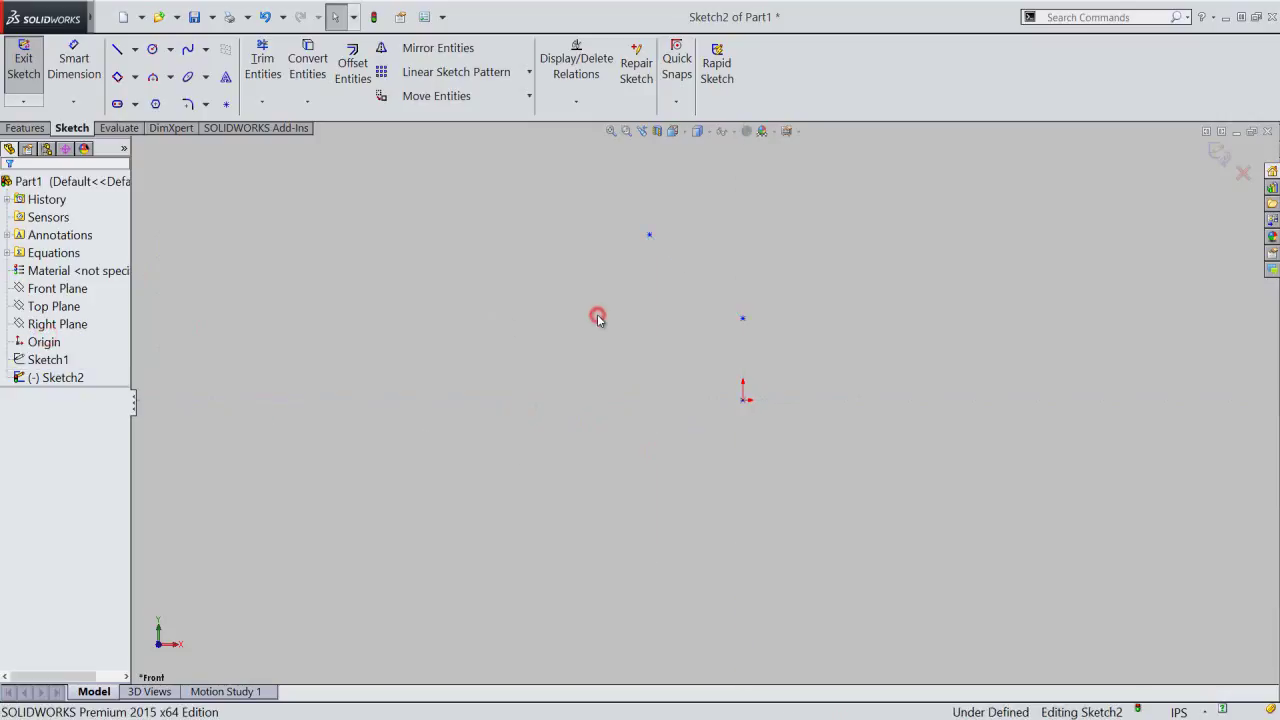
- Draw the closed profile: slanted top edge, right side to origin, horizontal base, left side
{"action": "right_click", "coordinate": [566, 226]}
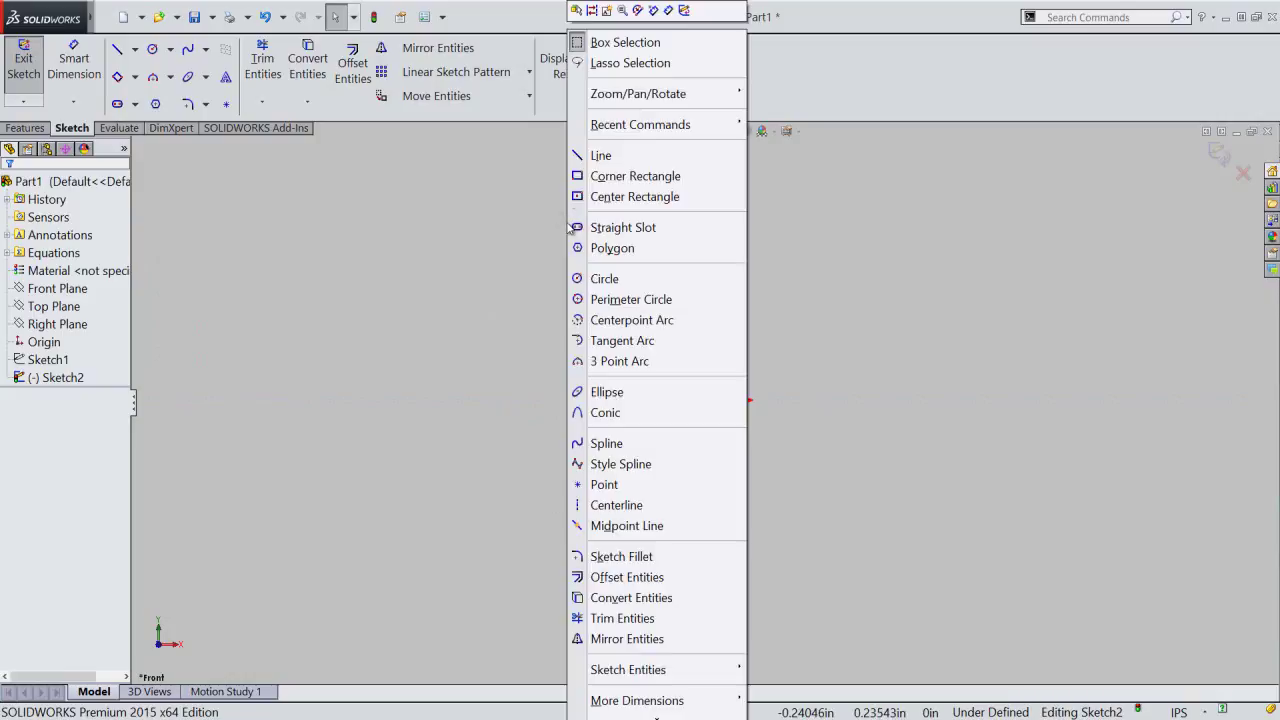
{"action": "left_click", "coordinate": [600, 156]}
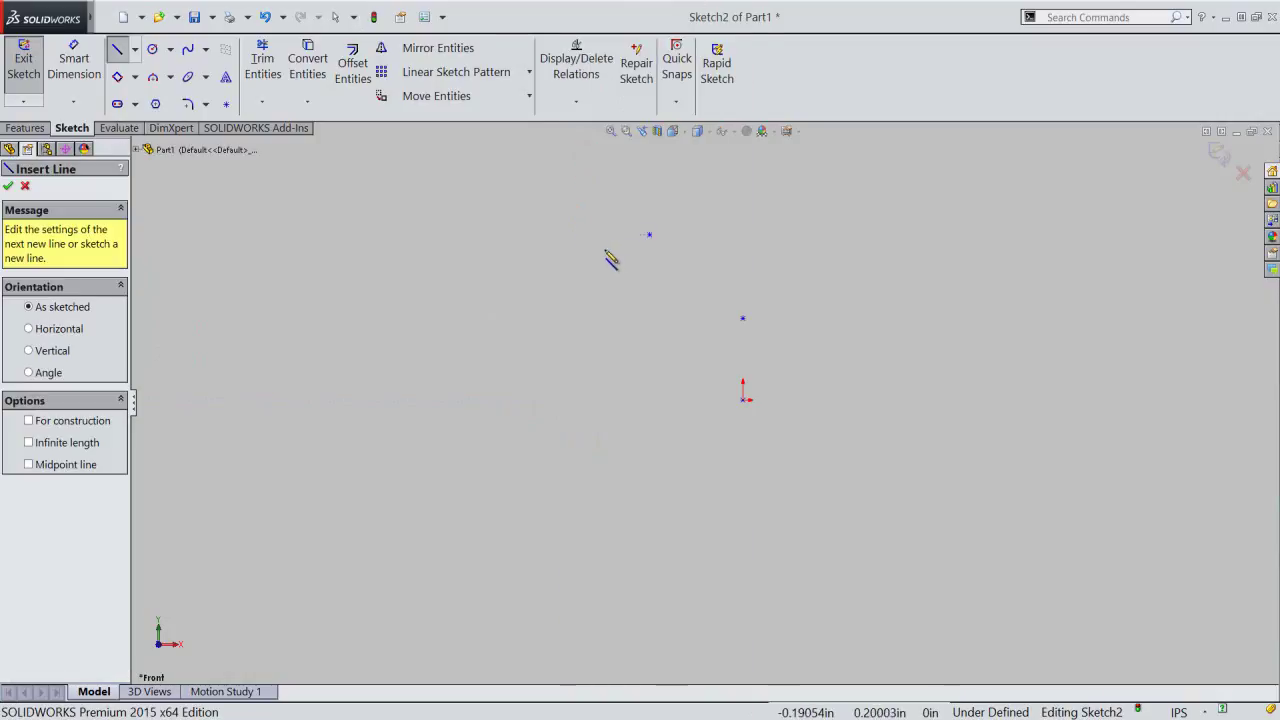
{"action": "left_click", "coordinate": [649, 236]}
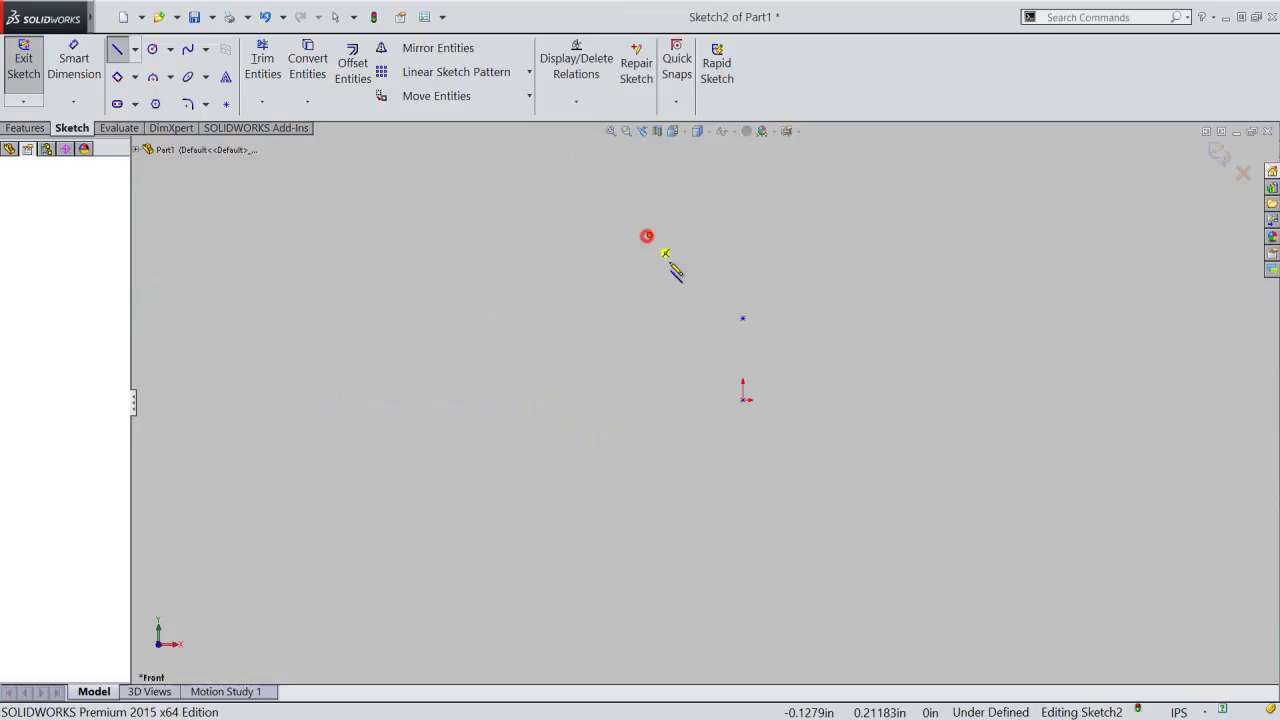
{"action": "left_click", "coordinate": [742, 319]}
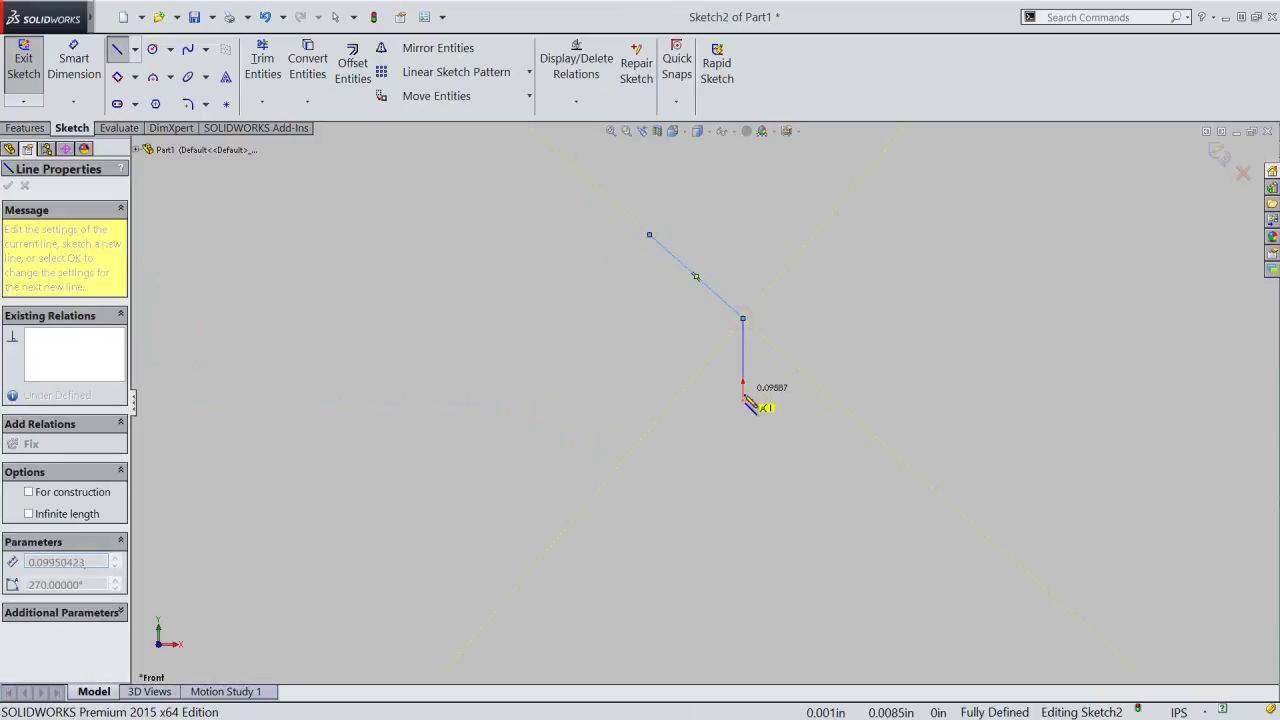
{"action": "left_click", "coordinate": [743, 400]}
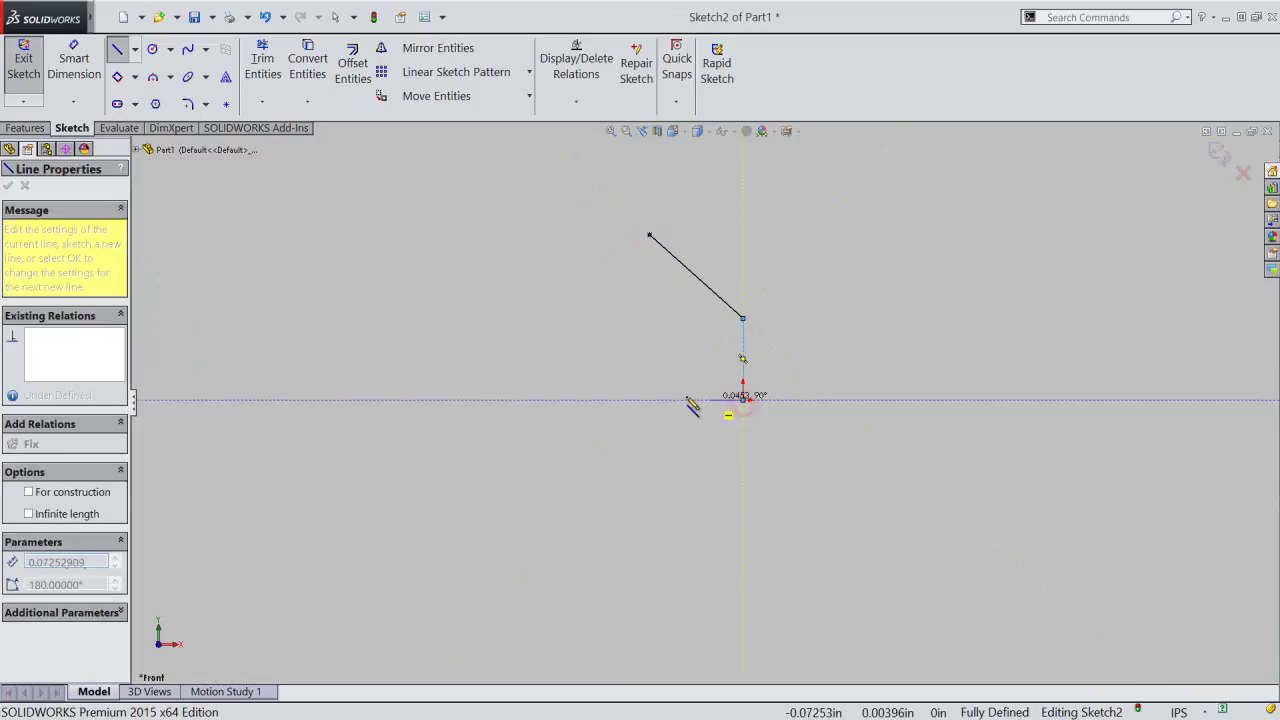
{"action": "left_click", "coordinate": [649, 400]}
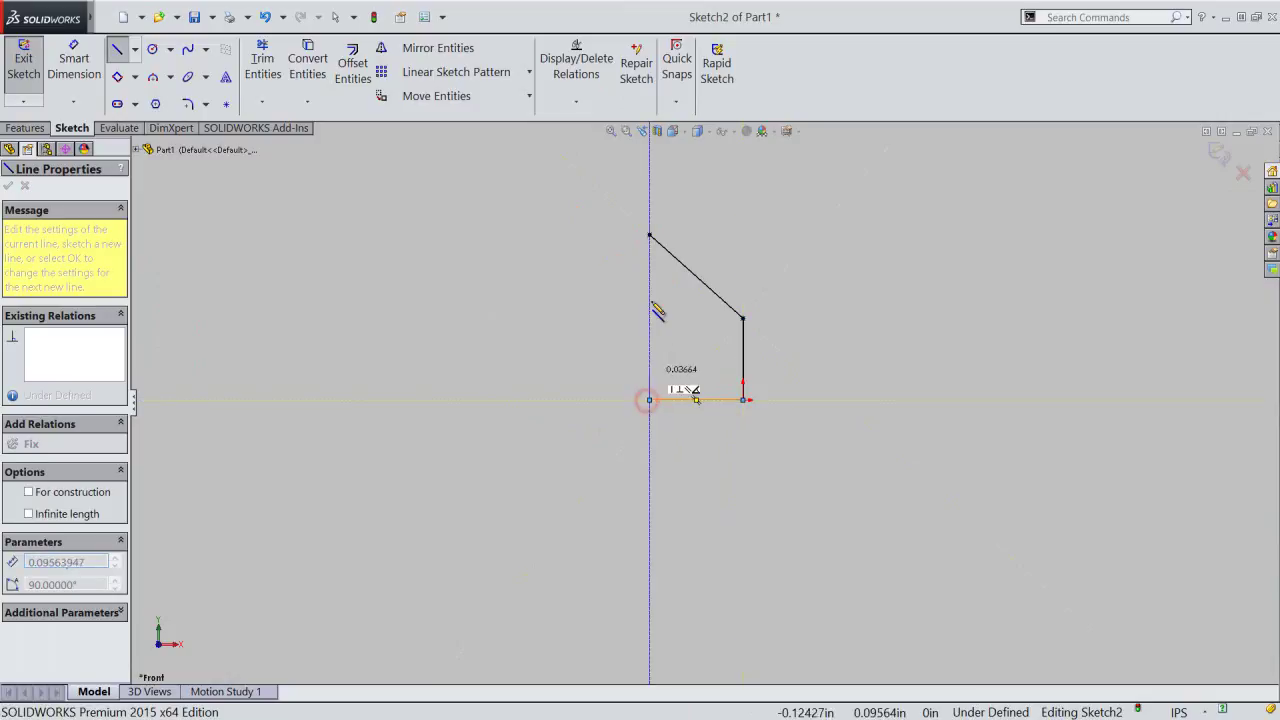
{"action": "left_click", "coordinate": [649, 237]}
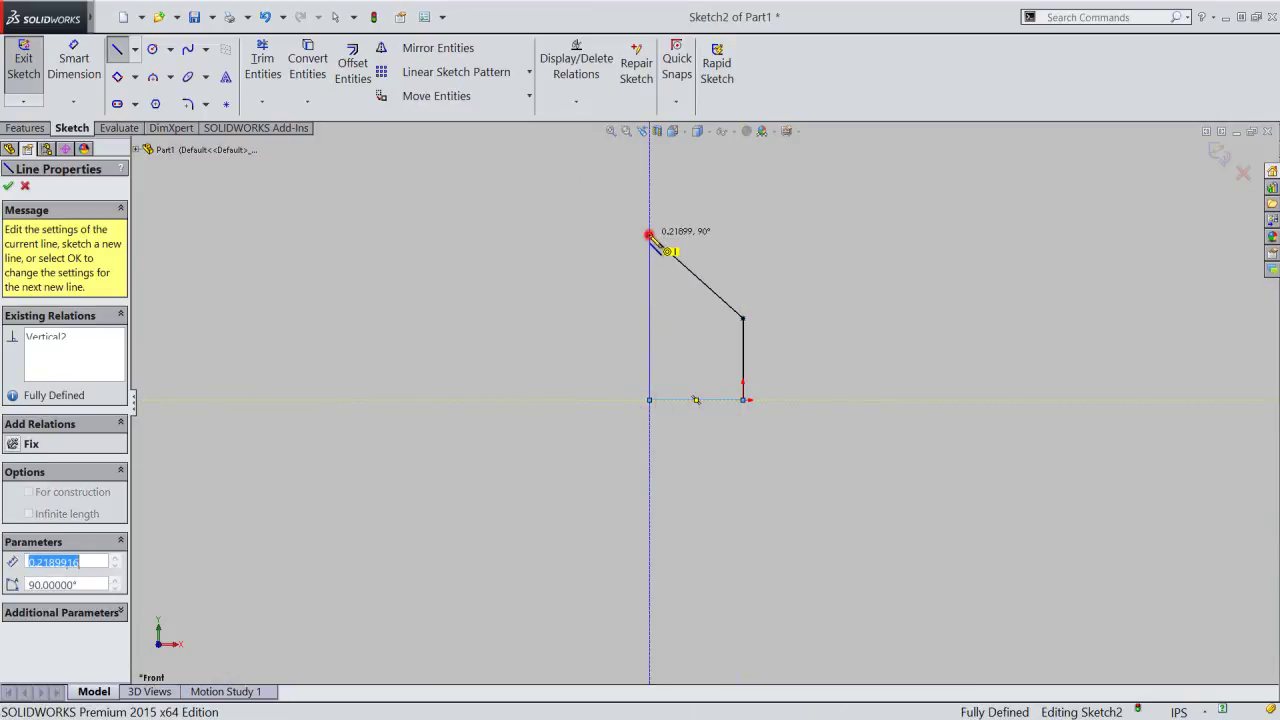
{"action": "right_click", "coordinate": [588, 283]}
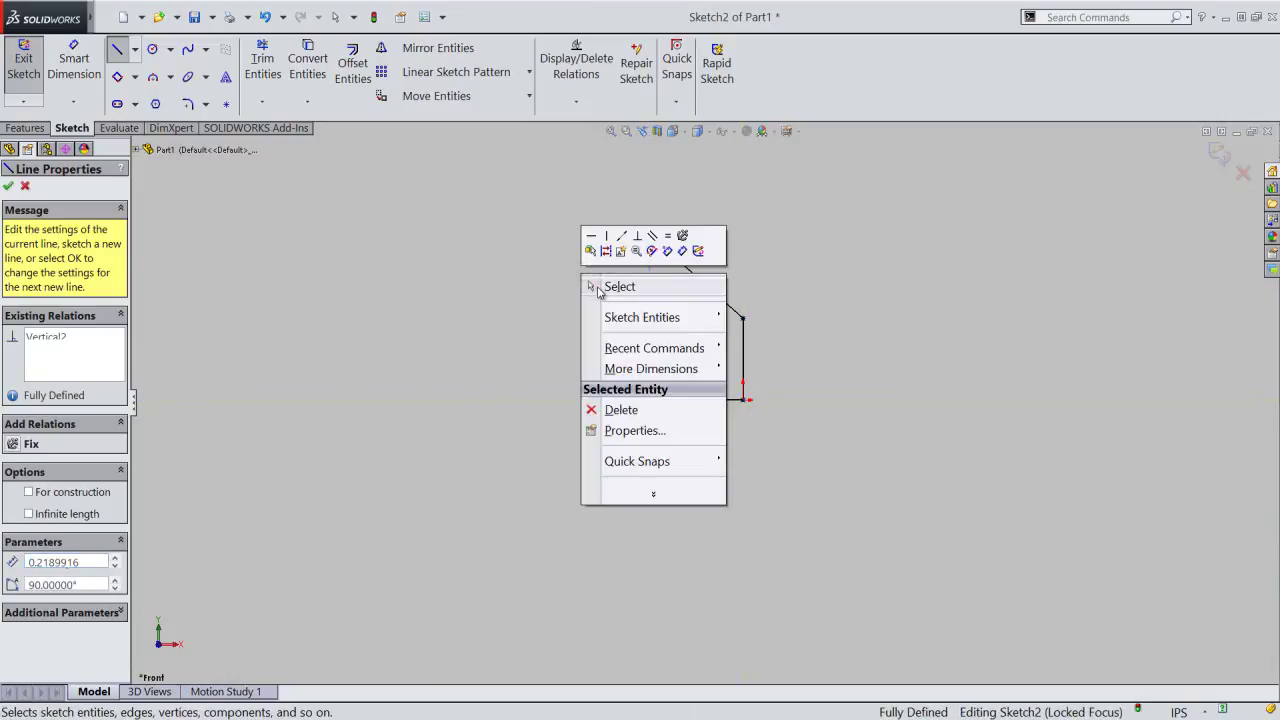
{"action": "left_click", "coordinate": [600, 286]}
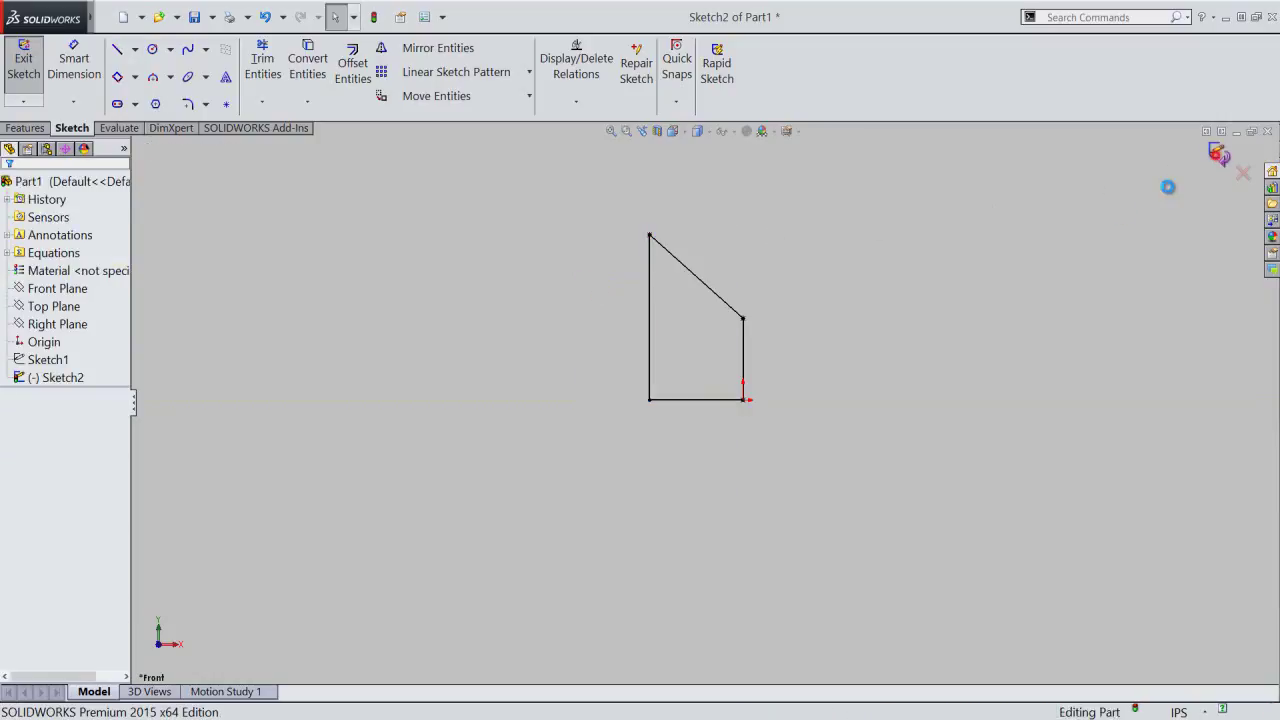
- Revolve Sketch2 360° about its bottom line to create the cone head, Revolve1
{"action": "key", "text": "r"}
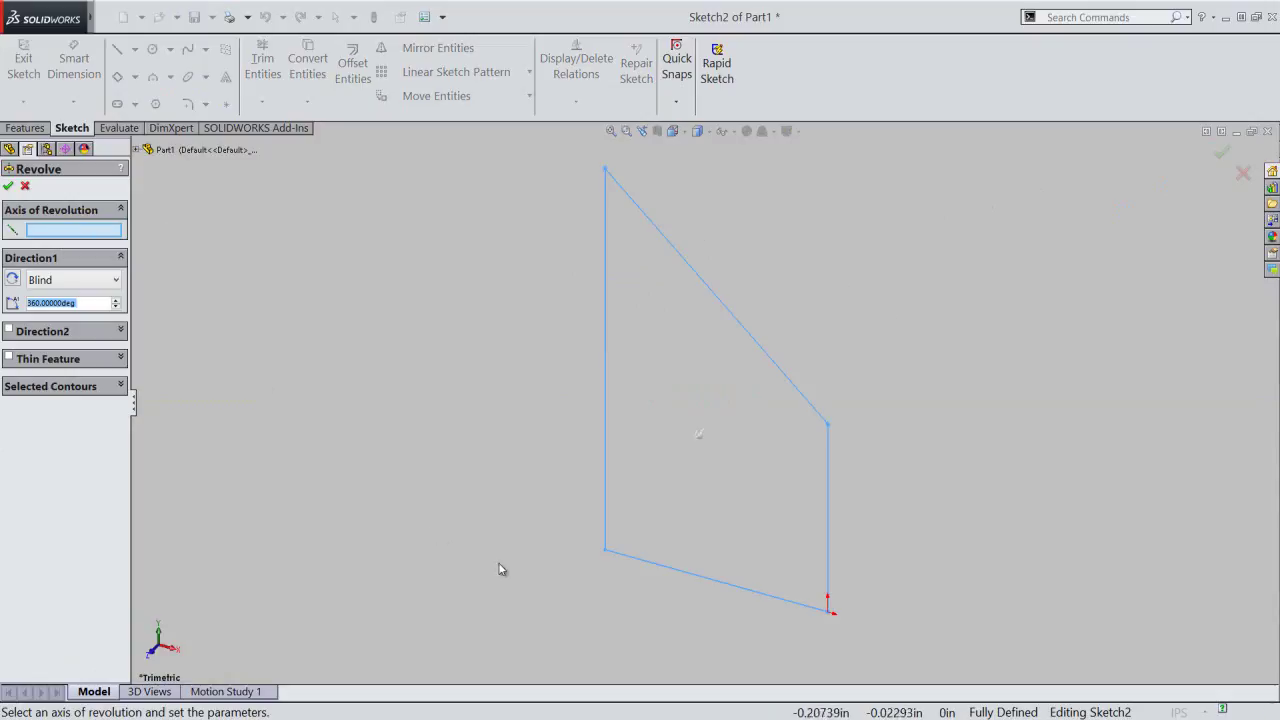
{"action": "left_click", "coordinate": [657, 566]}
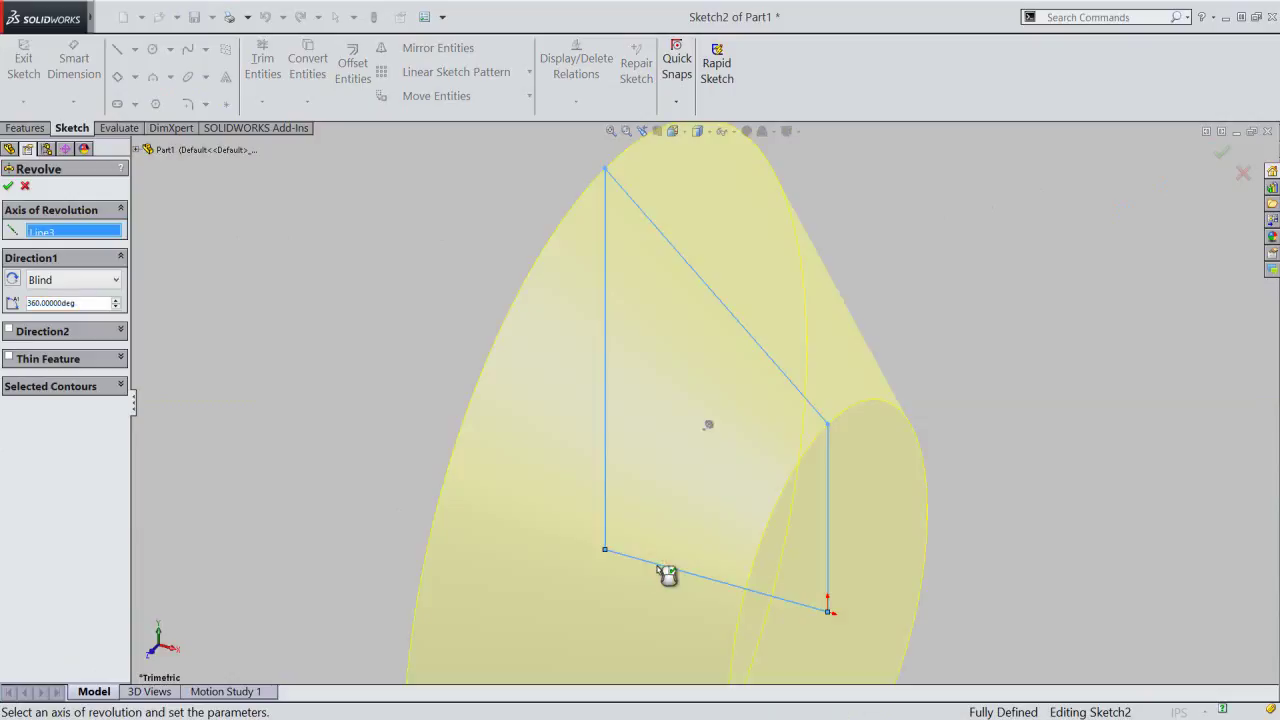
{"action": "left_click", "coordinate": [610, 131]}
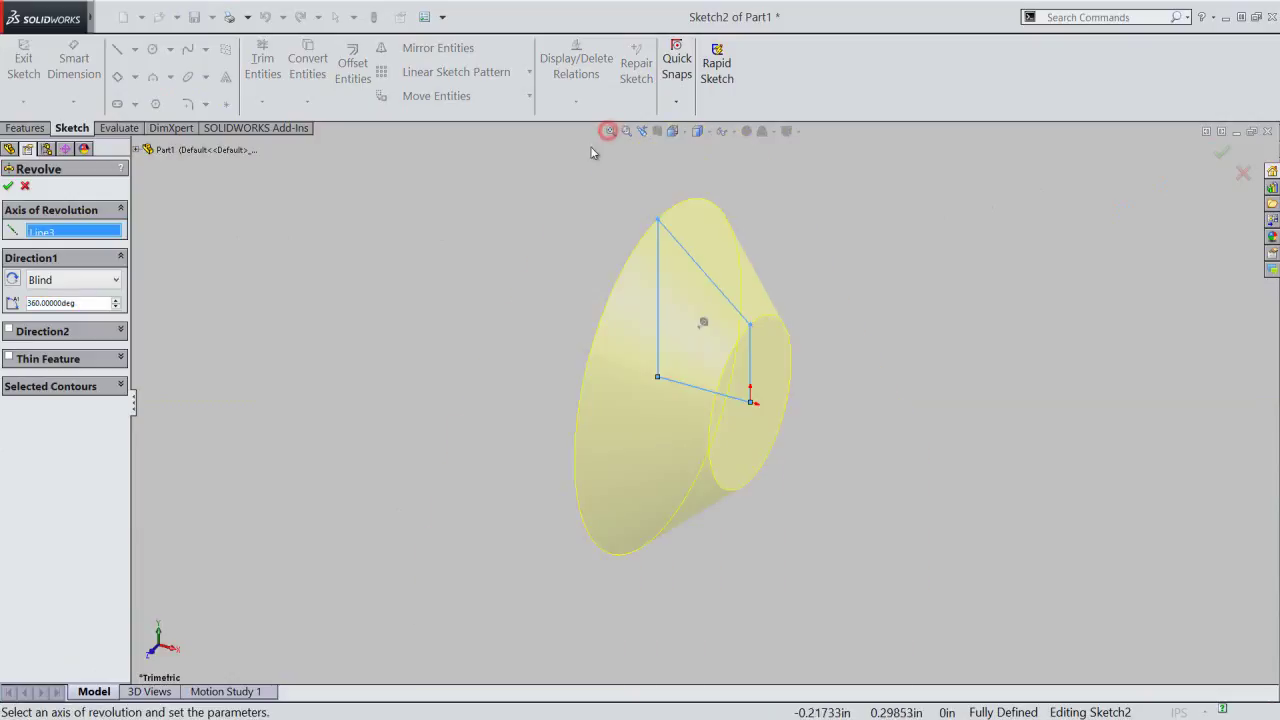
{"action": "left_click", "coordinate": [8, 187]}
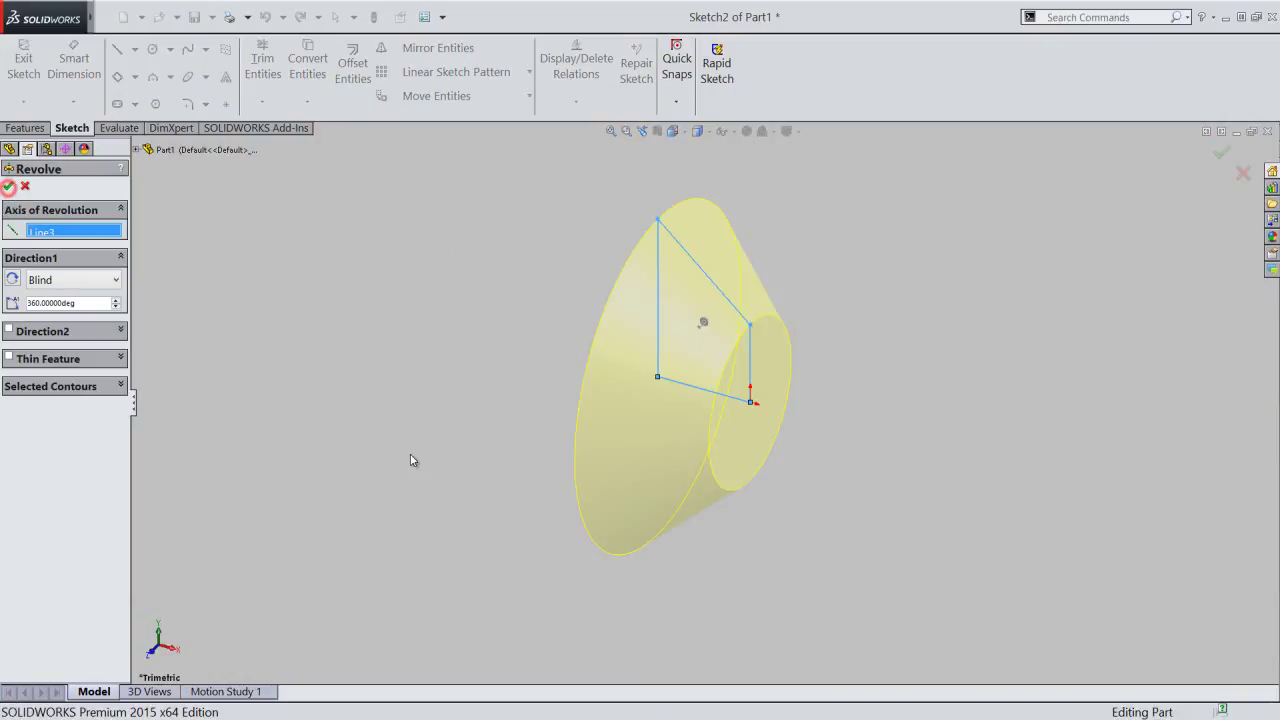
{"action": "left_click", "coordinate": [412, 459]}
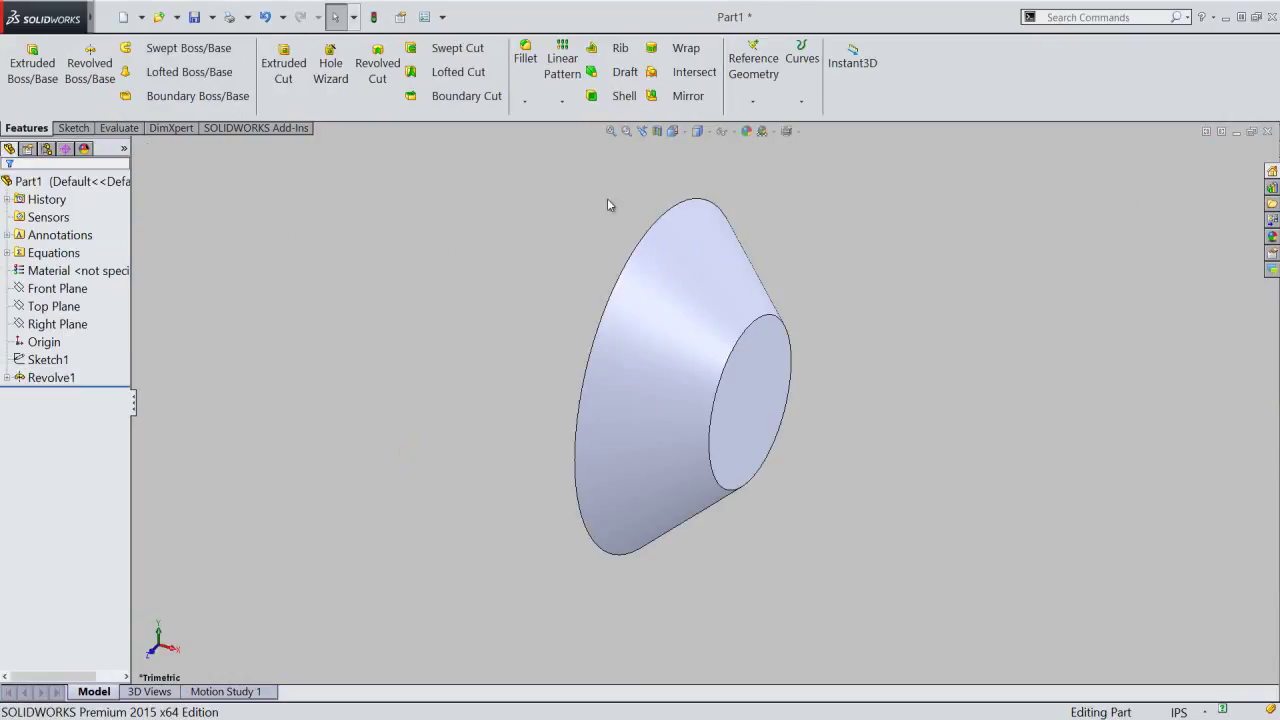
- View the cone head isometrically, rotate it for inspection, and select Part1
{"action": "left_click", "coordinate": [673, 132]}
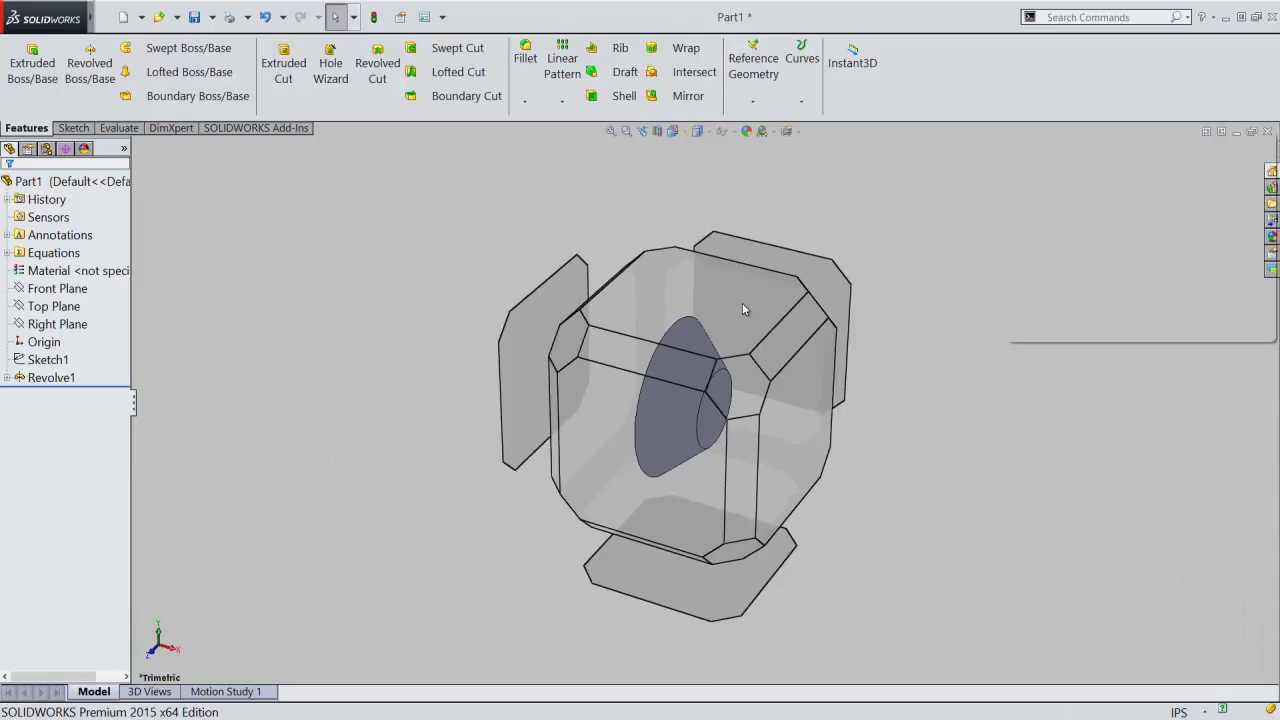
{"action": "left_click", "coordinate": [750, 383]}
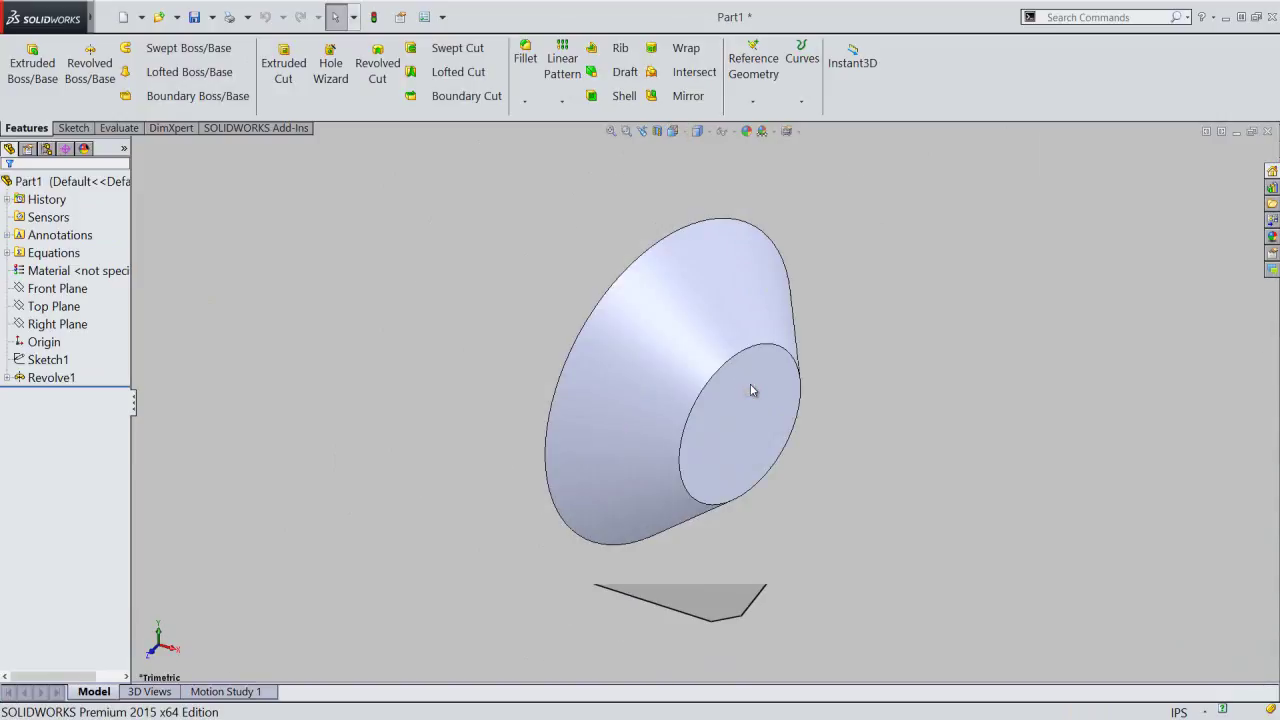
{"action": "mouse_move", "coordinate": [459, 318]}
{"action": "middle_mouse_down"}
{"action": "mouse_move", "coordinate": [720, 473]}
{"action": "mouse_move", "coordinate": [734, 458]}
{"action": "middle_mouse_up"}
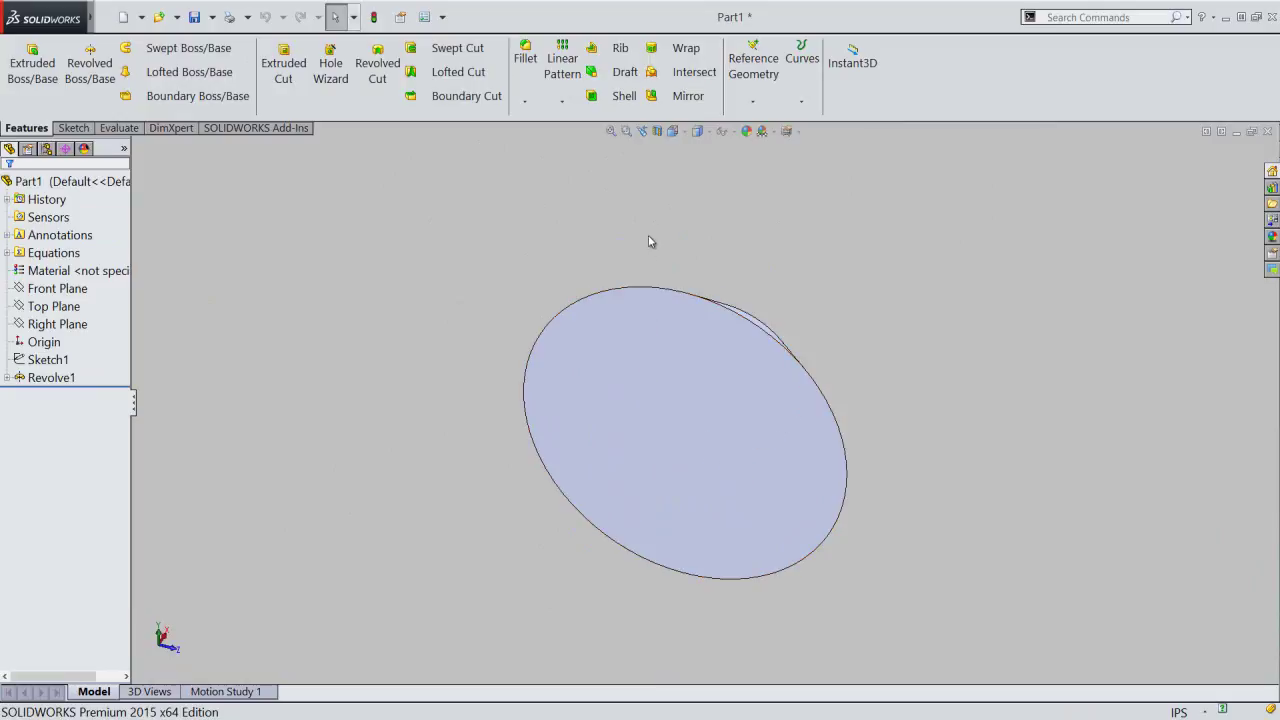
{"action": "left_click", "coordinate": [644, 133]}
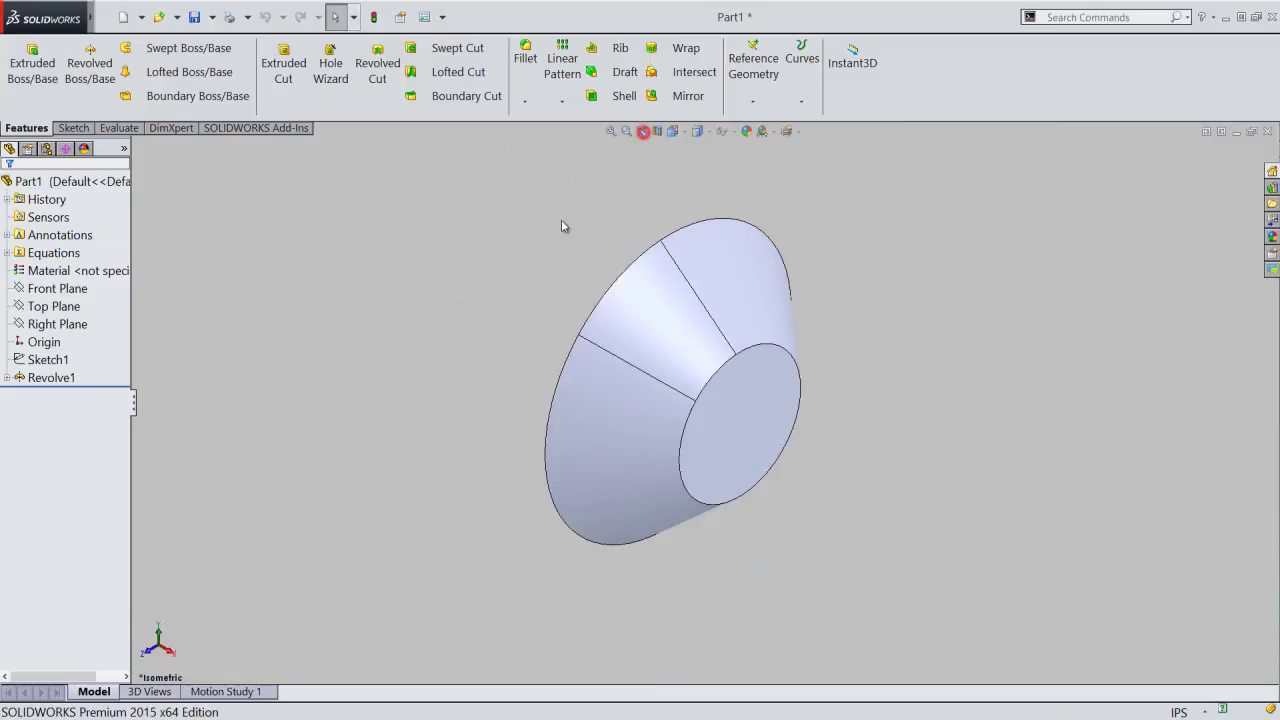
{"action": "left_click", "coordinate": [373, 16]}
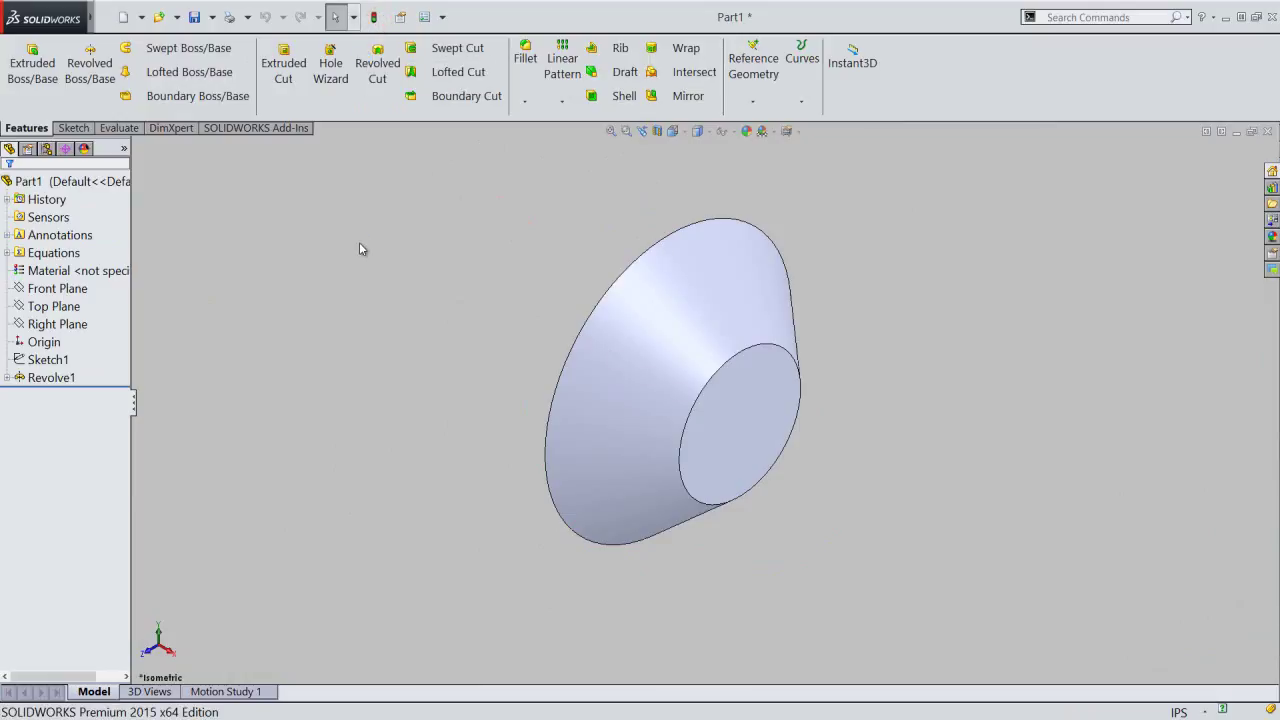
{"action": "left_click", "coordinate": [54, 183]}
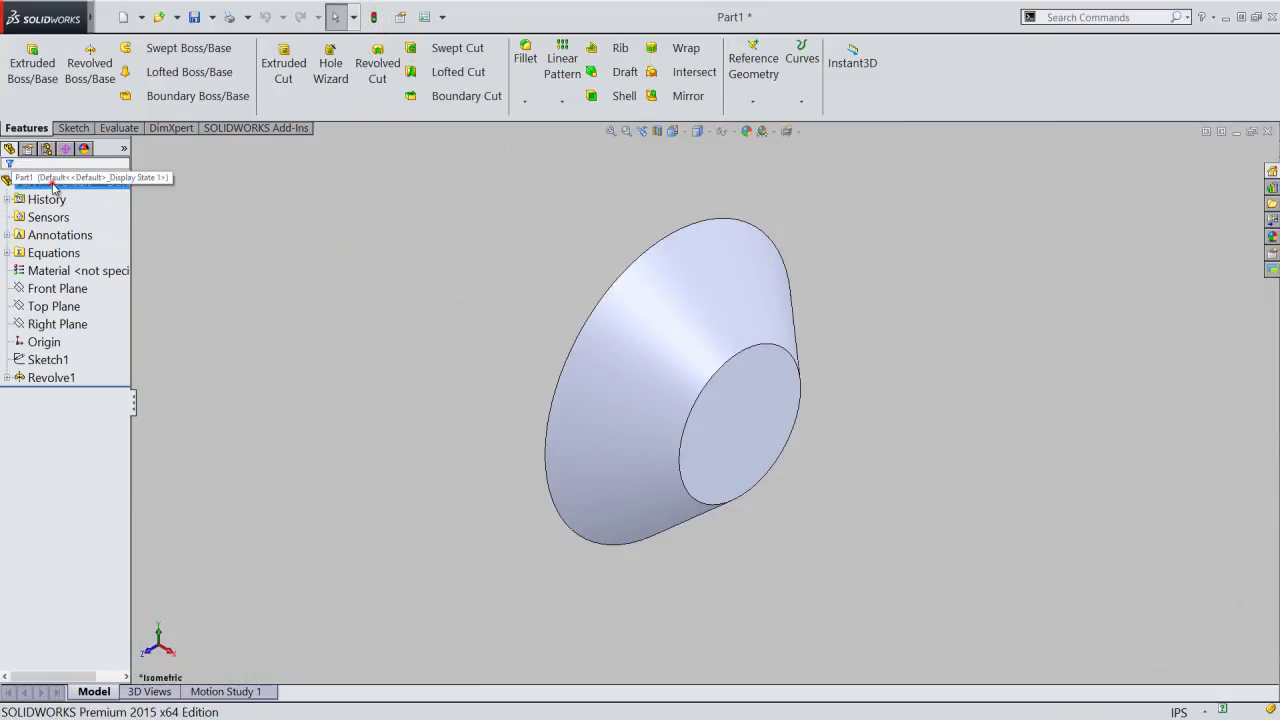
{"action": "left_click", "coordinate": [54, 185]}
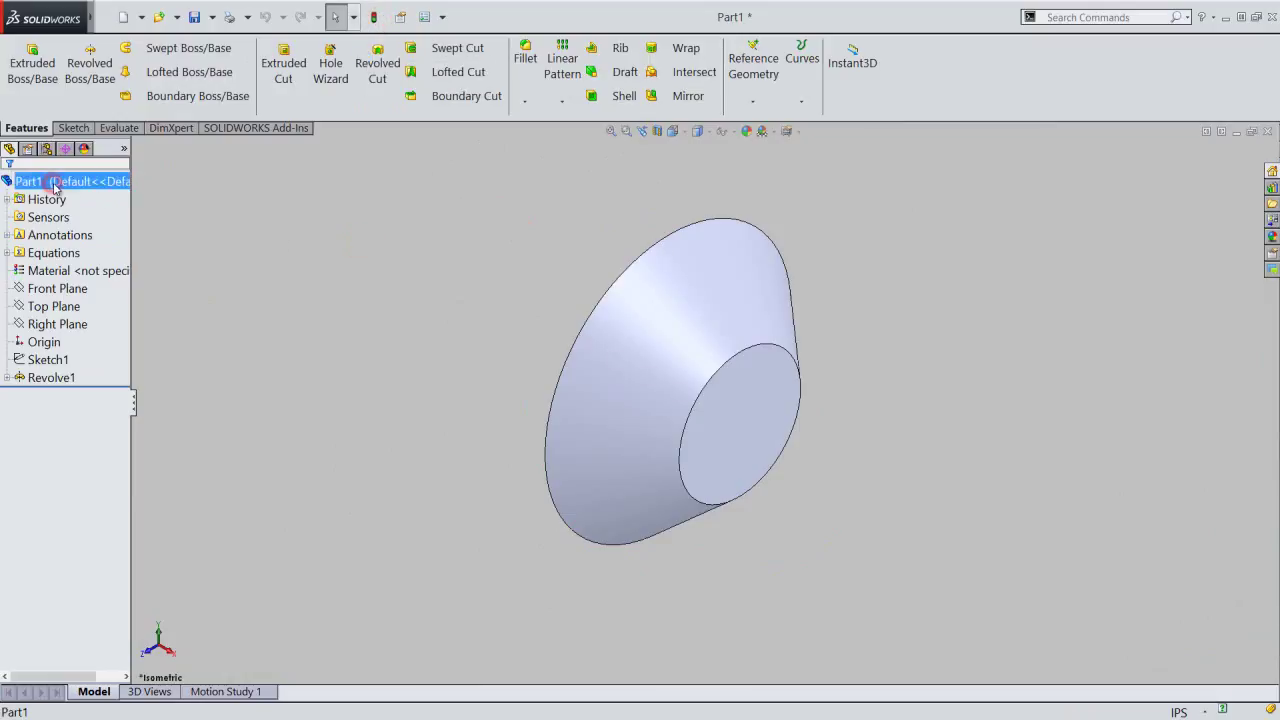
- Apply the Metal > Steel polished steel appearance to Part1
{"action": "left_click", "coordinate": [748, 133]}
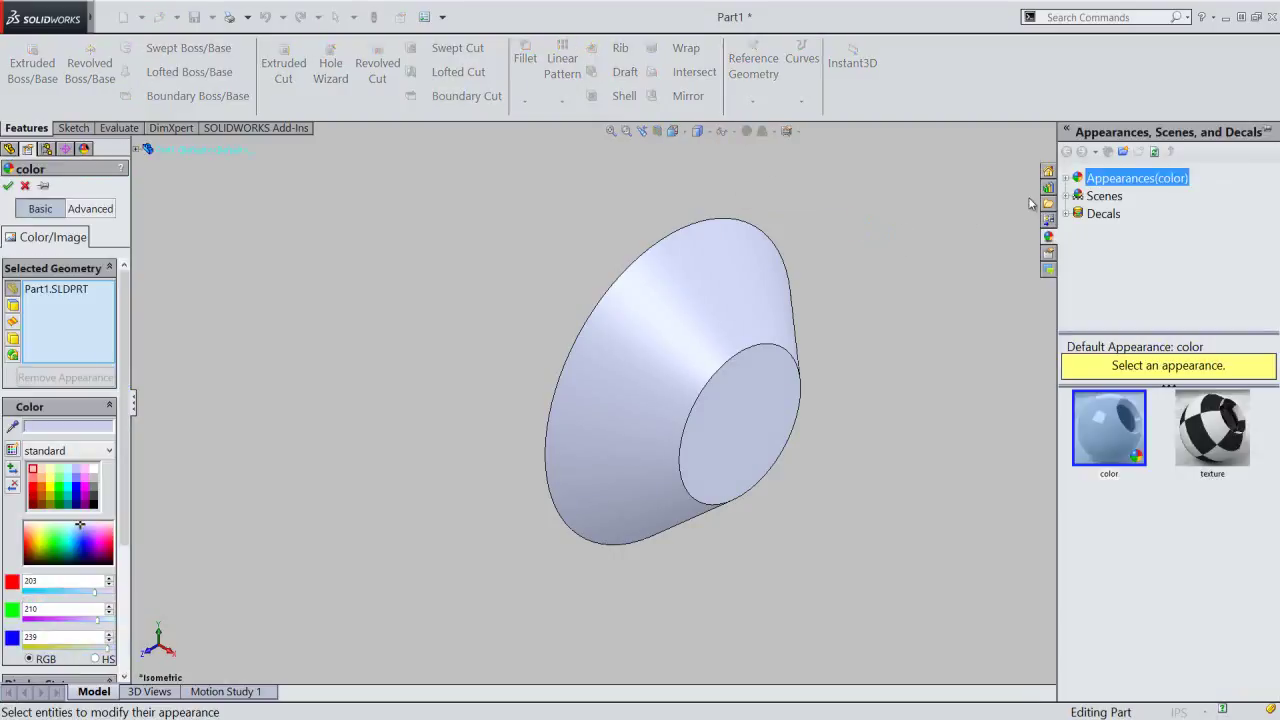
{"action": "left_click", "coordinate": [1067, 179]}
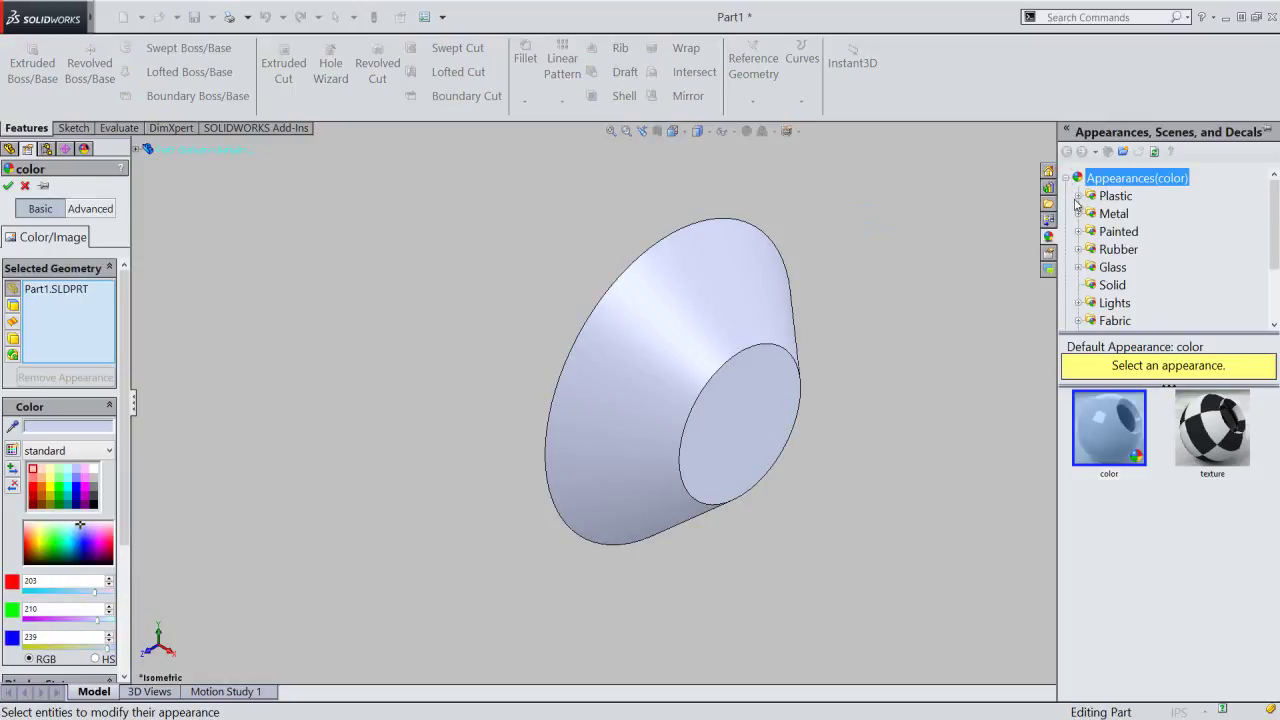
{"action": "left_click", "coordinate": [1078, 214]}
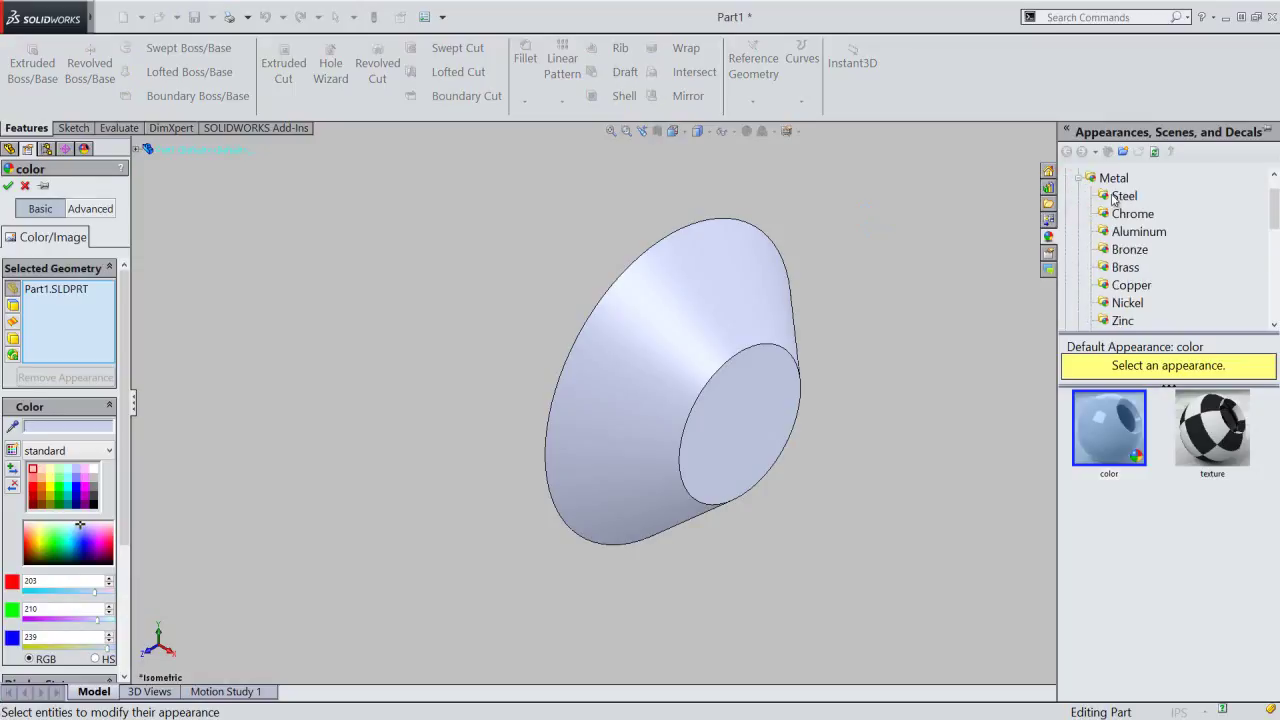
{"action": "left_click", "coordinate": [1125, 196]}
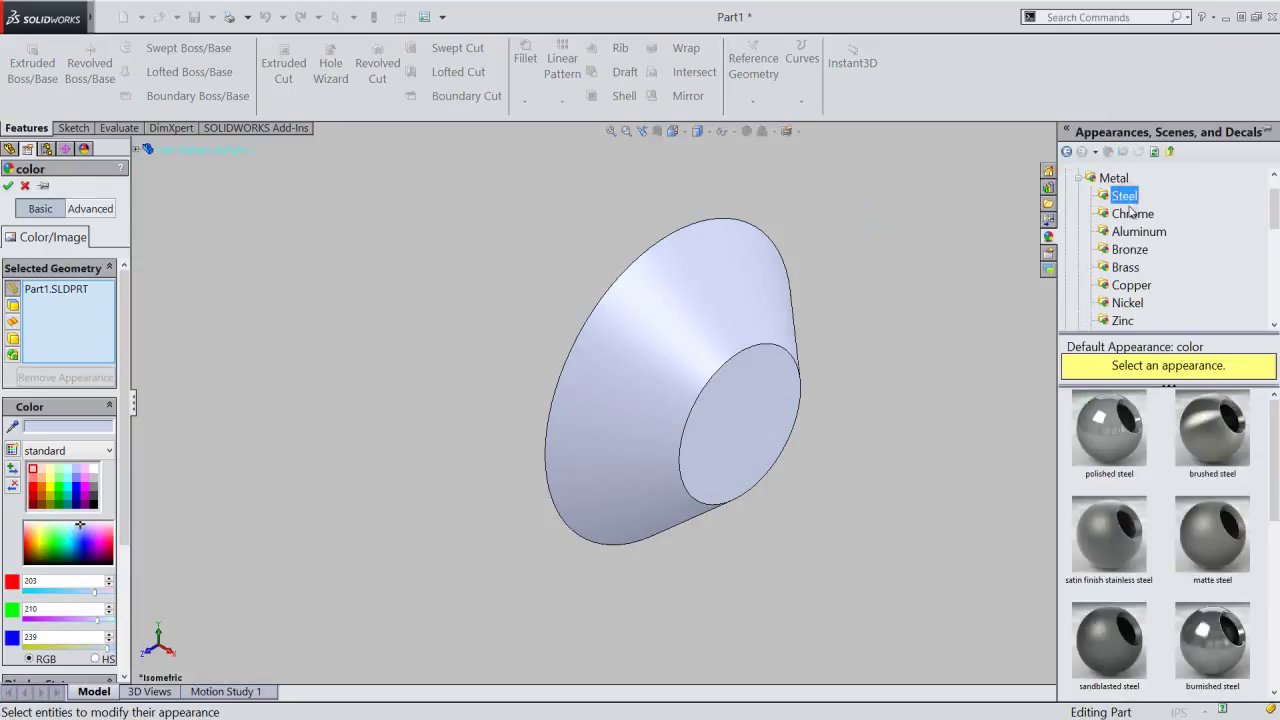
{"action": "mouse_move", "coordinate": [1109, 430]}
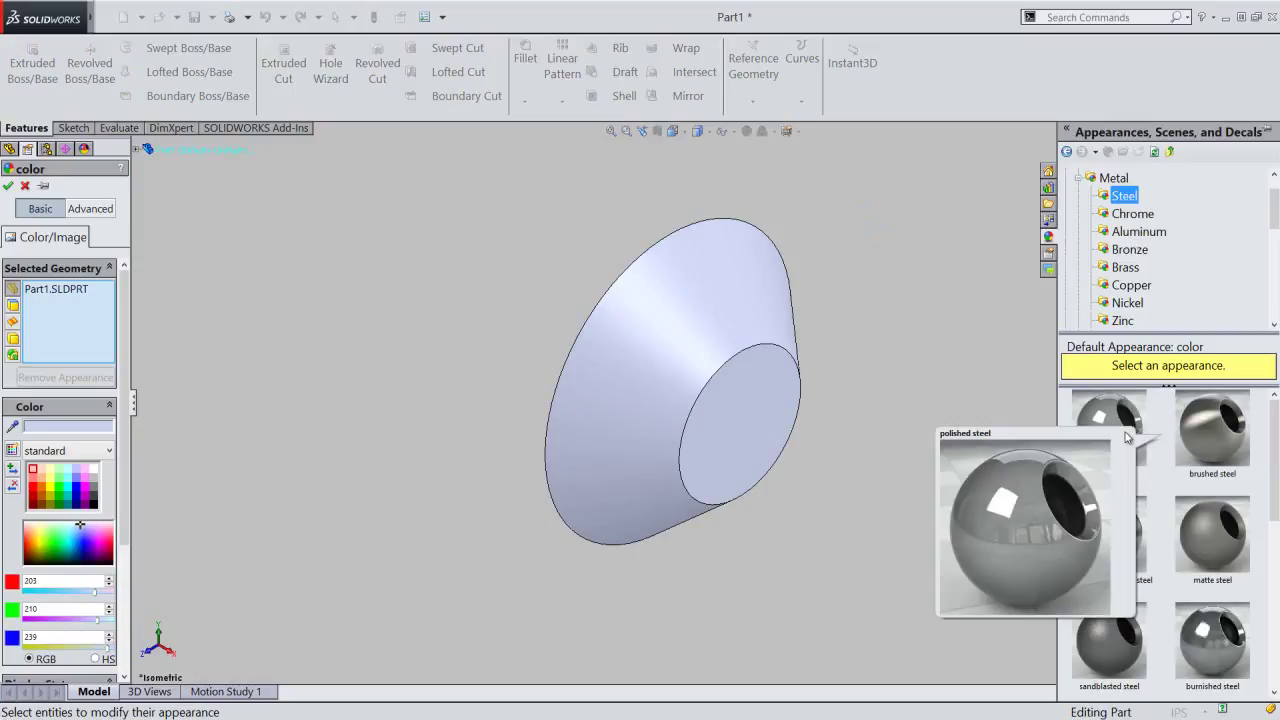
{"action": "left_click", "coordinate": [1130, 420]}
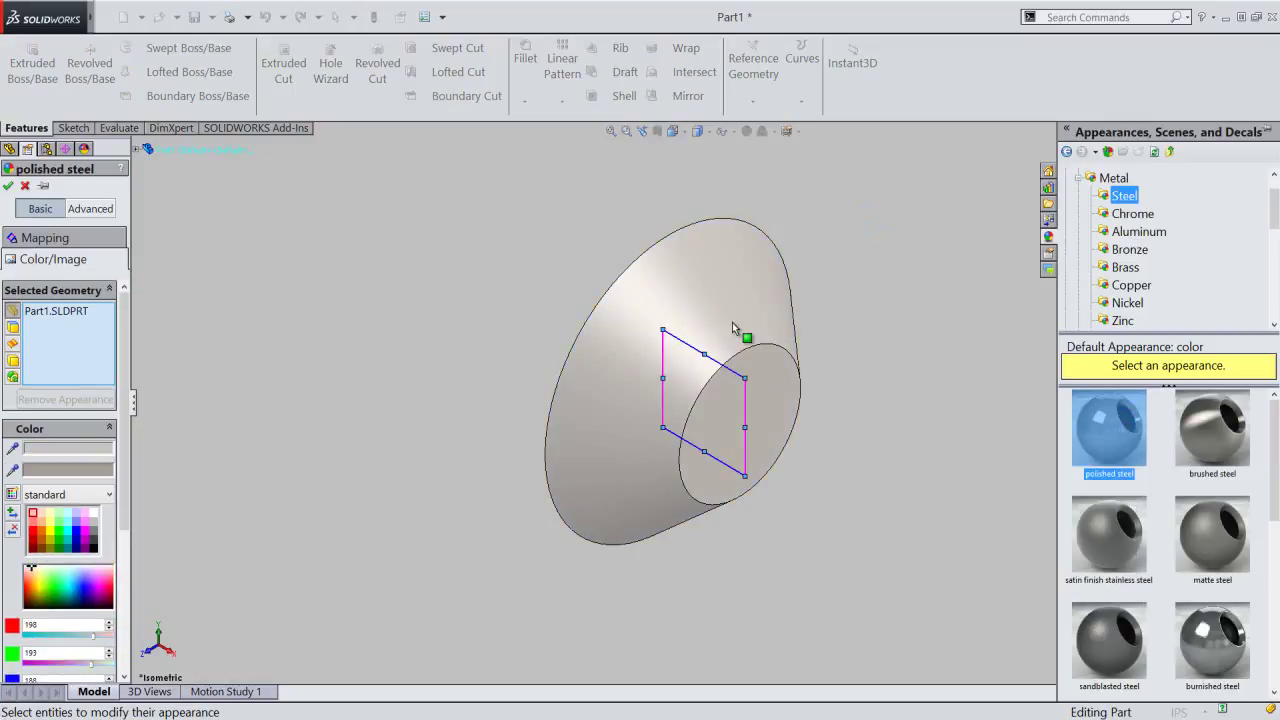
{"action": "left_click", "coordinate": [8, 186]}
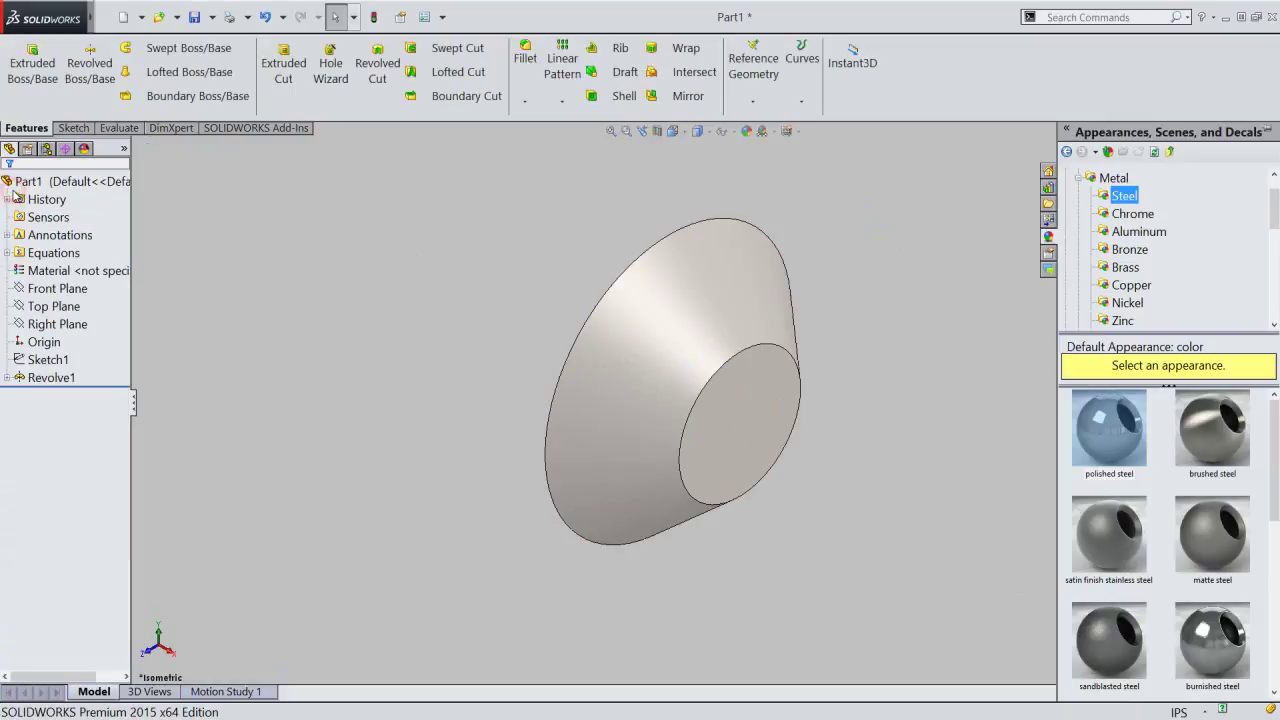
{"action": "left_click", "coordinate": [84, 148]}
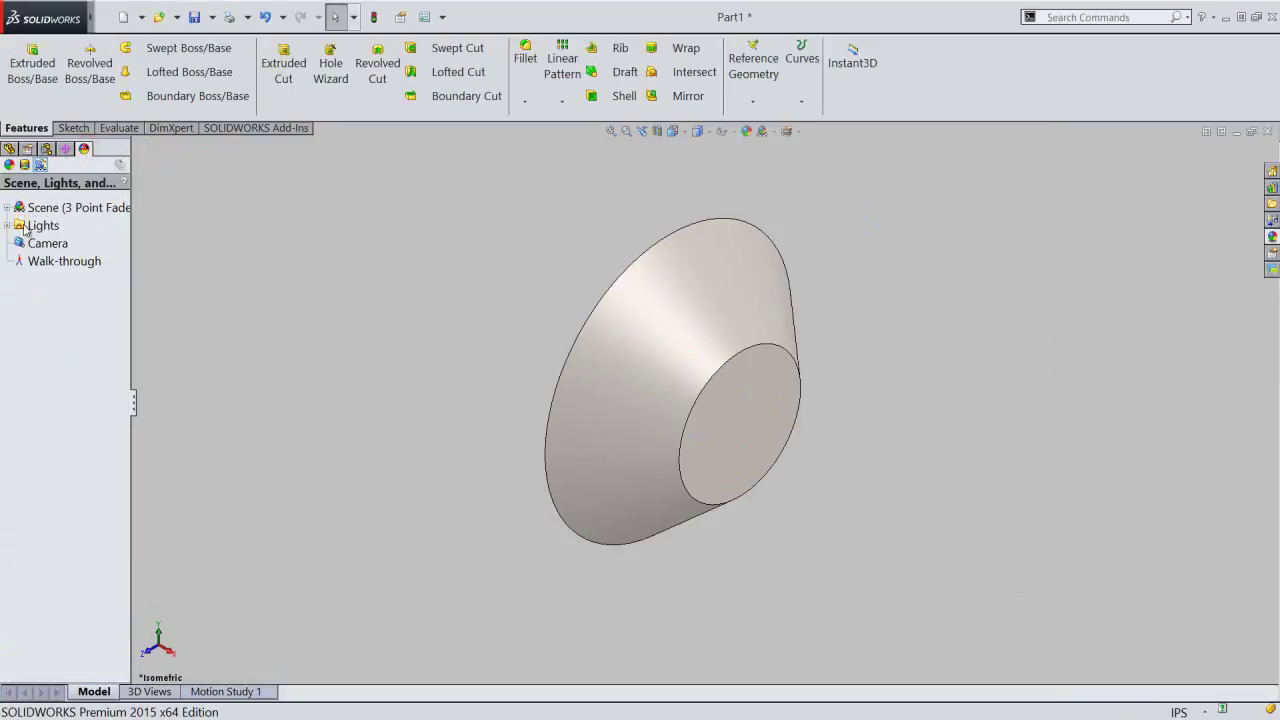
- Raise the Ambient light under Lights to 0.67 and return to the FeatureManager Design Tree
{"action": "left_click", "coordinate": [8, 226]}
{"action": "left_click", "coordinate": [57, 243]}
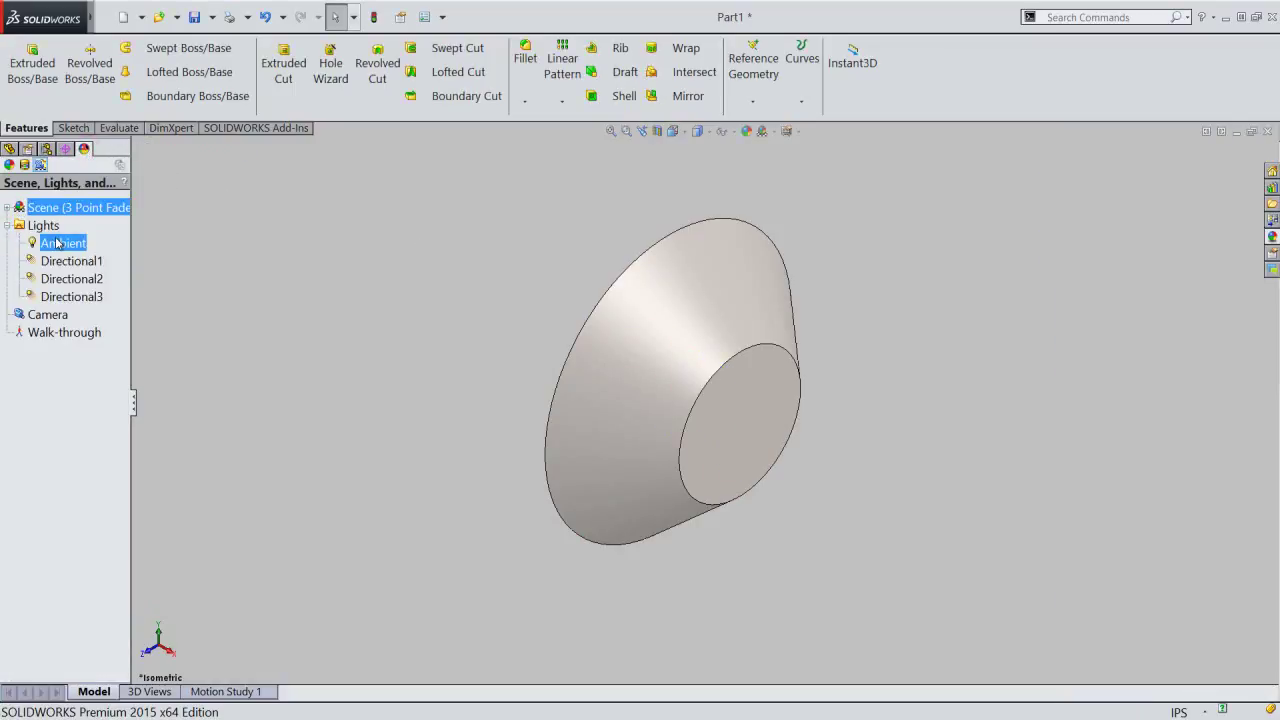
{"action": "double_click", "coordinate": [57, 243]}
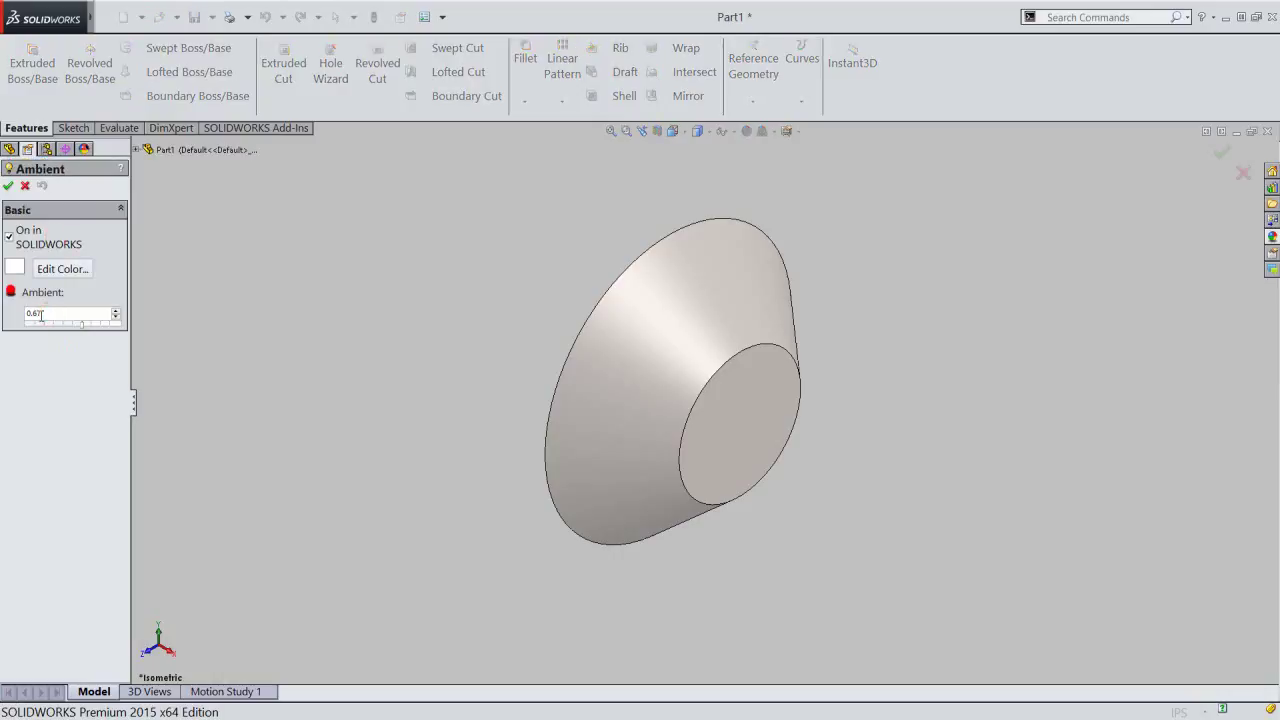
{"action": "scroll", "coordinate": [41, 314], "scroll_direction": "up", "scroll_amount": 1}
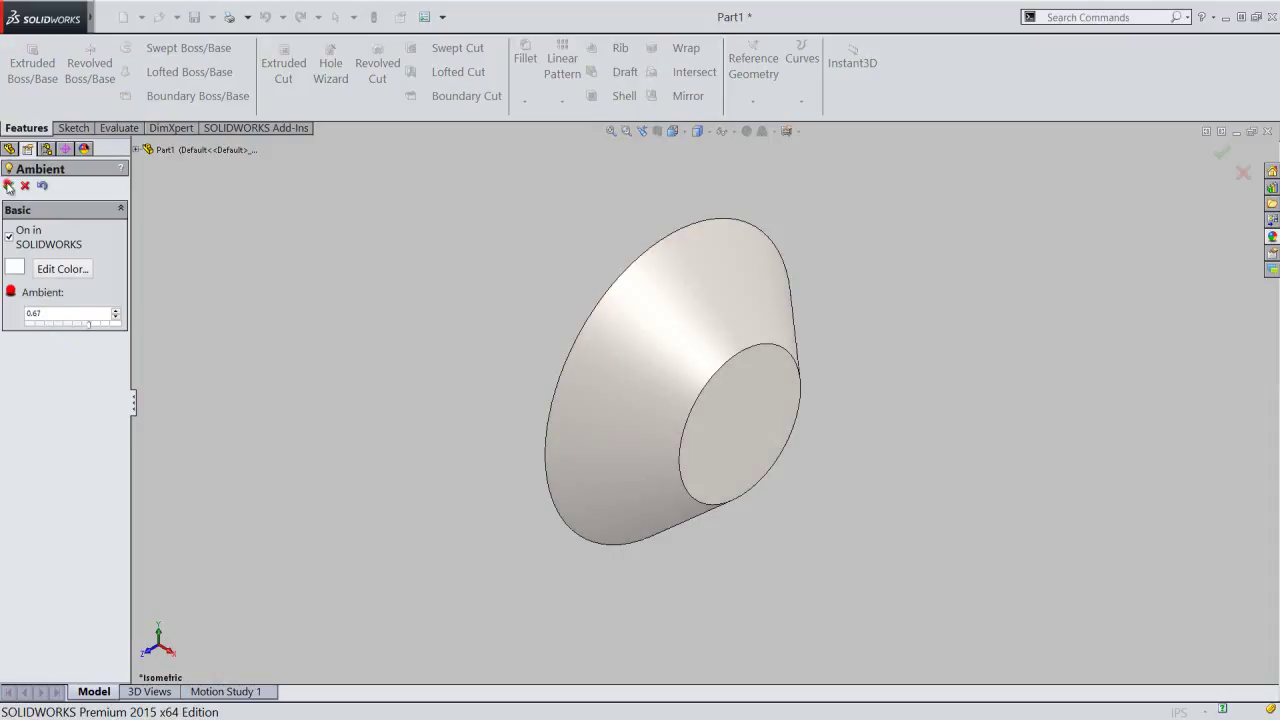
{"action": "left_click", "coordinate": [9, 186]}
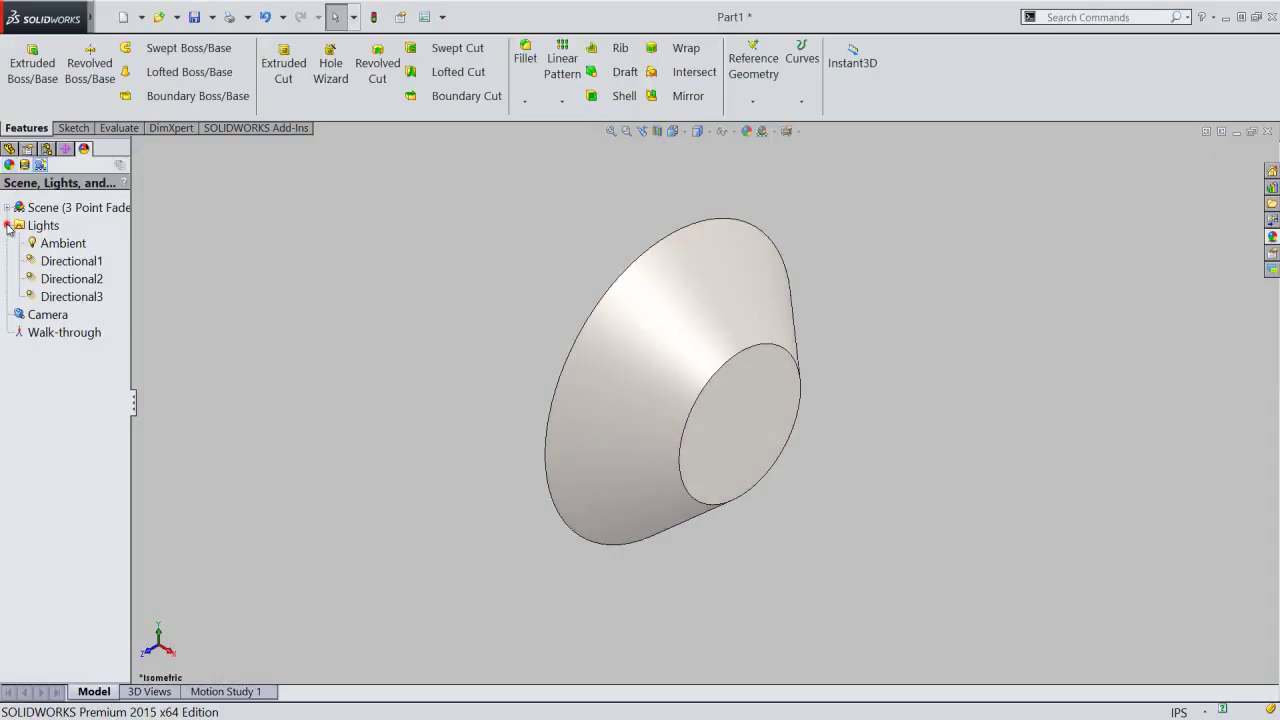
{"action": "left_click", "coordinate": [7, 226]}
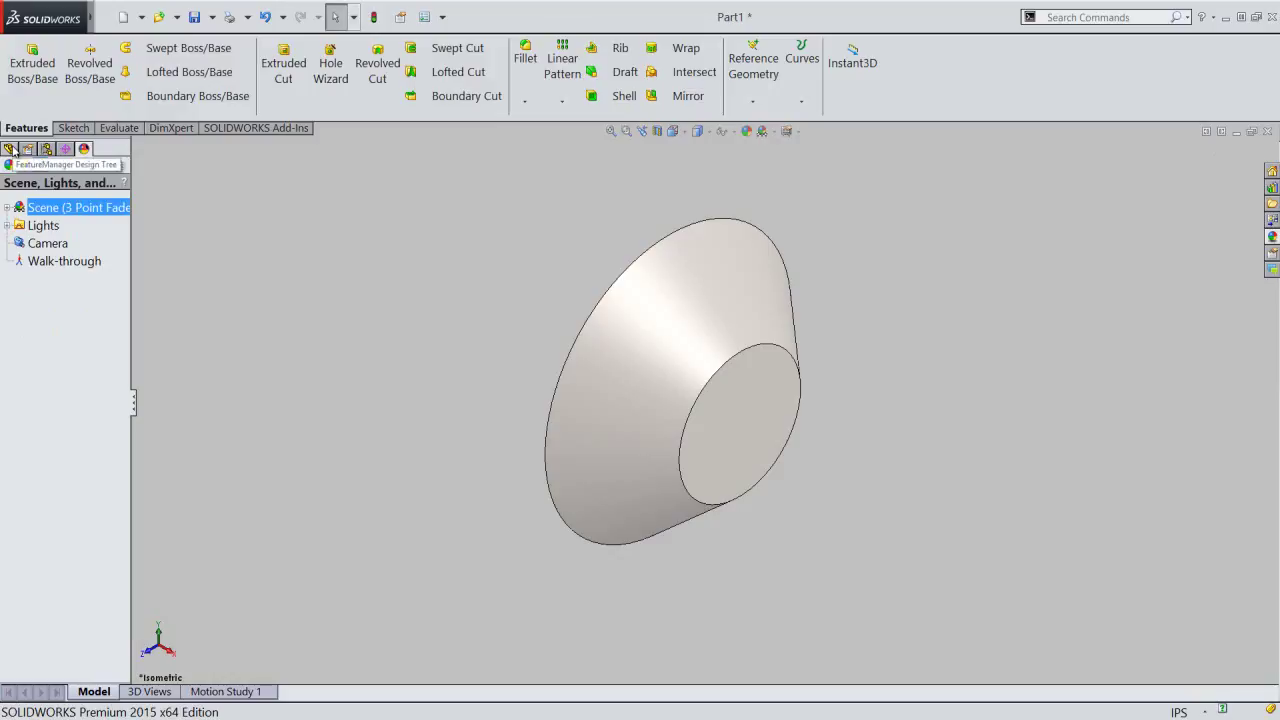
{"action": "left_click", "coordinate": [12, 150]}
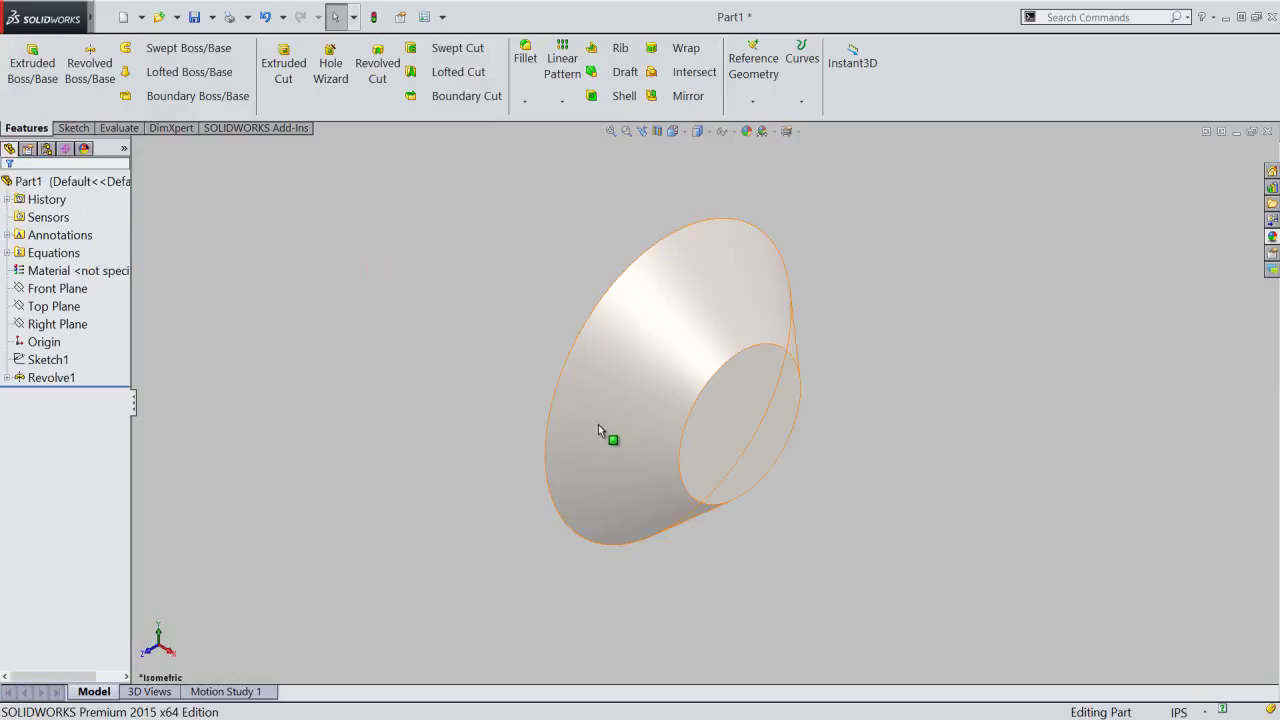
{"action": "middle_click_drag", "start_coordinate": [598, 425], "coordinate": [720, 437]}
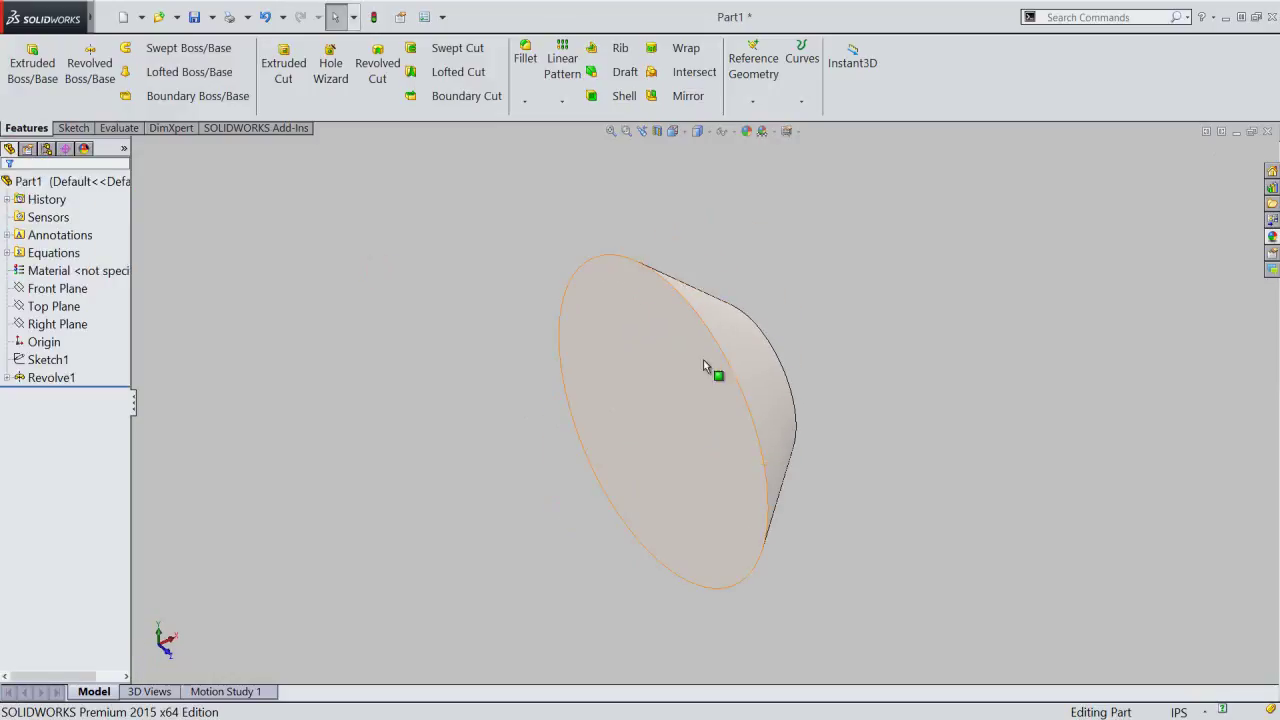
- Start saving Part1 and browse into the user folder in the Save As dialog
{"action": "left_click", "coordinate": [641, 131]}
{"action": "left_click", "coordinate": [375, 22]}
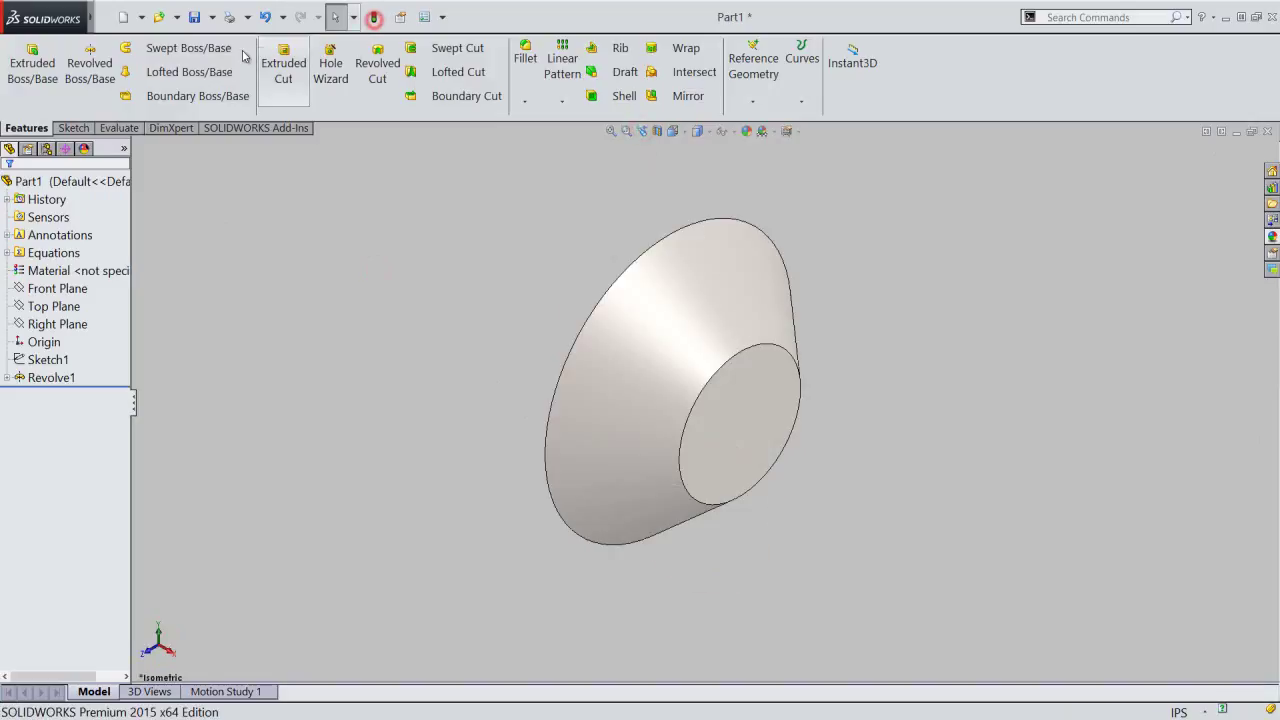
{"action": "left_click", "coordinate": [196, 18]}
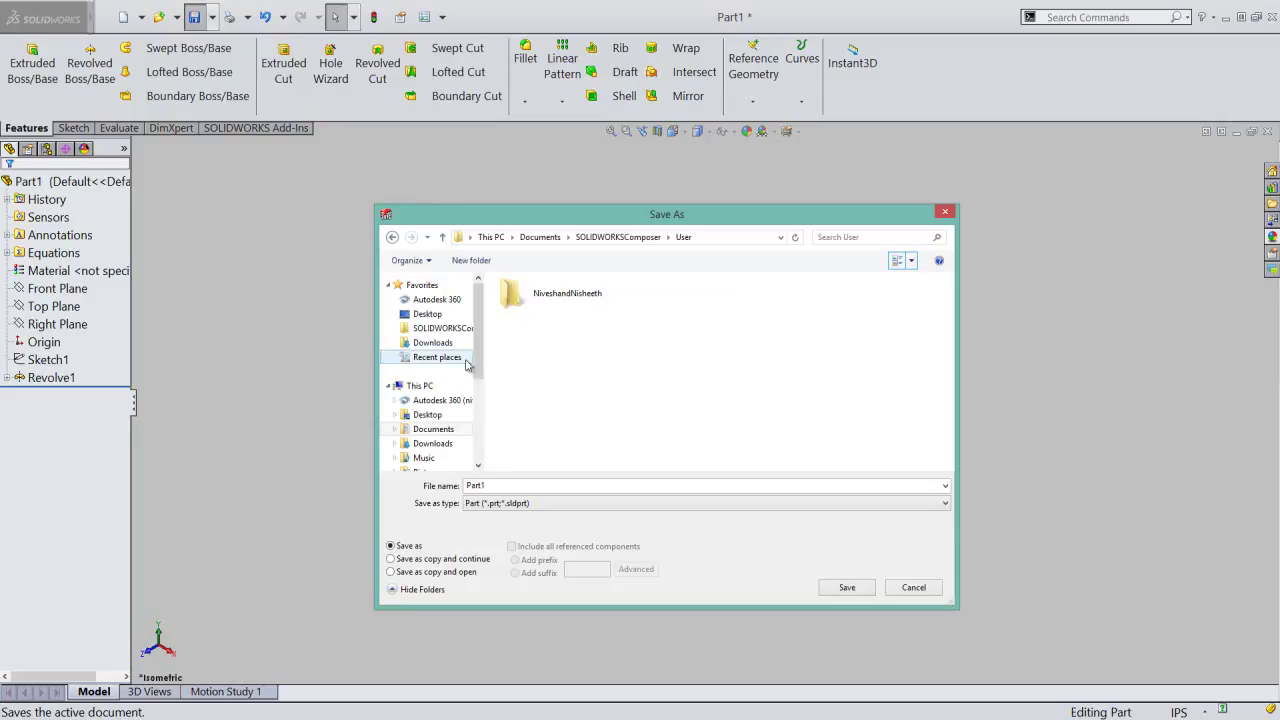
{"action": "left_click", "coordinate": [565, 300]}
{"action": "right_click", "coordinate": [564, 296]}
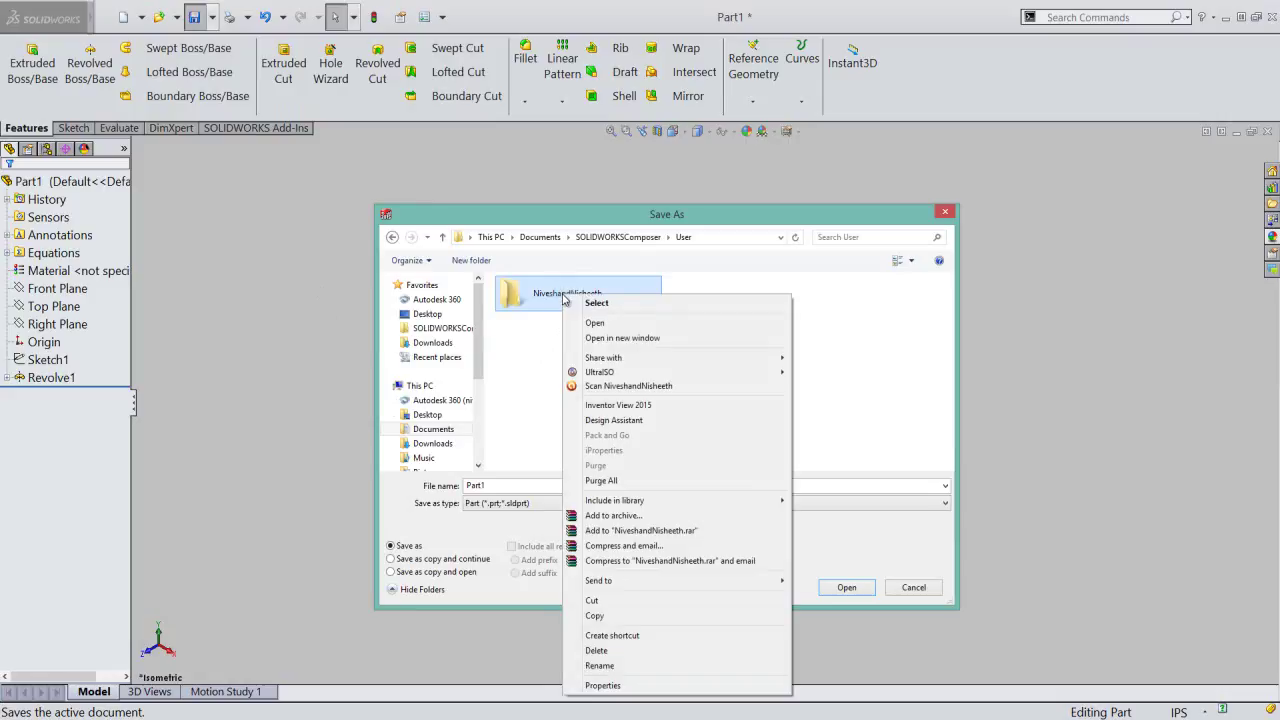
{"action": "left_click", "coordinate": [610, 323]}
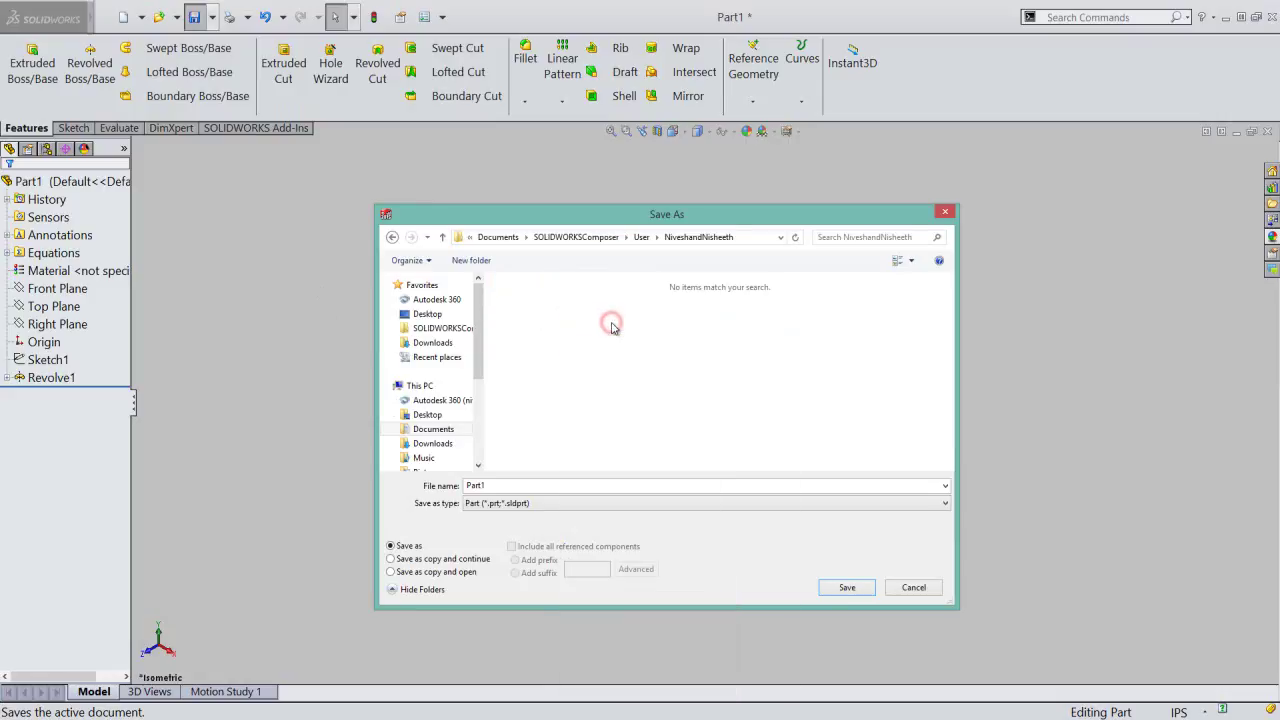
- Create a 'Wood Screw by Helix Curve' folder and save Part1 inside it
{"action": "left_click", "coordinate": [471, 260]}
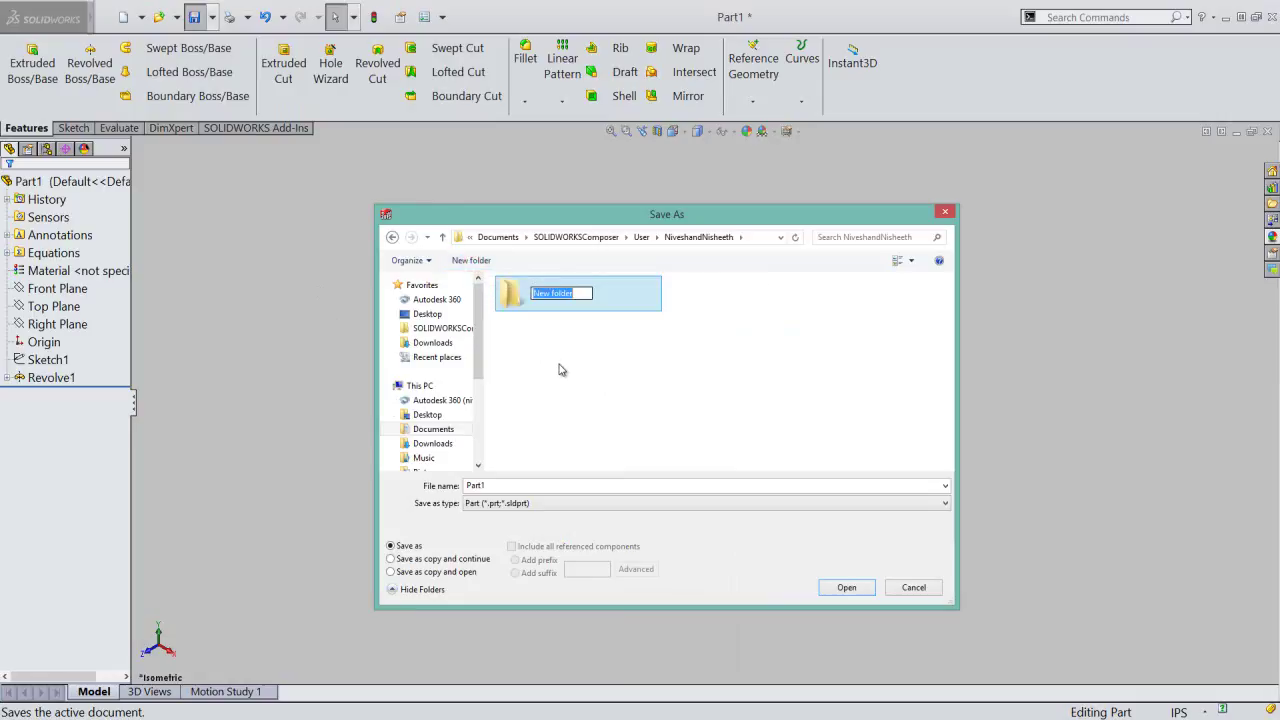
{"action": "type", "text": "W"}
{"action": "type", "text": "ood Screw"}
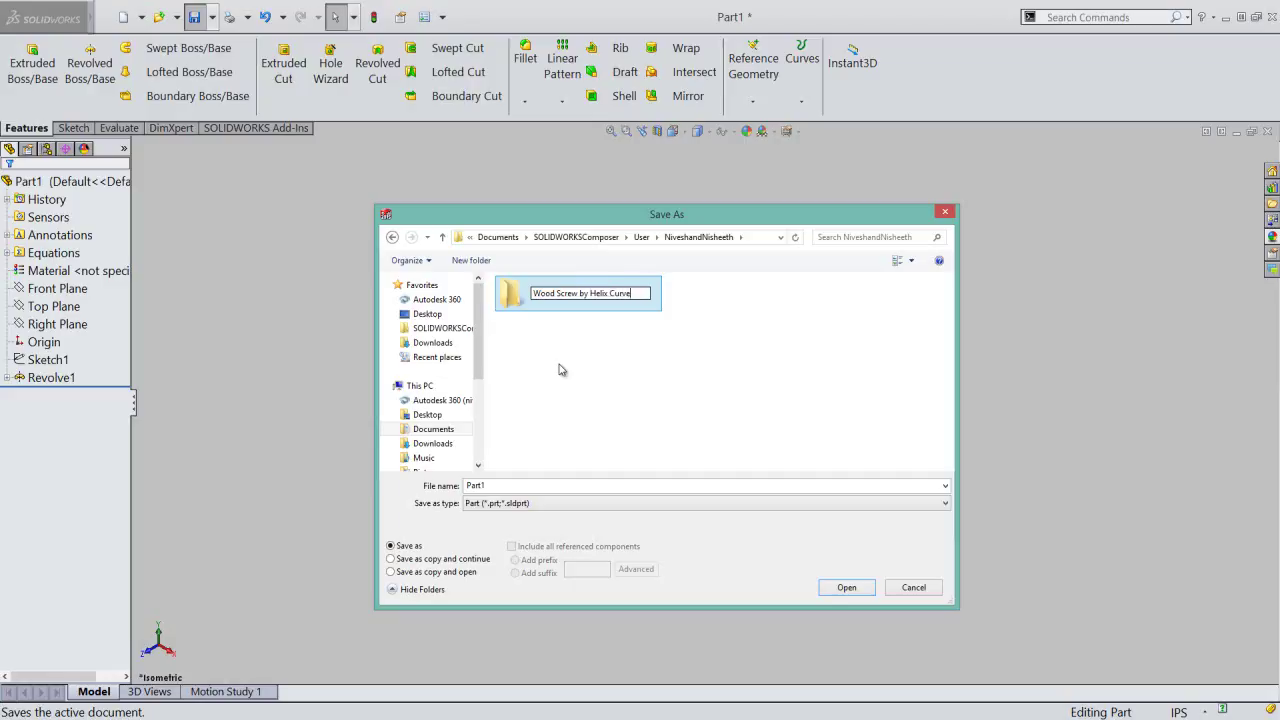
{"action": "left_click", "coordinate": [560, 370]}
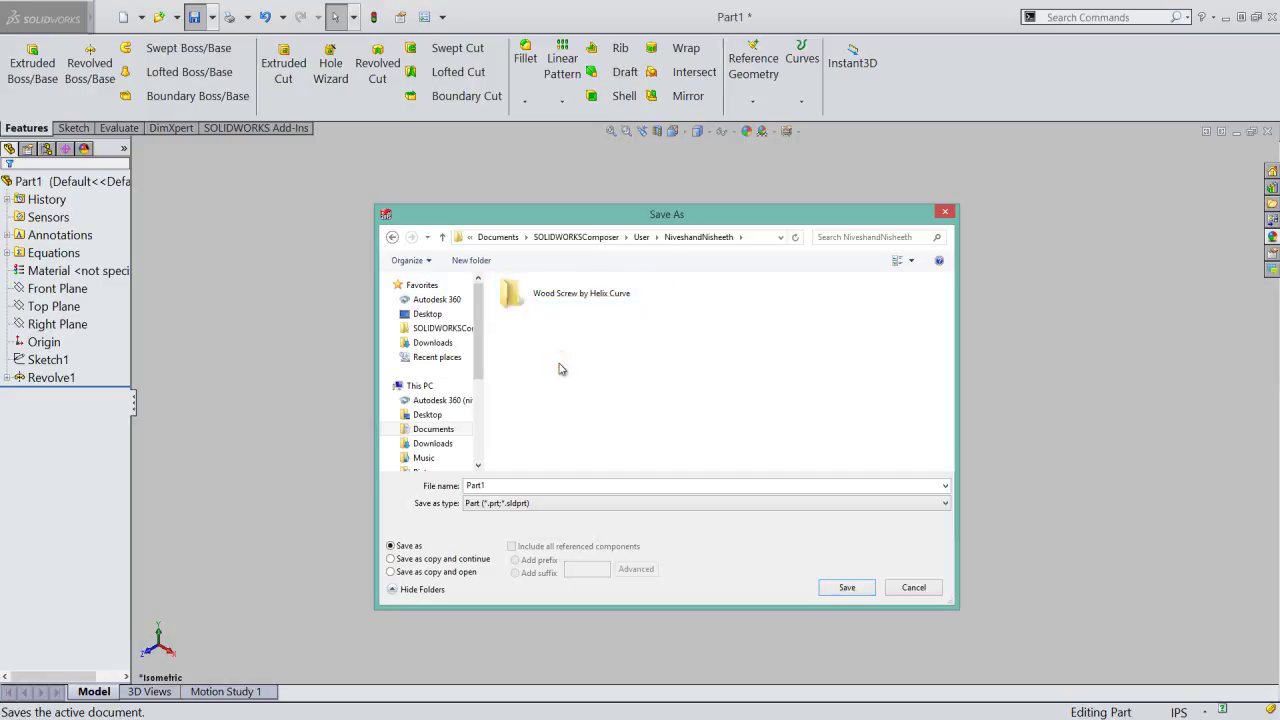
{"action": "double_click", "coordinate": [556, 300]}
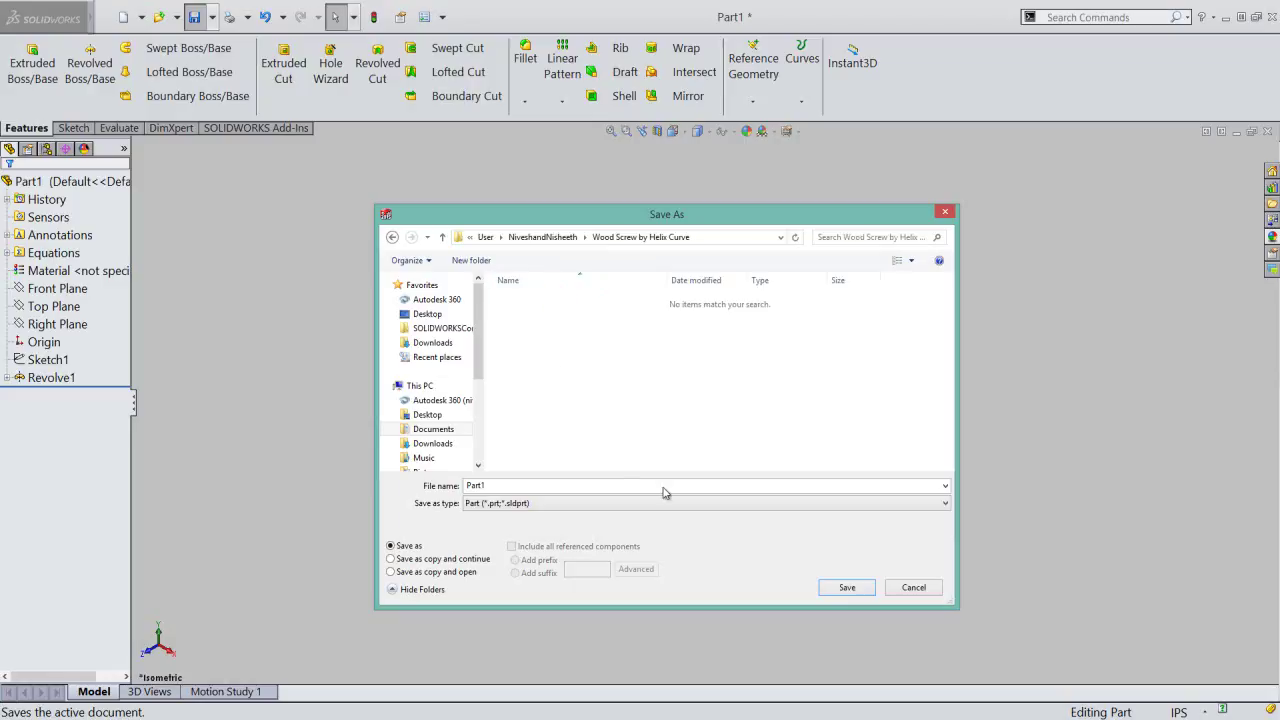
{"action": "left_click", "coordinate": [846, 590]}
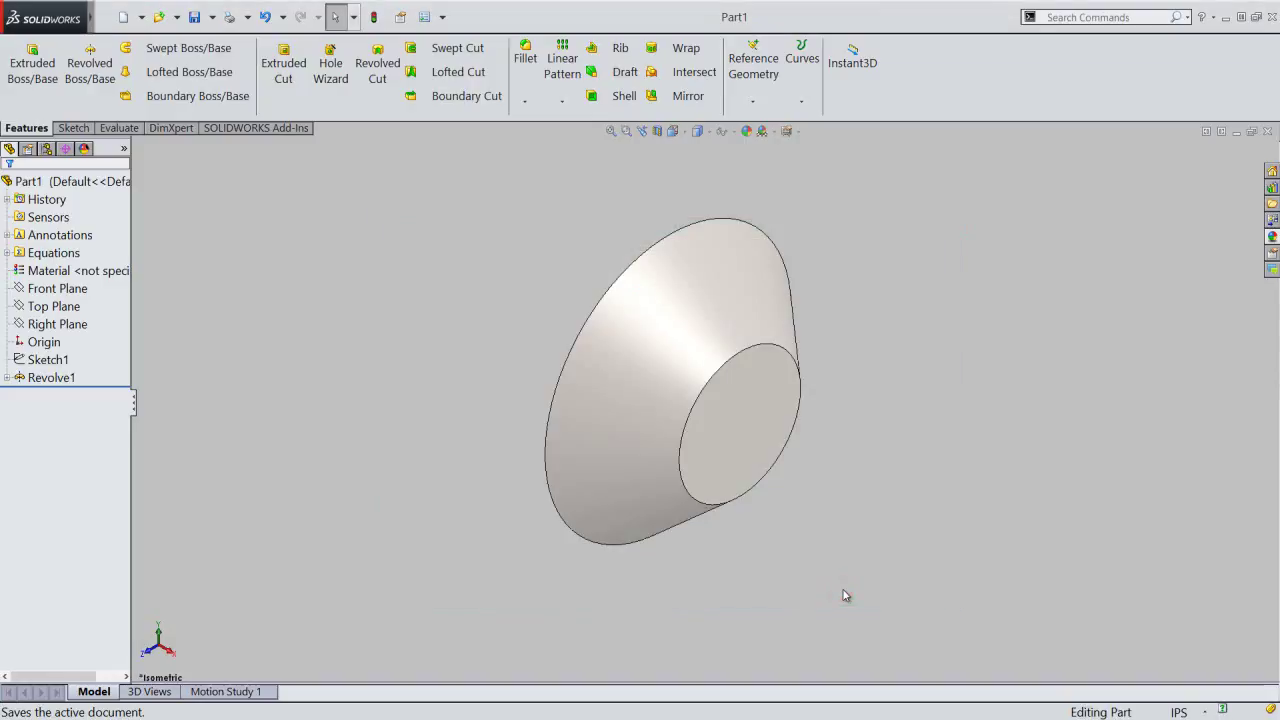
- Turn the view to face the cone's large end and unhide Sketch1 from the tree
{"action": "left_click", "coordinate": [808, 602]}
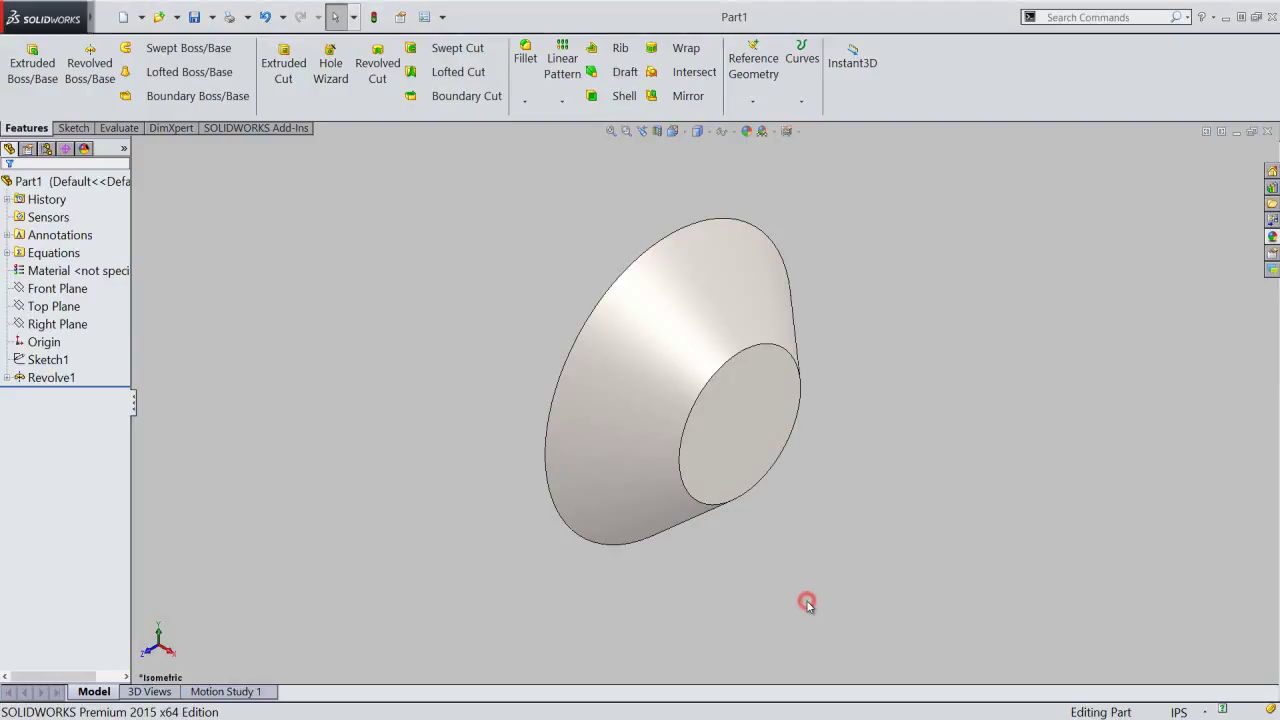
{"action": "left_click", "coordinate": [674, 131]}
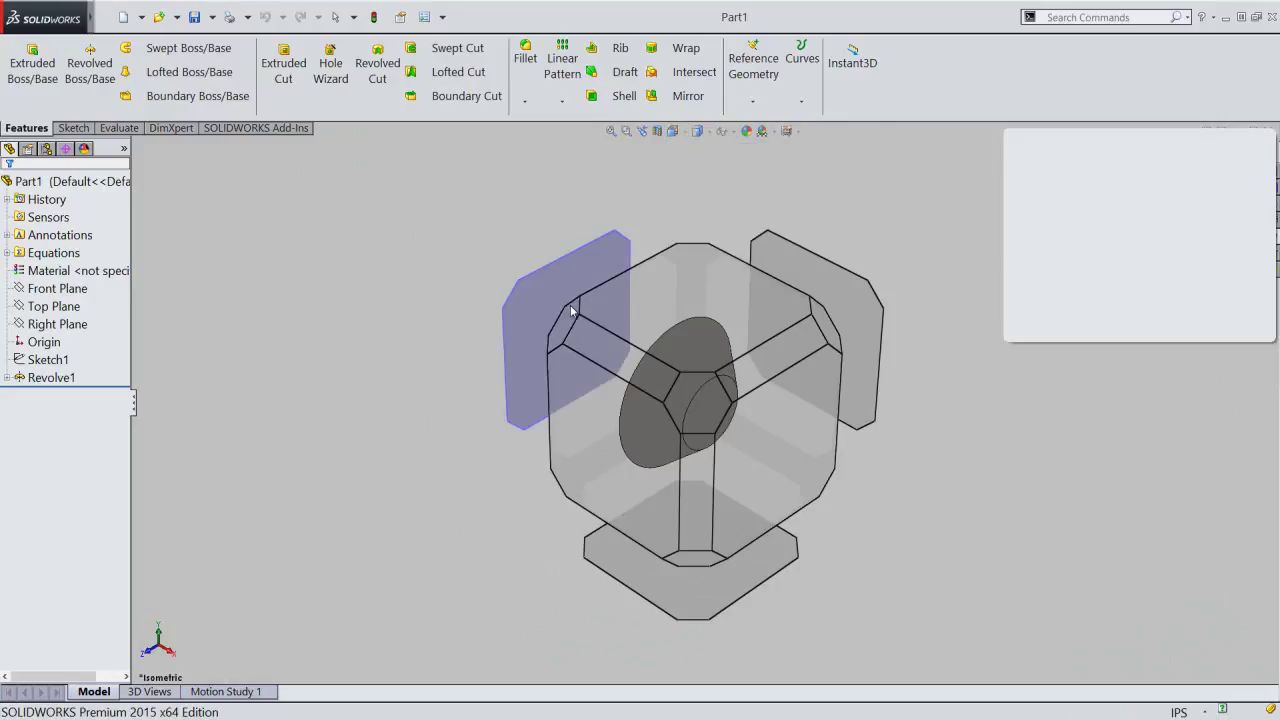
{"action": "left_click", "coordinate": [561, 333]}
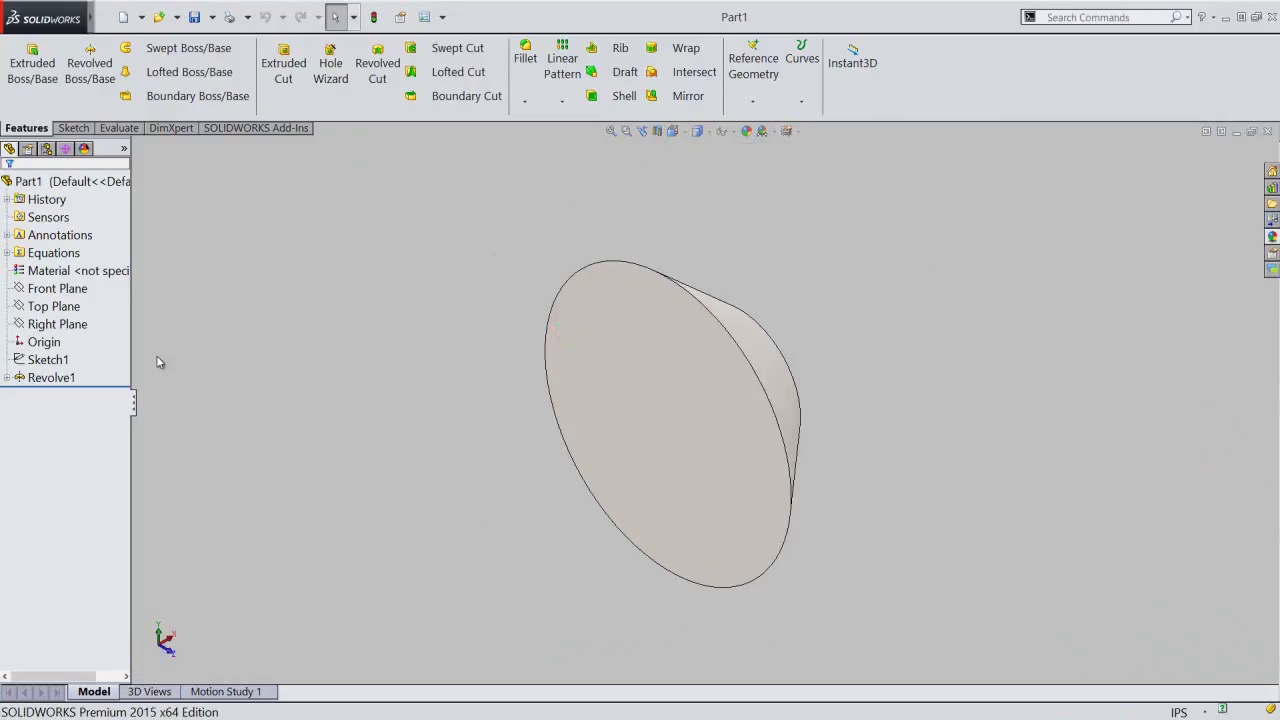
{"action": "left_click", "coordinate": [32, 362]}
{"action": "left_click", "coordinate": [44, 366]}
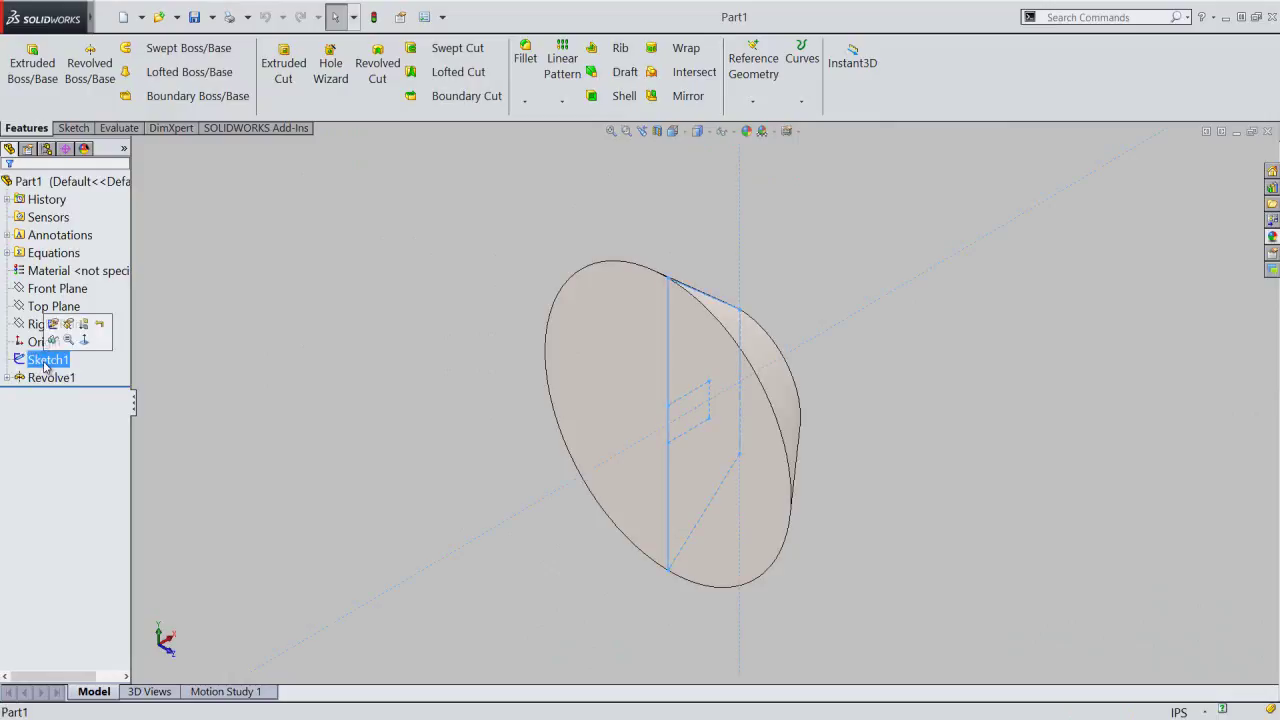
{"action": "left_click", "coordinate": [54, 341]}
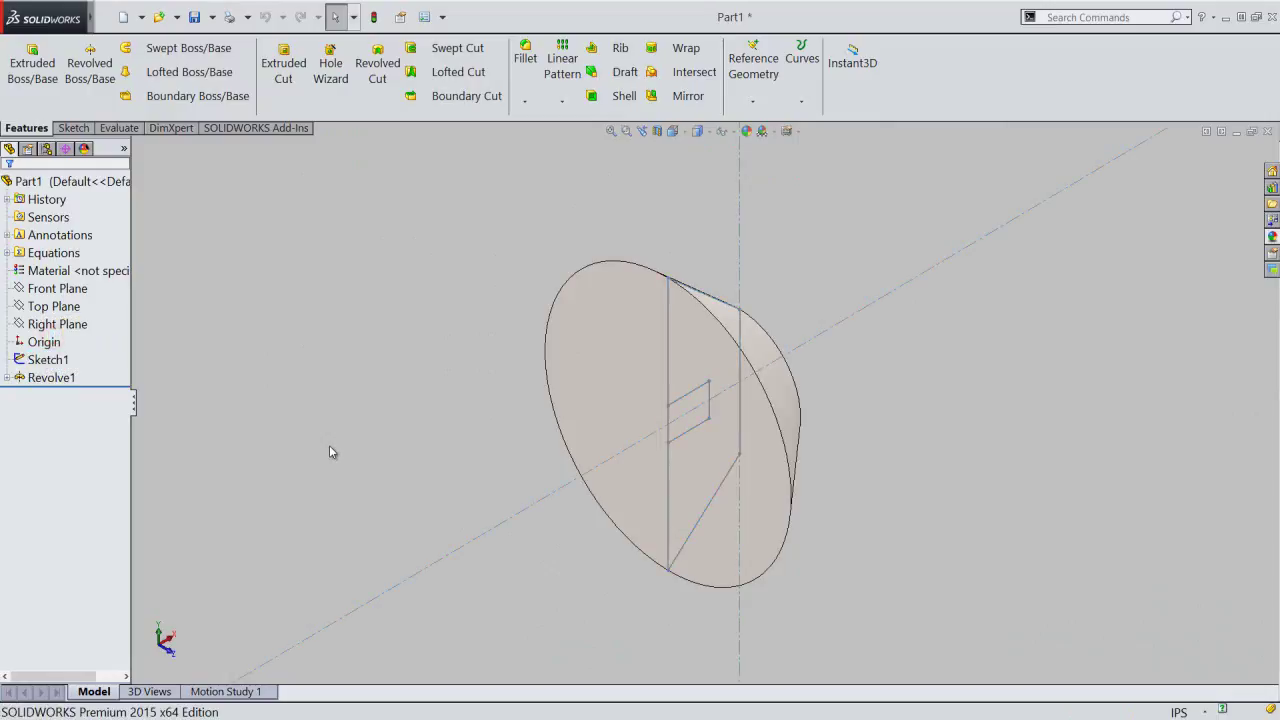
{"action": "left_click", "coordinate": [329, 445]}
- Extrude-cut the slot rectangle Through All in both directions across the head
{"action": "left_click", "coordinate": [285, 81]}
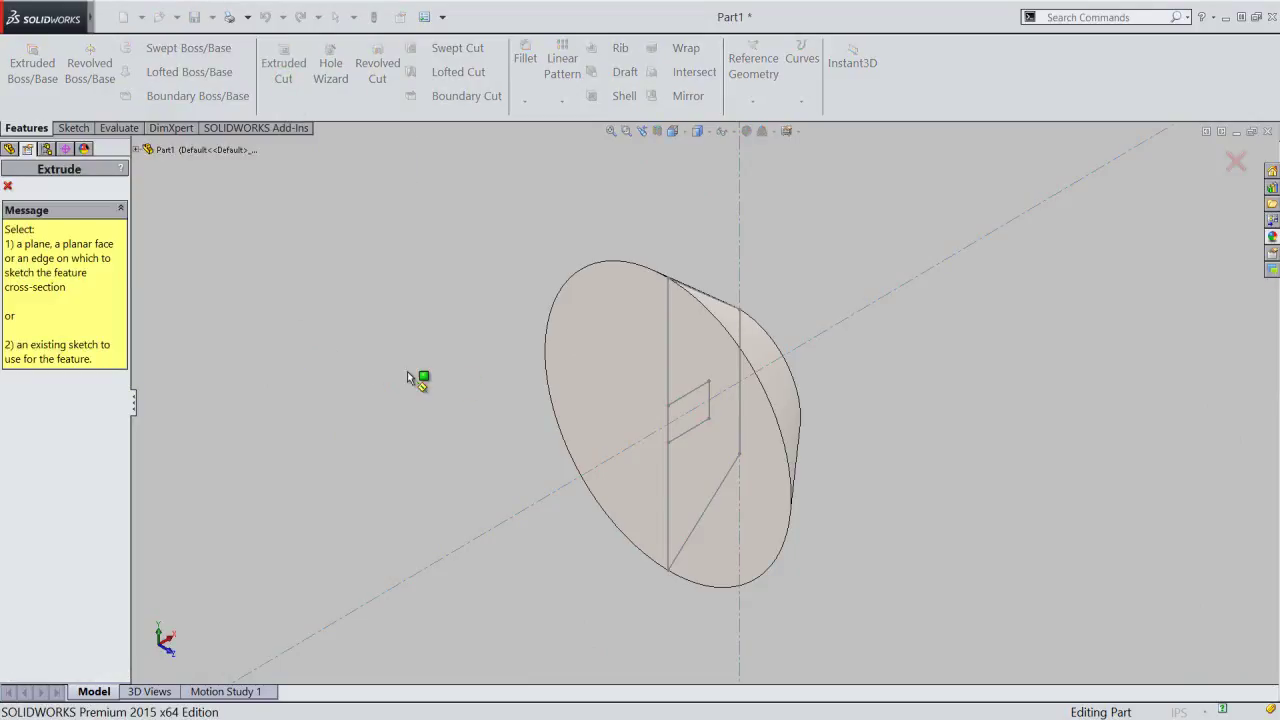
{"action": "left_click", "coordinate": [685, 398]}
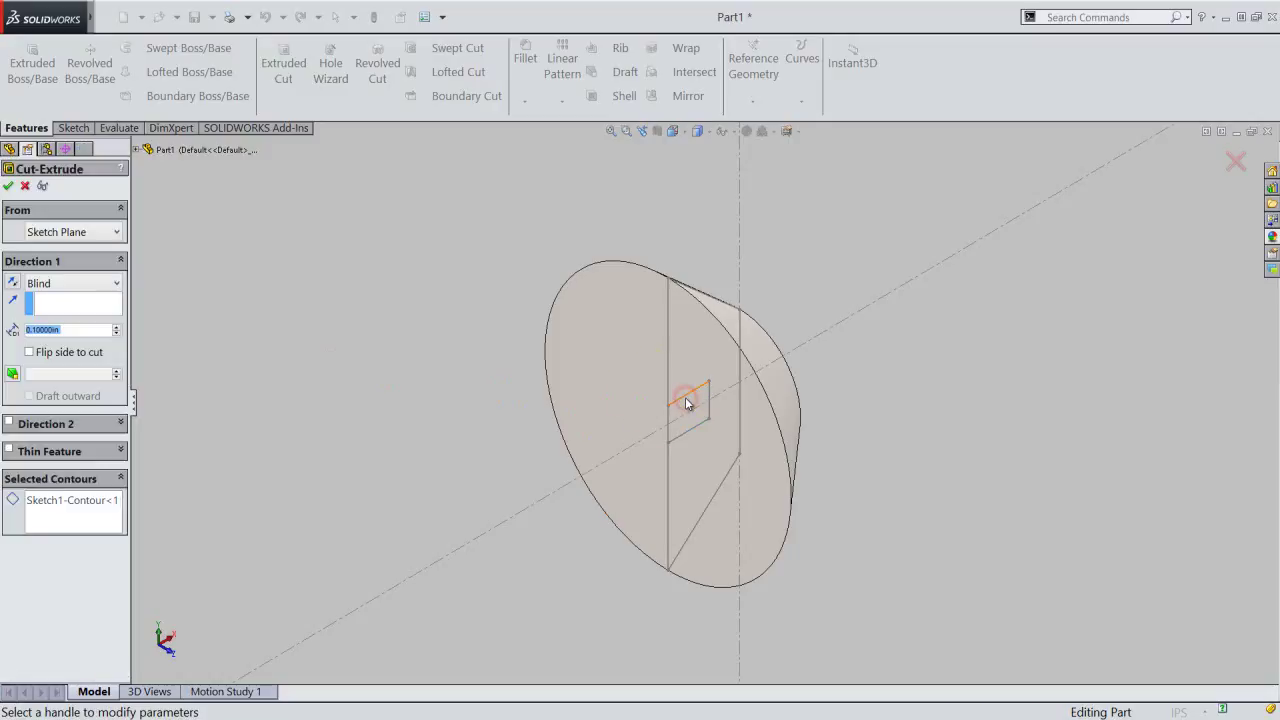
{"action": "right_click", "coordinate": [421, 304]}
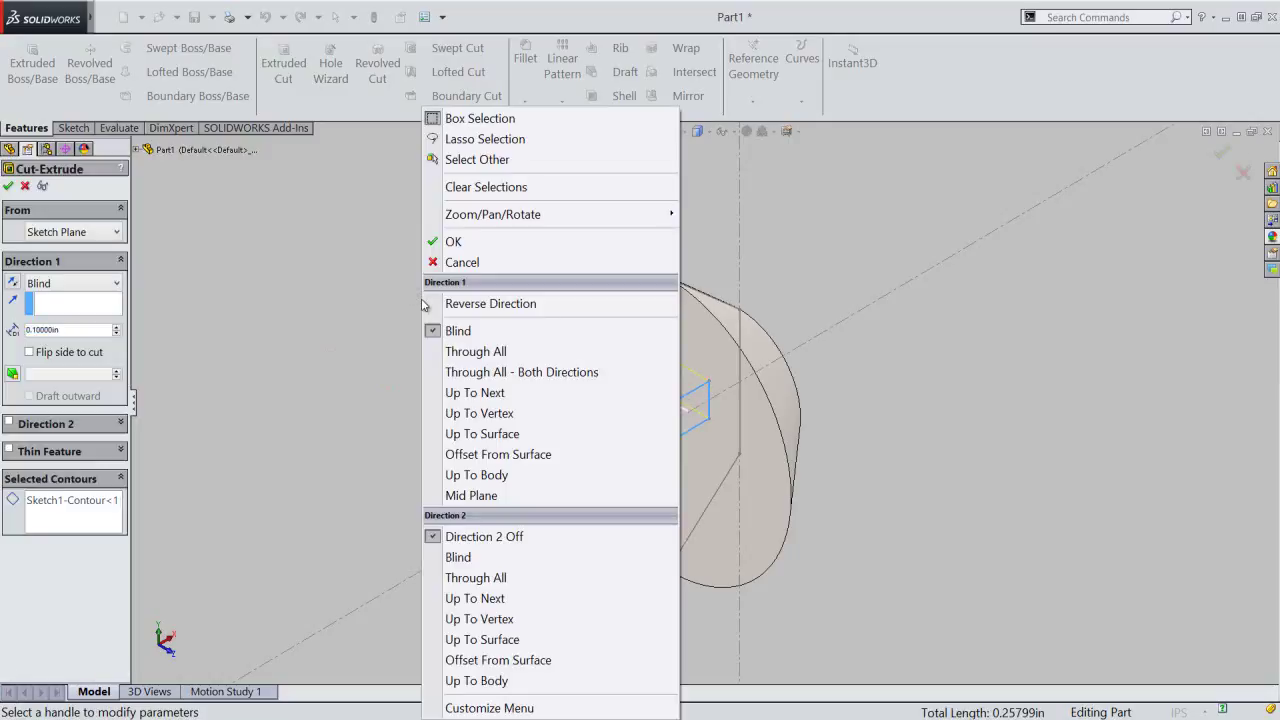
{"action": "left_click", "coordinate": [507, 374]}
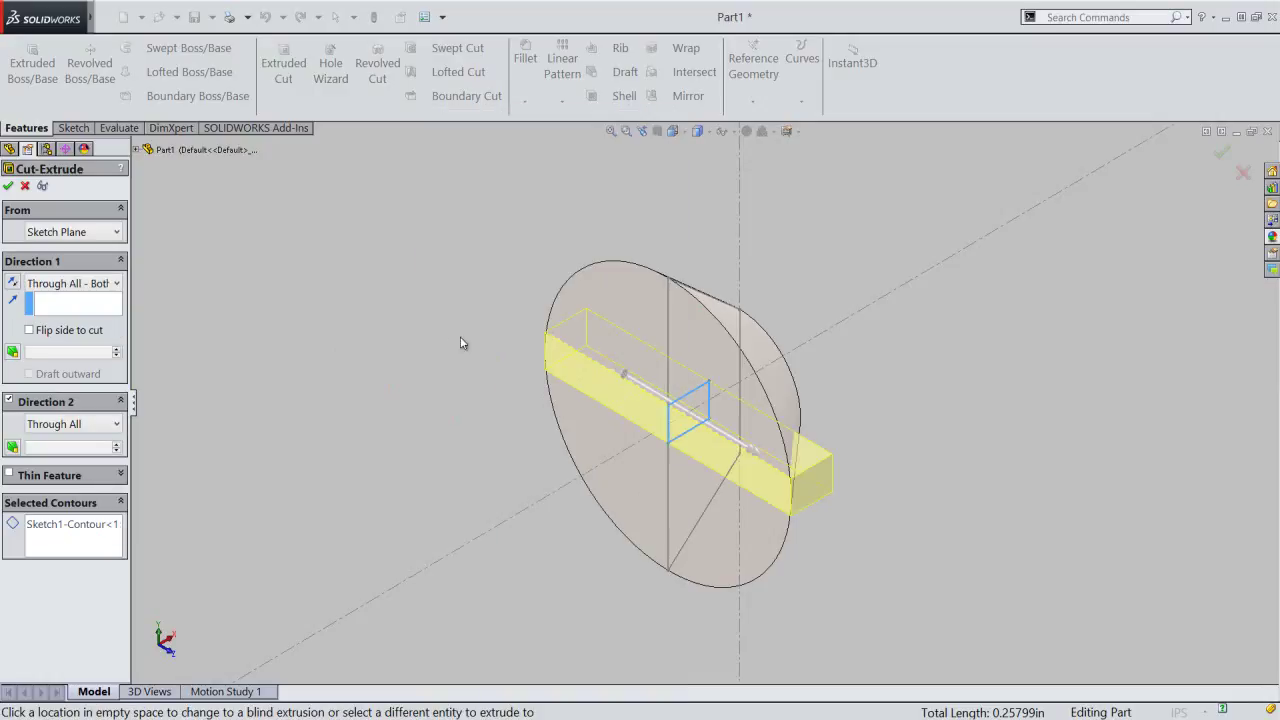
{"action": "right_click", "coordinate": [388, 287]}
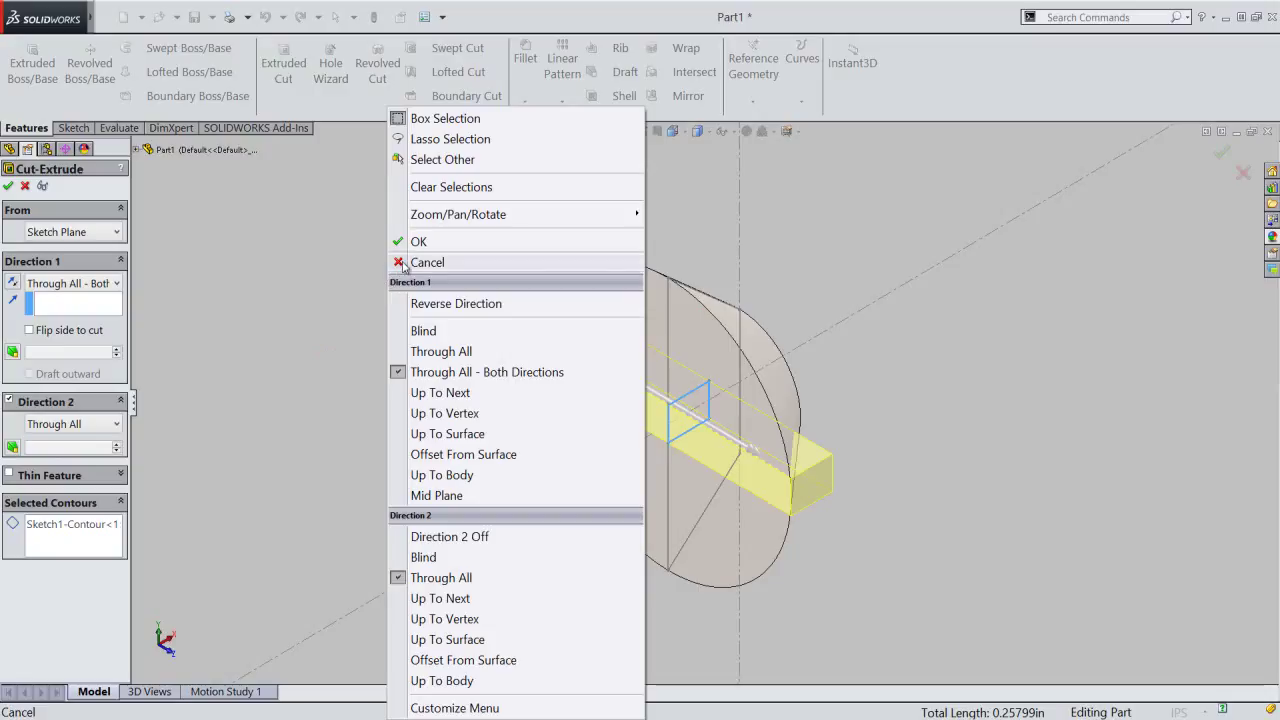
{"action": "left_click", "coordinate": [432, 247]}
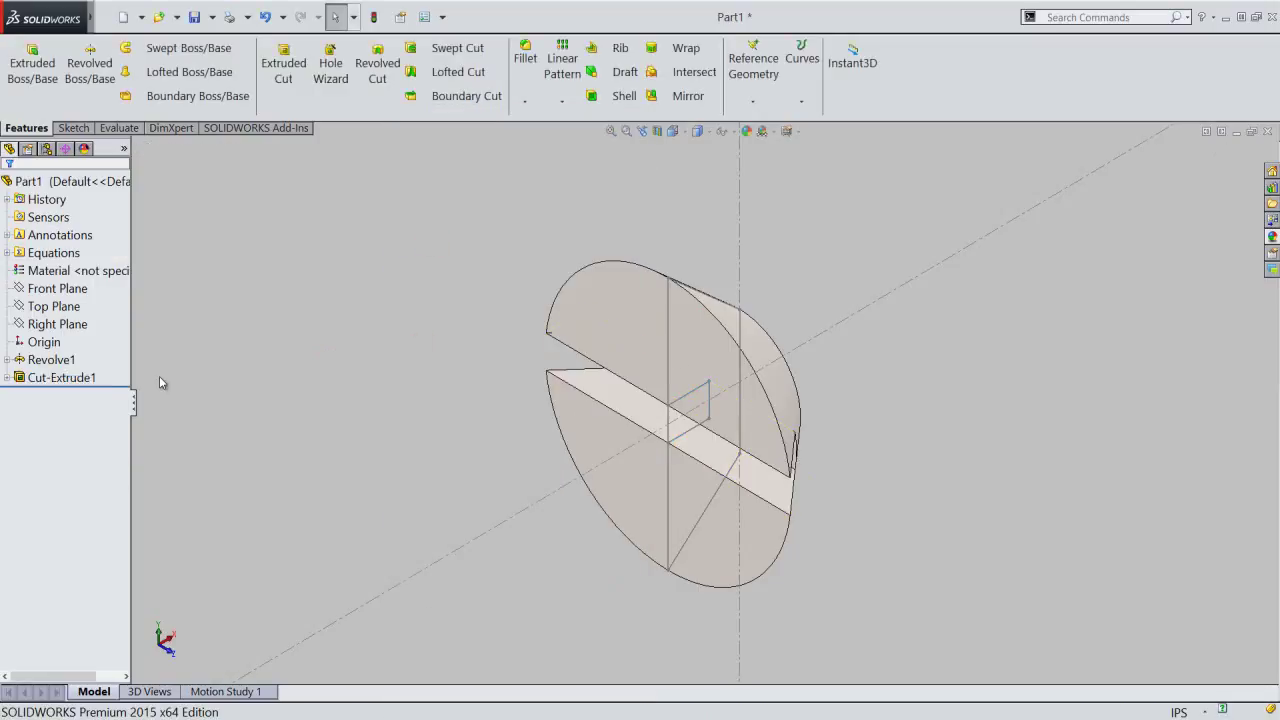
- Hide the slot cut's sketch and collapse Cut-Extrude1 in the tree
{"action": "left_click", "coordinate": [7, 378]}
{"action": "left_click", "coordinate": [56, 396]}
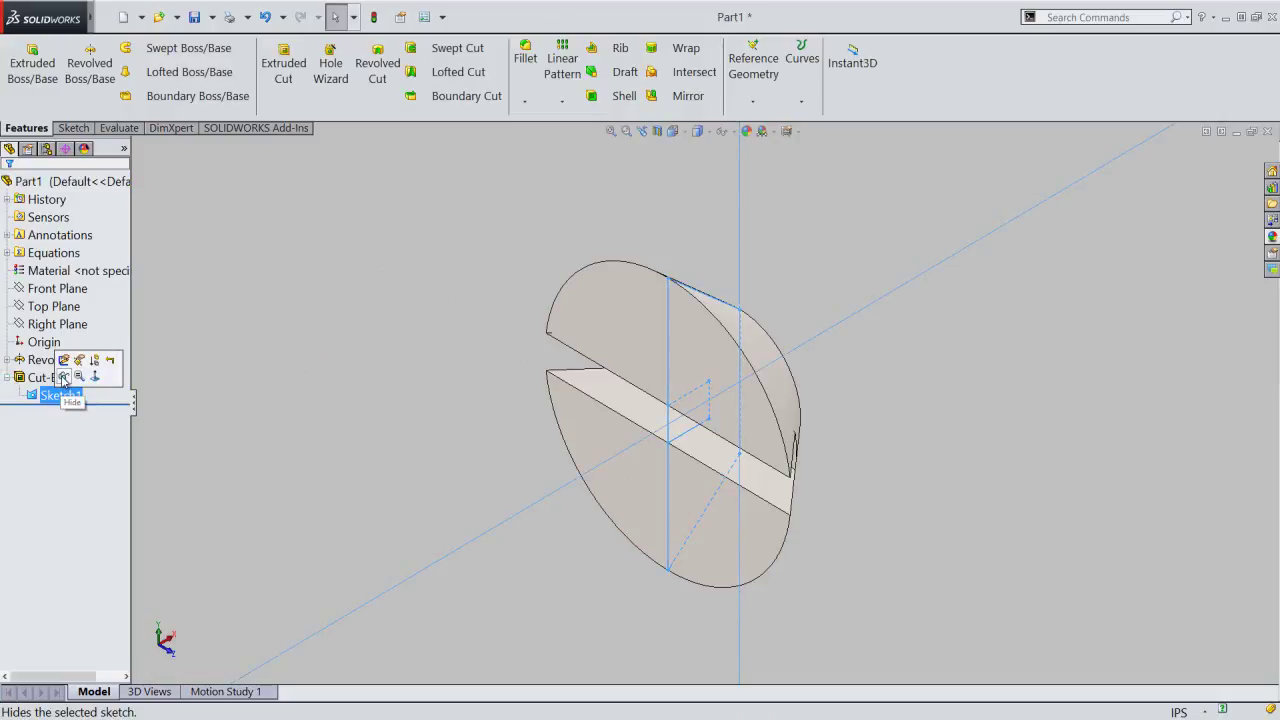
{"action": "left_click", "coordinate": [63, 377]}
{"action": "left_click", "coordinate": [8, 379]}
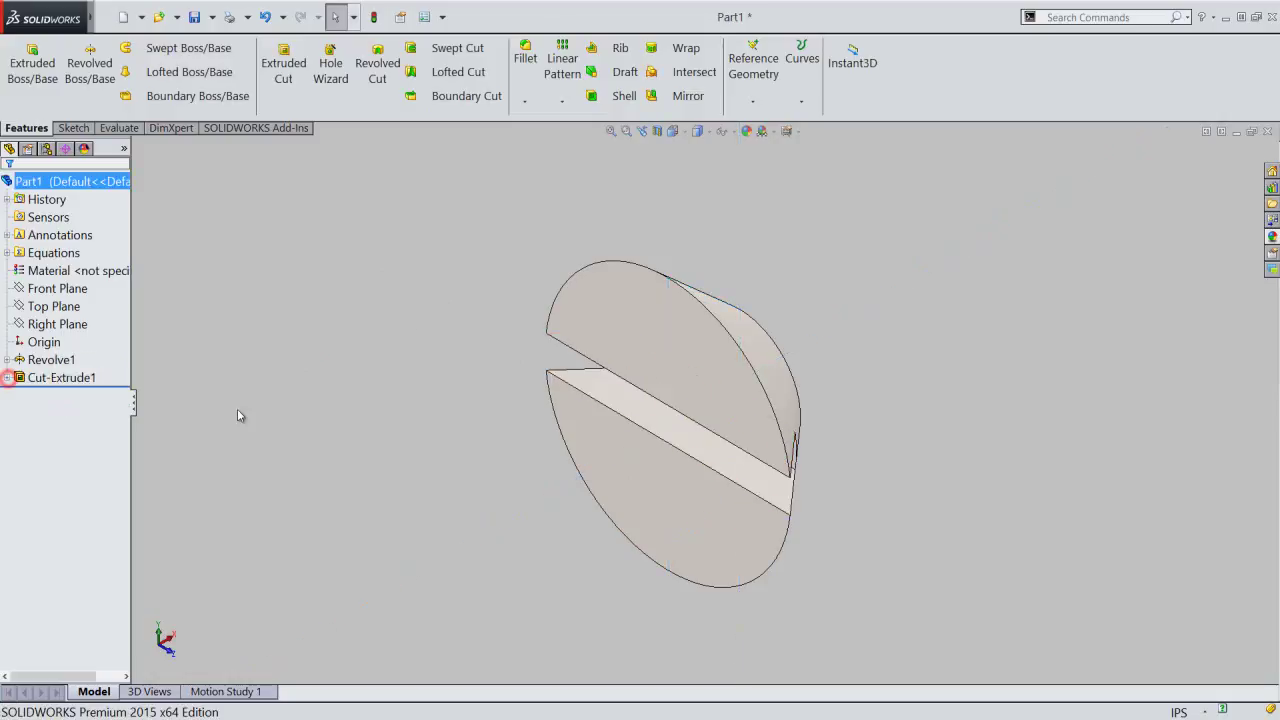
{"action": "left_click", "coordinate": [261, 415]}
- Rotate to inspect the slot, go back to the previous view, and save Part1
{"action": "mouse_move", "coordinate": [654, 506]}
{"action": "middle_mouse_down"}
{"action": "mouse_move", "coordinate": [634, 443]}
{"action": "mouse_move", "coordinate": [638, 377]}
{"action": "middle_mouse_up"}
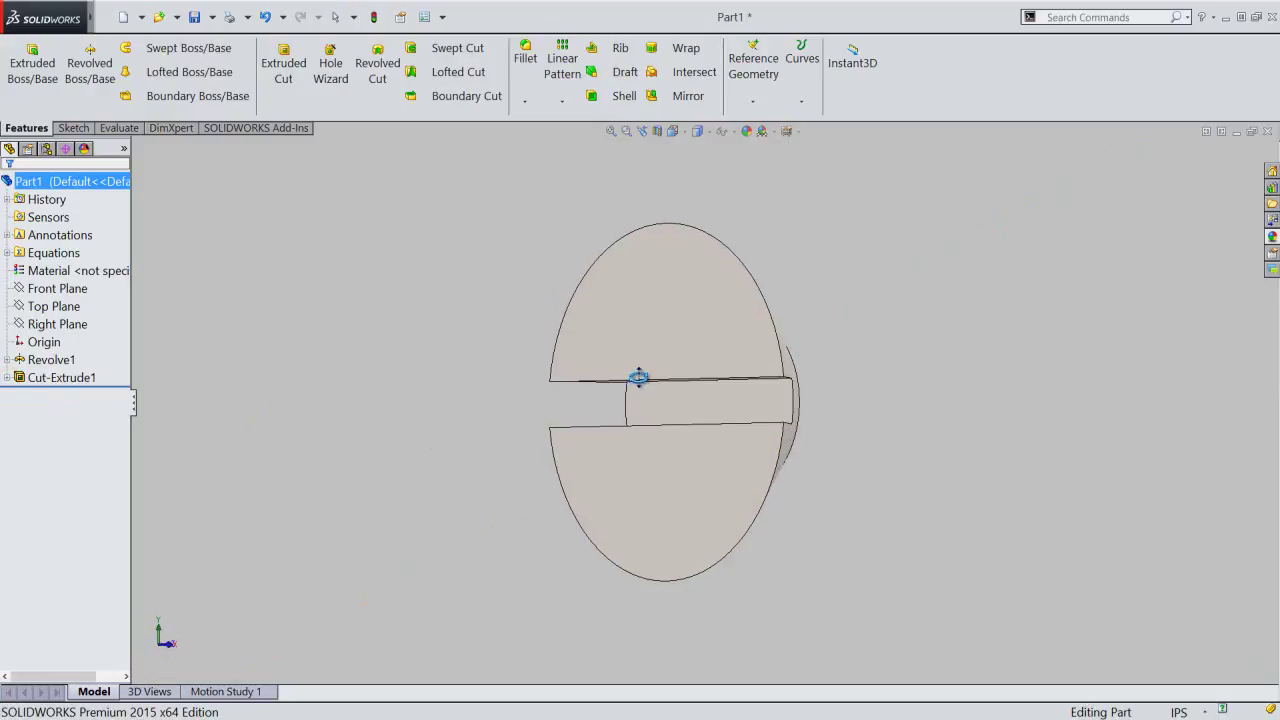
{"action": "left_click", "coordinate": [642, 131]}
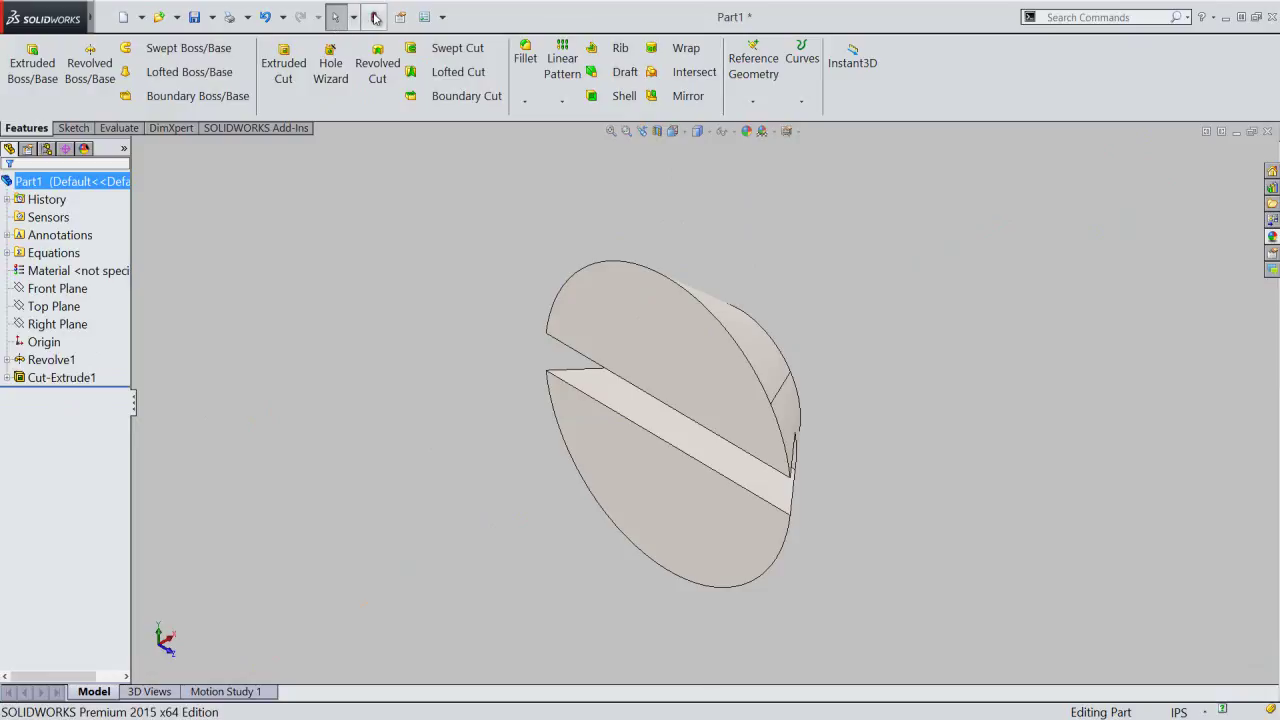
{"action": "left_click", "coordinate": [195, 20]}
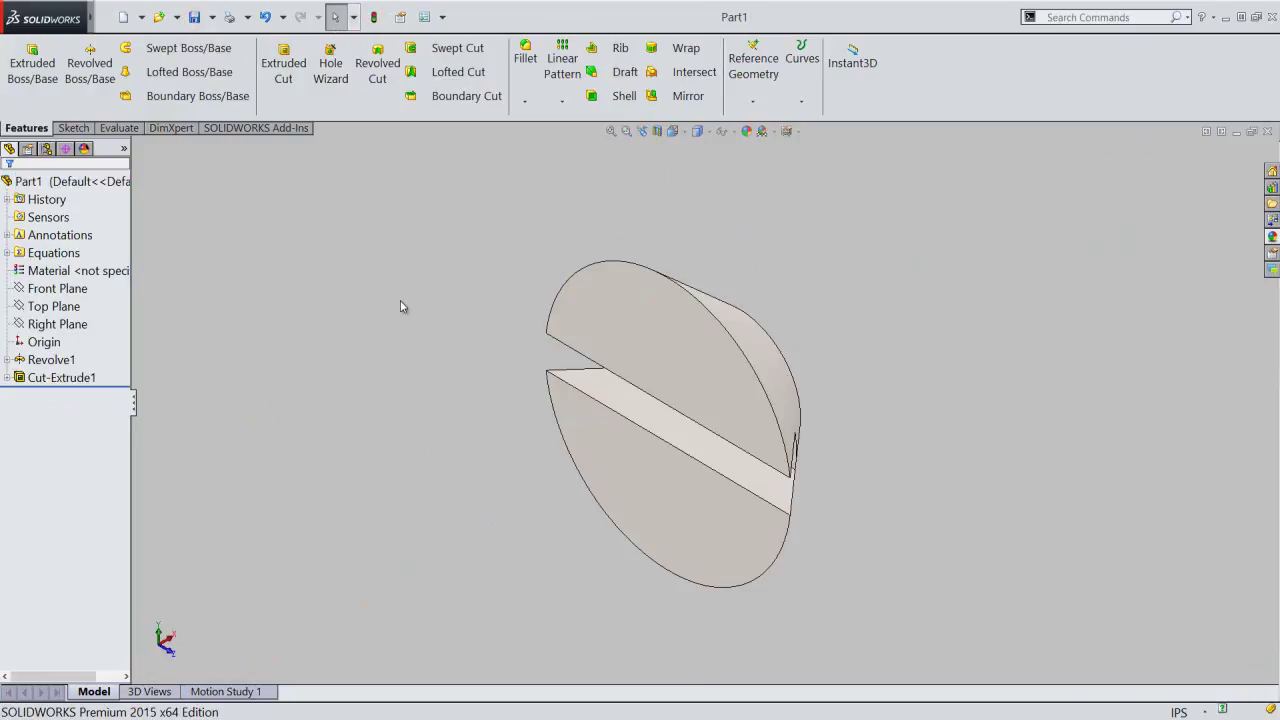
- Switch to the Isometric orientation and zoom out on the screw head
{"action": "left_click", "coordinate": [672, 131]}
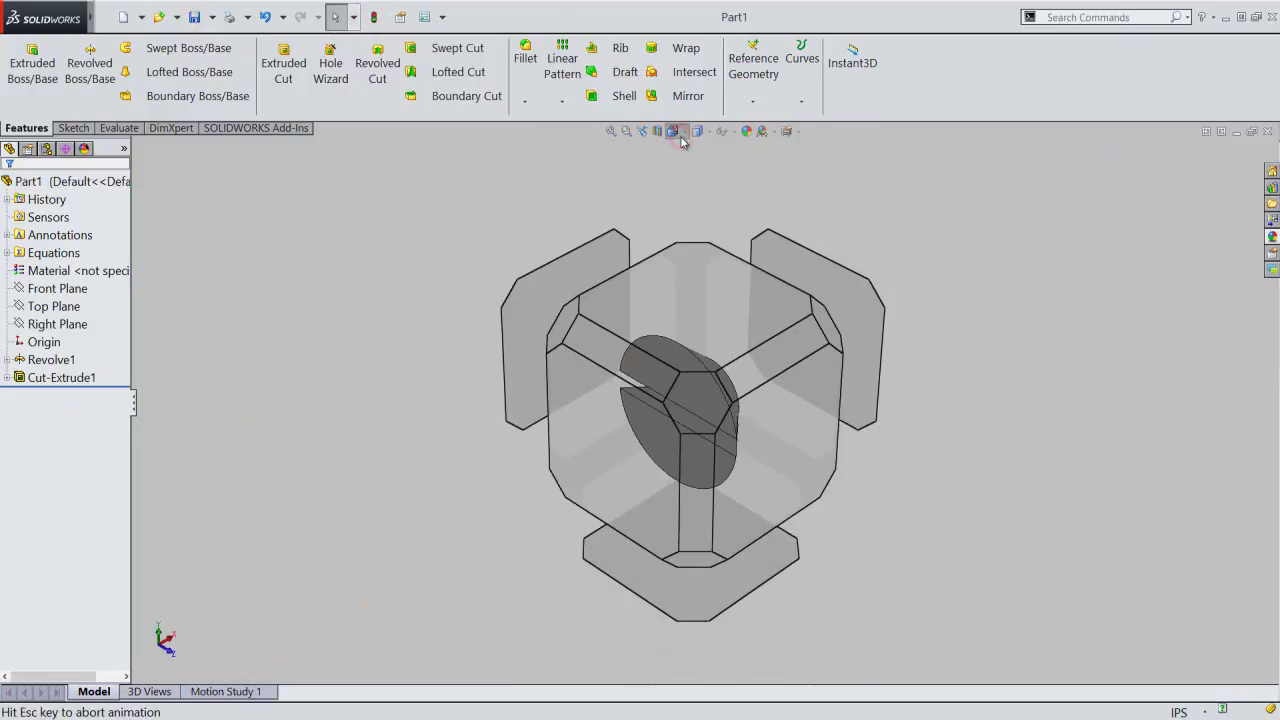
{"action": "left_click", "coordinate": [824, 333]}
{"action": "left_click", "coordinate": [824, 330]}
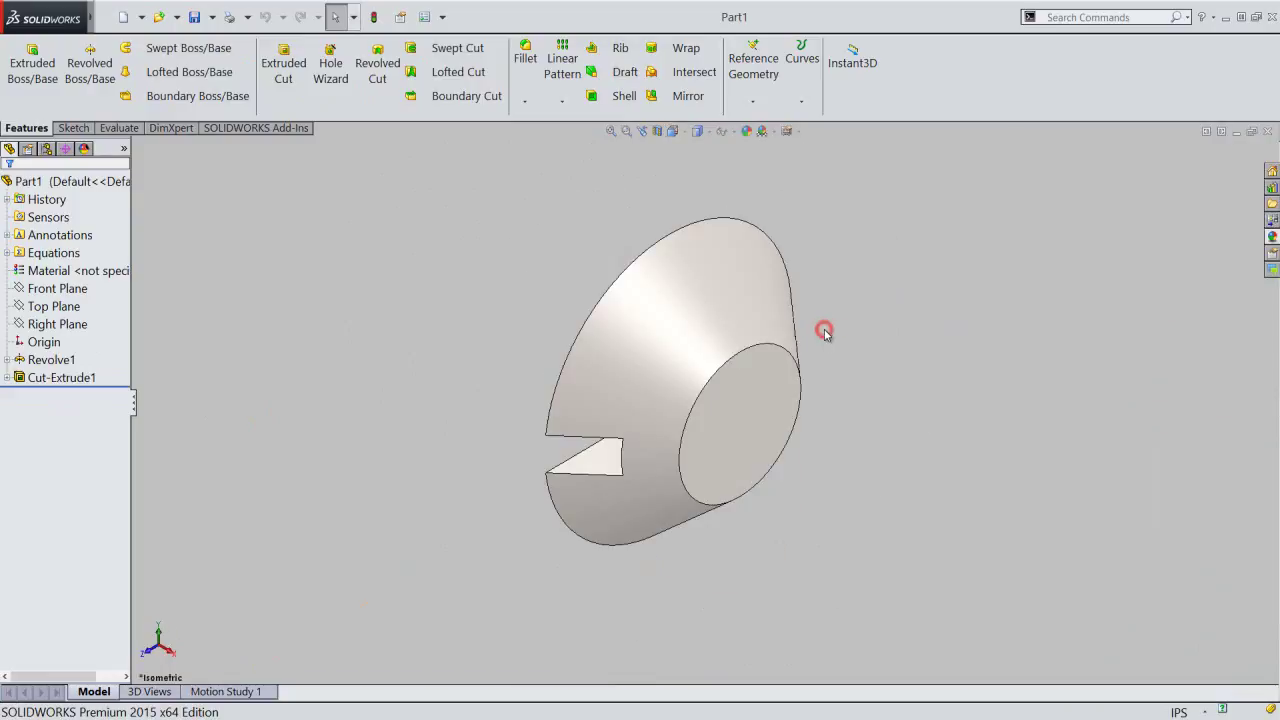
{"action": "scroll", "coordinate": [317, 309], "scroll_direction": "up", "scroll_amount": 5}
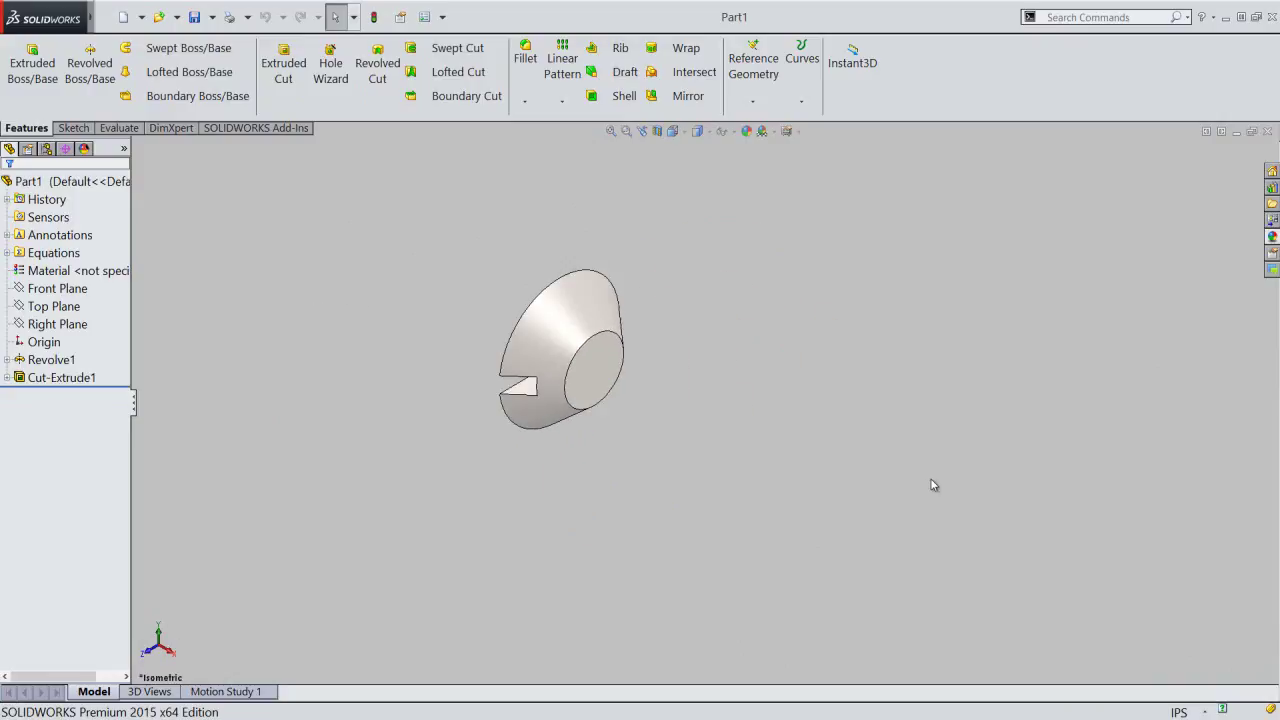
{"action": "left_click", "coordinate": [920, 425]}
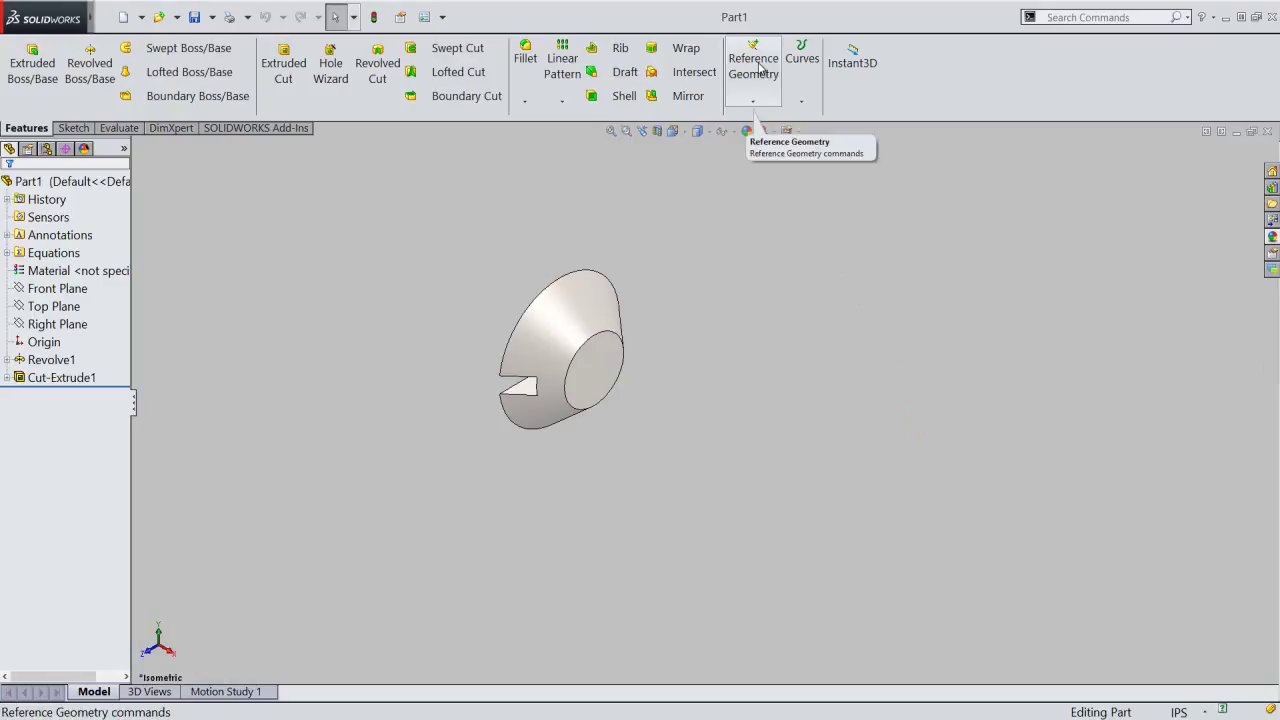
- Create Plane1 offset 2 in from the head's flat end face
{"action": "left_click", "coordinate": [756, 104]}
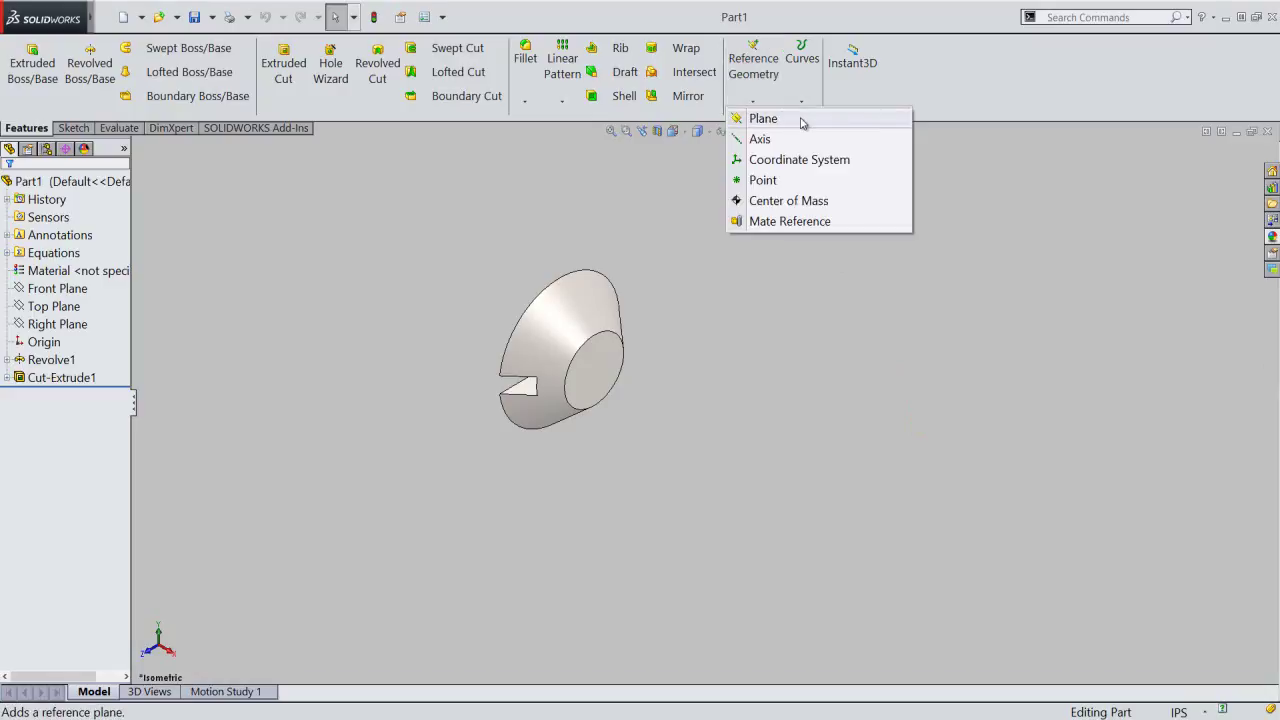
{"action": "left_click", "coordinate": [801, 120]}
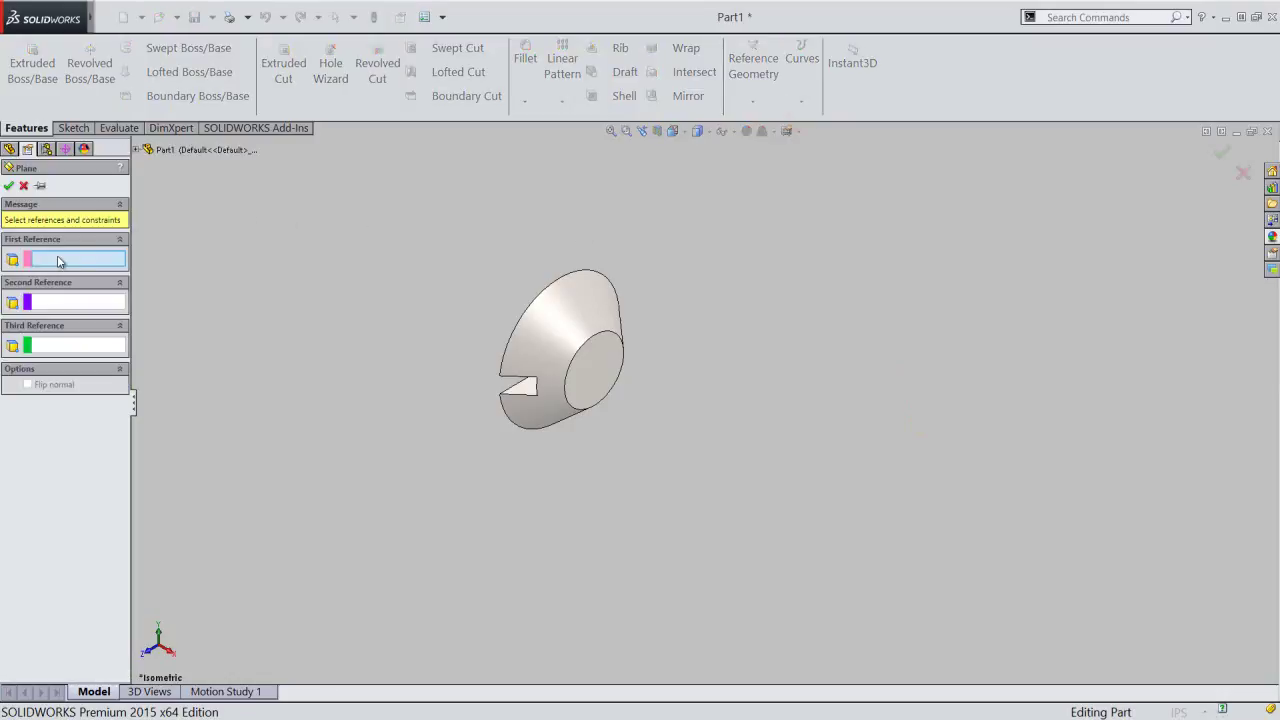
{"action": "left_click", "coordinate": [595, 362]}
{"action": "type", "text": "2"}
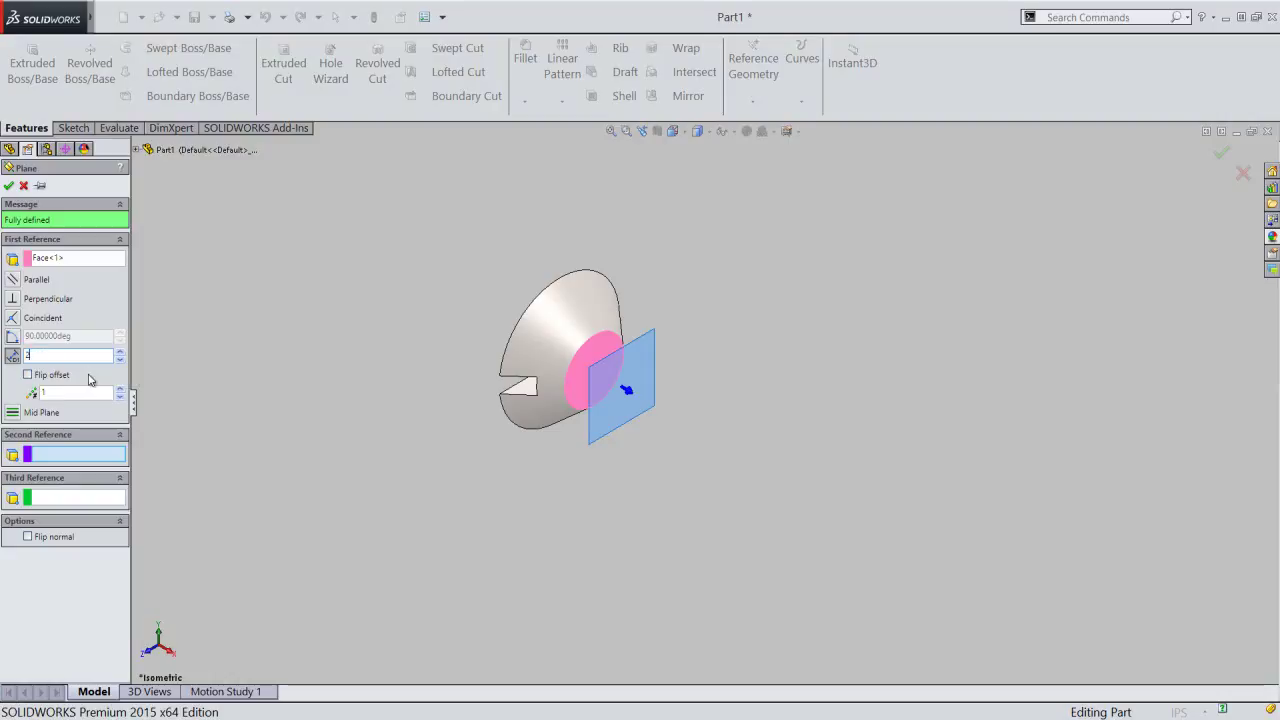
{"action": "key", "text": "Return"}
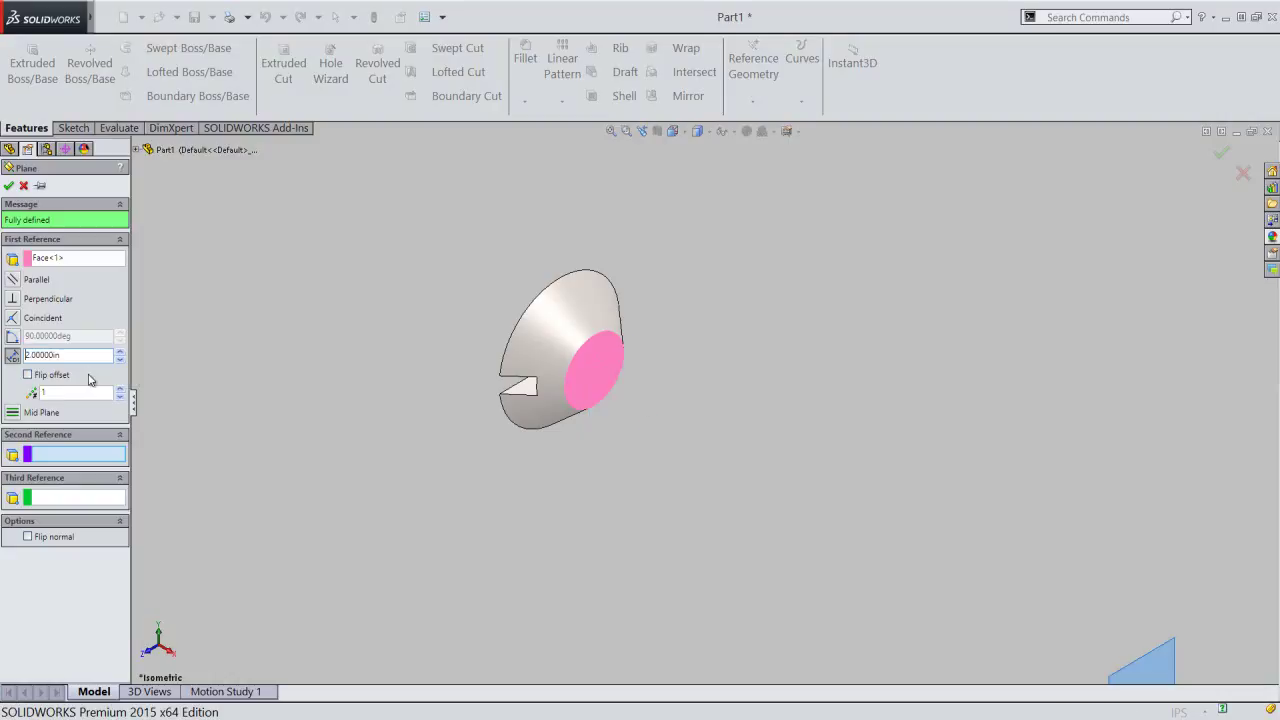
{"action": "left_click", "coordinate": [611, 131]}
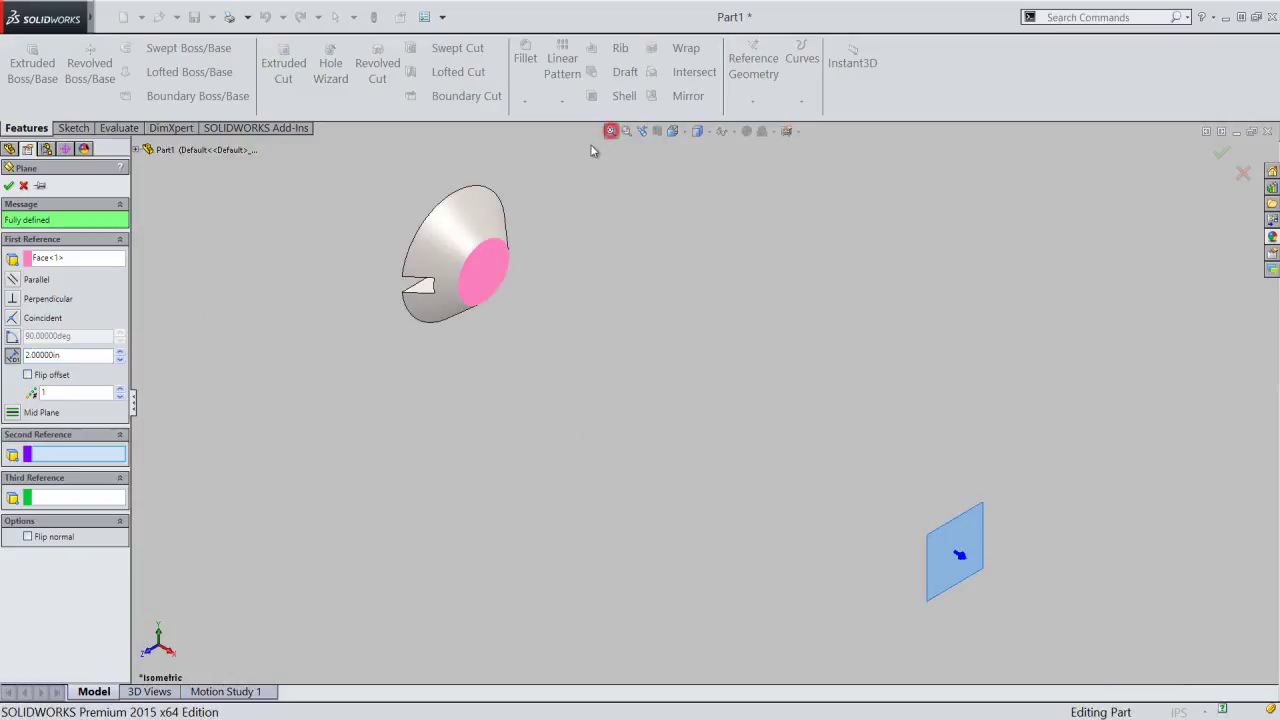
{"action": "left_click", "coordinate": [10, 187]}
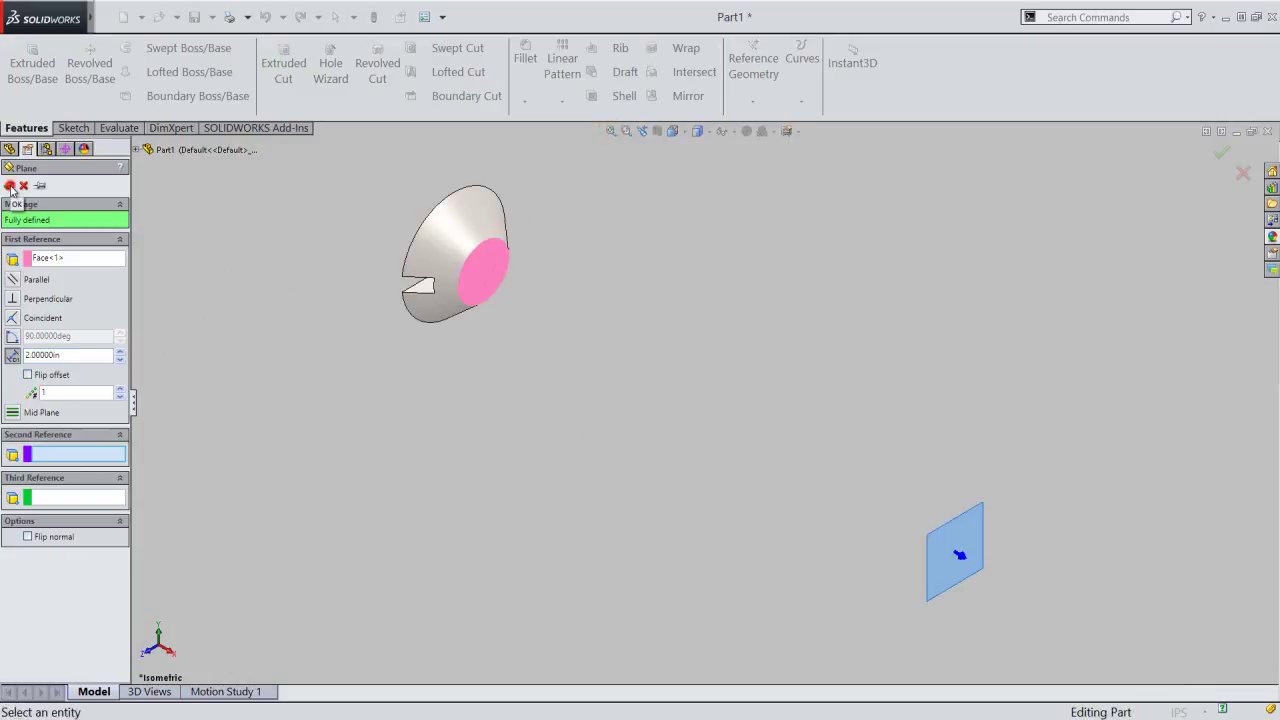
{"action": "left_click", "coordinate": [470, 453]}
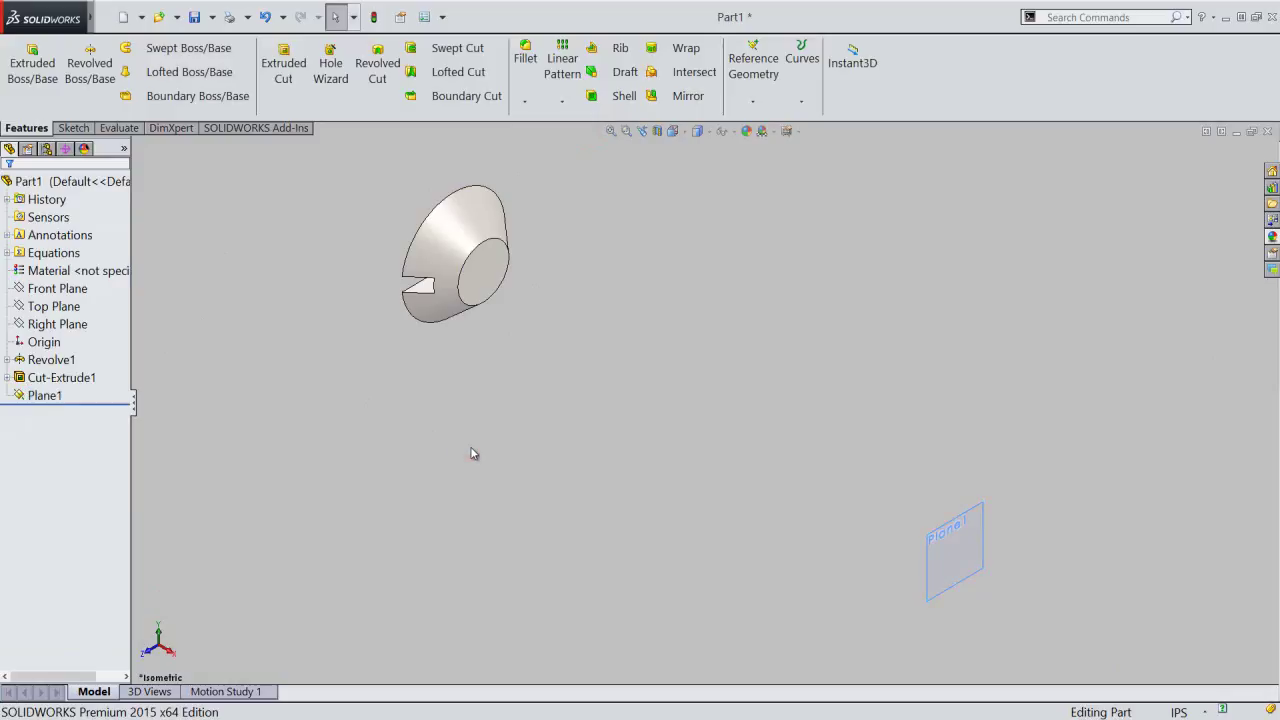
- Sketch on the head's end face and convert its circular edge into a sketch circle
{"action": "left_click", "coordinate": [494, 276]}
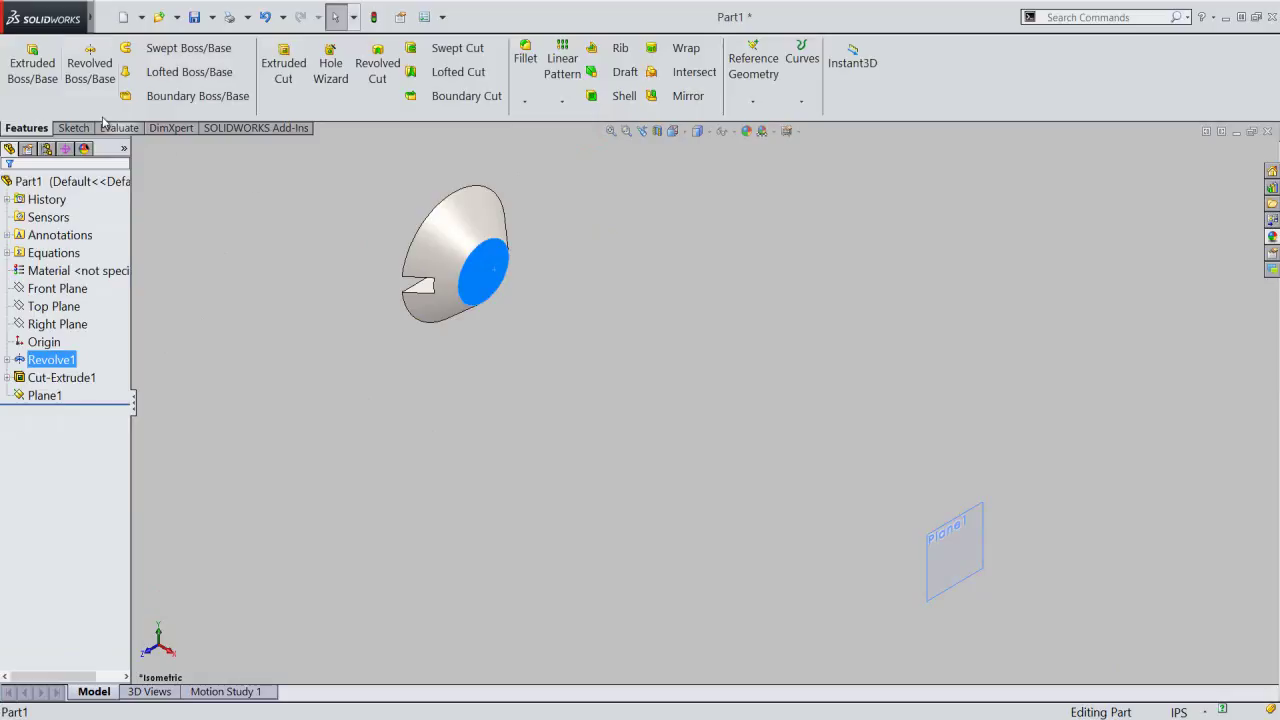
{"action": "left_click", "coordinate": [30, 76]}
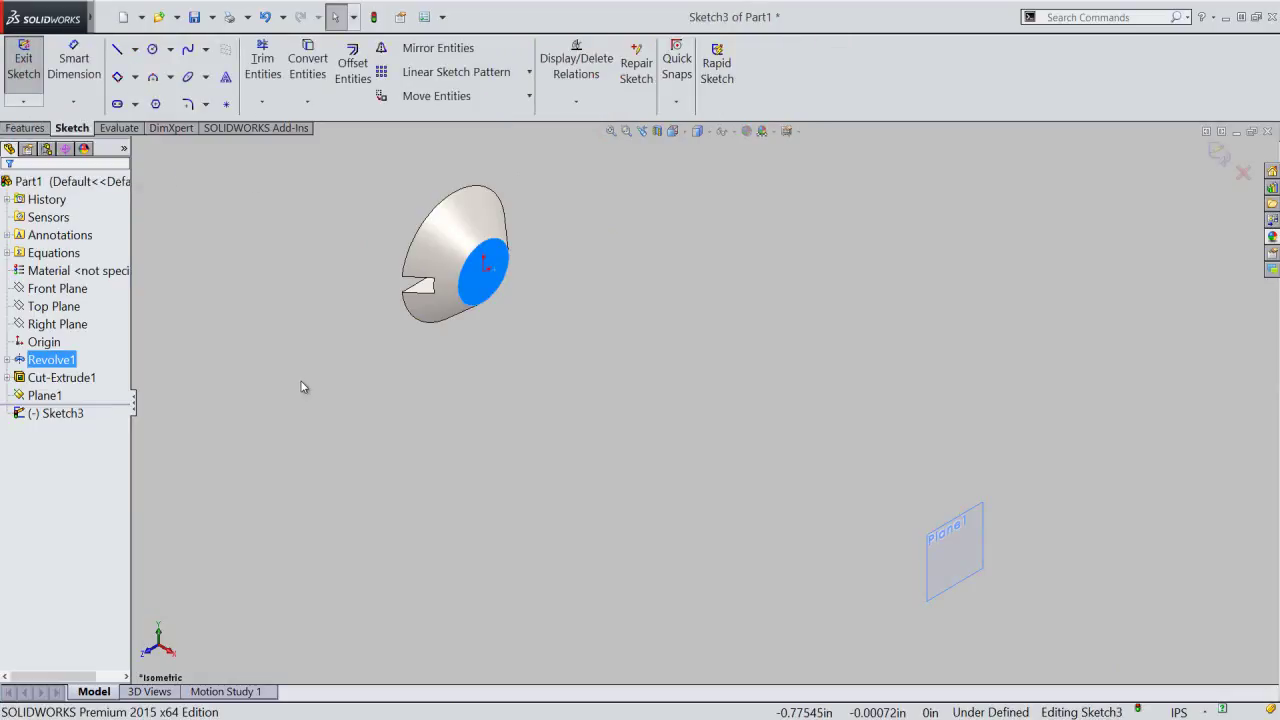
{"action": "left_click", "coordinate": [310, 68]}
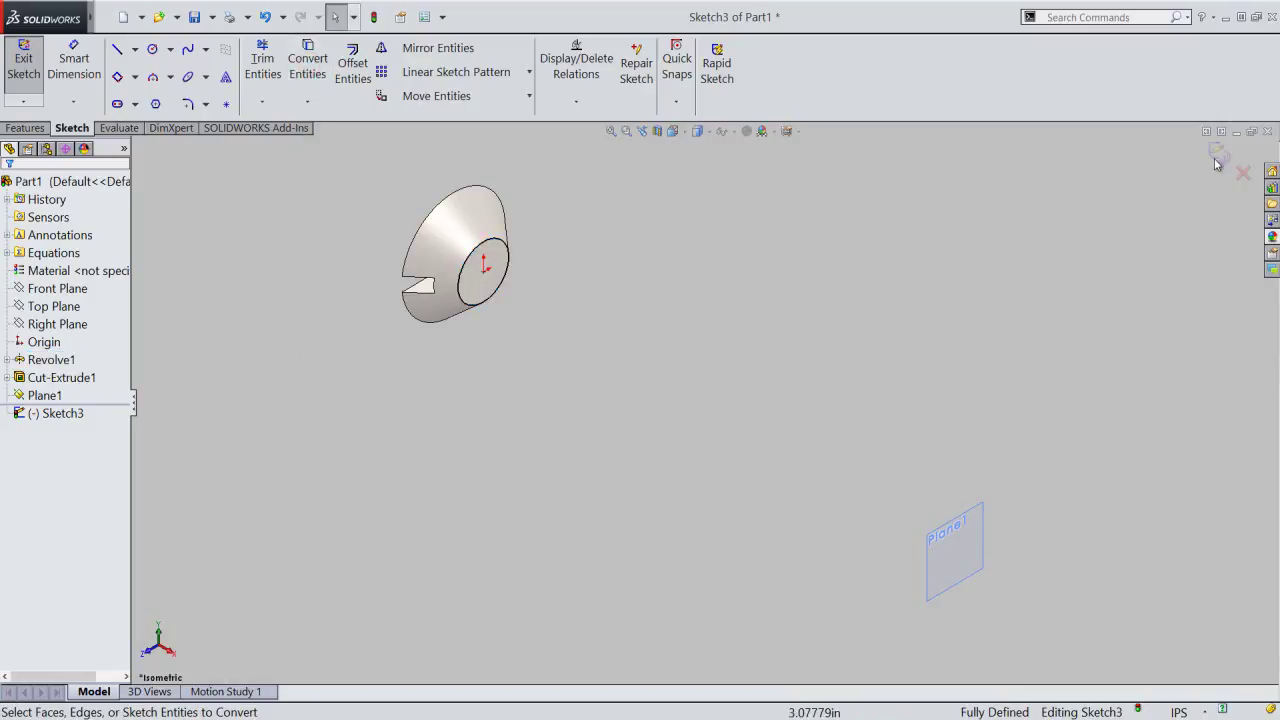
- Extrude the circle Up To Surface at Plane1 to form the shank Boss-Extrude1
{"action": "key", "text": "e"}
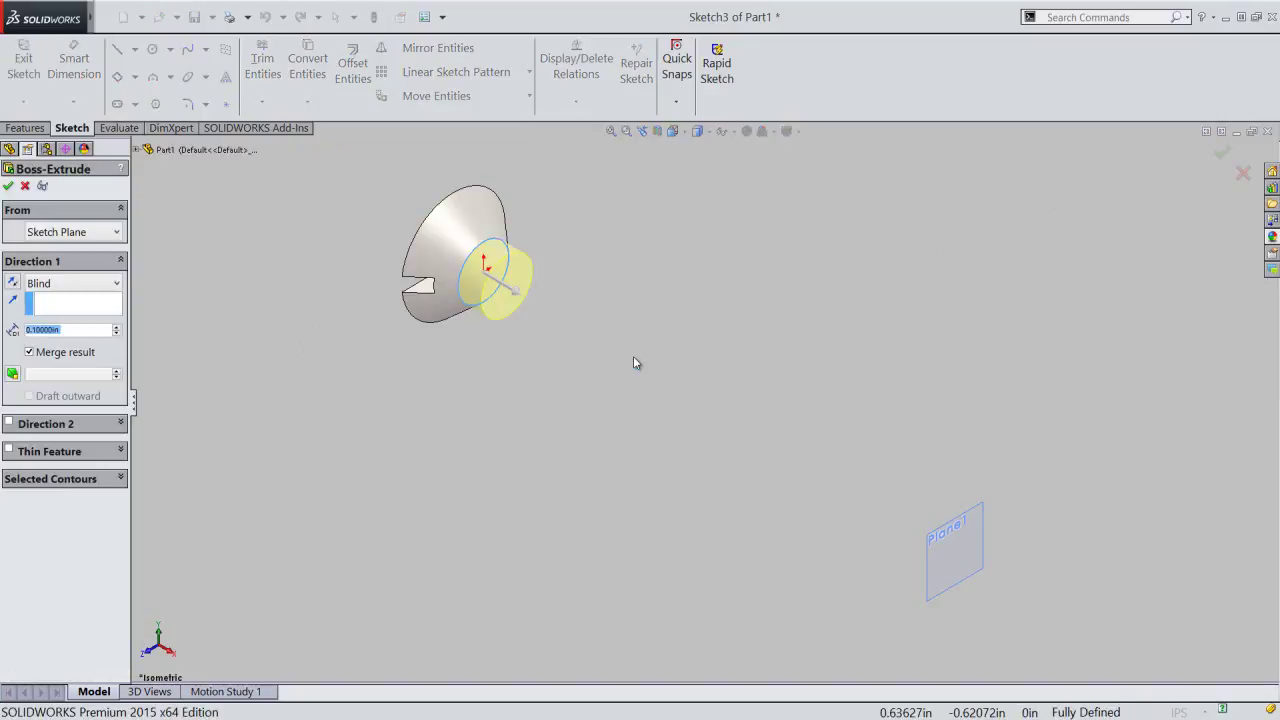
{"action": "right_click", "coordinate": [633, 363]}
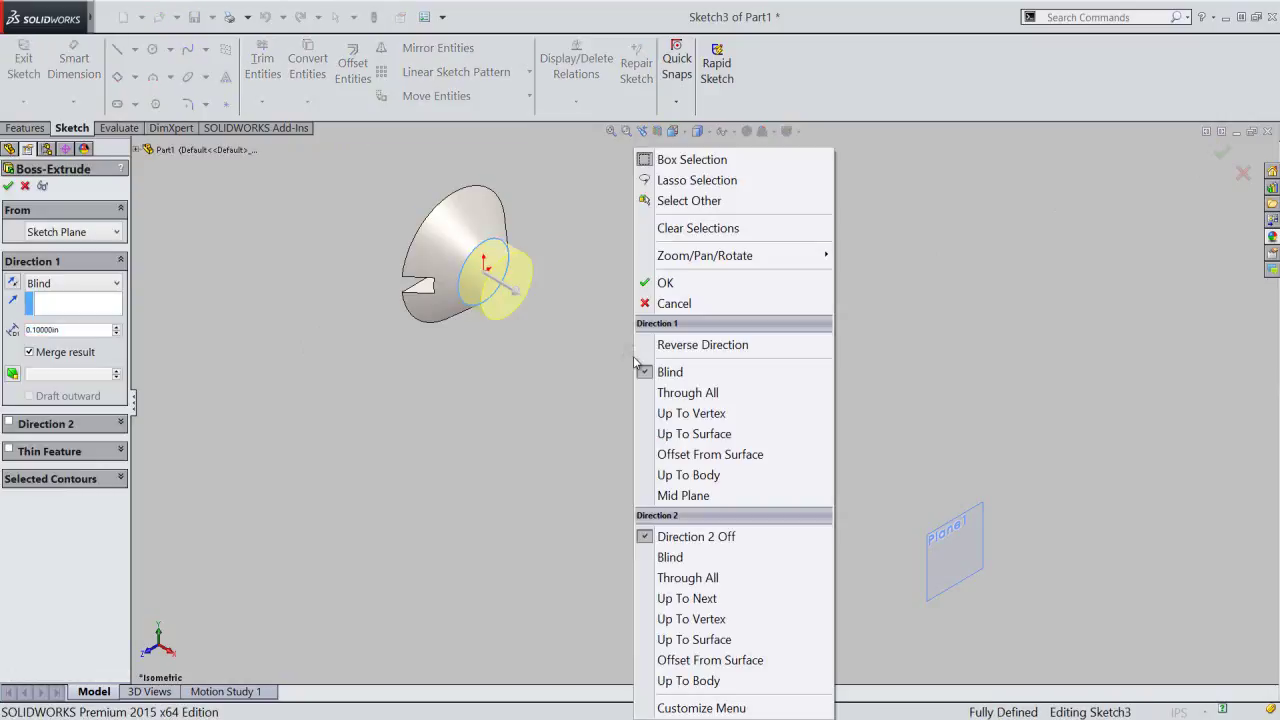
{"action": "left_click", "coordinate": [757, 434]}
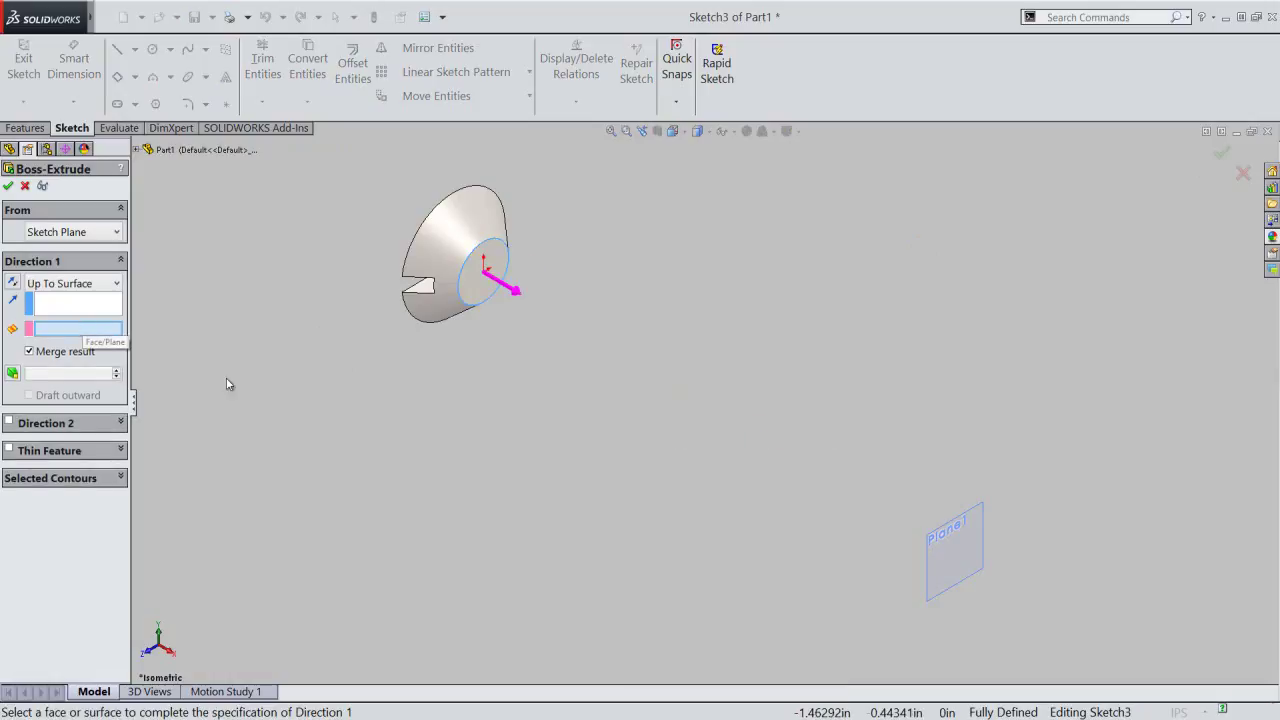
{"action": "left_click", "coordinate": [960, 525]}
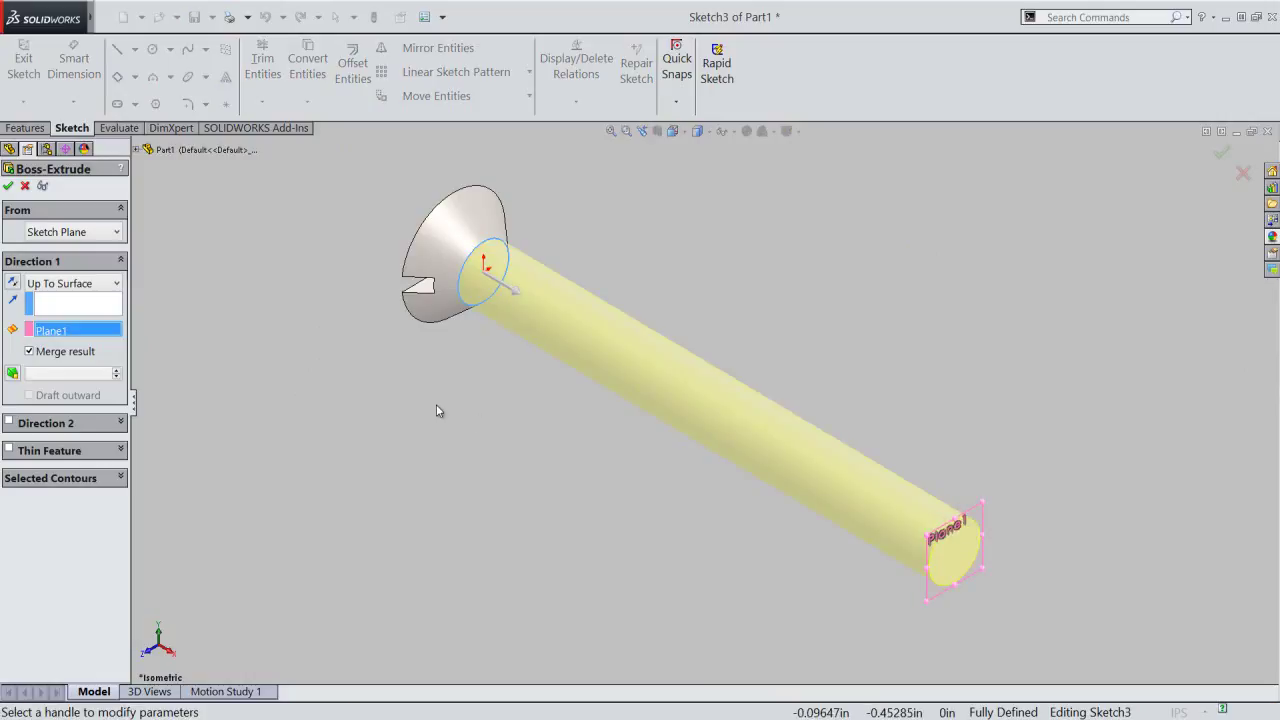
{"action": "right_click", "coordinate": [435, 405]}
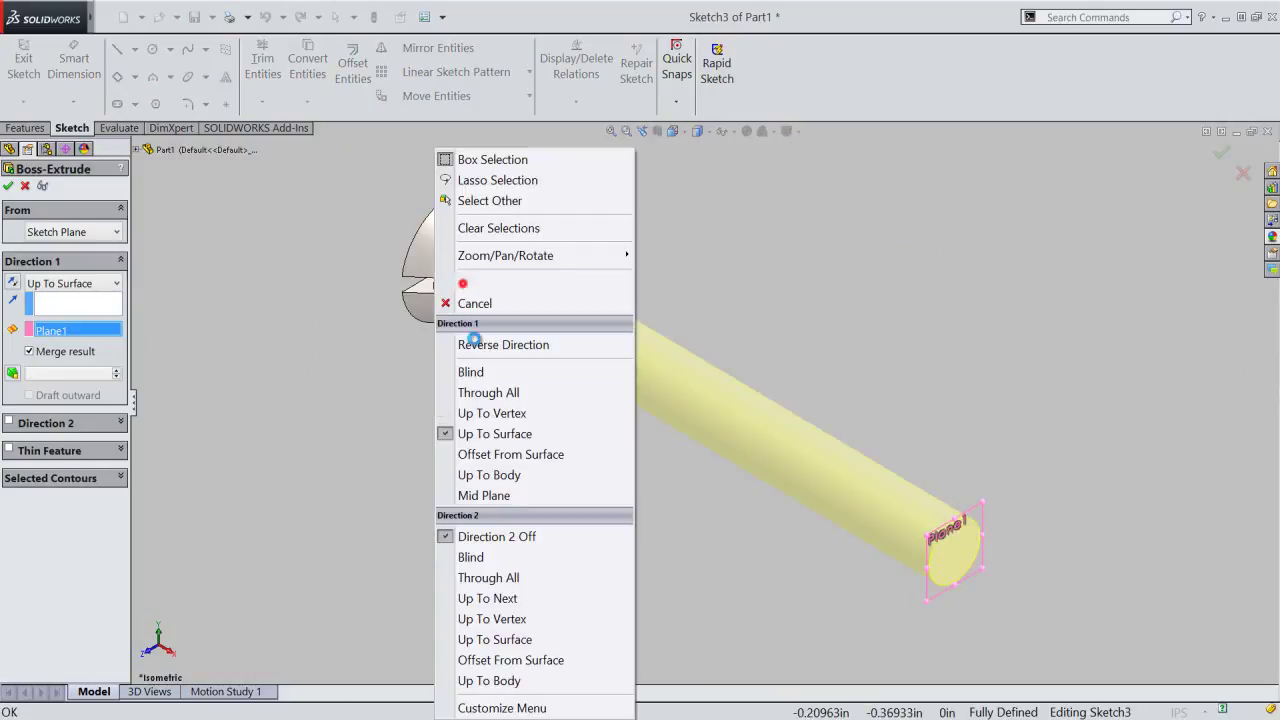
{"action": "left_click", "coordinate": [466, 283]}
{"action": "left_click", "coordinate": [527, 455]}
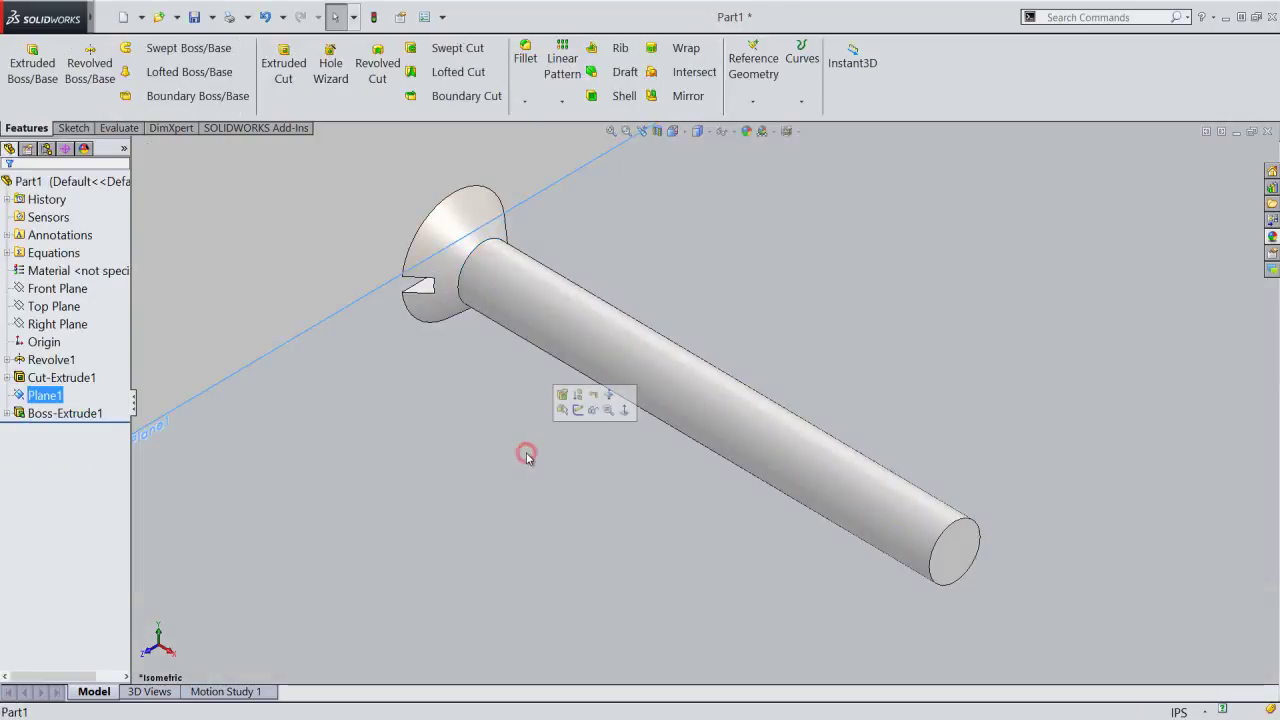
- Hide Plane1 and save Part1
{"action": "left_click", "coordinate": [221, 280]}
{"action": "left_click", "coordinate": [45, 396]}
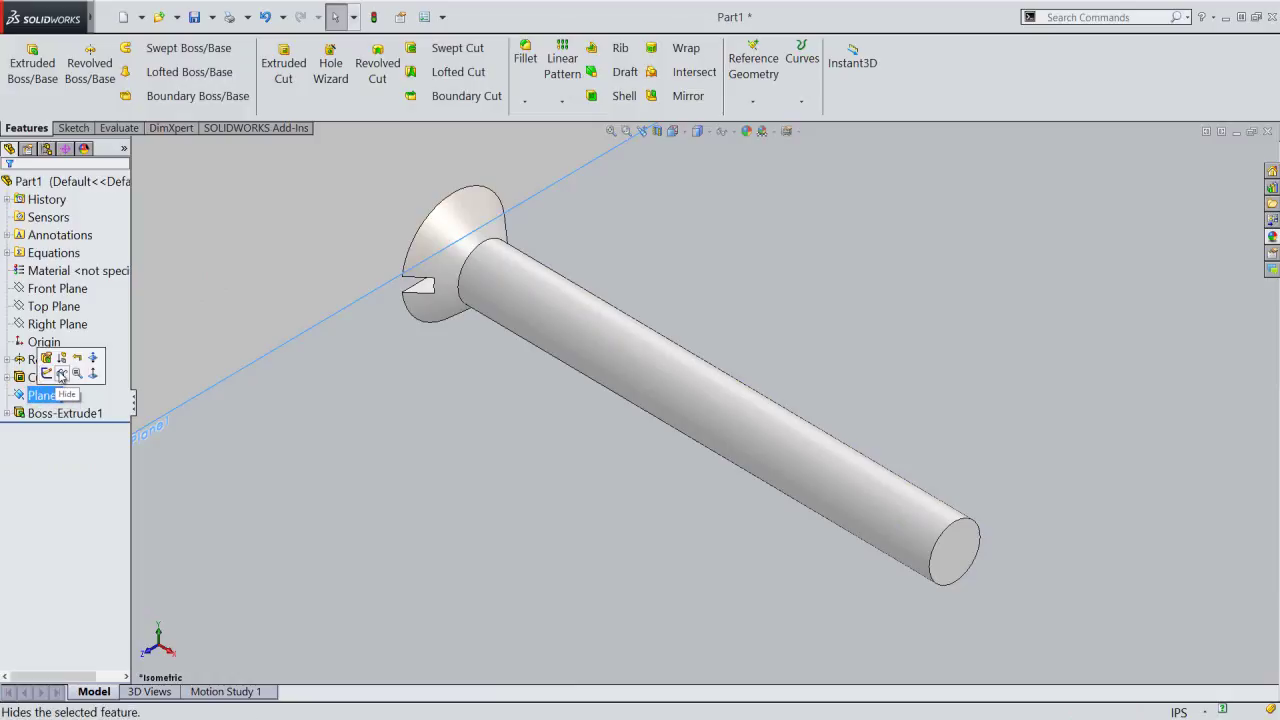
{"action": "left_click", "coordinate": [61, 373]}
{"action": "left_click", "coordinate": [194, 17]}
- Turn the screw to a standard orientation from the View Selector
{"action": "left_click", "coordinate": [367, 378]}
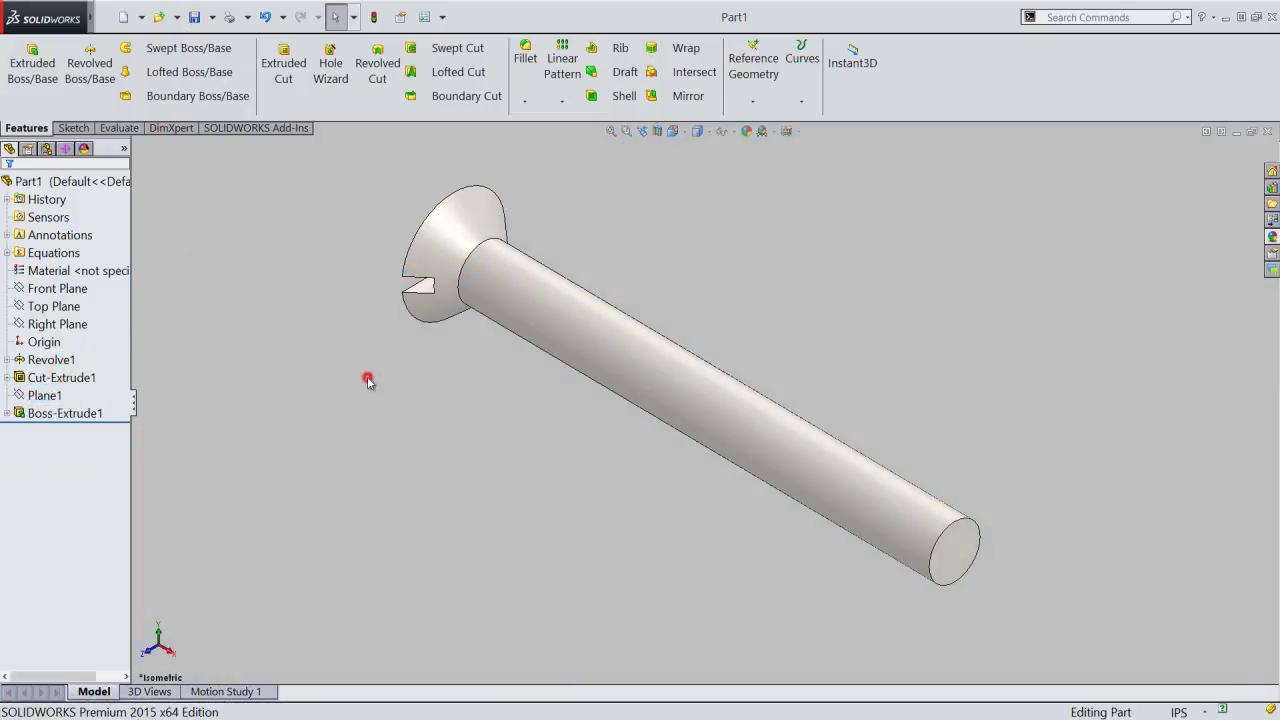
{"action": "left_click", "coordinate": [673, 131]}
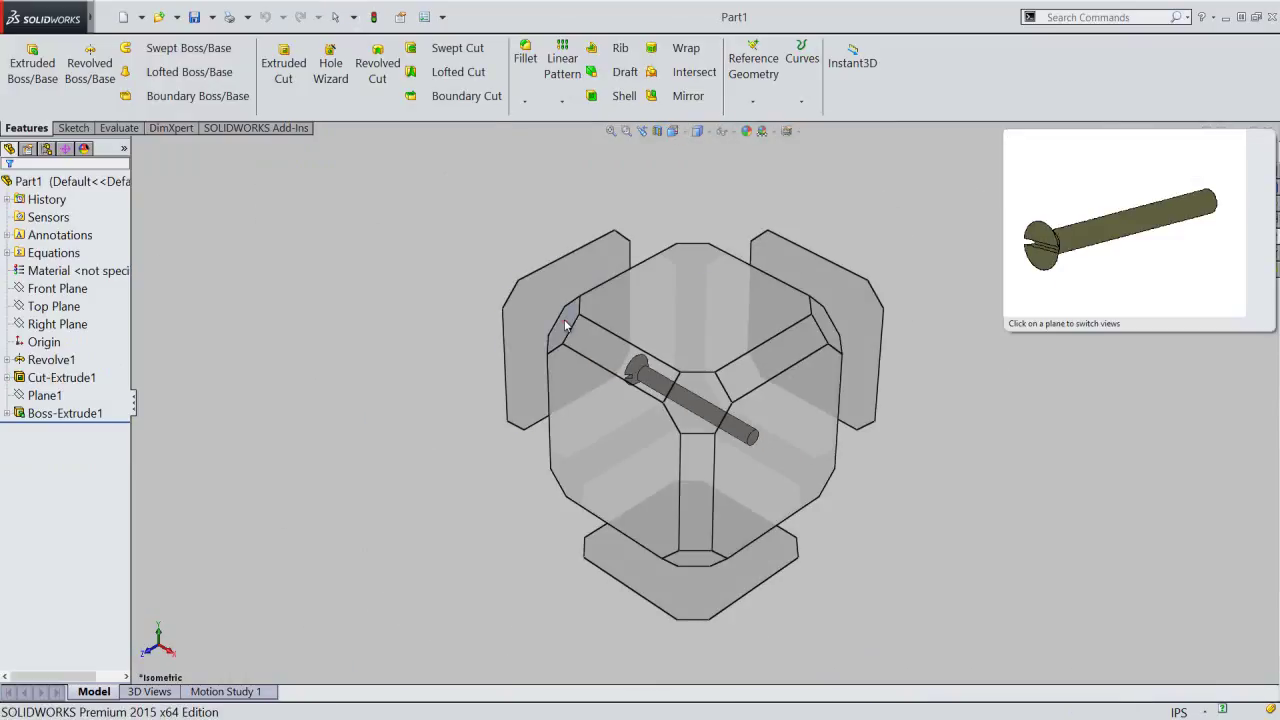
{"action": "left_click", "coordinate": [565, 323]}
{"action": "left_click", "coordinate": [529, 320]}
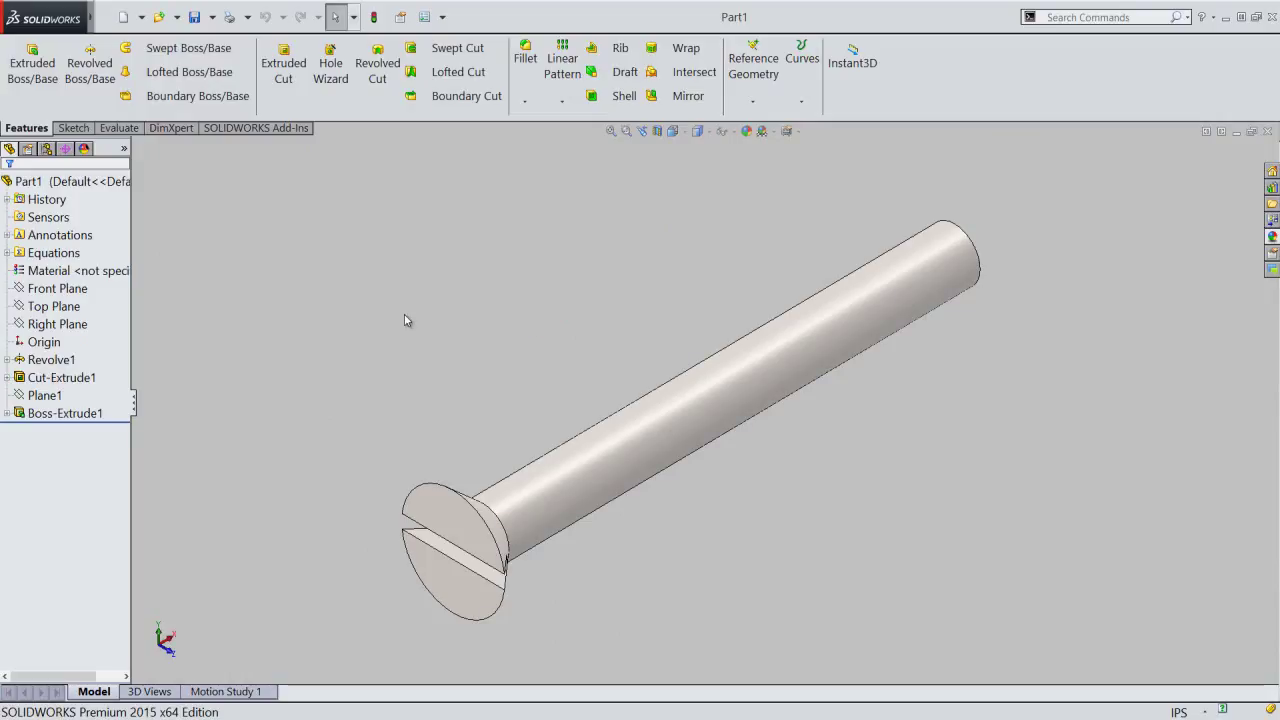
- Start a new sketch on the Front Plane
{"action": "left_click", "coordinate": [66, 290]}
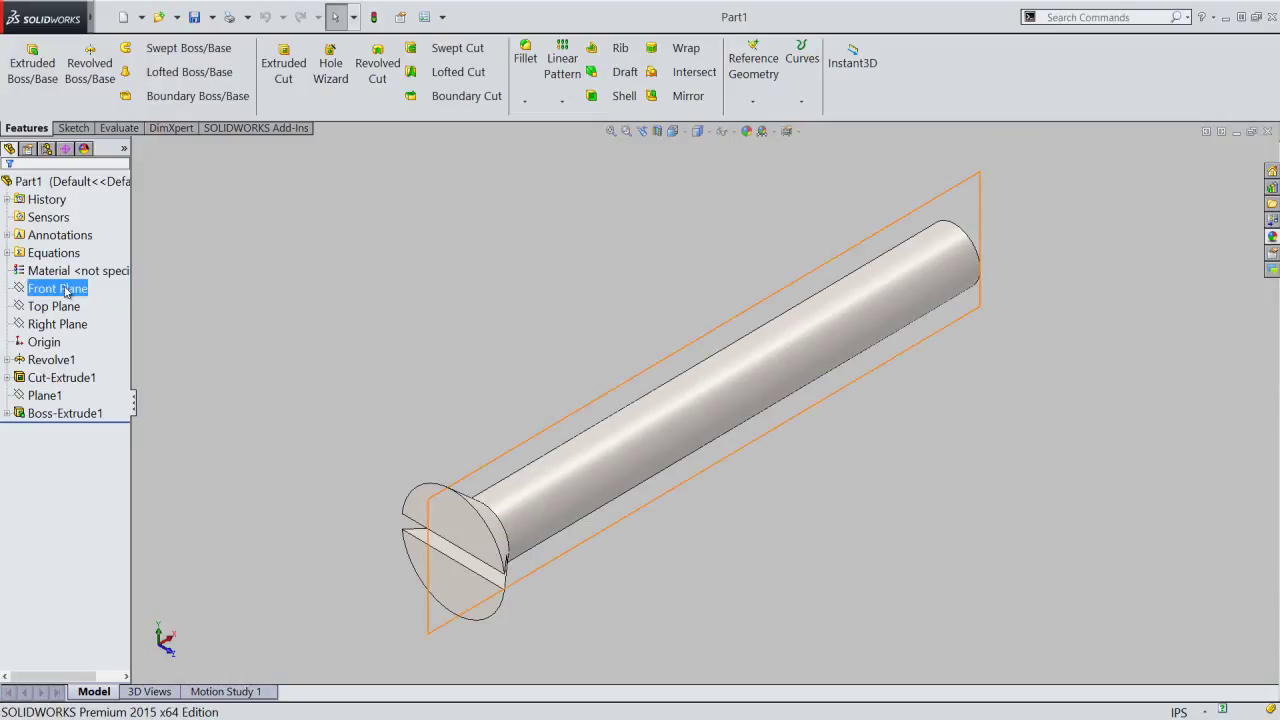
{"action": "left_click", "coordinate": [64, 290]}
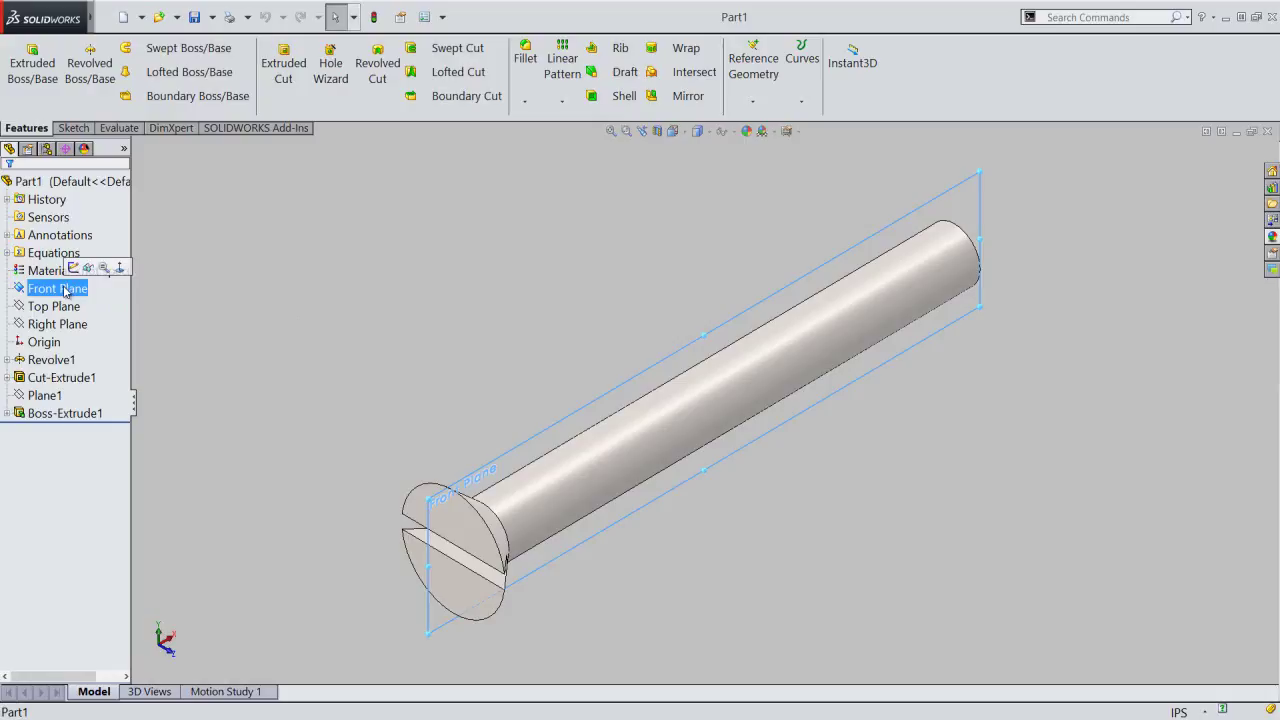
{"action": "left_click", "coordinate": [75, 268]}
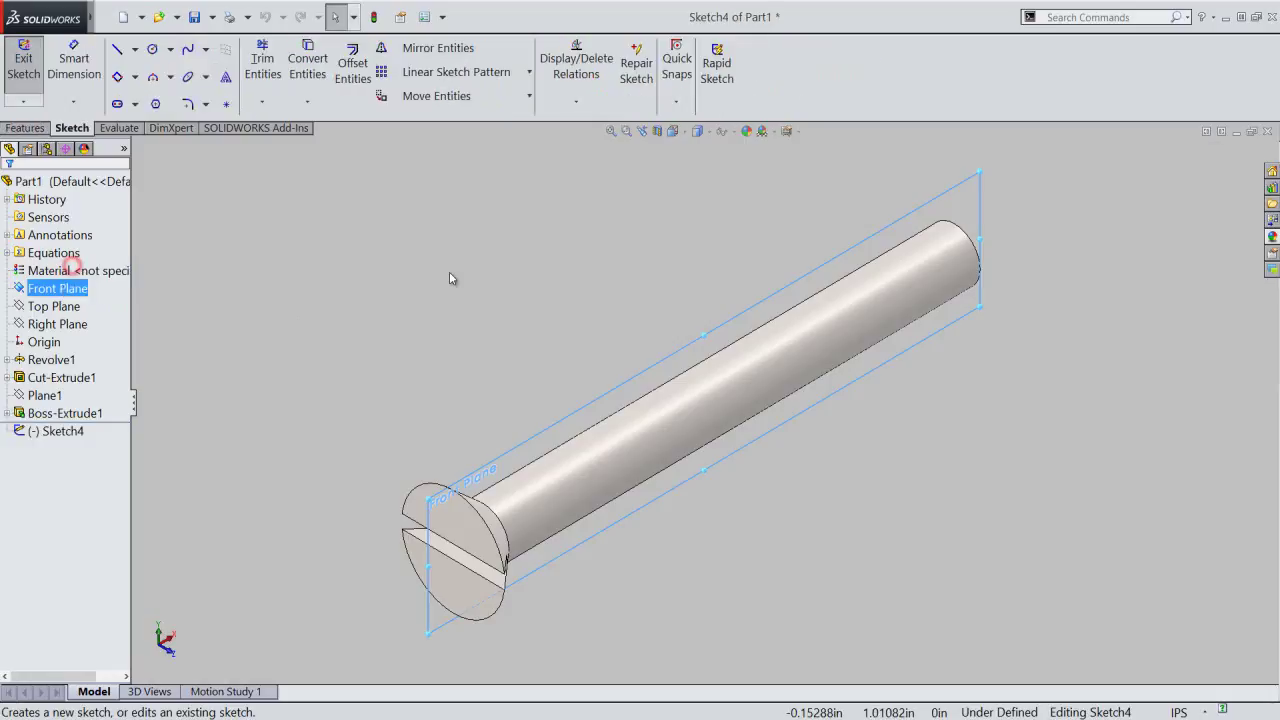
{"action": "left_click", "coordinate": [449, 271]}
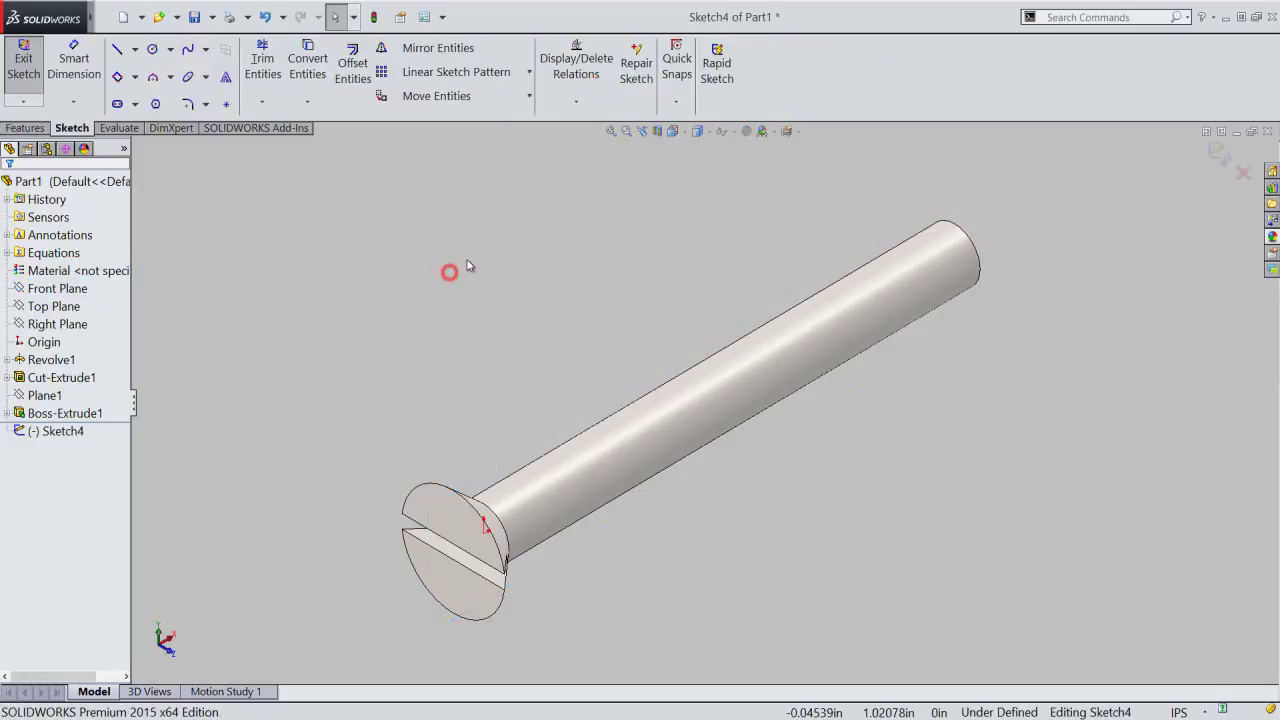
- Apply a section view along the Front Plane and view it face-on from Front
{"action": "left_click", "coordinate": [658, 133]}
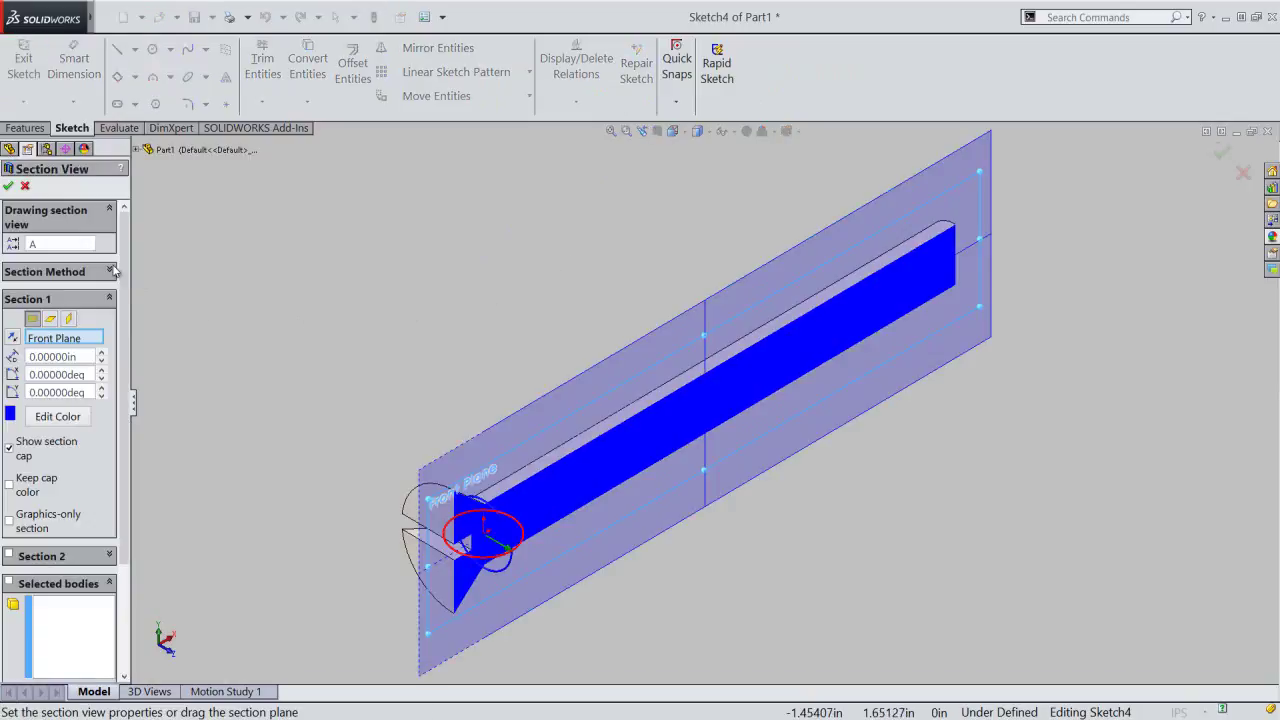
{"action": "left_click", "coordinate": [9, 187]}
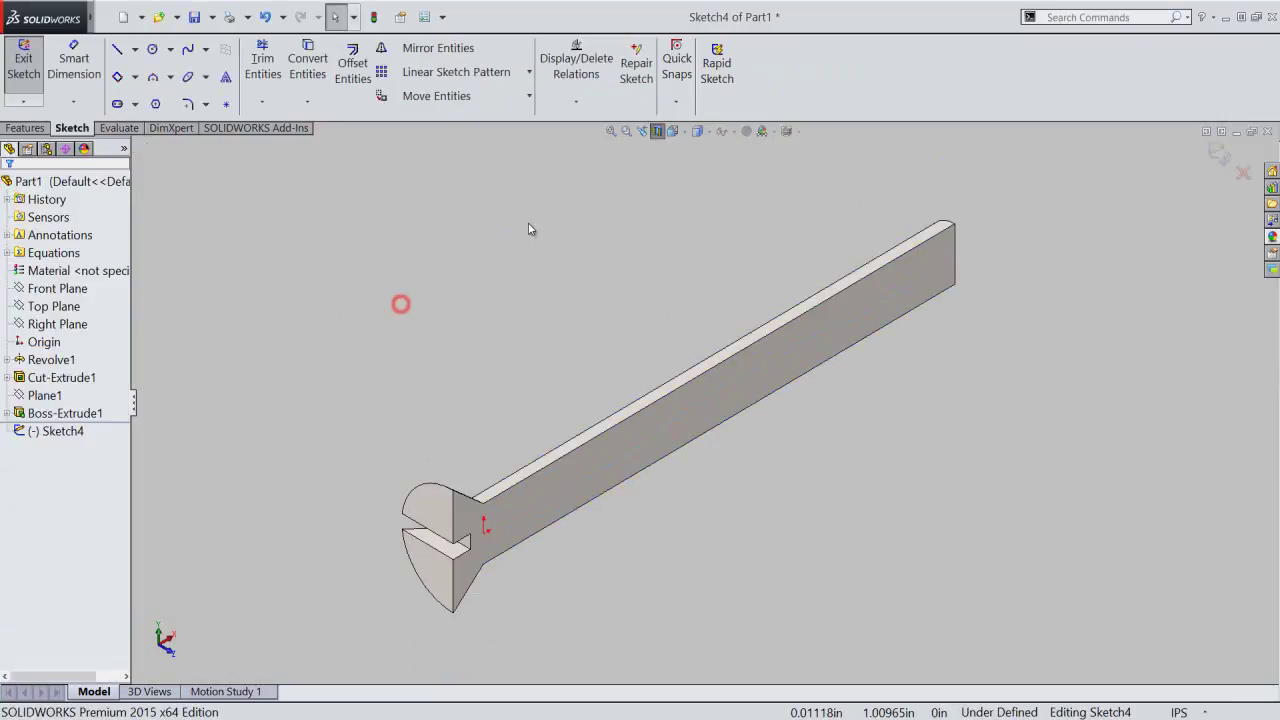
{"action": "left_click", "coordinate": [684, 134]}
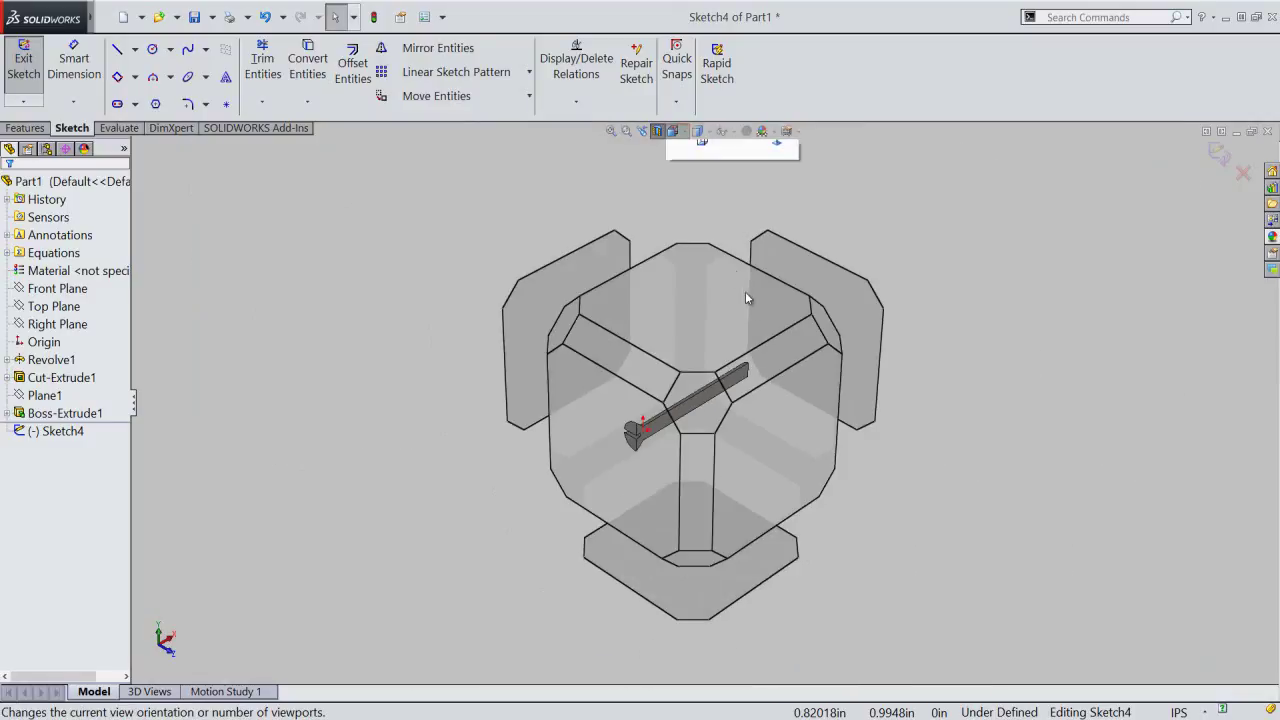
{"action": "left_click", "coordinate": [783, 418]}
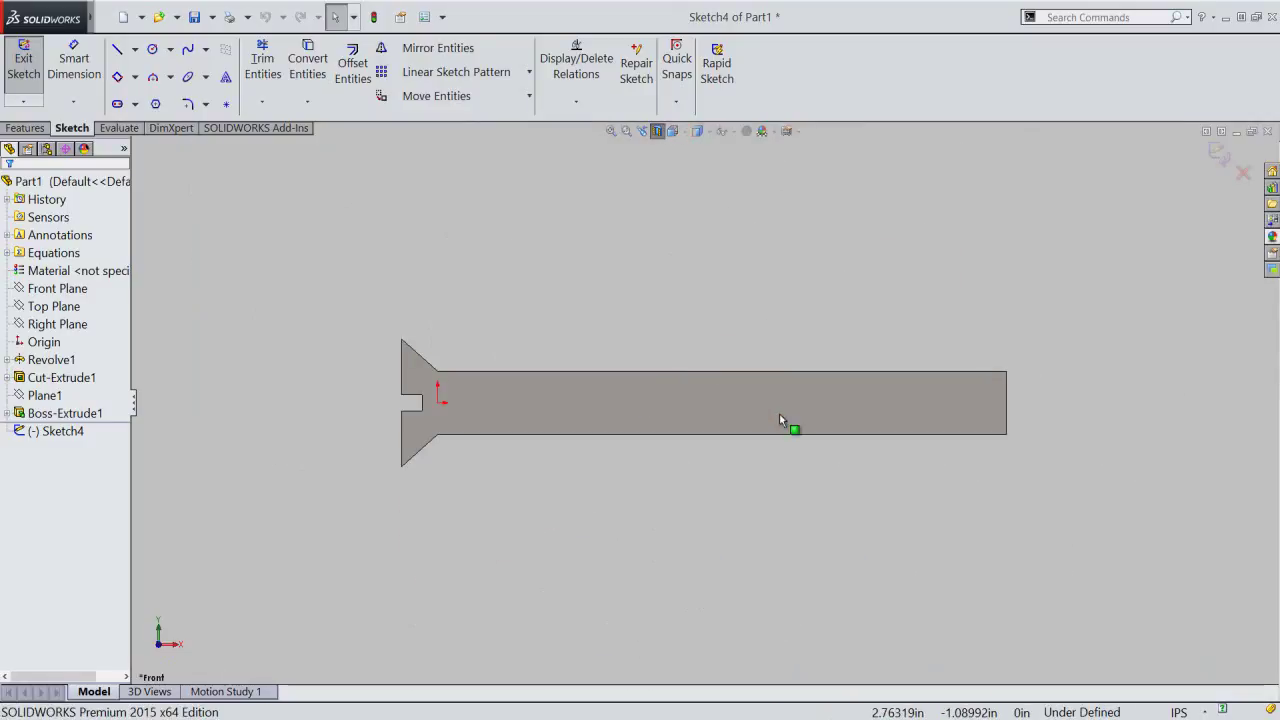
- Create intersection curves of Part1 in Sketch4 to trace its sectioned outline
{"action": "left_click", "coordinate": [307, 101]}
{"action": "left_click", "coordinate": [360, 139]}
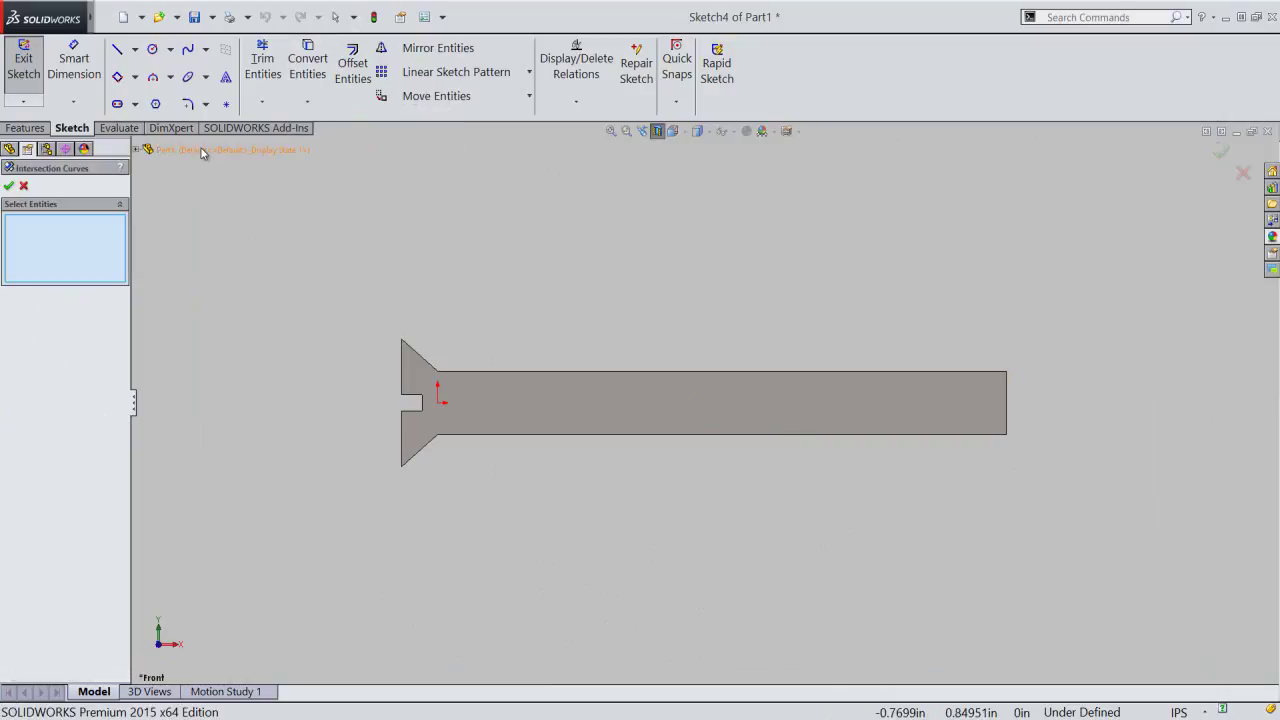
{"action": "left_click", "coordinate": [170, 150]}
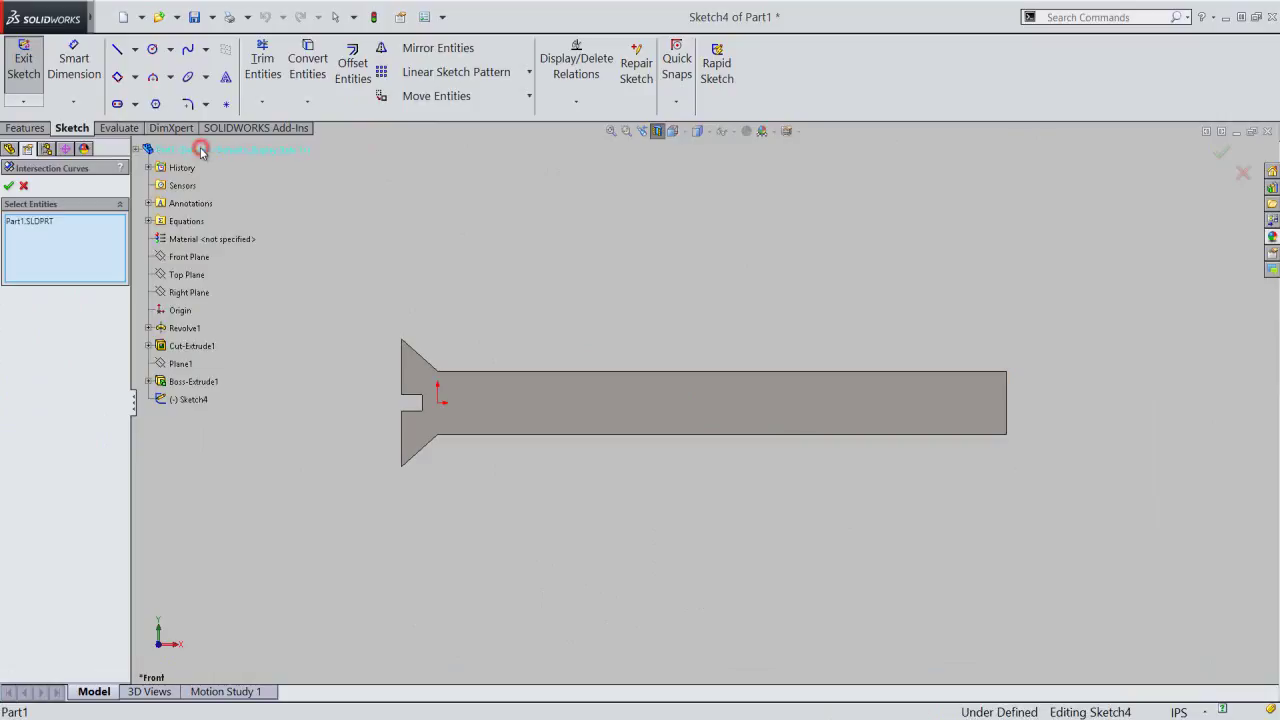
{"action": "left_click", "coordinate": [9, 188]}
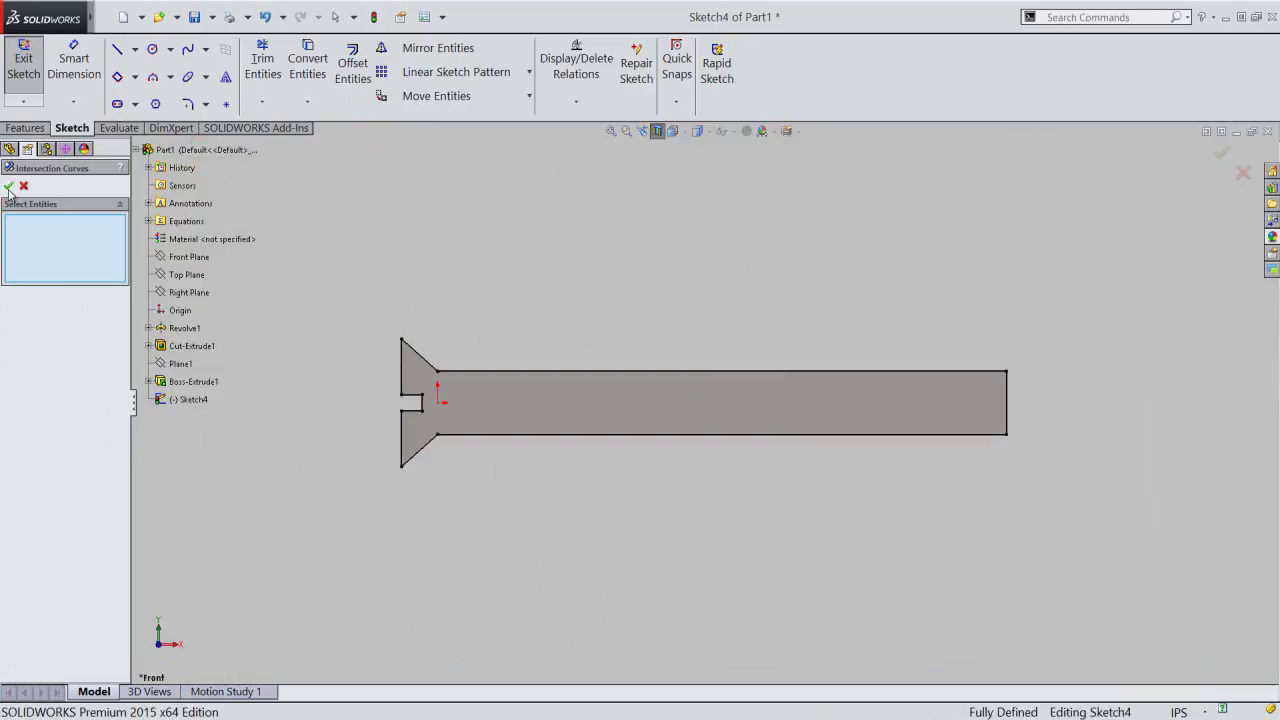
{"action": "left_click", "coordinate": [9, 188]}
- Box-select the traced outline and toggle it to construction geometry
{"action": "left_click_drag", "start_coordinate": [338, 277], "coordinate": [1062, 486]}
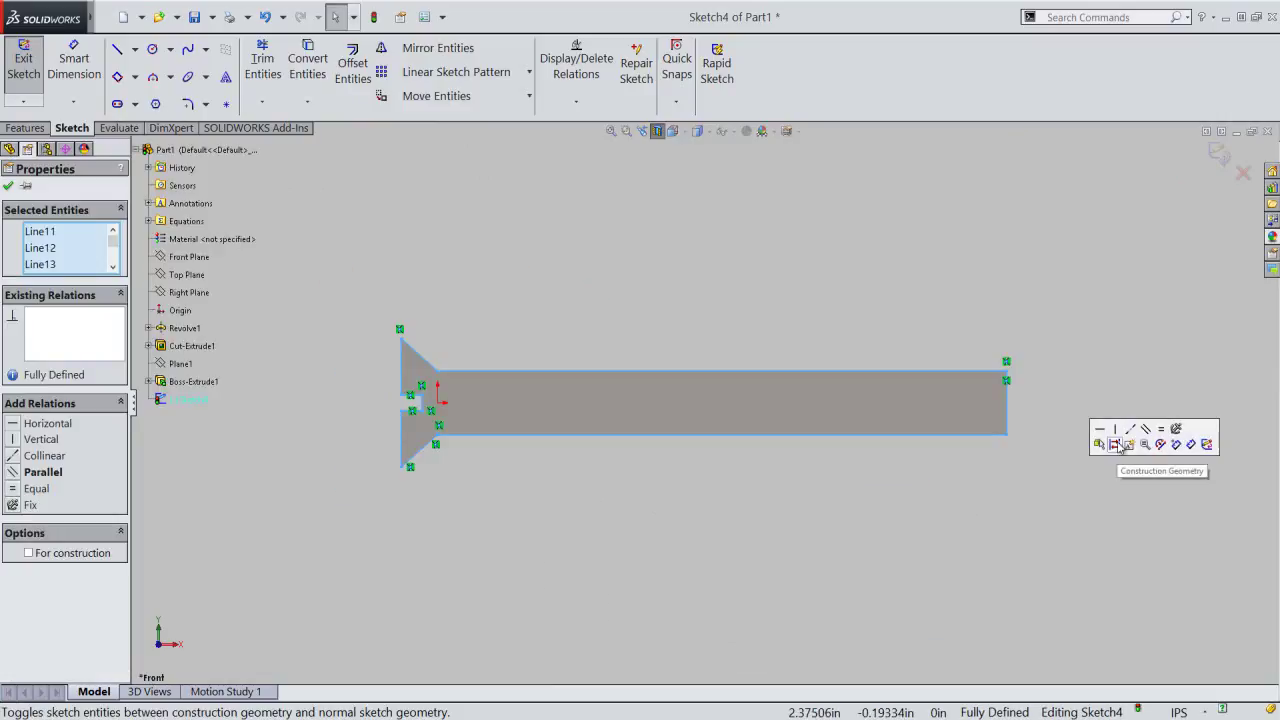
{"action": "left_click", "coordinate": [1116, 444]}
{"action": "left_click", "coordinate": [1044, 524]}
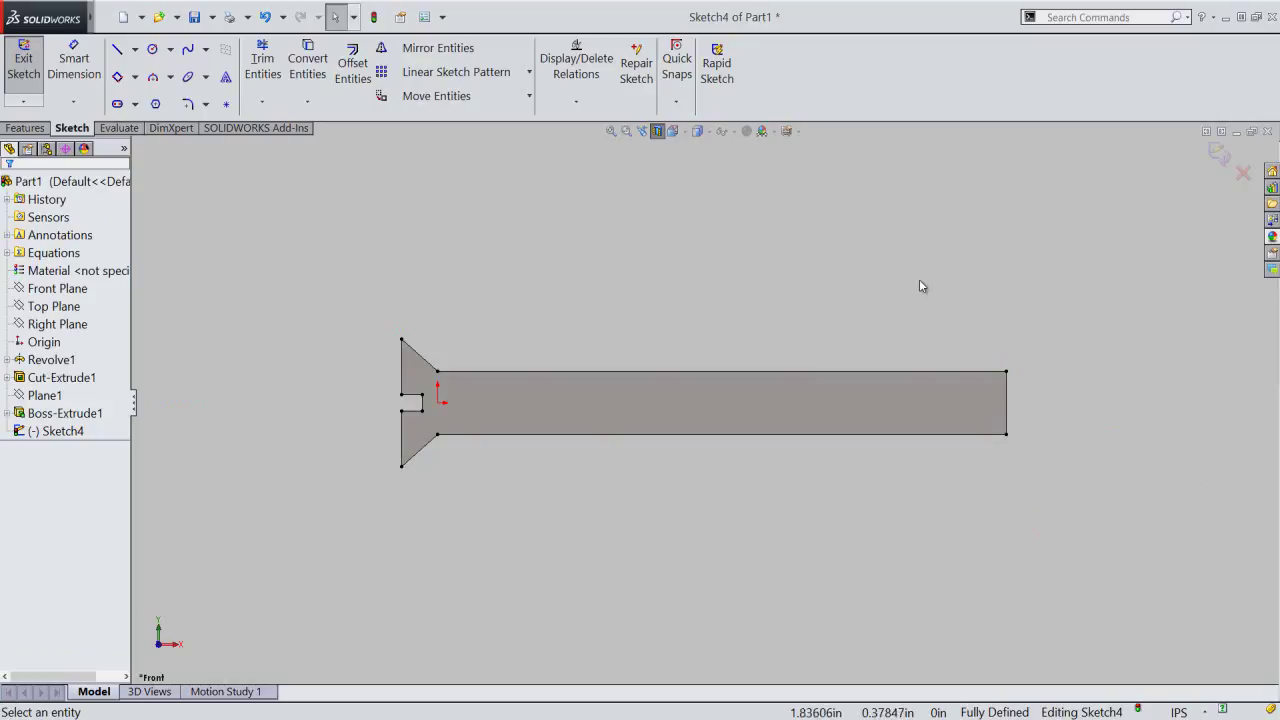
{"action": "right_click", "coordinate": [760, 291]}
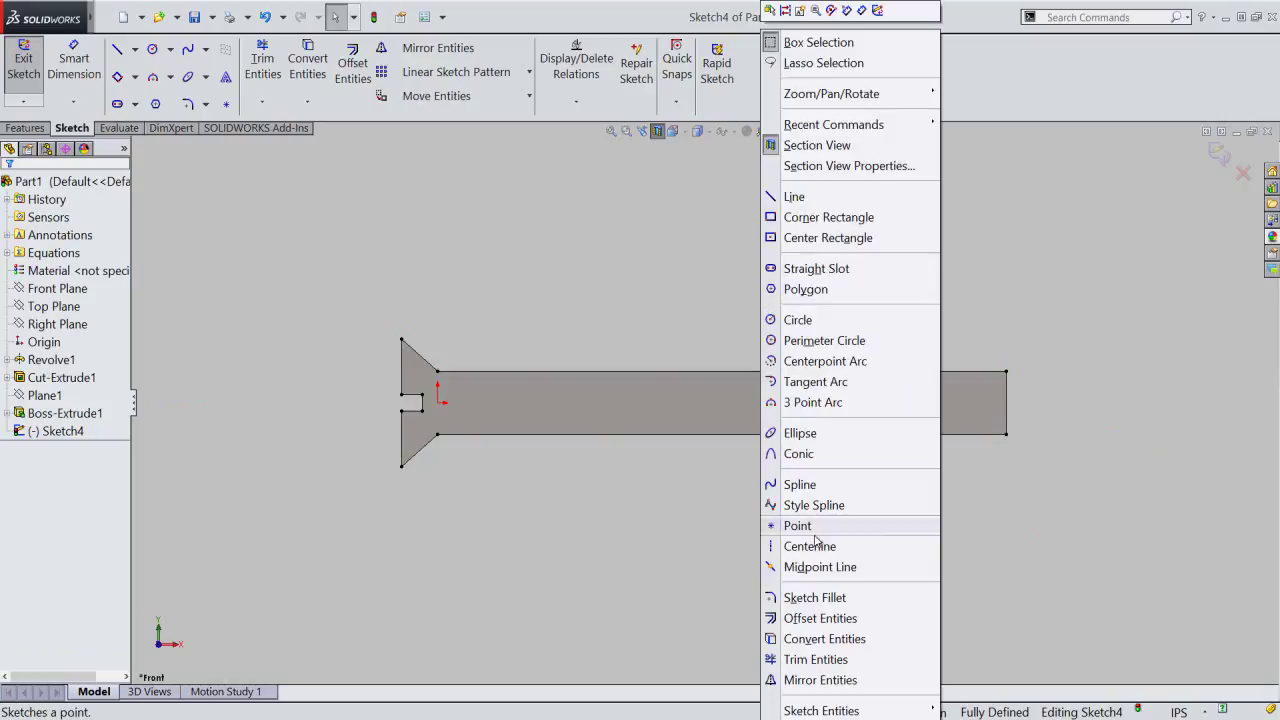
- Add an infinite horizontal centerline through the shank end's midpoint, along the screw axis
{"action": "left_click", "coordinate": [815, 545]}
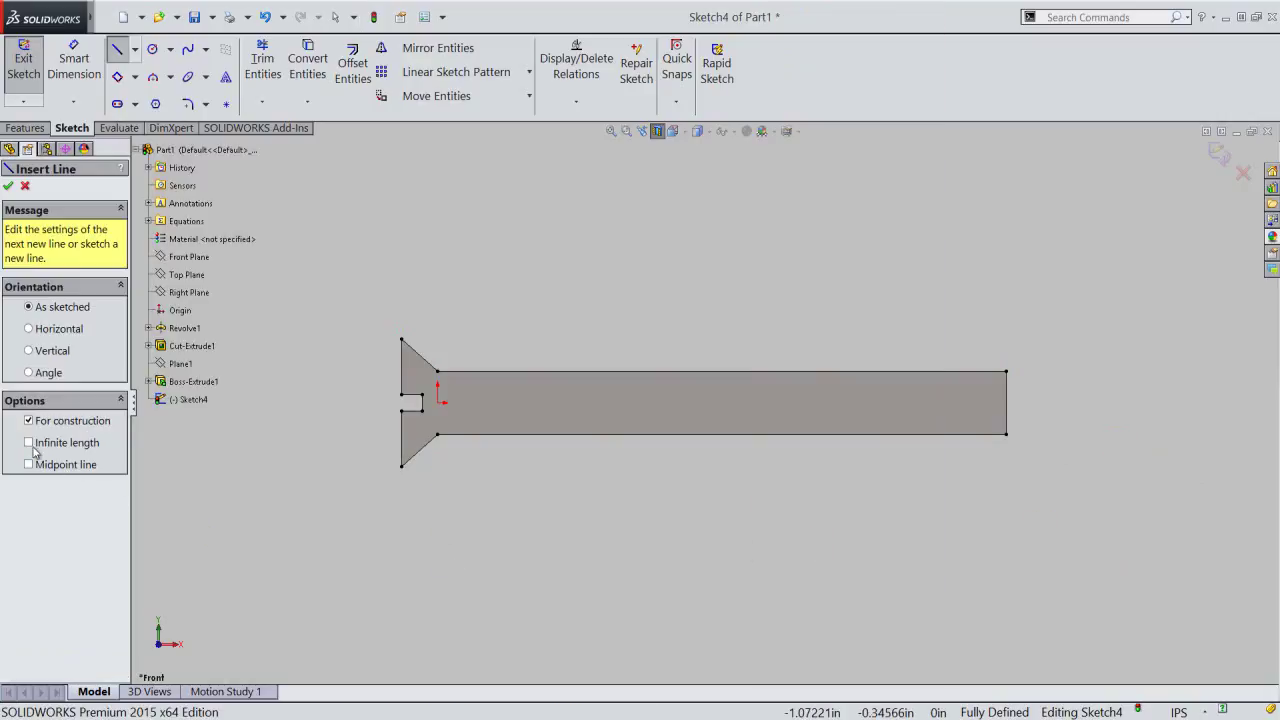
{"action": "left_click", "coordinate": [31, 444]}
{"action": "left_click", "coordinate": [29, 329]}
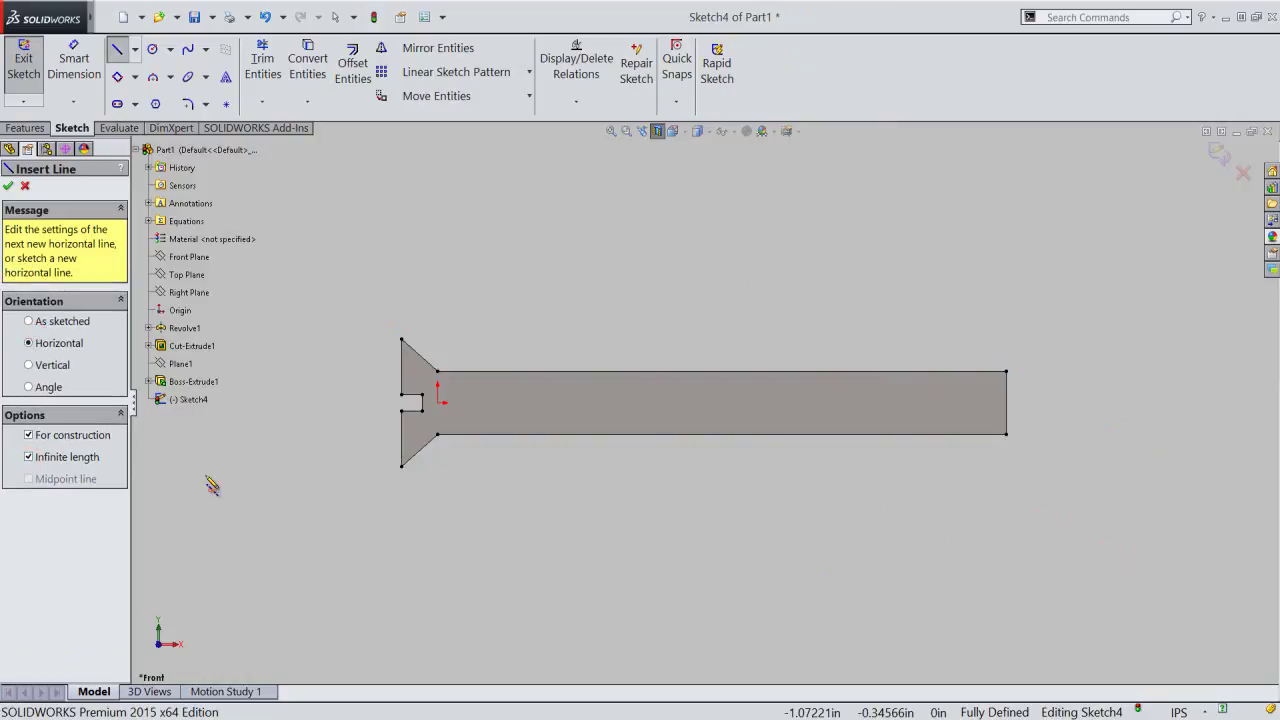
{"action": "left_click", "coordinate": [1007, 403]}
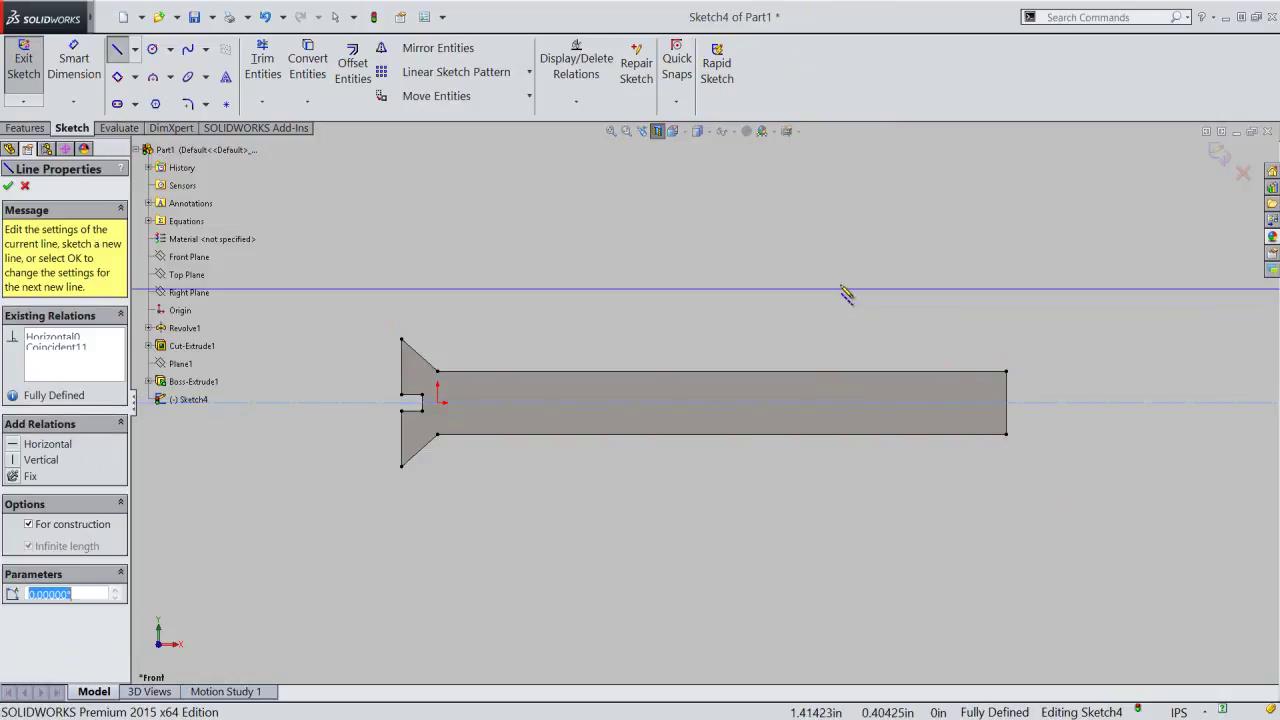
{"action": "right_click", "coordinate": [842, 287]}
{"action": "left_click", "coordinate": [878, 298]}
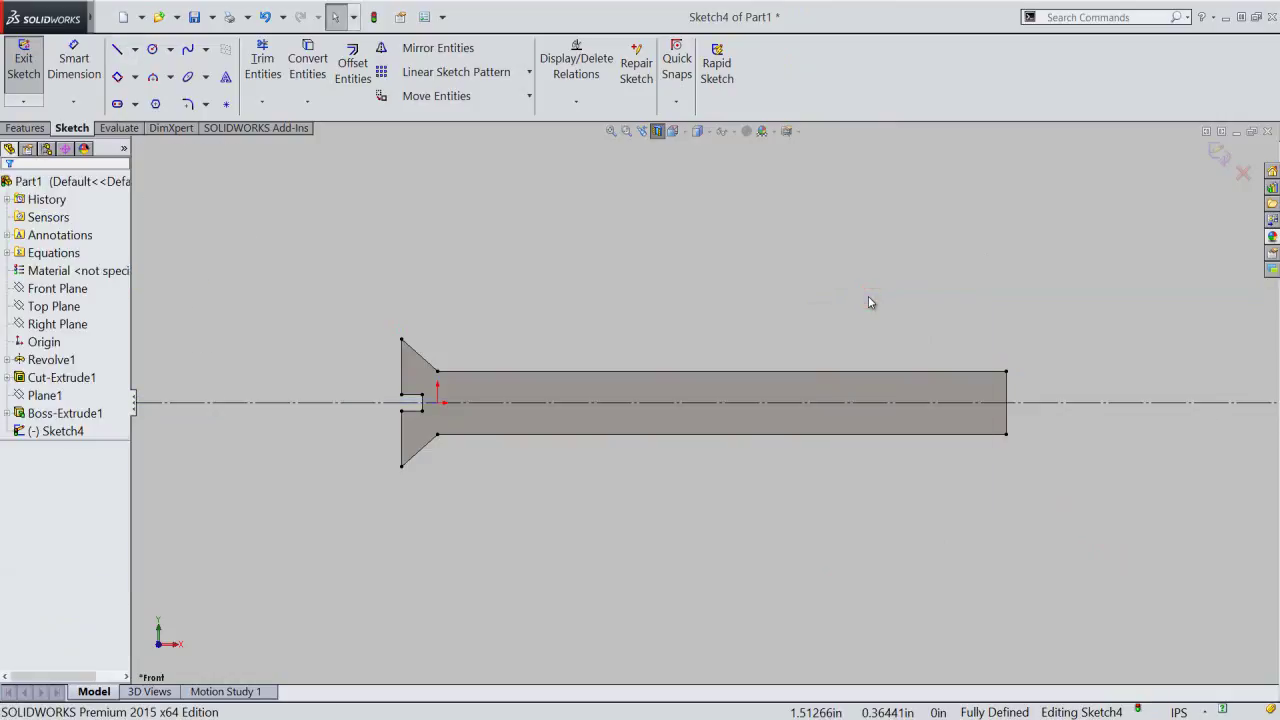
{"action": "left_click", "coordinate": [863, 310]}
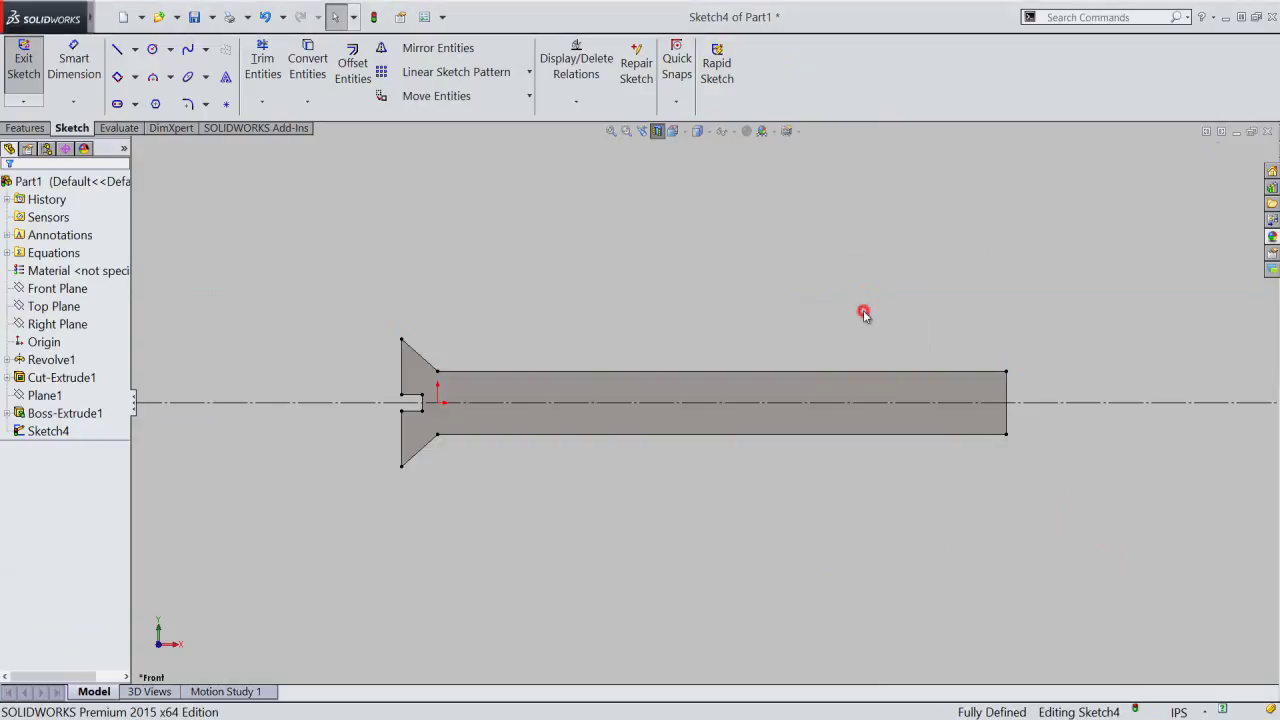
- Open the 'British Standard WHITWORTH (BSW) Thread' part and edit its Sketch1 profile from the fillet arc
{"action": "left_click", "coordinate": [159, 17]}
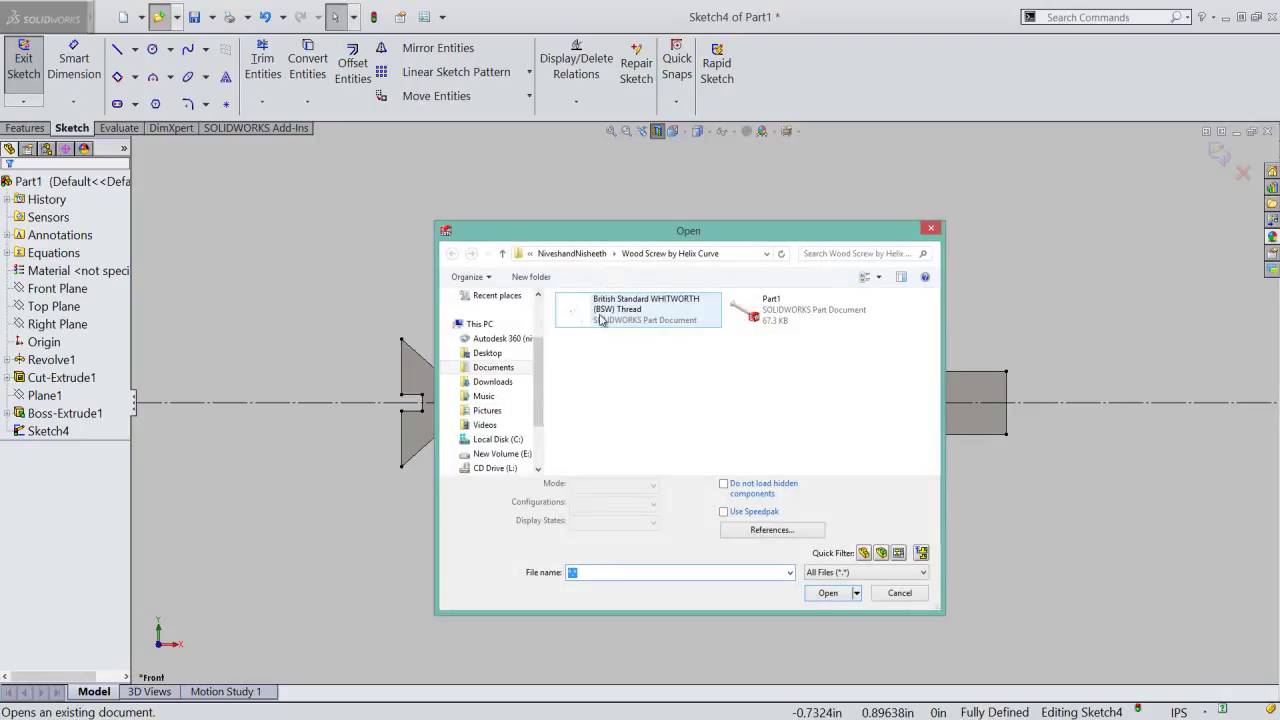
{"action": "left_click", "coordinate": [651, 313]}
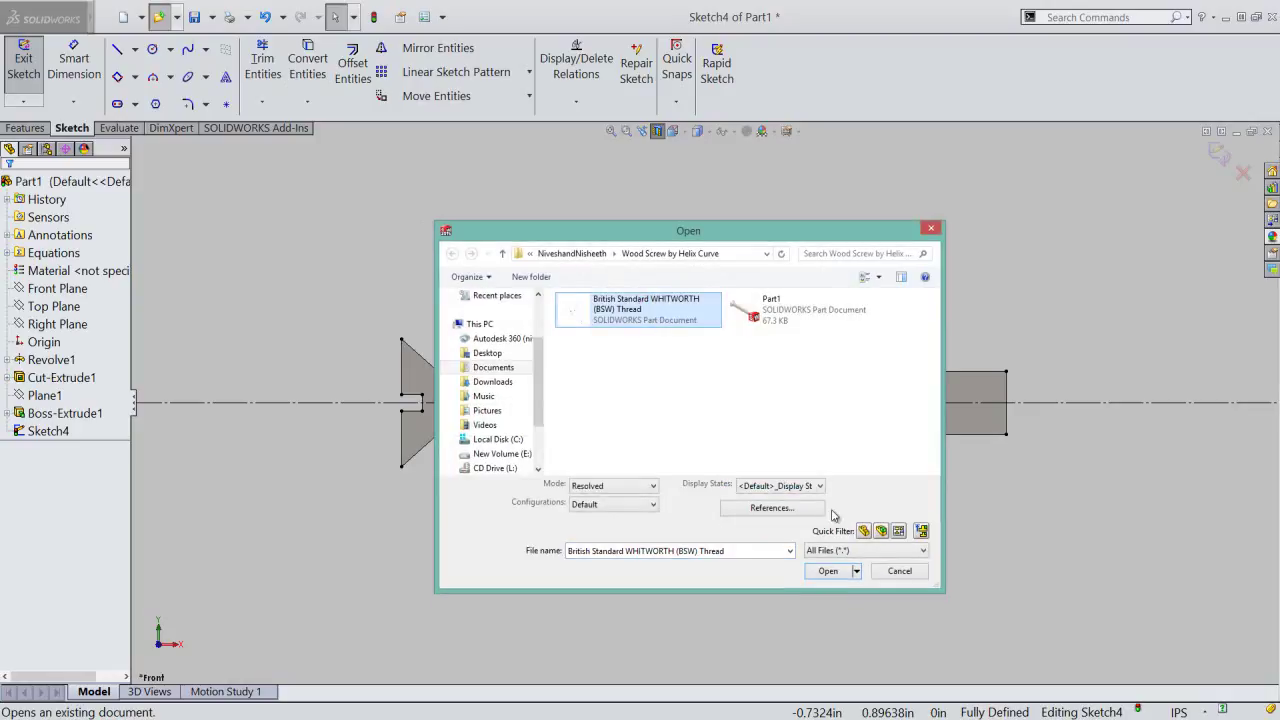
{"action": "left_click", "coordinate": [840, 577]}
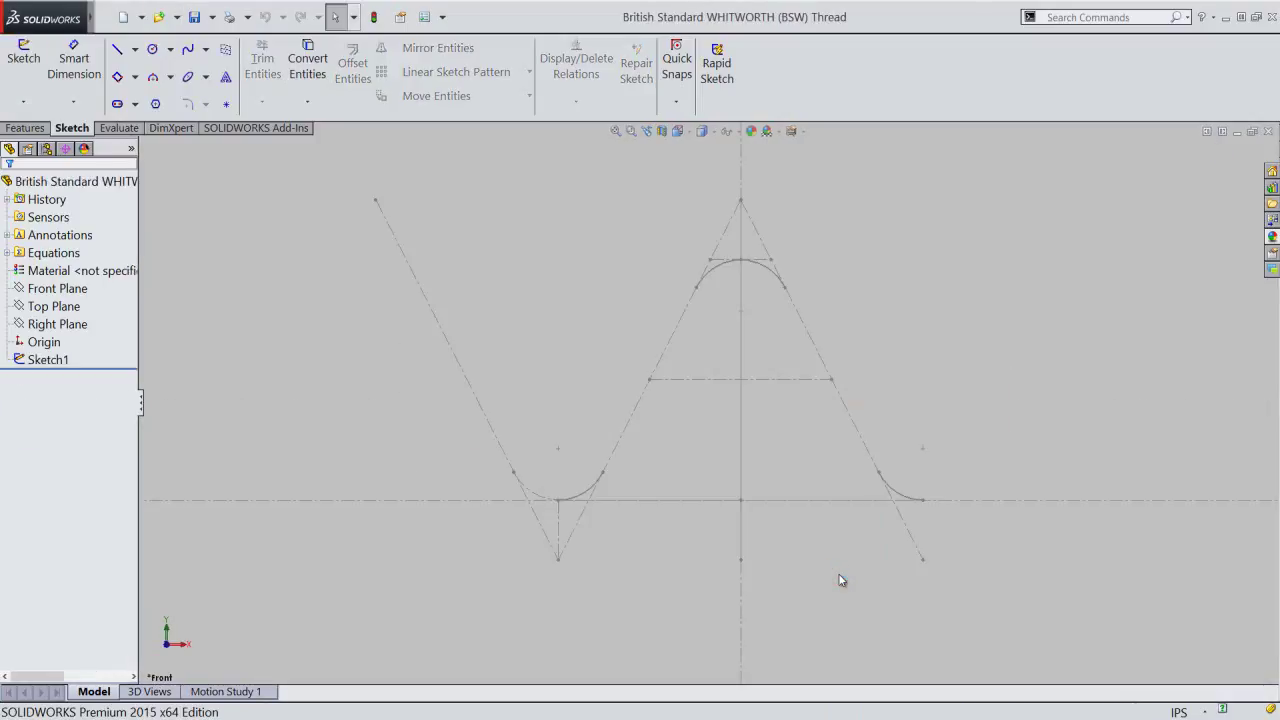
{"action": "left_click", "coordinate": [898, 493]}
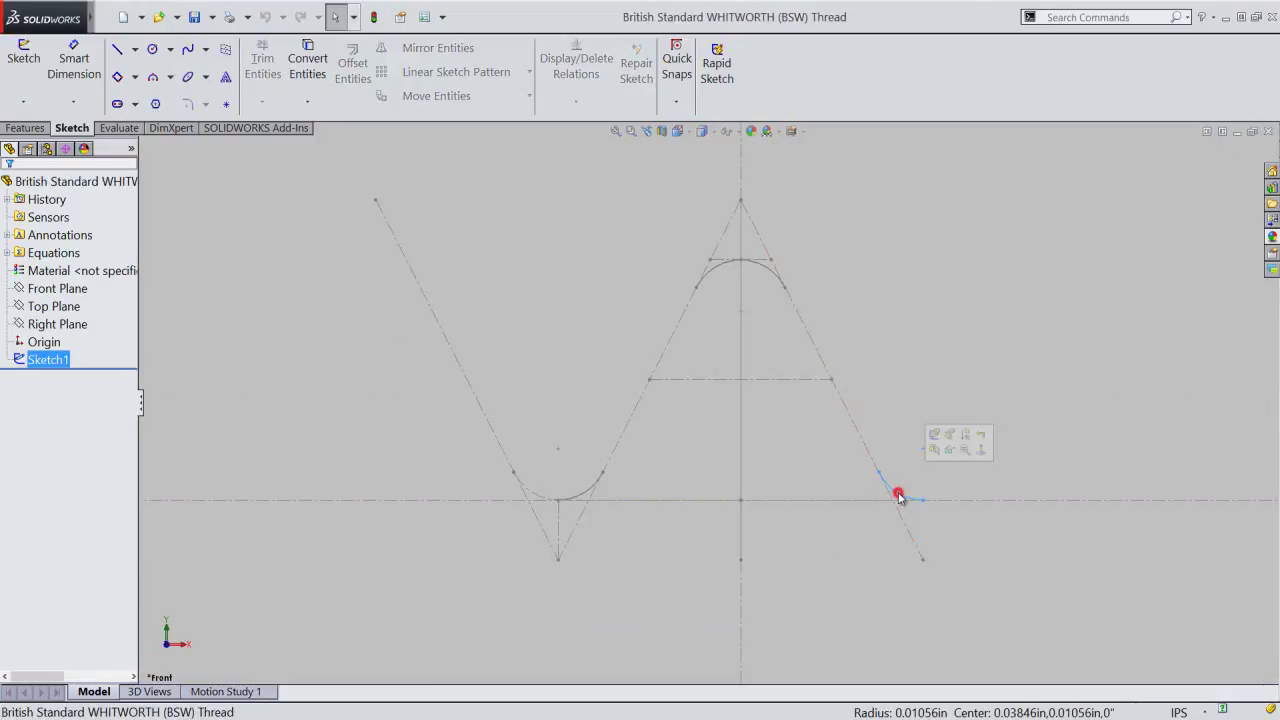
{"action": "left_click", "coordinate": [934, 434]}
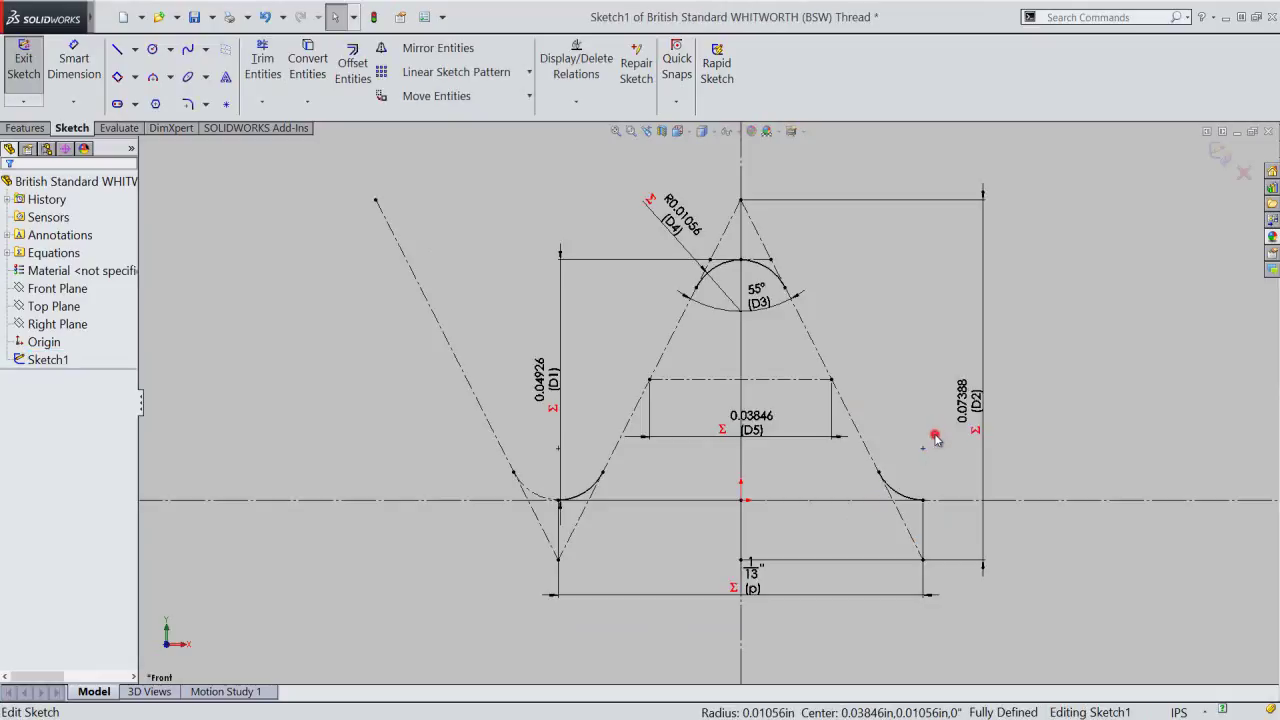
- Turn off large toolbar buttons with text and hide the FeatureManager tree area
{"action": "right_click", "coordinate": [968, 72]}
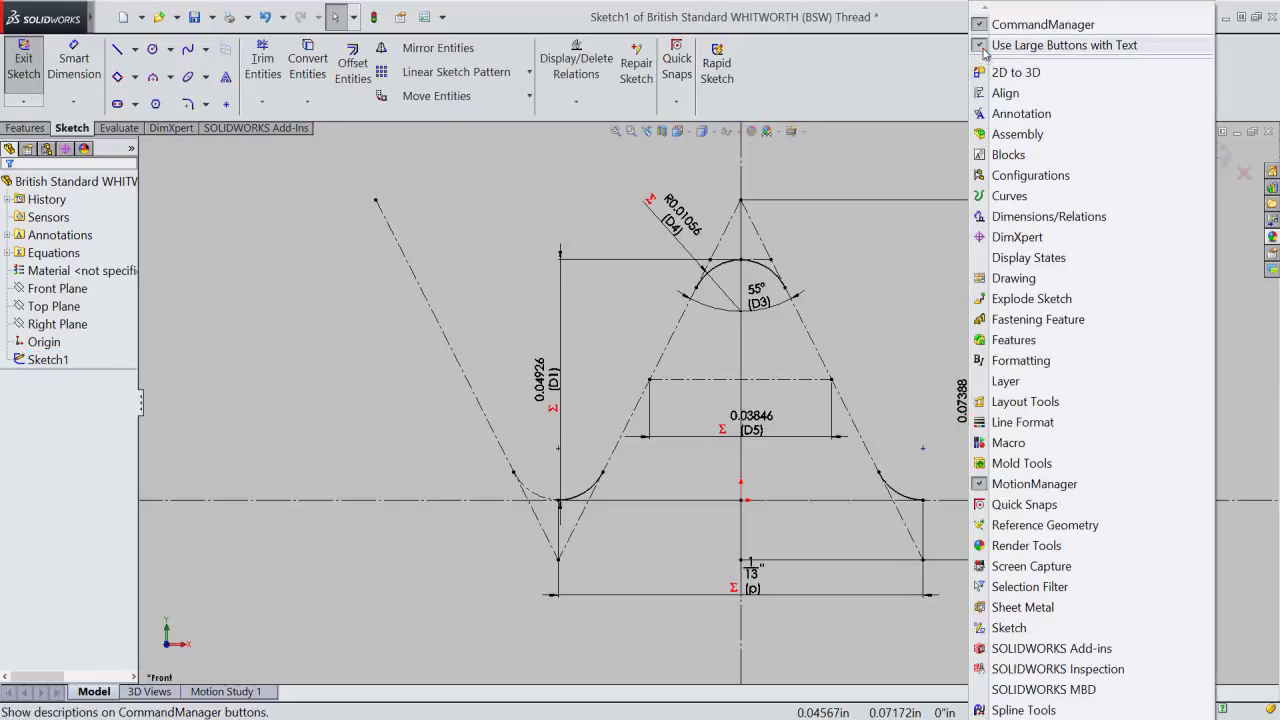
{"action": "left_click", "coordinate": [985, 46]}
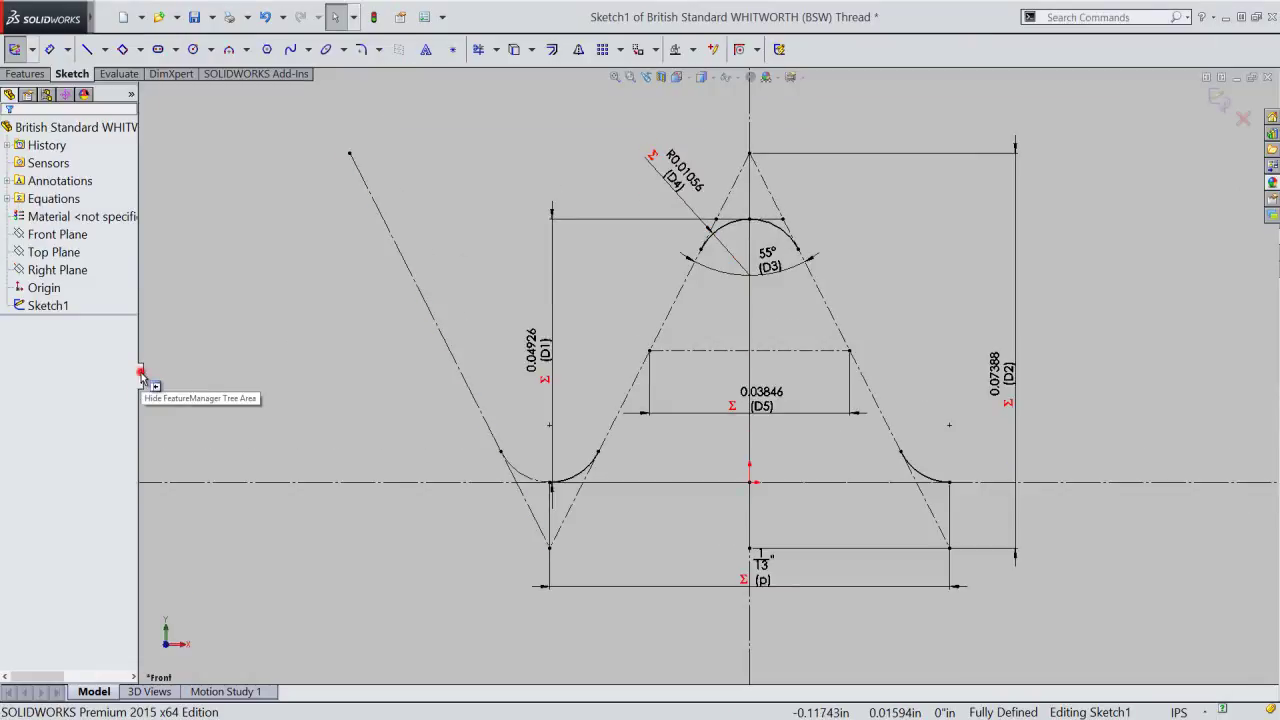
{"action": "left_click", "coordinate": [141, 373]}
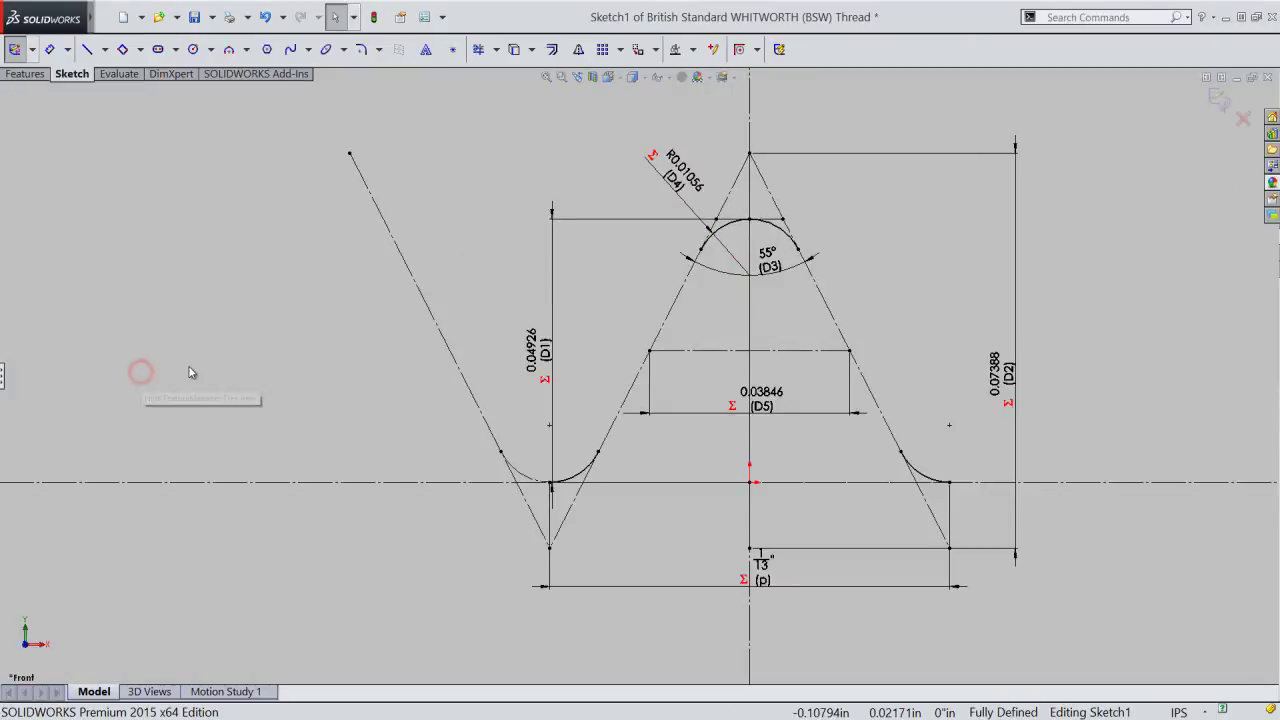
- Pan and zoom to recentre the thread profile in the enlarged view
{"action": "right_click", "coordinate": [902, 251]}
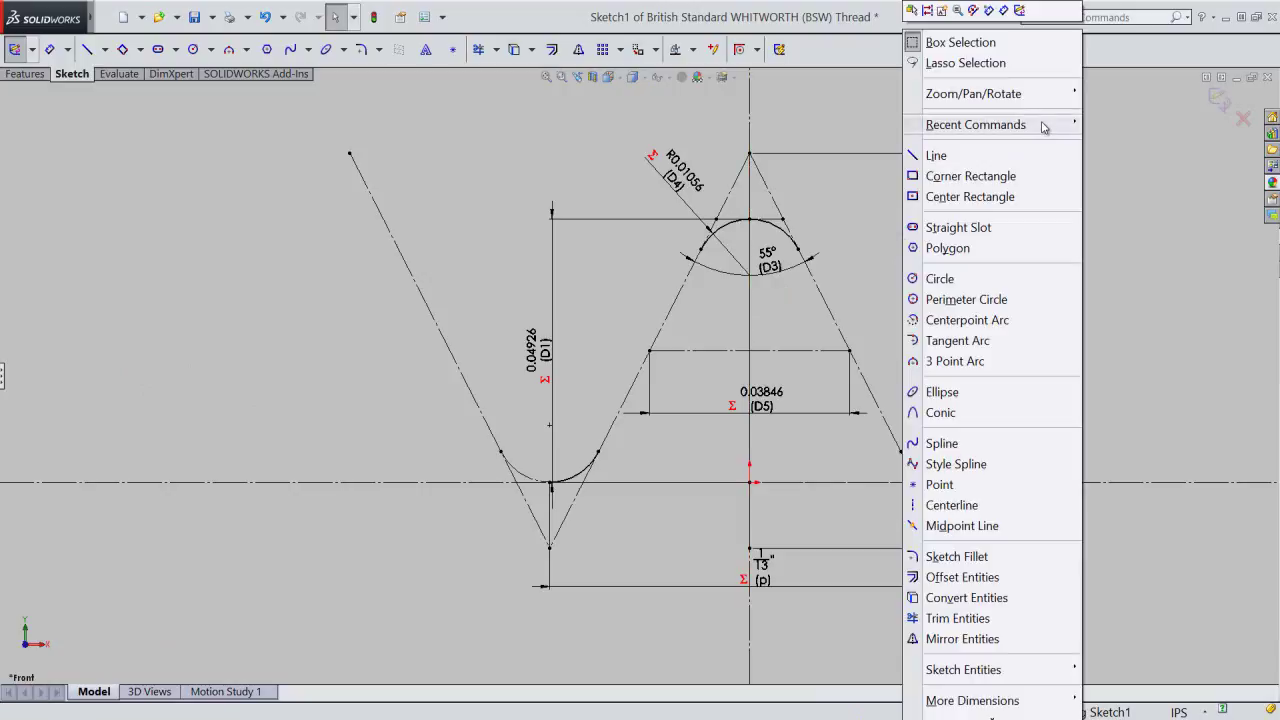
{"action": "mouse_move", "coordinate": [973, 93]}
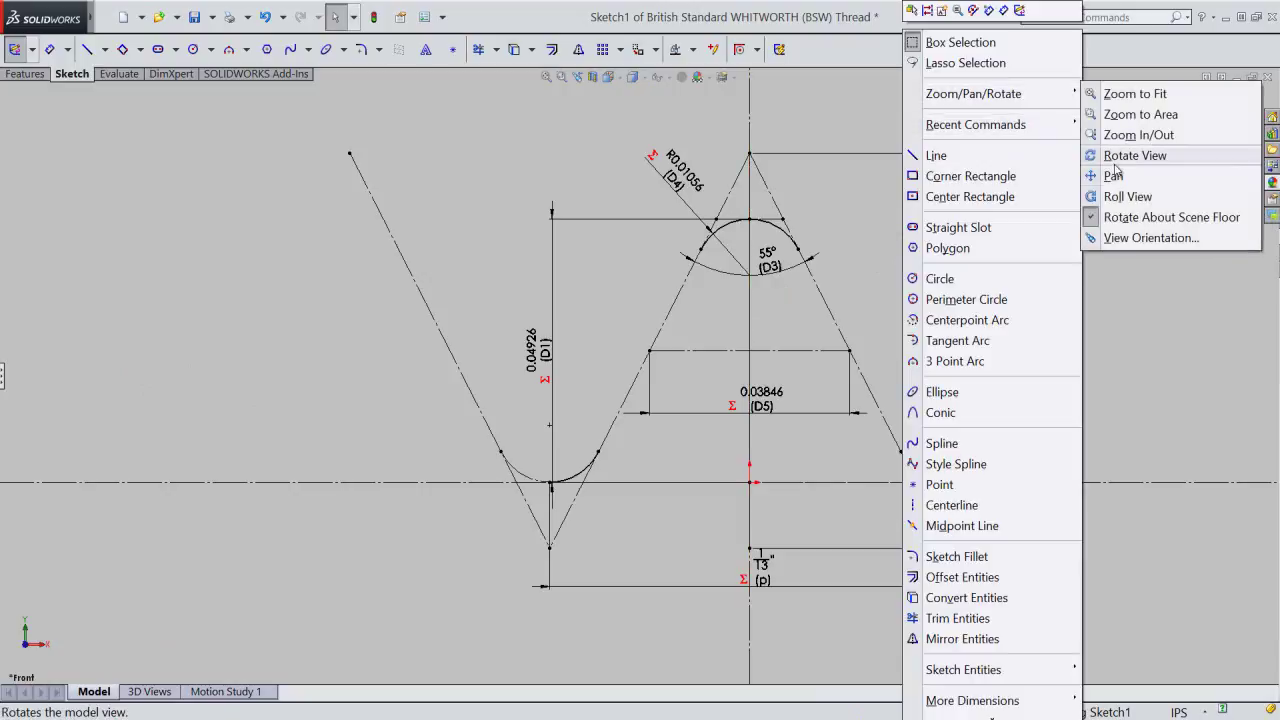
{"action": "left_click", "coordinate": [1114, 173]}
{"action": "mouse_move", "coordinate": [903, 337]}
{"action": "left_mouse_down"}
{"action": "mouse_move", "coordinate": [820, 342]}
{"action": "mouse_move", "coordinate": [831, 329]}
{"action": "left_mouse_up"}
{"action": "right_click", "coordinate": [800, 258]}
{"action": "left_click", "coordinate": [820, 336]}
{"action": "right_click", "coordinate": [838, 280]}
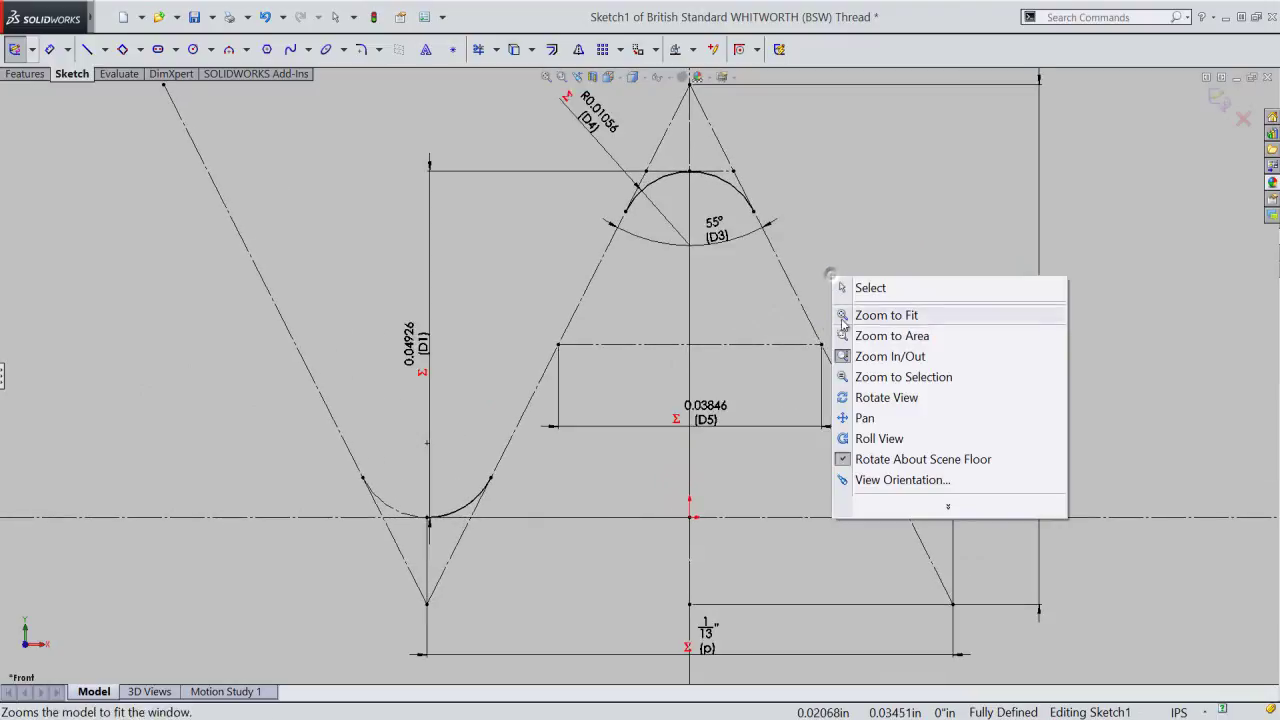
{"action": "middle_click_drag", "start_coordinate": [781, 433], "coordinate": [757, 447], "text": "ctrl"}
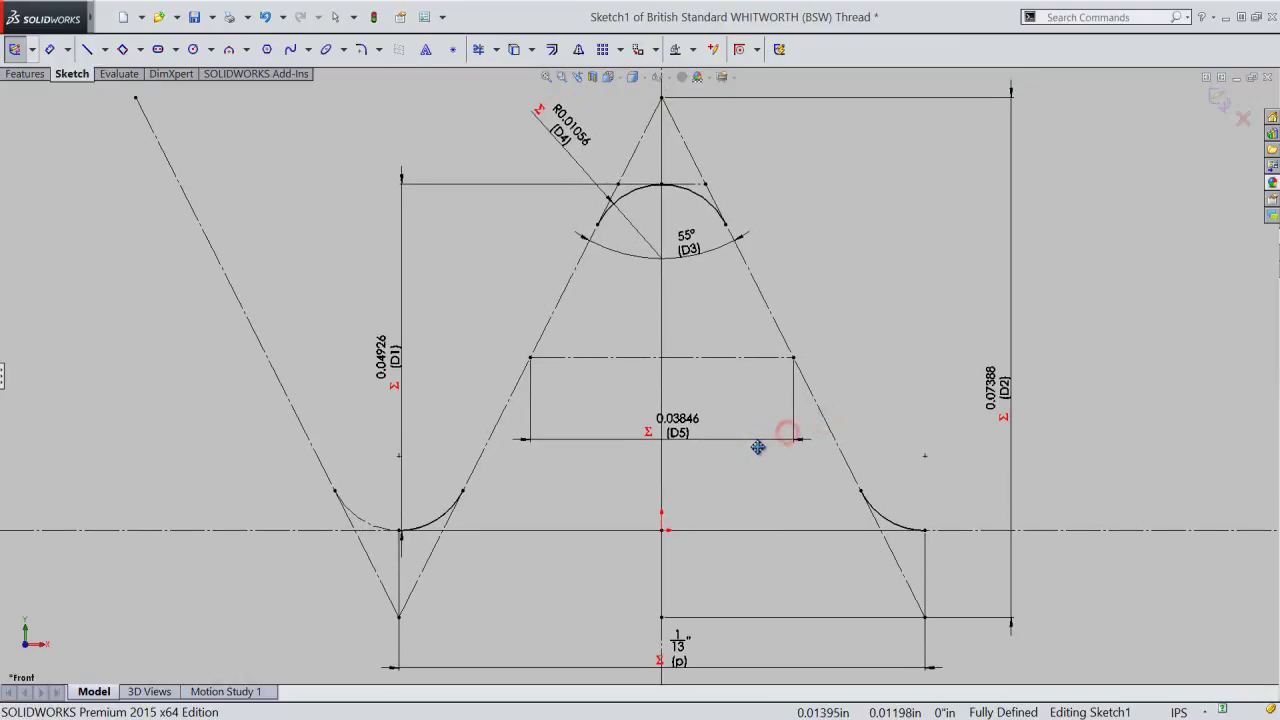
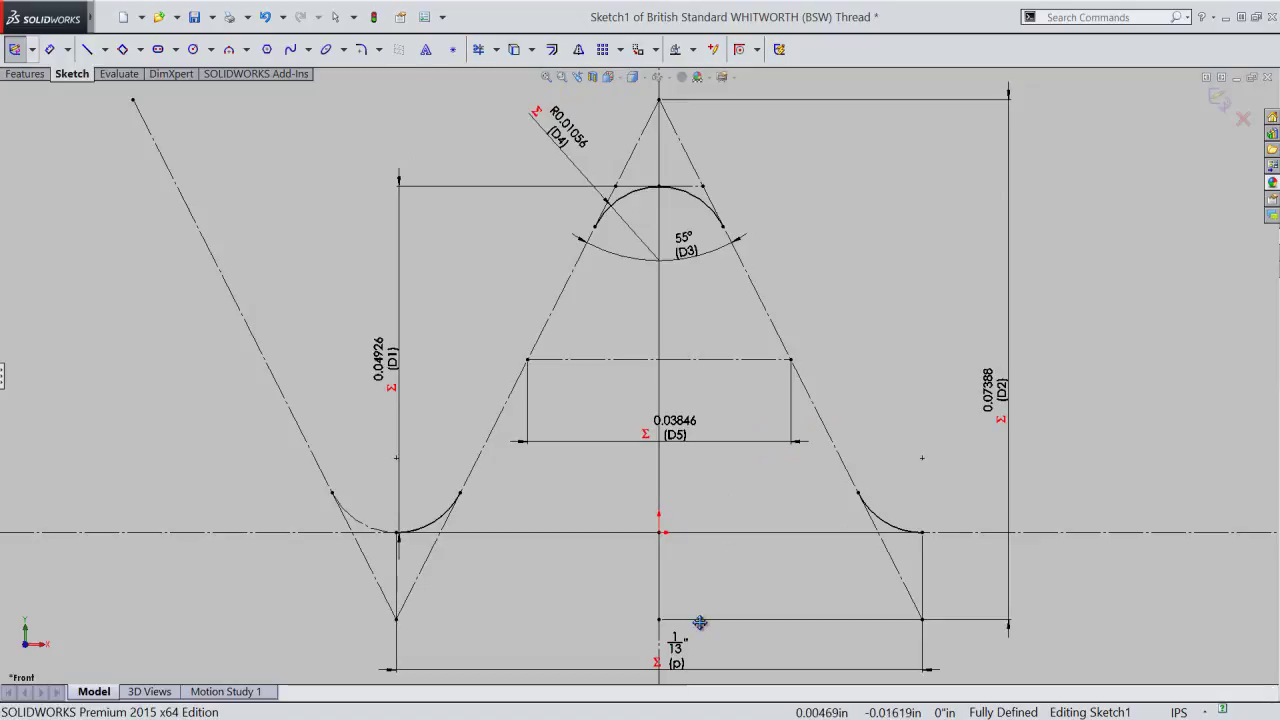
- Return to Select mode, enable Use Large Buttons with Text, and show the FeatureManager tree
{"action": "right_click", "coordinate": [868, 307]}
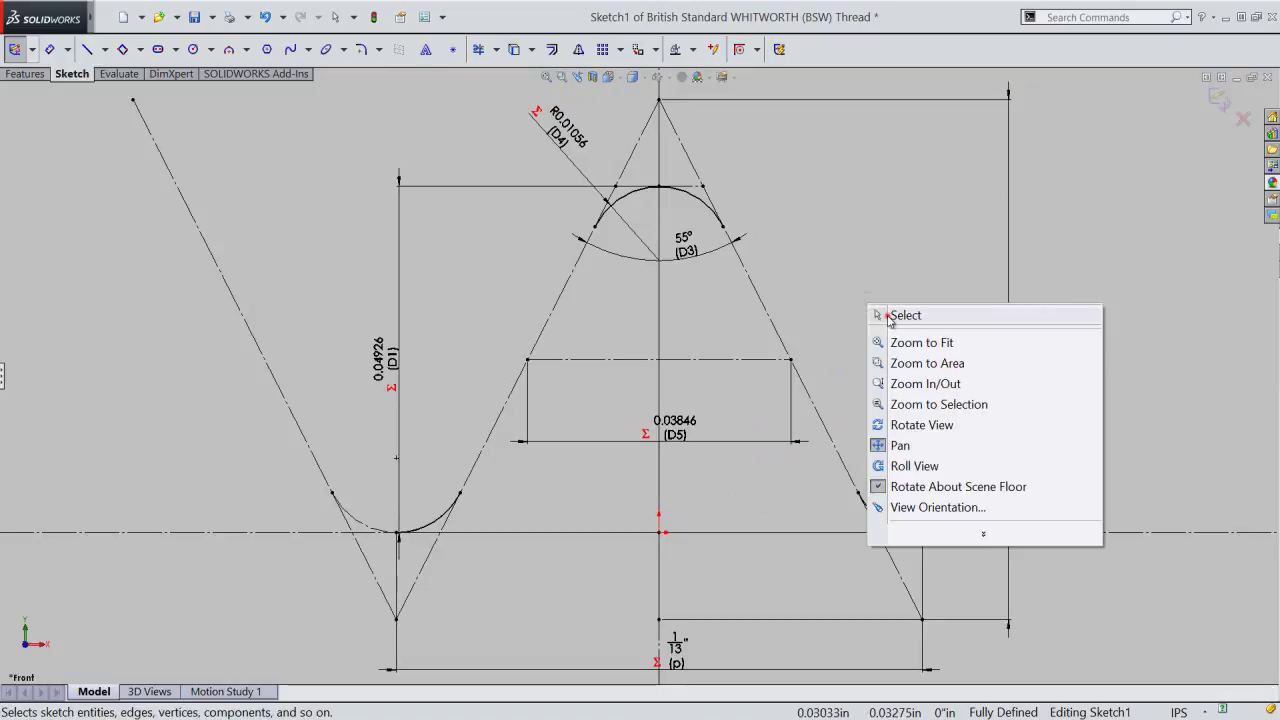
{"action": "left_click", "coordinate": [889, 315]}
{"action": "right_click", "coordinate": [926, 64]}
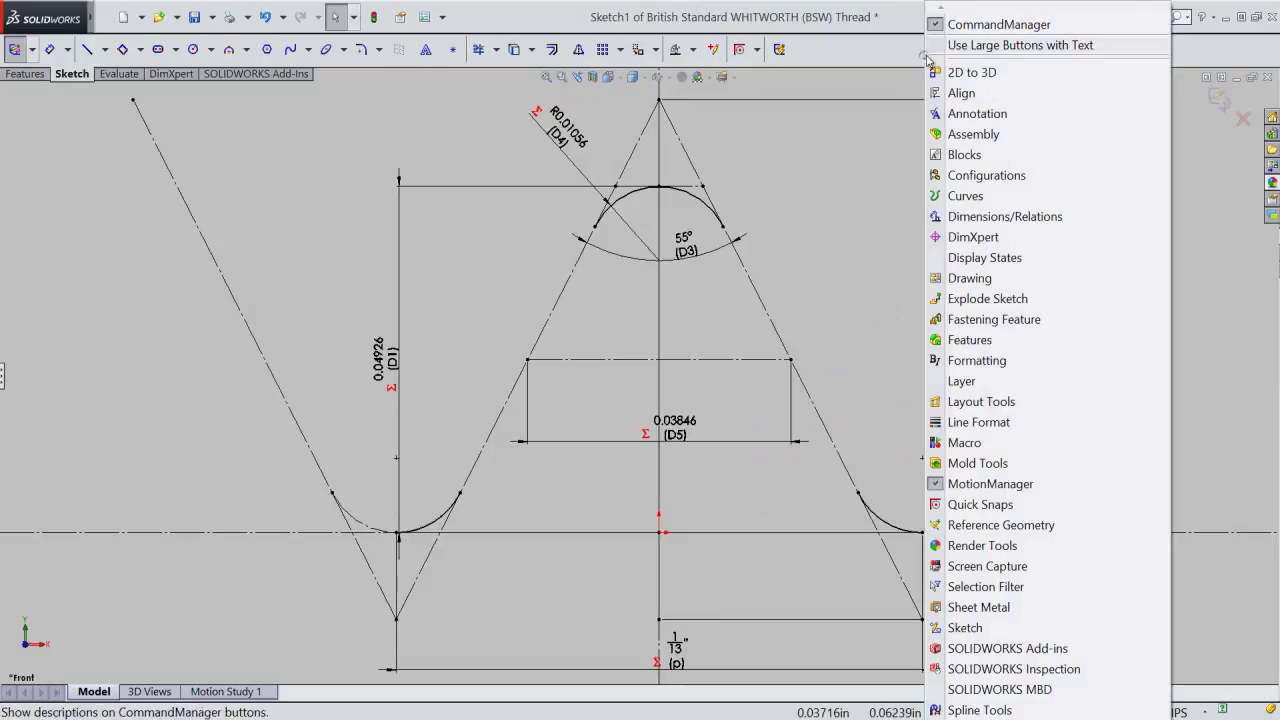
{"action": "left_click", "coordinate": [935, 44]}
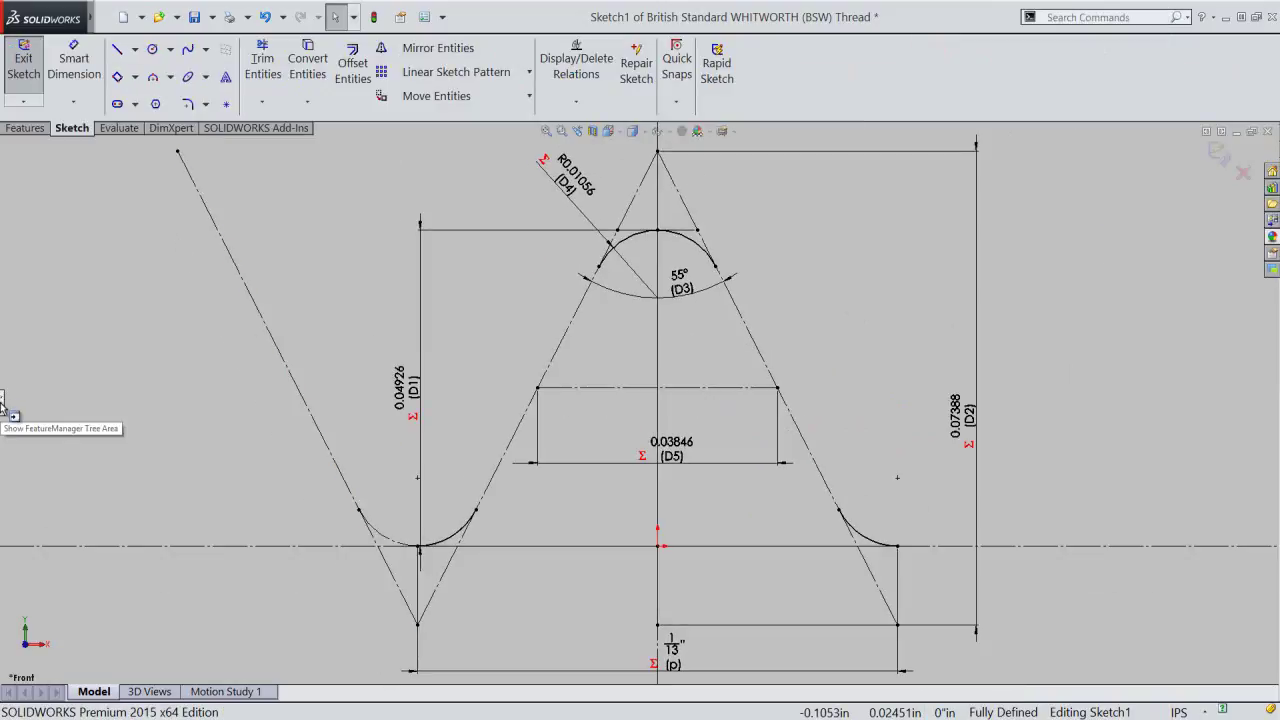
{"action": "left_click", "coordinate": [2, 403]}
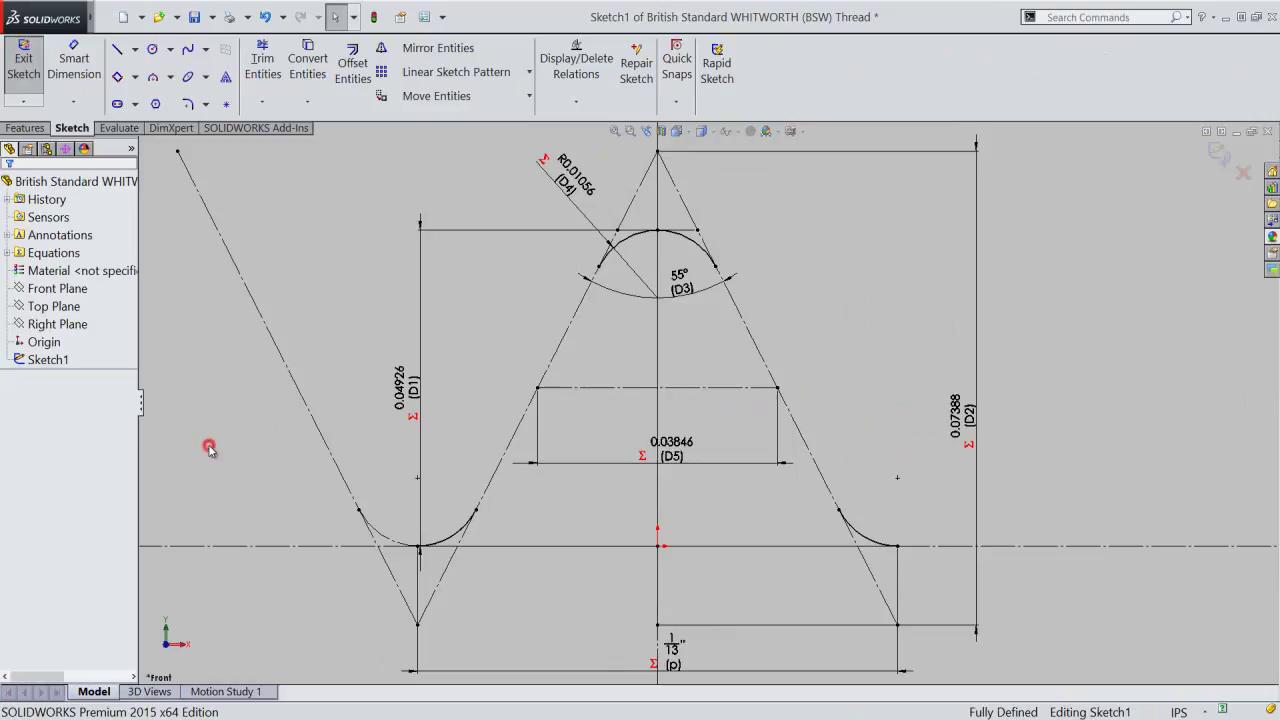
- Copy Arc1, Arc3 and Arc4, the crest arc and both root fillets, to the clipboard
{"action": "left_click", "coordinate": [462, 532]}
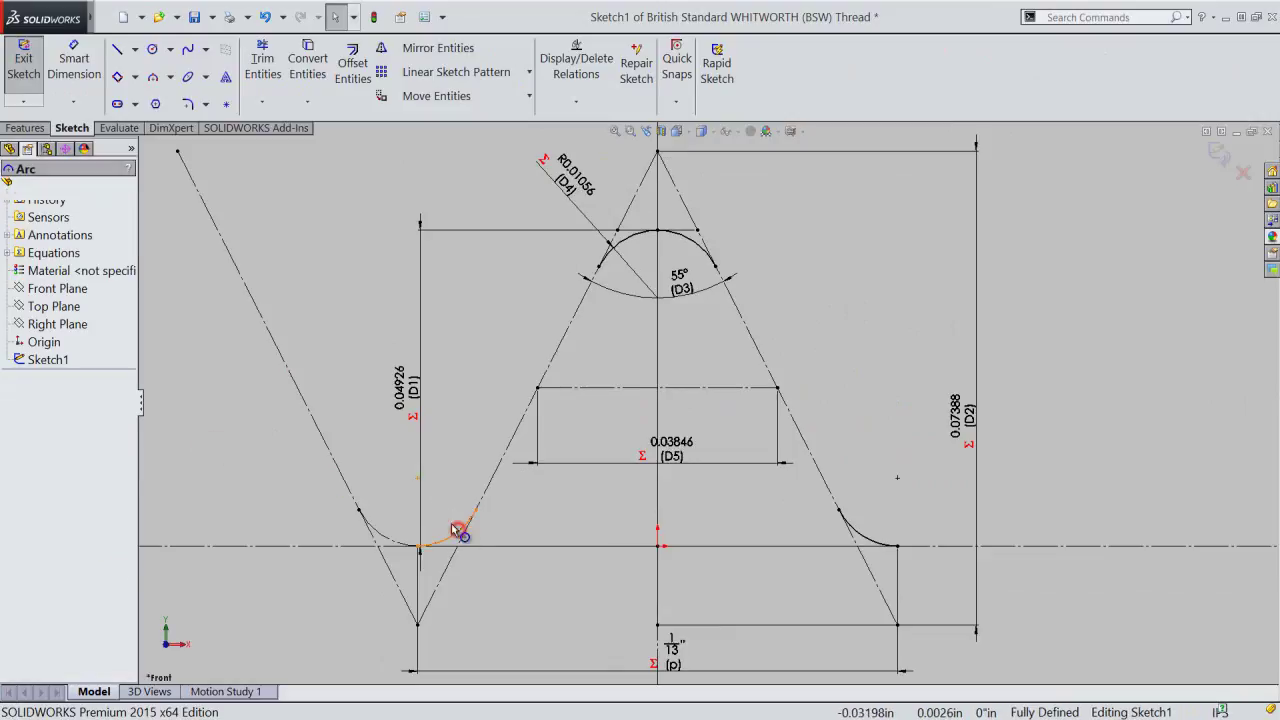
{"action": "left_click", "coordinate": [640, 238], "text": "ctrl"}
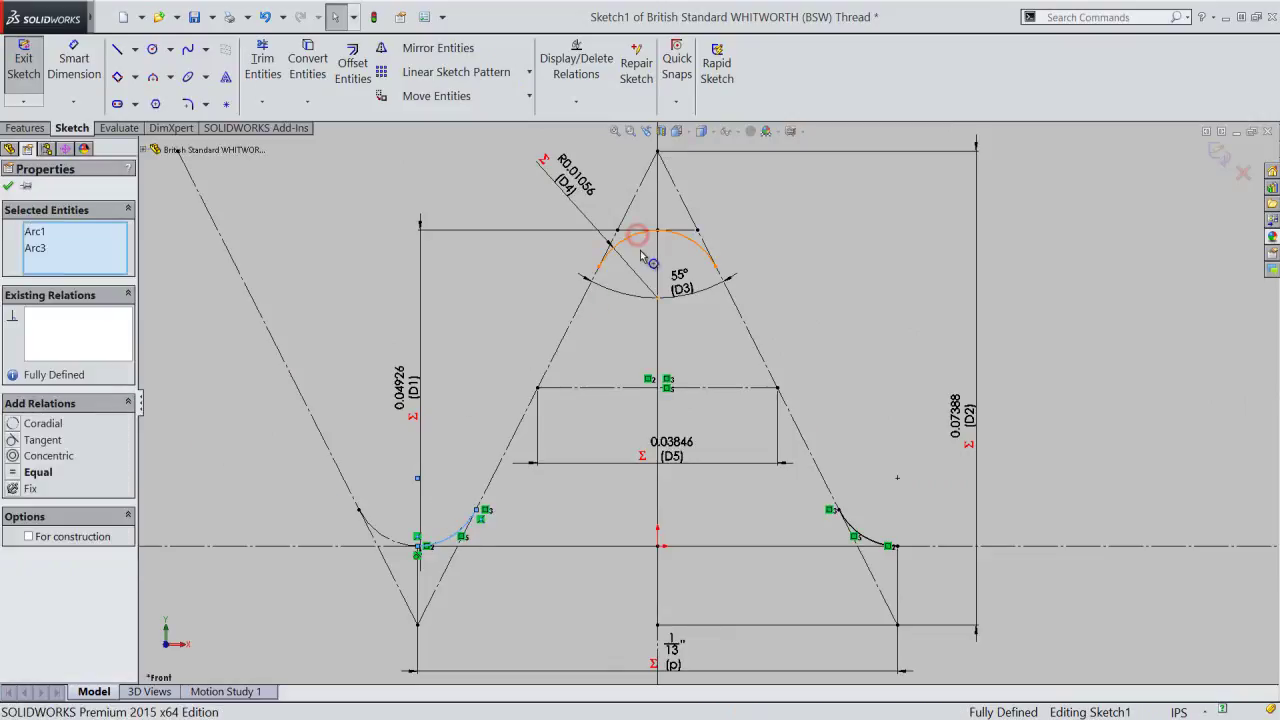
{"action": "left_click", "coordinate": [883, 549], "text": "ctrl"}
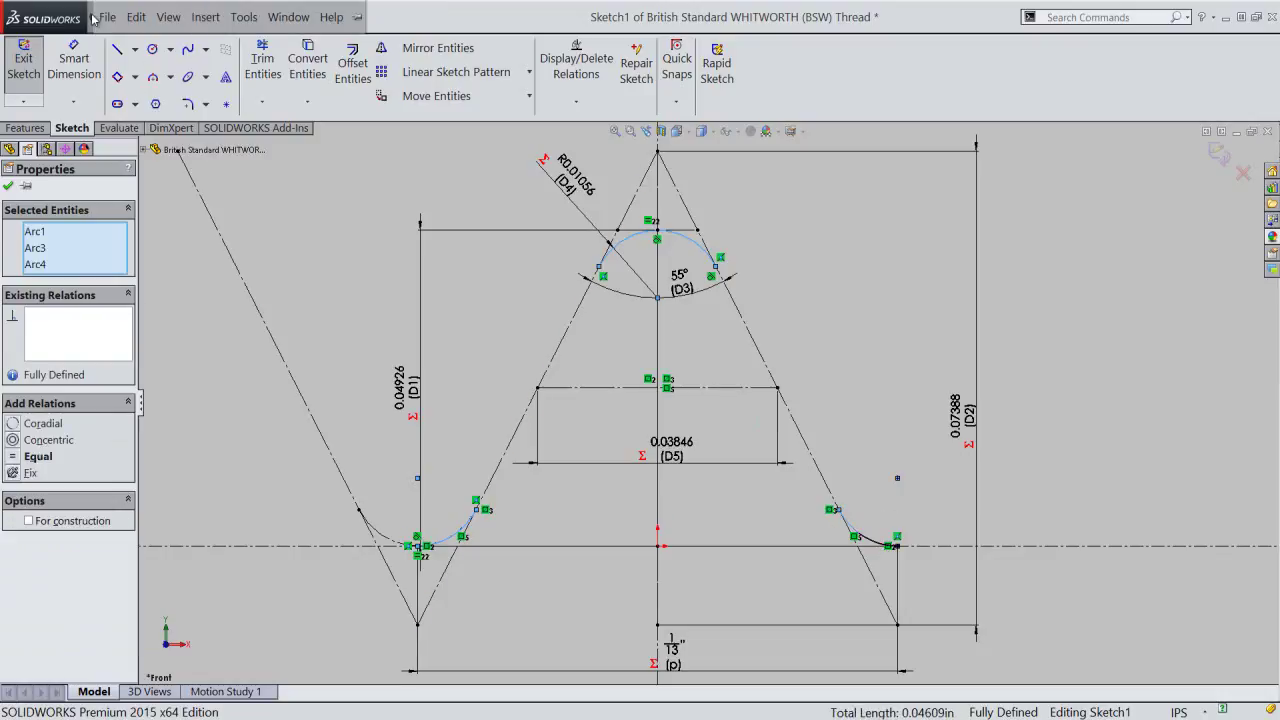
{"action": "mouse_move", "coordinate": [96, 17]}
{"action": "left_click", "coordinate": [135, 17]}
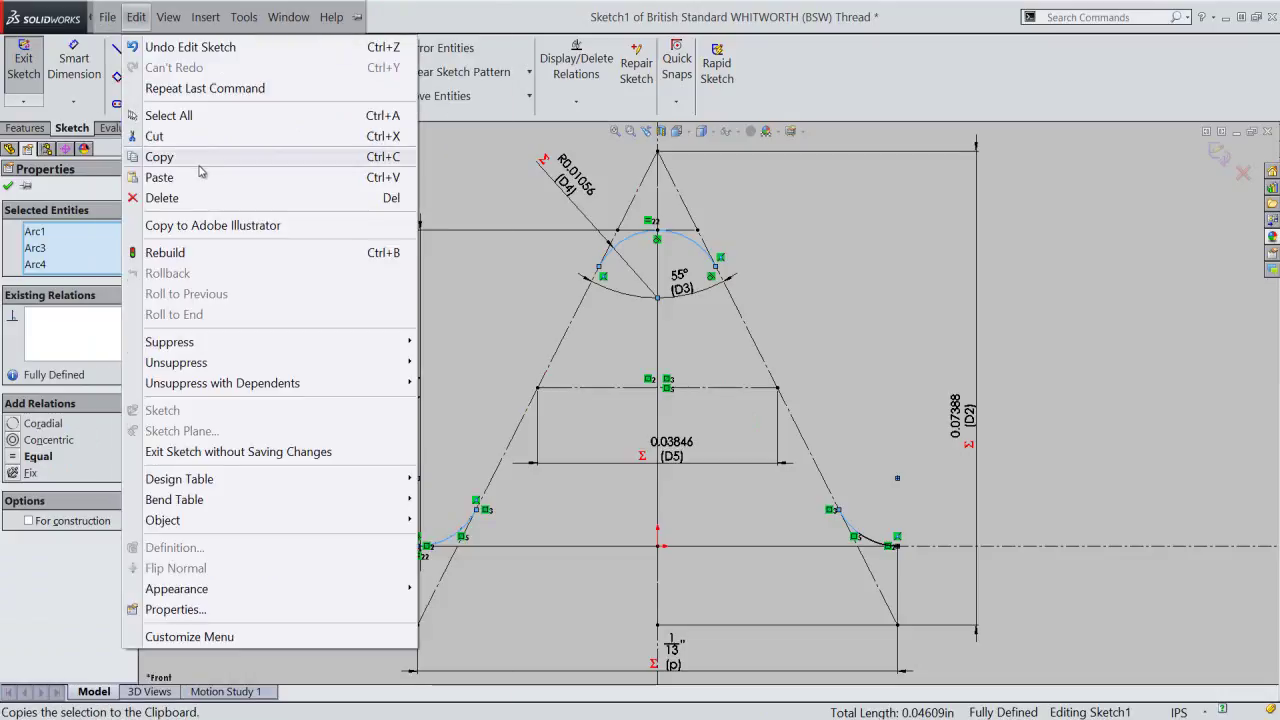
{"action": "left_click", "coordinate": [257, 157]}
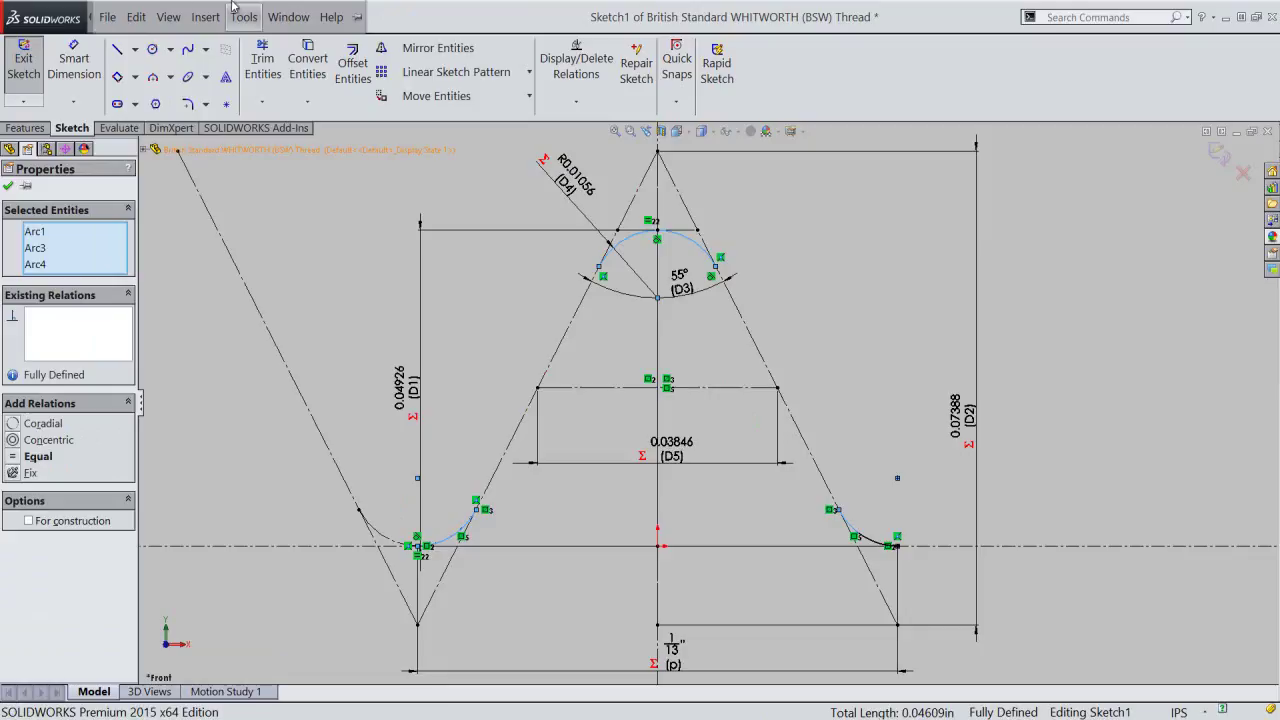
{"action": "left_click", "coordinate": [292, 16]}
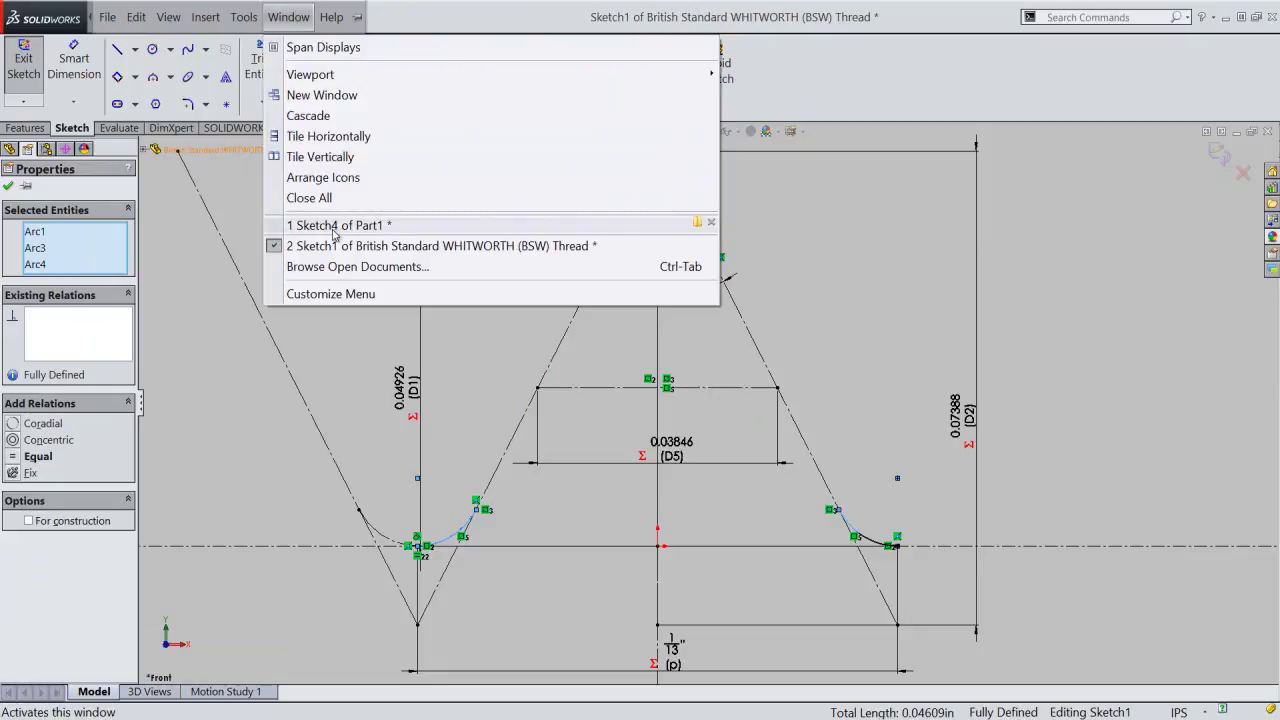
- Paste the three copied thread arcs into Sketch4 of Part1 and zoom in on them
{"action": "left_click", "coordinate": [335, 227]}
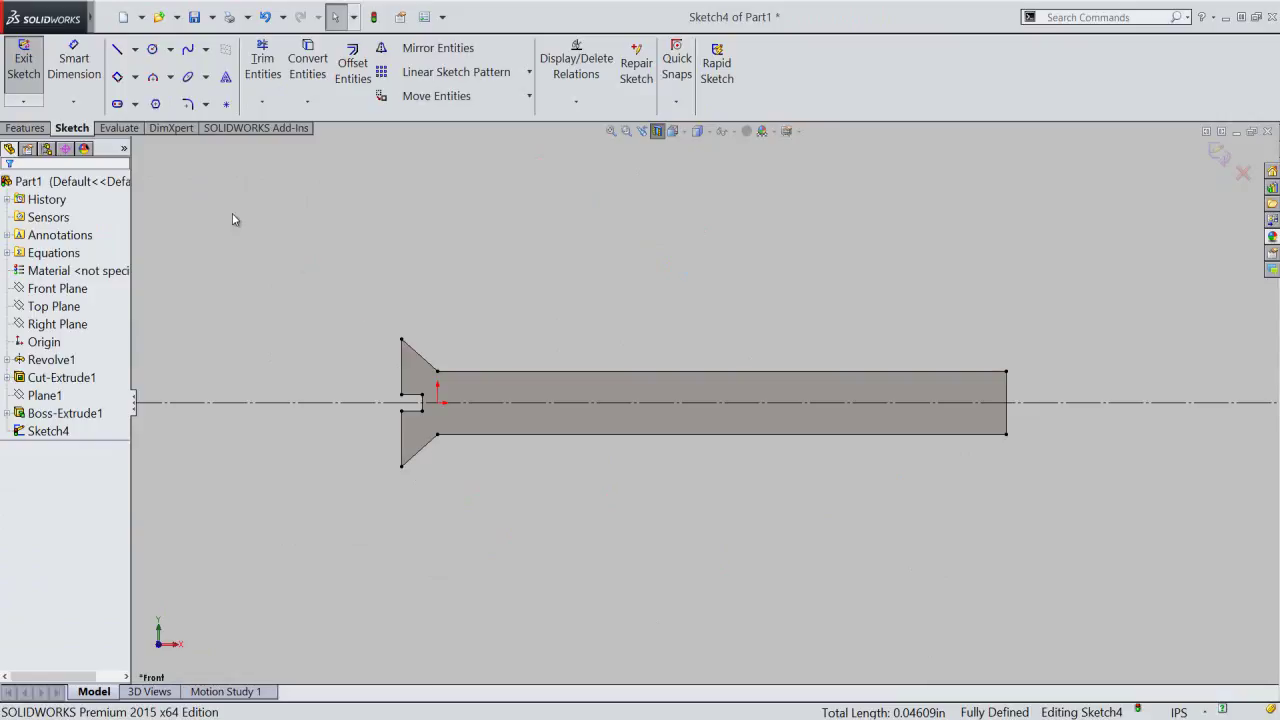
{"action": "left_click", "coordinate": [136, 17]}
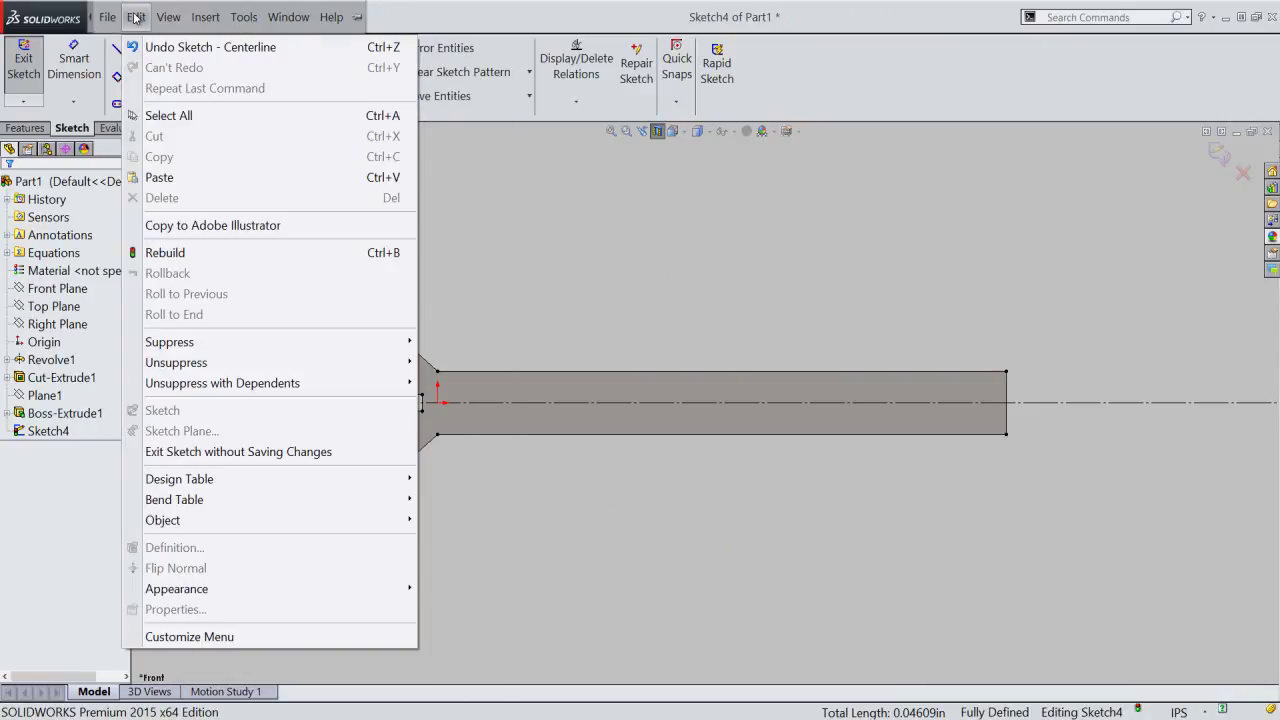
{"action": "left_click", "coordinate": [202, 184]}
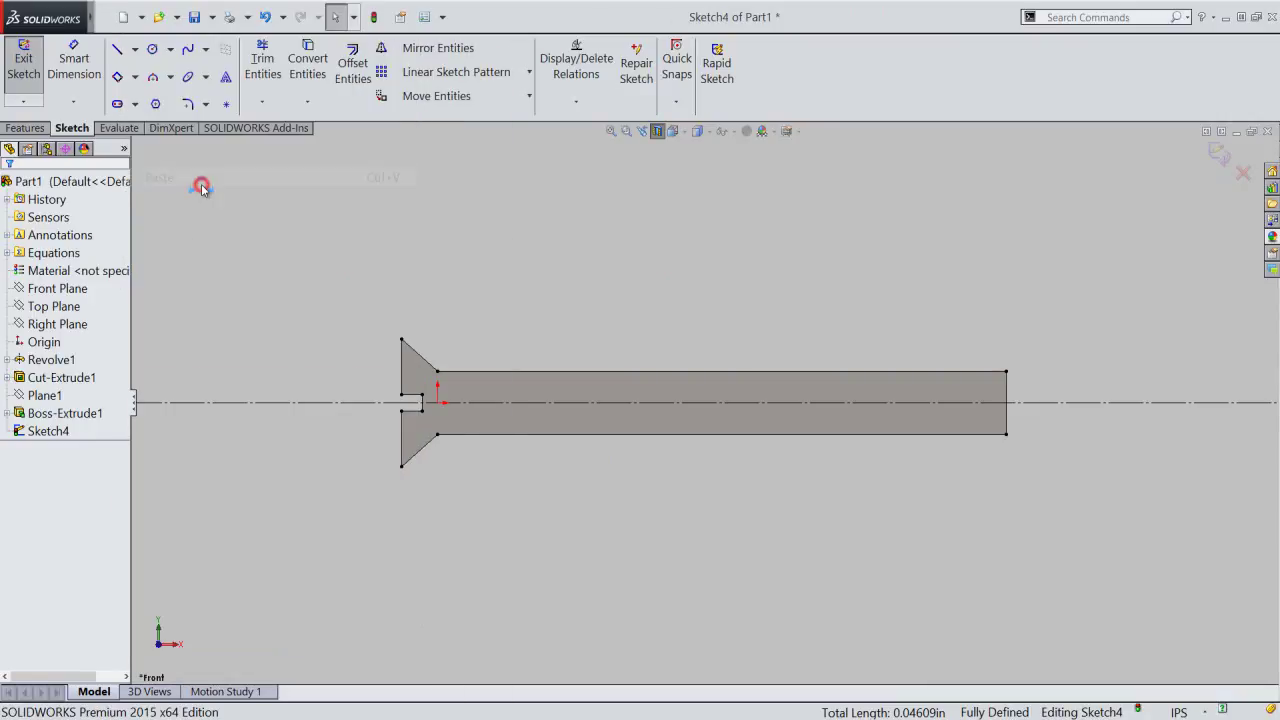
{"action": "left_click", "coordinate": [512, 311]}
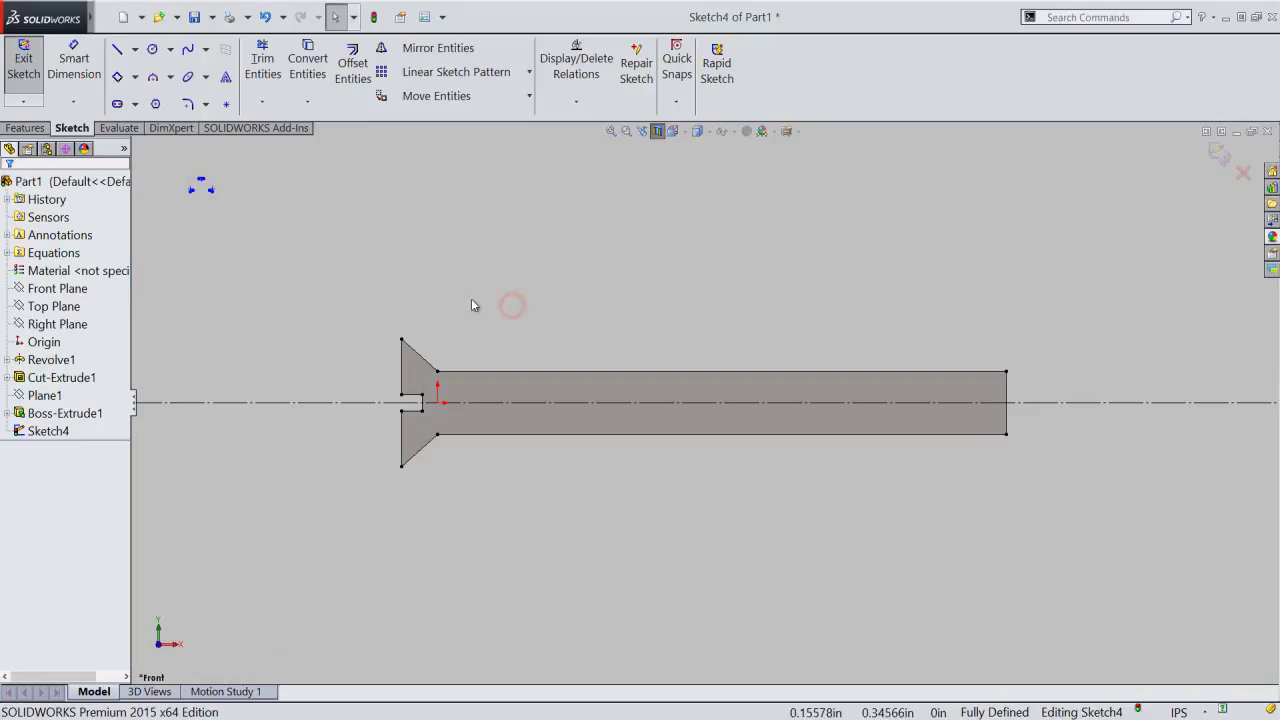
{"action": "scroll", "coordinate": [182, 172], "scroll_direction": "down", "scroll_amount": 2}
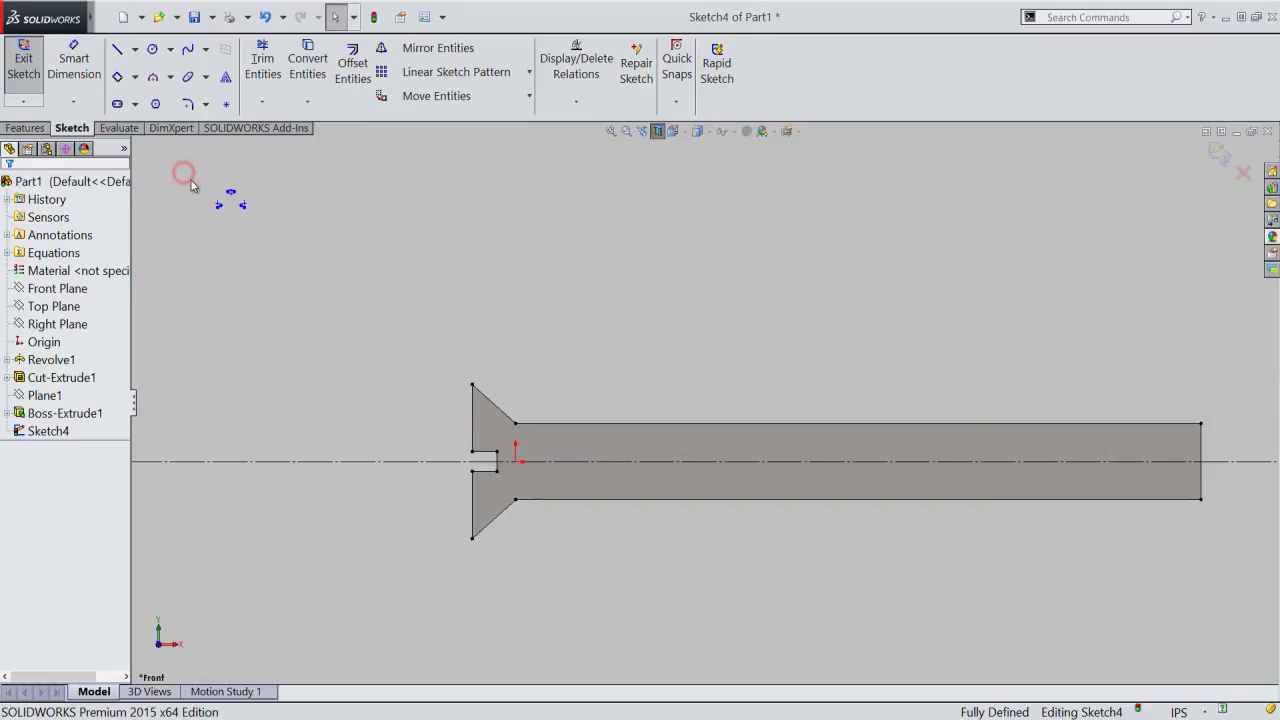
{"action": "scroll", "coordinate": [230, 195], "scroll_direction": "down", "scroll_amount": 1}
{"action": "scroll", "coordinate": [330, 240], "scroll_direction": "down", "scroll_amount": 1}
{"action": "scroll", "coordinate": [526, 309], "scroll_direction": "down", "scroll_amount": 2}
{"action": "scroll", "coordinate": [531, 314], "scroll_direction": "down", "scroll_amount": 1}
{"action": "scroll", "coordinate": [520, 312], "scroll_direction": "down", "scroll_amount": 1}
{"action": "right_click", "coordinate": [391, 240]}
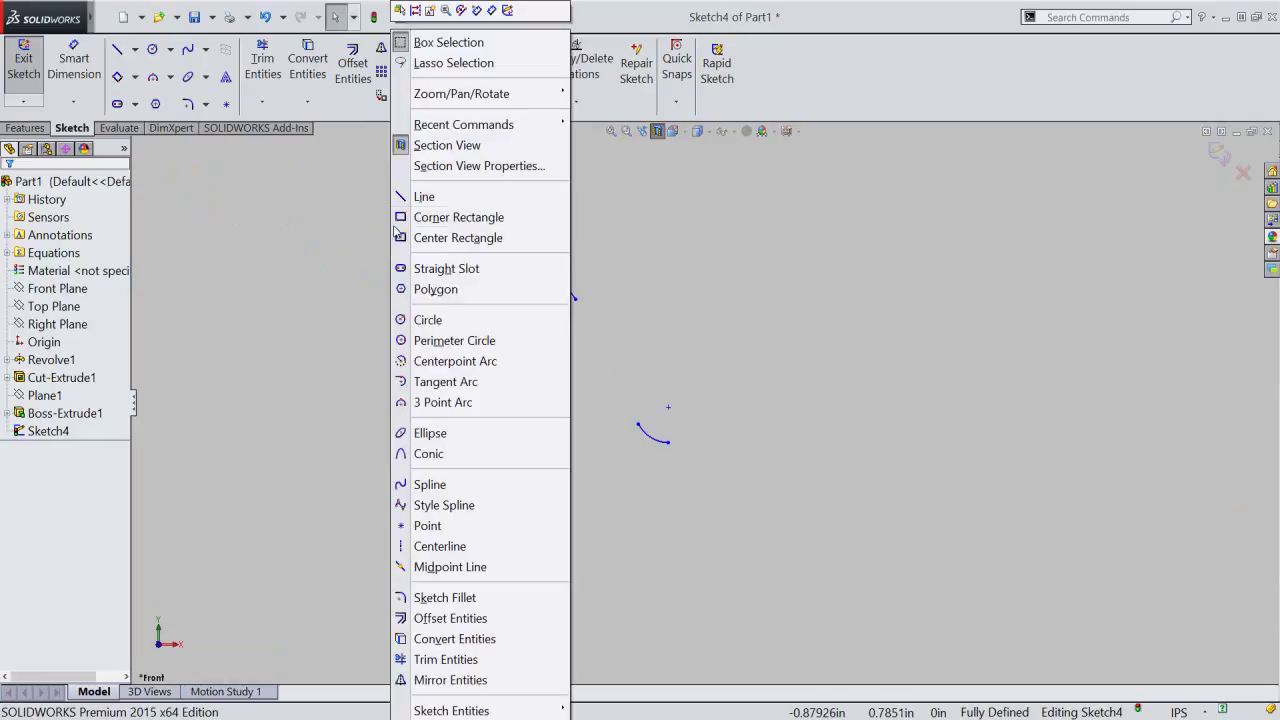
- Draw two tangent flank lines from the crest arc to the root arcs, plus a horizontal base line
{"action": "left_click", "coordinate": [406, 200]}
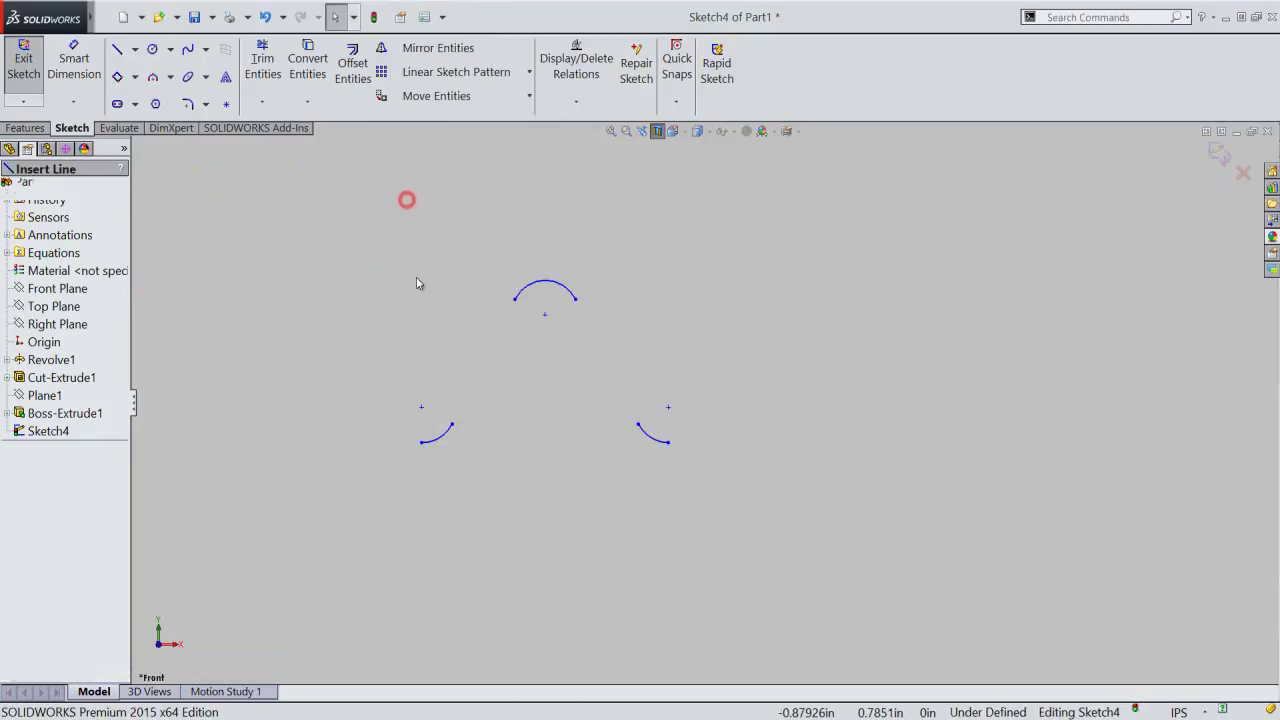
{"action": "left_click", "coordinate": [452, 424]}
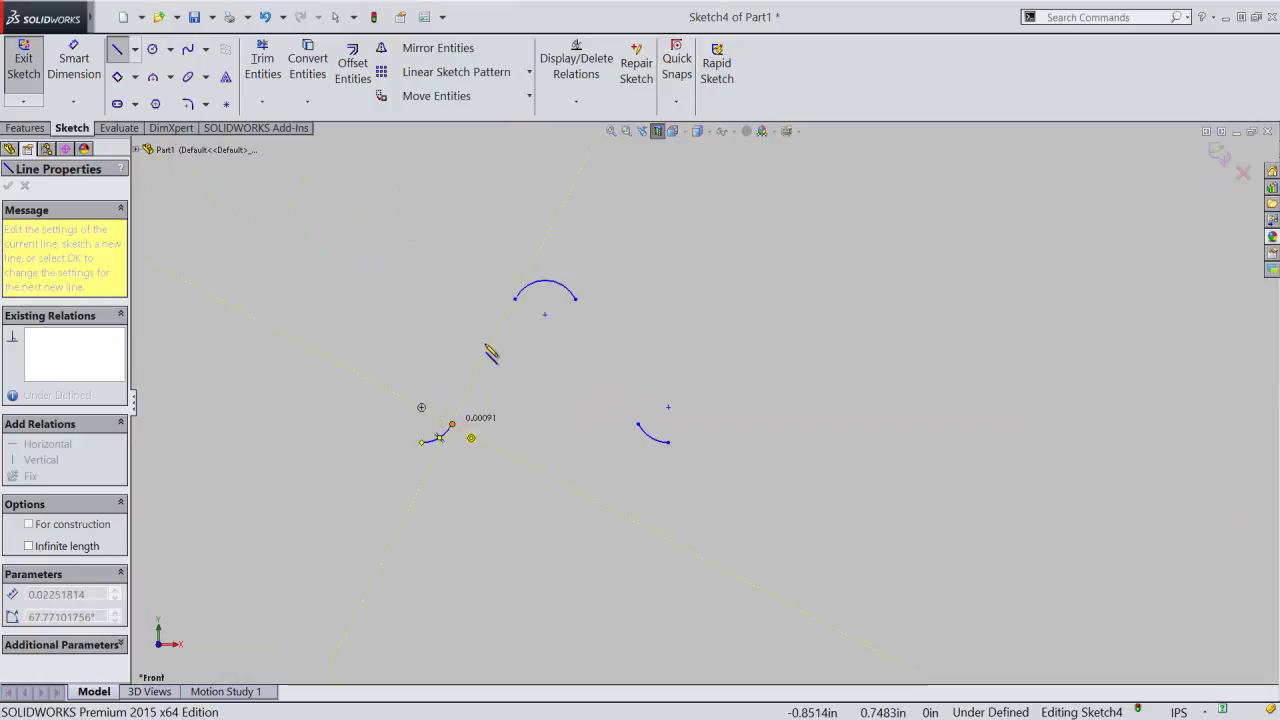
{"action": "left_click", "coordinate": [514, 301]}
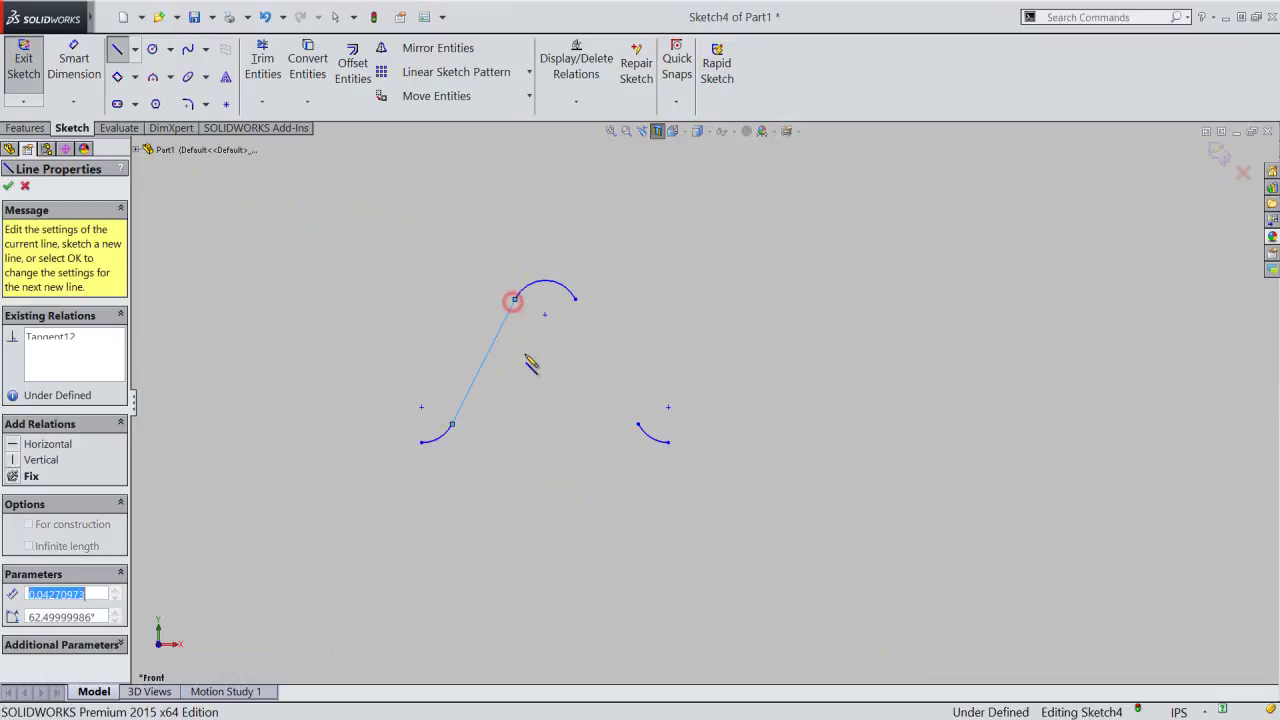
{"action": "left_click", "coordinate": [576, 299]}
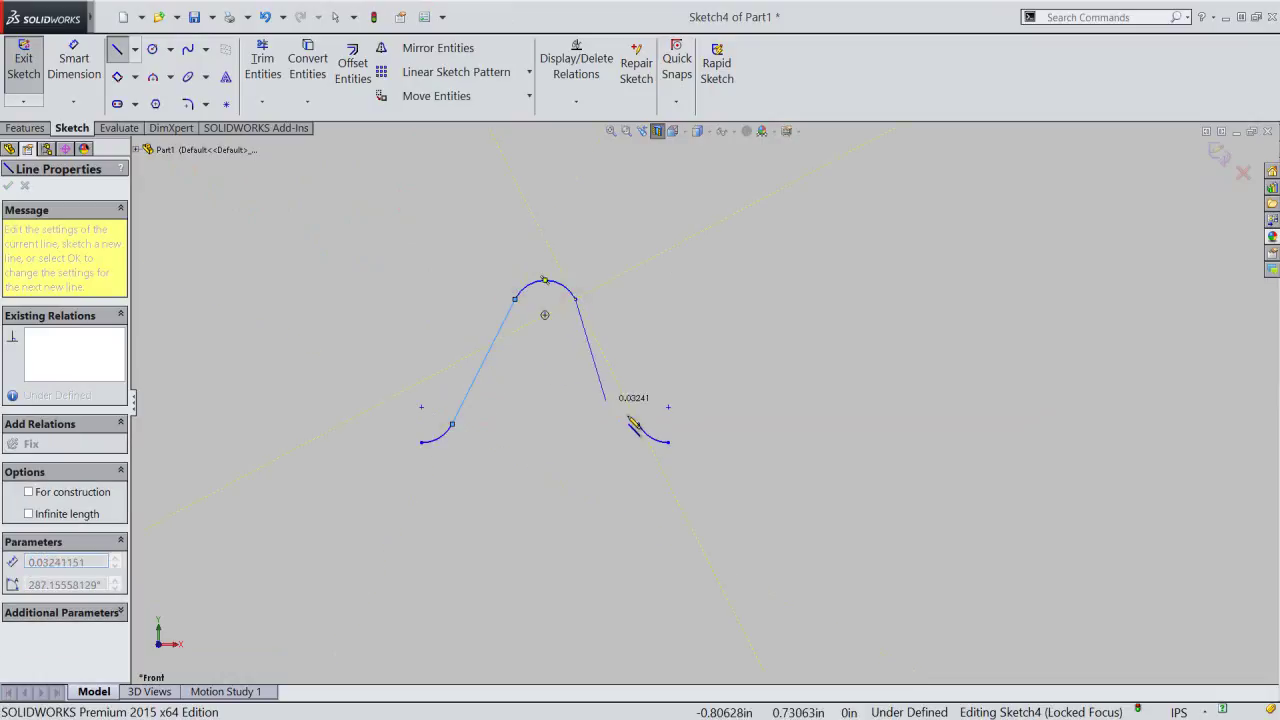
{"action": "left_click", "coordinate": [638, 424]}
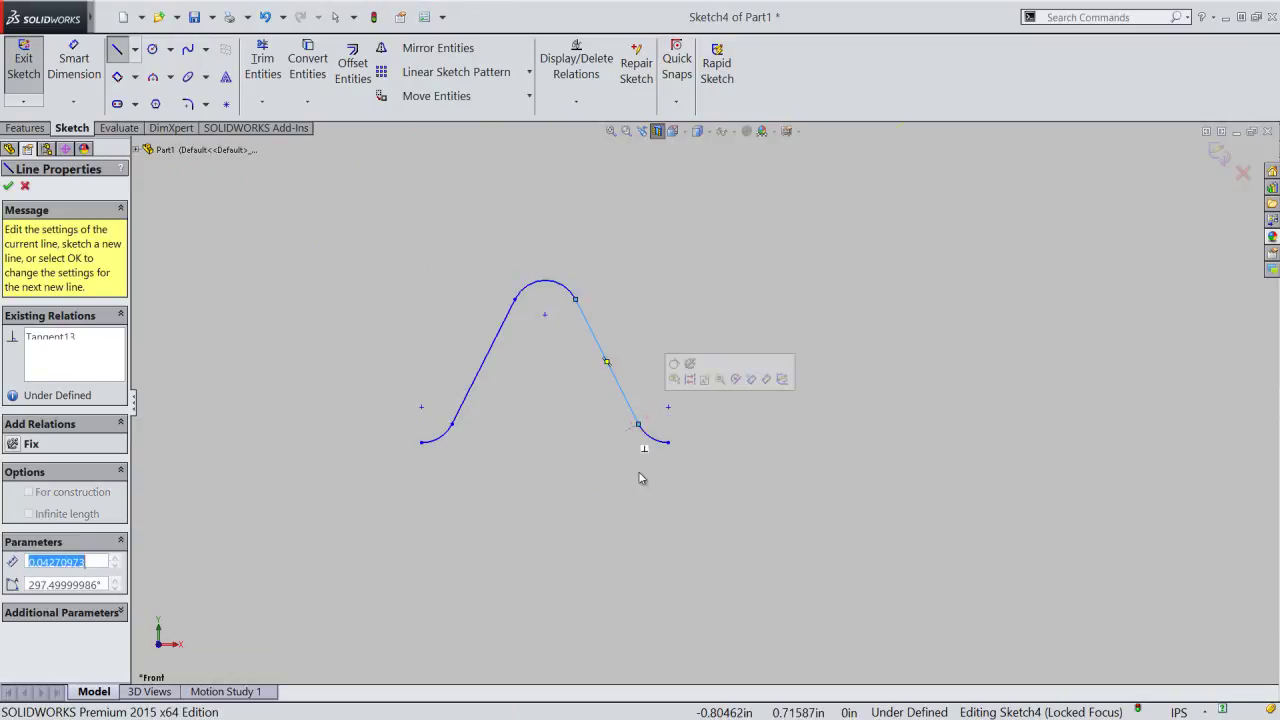
{"action": "left_click", "coordinate": [668, 442]}
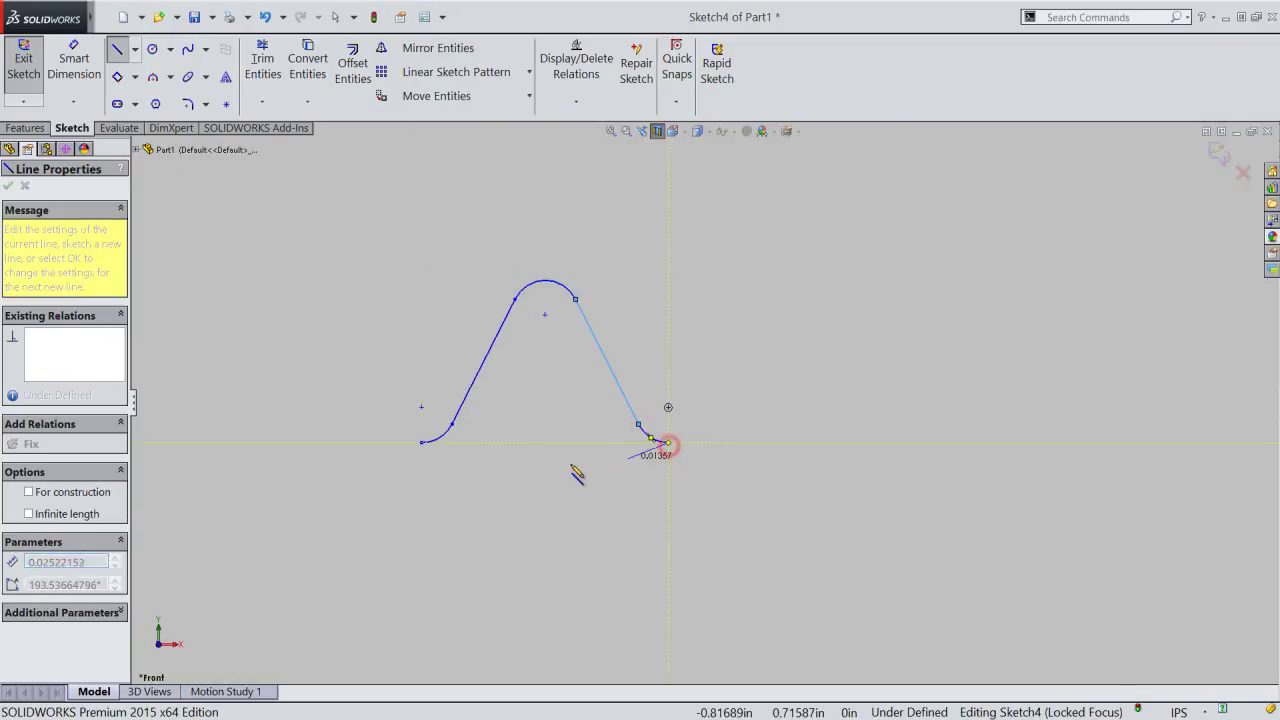
{"action": "left_click", "coordinate": [422, 442]}
{"action": "right_click", "coordinate": [731, 316]}
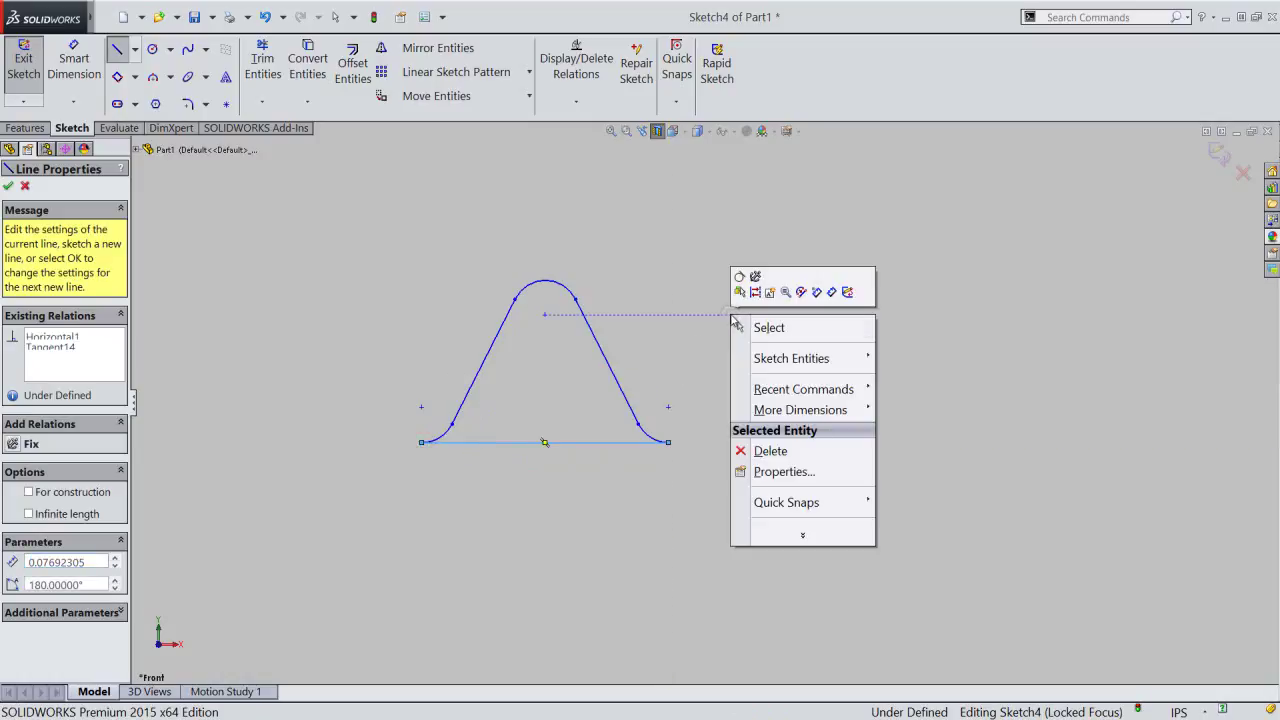
{"action": "left_click", "coordinate": [752, 327]}
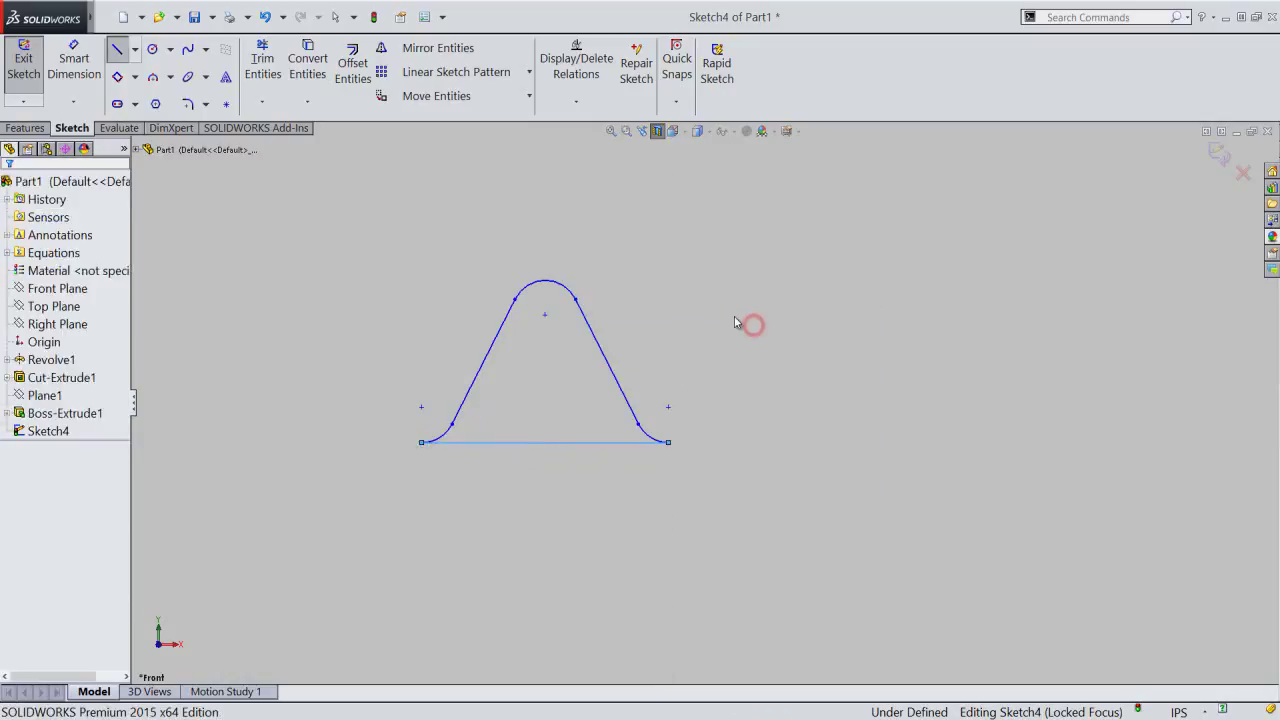
- Place a sketch point at the crest arc's midpoint
{"action": "left_click", "coordinate": [227, 108]}
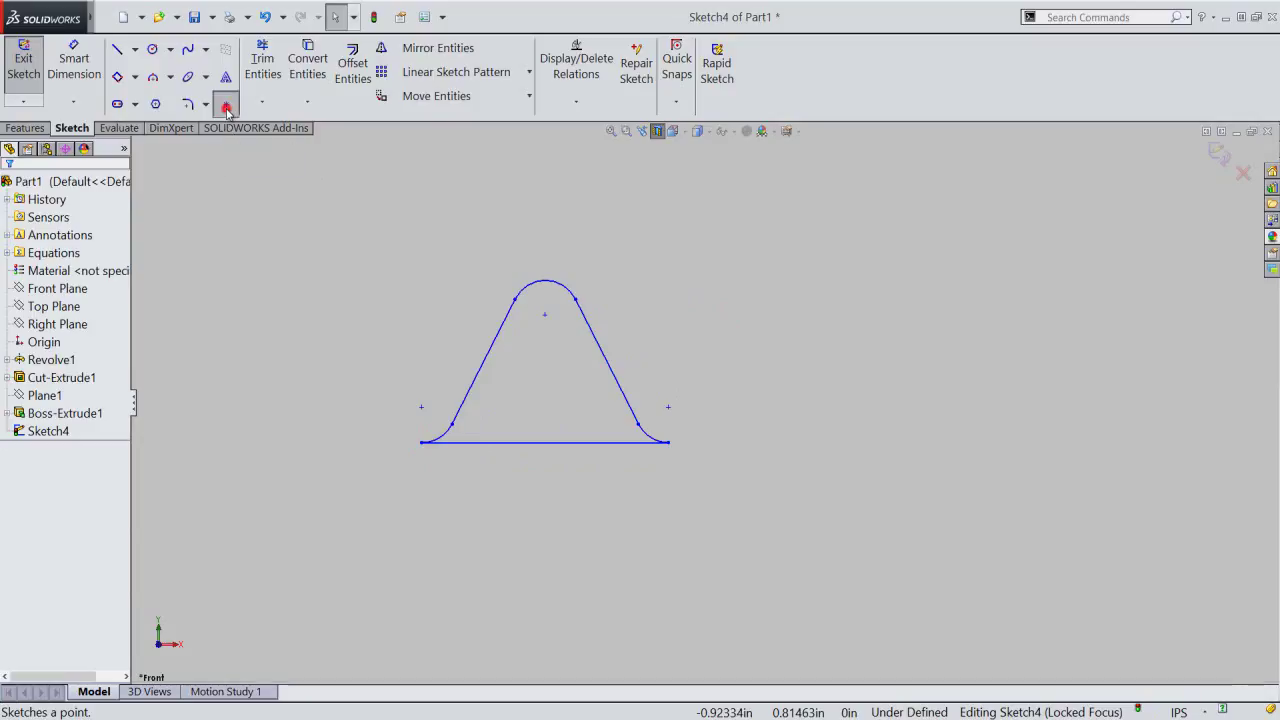
{"action": "left_click", "coordinate": [545, 280]}
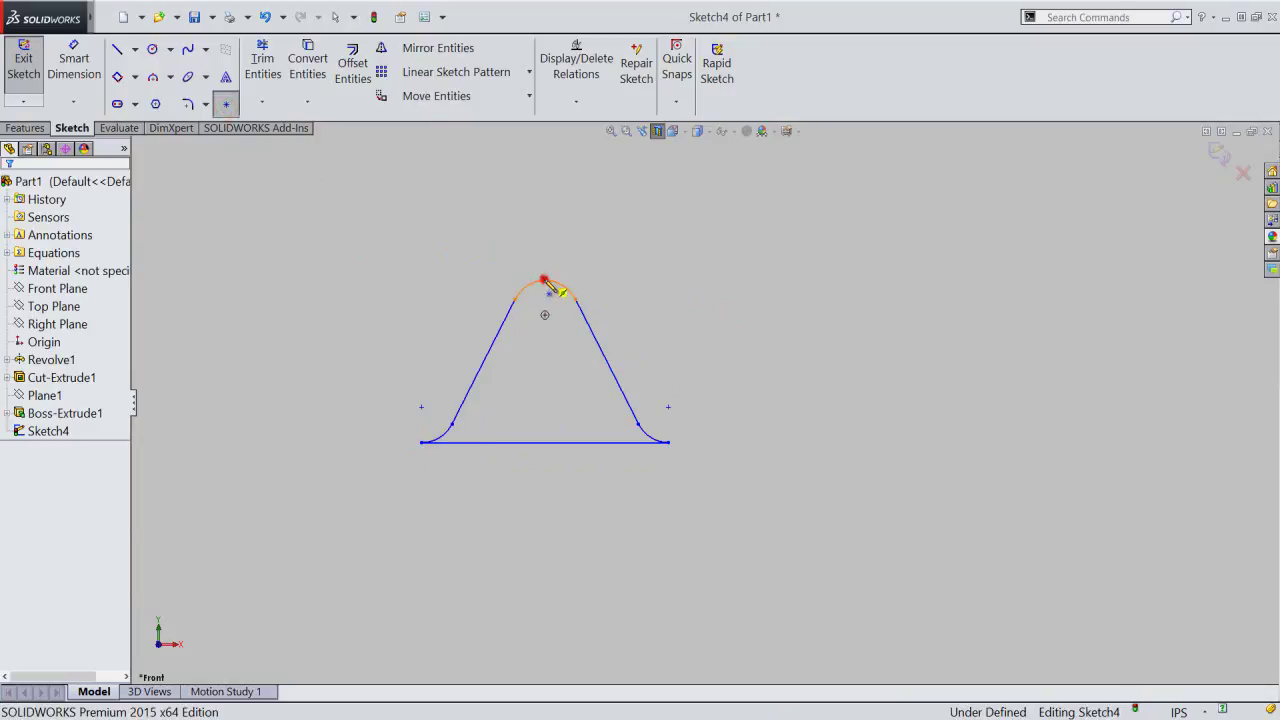
{"action": "right_click", "coordinate": [593, 247]}
{"action": "left_click", "coordinate": [607, 252]}
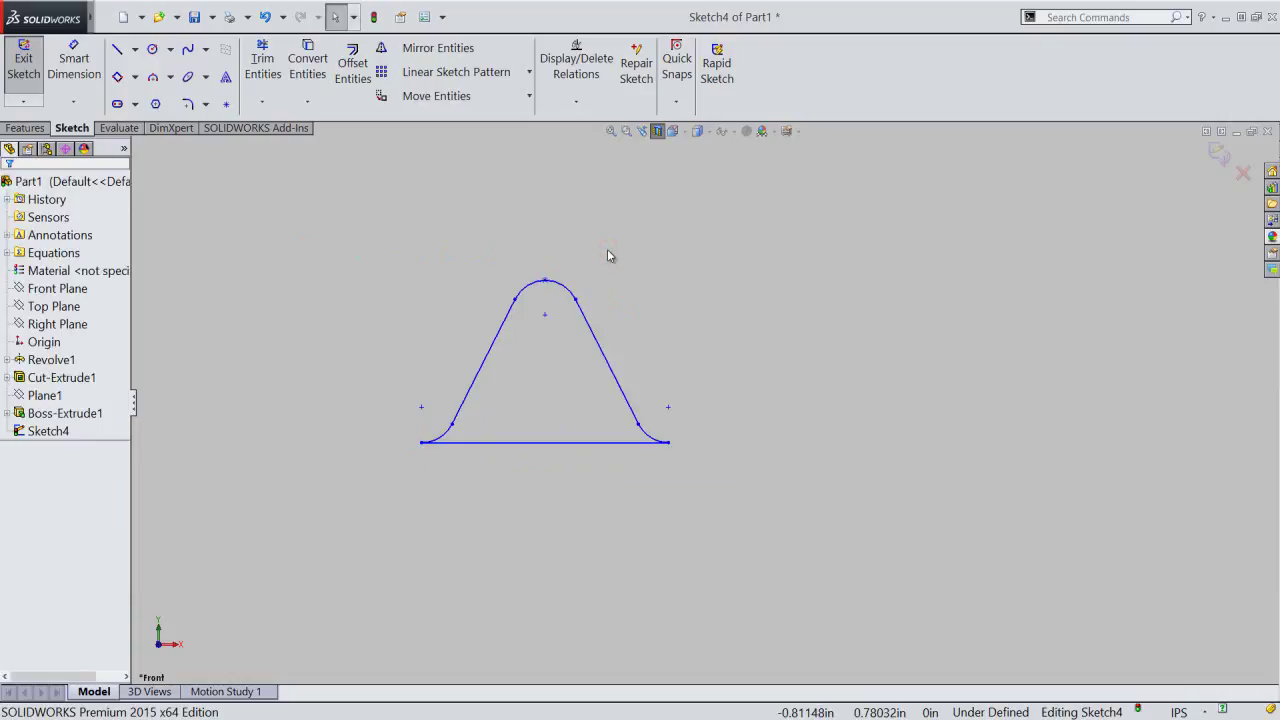
- Make the whole closed profile into Block1-1 with its insertion point at the left base end
{"action": "mouse_move", "coordinate": [383, 244]}
{"action": "left_mouse_down"}
{"action": "mouse_move", "coordinate": [502, 331]}
{"action": "mouse_move", "coordinate": [725, 545]}
{"action": "left_mouse_up"}
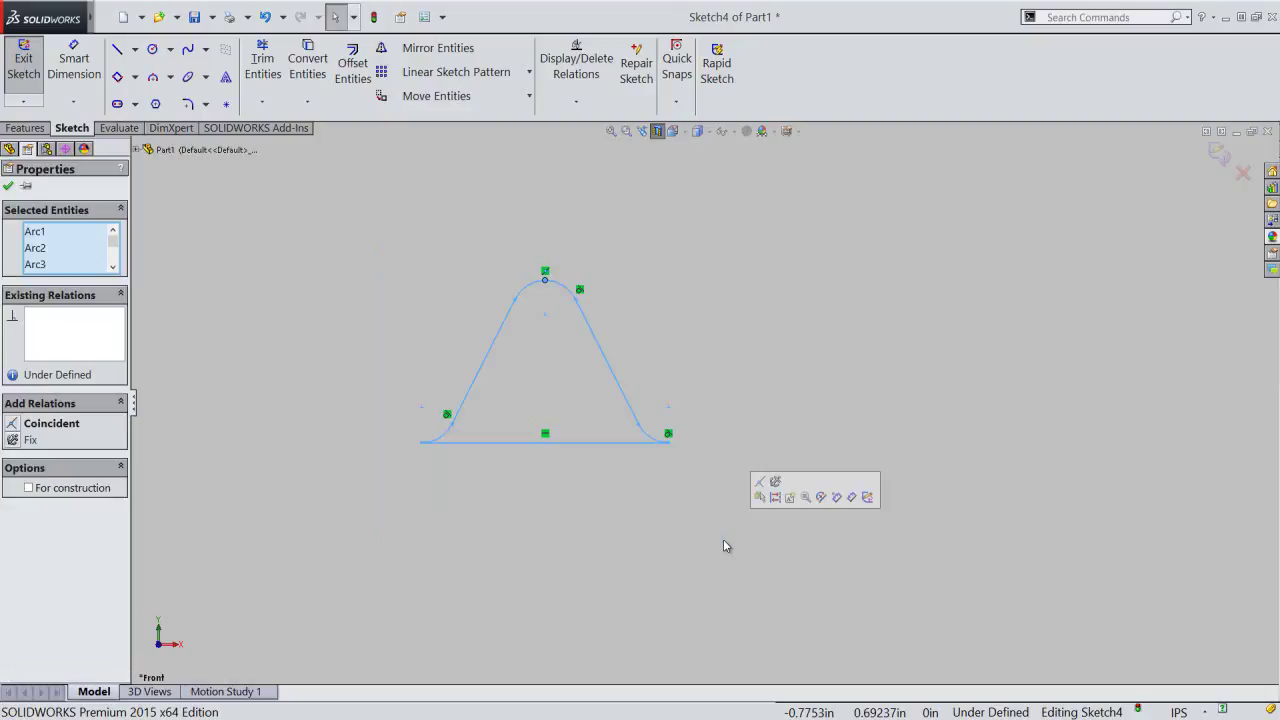
{"action": "left_click", "coordinate": [790, 498]}
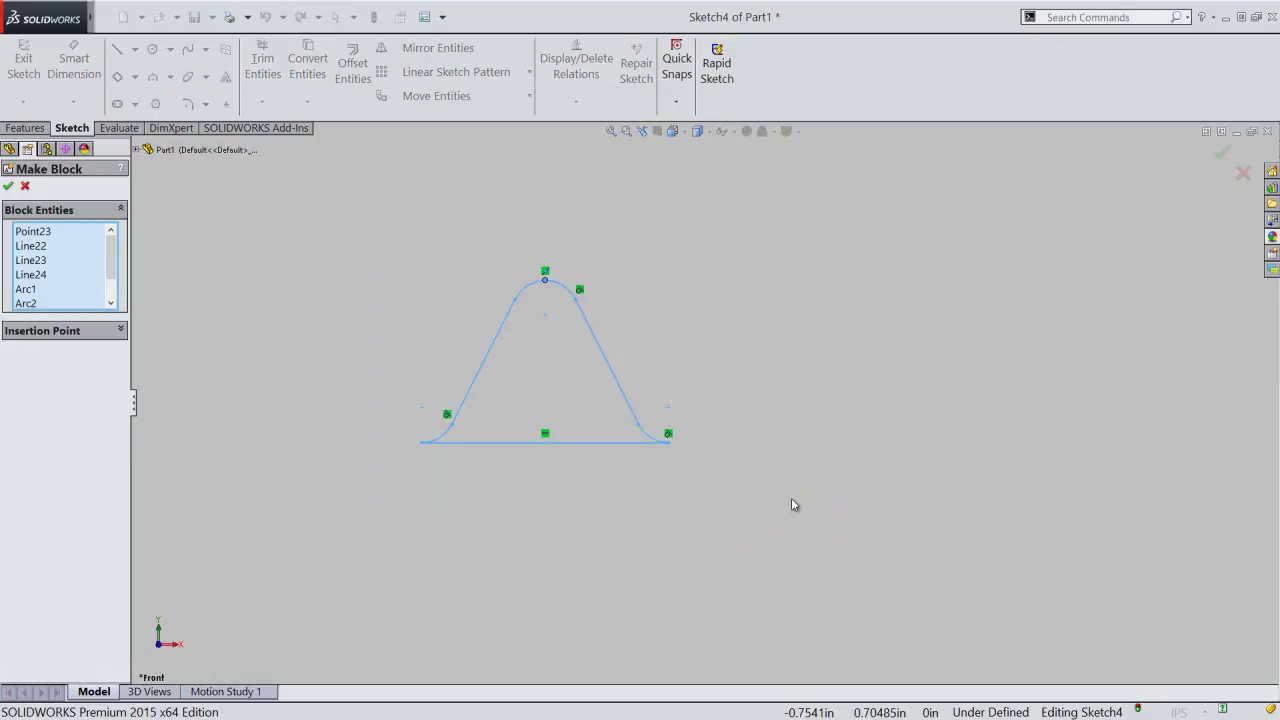
{"action": "left_click", "coordinate": [119, 331]}
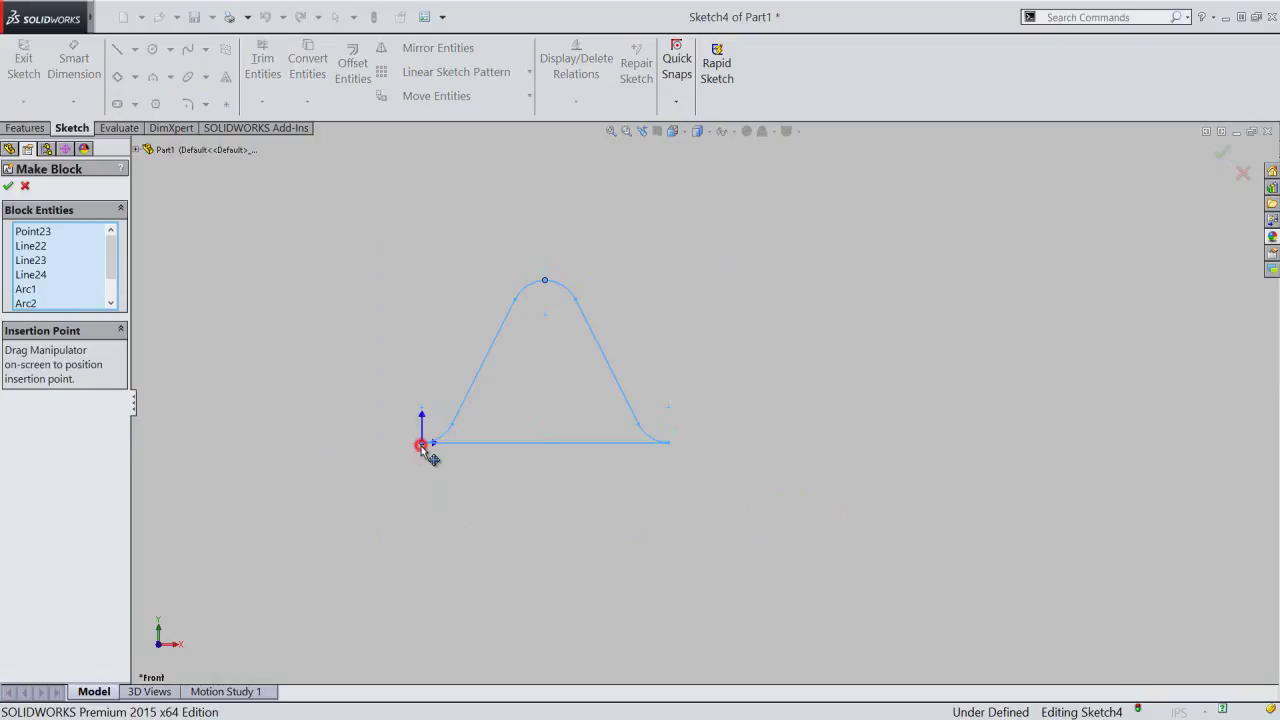
{"action": "left_click", "coordinate": [8, 189]}
- Rotate Block1-1 180° about its left base endpoint so the tooth points downward
{"action": "left_click", "coordinate": [265, 389]}
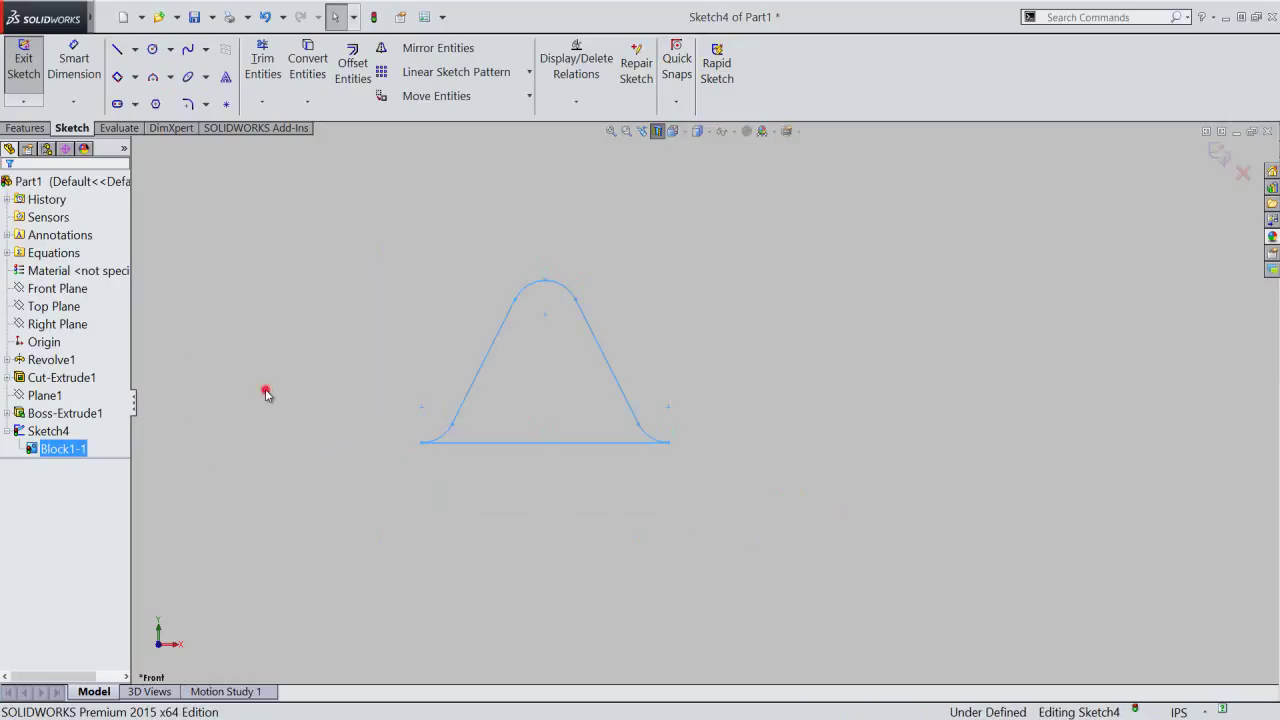
{"action": "left_click", "coordinate": [63, 449]}
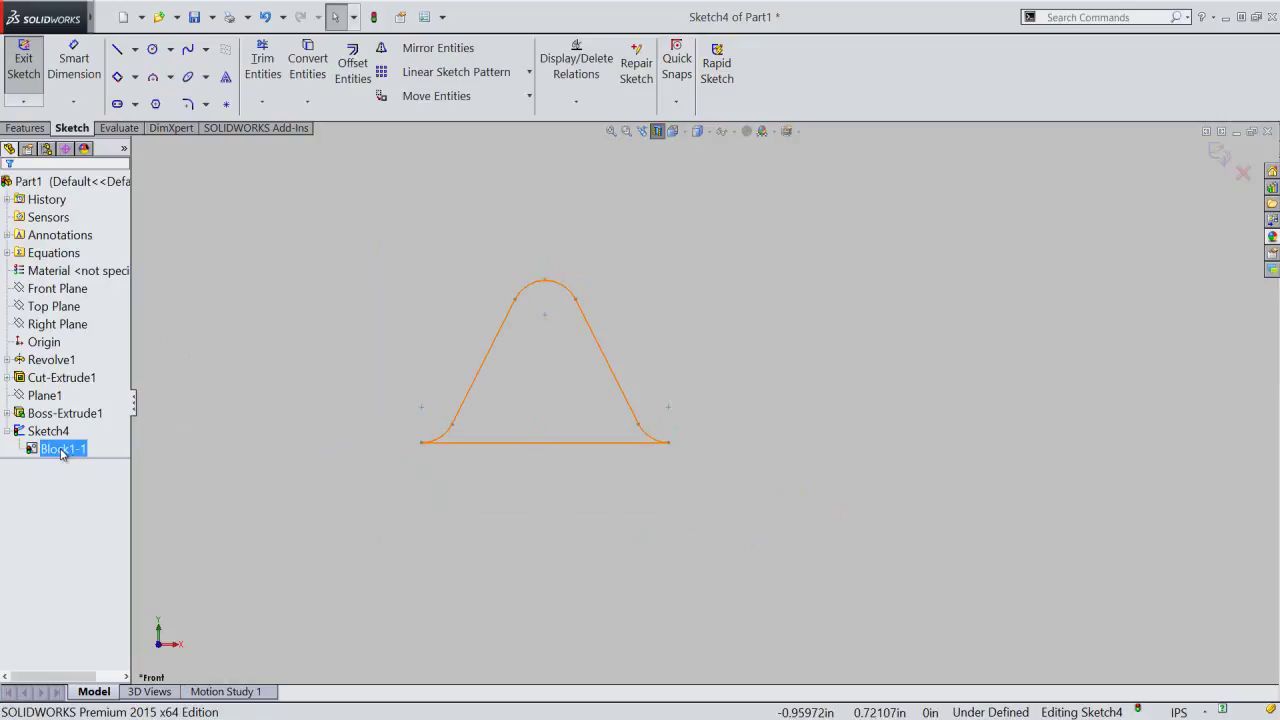
{"action": "left_click", "coordinate": [433, 324]}
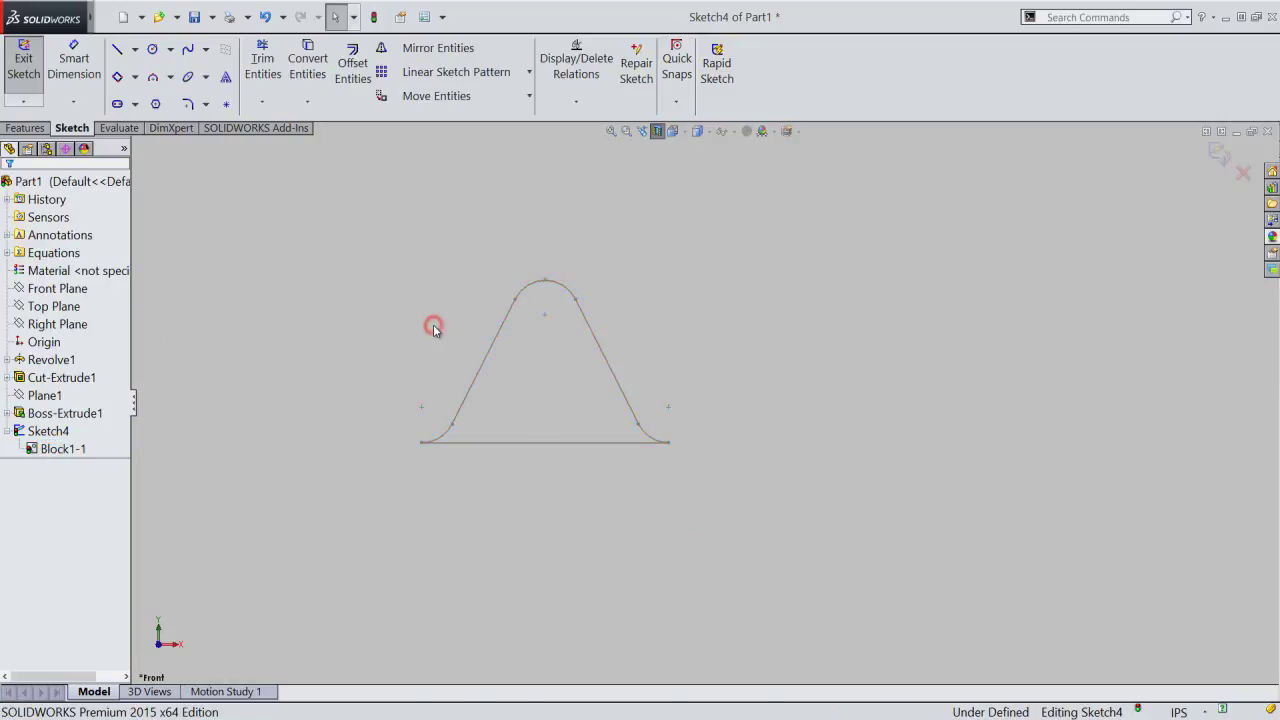
{"action": "left_click", "coordinate": [529, 96]}
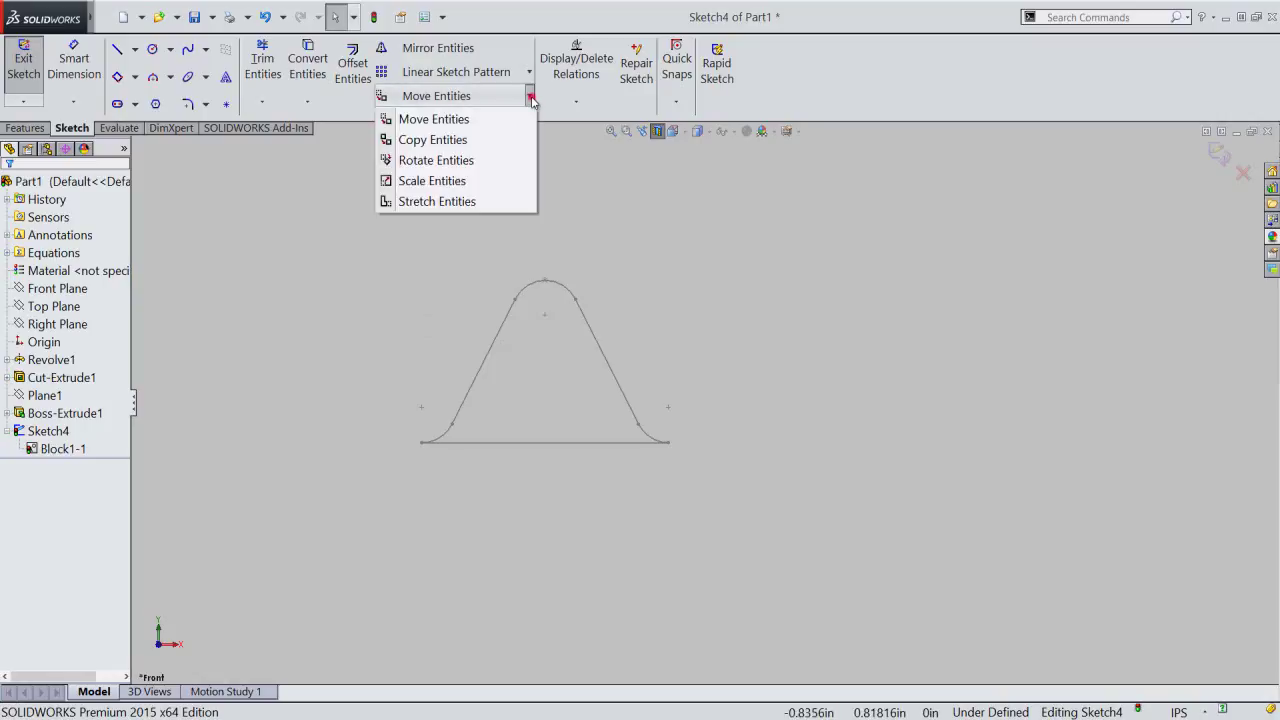
{"action": "left_click", "coordinate": [458, 162]}
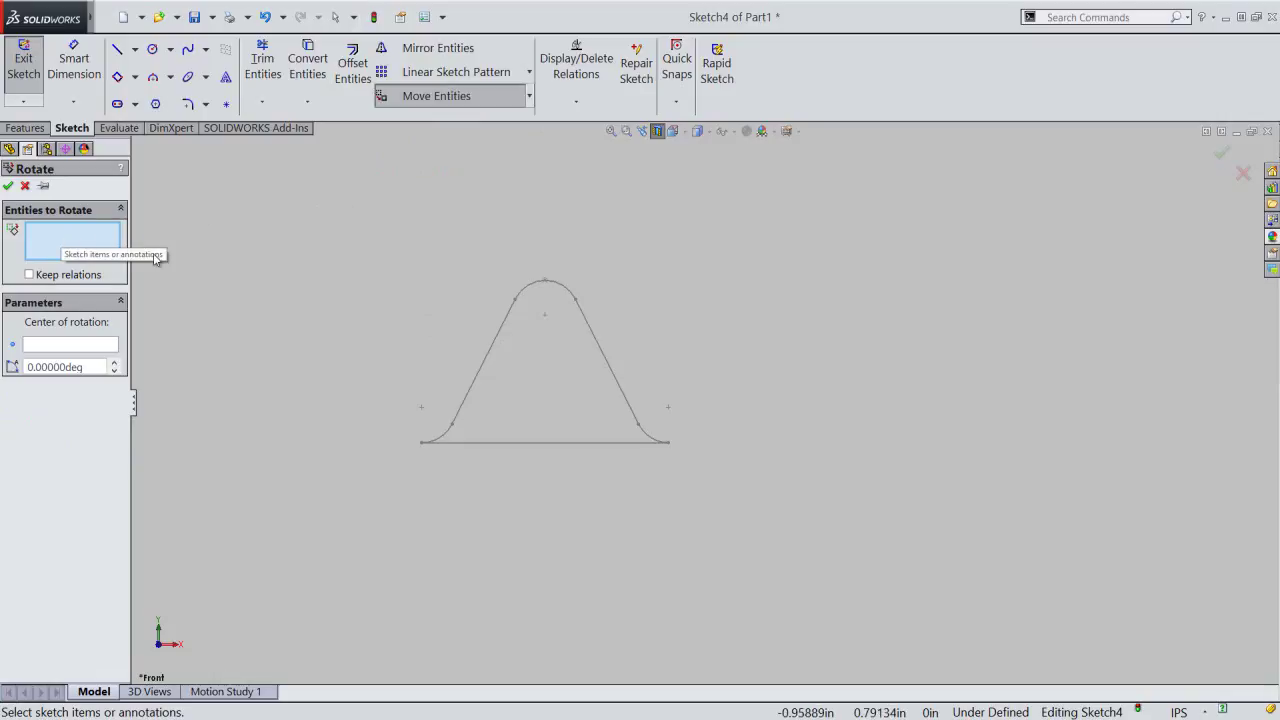
{"action": "left_click_drag", "start_coordinate": [407, 248], "coordinate": [711, 528]}
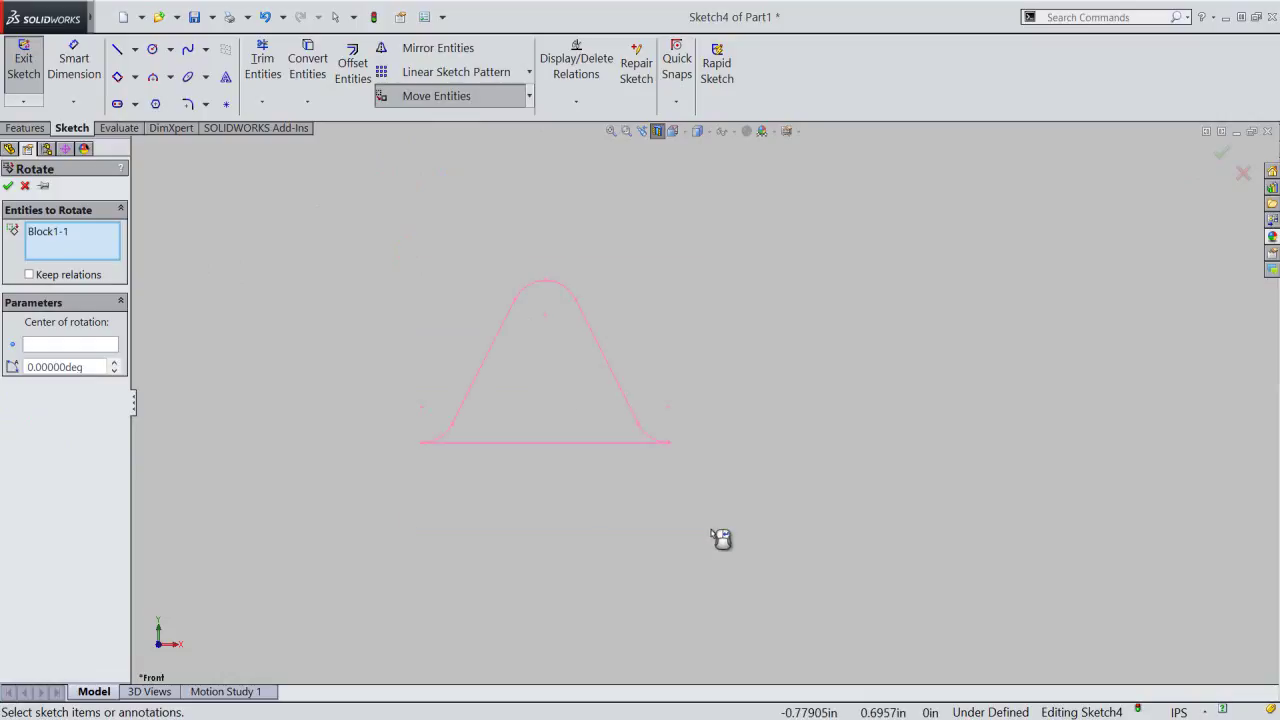
{"action": "left_click", "coordinate": [43, 345]}
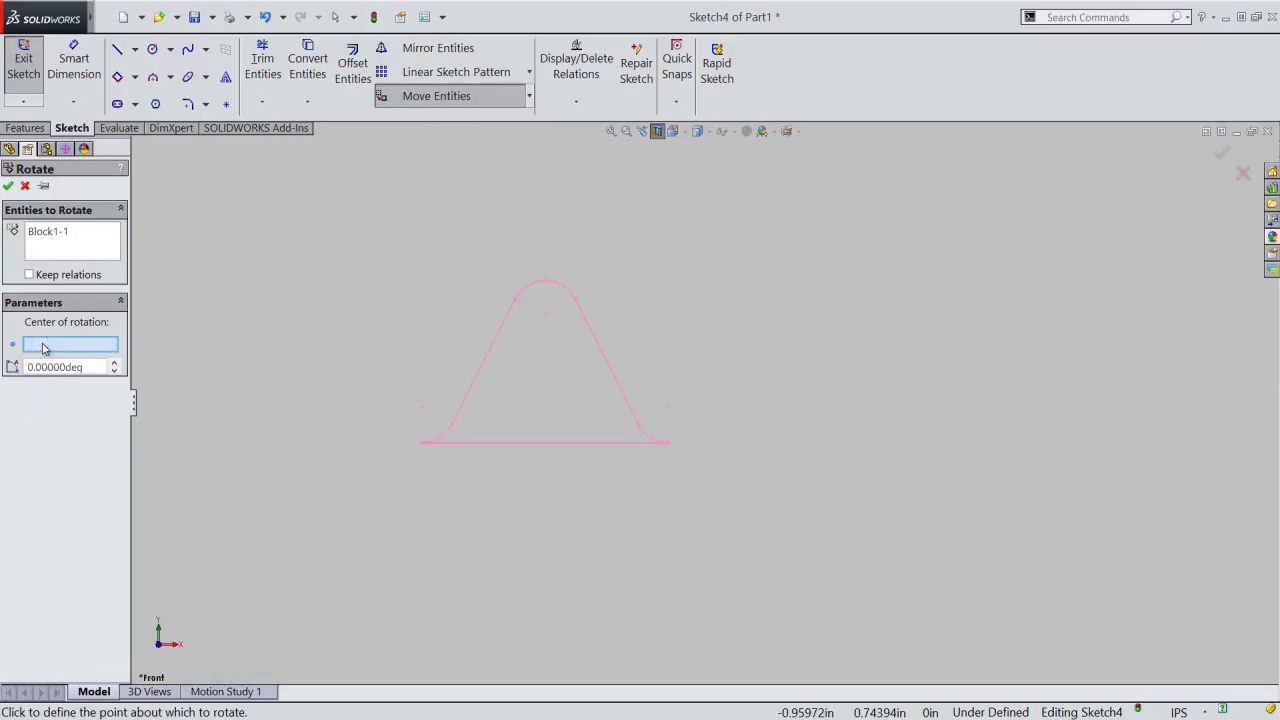
{"action": "left_click", "coordinate": [421, 444]}
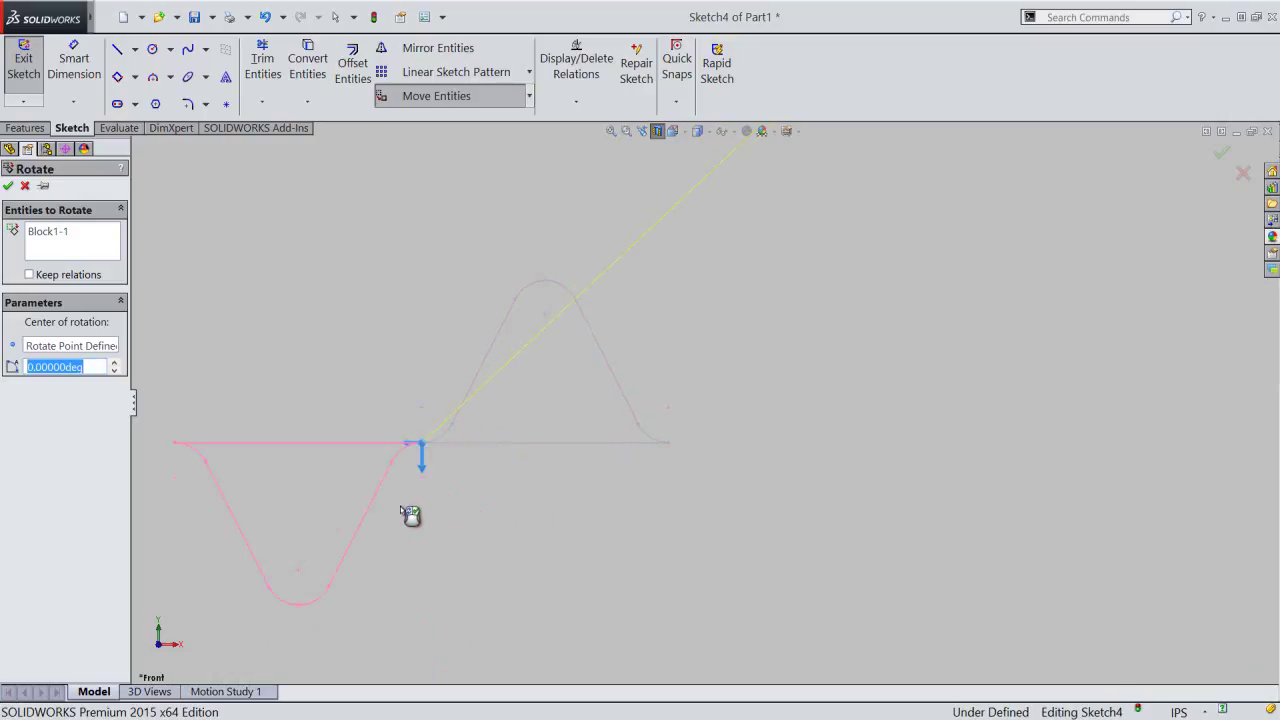
{"action": "type", "text": "135"}
{"action": "key", "text": "Return"}
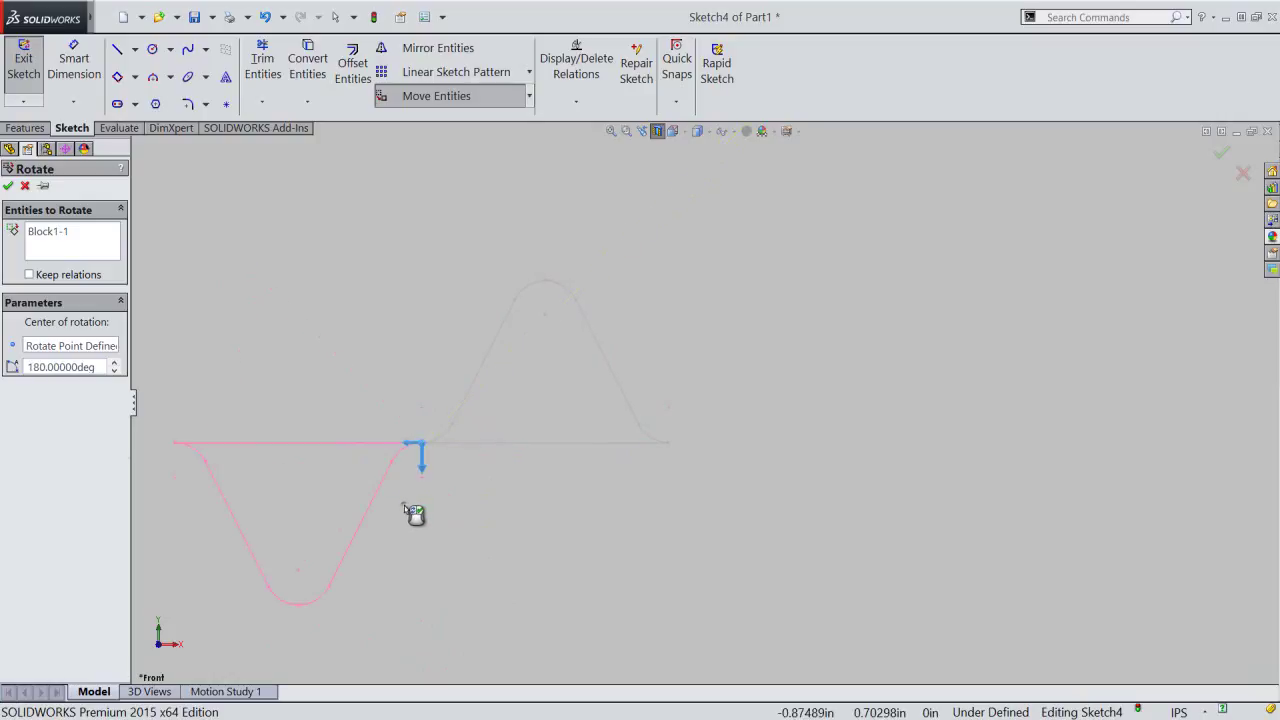
{"action": "right_click", "coordinate": [404, 505]}
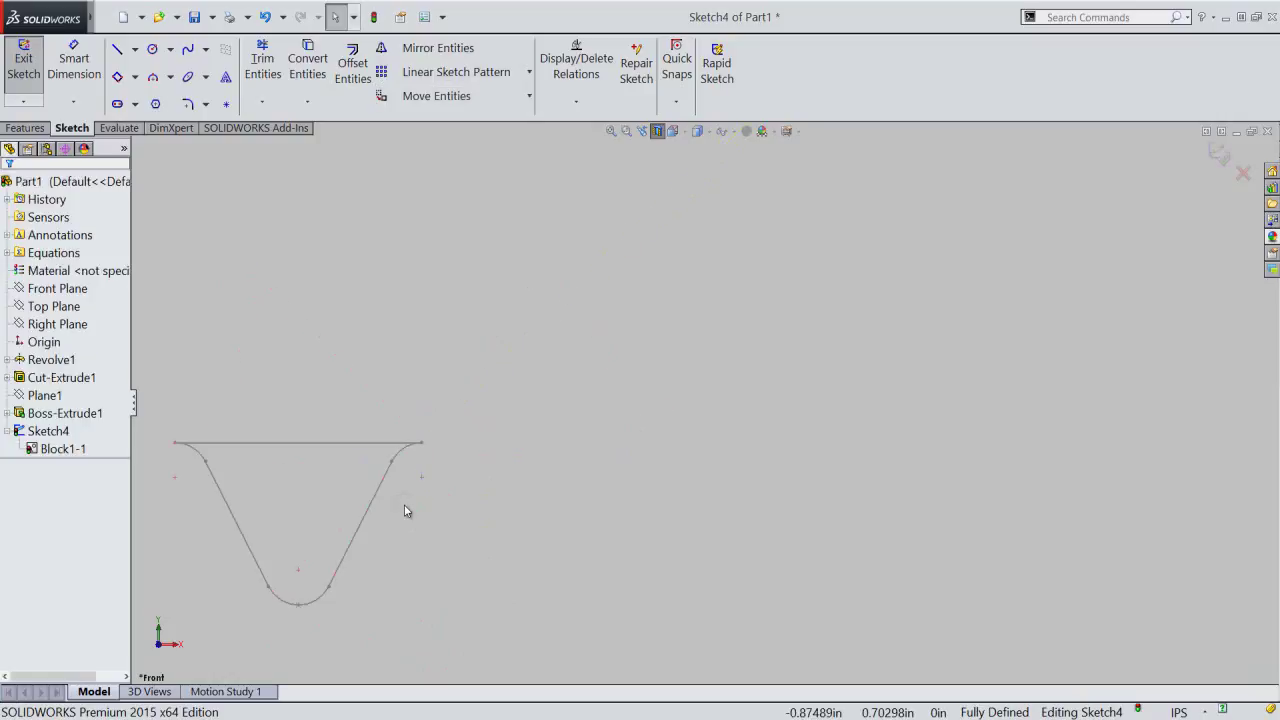
- Move Block1-1 from its left endpoint to just past the end of the screw shank
{"action": "left_click", "coordinate": [438, 97]}
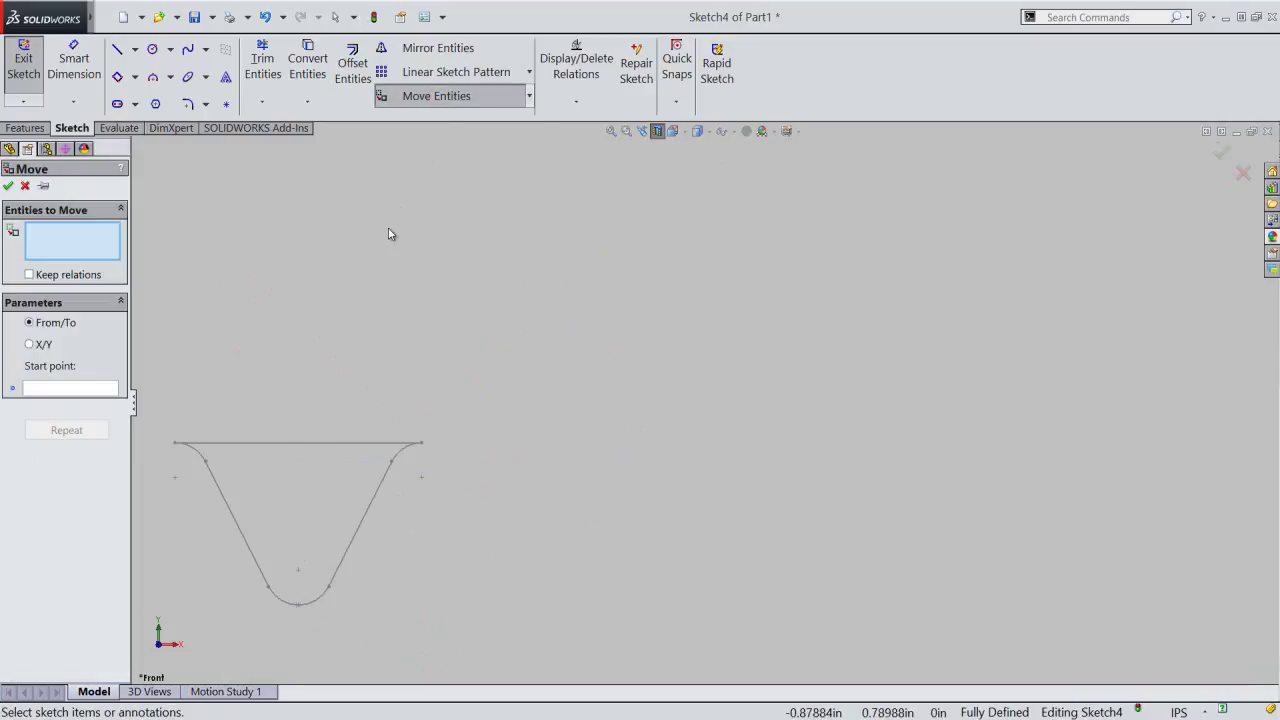
{"action": "mouse_move", "coordinate": [157, 418]}
{"action": "left_mouse_down"}
{"action": "mouse_move", "coordinate": [492, 612]}
{"action": "mouse_move", "coordinate": [496, 634]}
{"action": "left_mouse_up"}
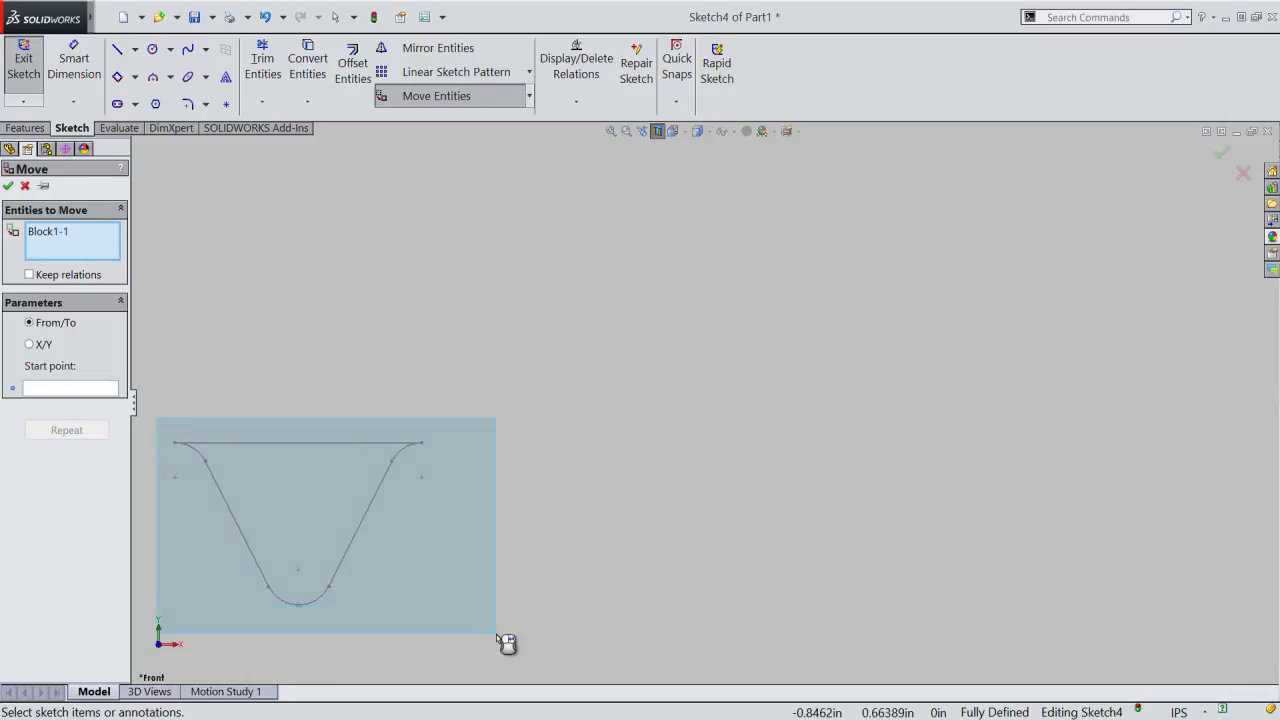
{"action": "right_click", "coordinate": [478, 410]}
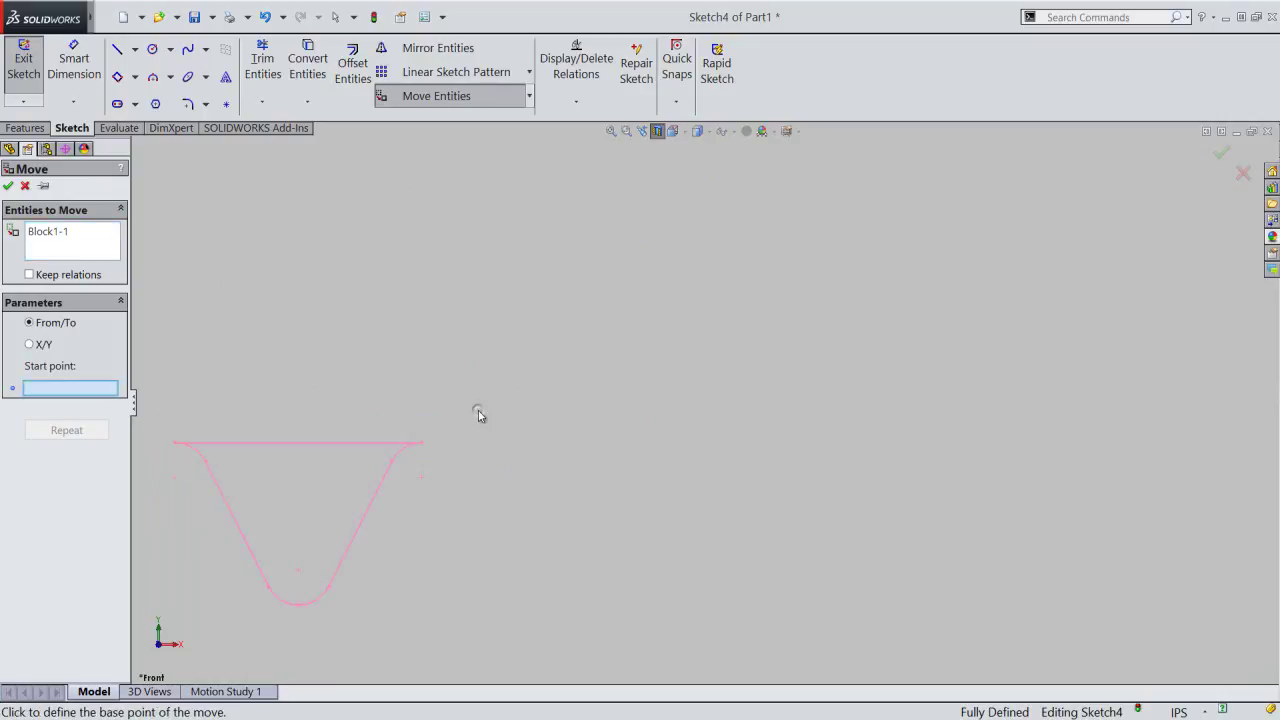
{"action": "left_click", "coordinate": [175, 444]}
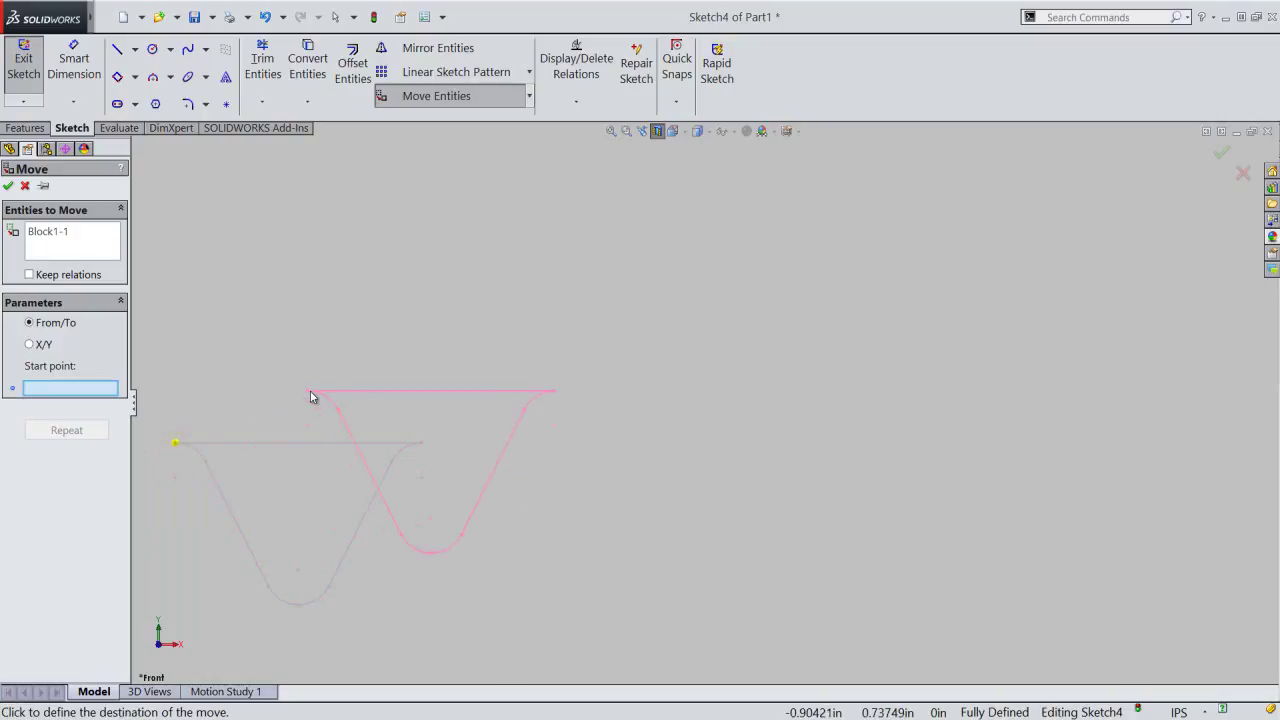
{"action": "scroll", "coordinate": [320, 398], "scroll_direction": "up", "scroll_amount": 2}
{"action": "scroll", "coordinate": [328, 398], "scroll_direction": "up", "scroll_amount": 1}
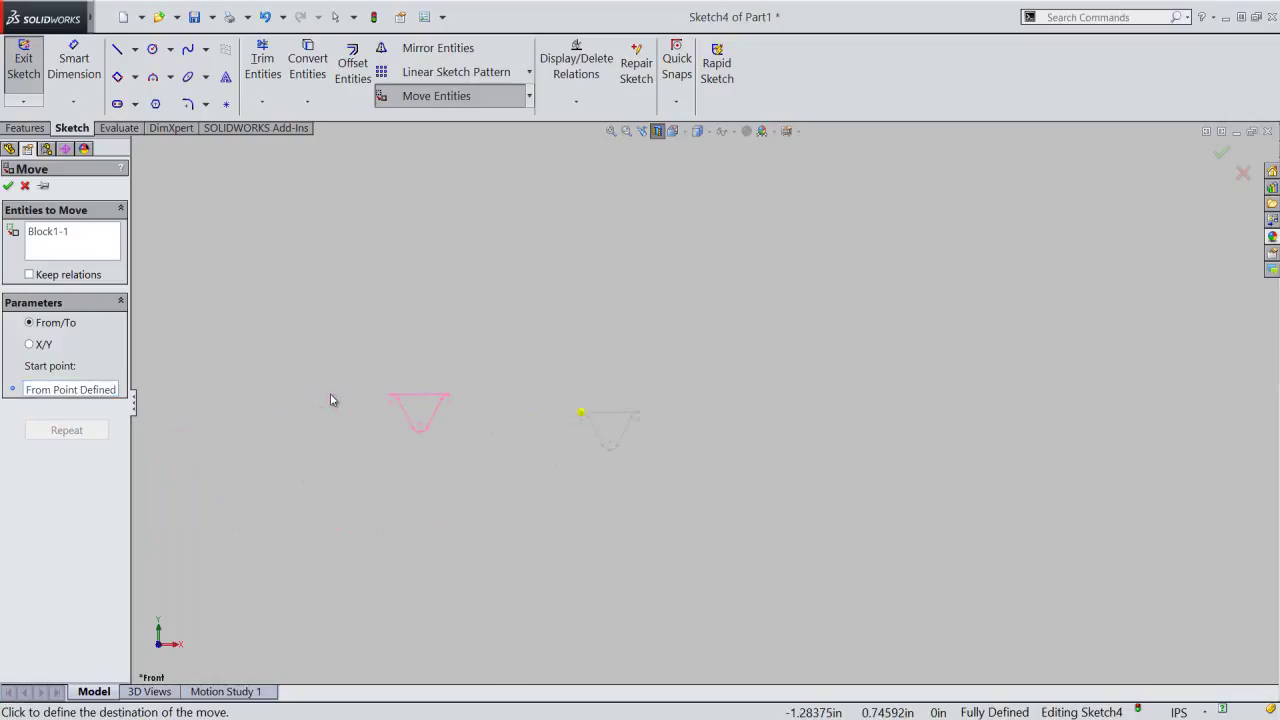
{"action": "scroll", "coordinate": [334, 400], "scroll_direction": "up", "scroll_amount": 2}
{"action": "scroll", "coordinate": [335, 400], "scroll_direction": "up", "scroll_amount": 2}
{"action": "scroll", "coordinate": [420, 420], "scroll_direction": "up", "scroll_amount": 1}
{"action": "scroll", "coordinate": [470, 428], "scroll_direction": "up", "scroll_amount": 1}
{"action": "scroll", "coordinate": [715, 452], "scroll_direction": "up", "scroll_amount": 2}
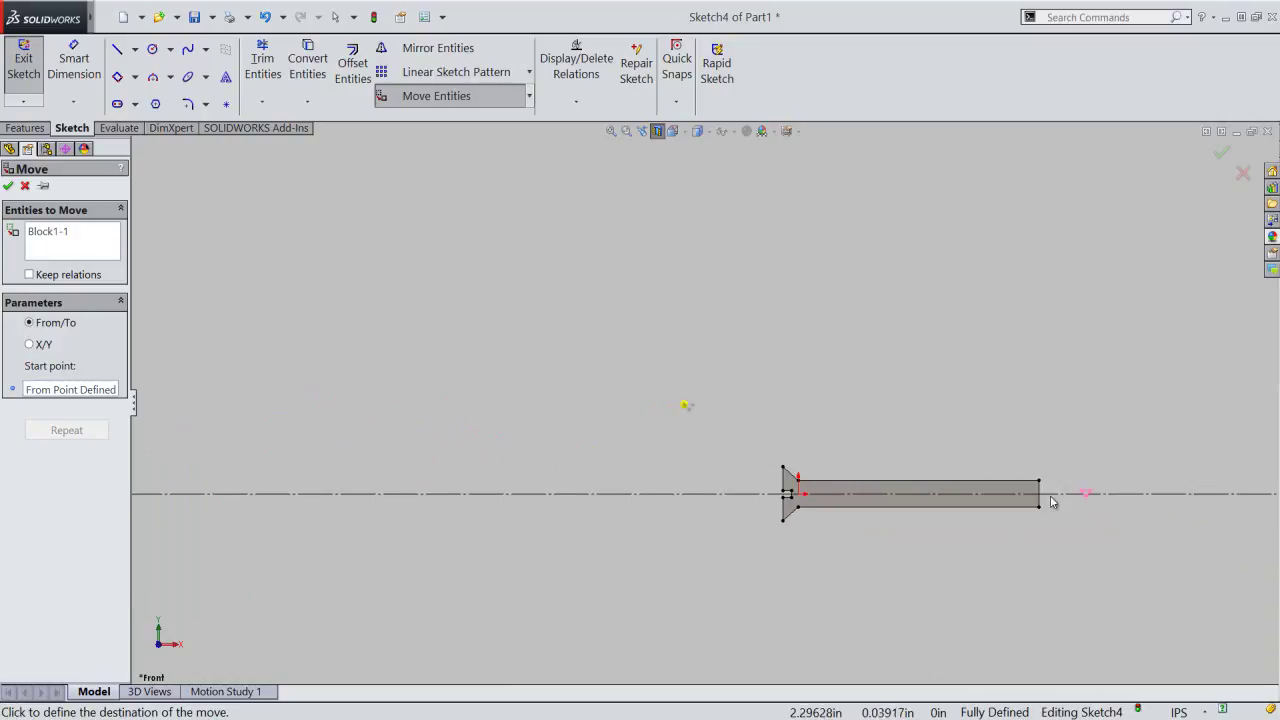
{"action": "scroll", "coordinate": [1052, 502], "scroll_direction": "down", "scroll_amount": 1}
{"action": "scroll", "coordinate": [1037, 491], "scroll_direction": "down", "scroll_amount": 2}
{"action": "scroll", "coordinate": [991, 463], "scroll_direction": "down", "scroll_amount": 2}
{"action": "scroll", "coordinate": [920, 446], "scroll_direction": "down", "scroll_amount": 1}
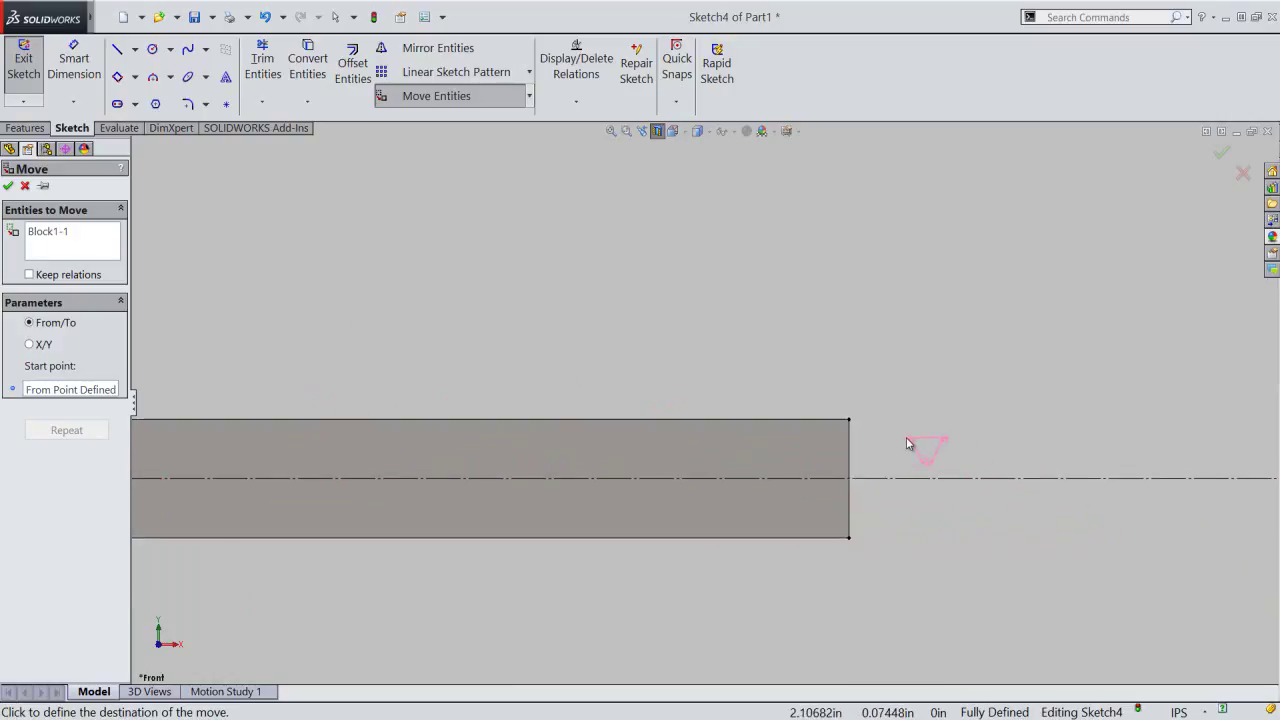
{"action": "scroll", "coordinate": [900, 440], "scroll_direction": "down", "scroll_amount": 2}
{"action": "scroll", "coordinate": [880, 430], "scroll_direction": "down", "scroll_amount": 1}
{"action": "scroll", "coordinate": [850, 418], "scroll_direction": "down", "scroll_amount": 2}
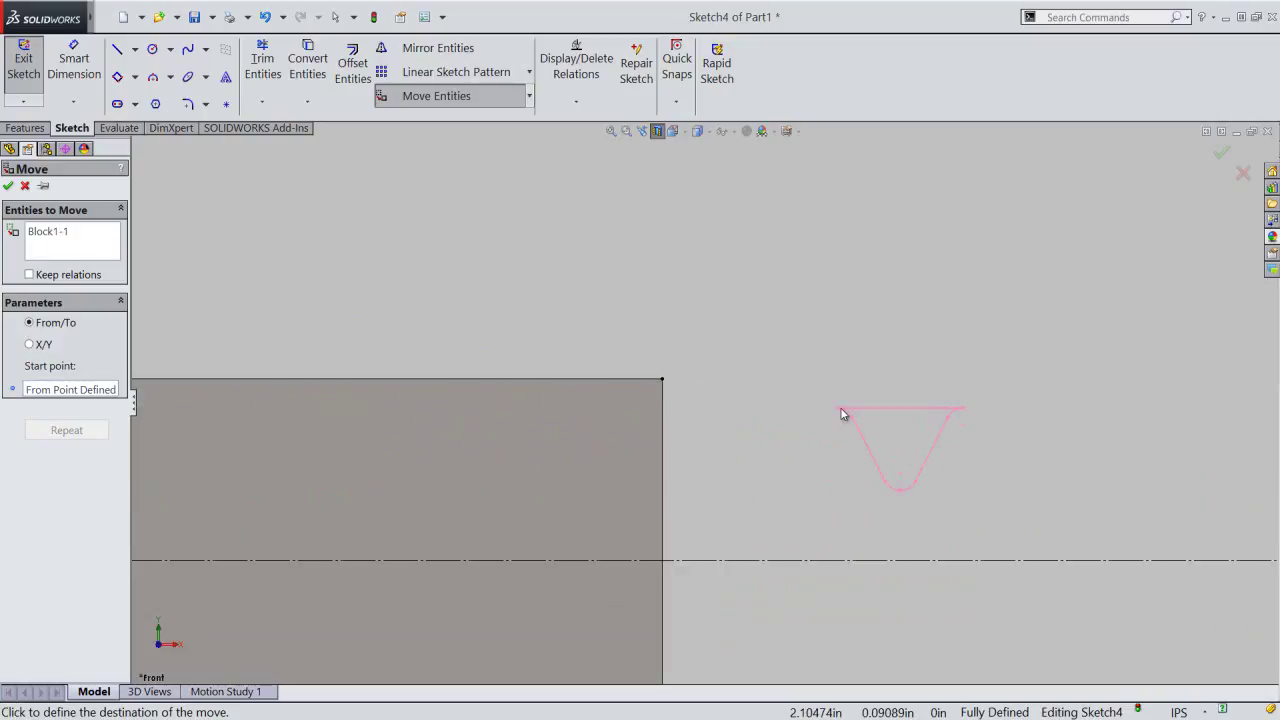
{"action": "left_click", "coordinate": [840, 408]}
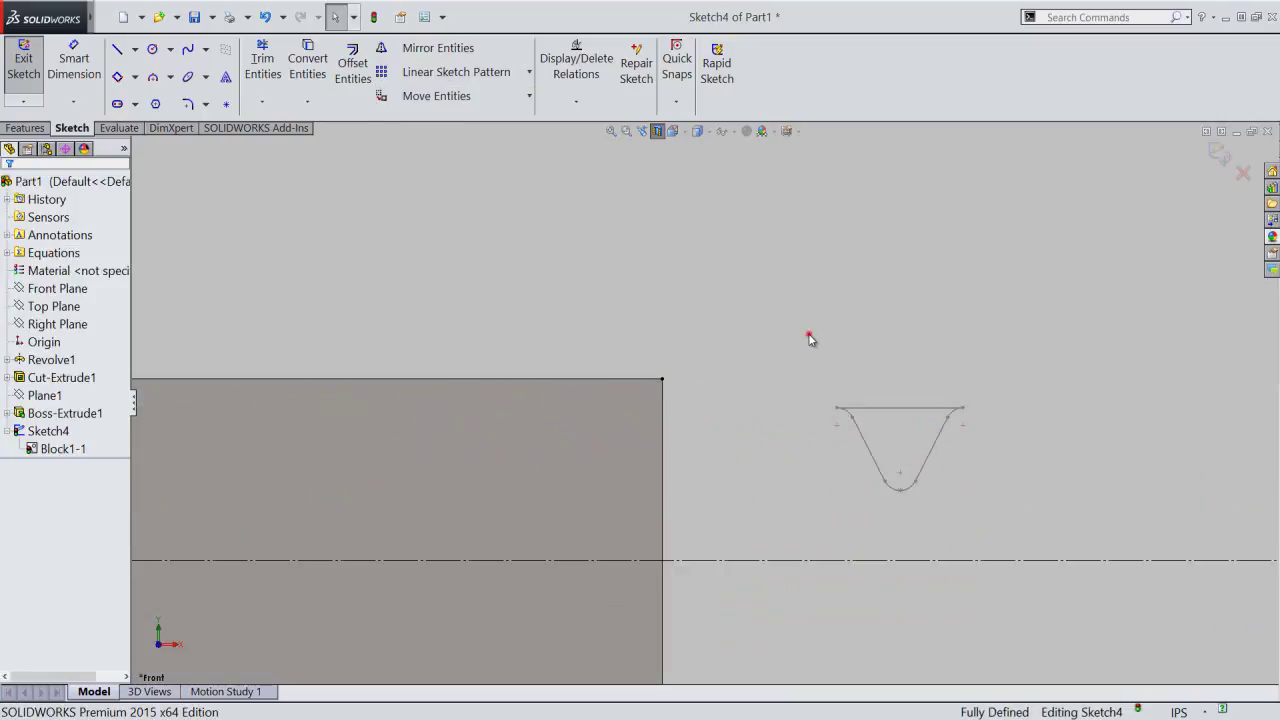
- Inside Block1-1, add a 0.04926 vertical depth dimension from the top line to the bottom midpoint
{"action": "left_click", "coordinate": [896, 408]}
{"action": "right_click", "coordinate": [898, 412]}
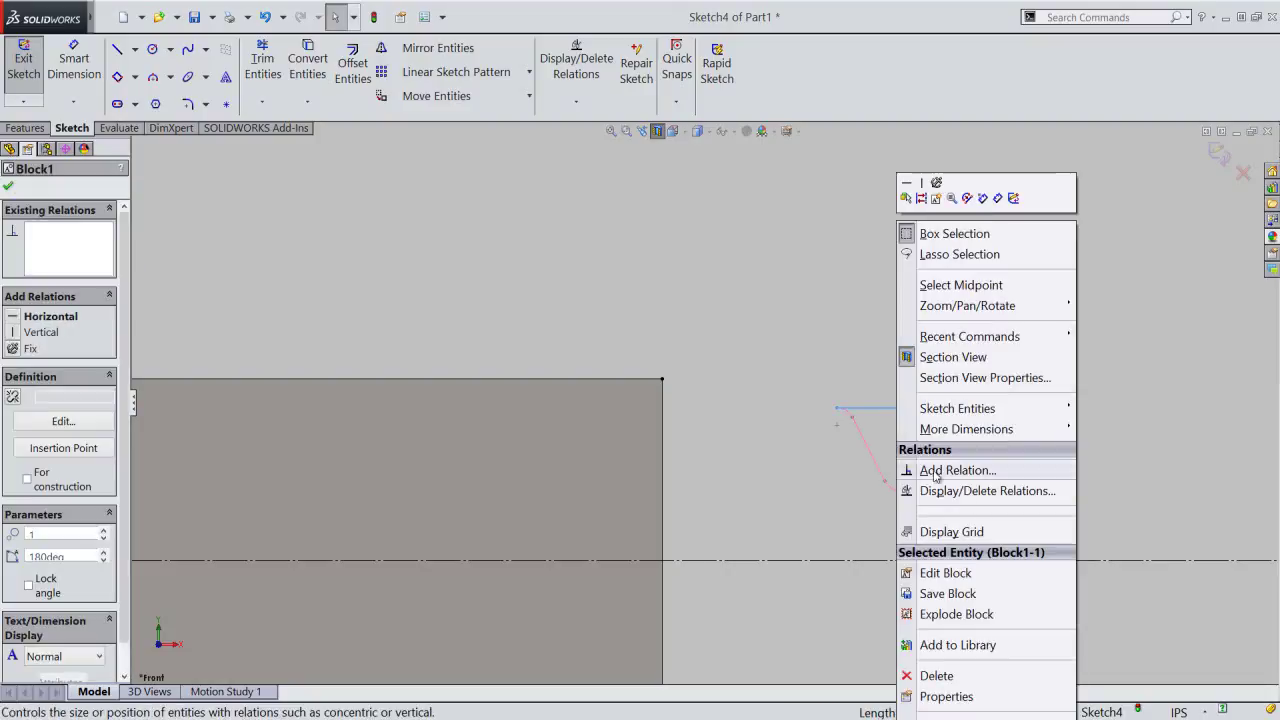
{"action": "left_click", "coordinate": [1003, 578]}
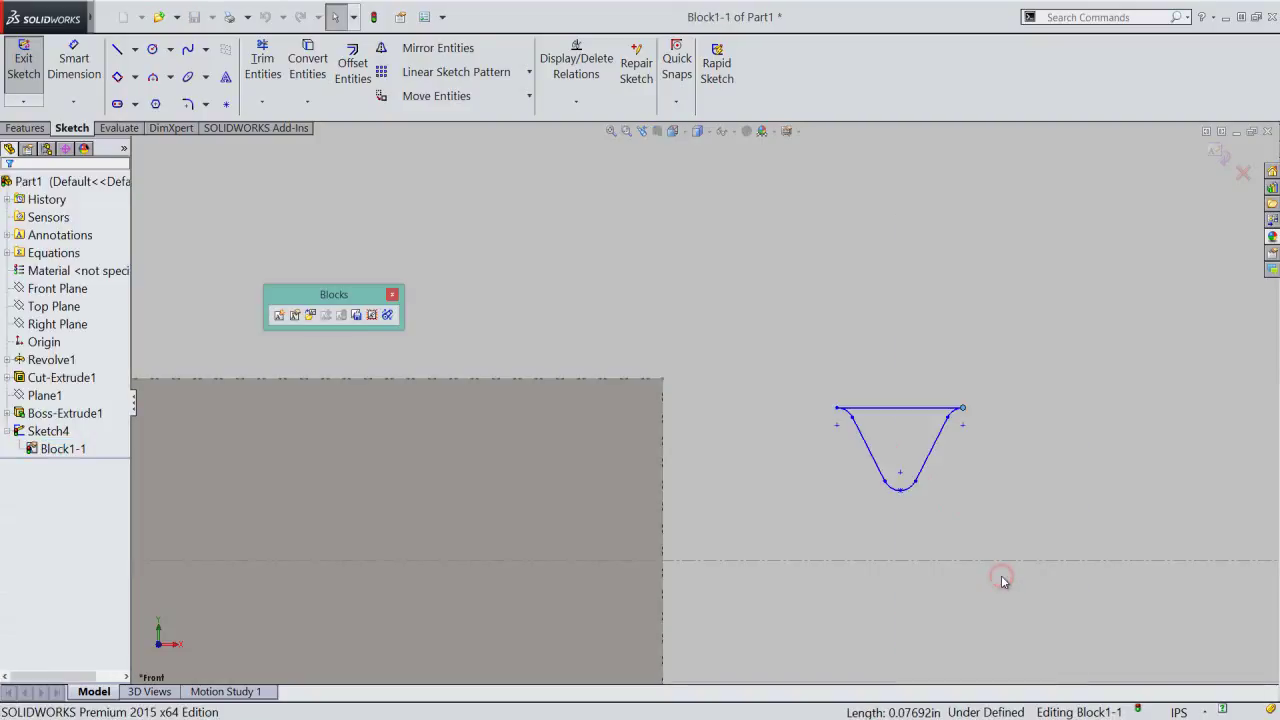
{"action": "right_click", "coordinate": [932, 302]}
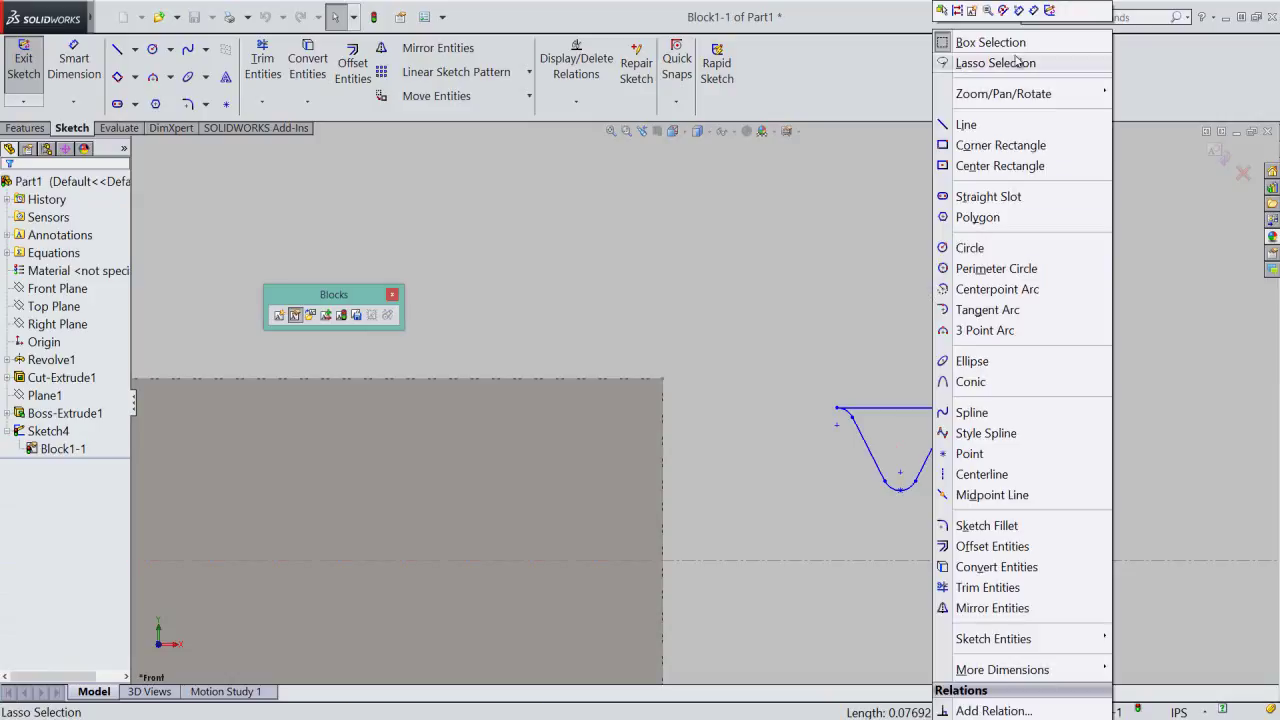
{"action": "left_click", "coordinate": [1033, 12]}
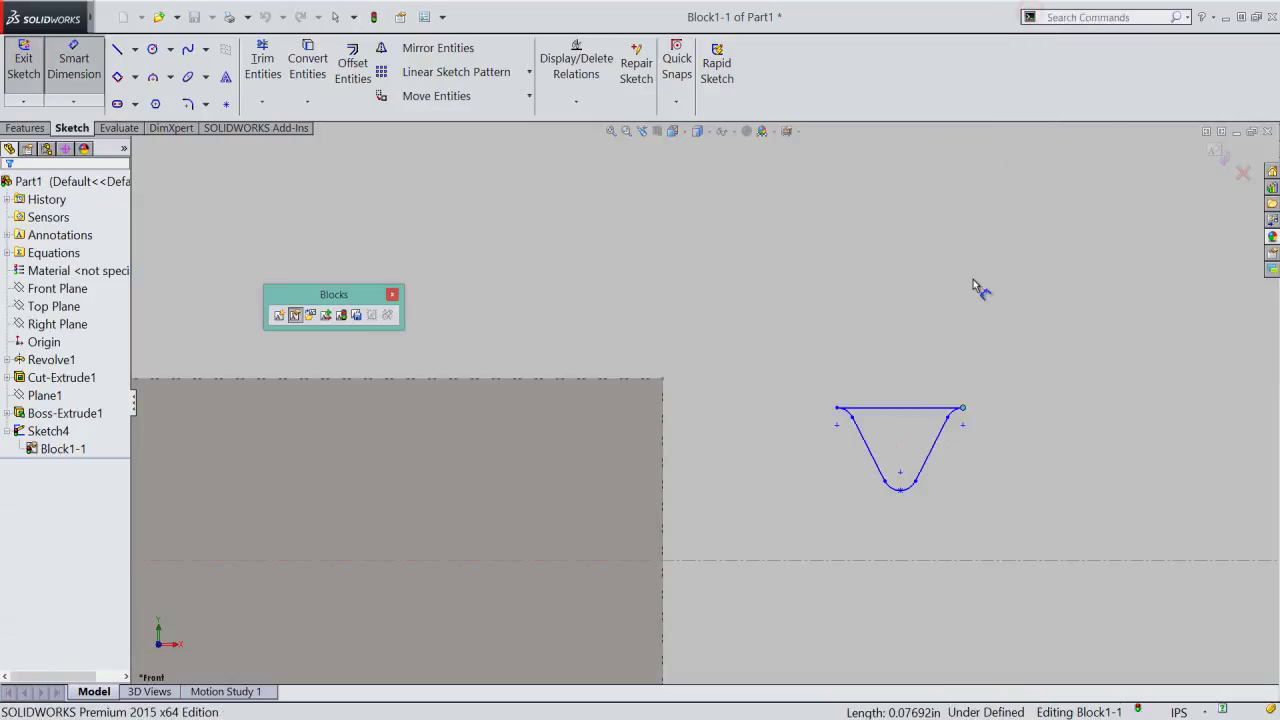
{"action": "left_click", "coordinate": [905, 410]}
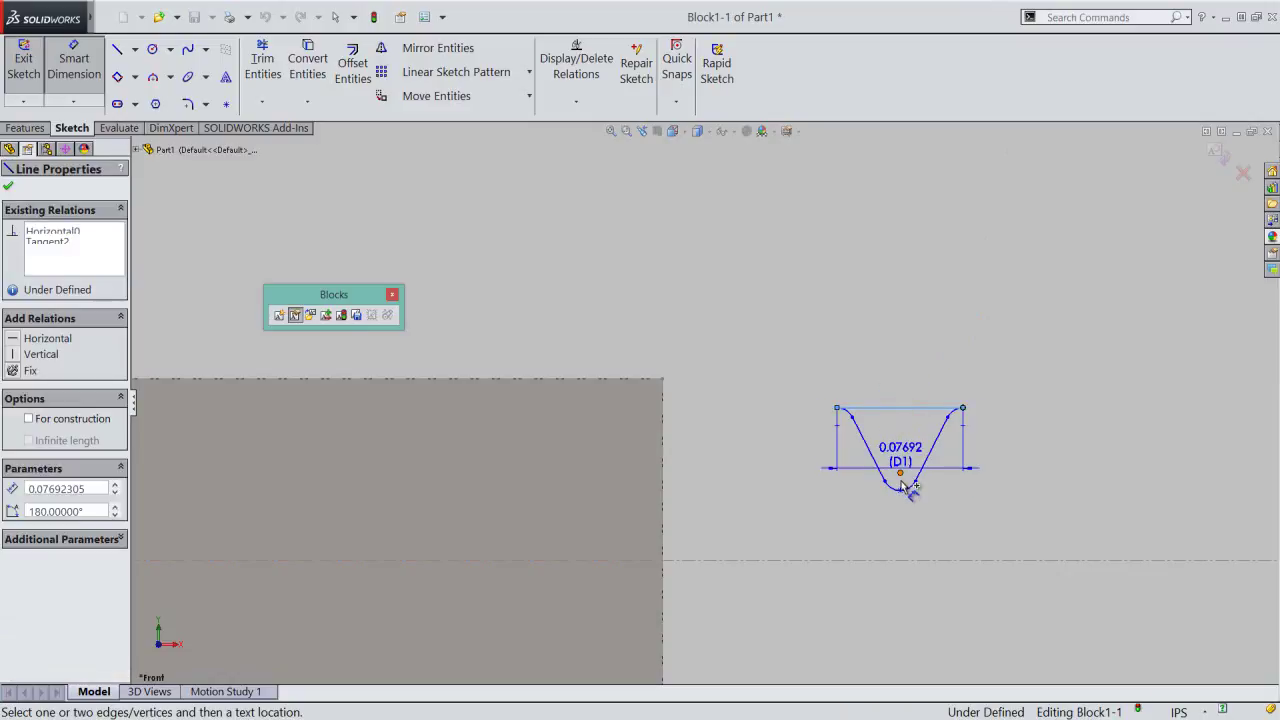
{"action": "left_click", "coordinate": [900, 489]}
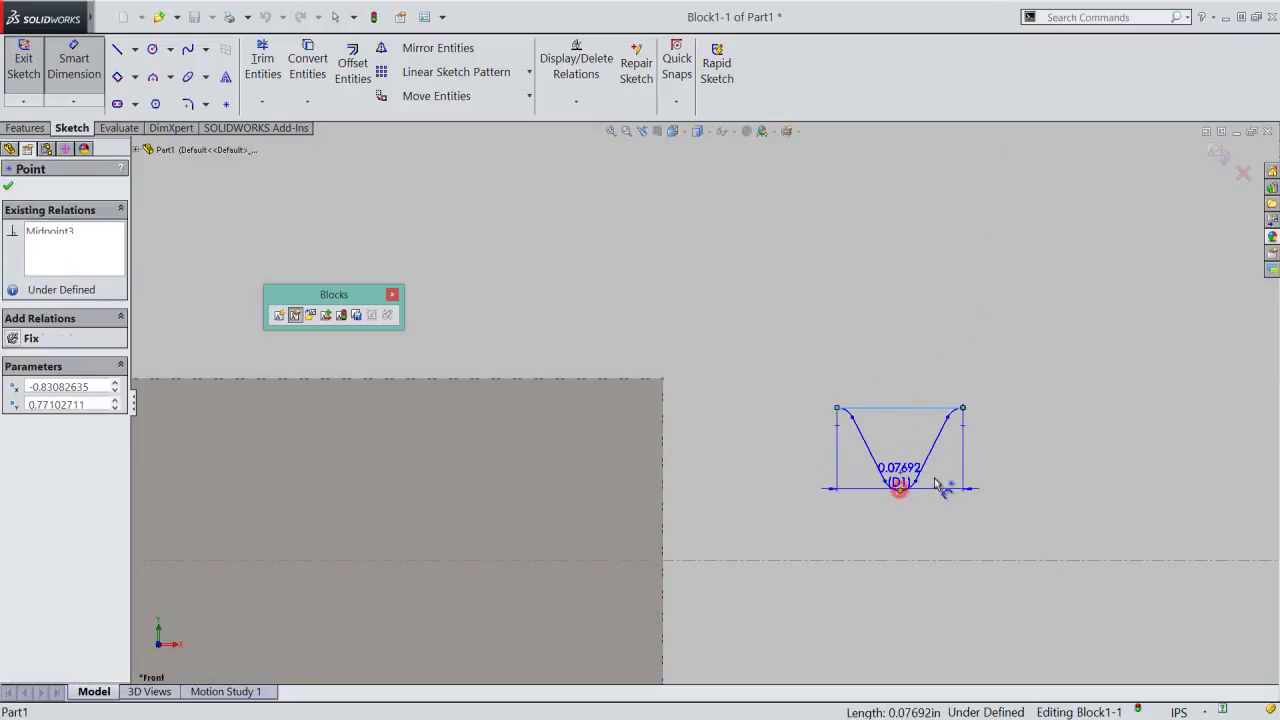
{"action": "left_click", "coordinate": [1007, 468]}
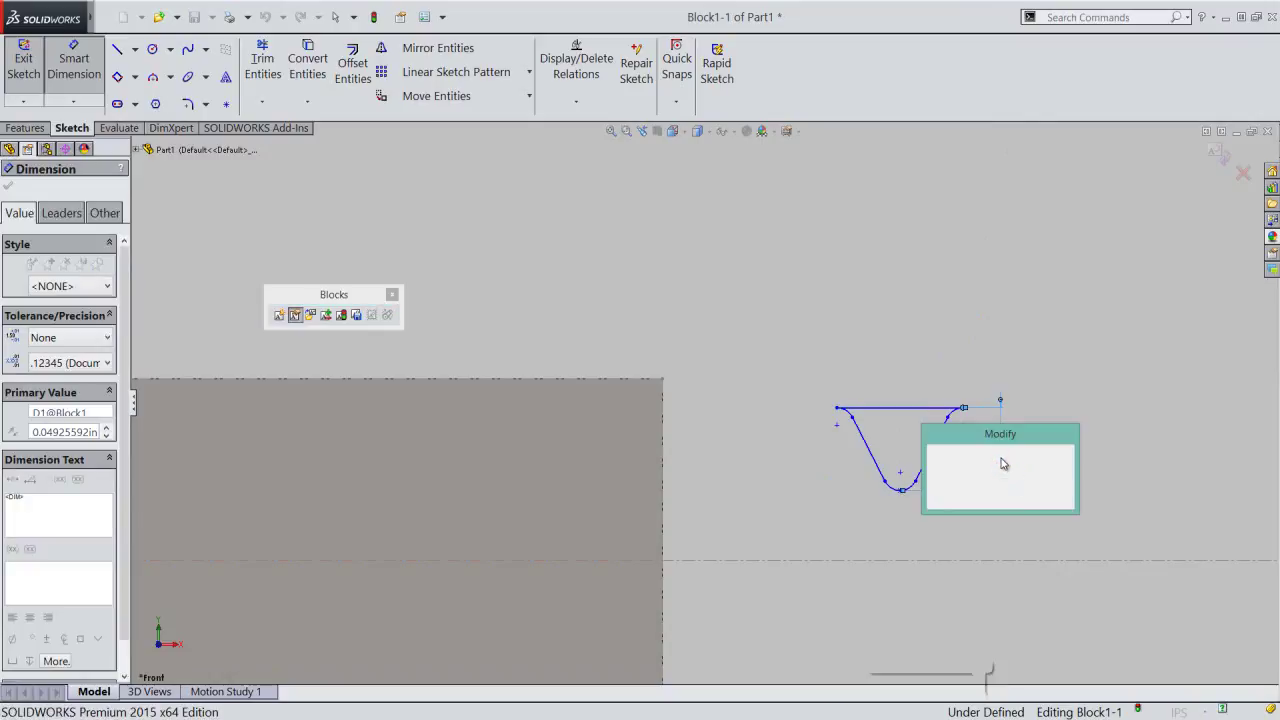
{"action": "left_click", "coordinate": [933, 455]}
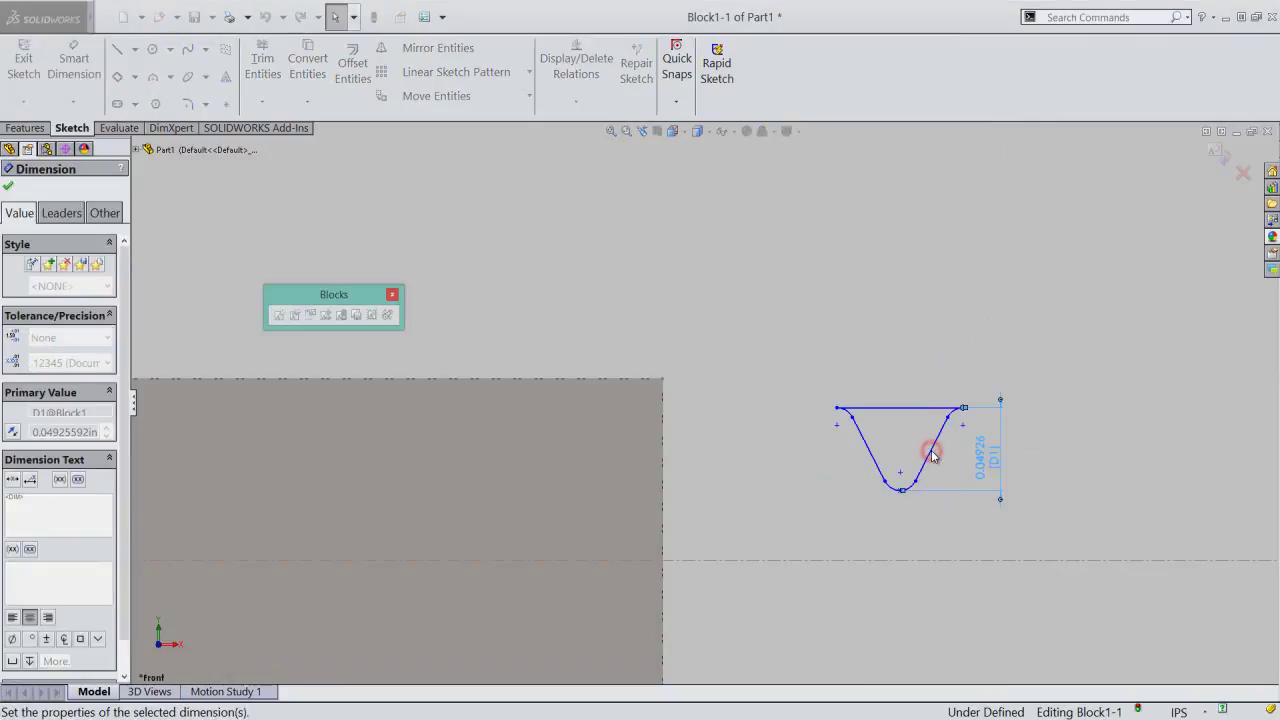
- Exit block editing, returning to Sketch4 now fully defined
{"action": "right_click", "coordinate": [946, 318]}
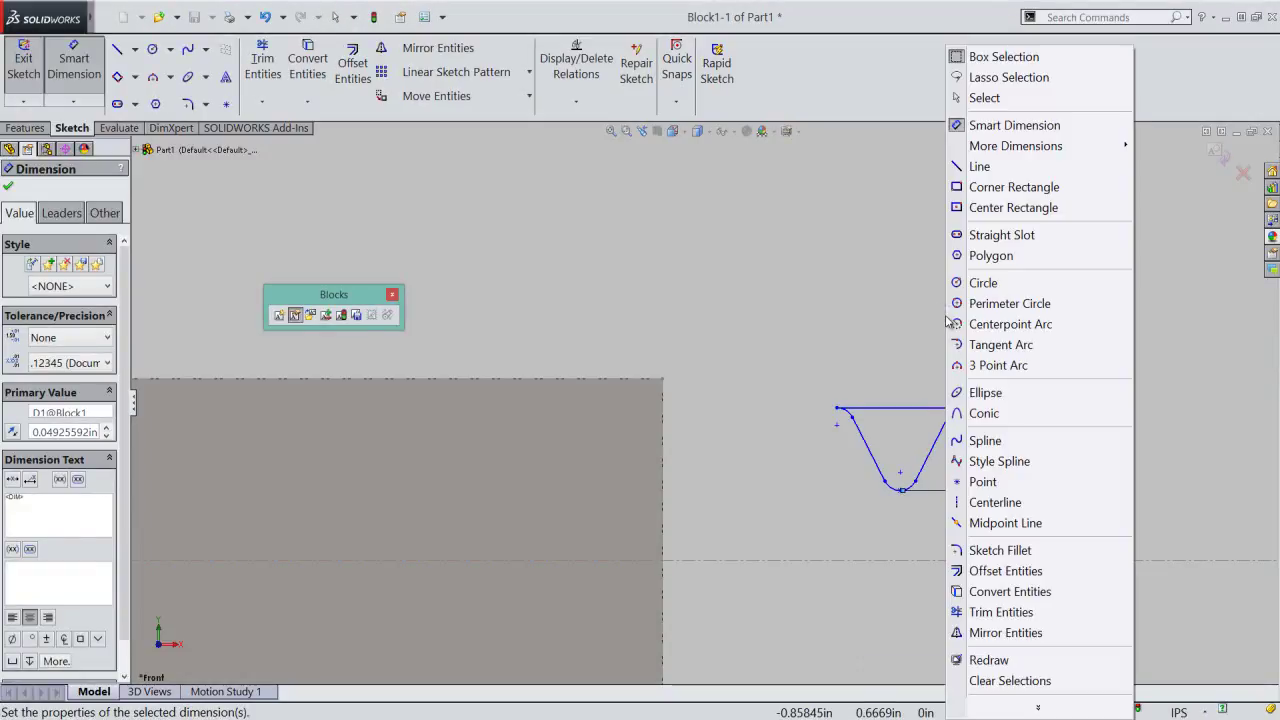
{"action": "left_click", "coordinate": [987, 100]}
{"action": "left_click", "coordinate": [1013, 306]}
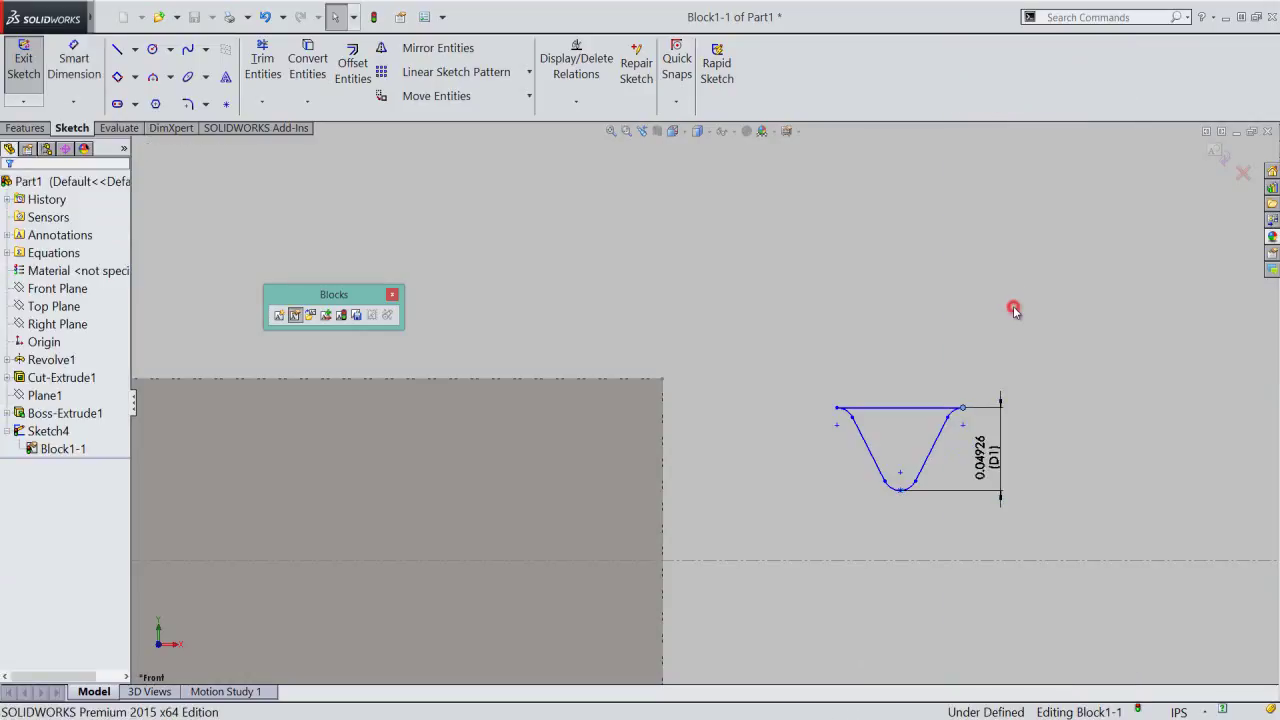
{"action": "left_click", "coordinate": [1218, 150]}
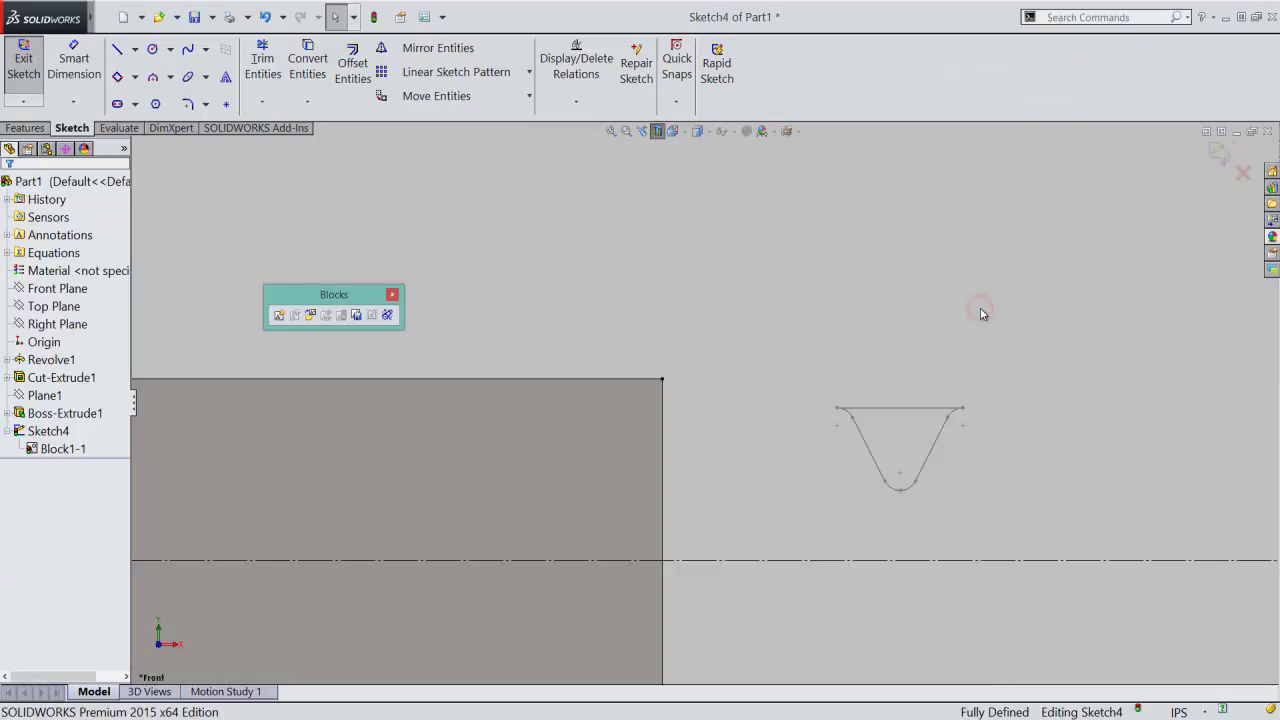
- Close the Blocks toolbar and draw a short line down the shank's right edge
{"action": "left_click", "coordinate": [392, 296]}
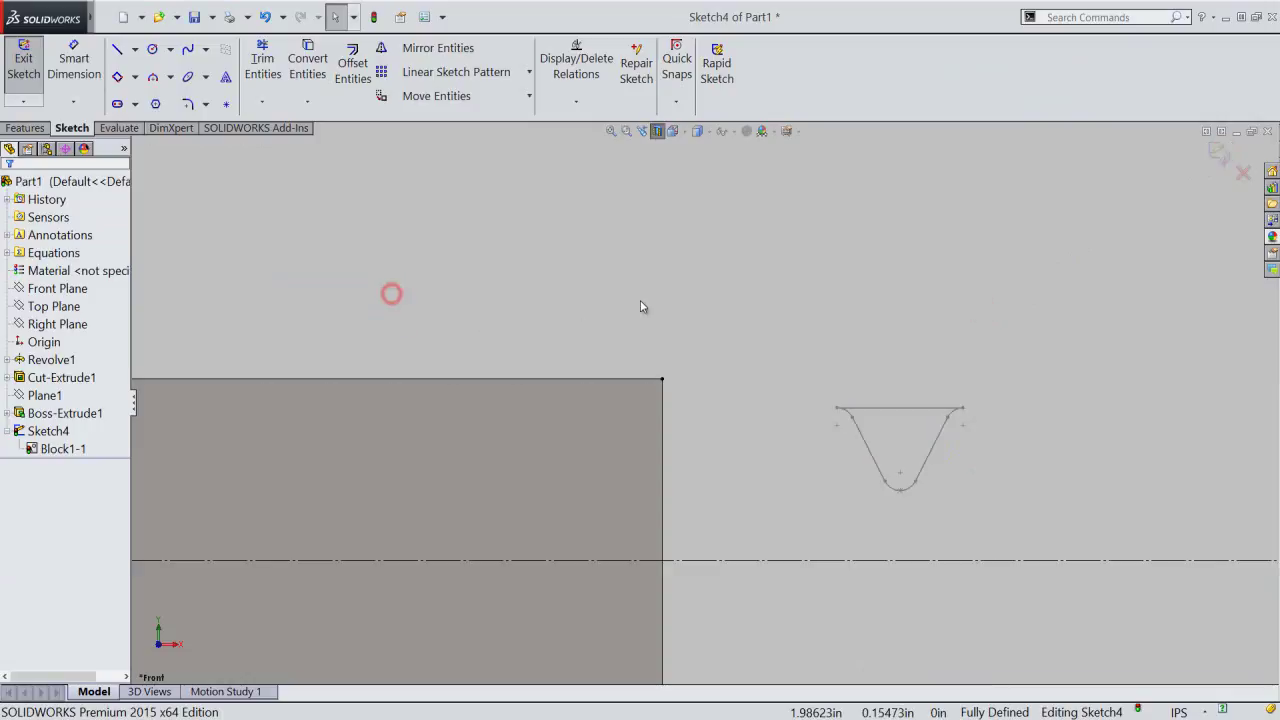
{"action": "left_click", "coordinate": [715, 323]}
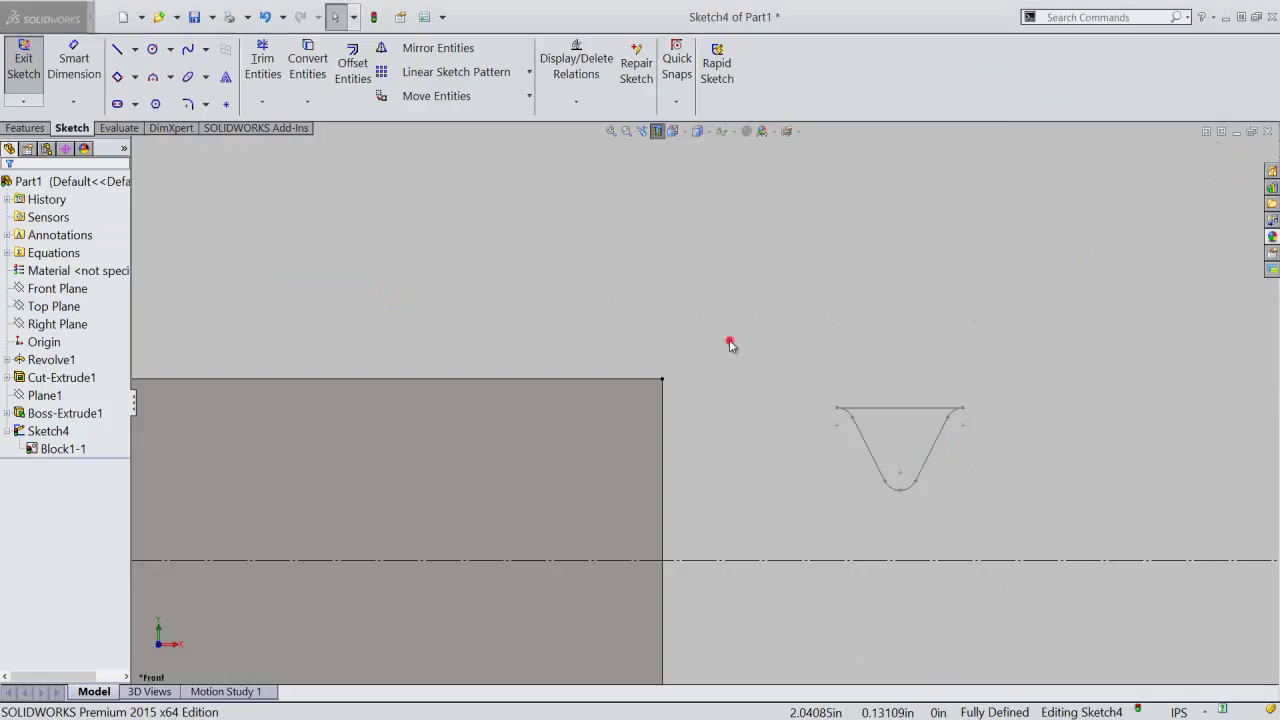
{"action": "right_click", "coordinate": [765, 297]}
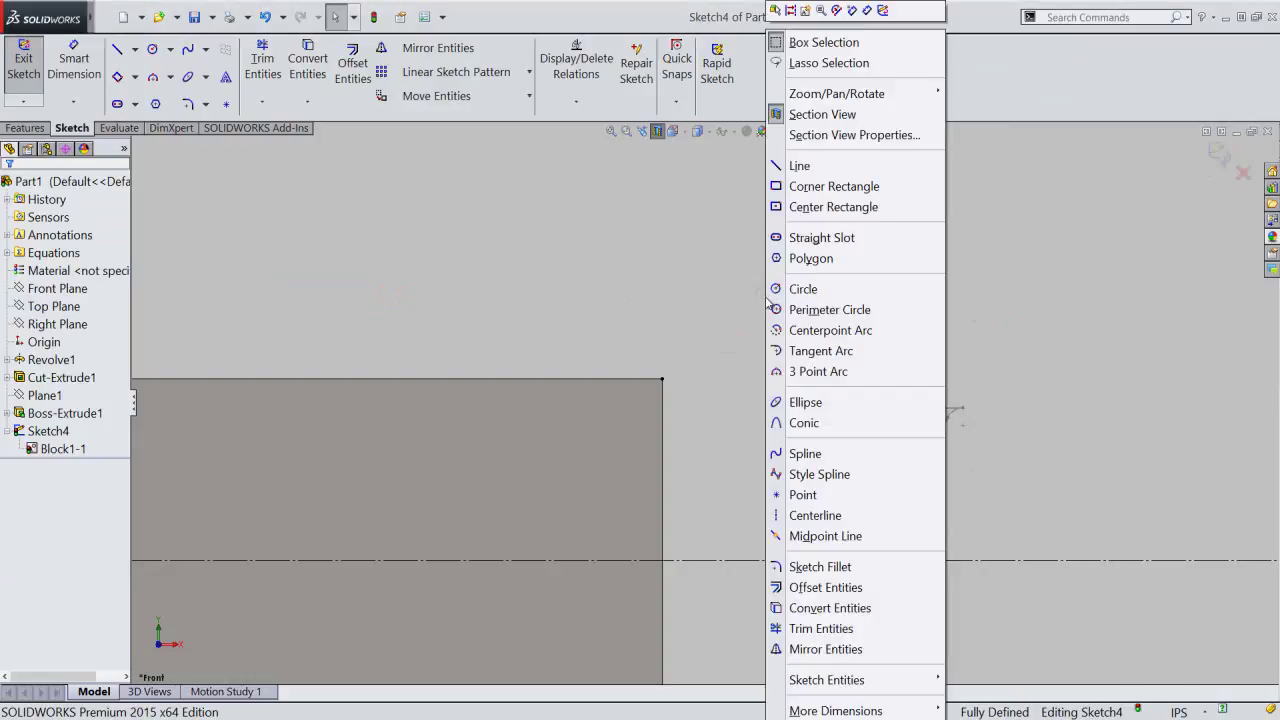
{"action": "left_click", "coordinate": [781, 163]}
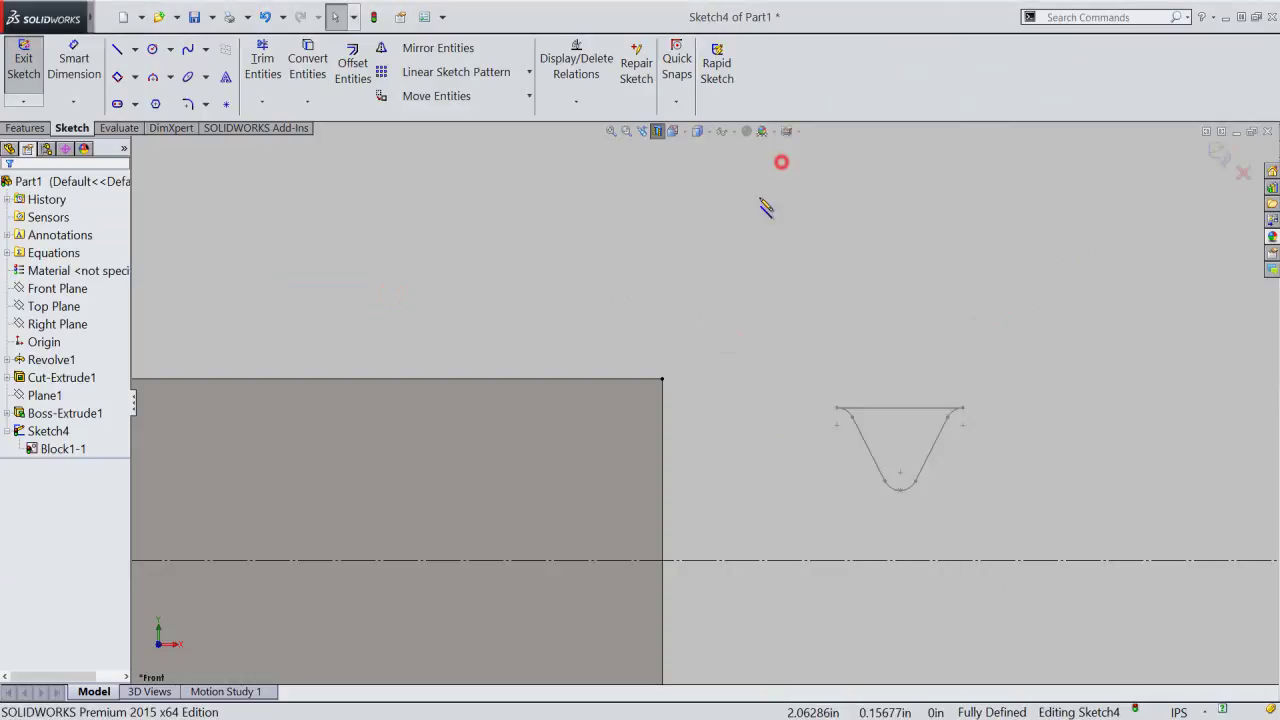
{"action": "left_click", "coordinate": [662, 379]}
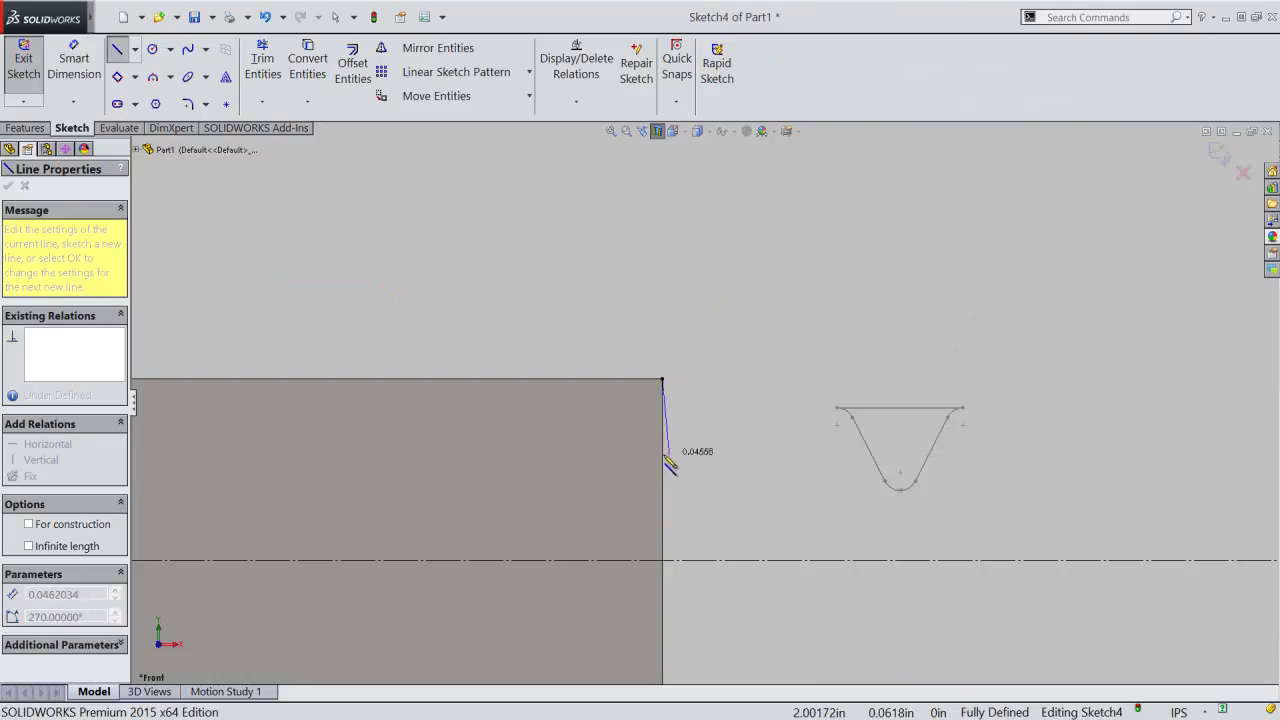
{"action": "left_click", "coordinate": [662, 453]}
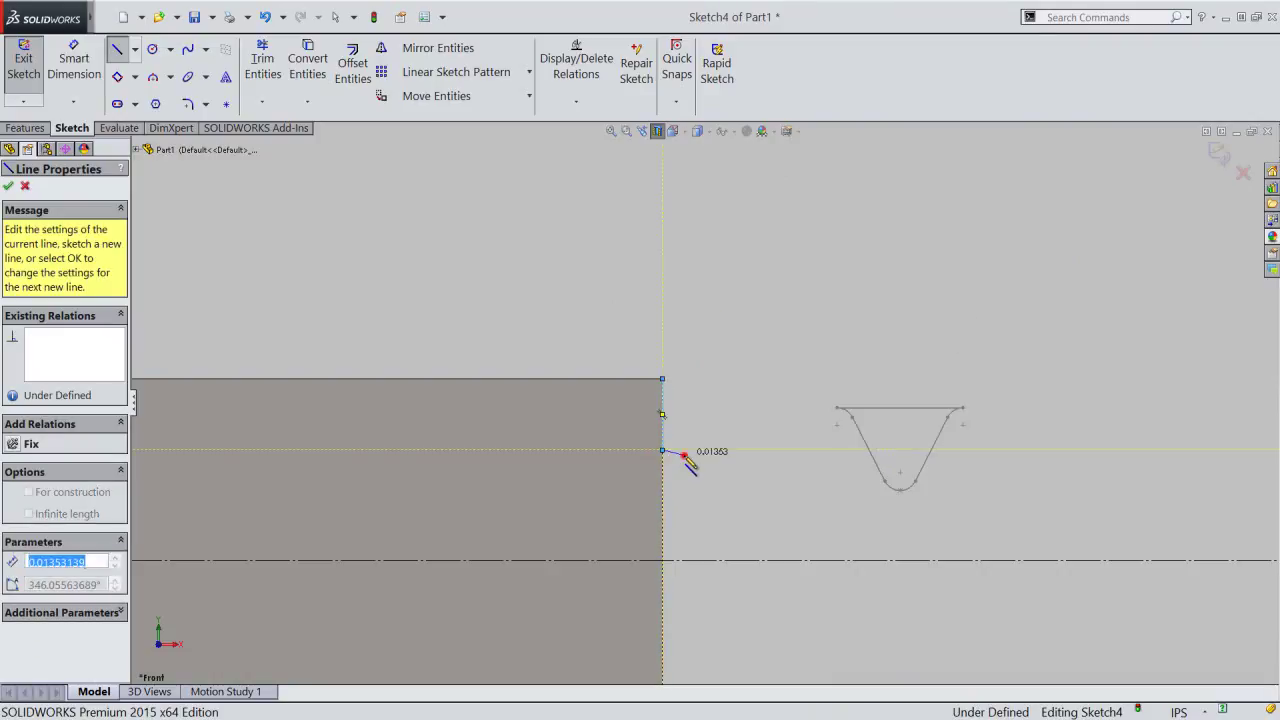
{"action": "key", "text": "Escape"}
- Draw the sloping taper line chain from the shank's right edge to where the head meets the shank
{"action": "left_click", "coordinate": [662, 452]}
{"action": "scroll", "coordinate": [765, 502], "scroll_direction": "up", "scroll_amount": 2}
{"action": "scroll", "coordinate": [765, 505], "scroll_direction": "up", "scroll_amount": 2}
{"action": "scroll", "coordinate": [765, 507], "scroll_direction": "up", "scroll_amount": 2}
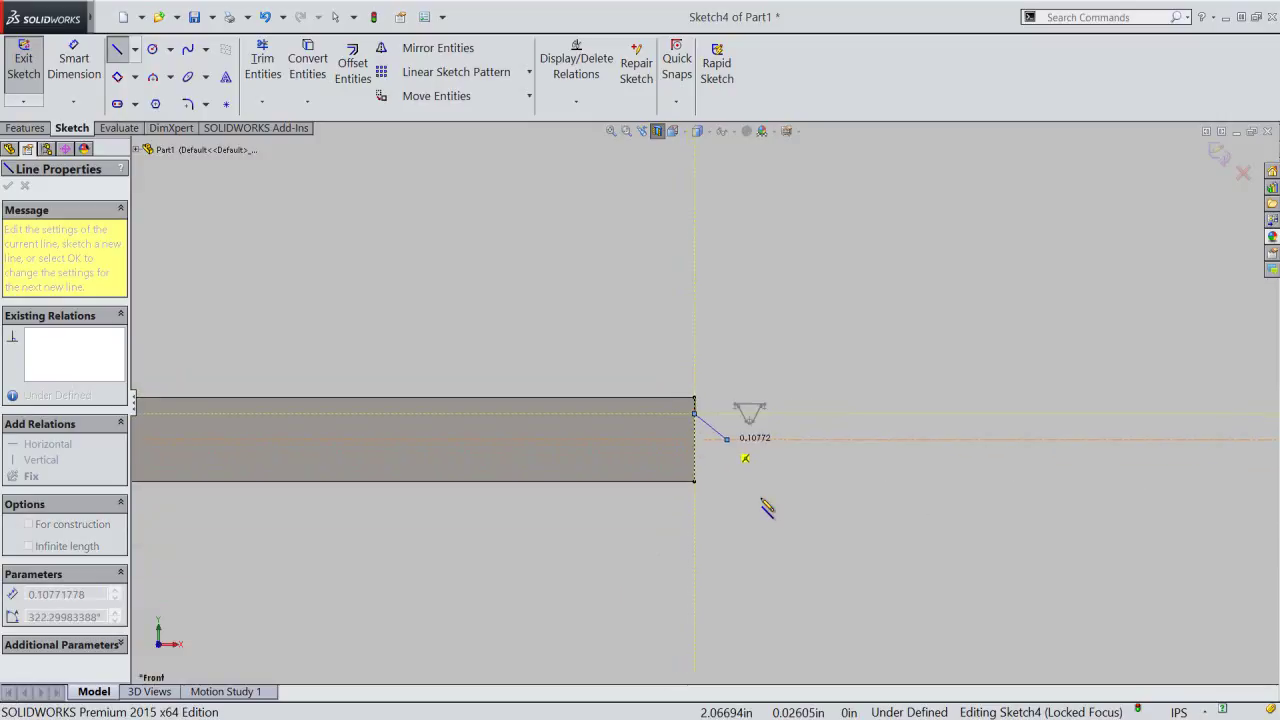
{"action": "scroll", "coordinate": [763, 506], "scroll_direction": "up", "scroll_amount": 3}
{"action": "scroll", "coordinate": [410, 414], "scroll_direction": "down", "scroll_amount": 2}
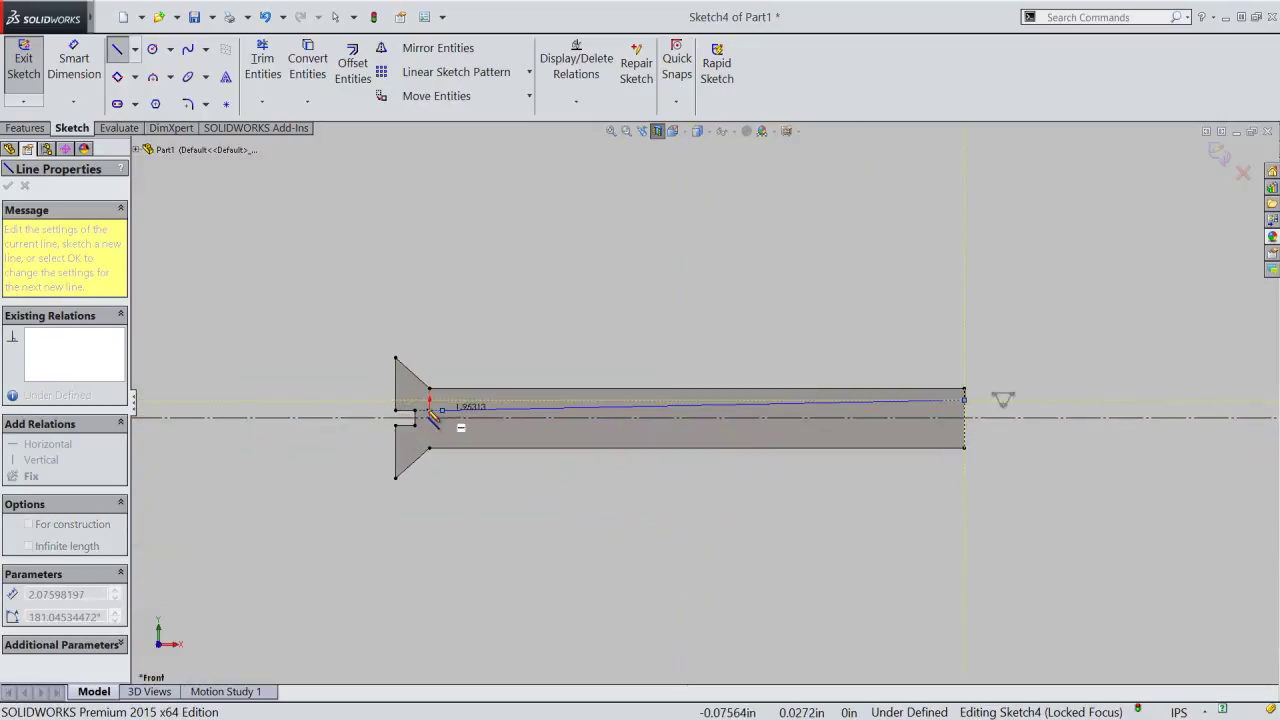
{"action": "scroll", "coordinate": [455, 425], "scroll_direction": "down", "scroll_amount": 2}
{"action": "scroll", "coordinate": [466, 414], "scroll_direction": "down", "scroll_amount": 2}
{"action": "scroll", "coordinate": [488, 398], "scroll_direction": "down", "scroll_amount": 2}
{"action": "scroll", "coordinate": [492, 398], "scroll_direction": "down", "scroll_amount": 2}
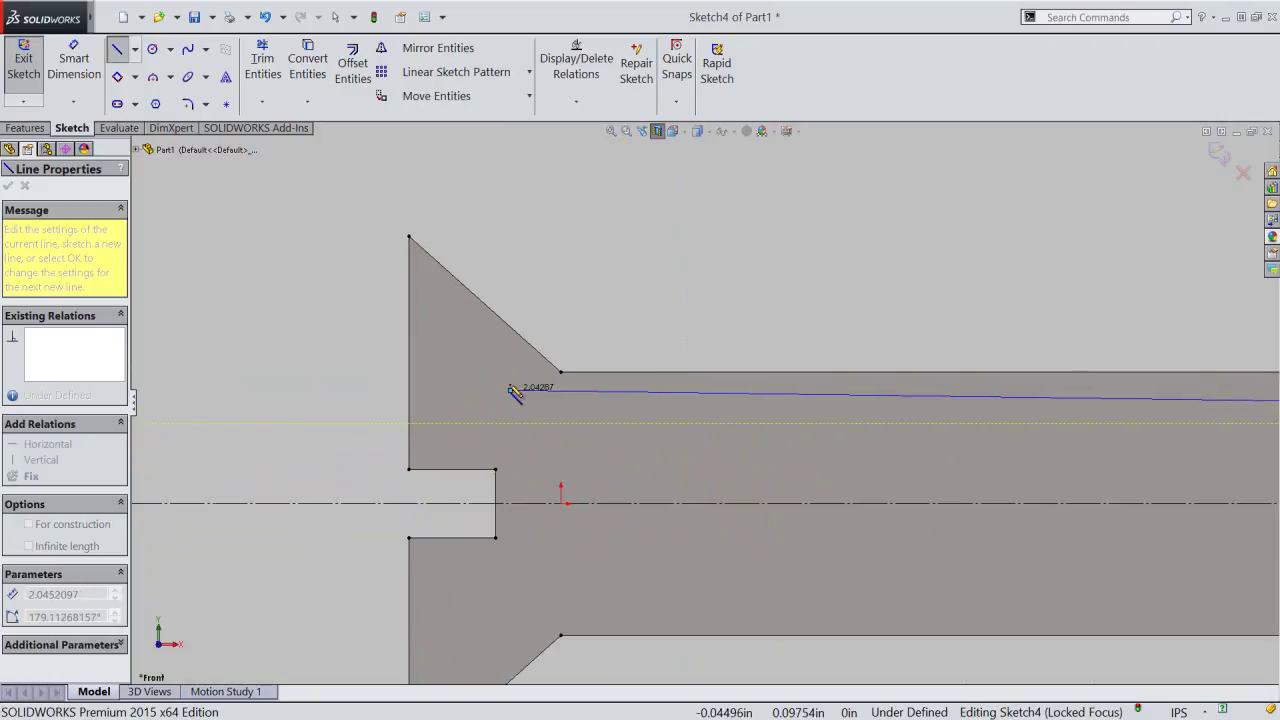
{"action": "left_click", "coordinate": [560, 371]}
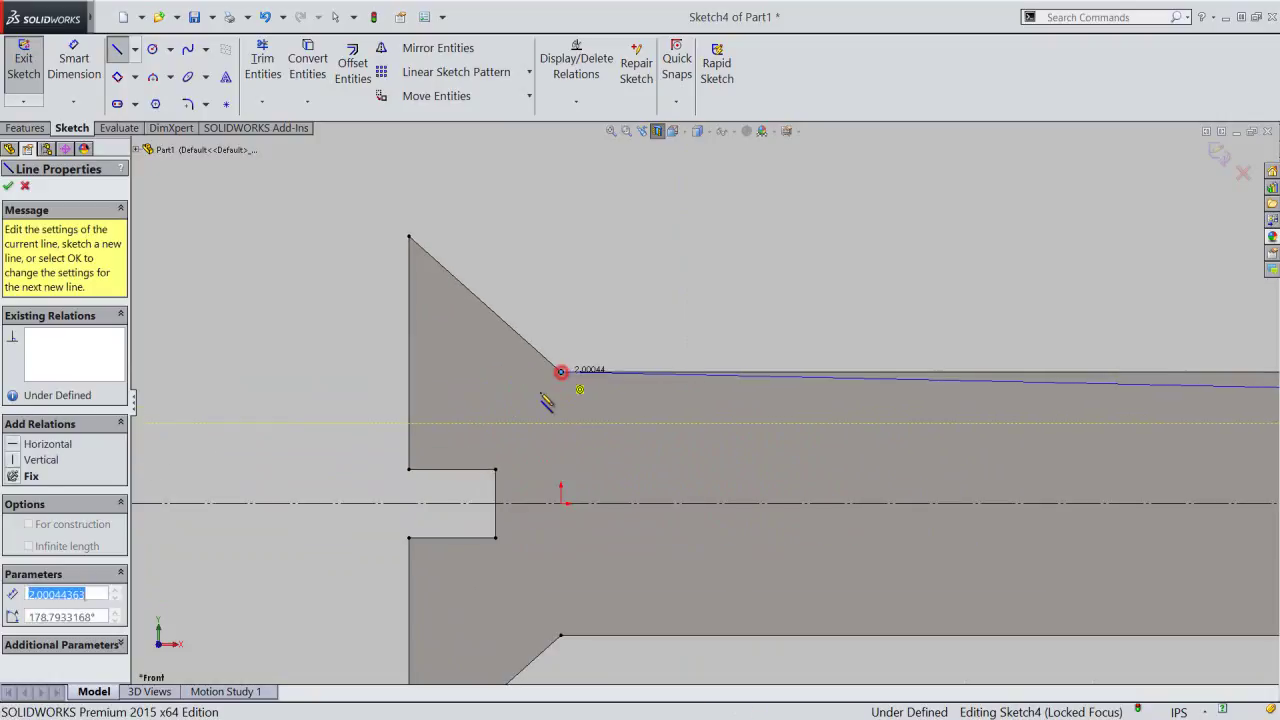
{"action": "scroll", "coordinate": [478, 419], "scroll_direction": "up", "scroll_amount": 2}
{"action": "scroll", "coordinate": [470, 420], "scroll_direction": "up", "scroll_amount": 3}
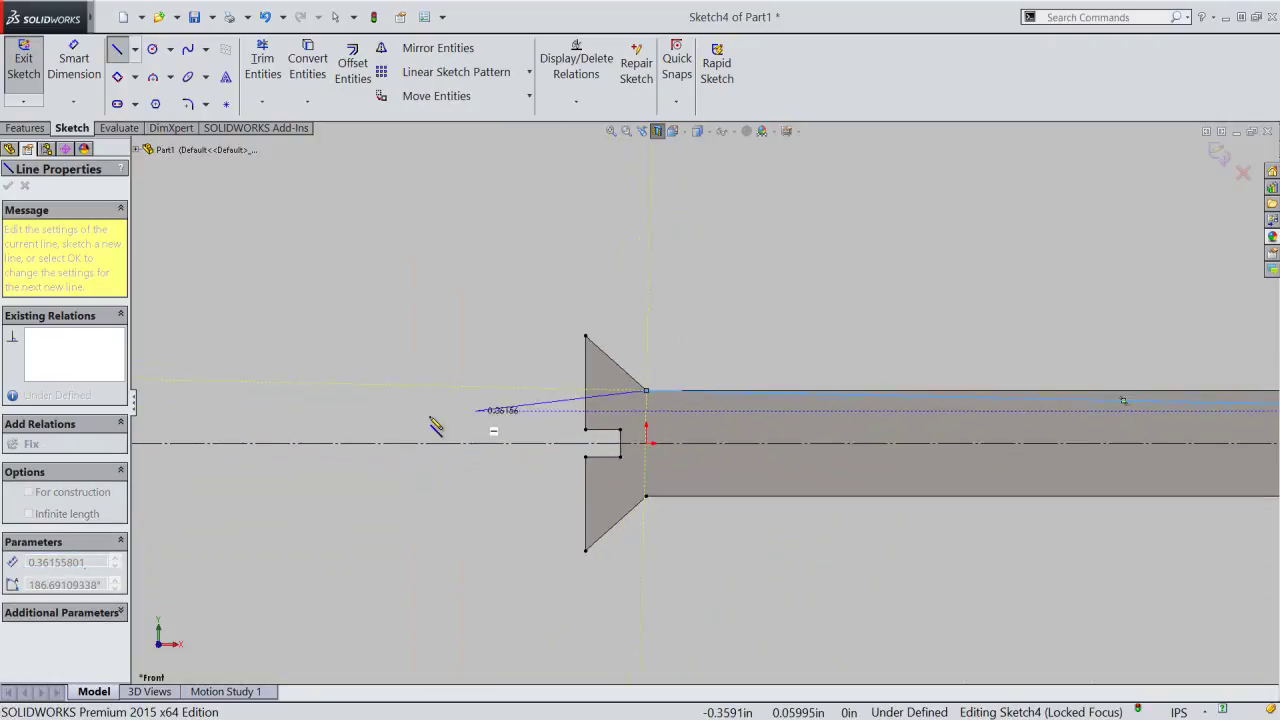
{"action": "scroll", "coordinate": [434, 425], "scroll_direction": "up", "scroll_amount": 3}
{"action": "scroll", "coordinate": [1008, 415], "scroll_direction": "down", "scroll_amount": 1}
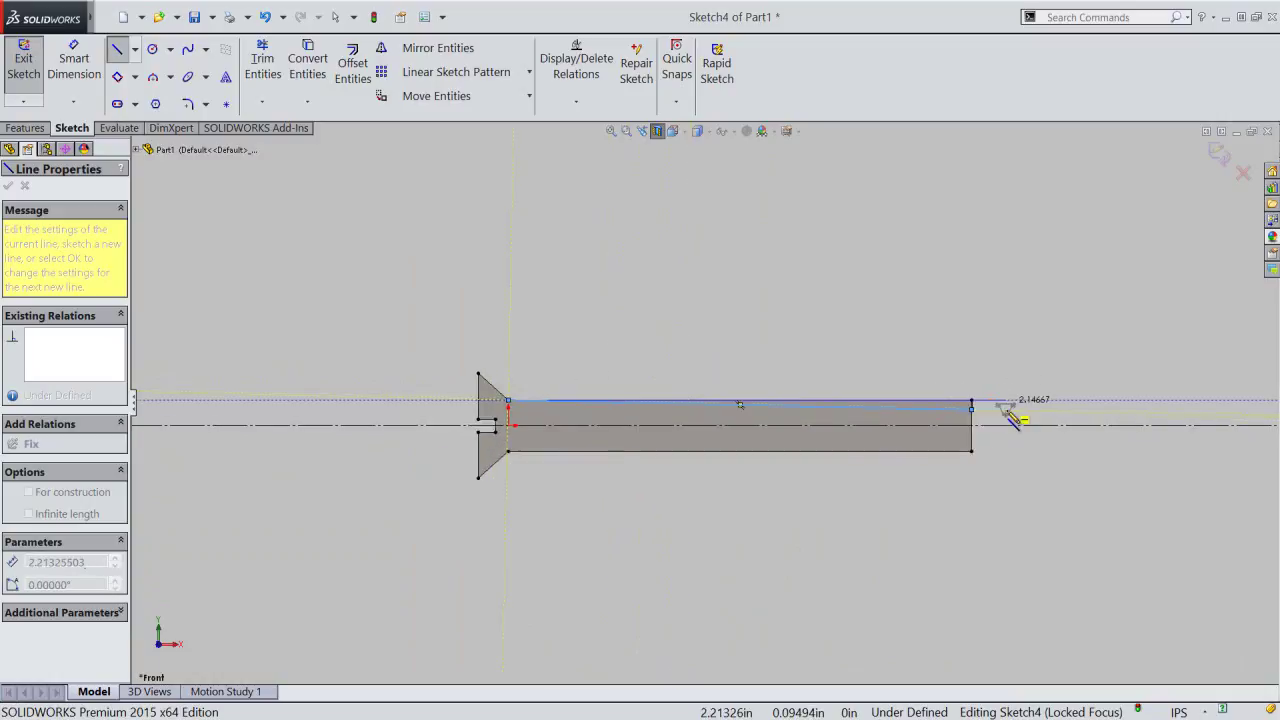
{"action": "scroll", "coordinate": [985, 415], "scroll_direction": "down", "scroll_amount": 2}
{"action": "scroll", "coordinate": [930, 414], "scroll_direction": "down", "scroll_amount": 2}
{"action": "scroll", "coordinate": [840, 408], "scroll_direction": "down", "scroll_amount": 2}
{"action": "scroll", "coordinate": [815, 405], "scroll_direction": "down", "scroll_amount": 1}
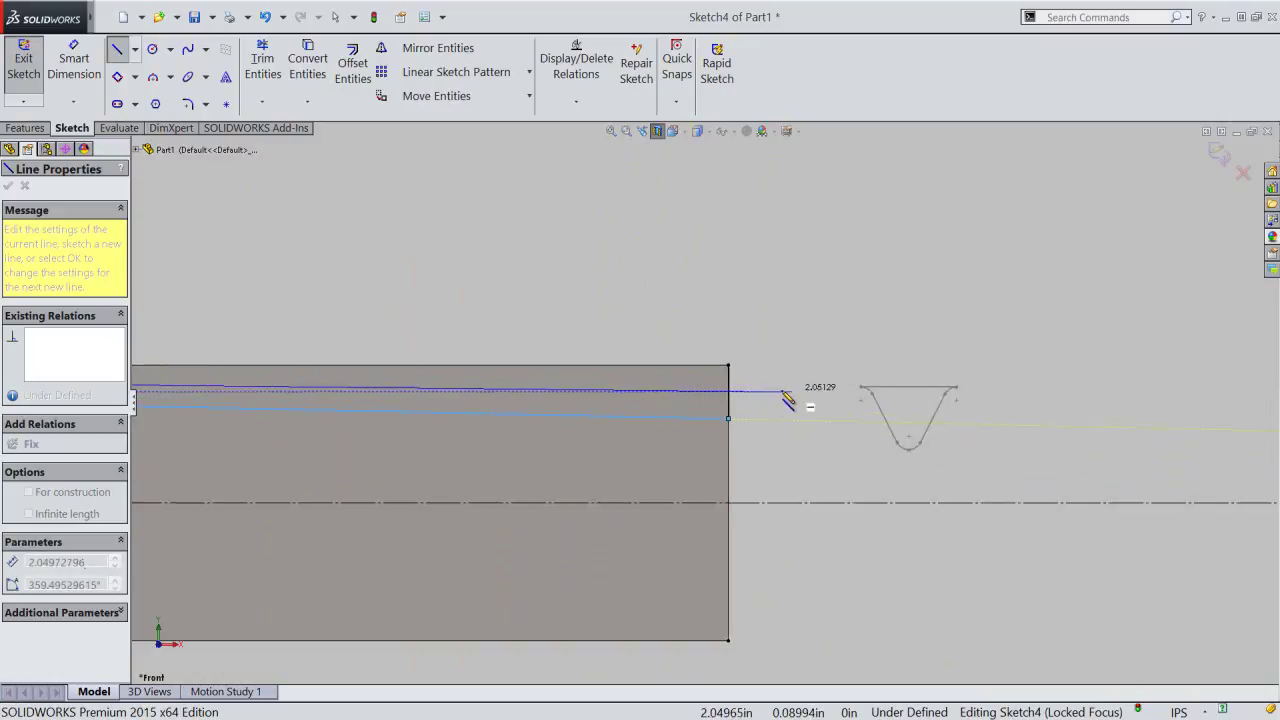
{"action": "scroll", "coordinate": [791, 400], "scroll_direction": "down", "scroll_amount": 2}
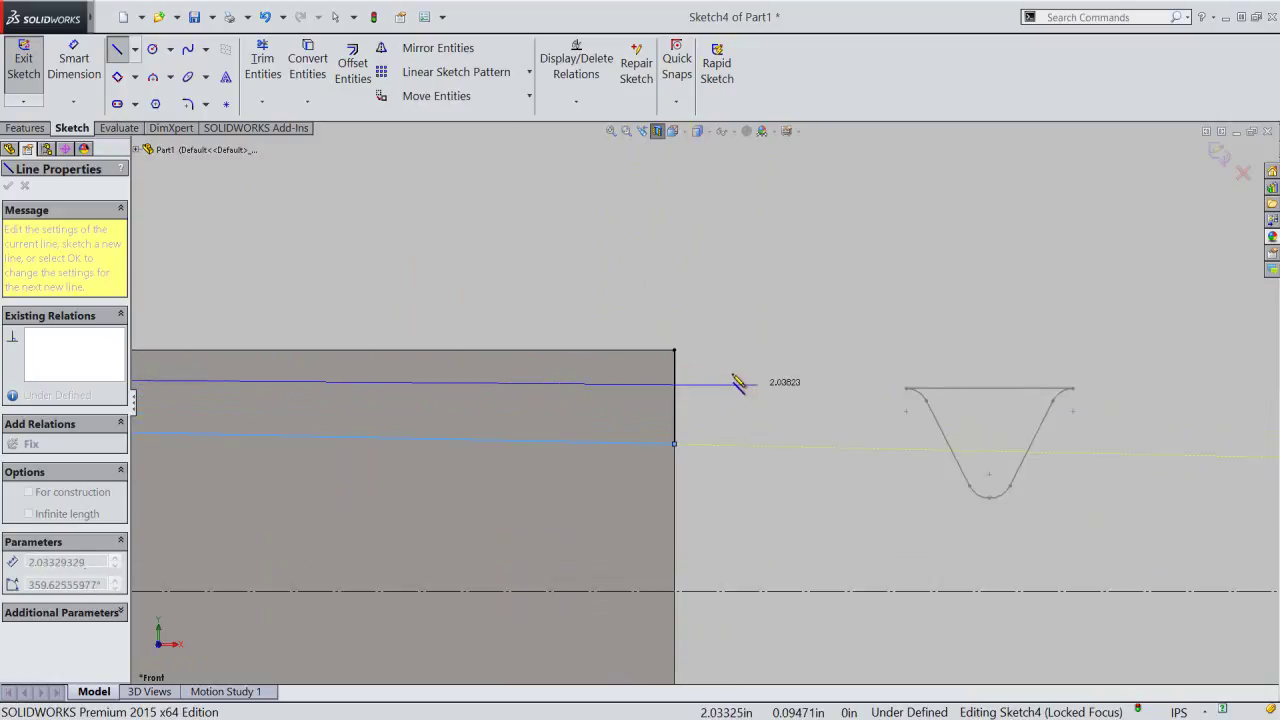
{"action": "double_click", "coordinate": [674, 351]}
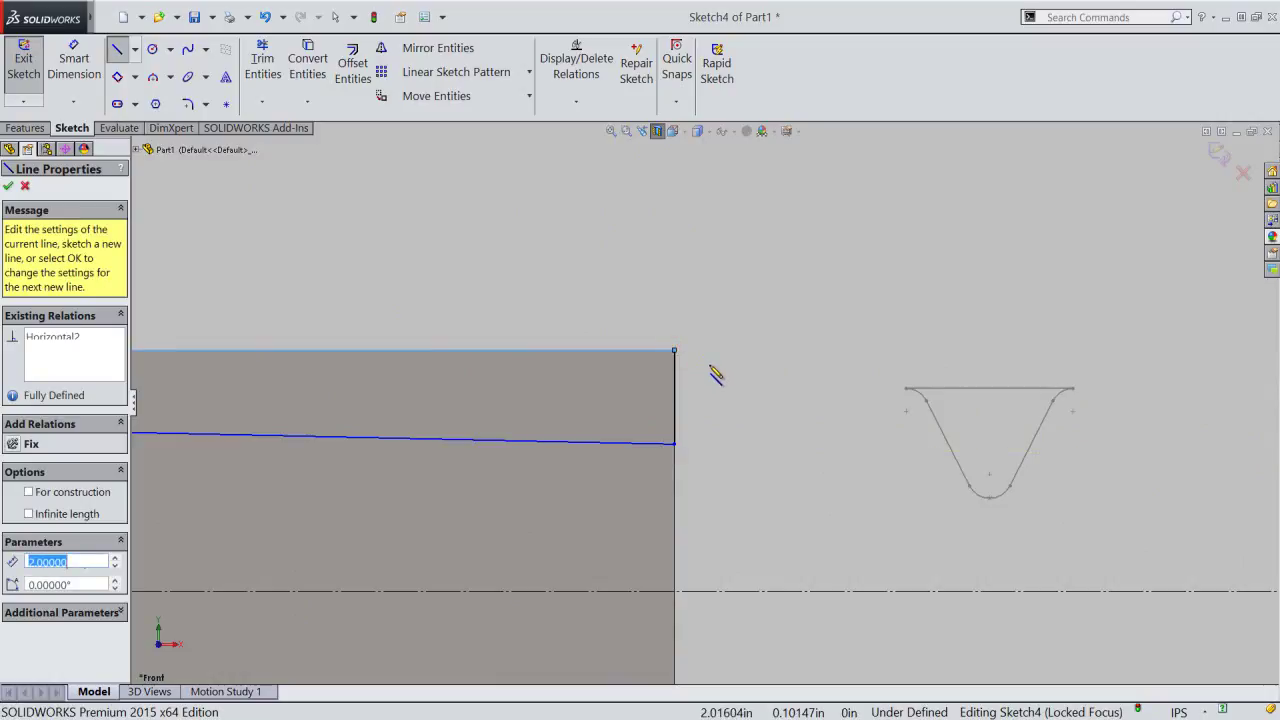
{"action": "right_click", "coordinate": [714, 374]}
{"action": "left_click", "coordinate": [733, 378]}
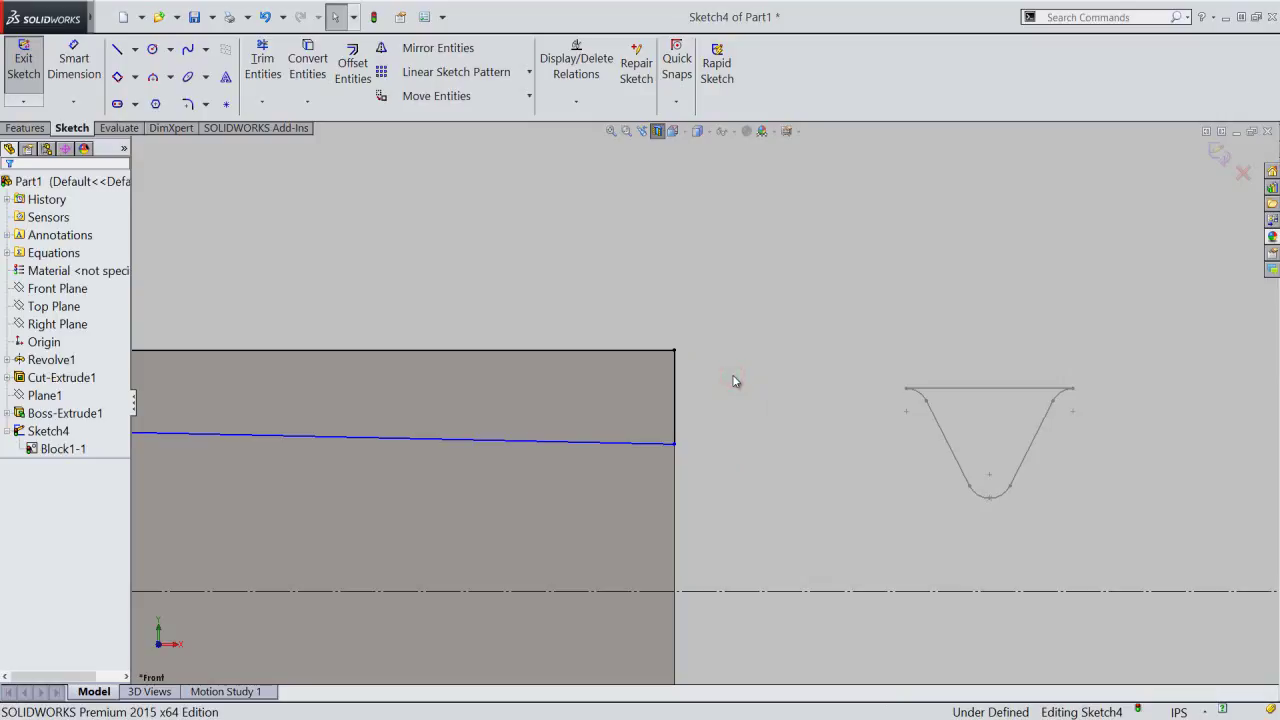
- Add Parallel and Collinear relations between Block1-1's top line and the sloping taper line
{"action": "left_click", "coordinate": [627, 442]}
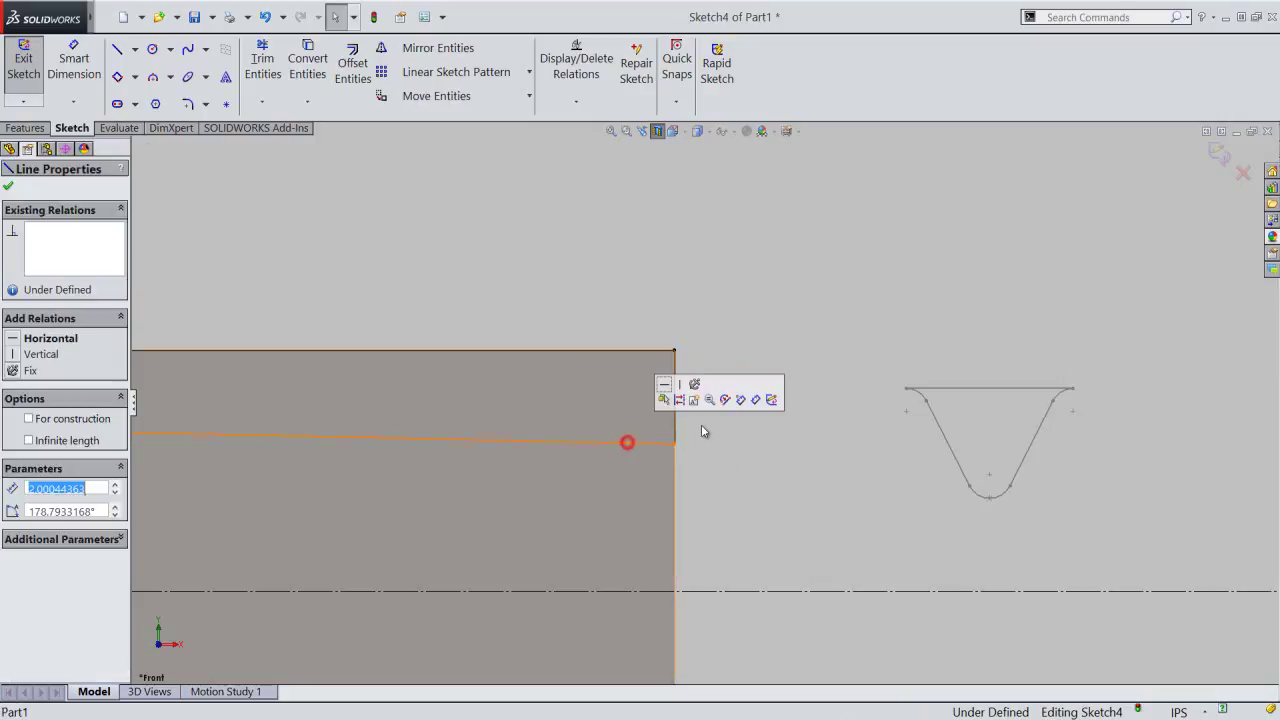
{"action": "left_click", "coordinate": [969, 389], "text": "ctrl"}
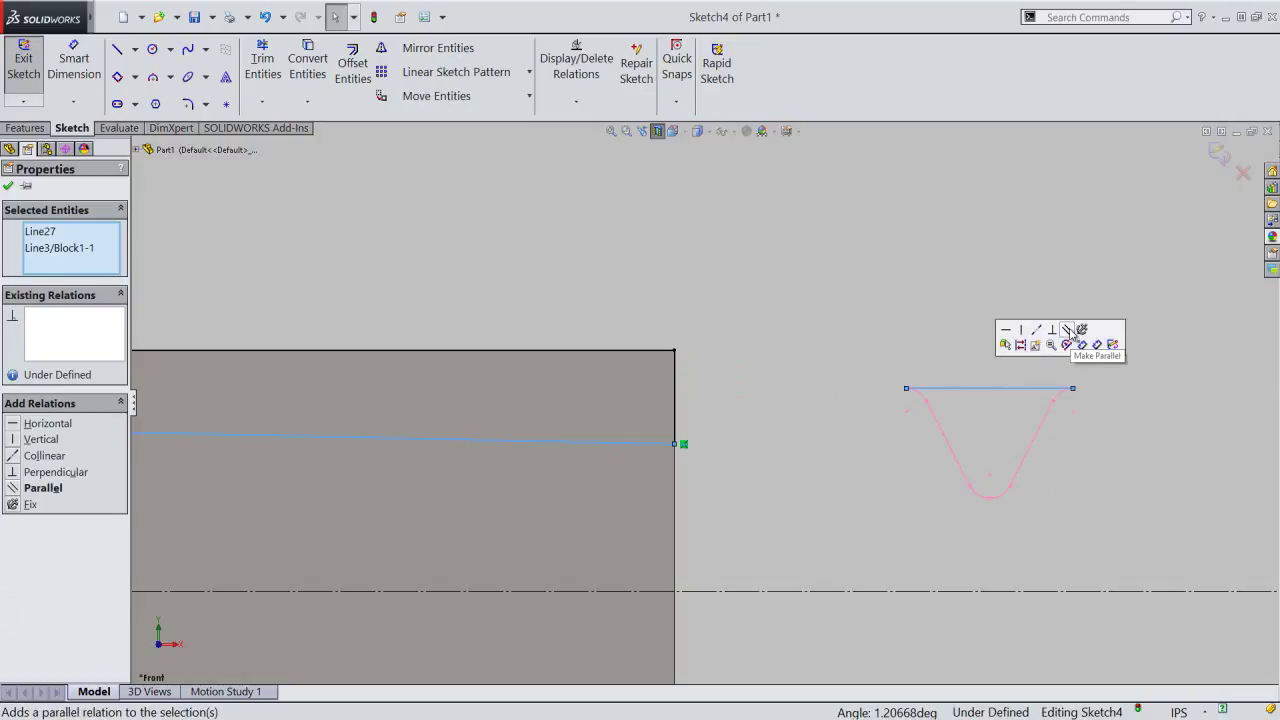
{"action": "left_click", "coordinate": [1068, 330]}
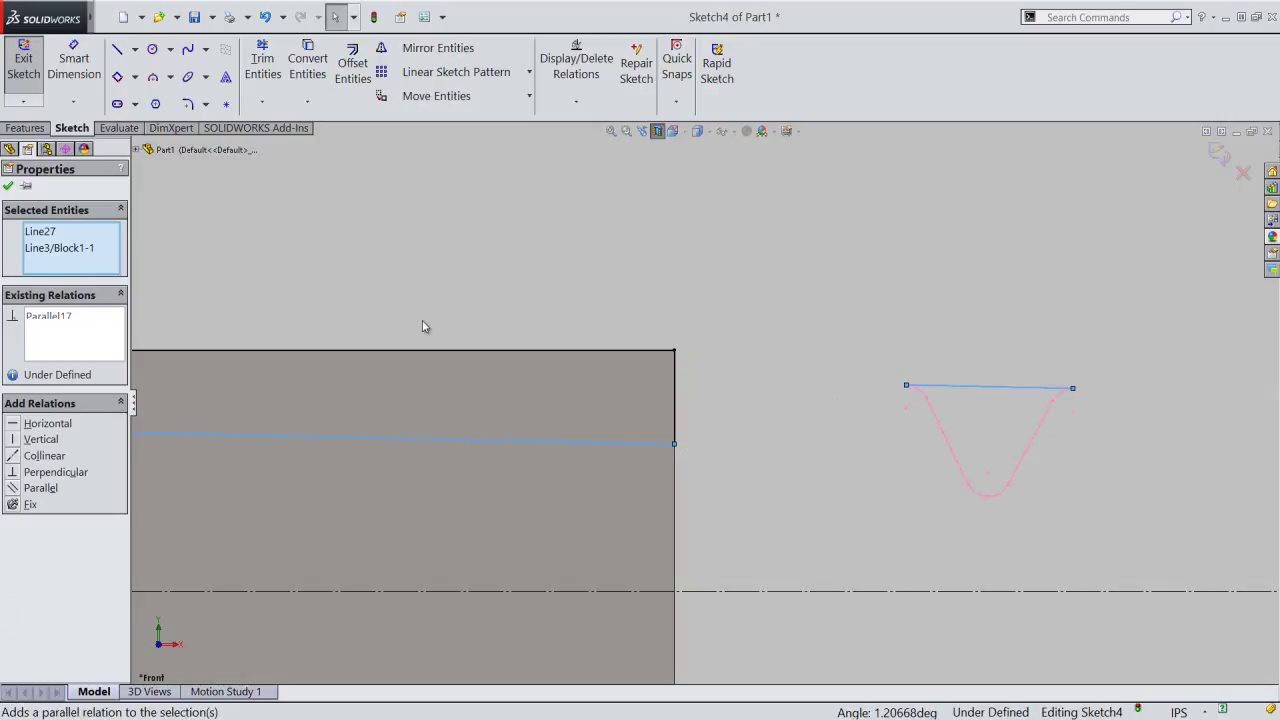
{"action": "left_click", "coordinate": [14, 456]}
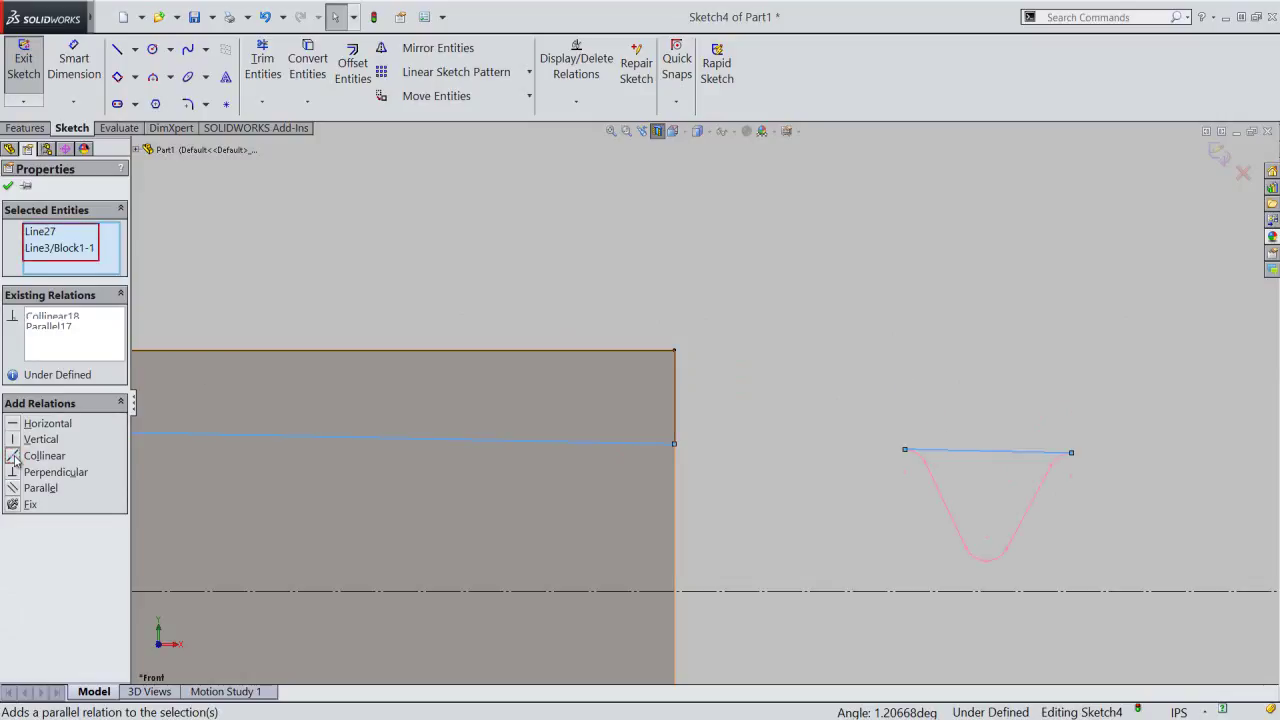
{"action": "left_click", "coordinate": [8, 186]}
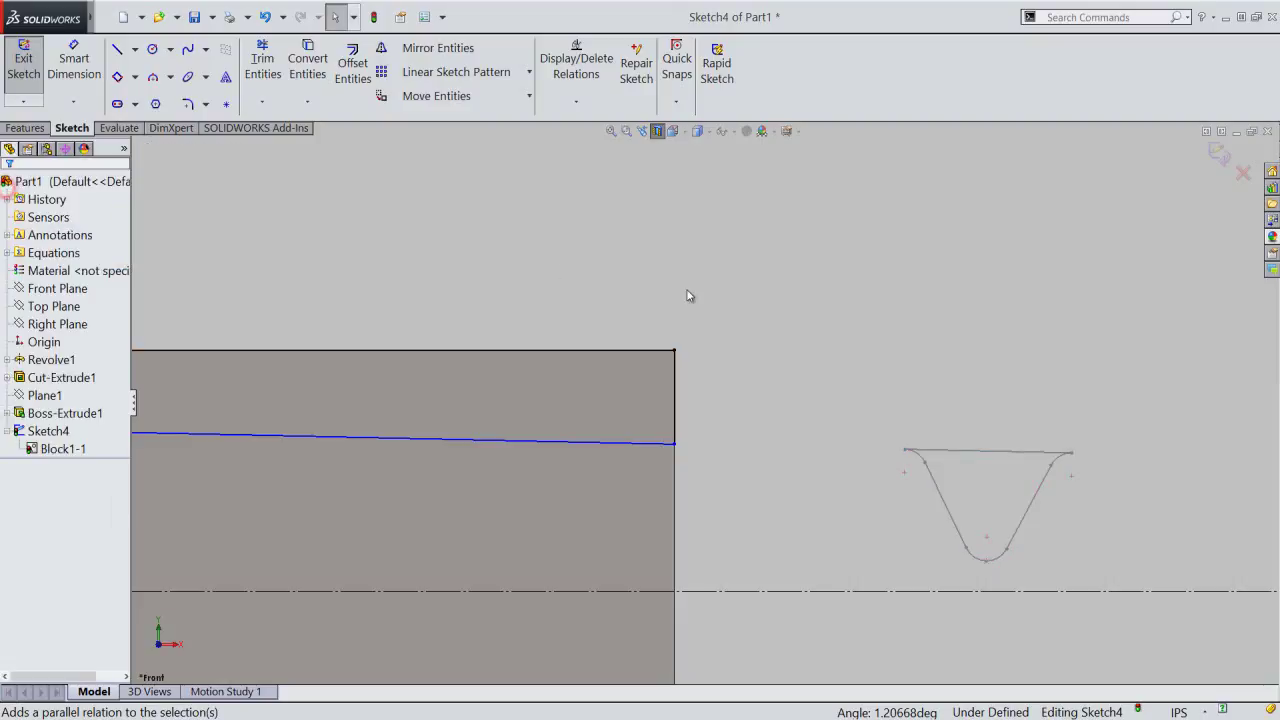
{"action": "left_click", "coordinate": [760, 307]}
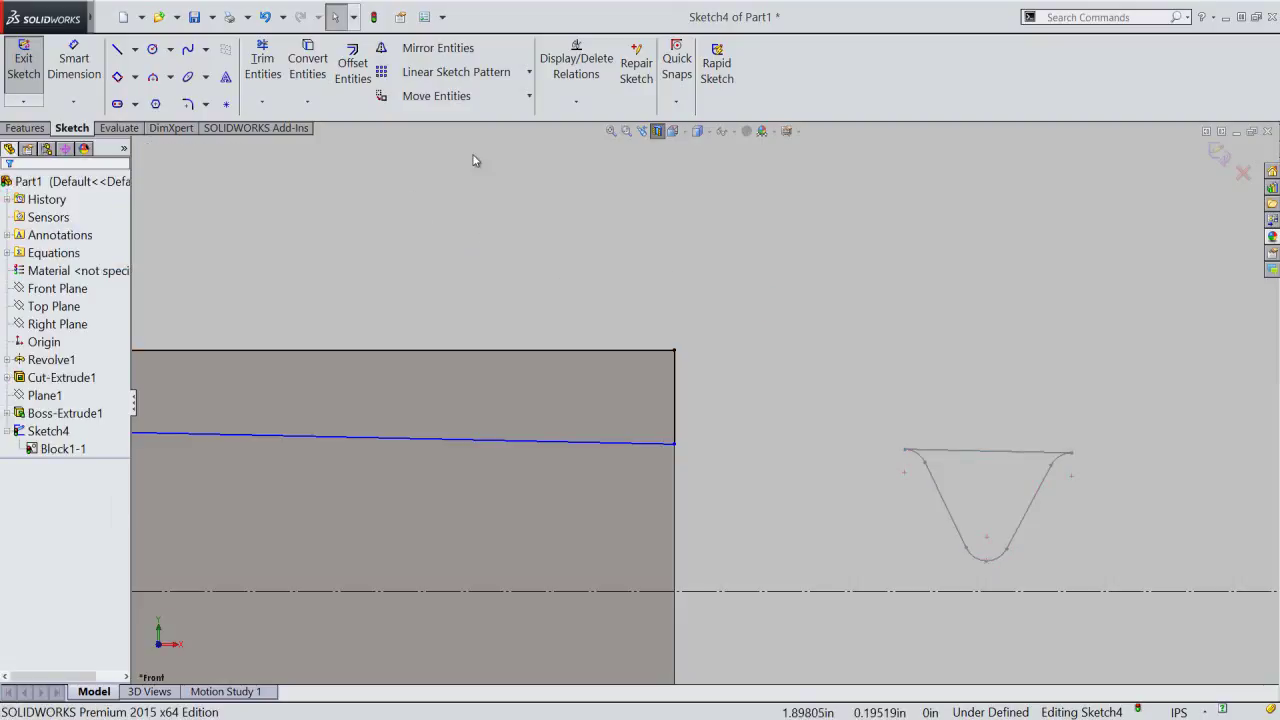
- Make the thread profile block's top-left corner coincident with the taper line's right endpoint
{"action": "left_click", "coordinate": [578, 103]}
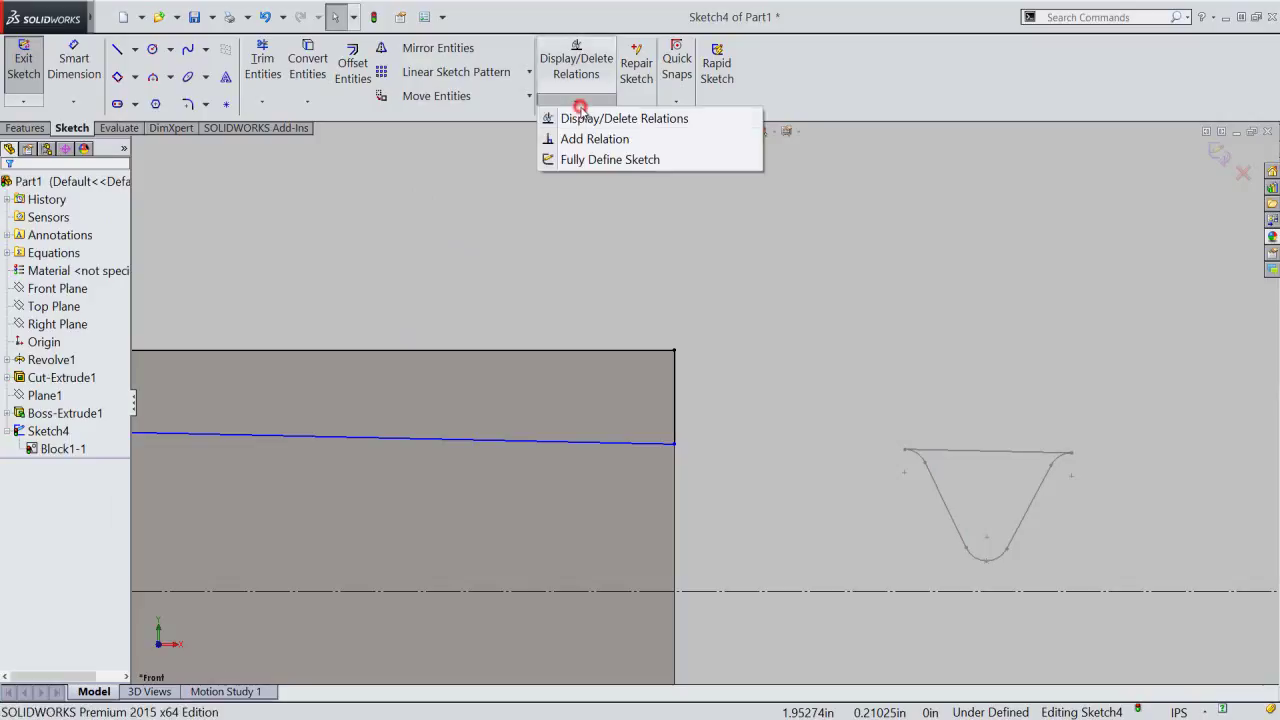
{"action": "left_click", "coordinate": [596, 139]}
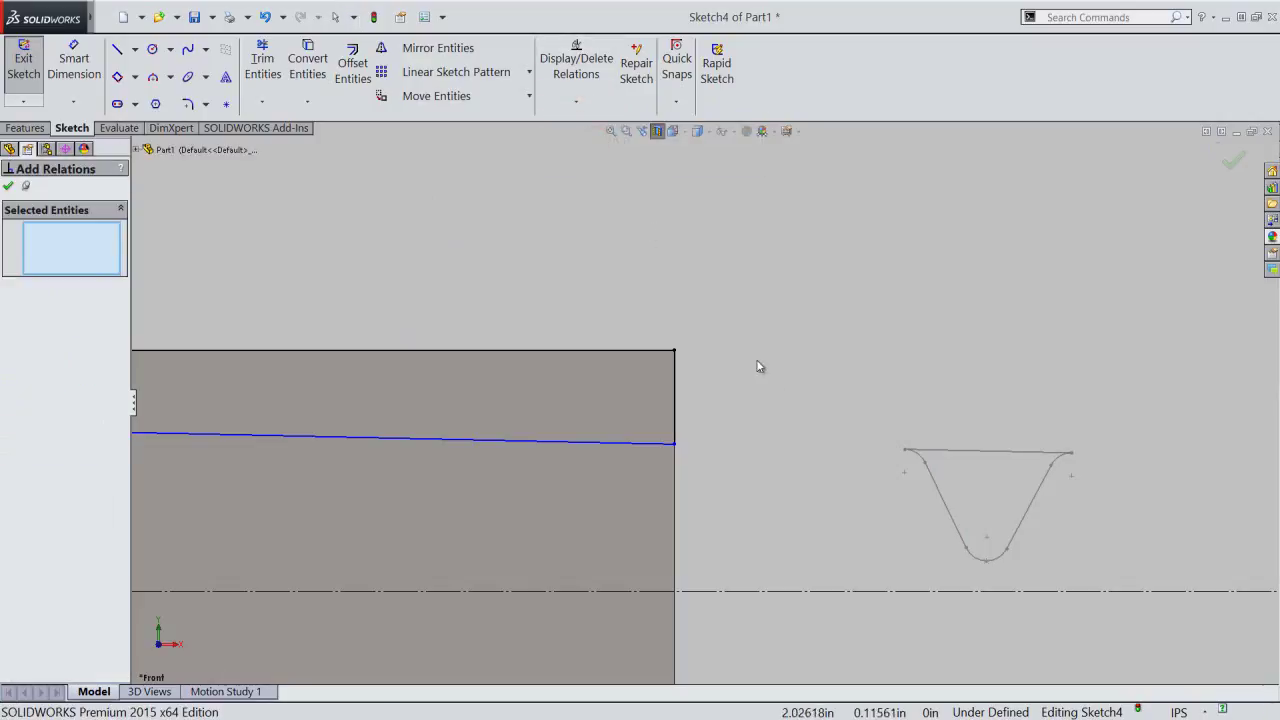
{"action": "left_click", "coordinate": [674, 443]}
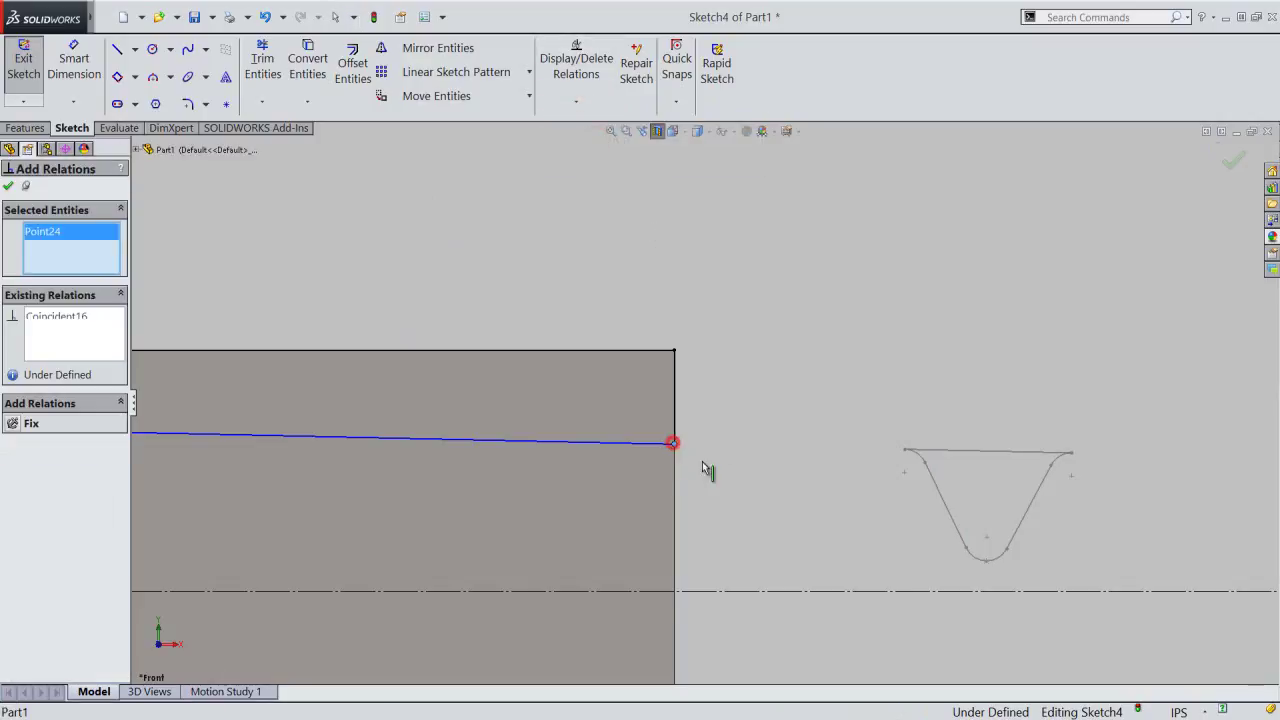
{"action": "left_click", "coordinate": [905, 452]}
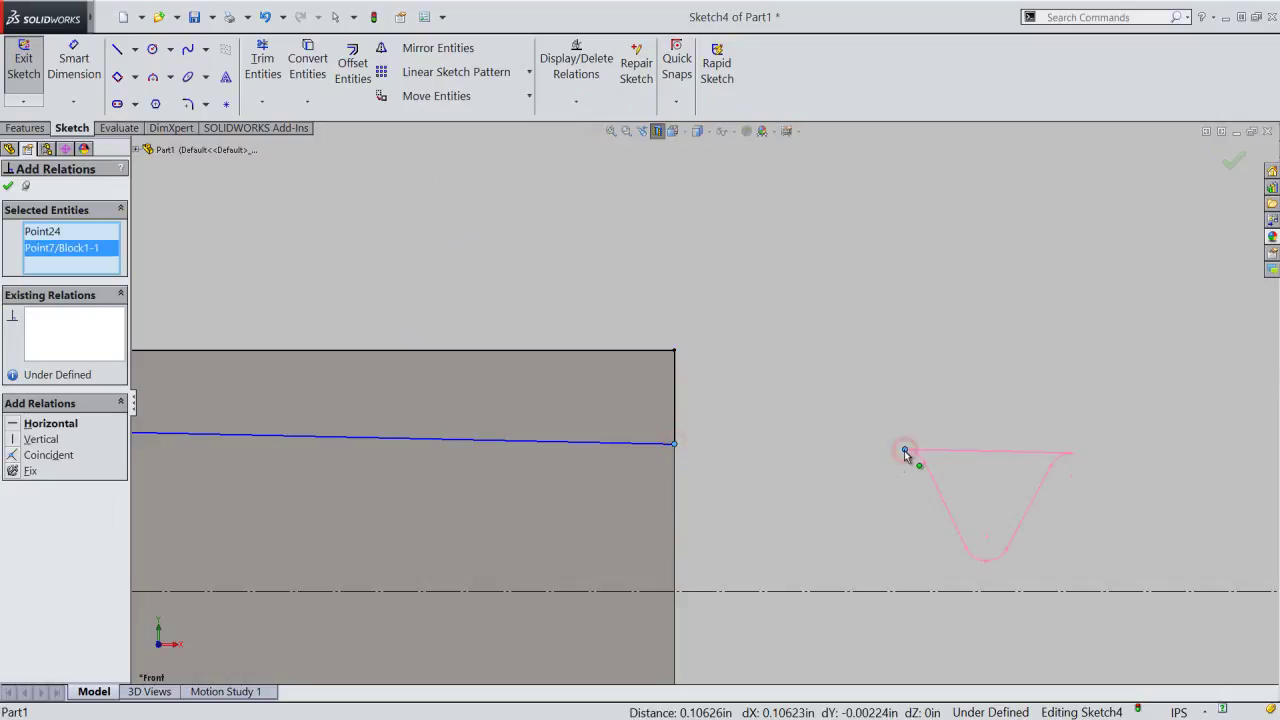
{"action": "left_click", "coordinate": [14, 457]}
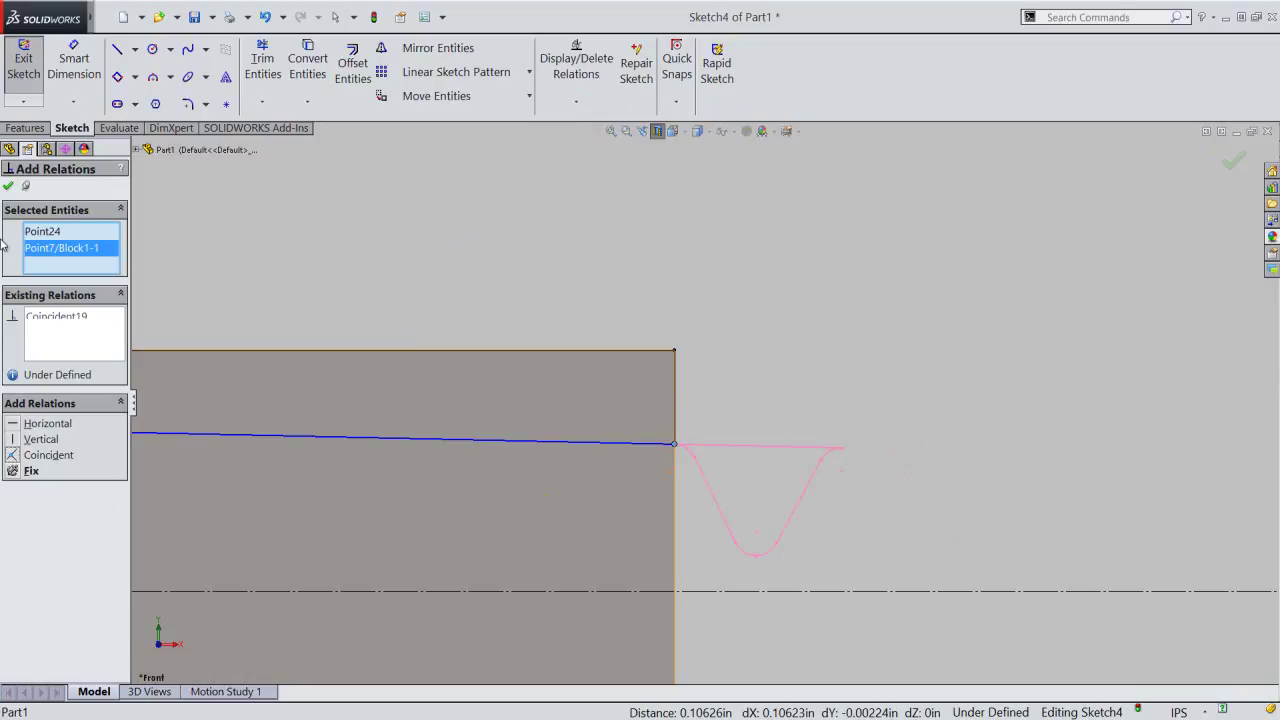
{"action": "left_click", "coordinate": [9, 188]}
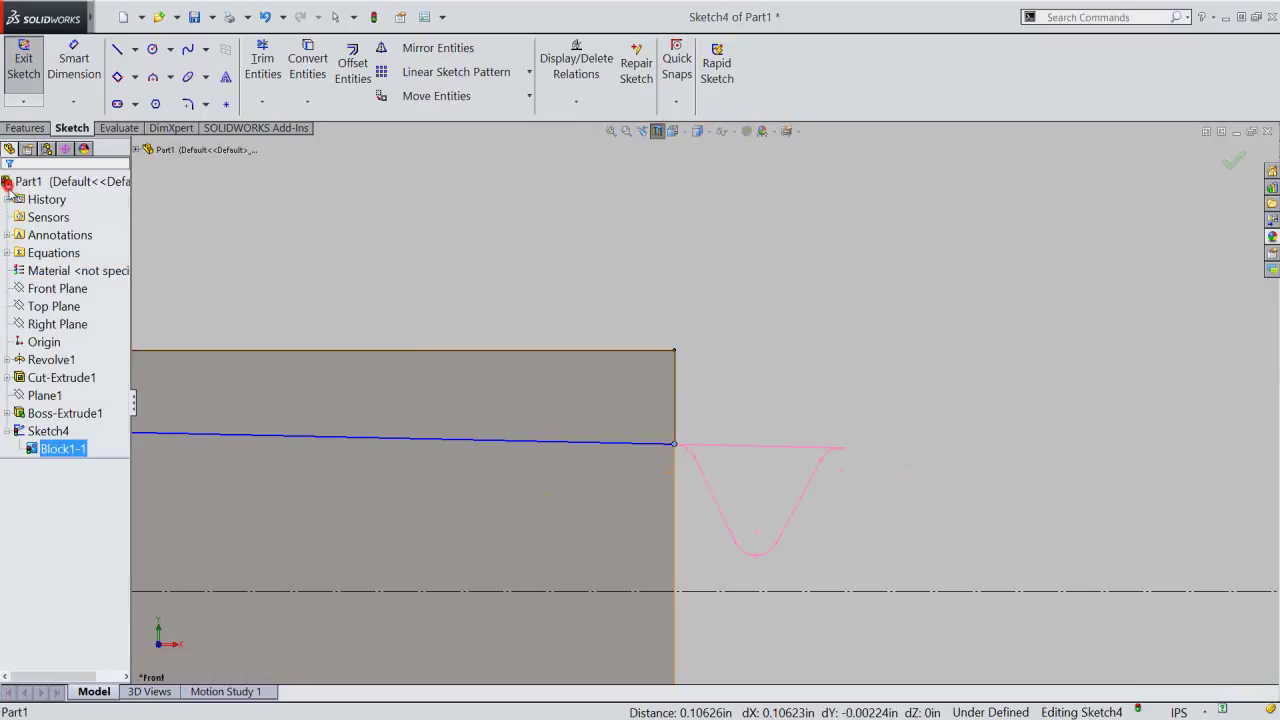
{"action": "left_click", "coordinate": [773, 296]}
{"action": "scroll", "coordinate": [760, 560], "scroll_direction": "down", "scroll_amount": 1}
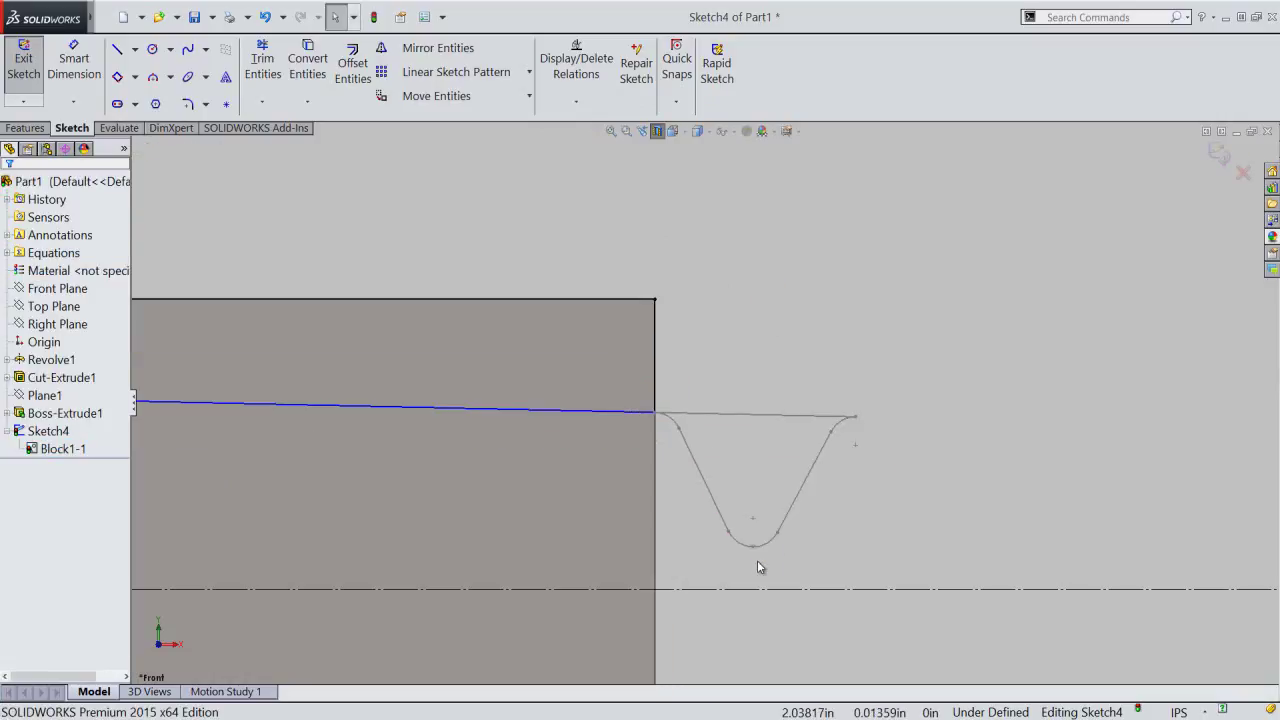
- Dimension the profile's bottom point 1/1000 (0.001 in) from the centerline, fully defining Sketch4
{"action": "right_click", "coordinate": [953, 373]}
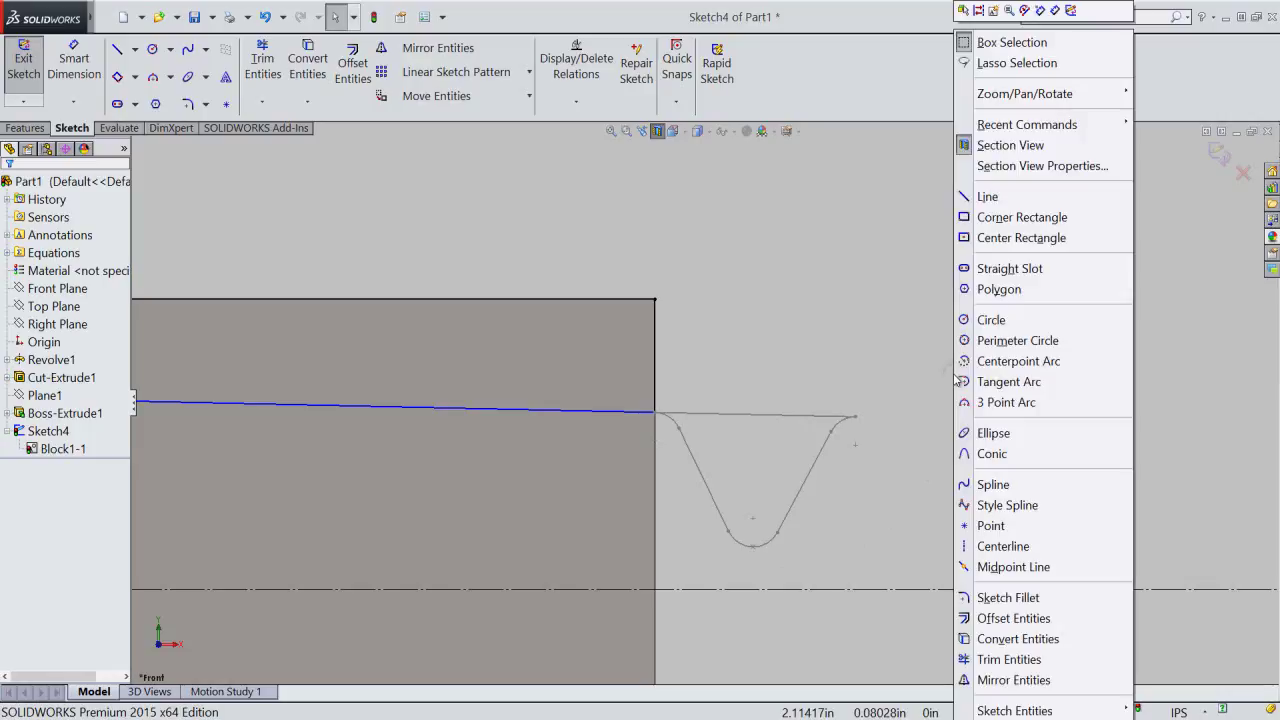
{"action": "left_click", "coordinate": [1024, 10]}
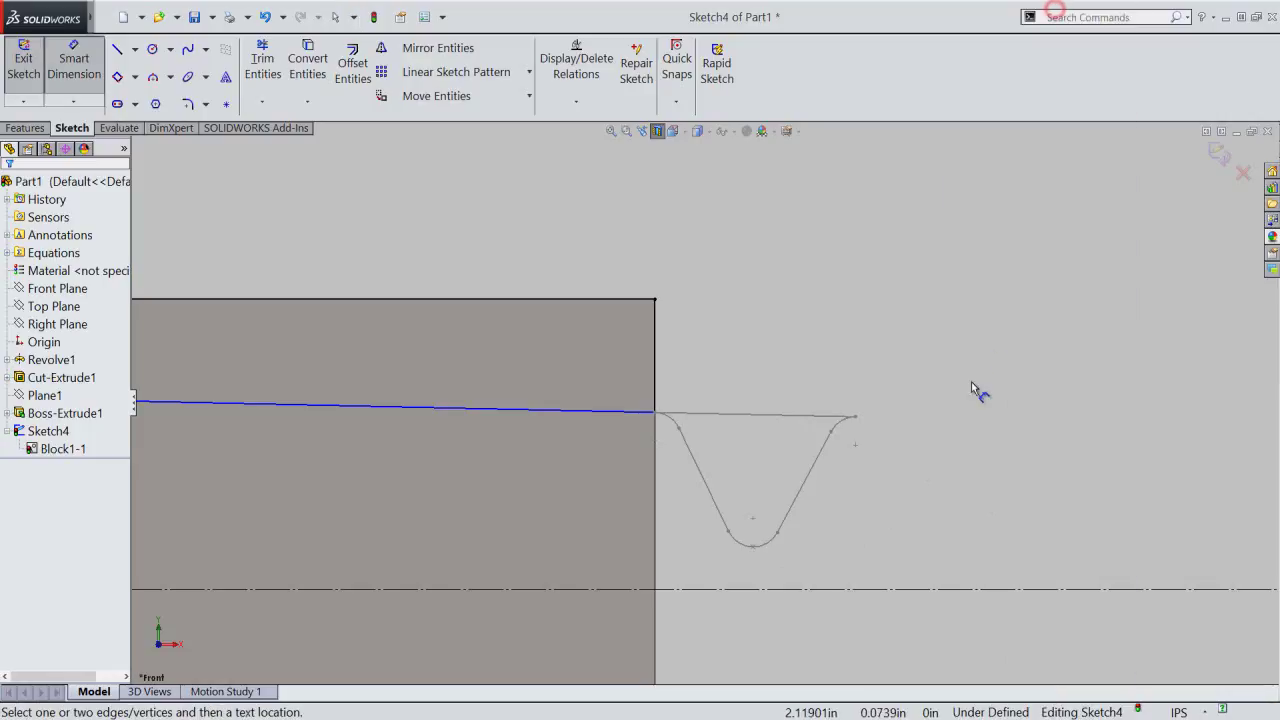
{"action": "scroll", "coordinate": [758, 615], "scroll_direction": "down", "scroll_amount": 1}
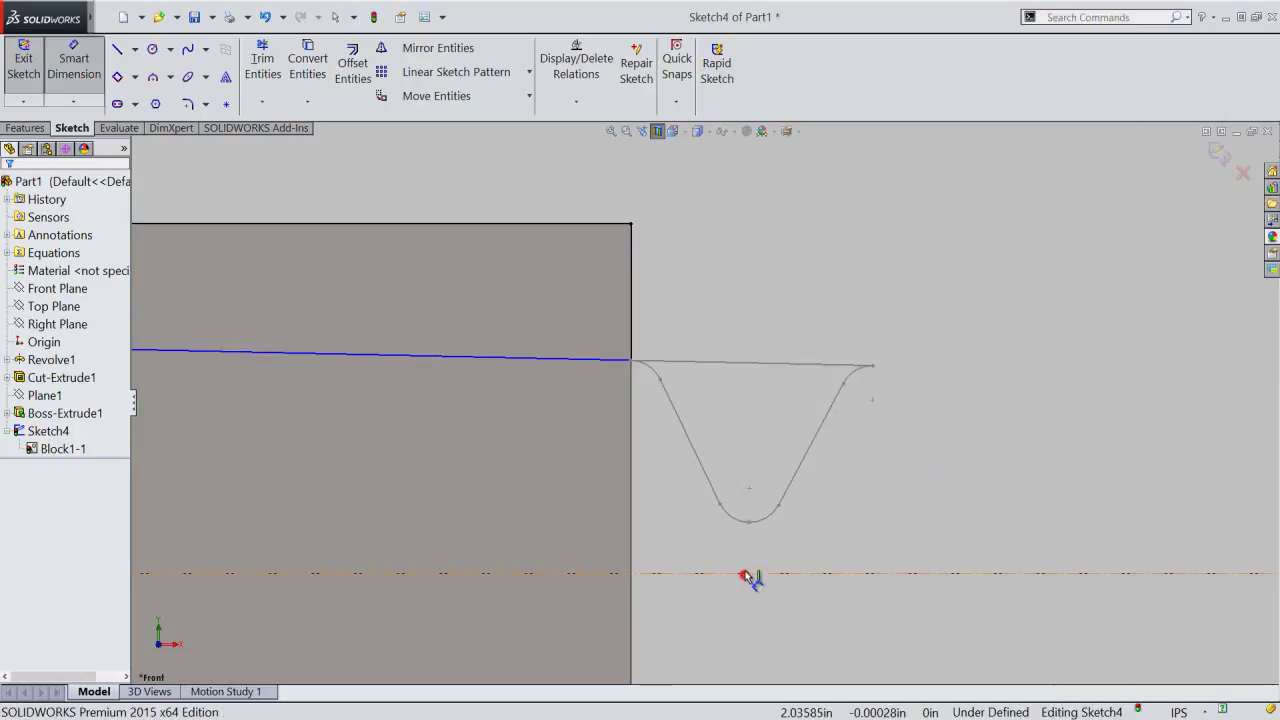
{"action": "left_click", "coordinate": [750, 575]}
{"action": "left_click", "coordinate": [749, 522]}
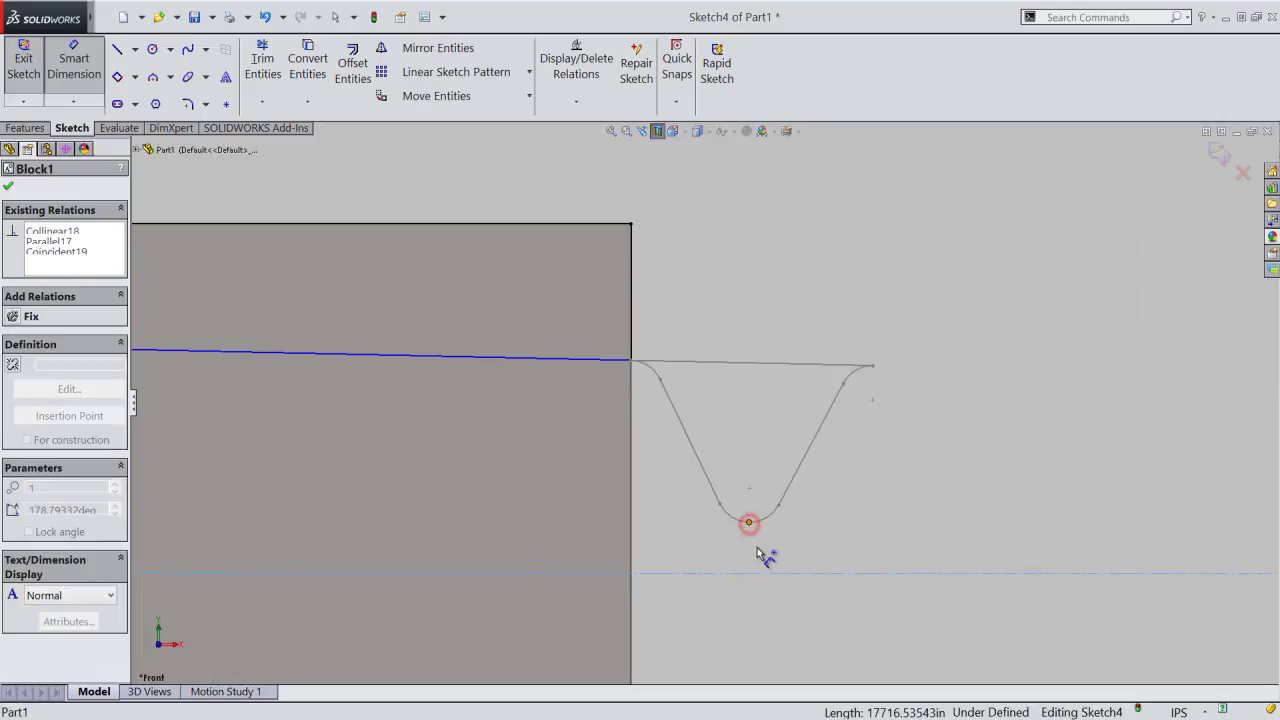
{"action": "left_click", "coordinate": [760, 555]}
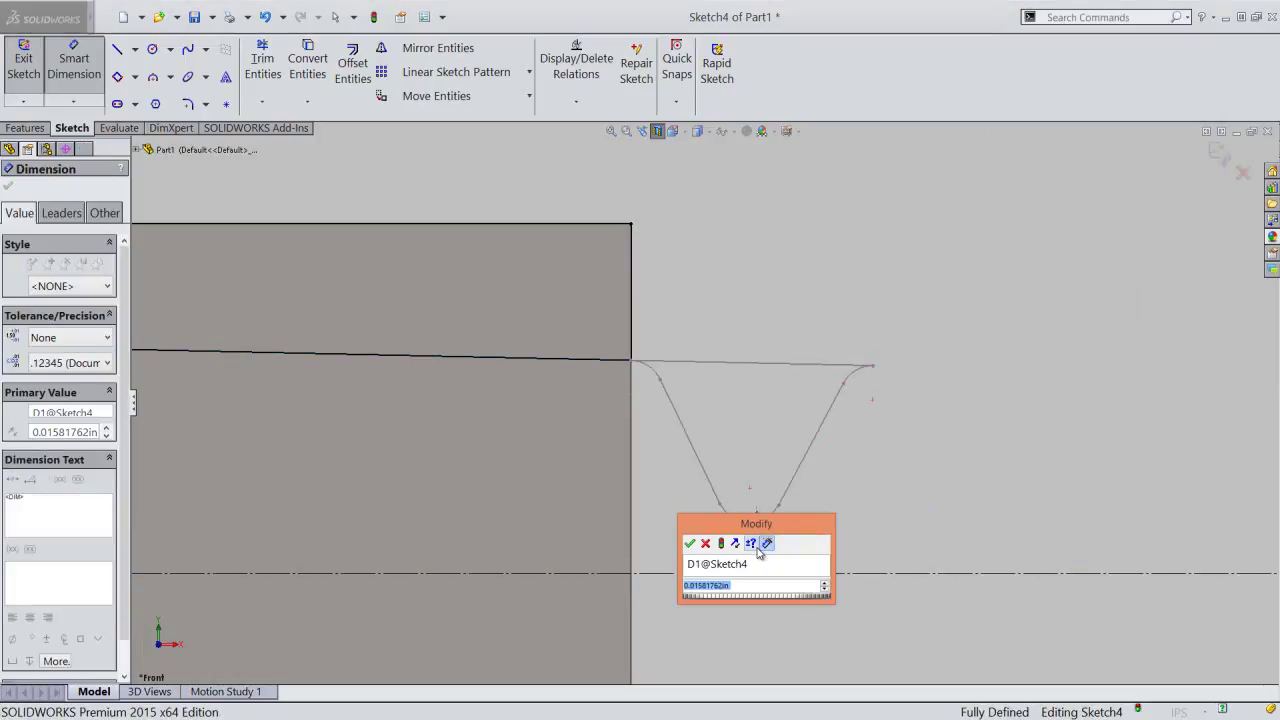
{"action": "type", "text": "1/1000"}
{"action": "mouse_move", "coordinate": [735, 543]}
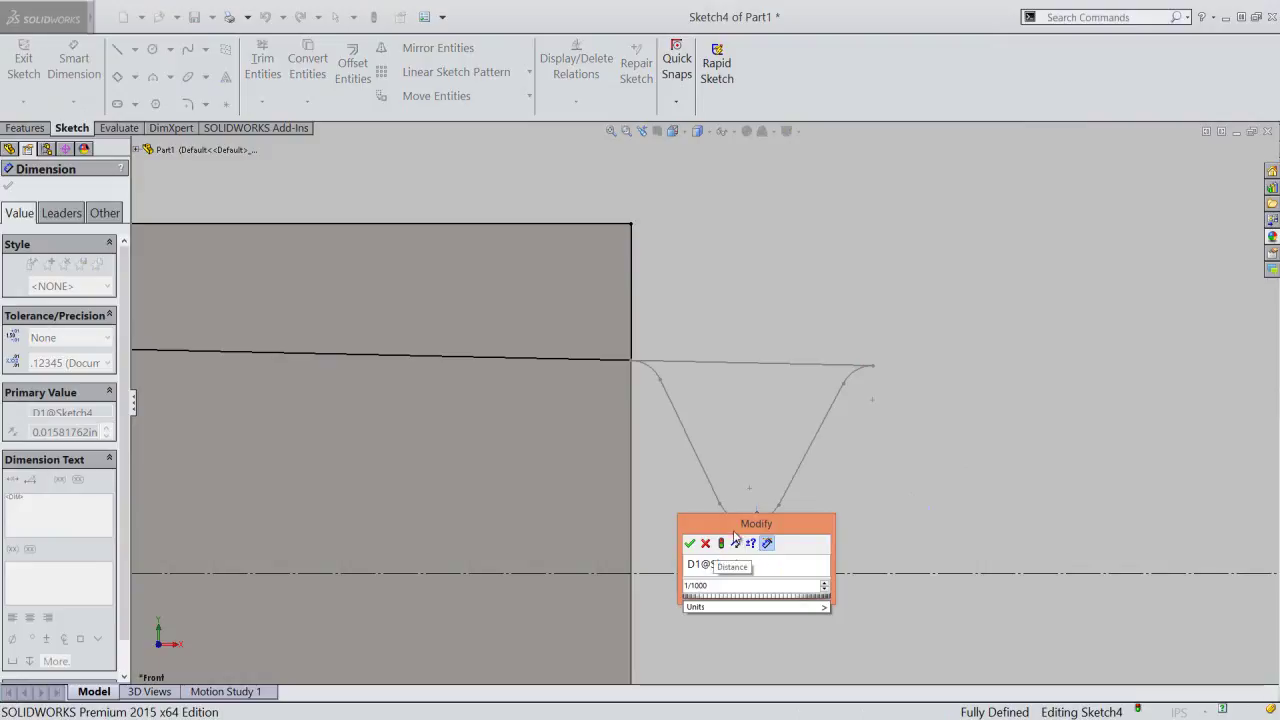
{"action": "left_click", "coordinate": [690, 543]}
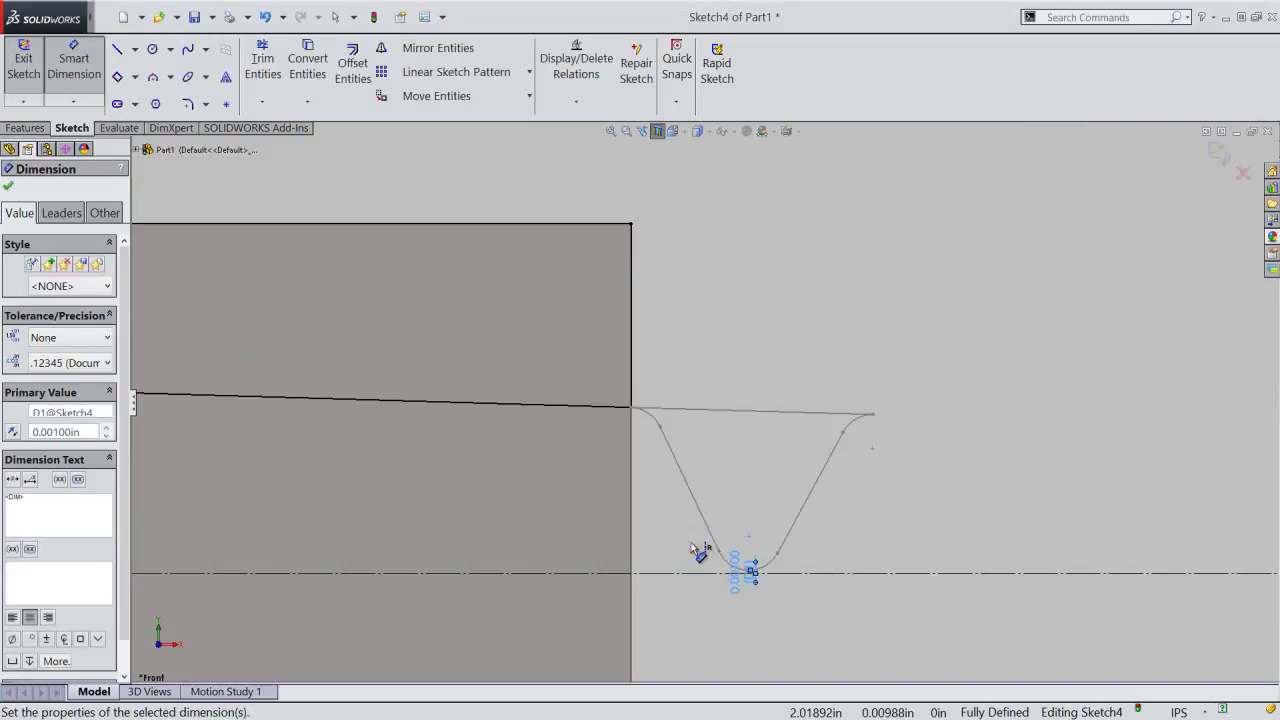
{"action": "left_click", "coordinate": [691, 542]}
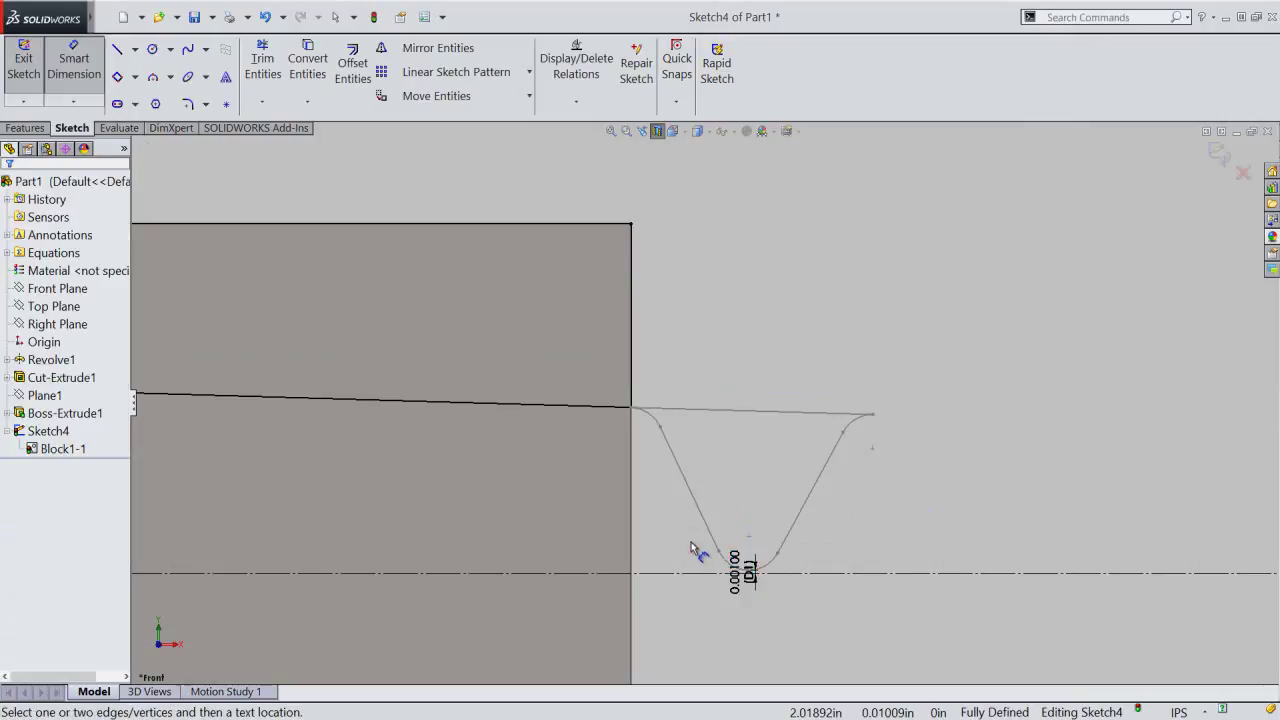
{"action": "right_click", "coordinate": [757, 372]}
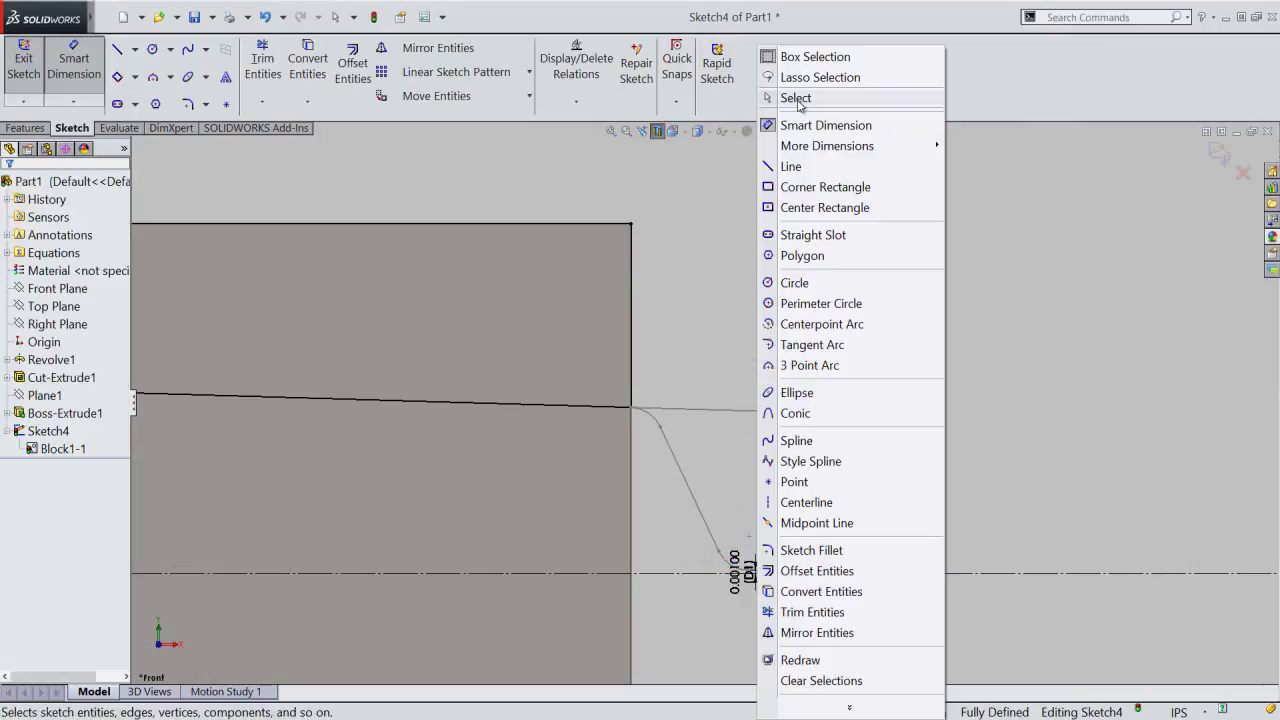
{"action": "left_click", "coordinate": [797, 98]}
{"action": "left_click", "coordinate": [915, 439]}
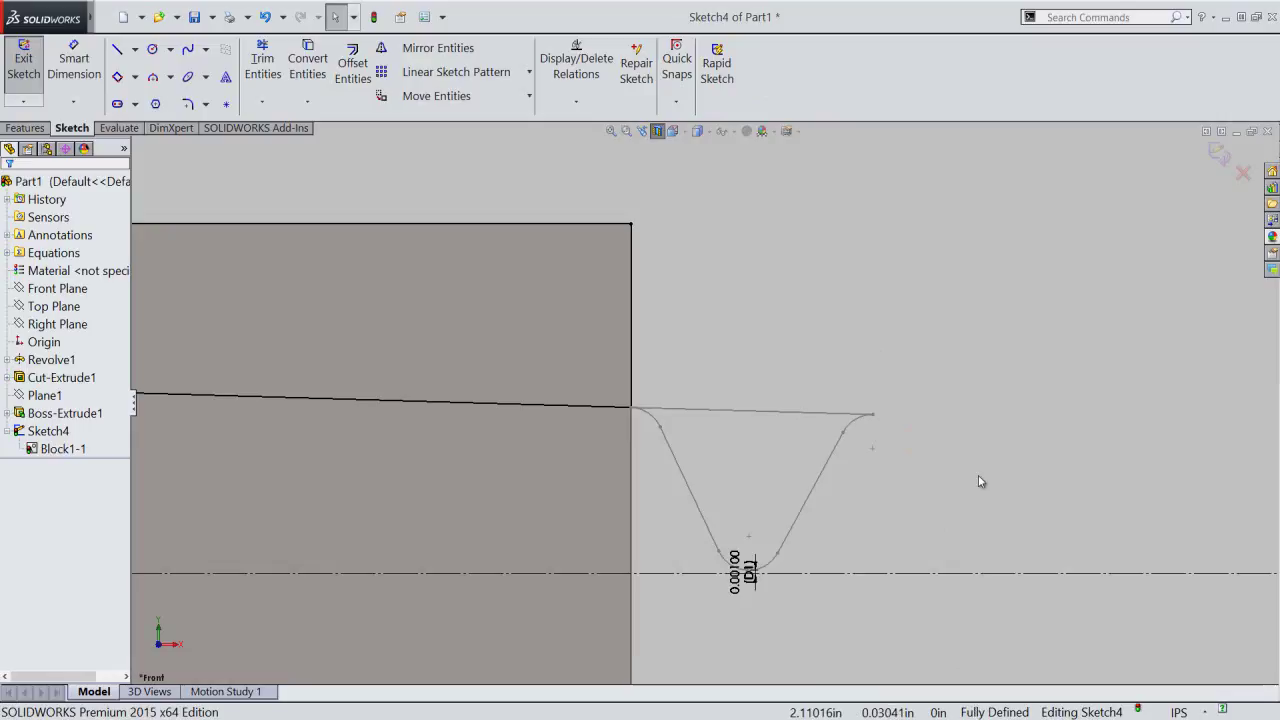
- Add a driven angle dimension of 1.62317° between the shank's tapered edge and the horizontal line
{"action": "key", "text": "ctrl+8"}
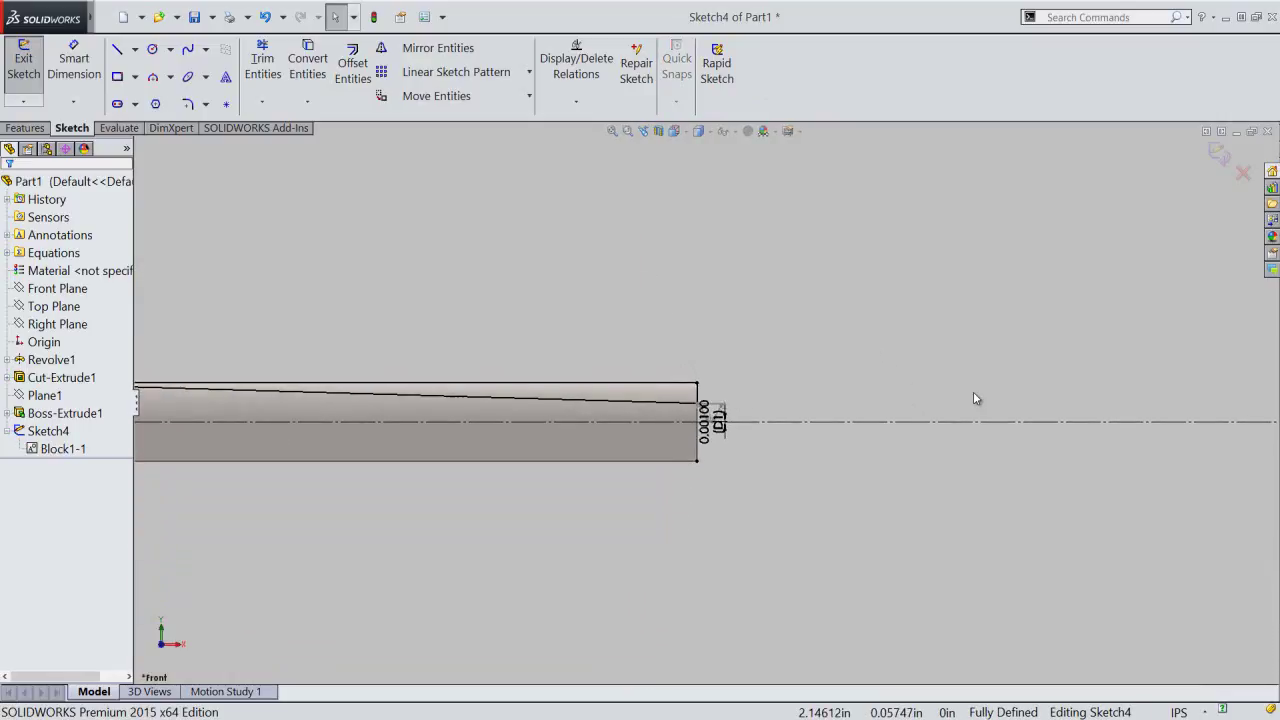
{"action": "scroll", "coordinate": [500, 428], "scroll_direction": "down", "scroll_amount": 3}
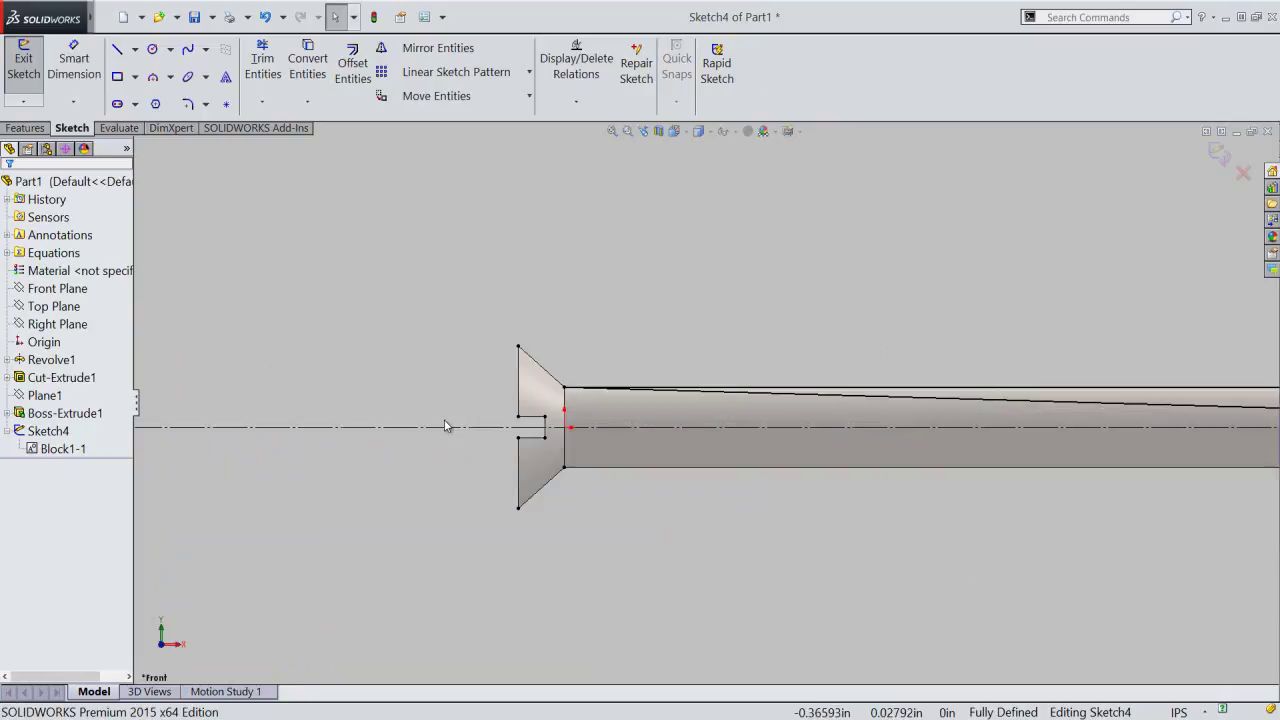
{"action": "scroll", "coordinate": [619, 425], "scroll_direction": "down", "scroll_amount": 2}
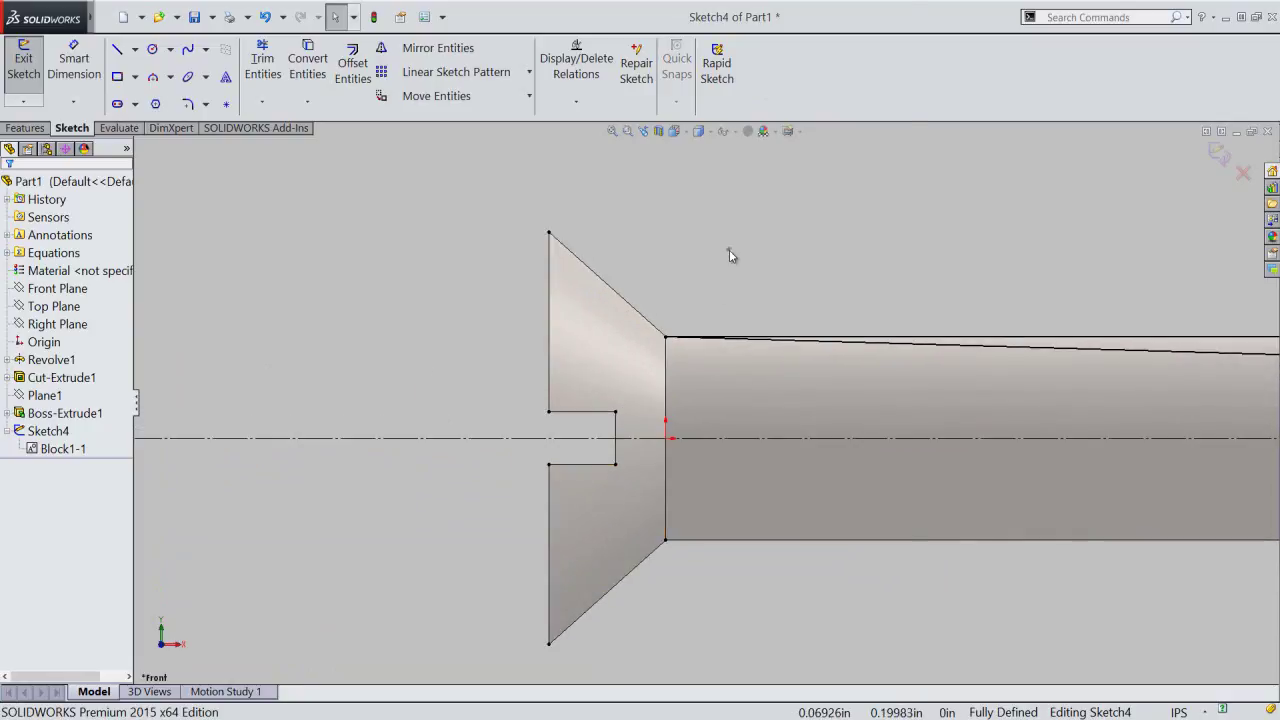
{"action": "right_click", "coordinate": [729, 249]}
{"action": "left_click", "coordinate": [816, 10]}
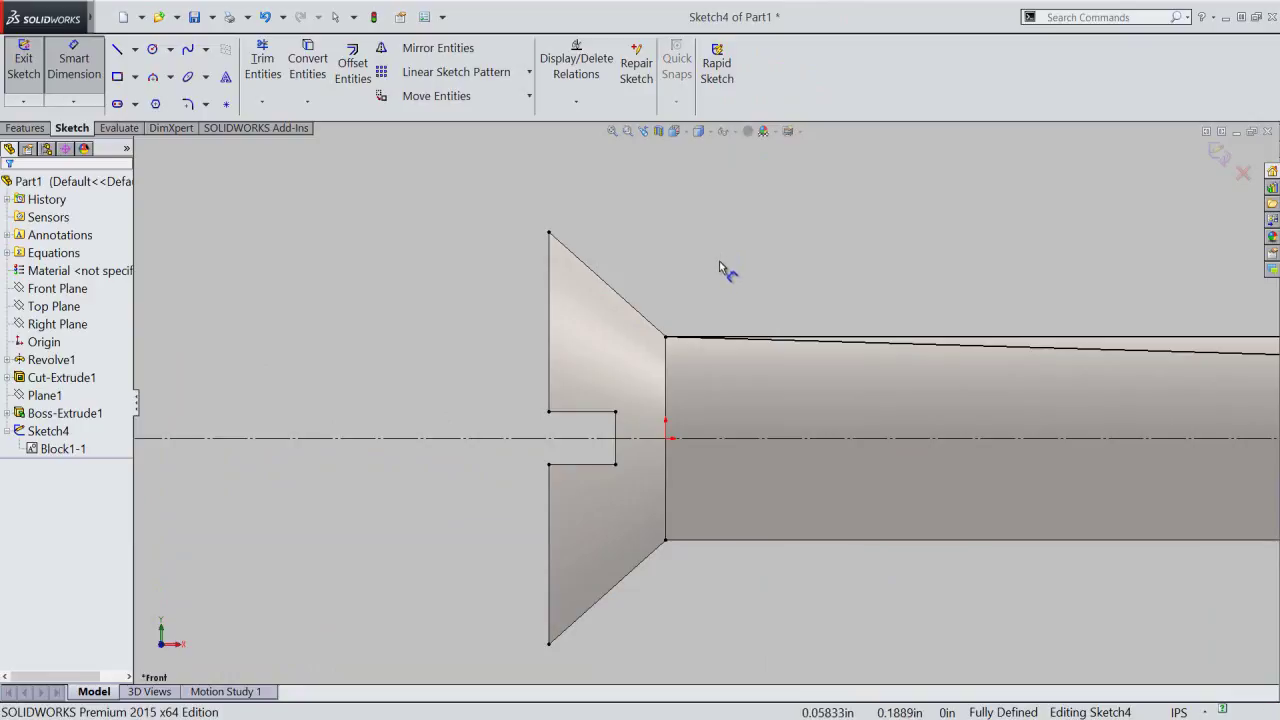
{"action": "left_click", "coordinate": [739, 342]}
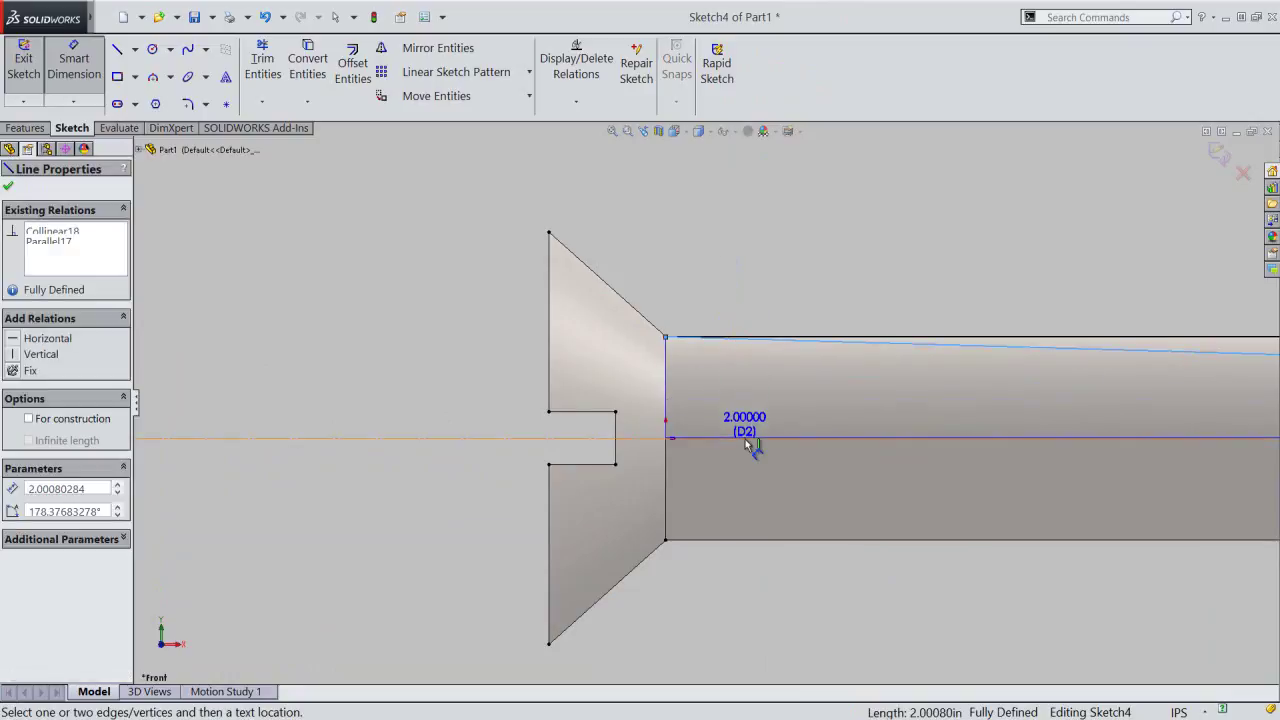
{"action": "left_click", "coordinate": [745, 437]}
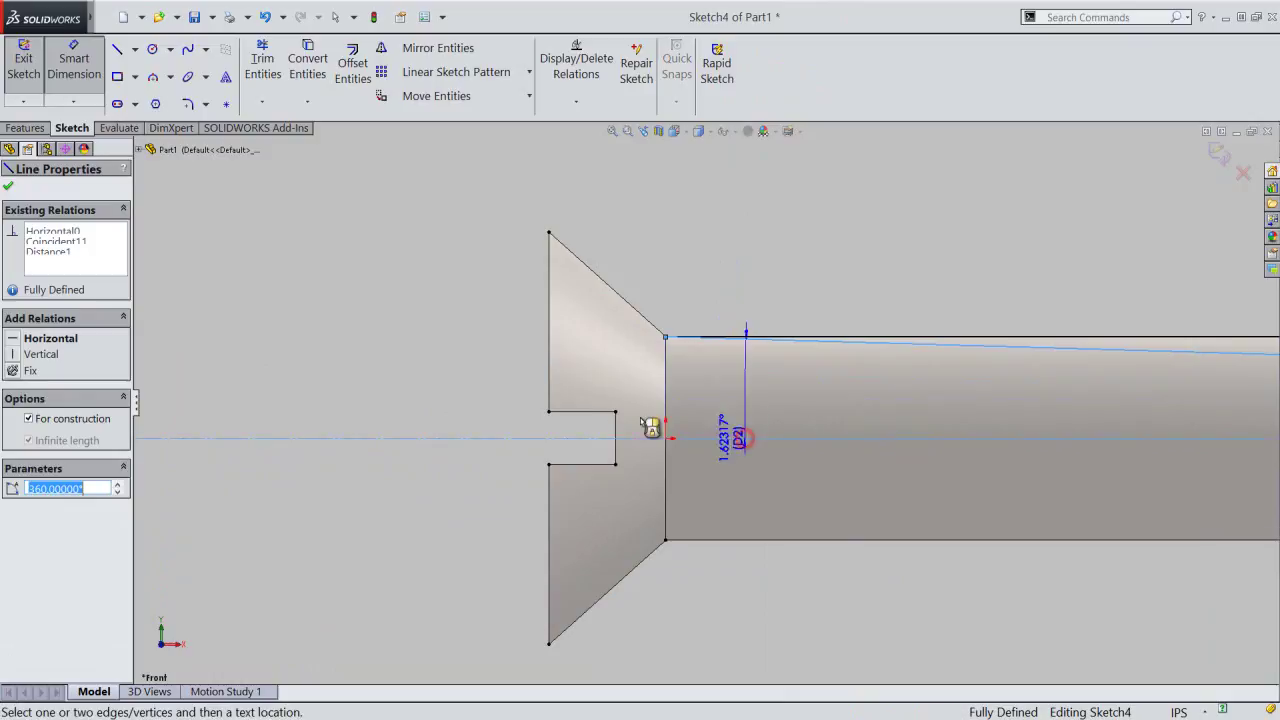
{"action": "left_click", "coordinate": [493, 406]}
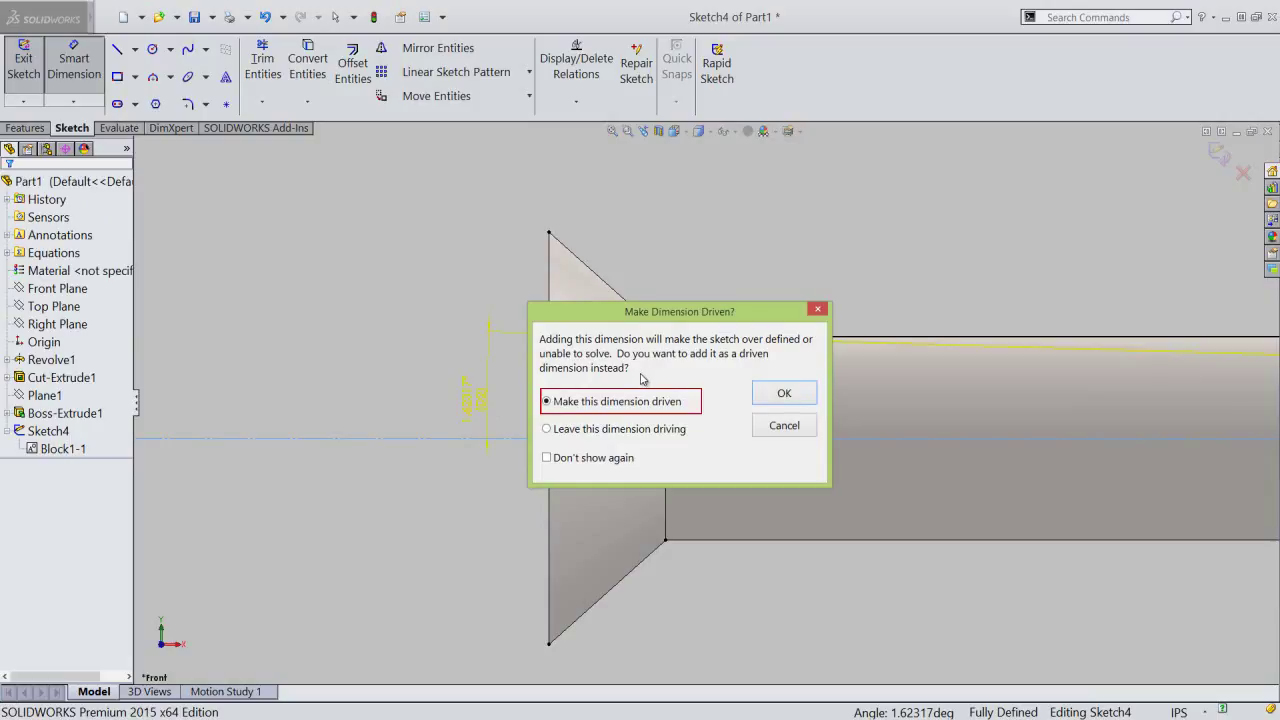
{"action": "left_click", "coordinate": [784, 393]}
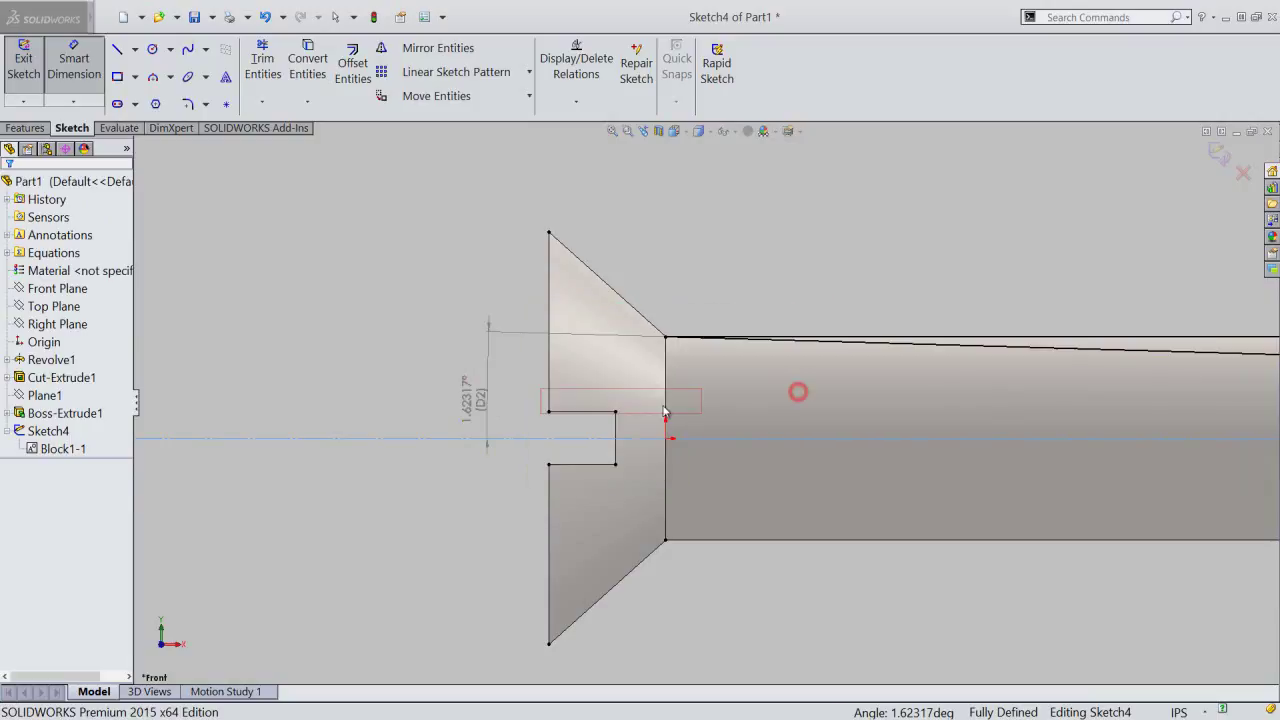
{"action": "right_click", "coordinate": [524, 418]}
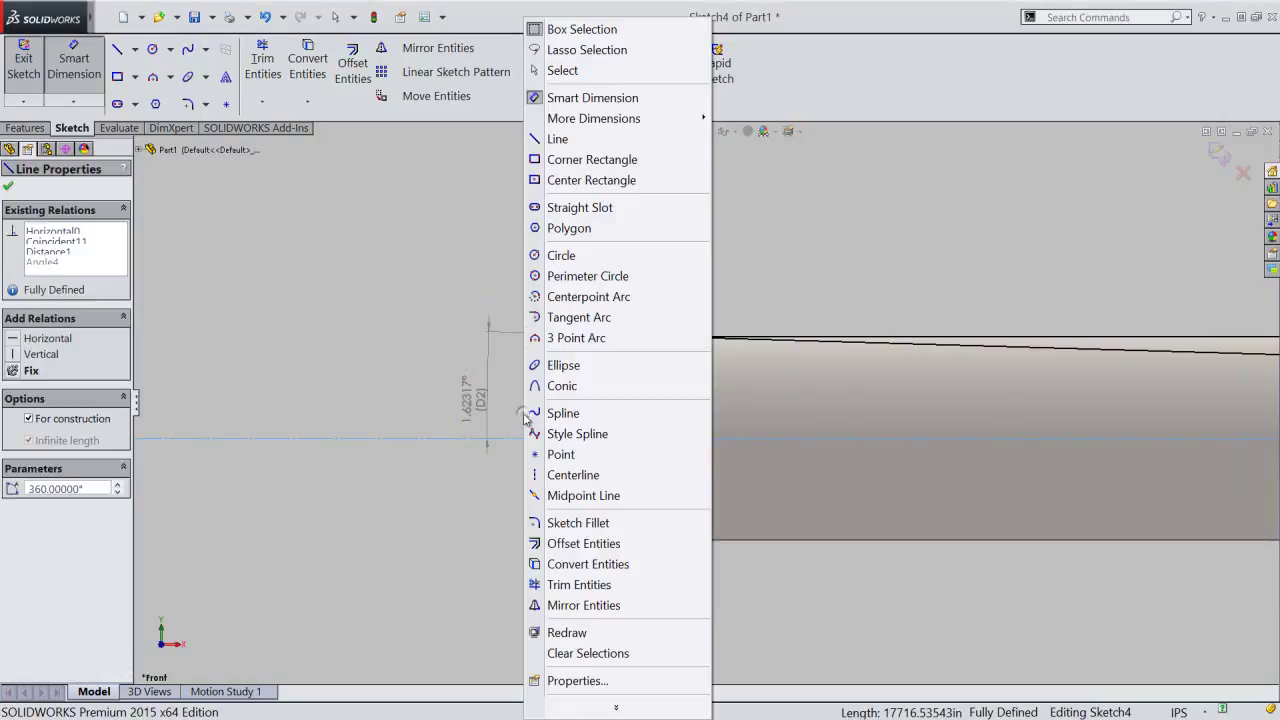
{"action": "left_click", "coordinate": [573, 70]}
{"action": "left_click", "coordinate": [437, 236]}
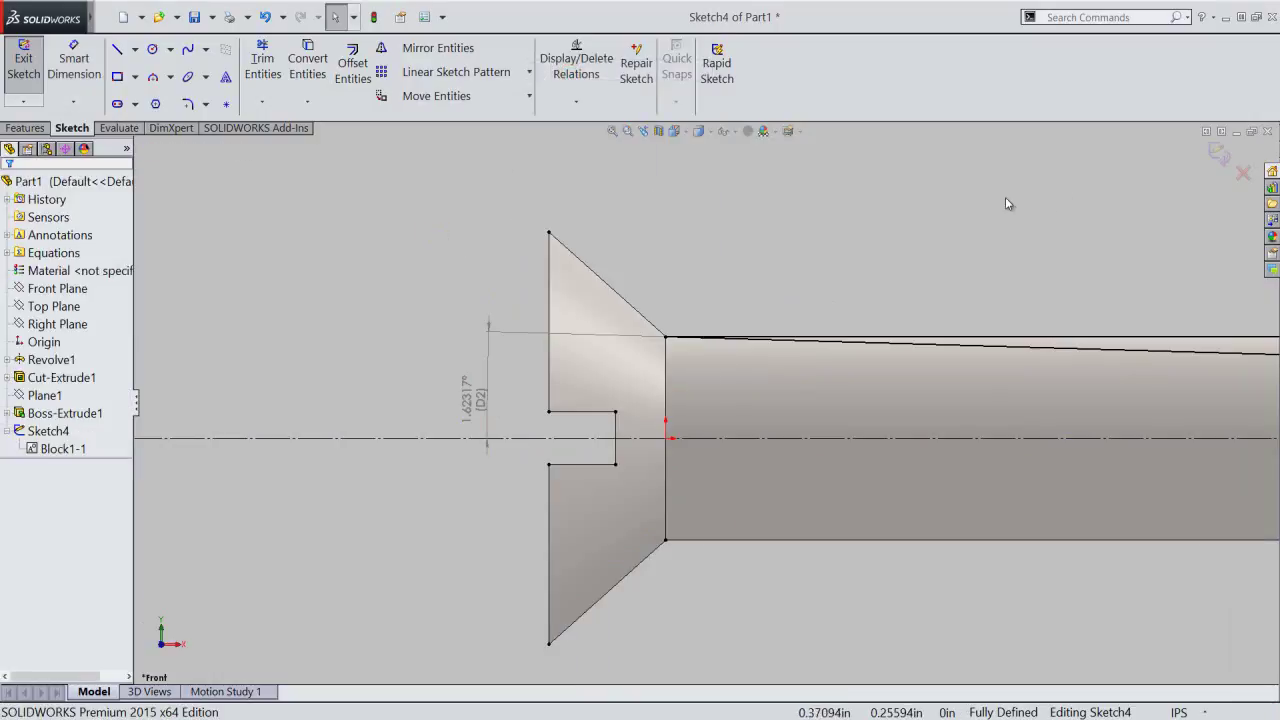
- Exit the thread profile sketch and switch to the isometric view
{"action": "left_click", "coordinate": [1219, 154]}
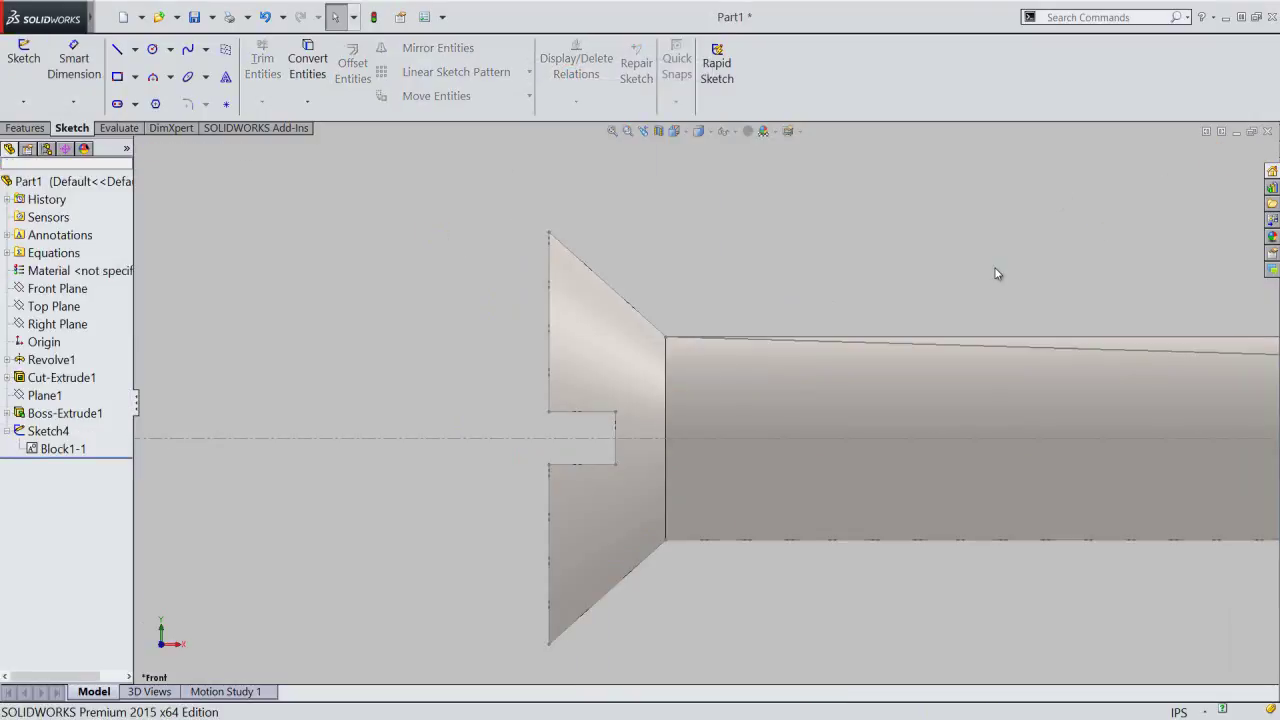
{"action": "left_click", "coordinate": [995, 268]}
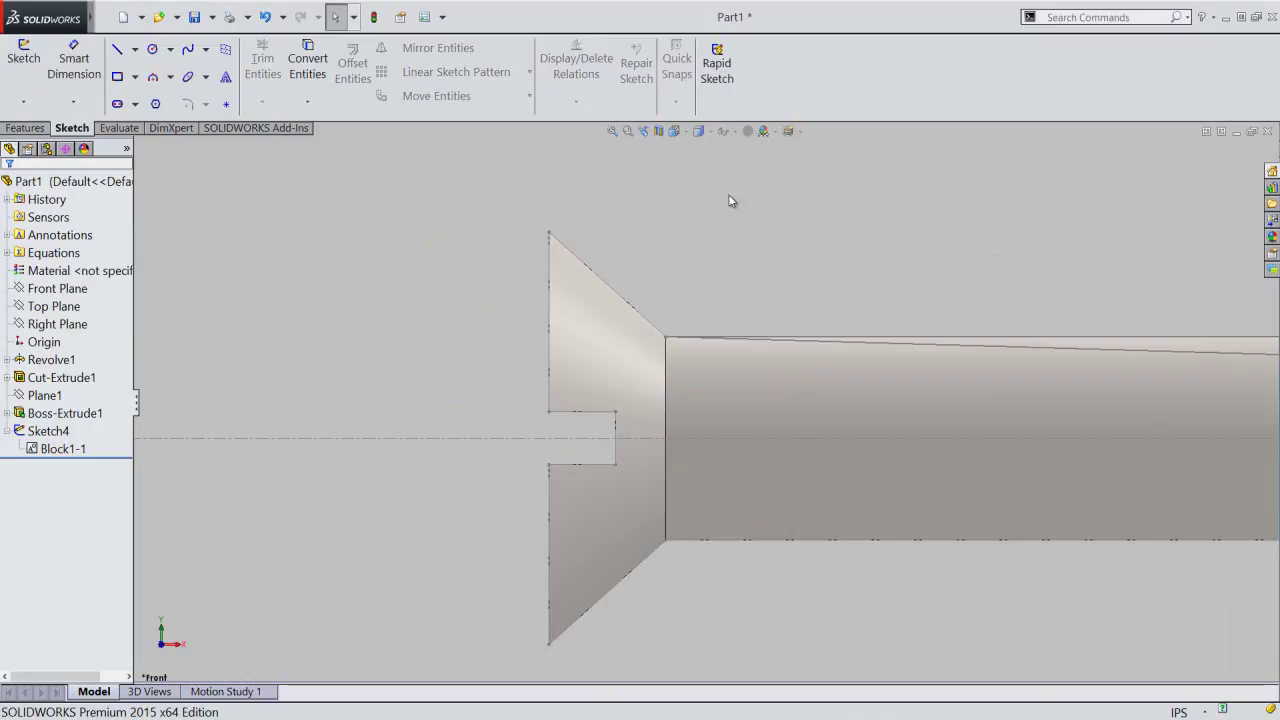
{"action": "left_click", "coordinate": [676, 136]}
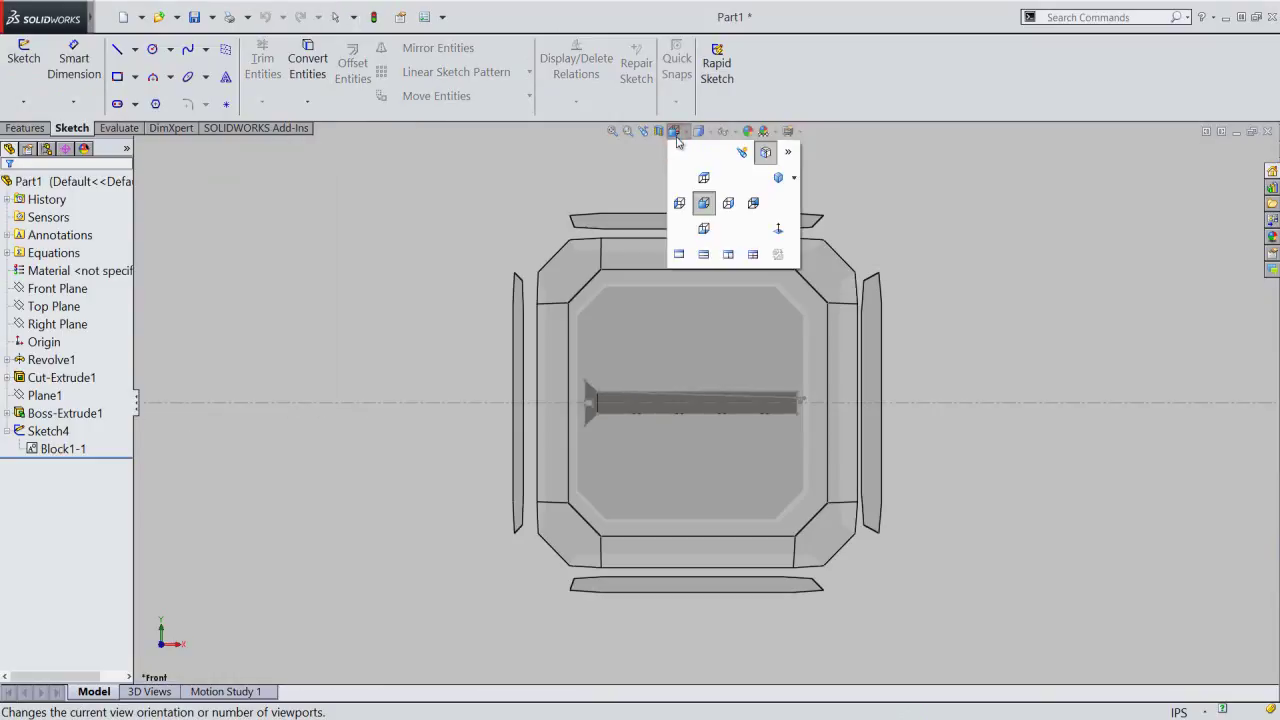
{"action": "left_click", "coordinate": [823, 276]}
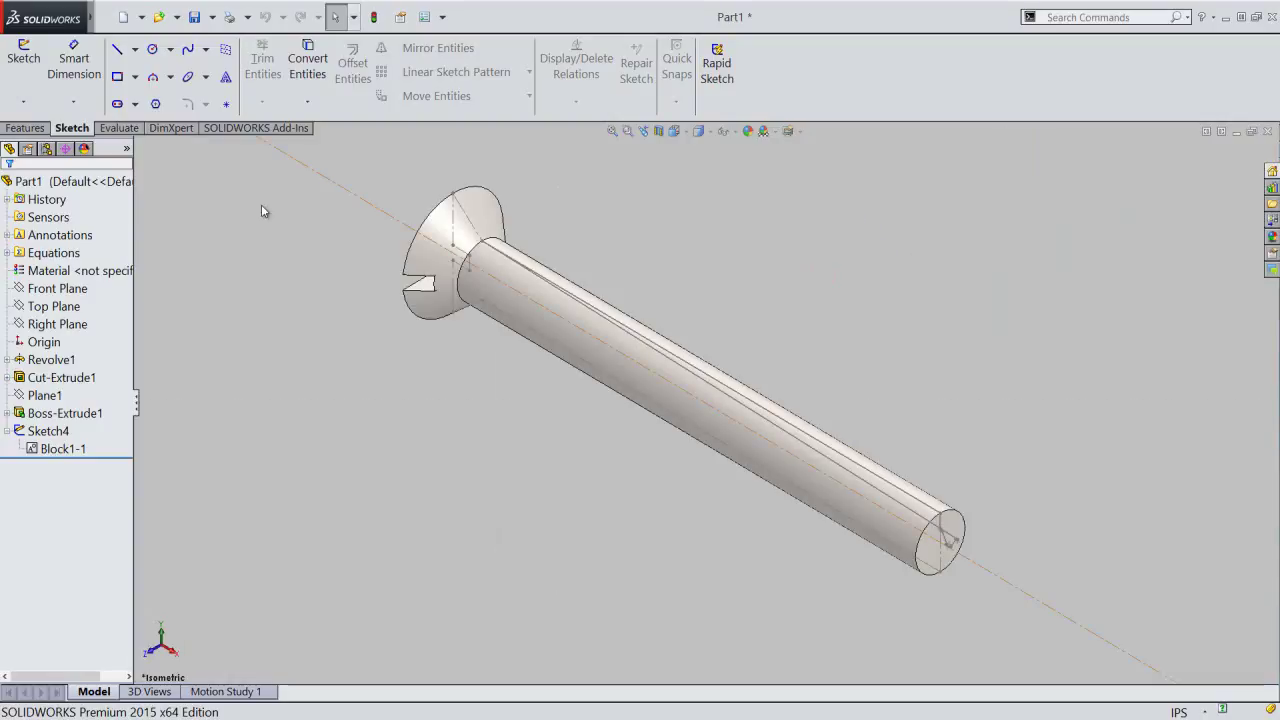
- Create a 360° revolved cut of the Sketch4 thread profile region around the shank
{"action": "left_click", "coordinate": [26, 128]}
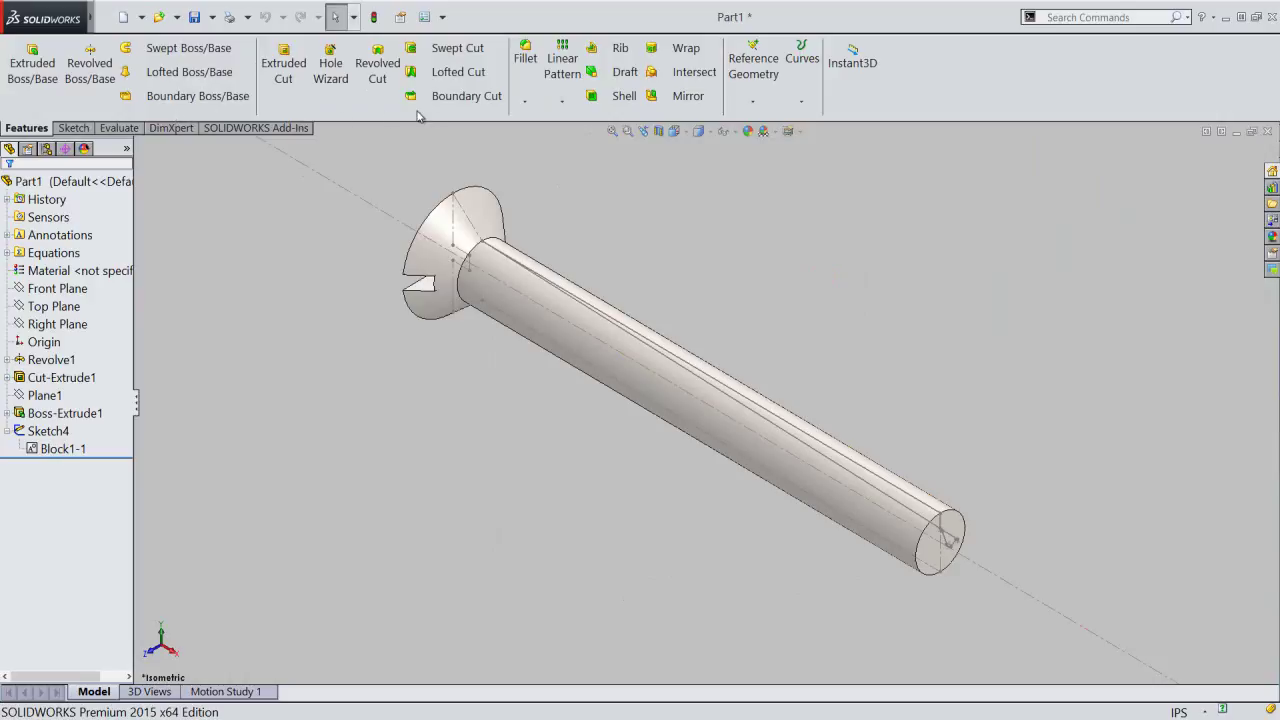
{"action": "left_click", "coordinate": [377, 73]}
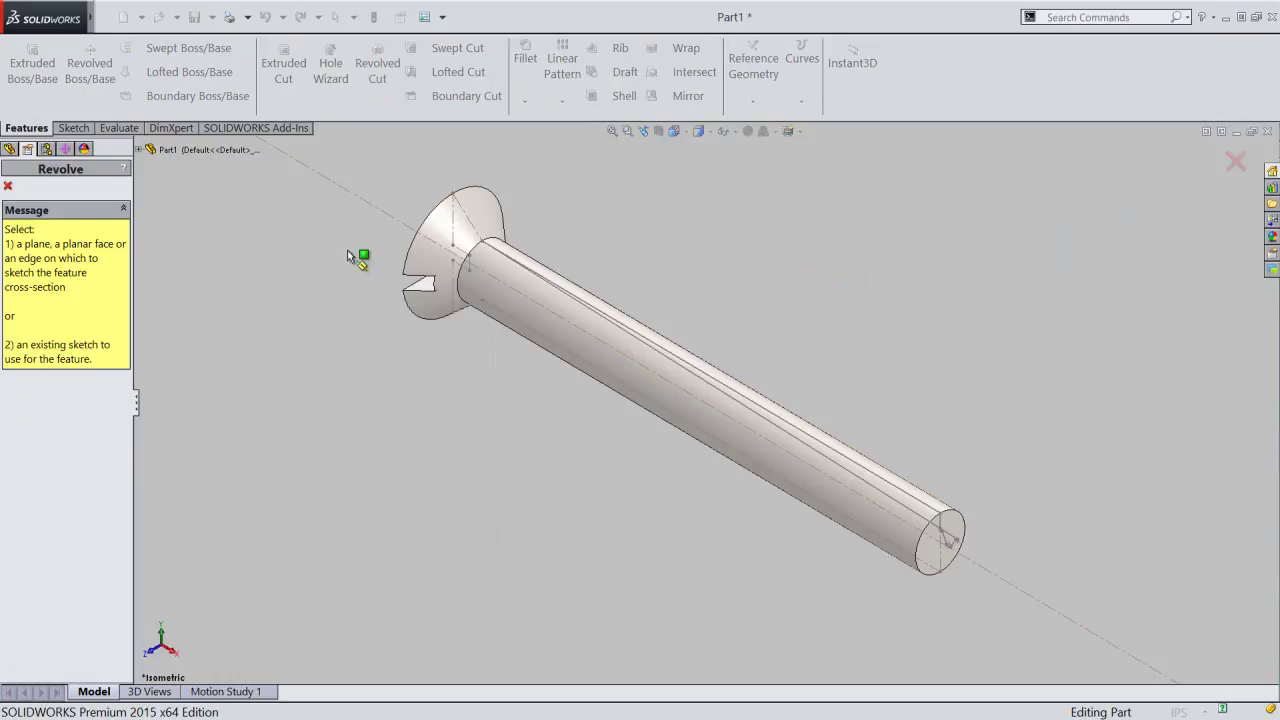
{"action": "left_click", "coordinate": [398, 222]}
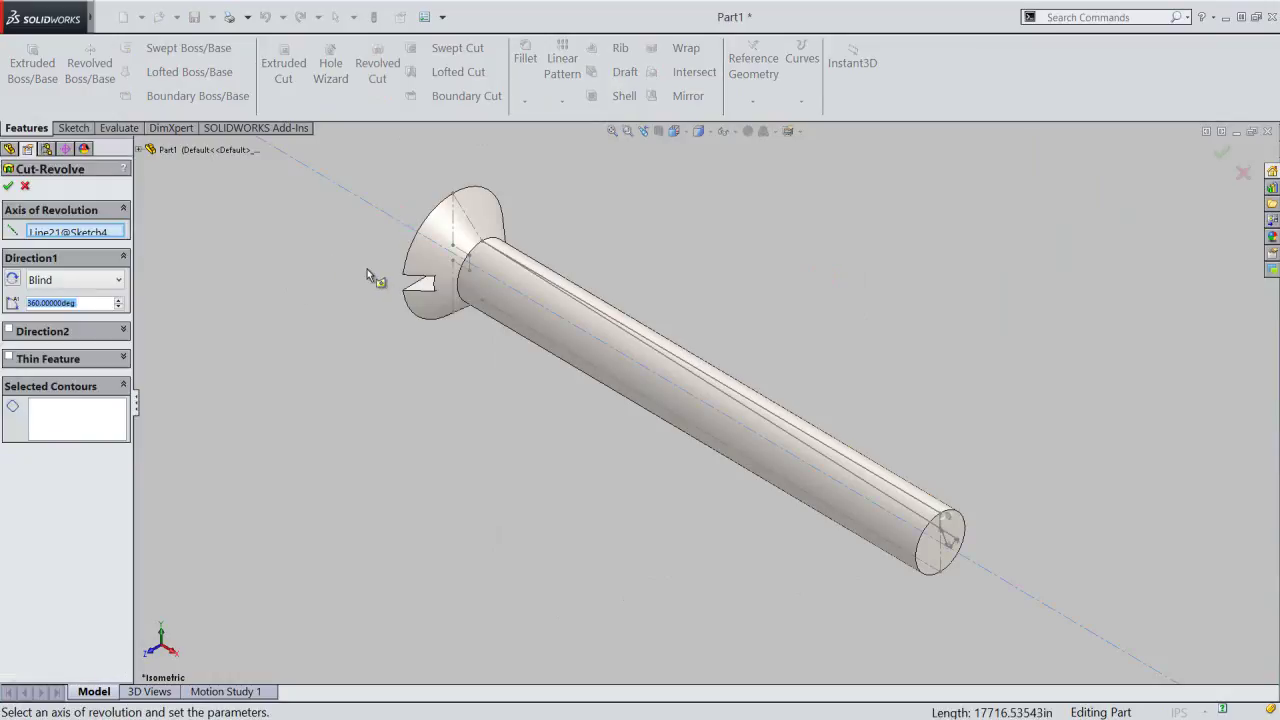
{"action": "left_click", "coordinate": [72, 427]}
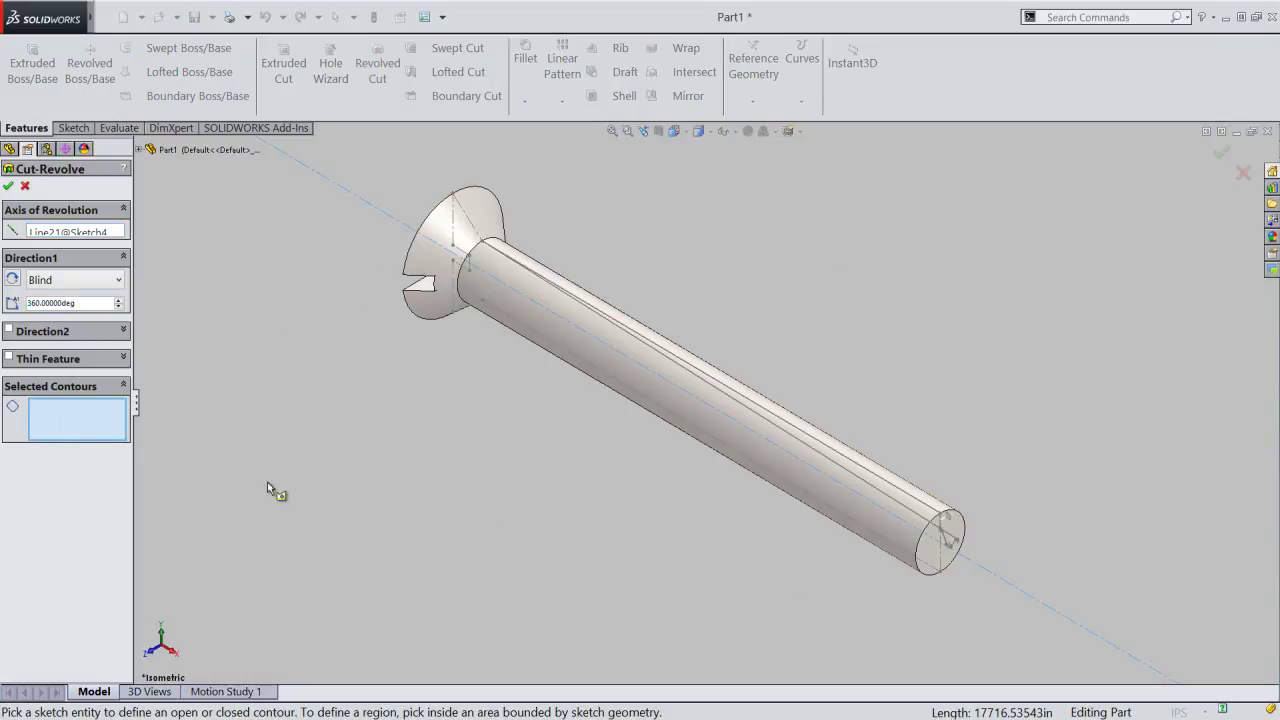
{"action": "scroll", "coordinate": [898, 545], "scroll_direction": "down", "scroll_amount": 5}
{"action": "scroll", "coordinate": [920, 529], "scroll_direction": "down", "scroll_amount": 2}
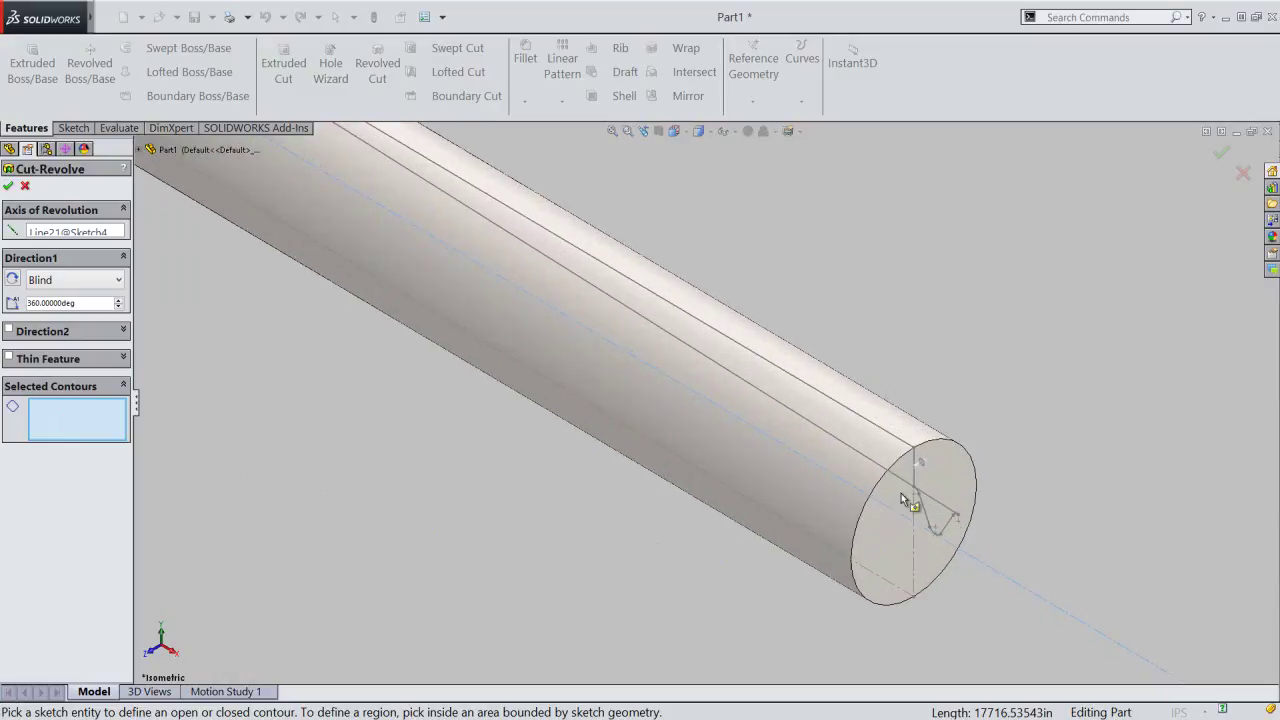
{"action": "scroll", "coordinate": [903, 503], "scroll_direction": "down", "scroll_amount": 2}
{"action": "left_click", "coordinate": [891, 447]}
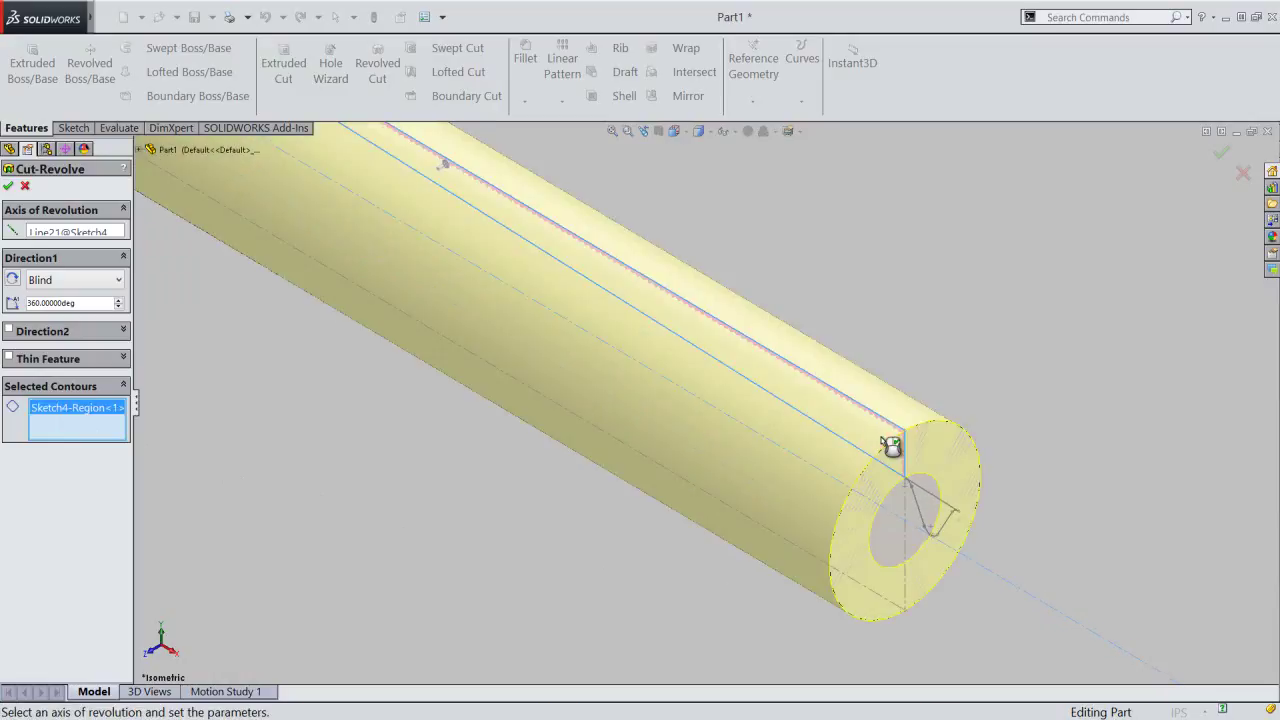
{"action": "right_click", "coordinate": [363, 438]}
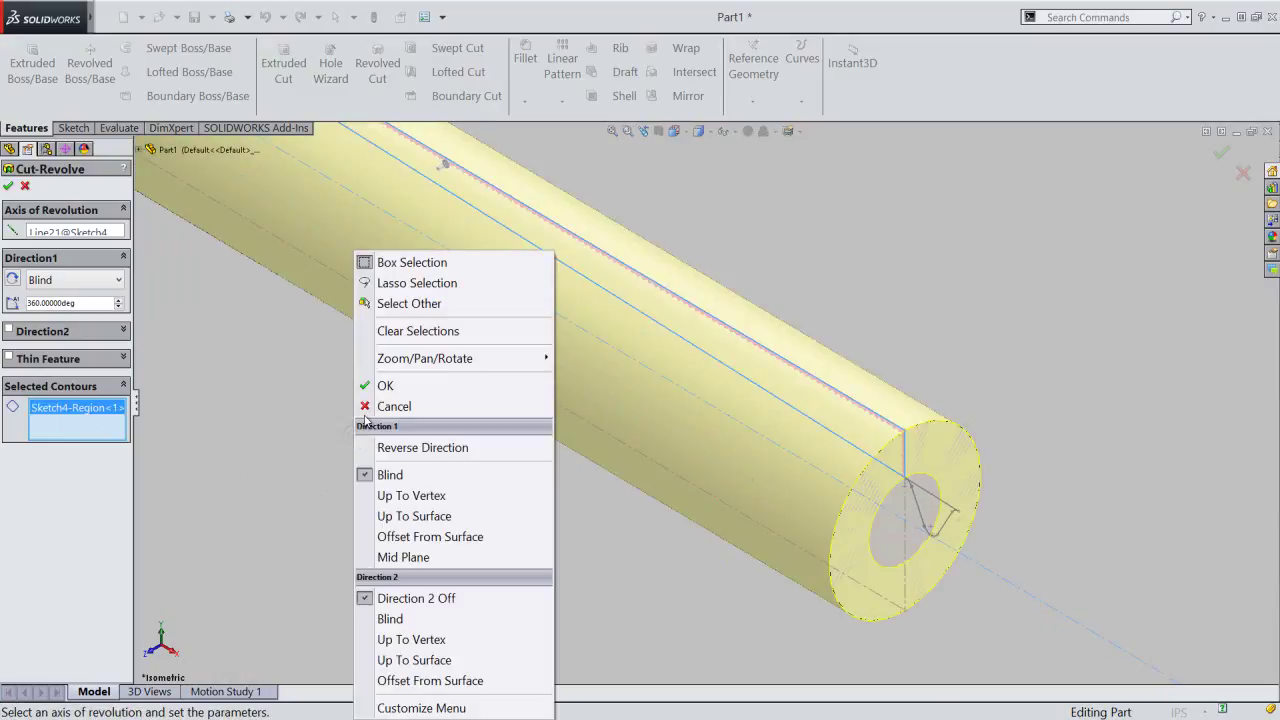
{"action": "left_click", "coordinate": [381, 388]}
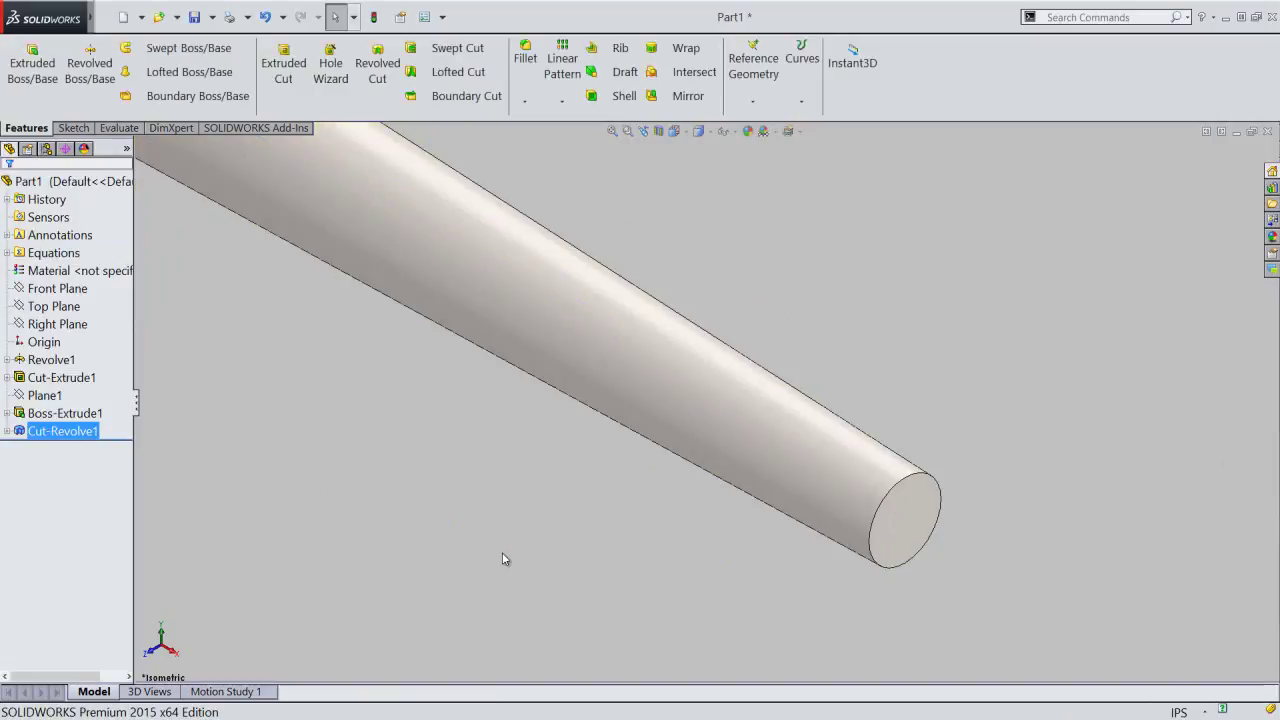
- Zoom the screw to fit and save the part
{"action": "left_click", "coordinate": [612, 131]}
{"action": "left_click", "coordinate": [497, 424]}
{"action": "left_click", "coordinate": [195, 17]}
{"action": "left_click", "coordinate": [524, 426]}
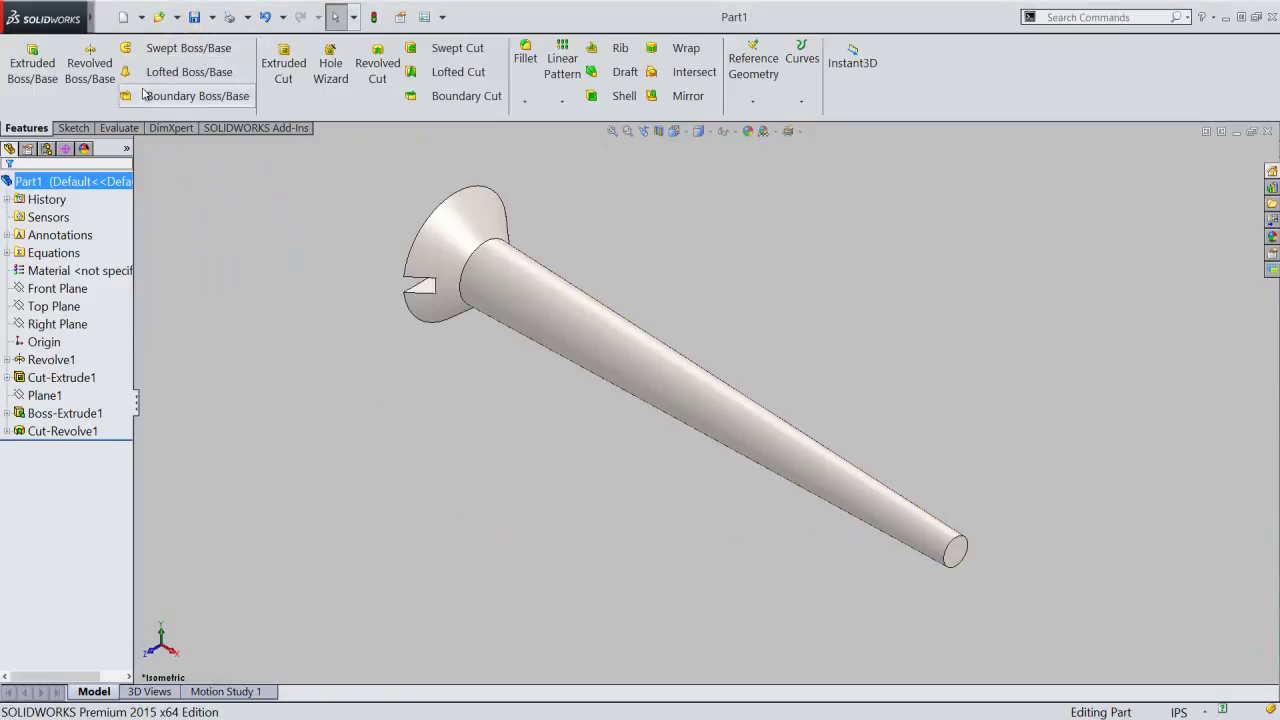
- Add a global variable named 'Taper Helix Angle' in the Equations dialog
{"action": "mouse_move", "coordinate": [45, 17]}
{"action": "left_click", "coordinate": [103, 17]}
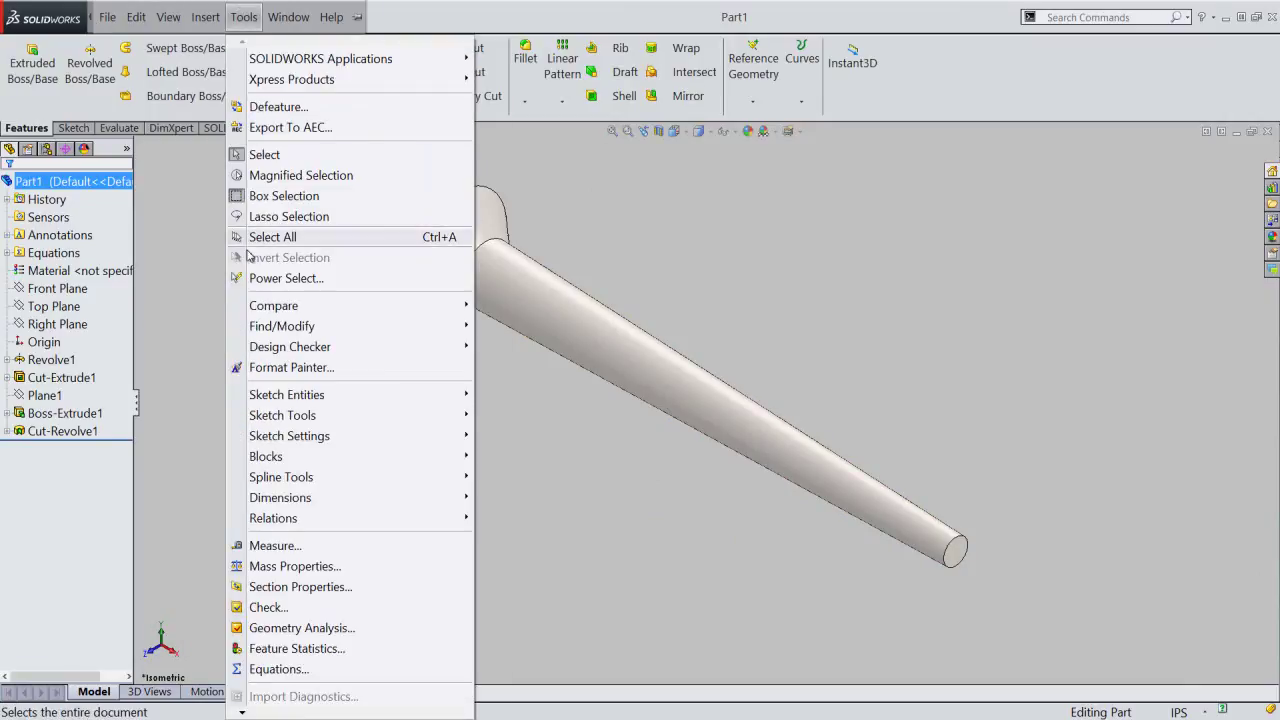
{"action": "left_click", "coordinate": [295, 671]}
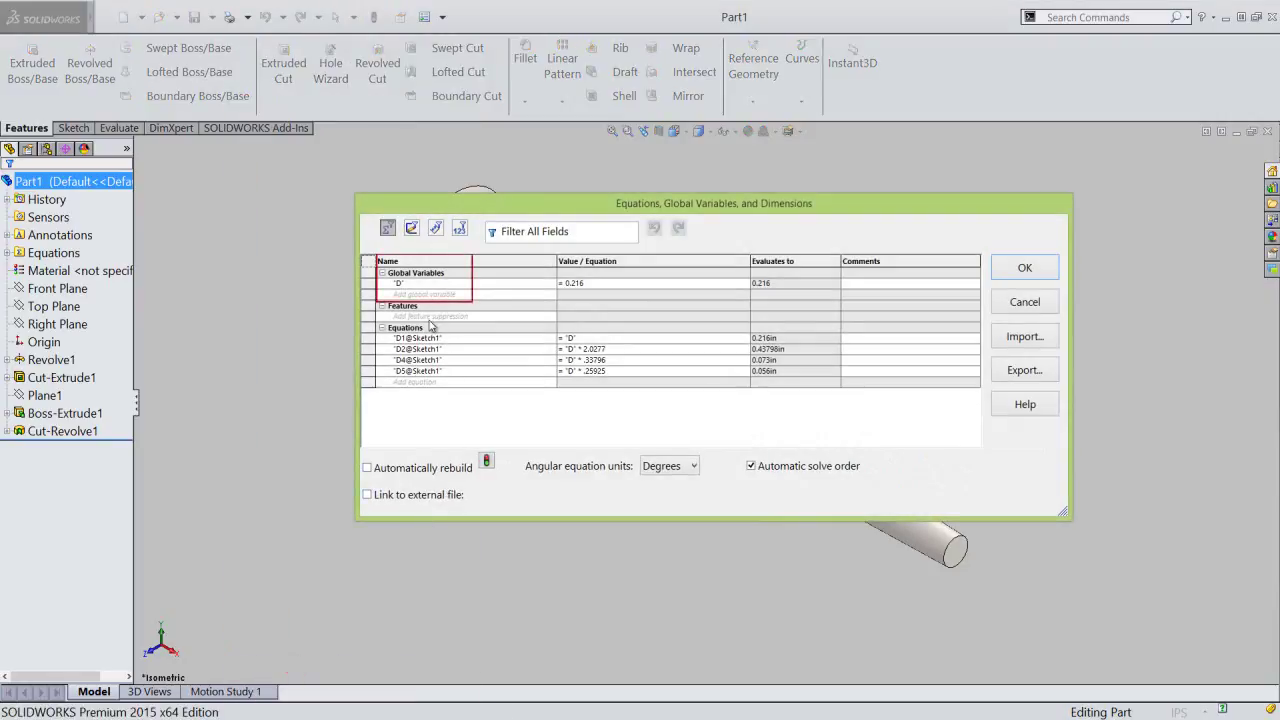
{"action": "left_click", "coordinate": [401, 293]}
{"action": "type", "text": "Angle"}
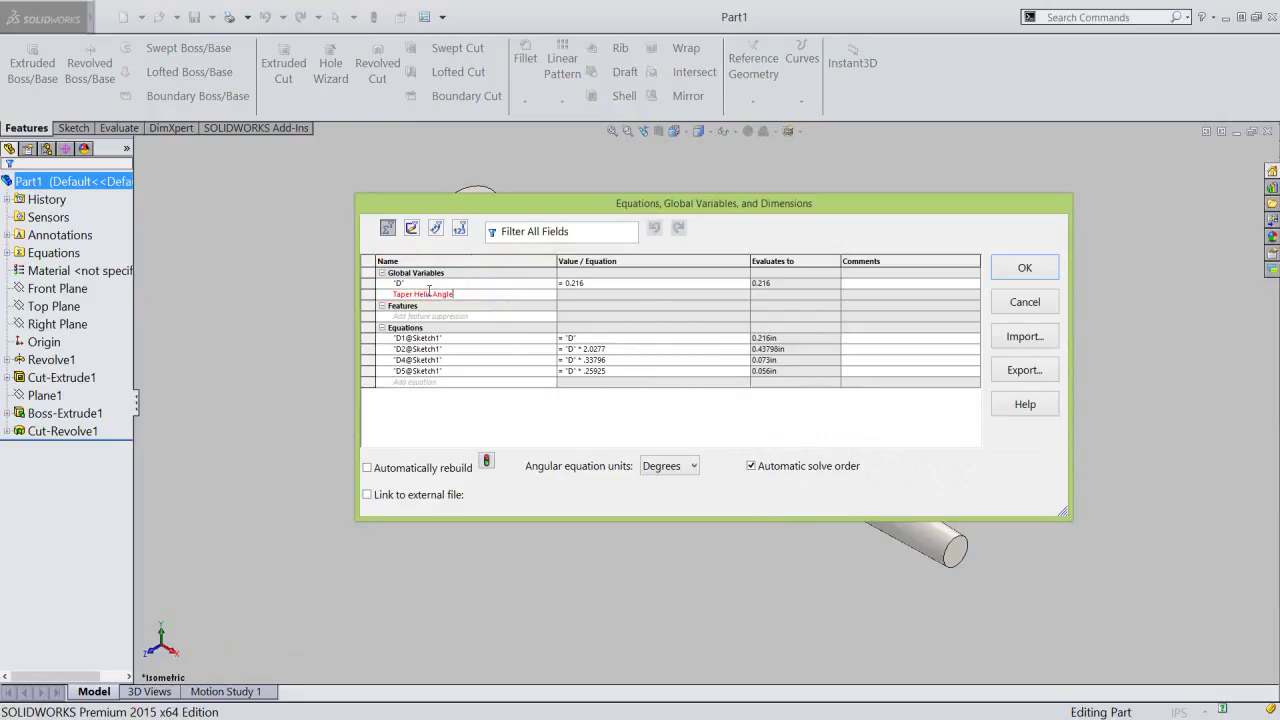
{"action": "left_click", "coordinate": [576, 294]}
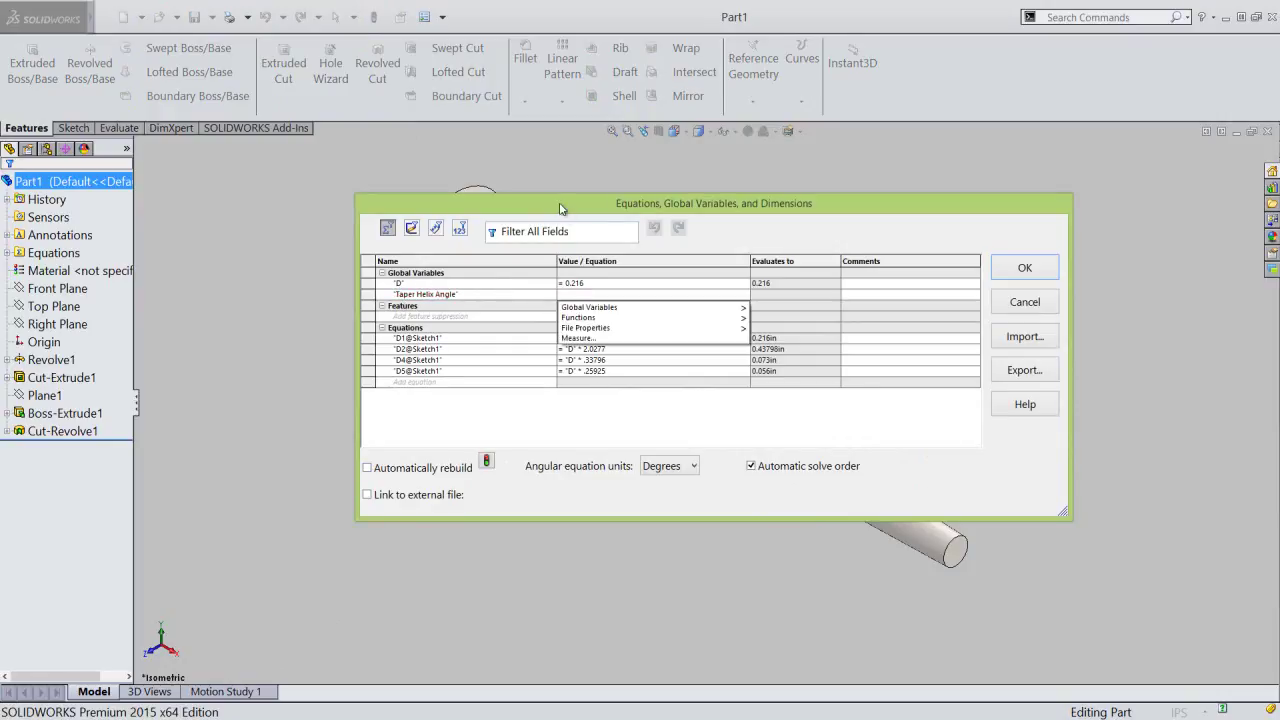
{"action": "left_click", "coordinate": [560, 206]}
{"action": "left_click_drag", "start_coordinate": [650, 204], "coordinate": [885, 169]}
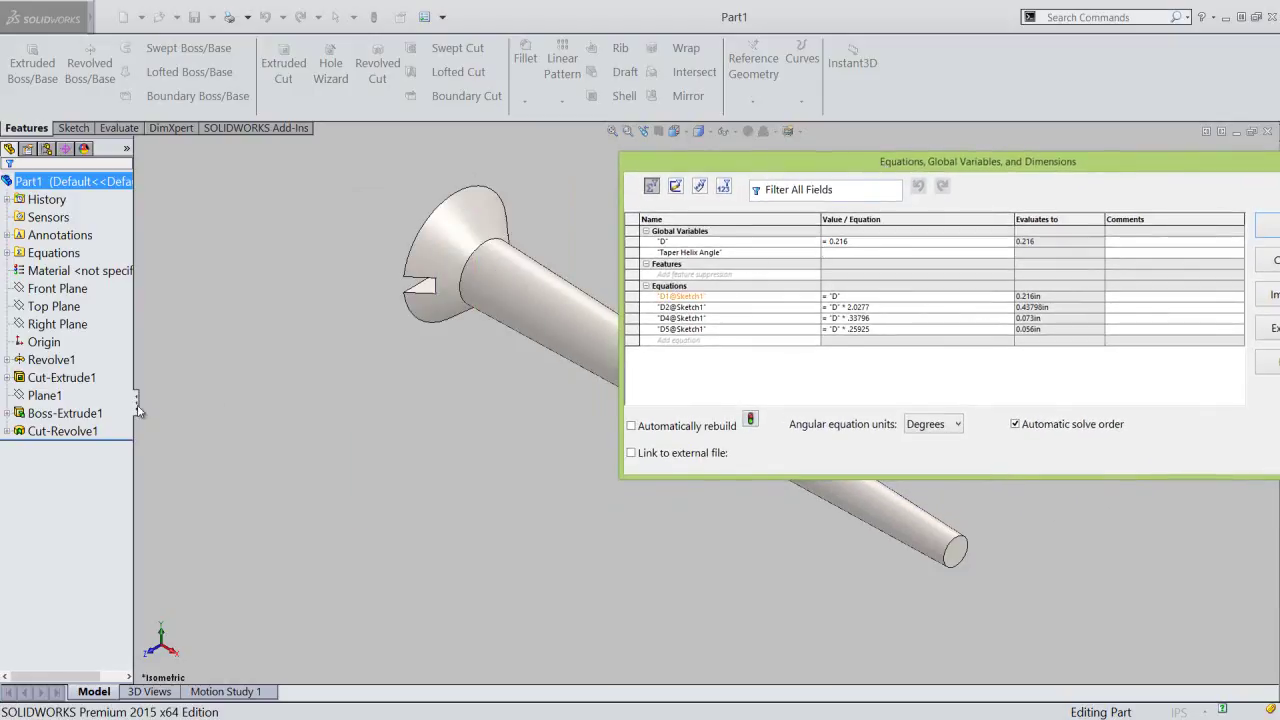
- Set Taper Helix Angle equal to the D2@Sketch4 dimension (1.62317°)
{"action": "left_click", "coordinate": [7, 433]}
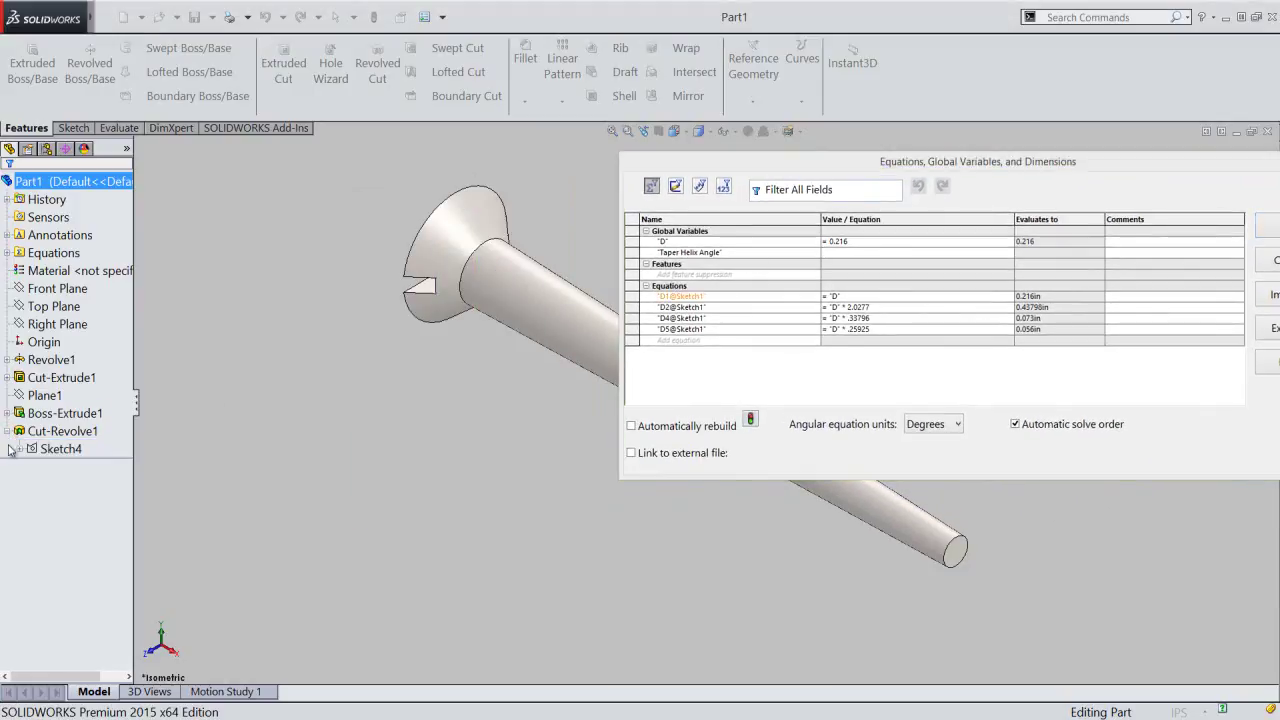
{"action": "left_click", "coordinate": [57, 451]}
{"action": "left_click", "coordinate": [62, 451]}
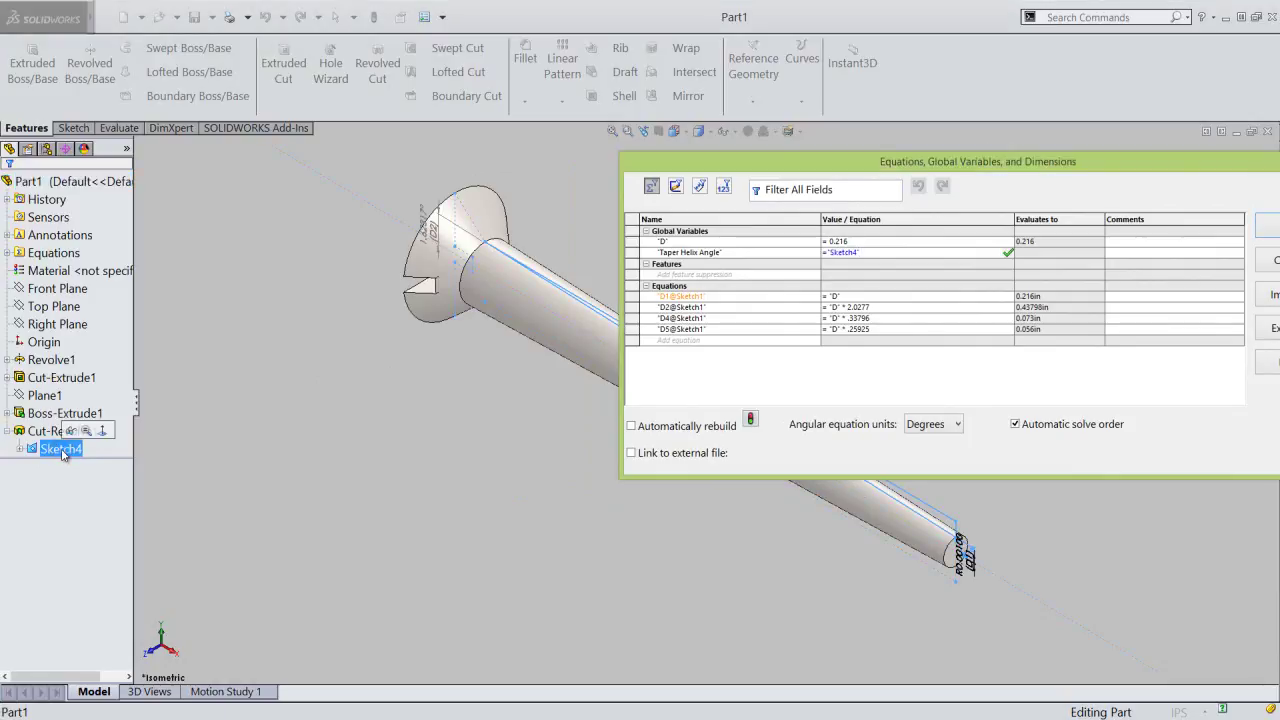
{"action": "left_click_drag", "start_coordinate": [864, 252], "coordinate": [828, 258]}
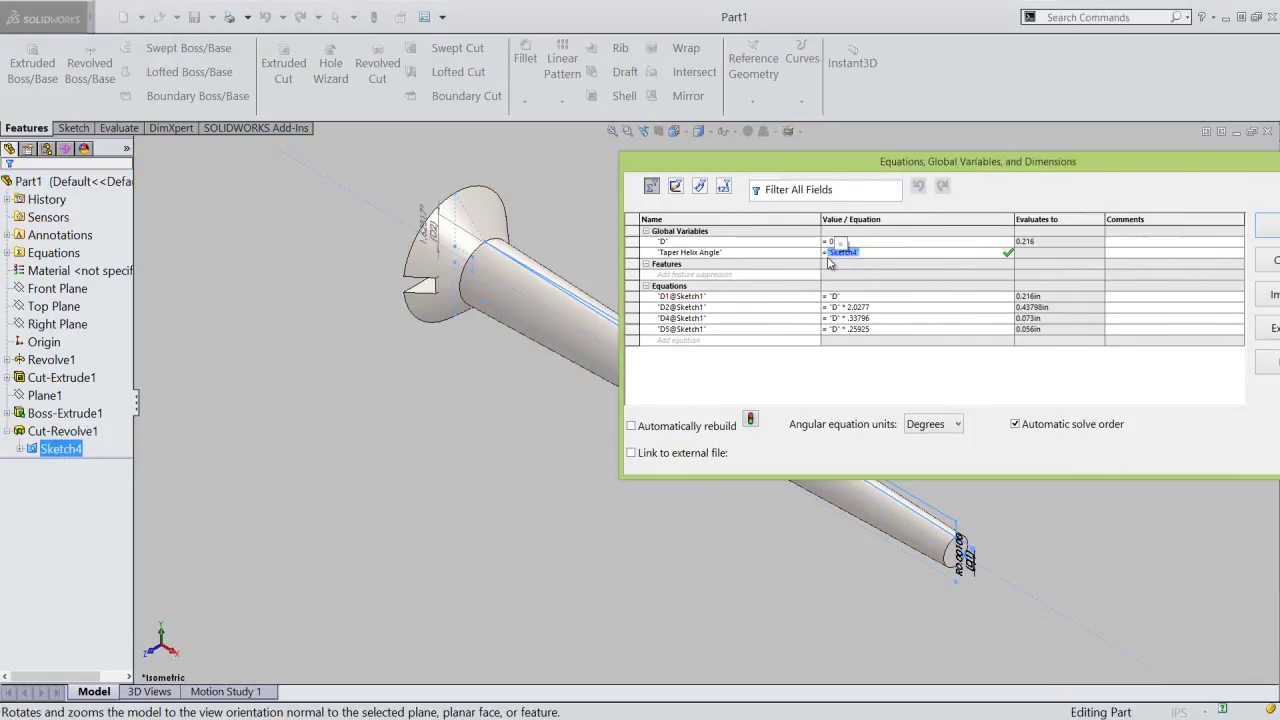
{"action": "key", "text": "BackSpace"}
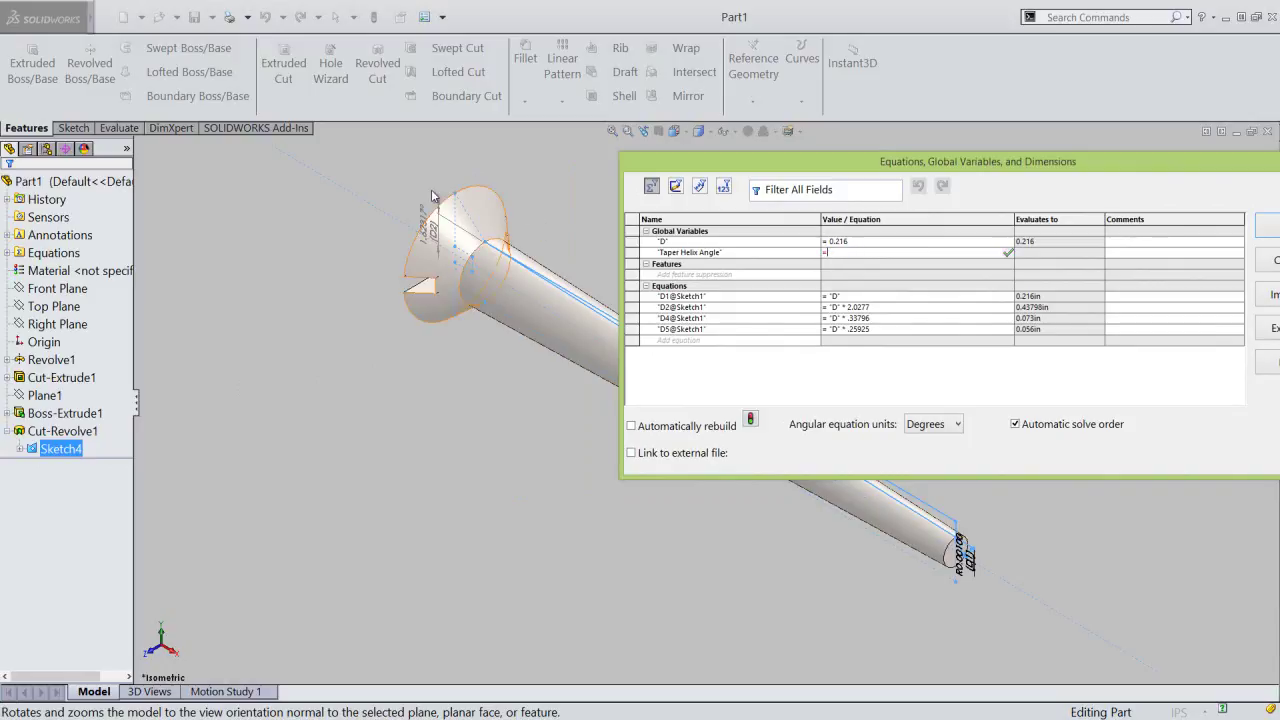
{"action": "scroll", "coordinate": [458, 250], "scroll_direction": "down", "scroll_amount": 2}
{"action": "scroll", "coordinate": [458, 250], "scroll_direction": "down", "scroll_amount": 2}
{"action": "scroll", "coordinate": [460, 250], "scroll_direction": "down", "scroll_amount": 2}
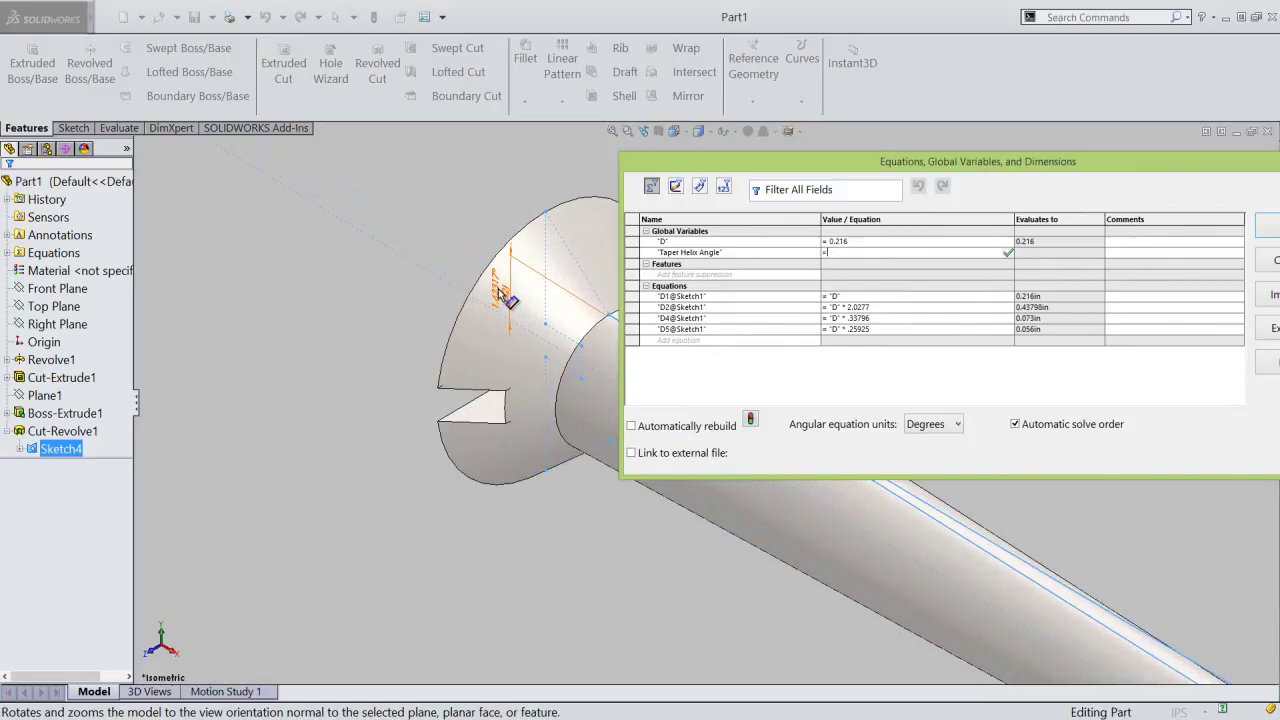
{"action": "left_click", "coordinate": [499, 291]}
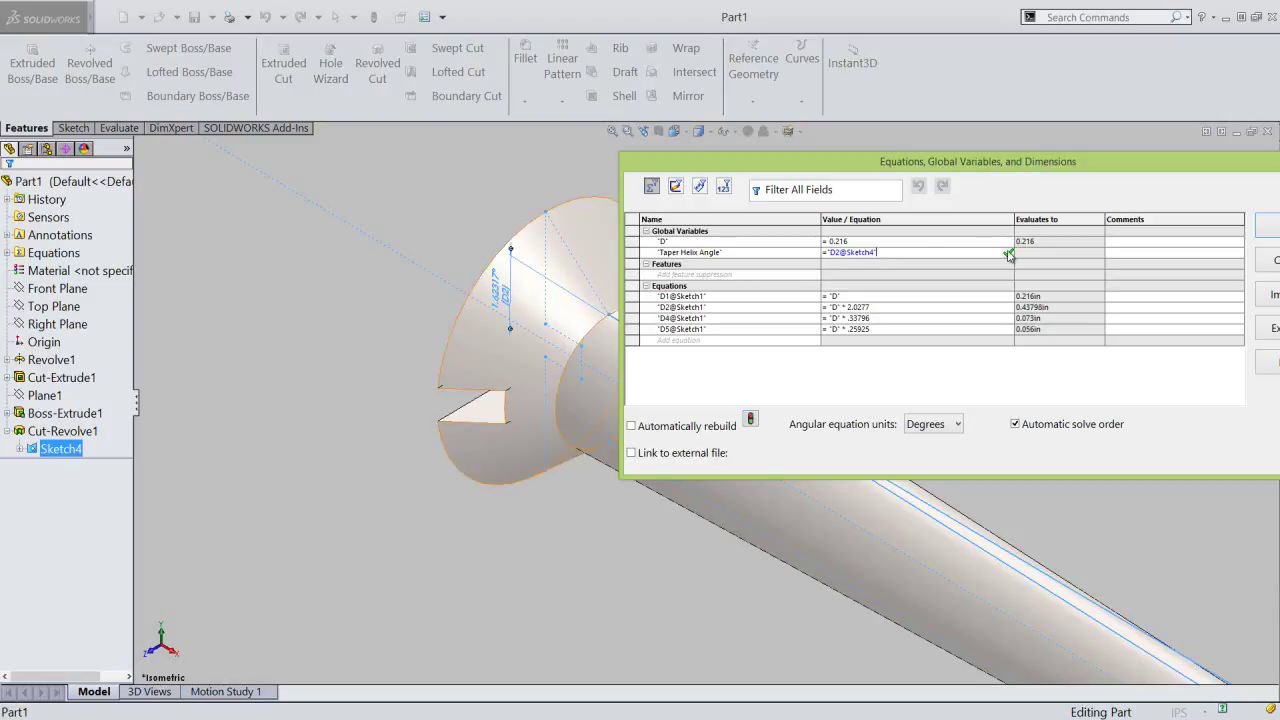
{"action": "left_click", "coordinate": [1008, 254]}
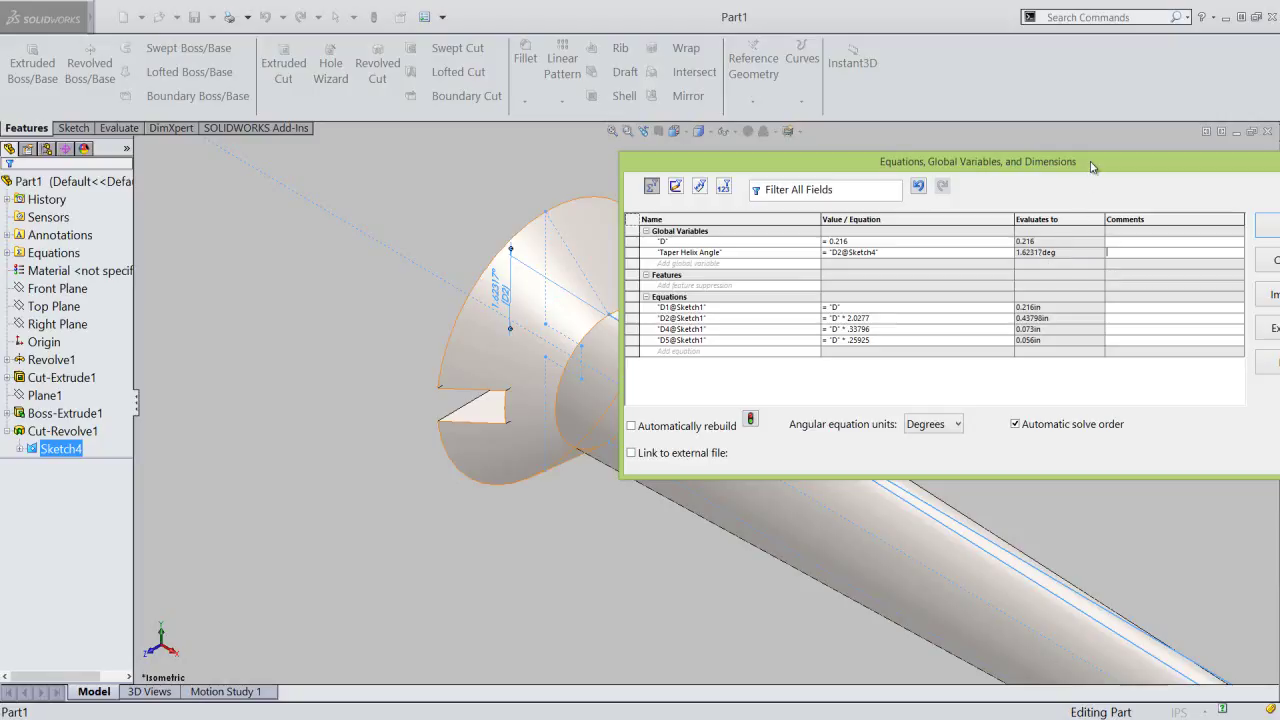
- Apply the equations, zoom to fit, save the part and collapse the feature tree
{"action": "left_click_drag", "start_coordinate": [1089, 163], "coordinate": [955, 160]}
{"action": "left_click", "coordinate": [1152, 223]}
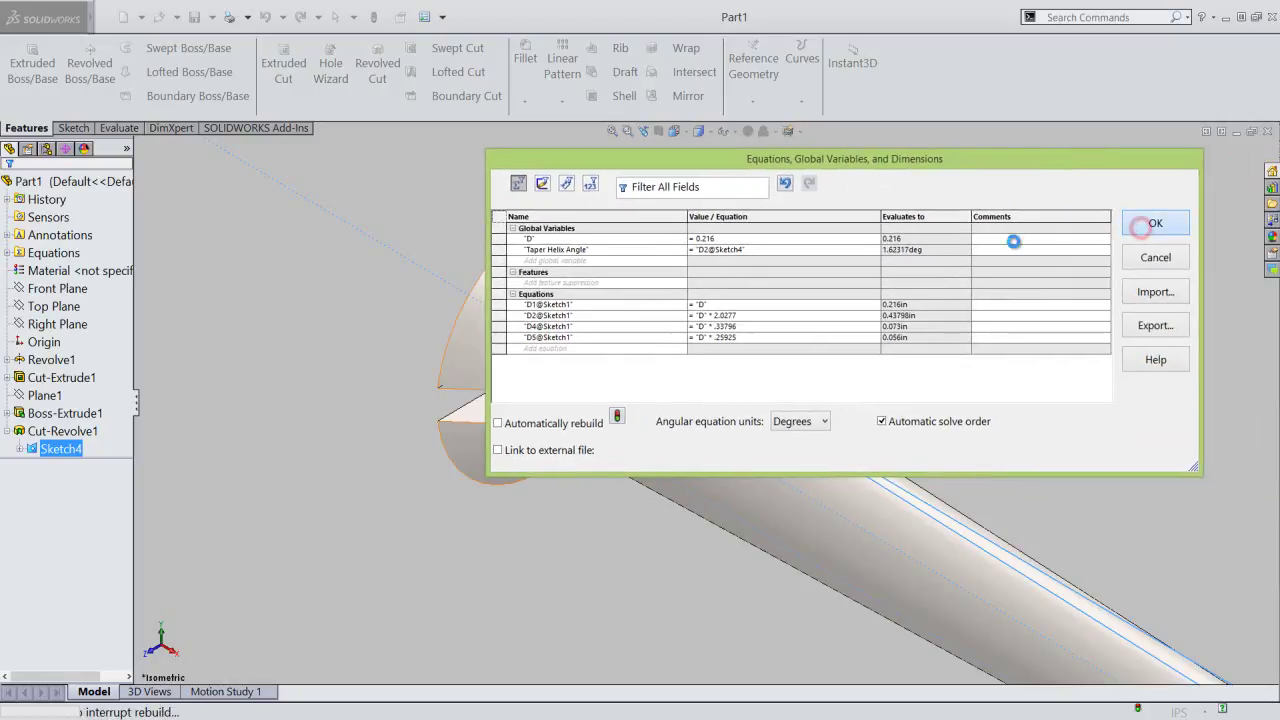
{"action": "left_click", "coordinate": [612, 131]}
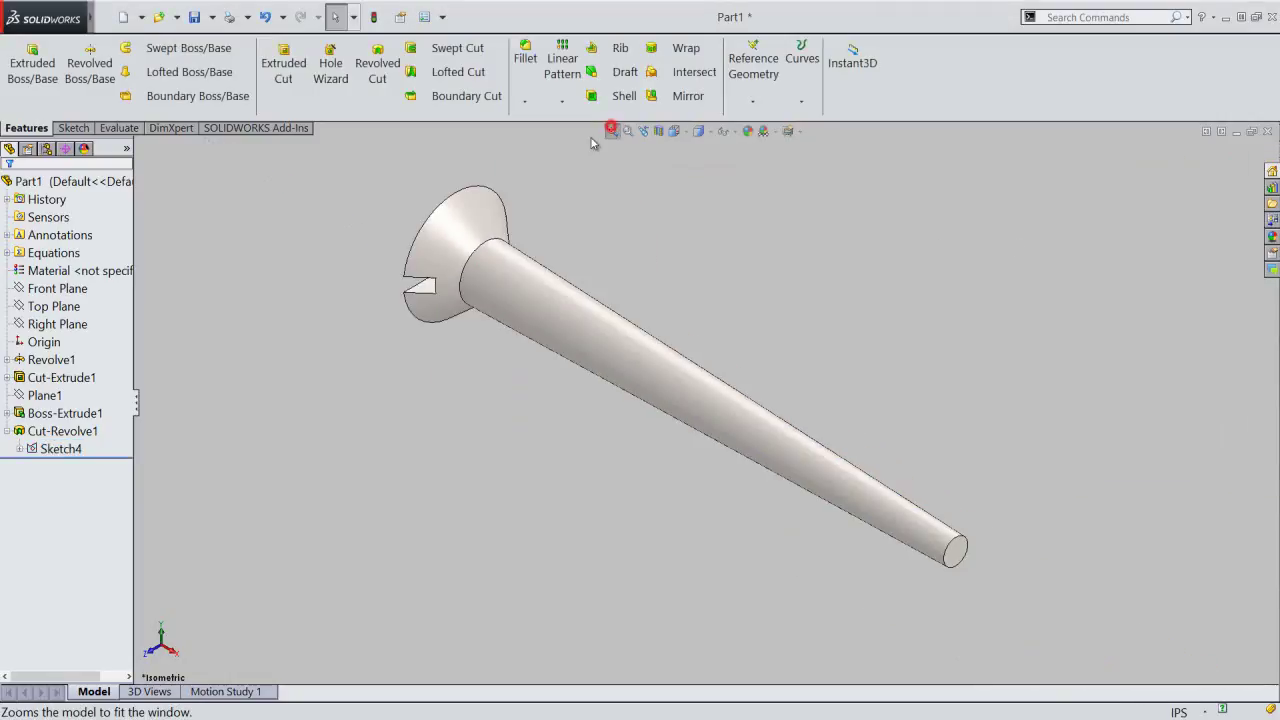
{"action": "left_click", "coordinate": [194, 17]}
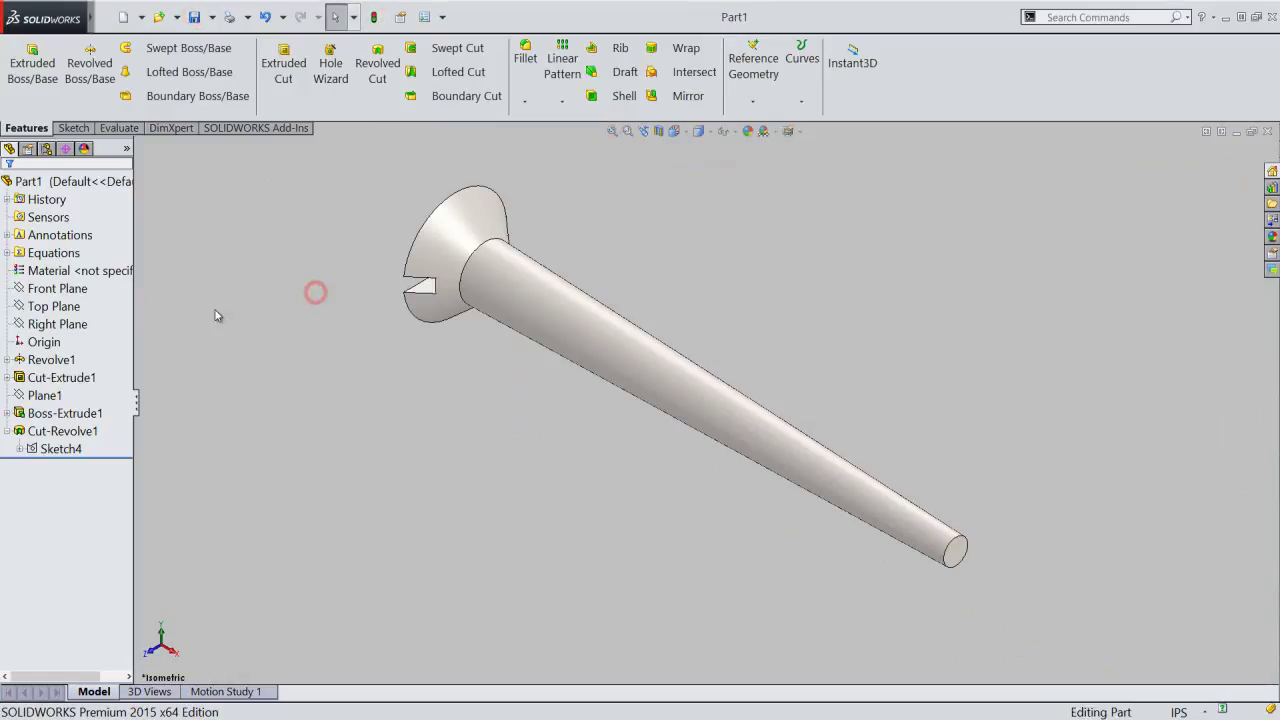
{"action": "right_click", "coordinate": [112, 325]}
{"action": "left_click", "coordinate": [145, 339]}
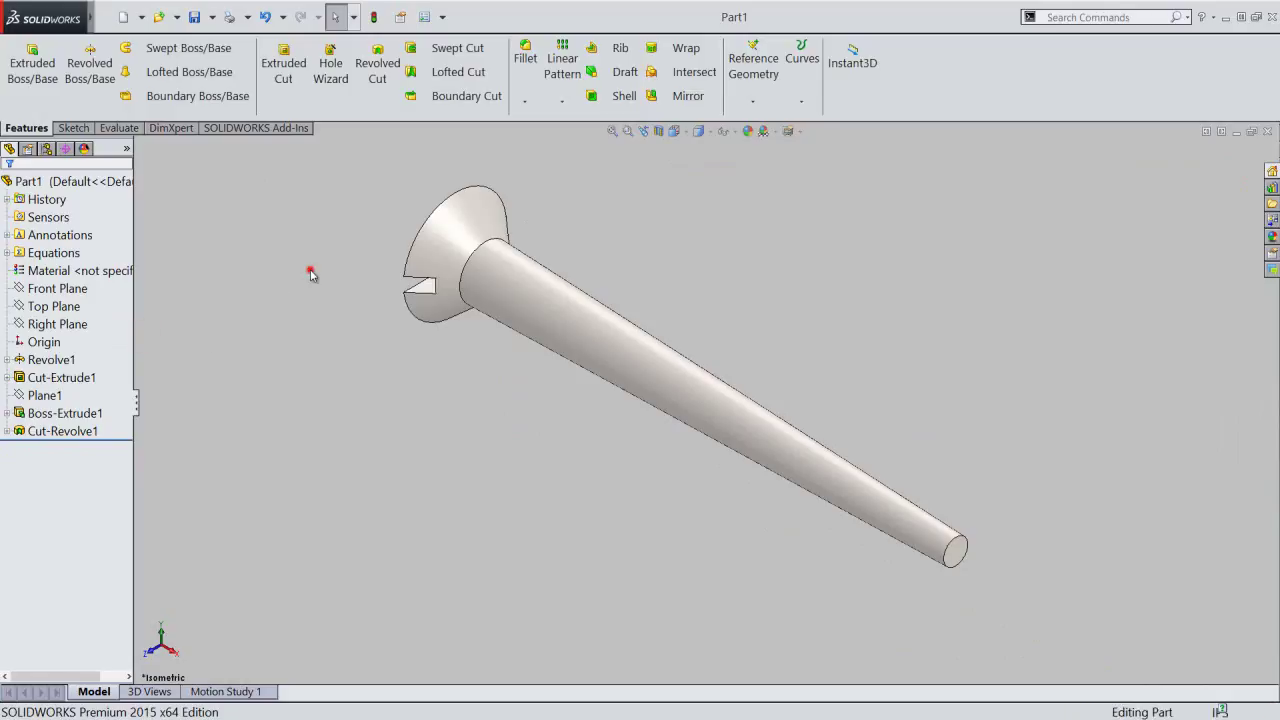
- Start a sketch on the Front Plane and show Sketch4 for reference
{"action": "left_click", "coordinate": [73, 289]}
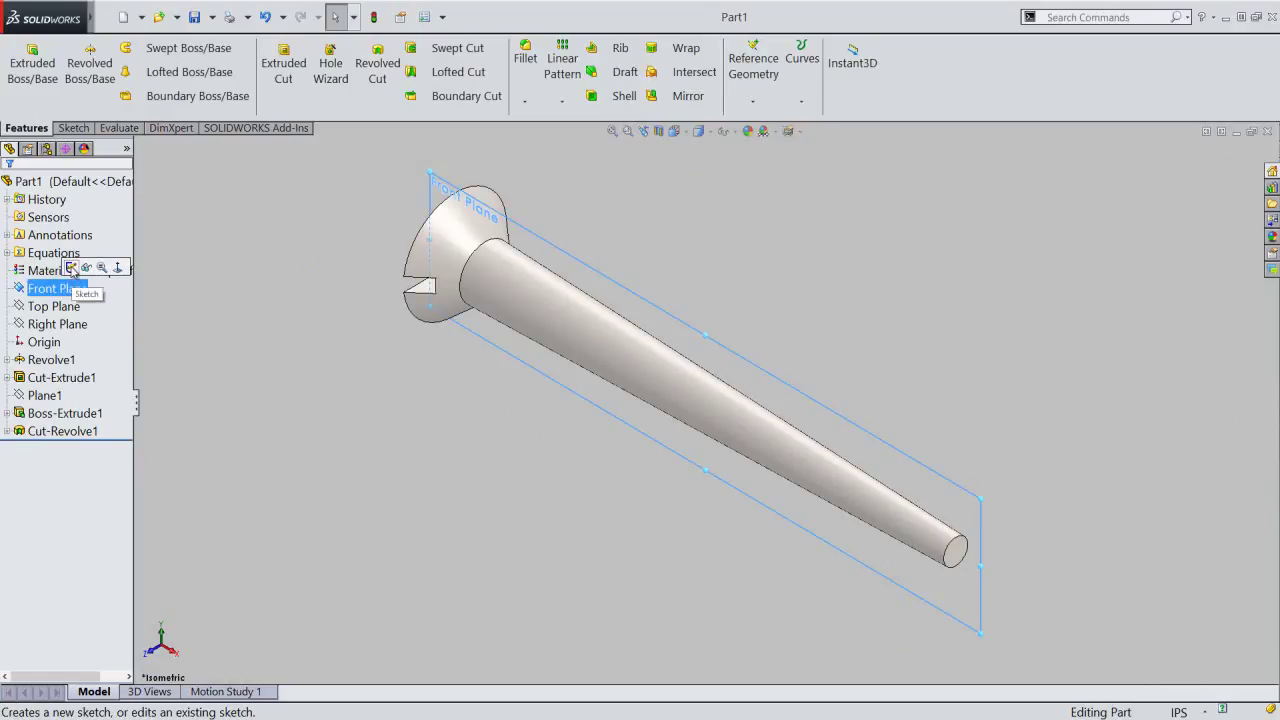
{"action": "left_click", "coordinate": [71, 269]}
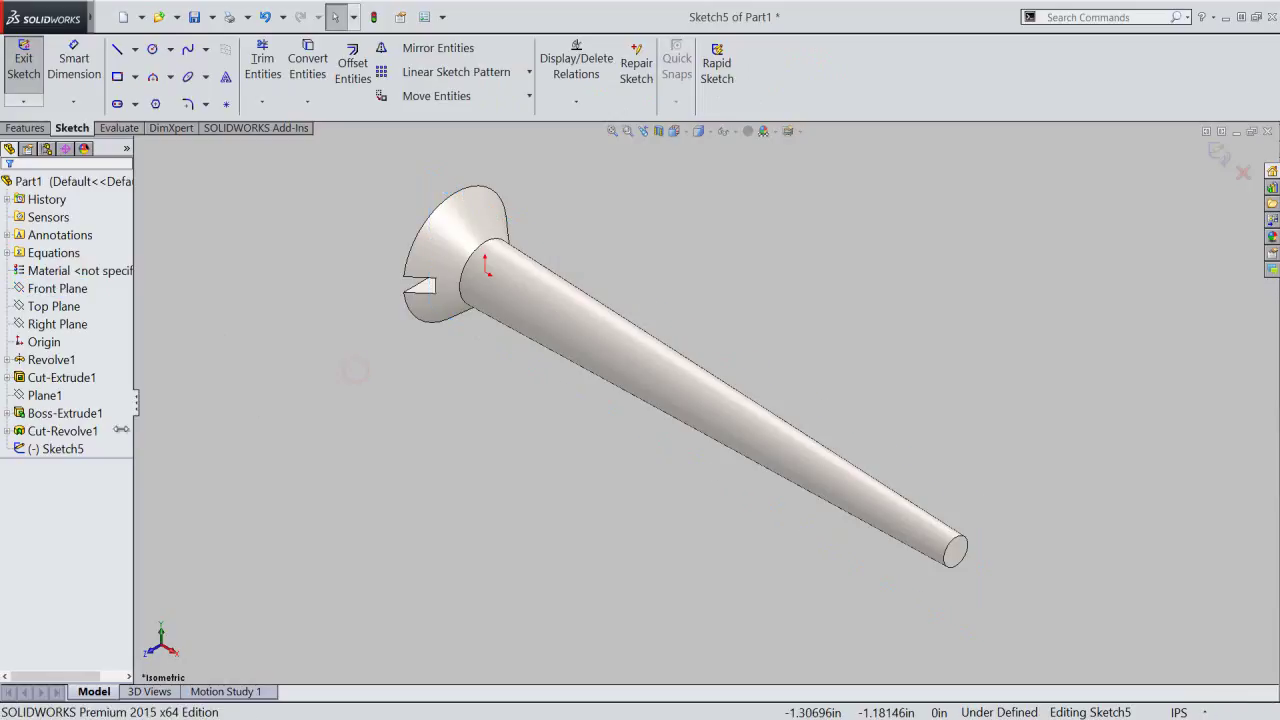
{"action": "left_click", "coordinate": [7, 431]}
{"action": "left_click", "coordinate": [56, 449]}
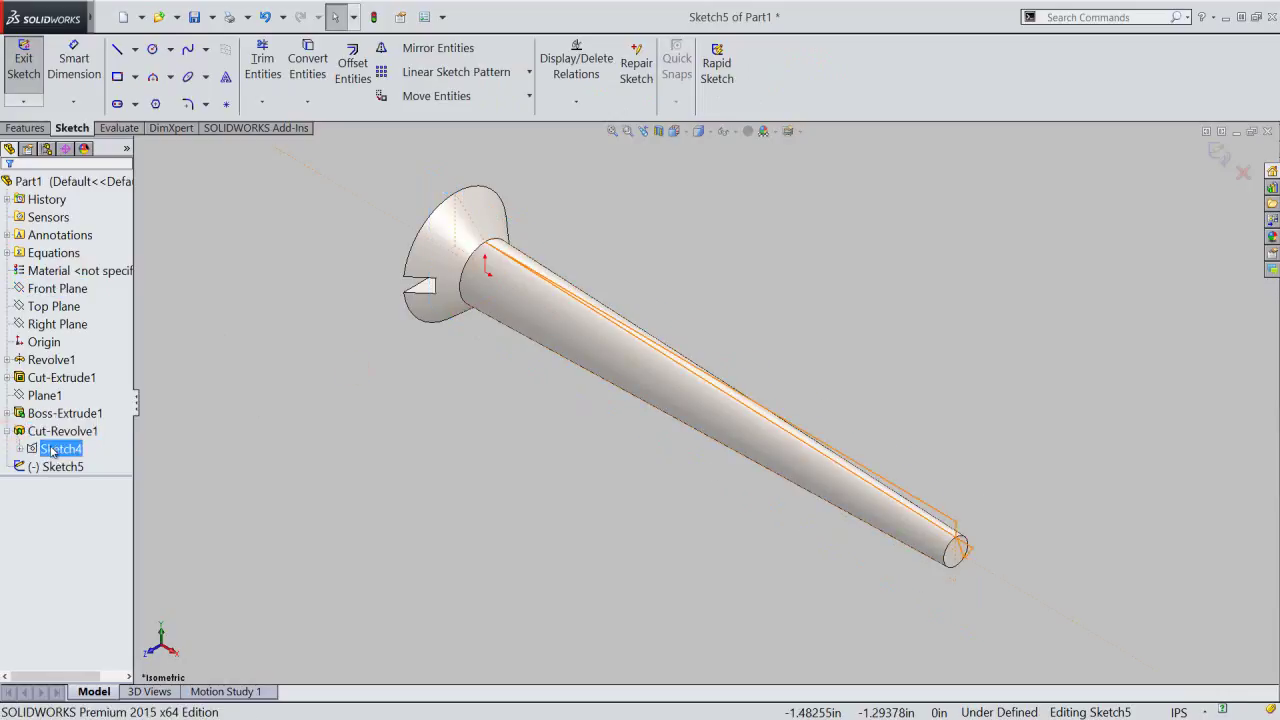
{"action": "left_click", "coordinate": [64, 428]}
{"action": "left_click", "coordinate": [553, 544]}
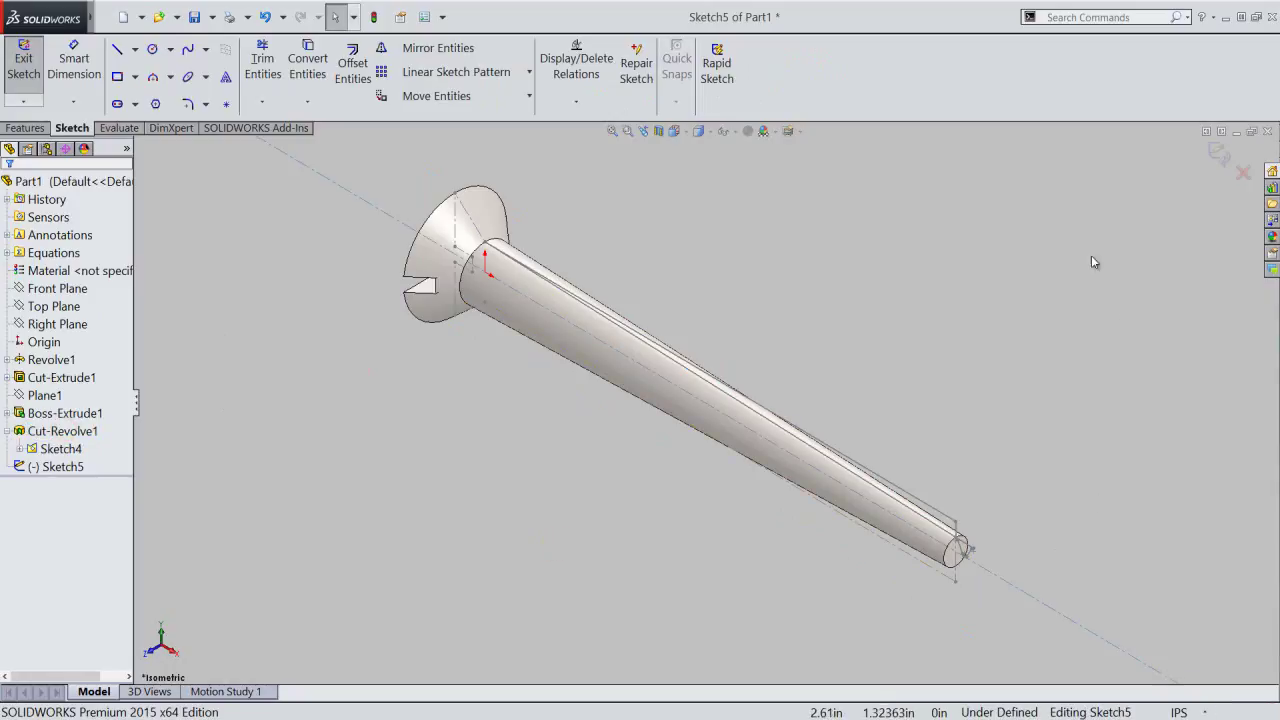
- View the part from the Front orientation and zoom in on the profile
{"action": "left_click", "coordinate": [675, 131]}
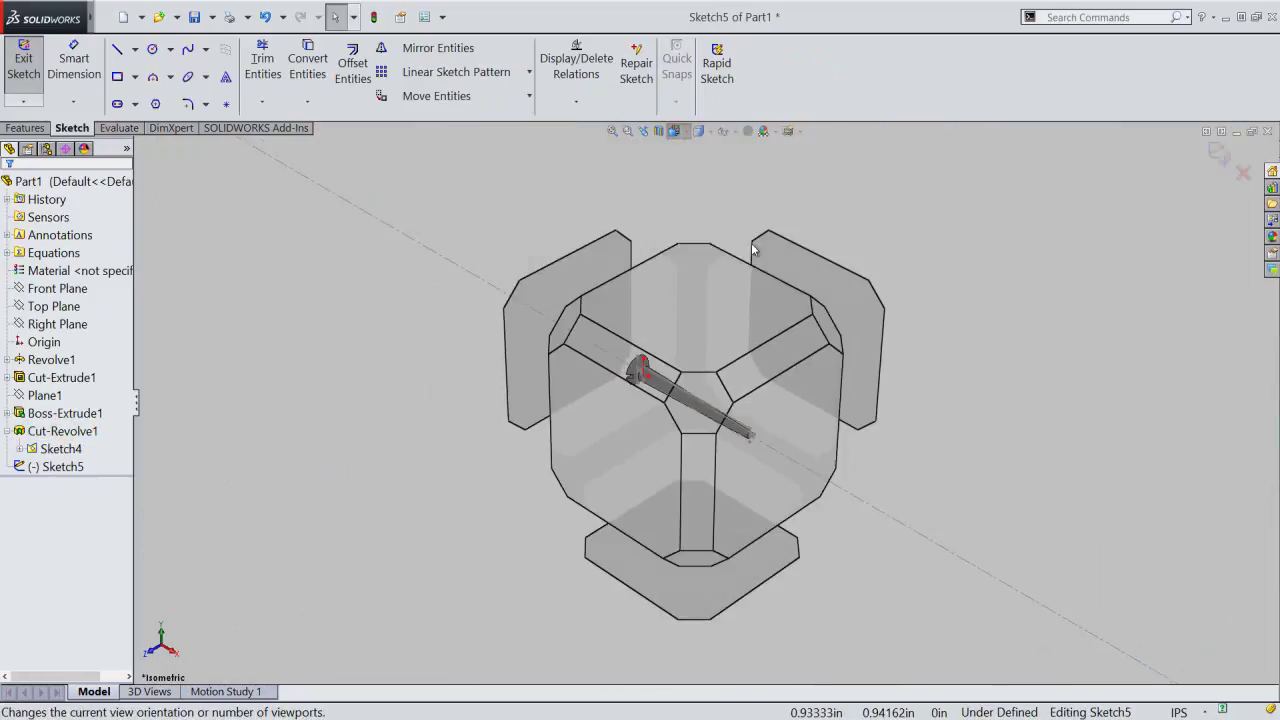
{"action": "left_click", "coordinate": [643, 438]}
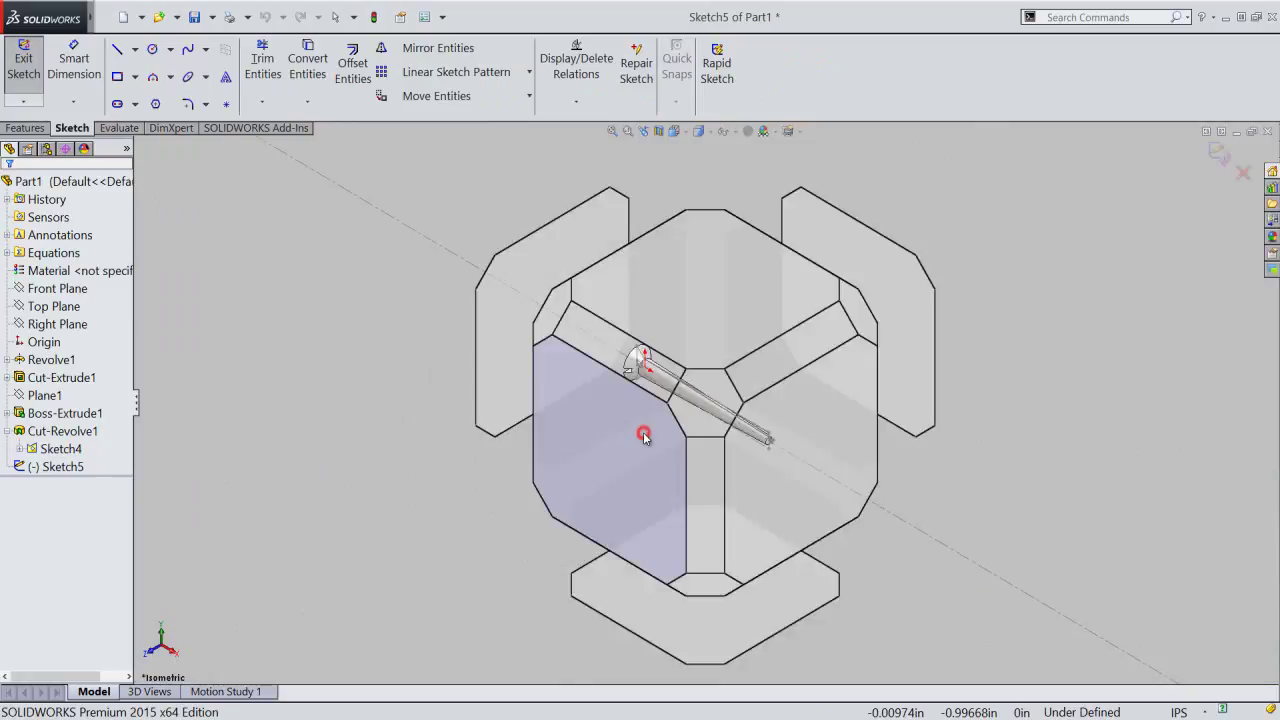
{"action": "scroll", "coordinate": [988, 404], "scroll_direction": "down", "scroll_amount": 2}
{"action": "scroll", "coordinate": [988, 404], "scroll_direction": "down", "scroll_amount": 3}
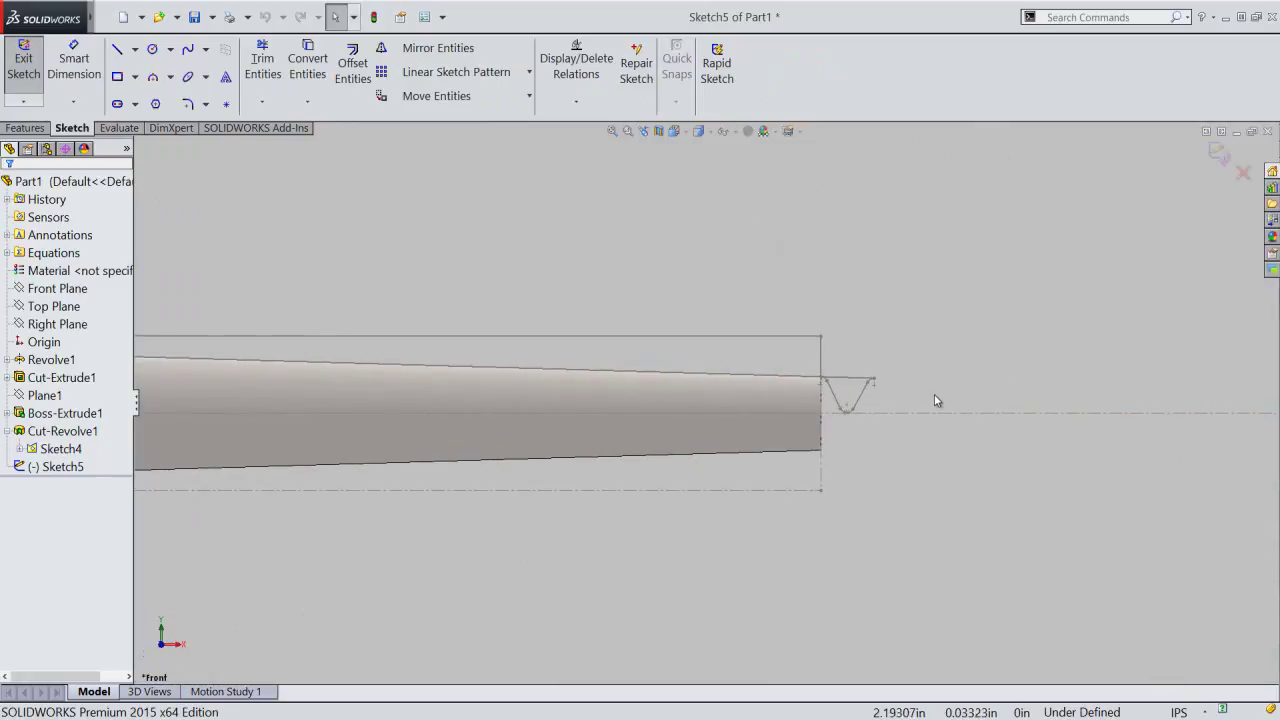
{"action": "scroll", "coordinate": [894, 394], "scroll_direction": "down", "scroll_amount": 2}
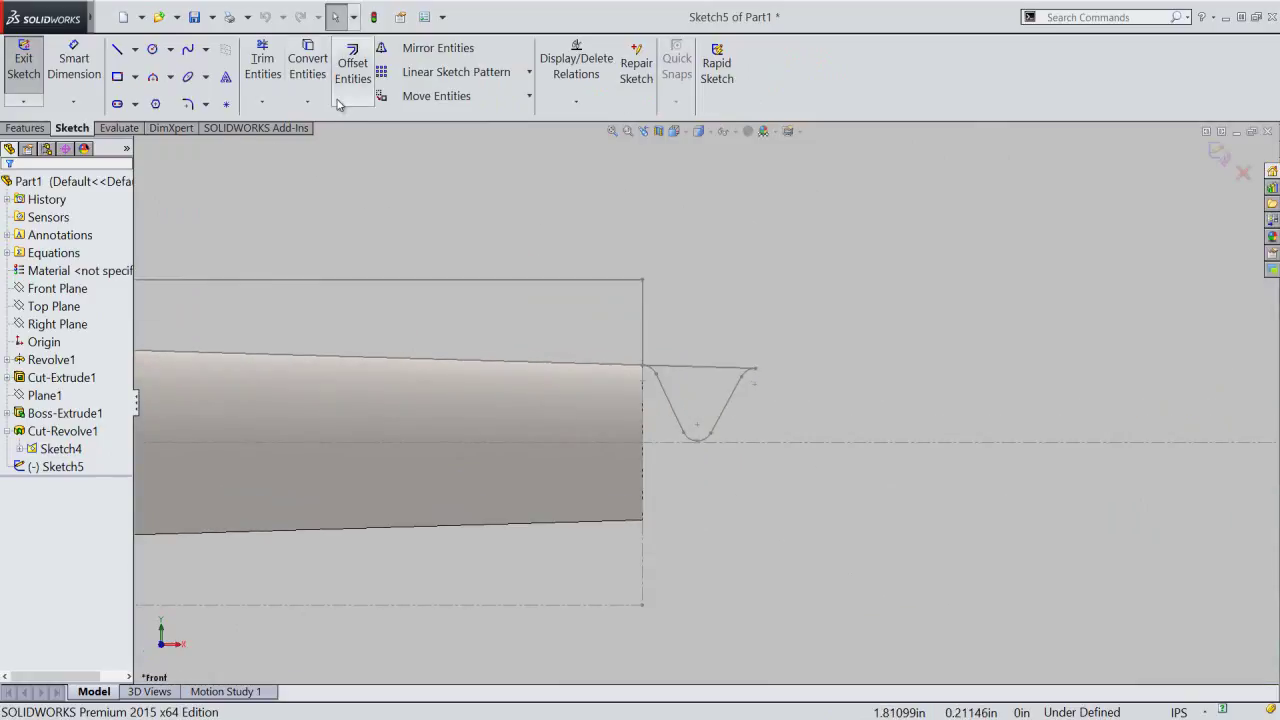
- Convert the groove's lines and arcs from Sketch4 into Sketch5
{"action": "left_click", "coordinate": [307, 62]}
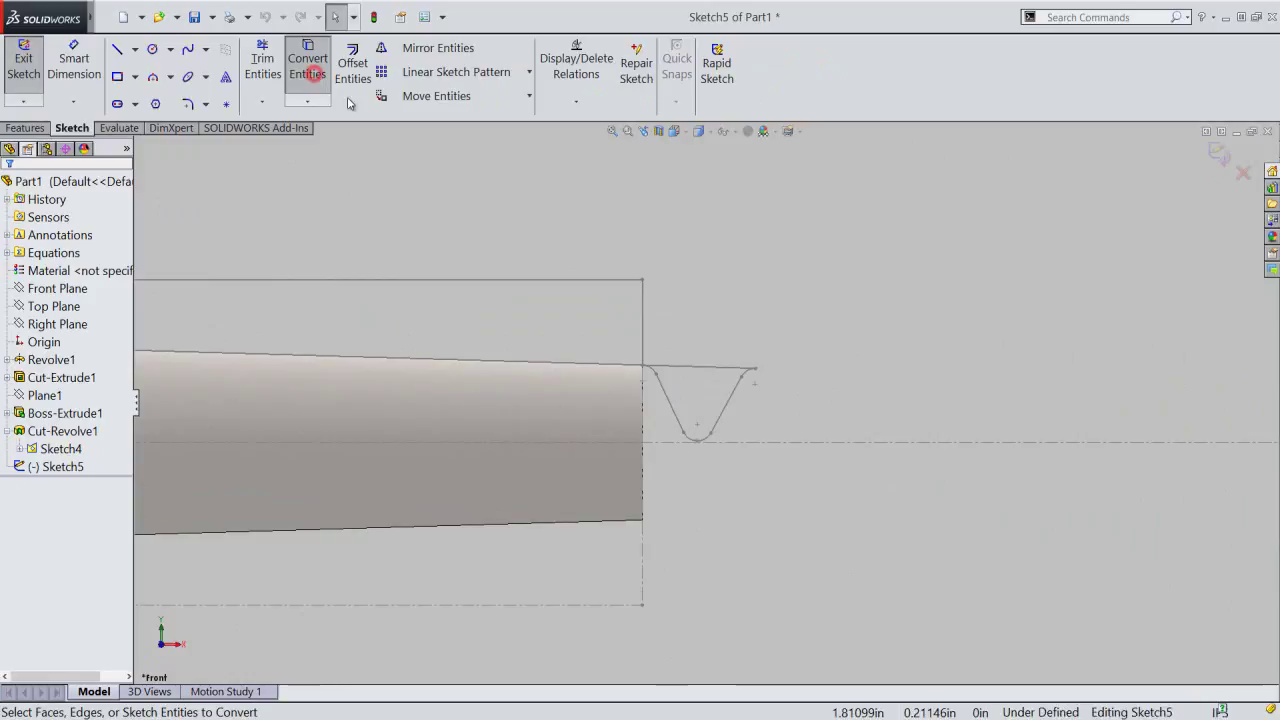
{"action": "left_click", "coordinate": [707, 367]}
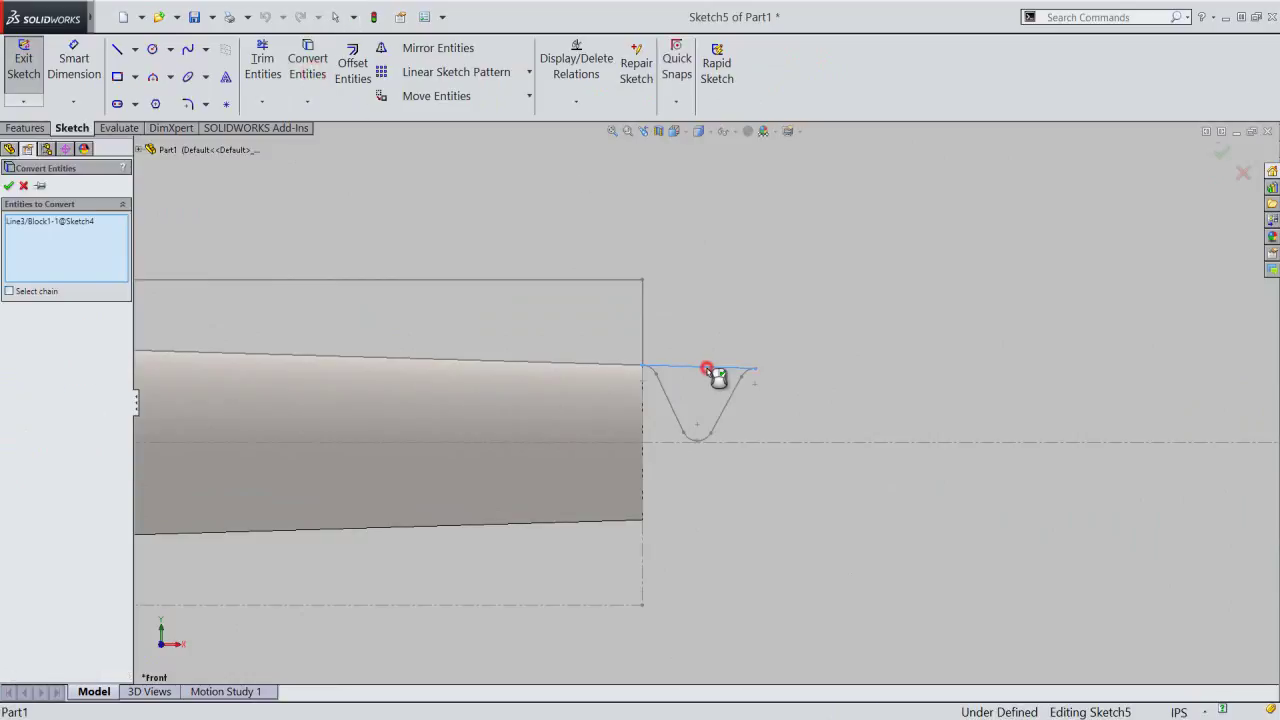
{"action": "left_click", "coordinate": [654, 371]}
{"action": "left_click", "coordinate": [664, 391]}
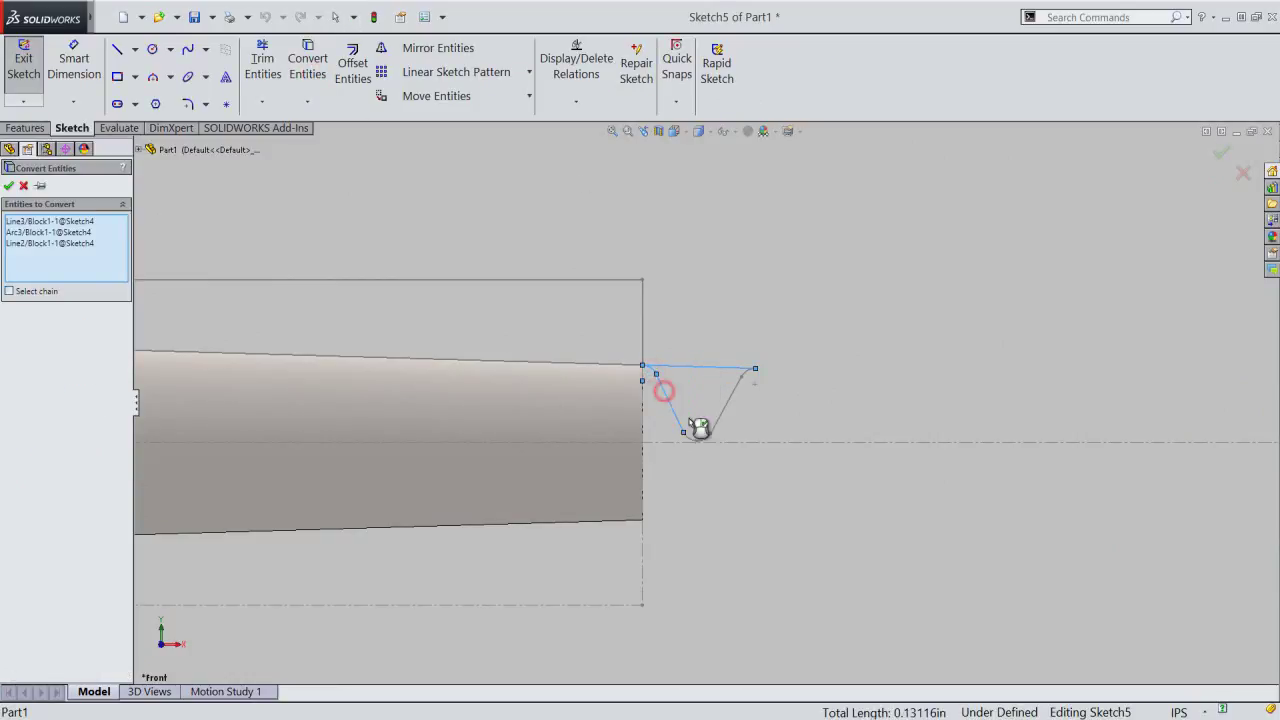
{"action": "left_click", "coordinate": [705, 435]}
{"action": "left_click", "coordinate": [727, 401]}
{"action": "scroll", "coordinate": [744, 389], "scroll_direction": "down", "scroll_amount": 2}
{"action": "left_click", "coordinate": [747, 368]}
{"action": "right_click", "coordinate": [670, 248]}
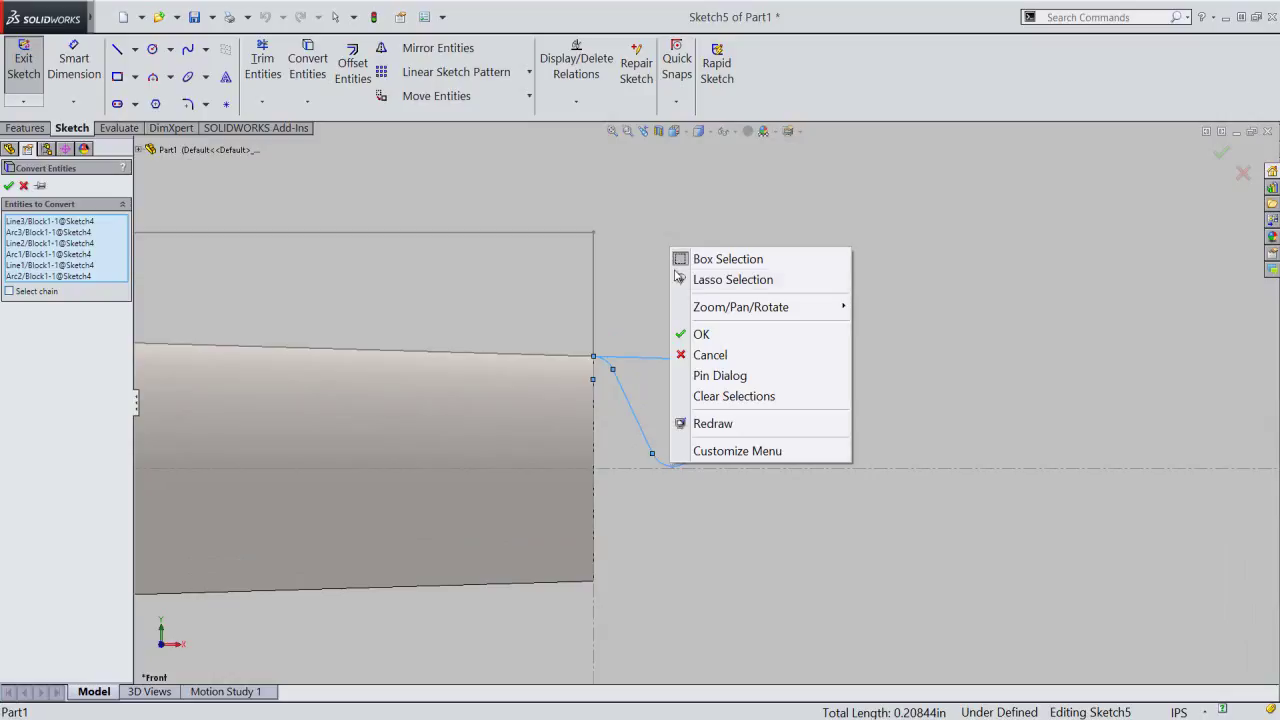
{"action": "left_click", "coordinate": [702, 335]}
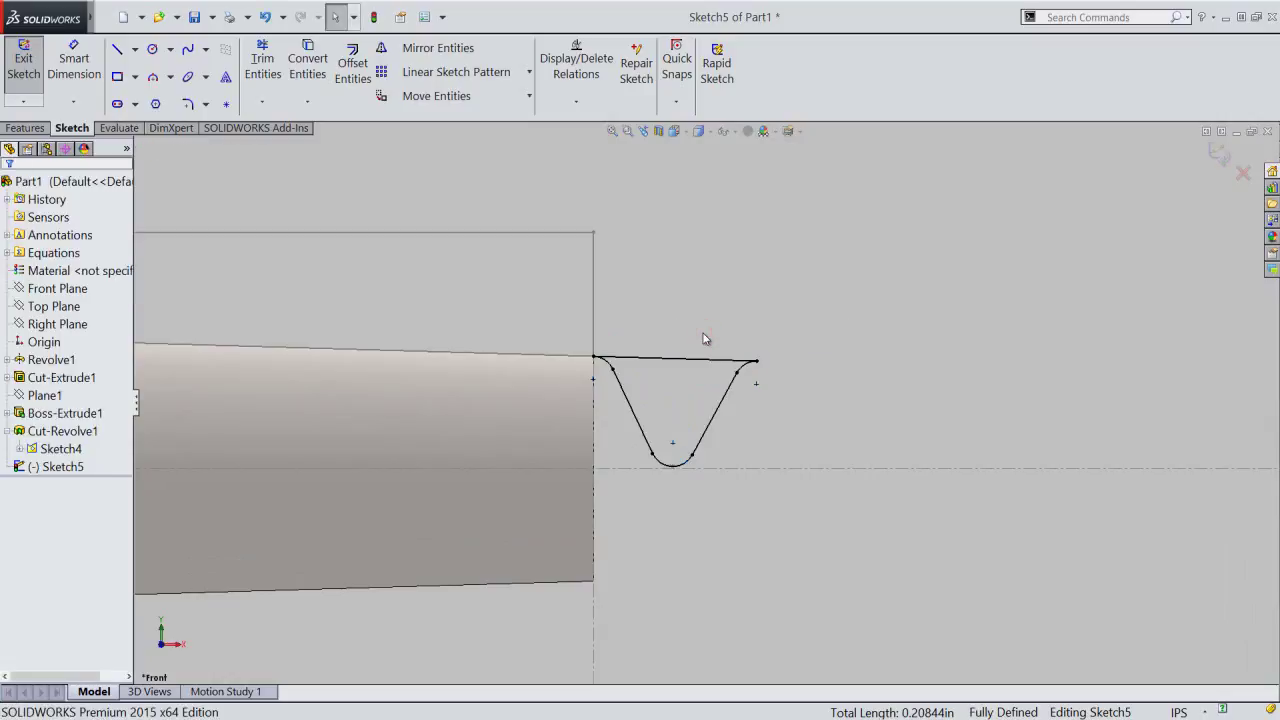
- Hide Sketch4, collapse Cut-Revolve1 and exit Sketch5
{"action": "left_click", "coordinate": [45, 453]}
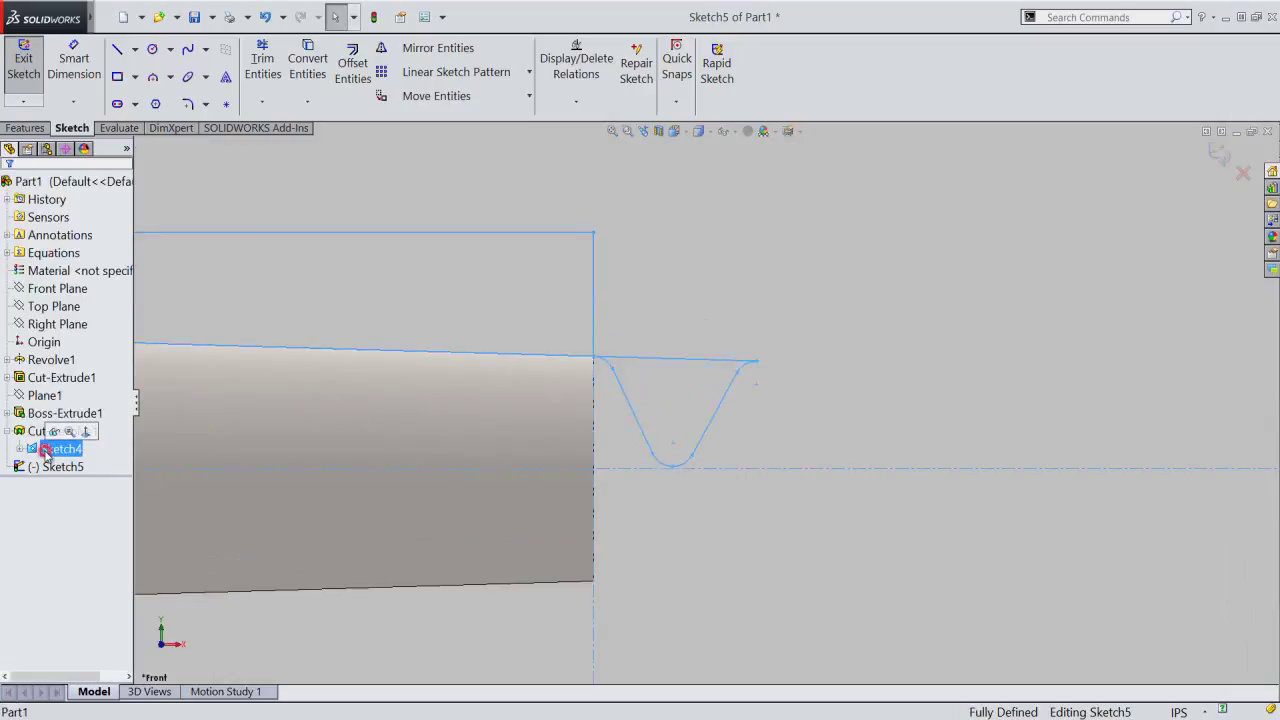
{"action": "left_click", "coordinate": [47, 437]}
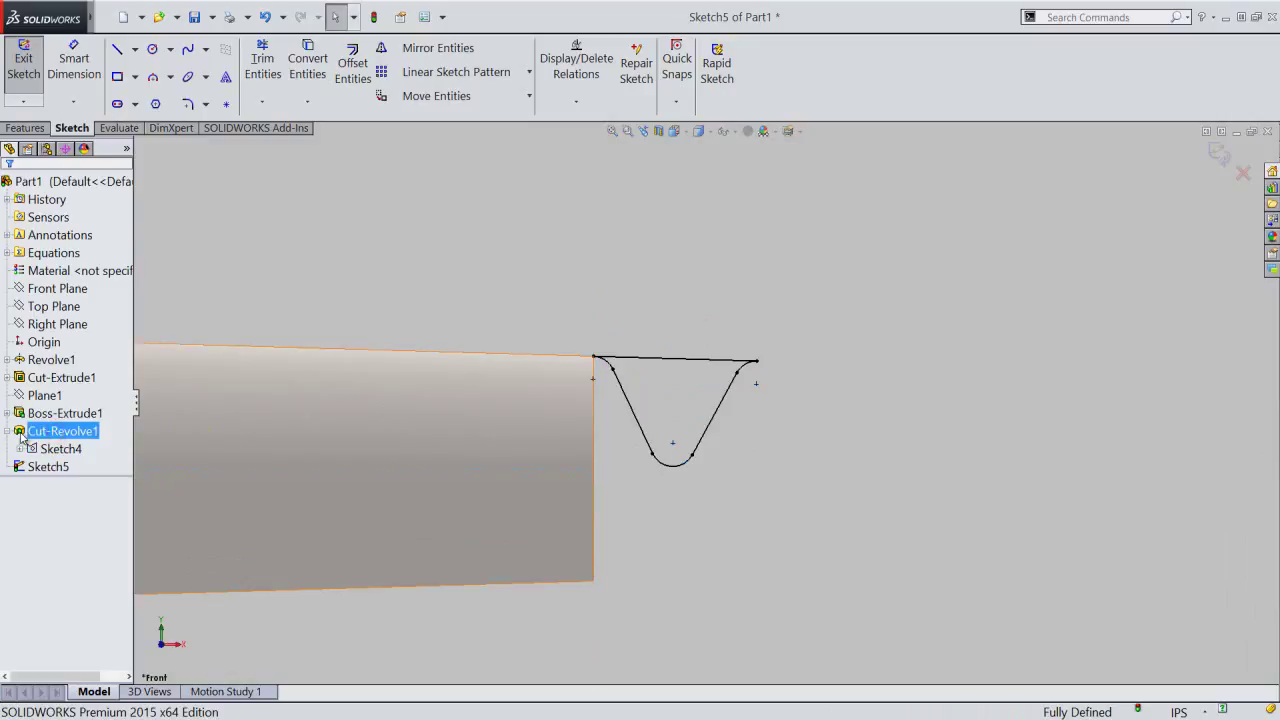
{"action": "left_click", "coordinate": [8, 431]}
{"action": "left_click", "coordinate": [752, 245]}
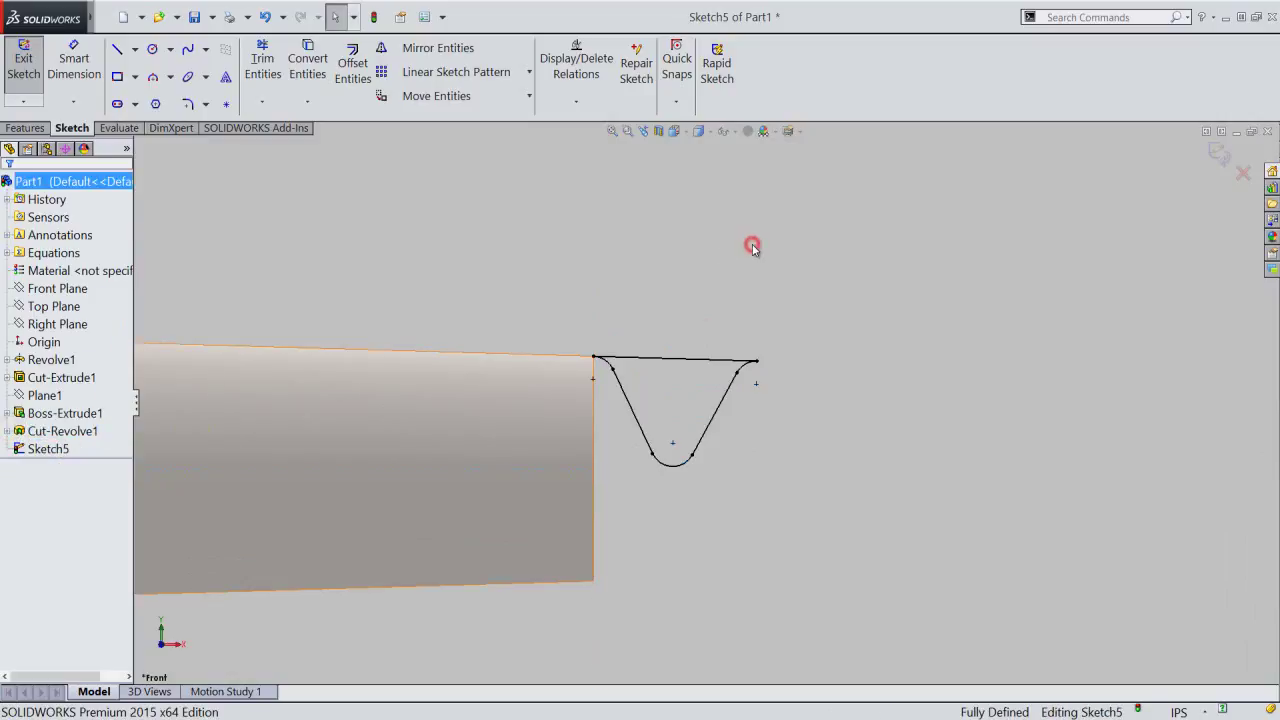
{"action": "left_click", "coordinate": [1216, 152]}
{"action": "left_click", "coordinate": [676, 131]}
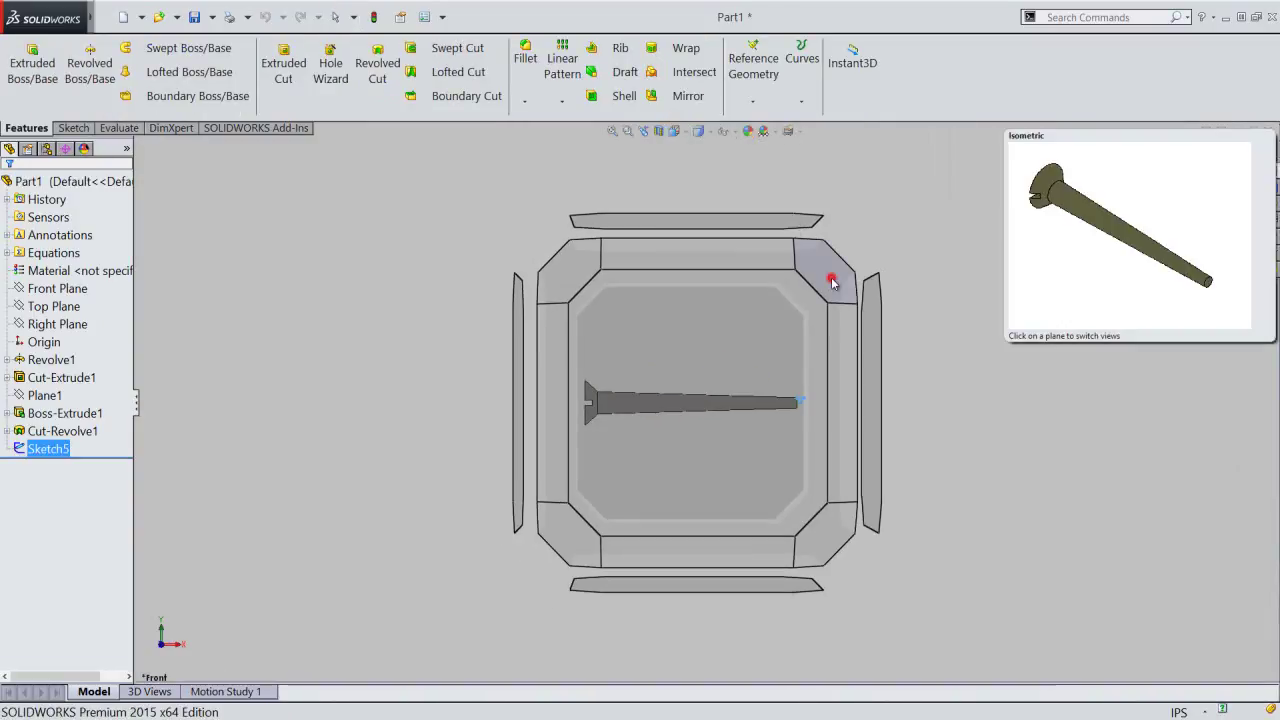
- Switch to isometric view, save the part, and start a Helix and Spiral curve
{"action": "left_click", "coordinate": [831, 277]}
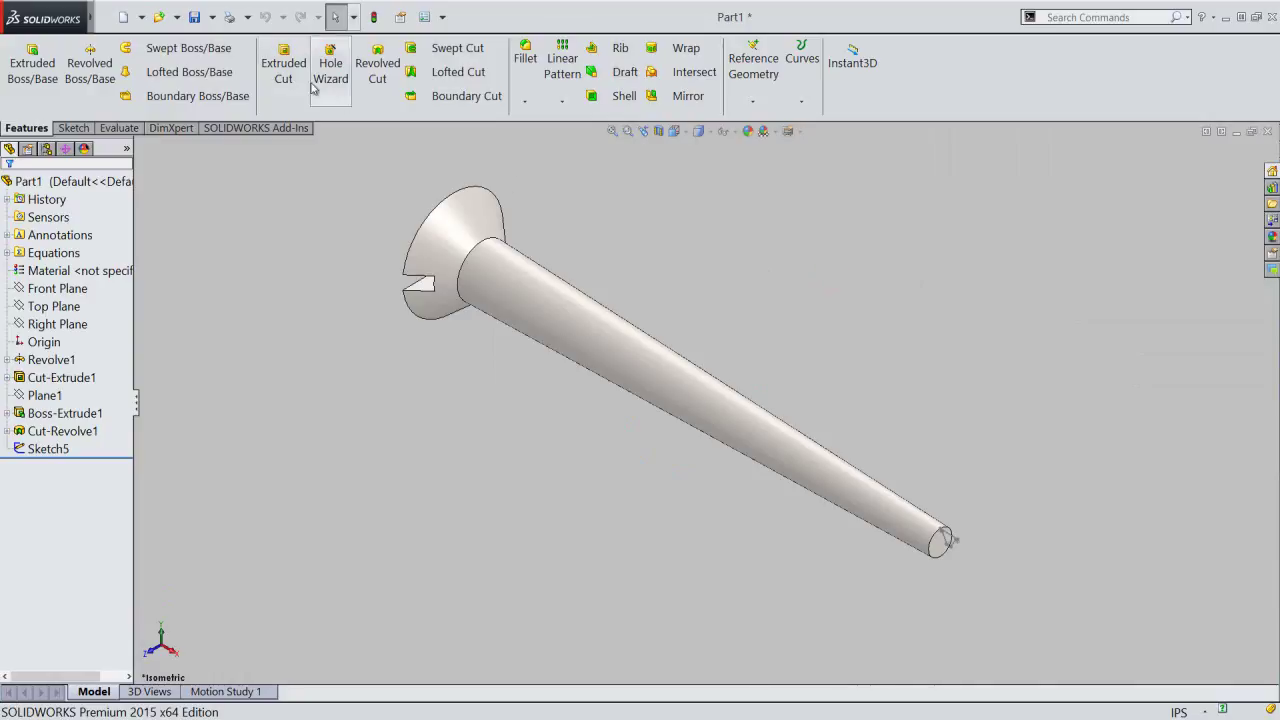
{"action": "left_click", "coordinate": [194, 17]}
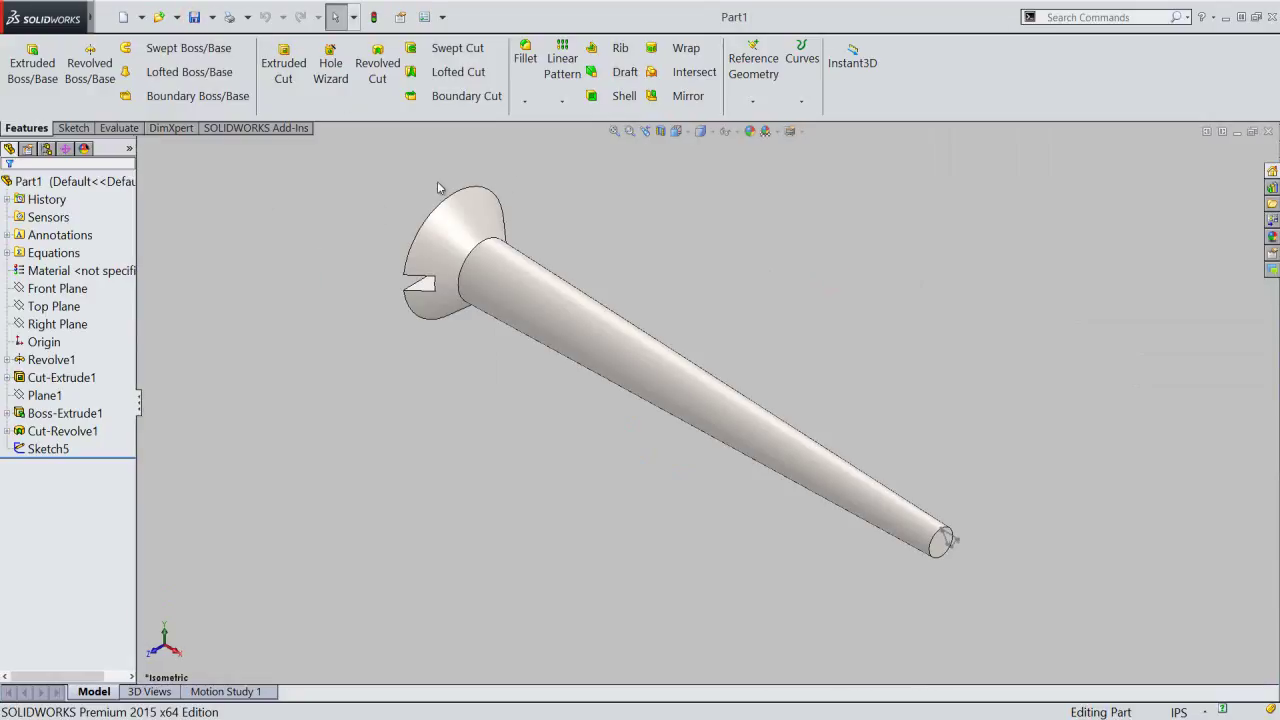
{"action": "left_click", "coordinate": [805, 104]}
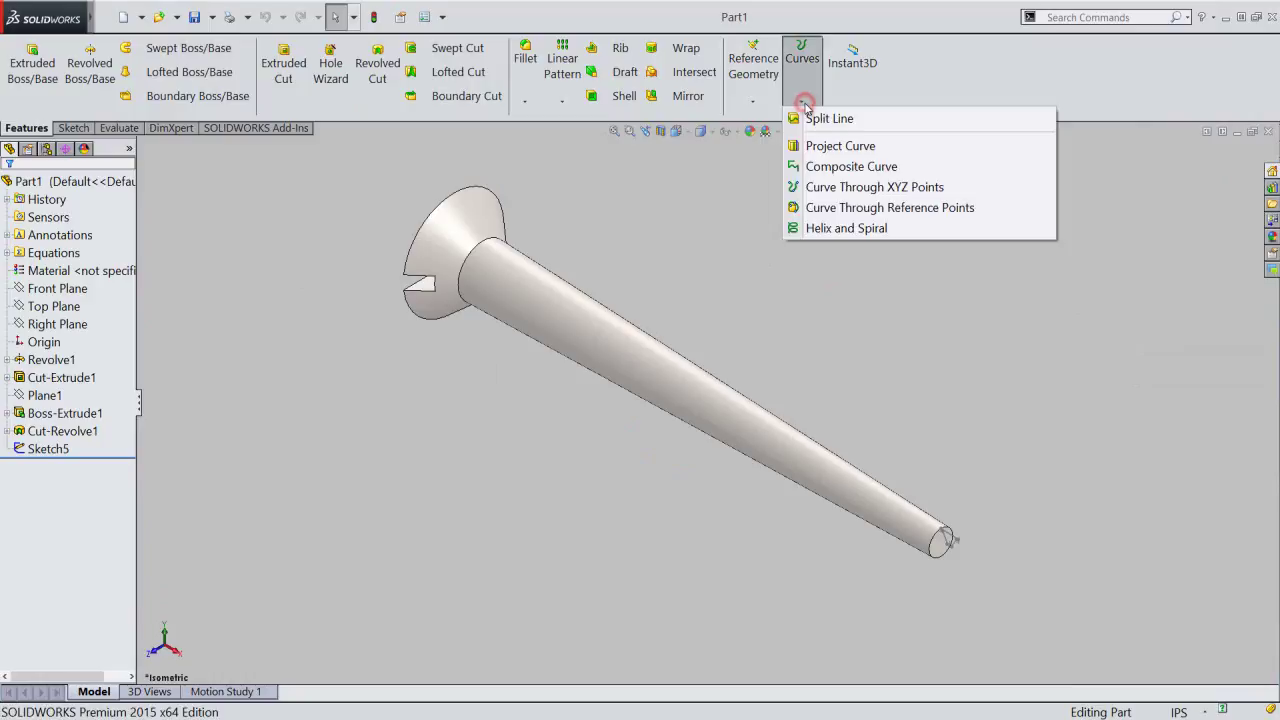
{"action": "left_click", "coordinate": [894, 230]}
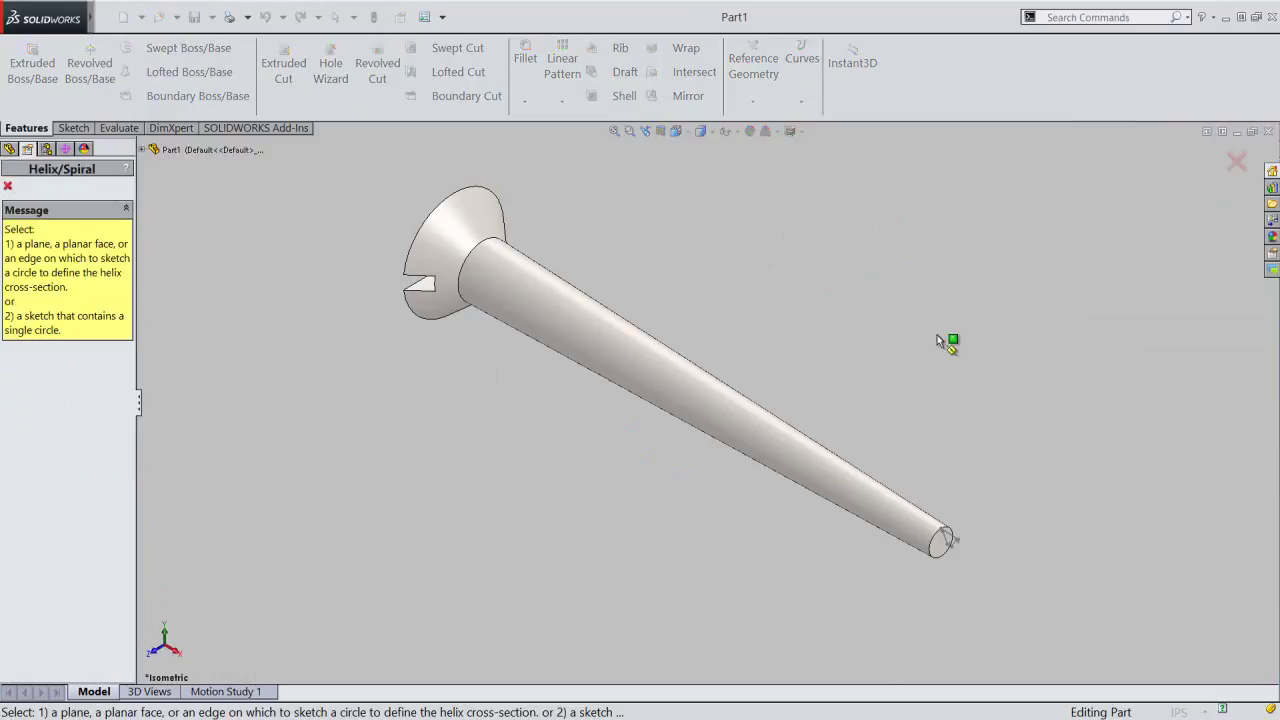
- Sketch on the tip's end face and convert its circular edge into Sketch6
{"action": "scroll", "coordinate": [1008, 543], "scroll_direction": "down", "scroll_amount": 2}
{"action": "scroll", "coordinate": [963, 556], "scroll_direction": "down", "scroll_amount": 3}
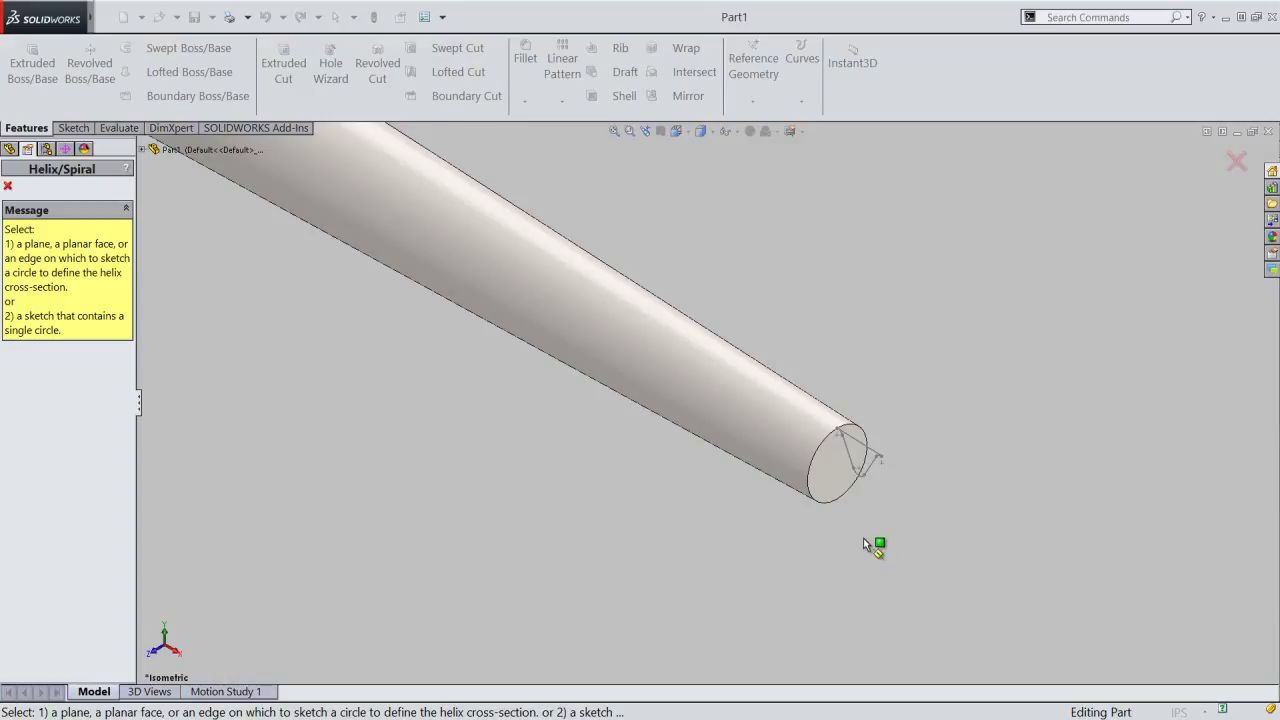
{"action": "scroll", "coordinate": [850, 520], "scroll_direction": "down", "scroll_amount": 1}
{"action": "left_click", "coordinate": [819, 461]}
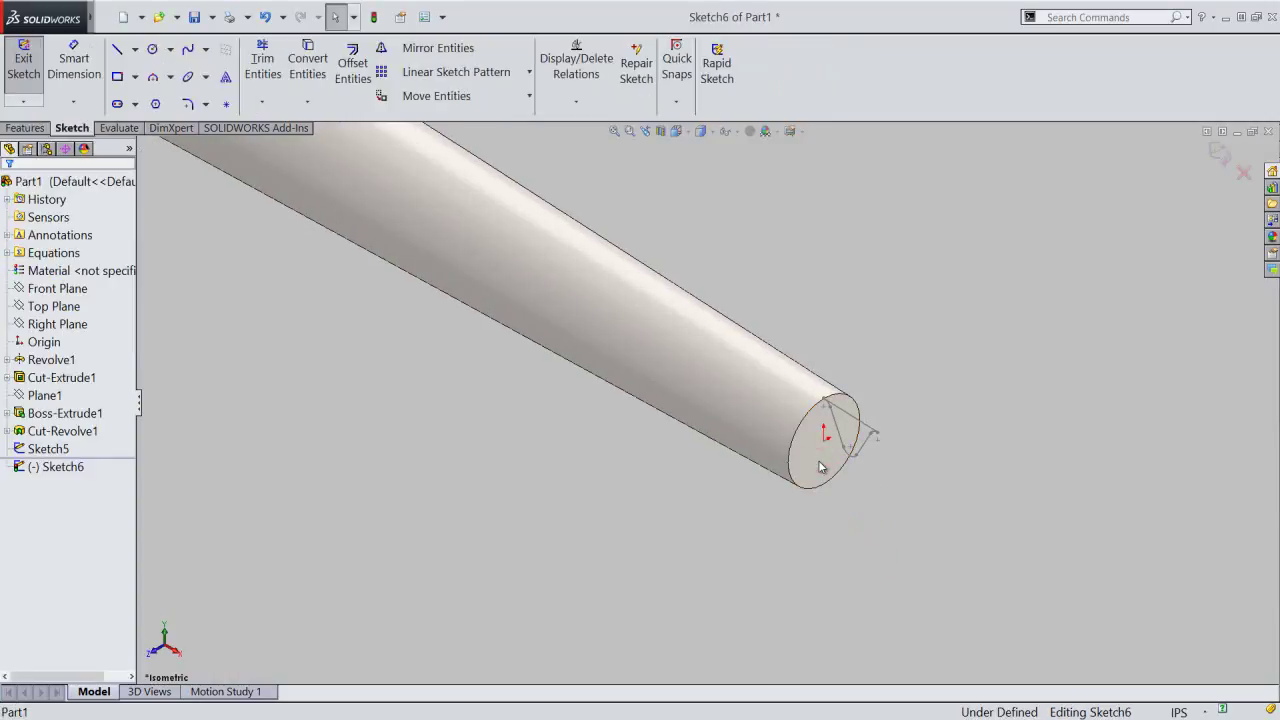
{"action": "left_click", "coordinate": [796, 432]}
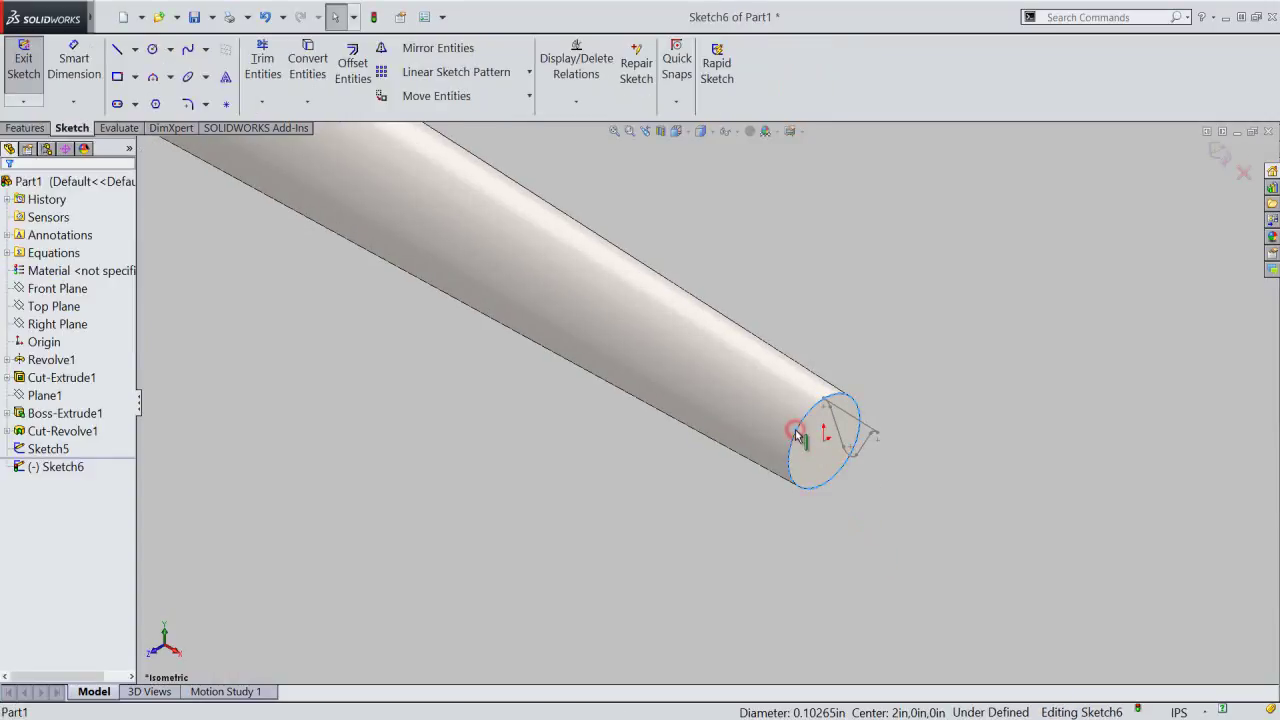
{"action": "left_click", "coordinate": [298, 82]}
{"action": "left_click", "coordinate": [360, 380]}
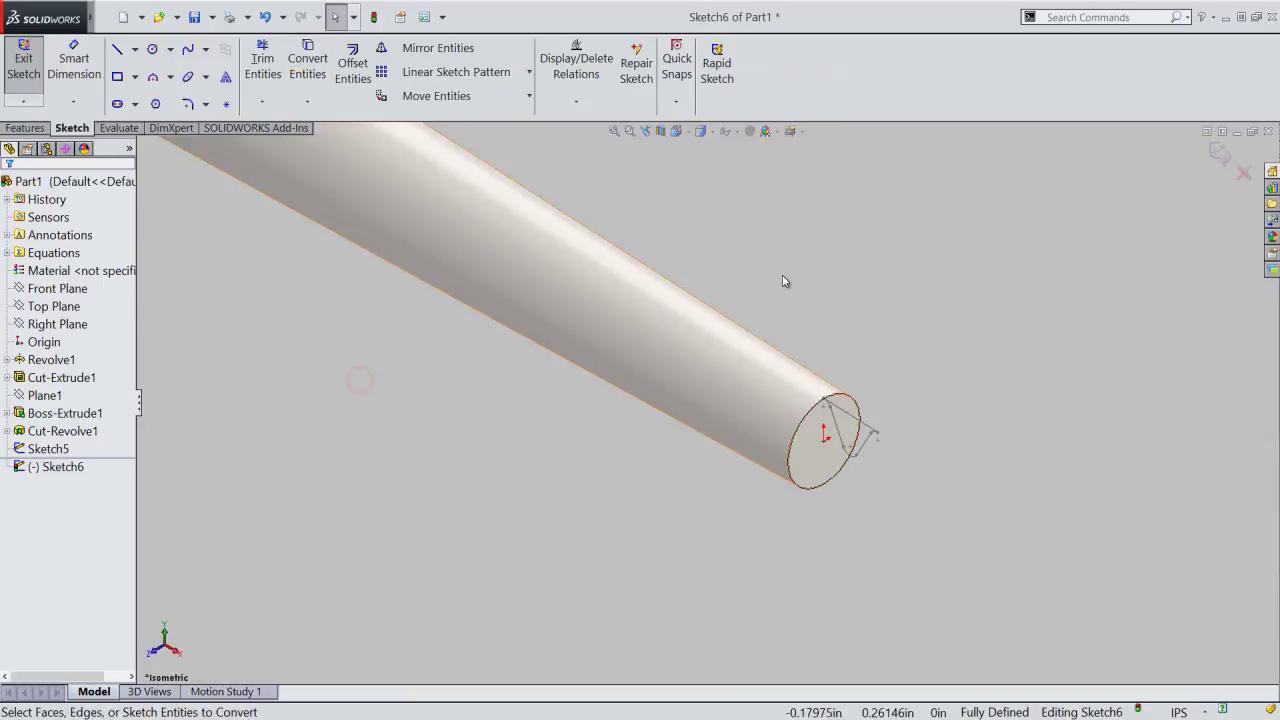
- Define the helix by Height and Pitch: height 1.25 in, pitch 1/13+.001 (0.07792308 in)
{"action": "left_click", "coordinate": [1219, 152]}
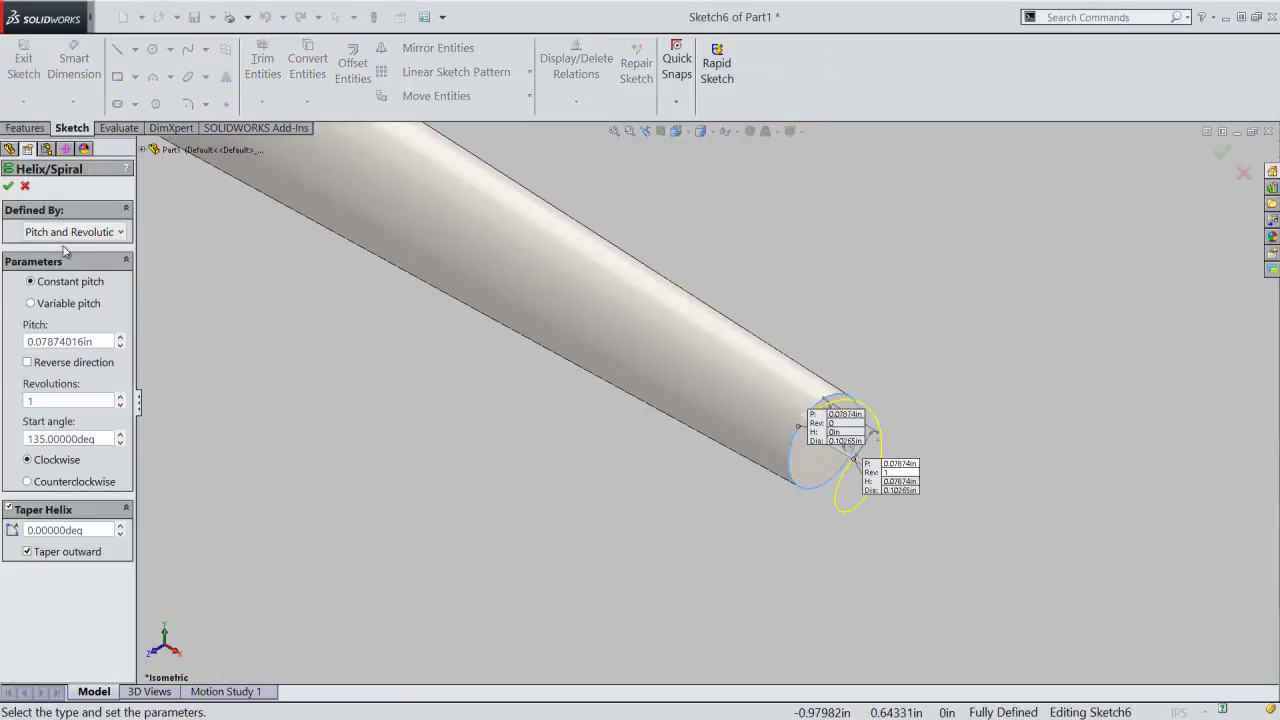
{"action": "left_click", "coordinate": [66, 234]}
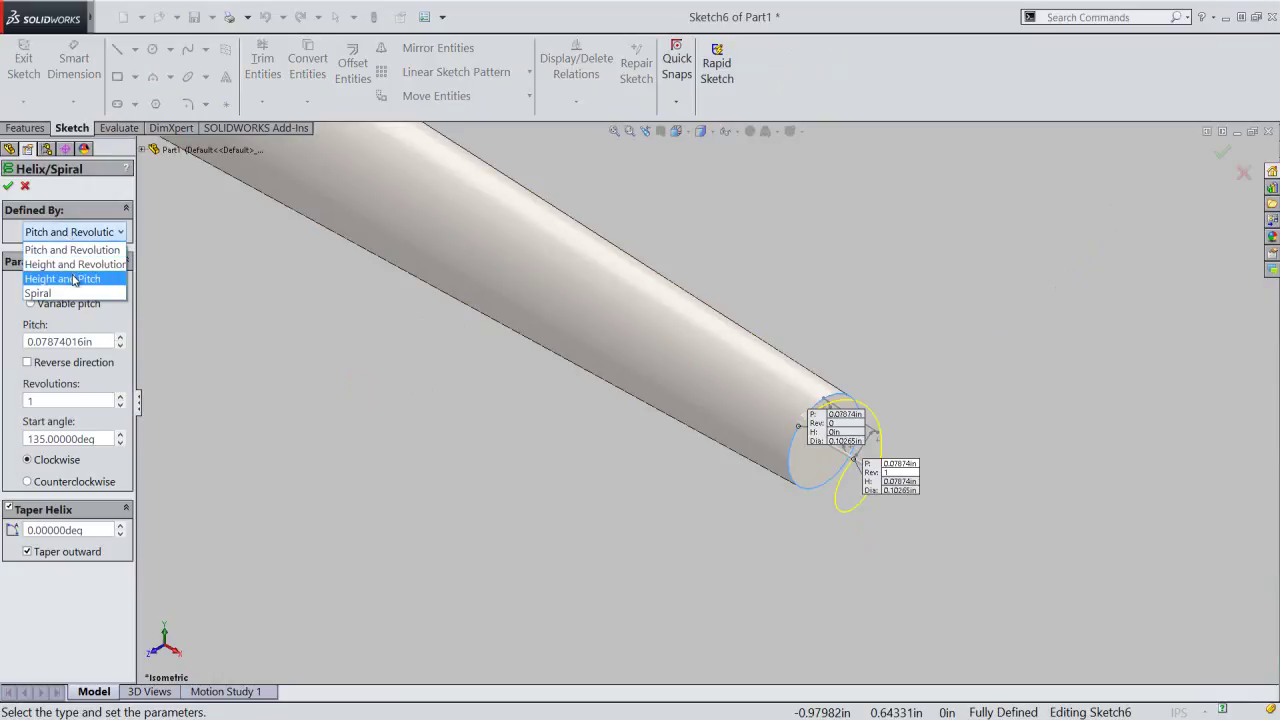
{"action": "left_click", "coordinate": [74, 280]}
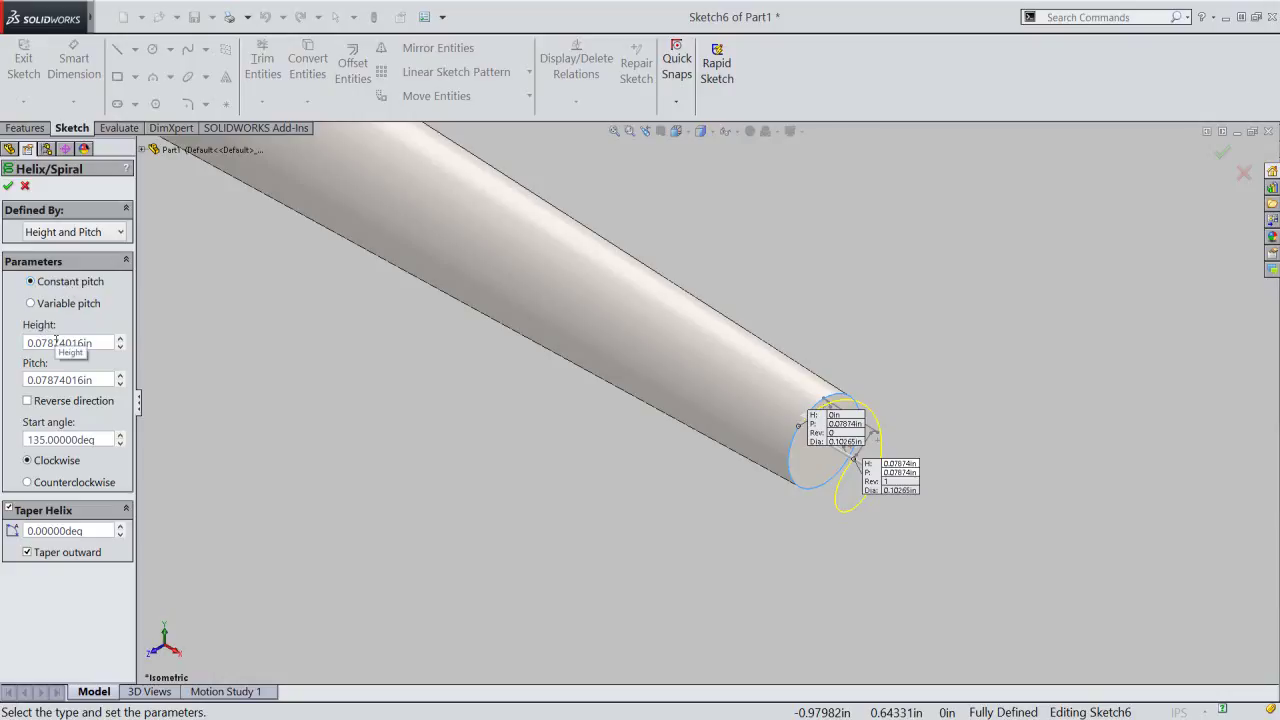
{"action": "left_click_drag", "start_coordinate": [100, 343], "coordinate": [33, 345]}
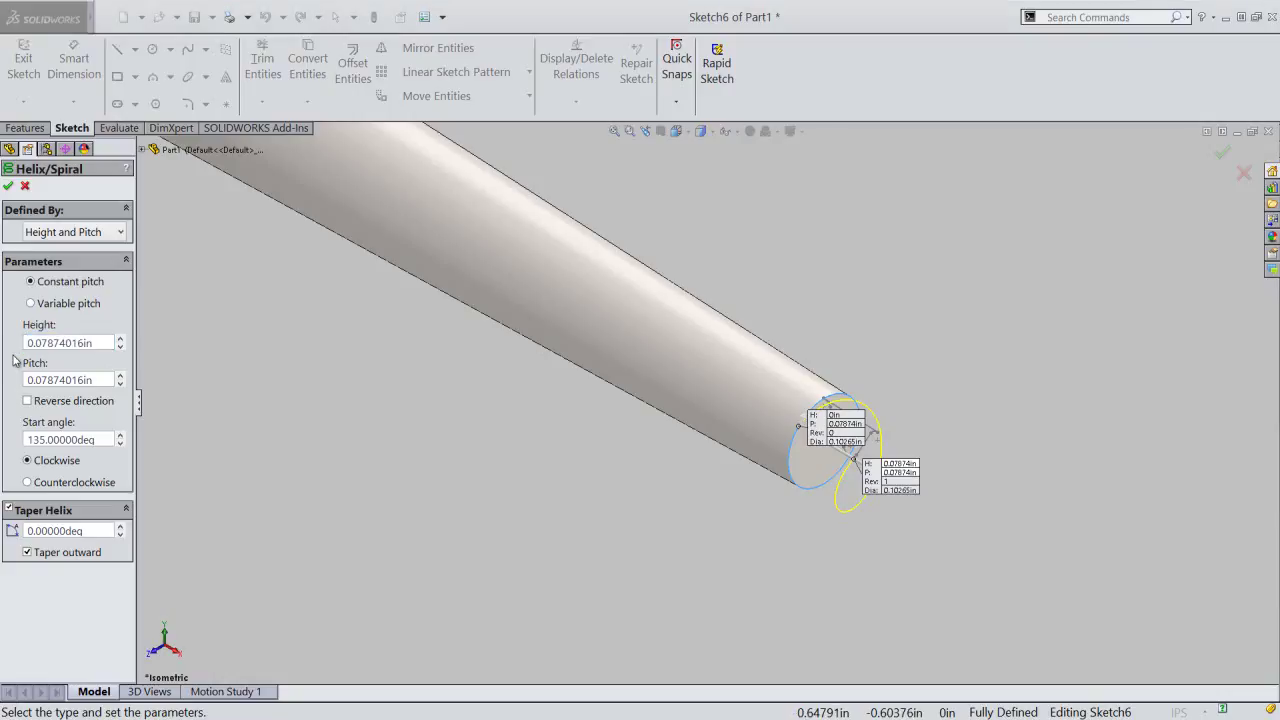
{"action": "left_click", "coordinate": [97, 342]}
{"action": "left_click_drag", "start_coordinate": [99, 342], "coordinate": [28, 343]}
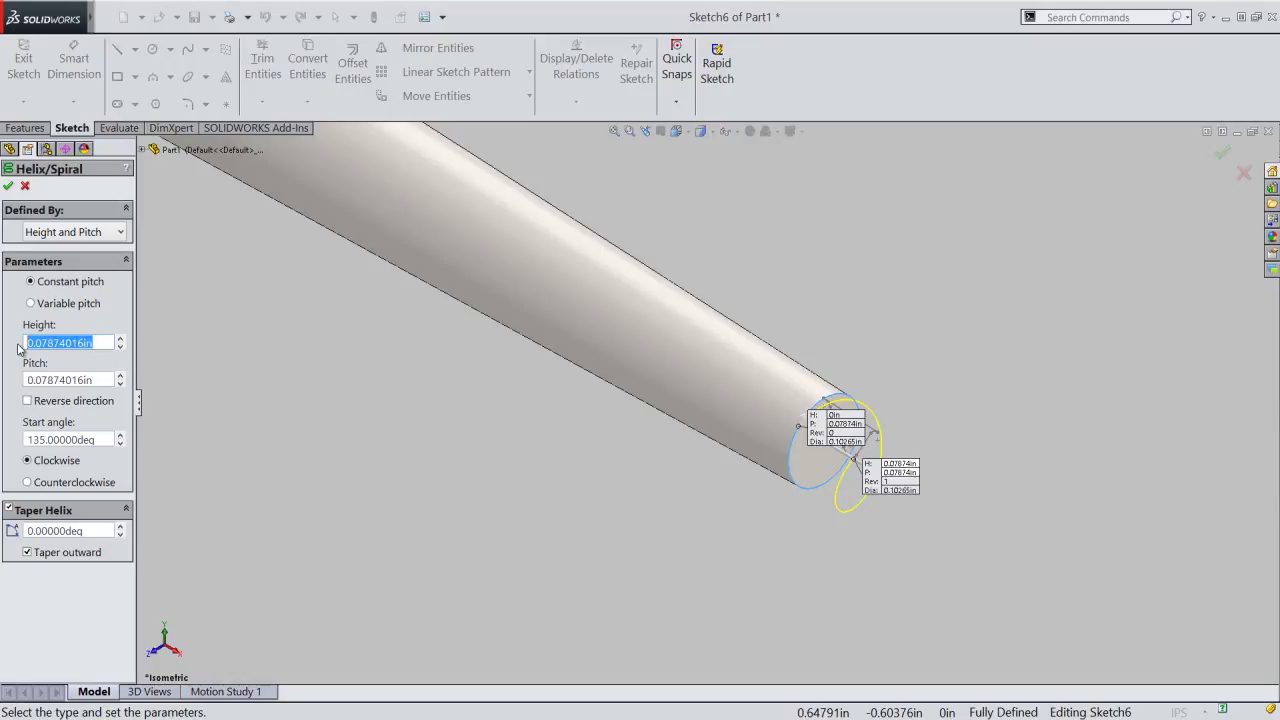
{"action": "type", "text": "1.25"}
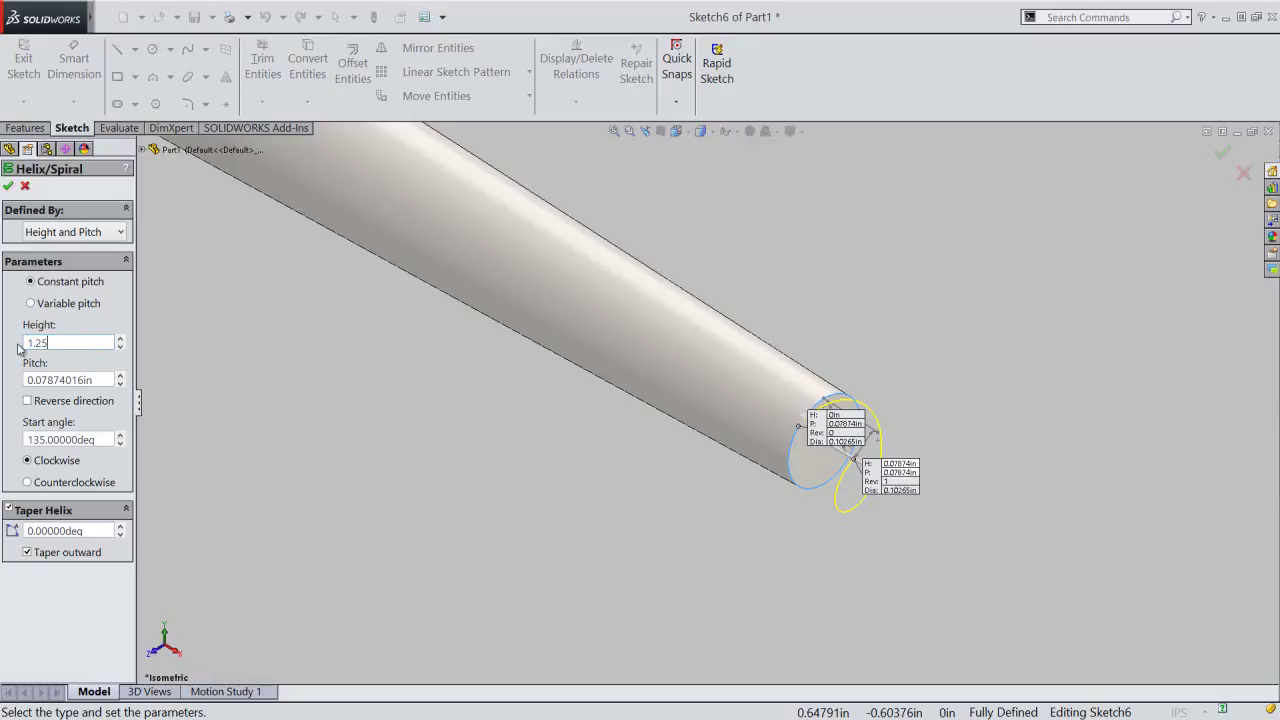
{"action": "left_click", "coordinate": [17, 343]}
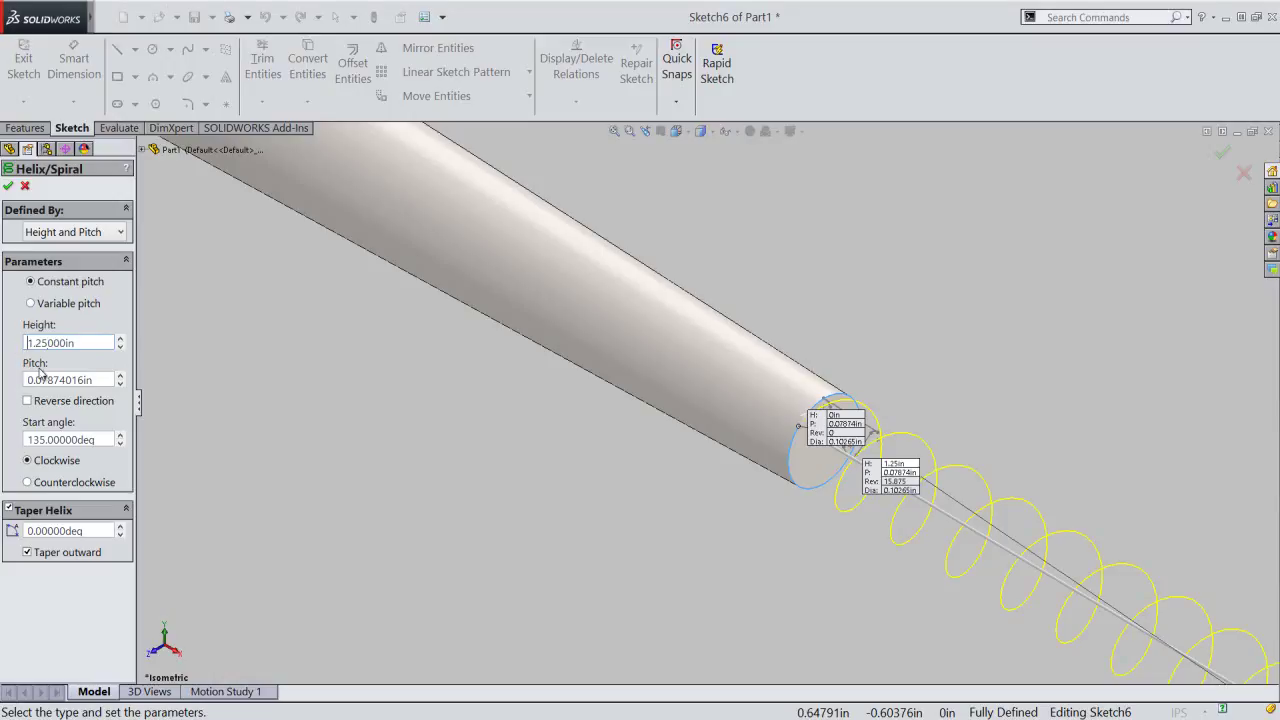
{"action": "left_click_drag", "start_coordinate": [91, 381], "coordinate": [16, 384]}
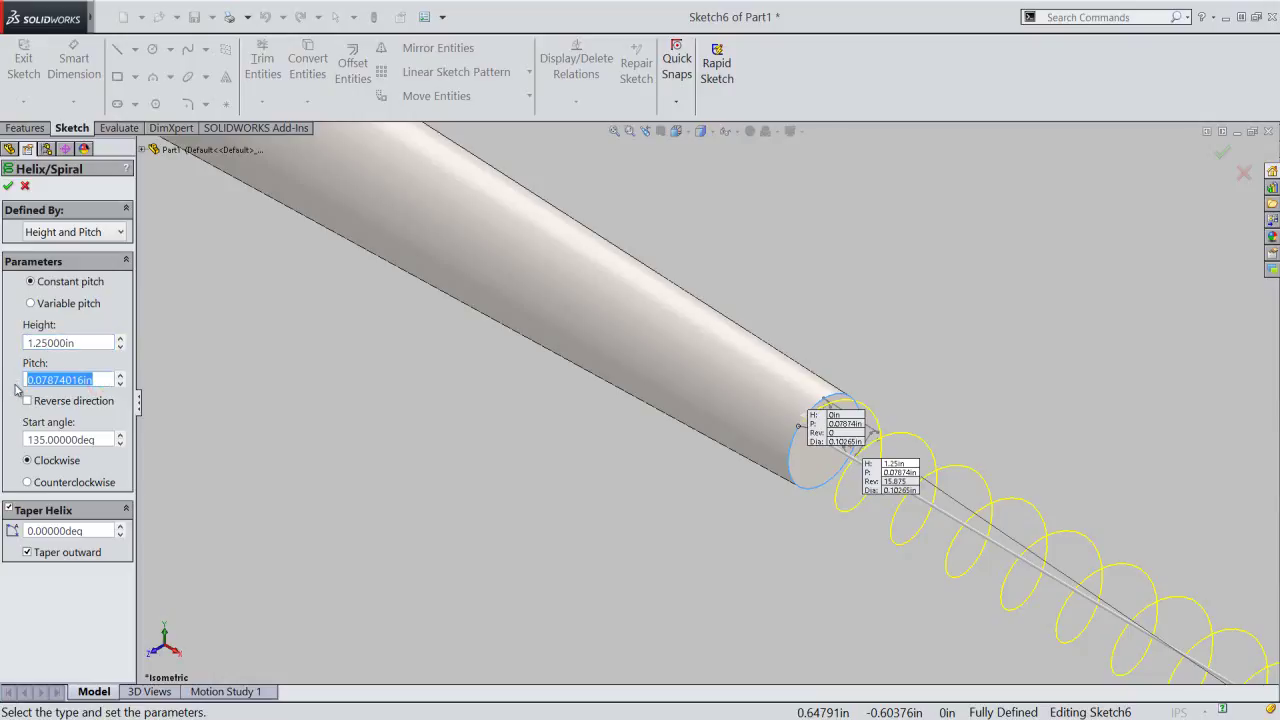
{"action": "type", "text": "1/13+.001"}
{"action": "left_click", "coordinate": [15, 385]}
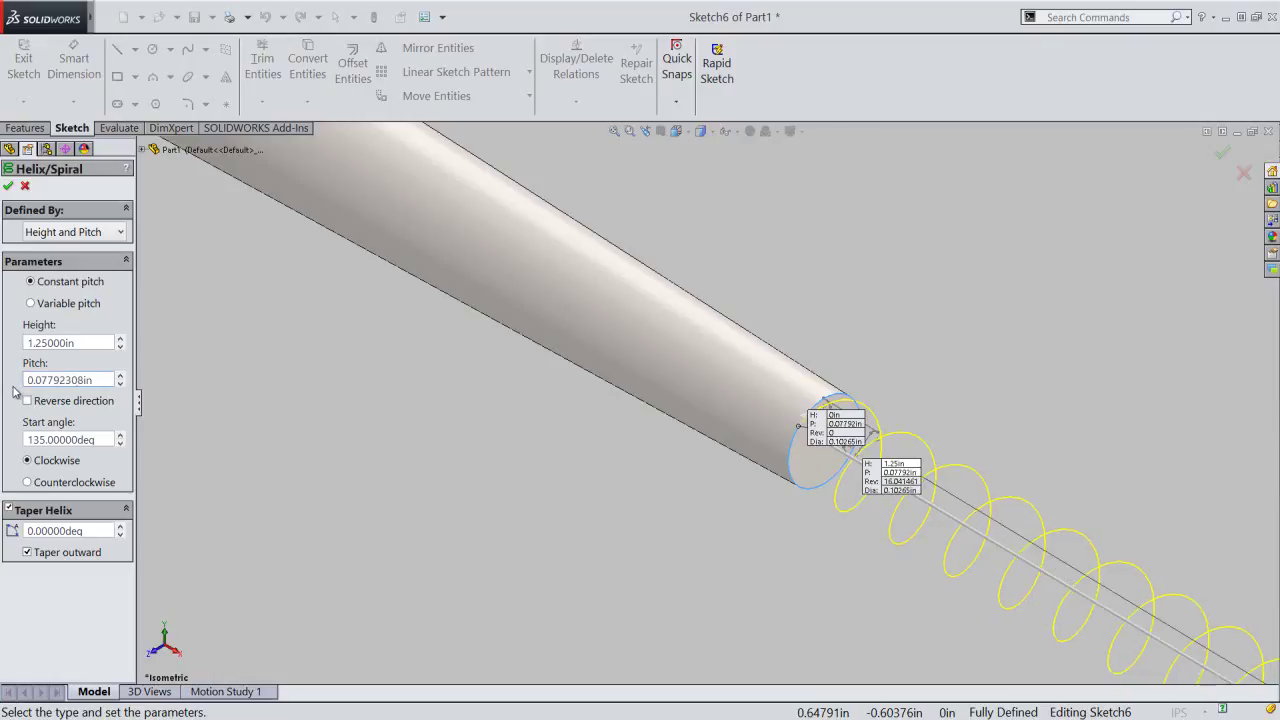
- Reverse the helix to run back along the shank and set its start angle to 90°
{"action": "left_click", "coordinate": [28, 401]}
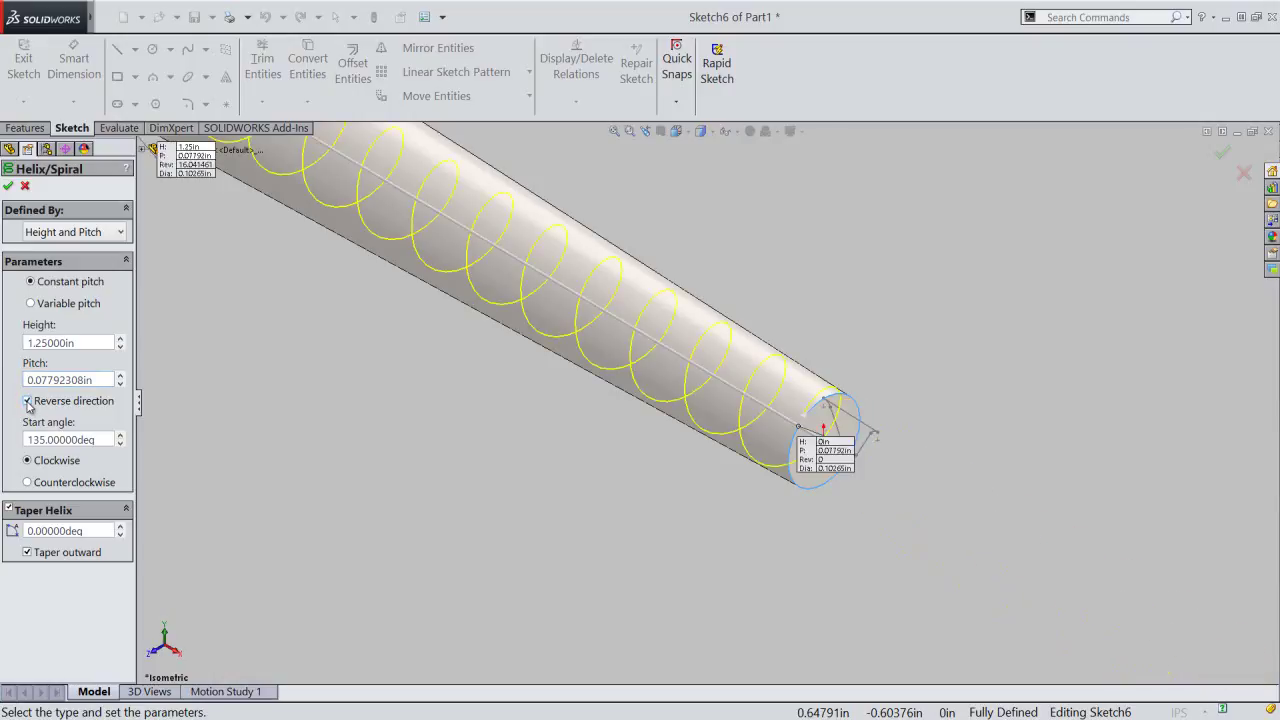
{"action": "left_click", "coordinate": [614, 132]}
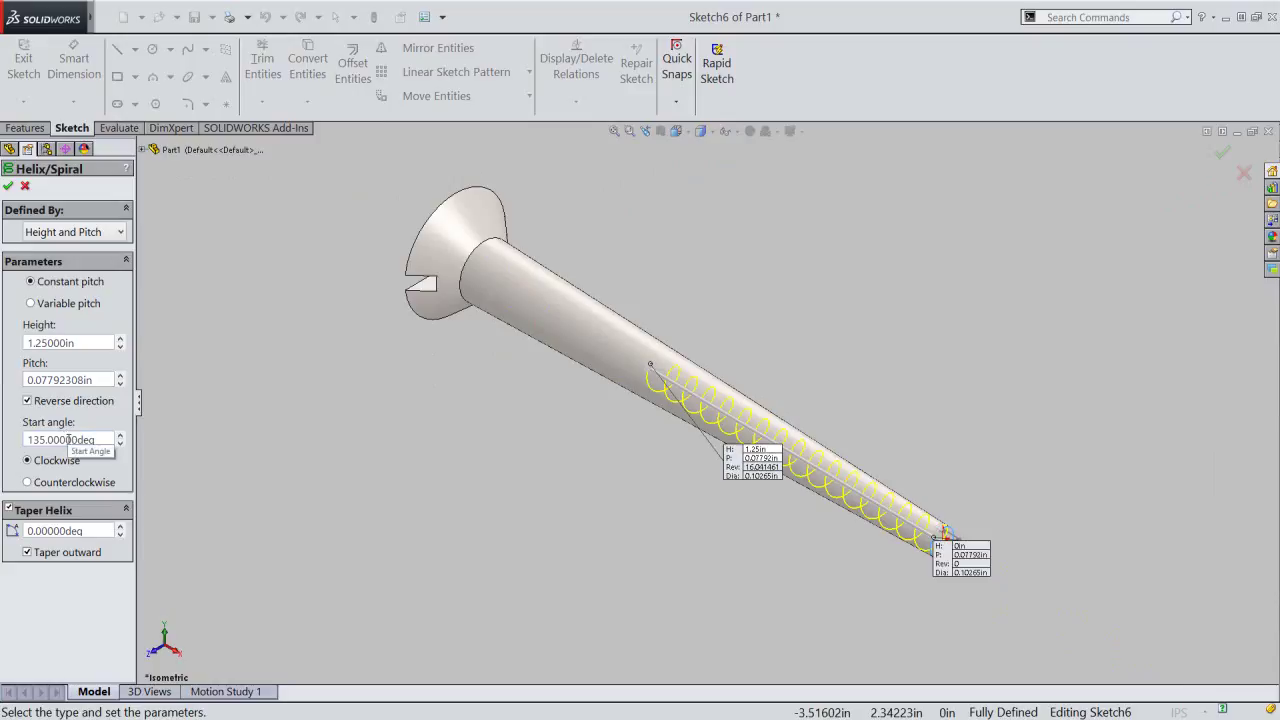
{"action": "left_click_drag", "start_coordinate": [48, 440], "coordinate": [26, 450]}
{"action": "type", "text": "90"}
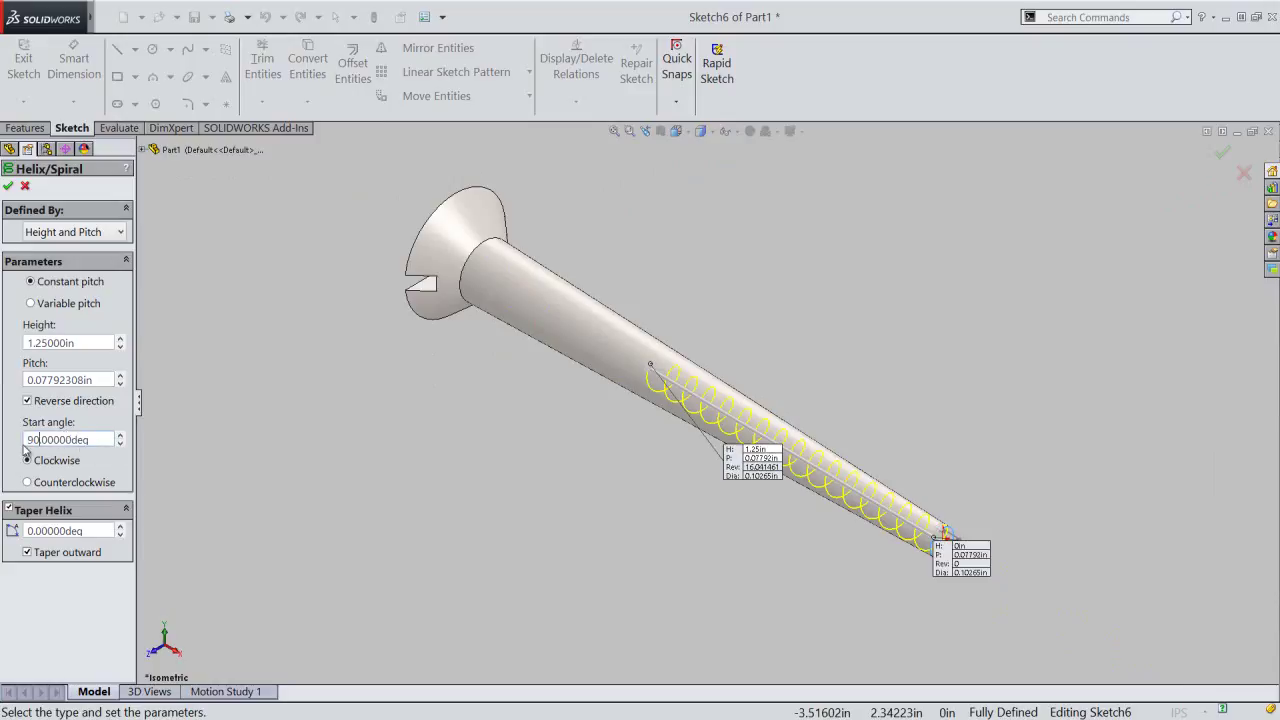
{"action": "left_click", "coordinate": [24, 445]}
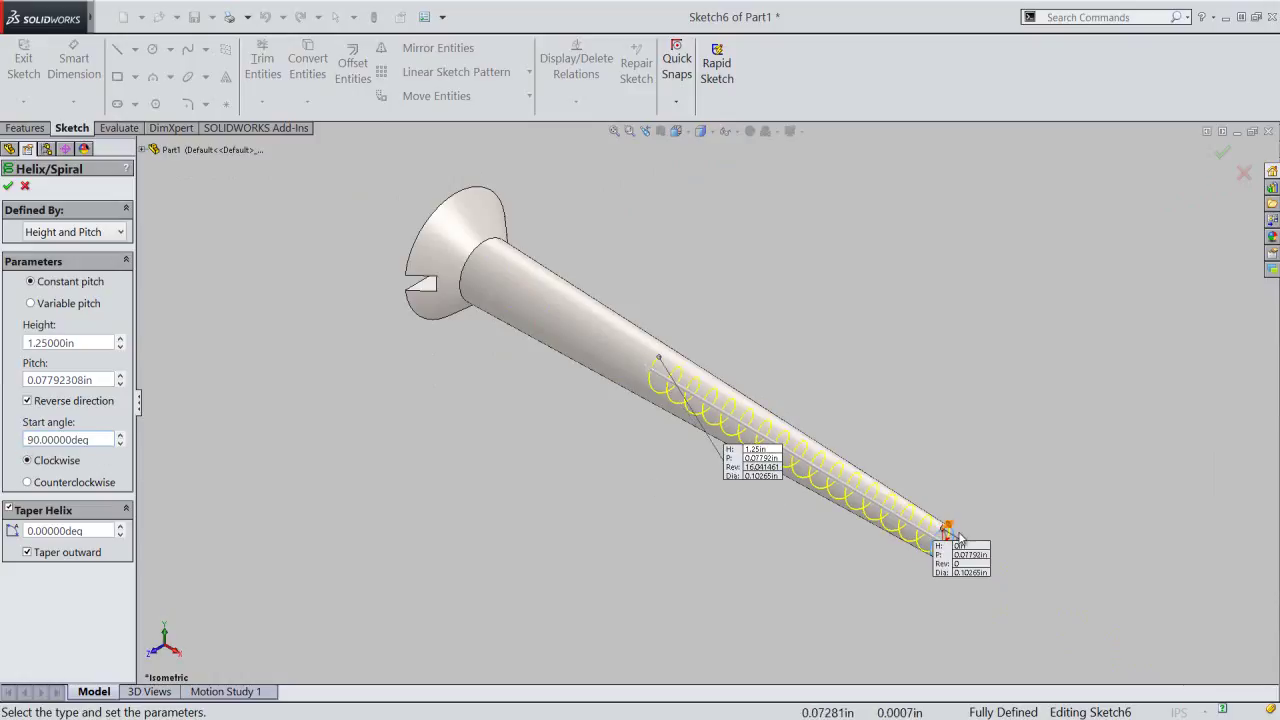
- Taper the helix 1° and complete it as Helix/Spiral1, fitting the screw in view
{"action": "scroll", "coordinate": [935, 534], "scroll_direction": "down", "scroll_amount": 5}
{"action": "scroll", "coordinate": [879, 516], "scroll_direction": "down", "scroll_amount": 3}
{"action": "scroll", "coordinate": [880, 490], "scroll_direction": "down", "scroll_amount": 2}
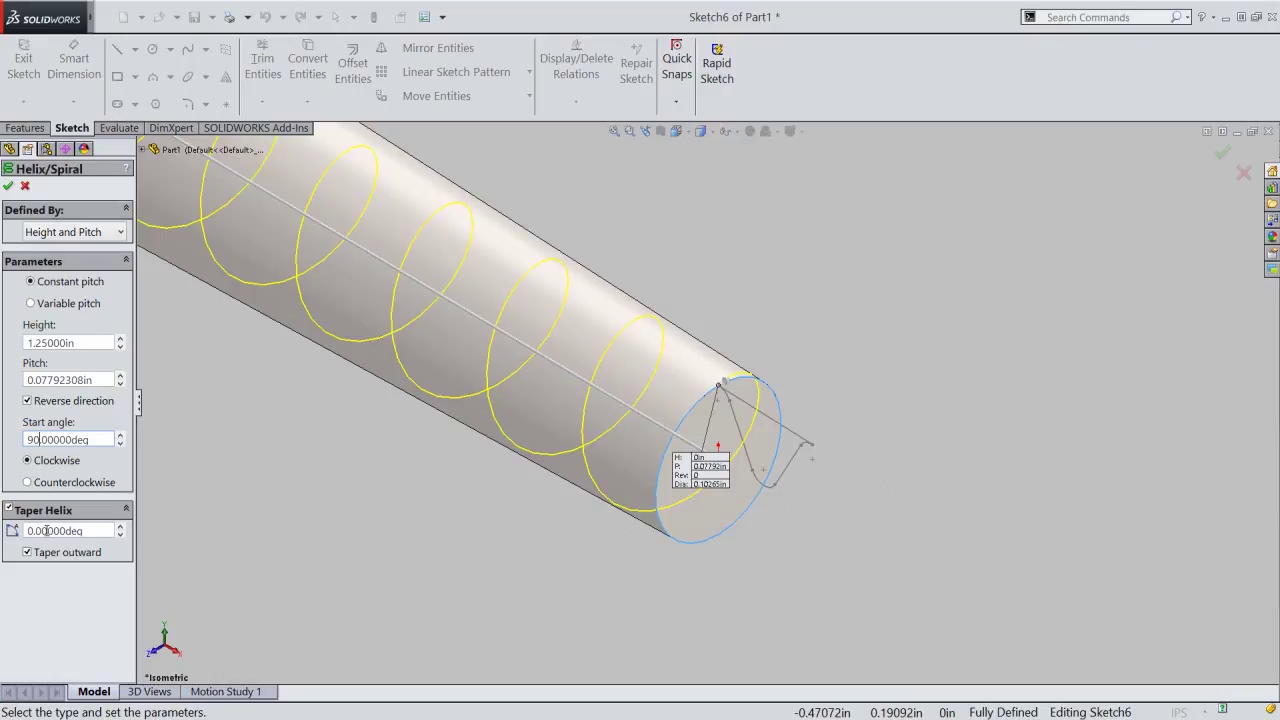
{"action": "left_click_drag", "start_coordinate": [45, 531], "coordinate": [30, 533]}
{"action": "type", "text": "1.00000"}
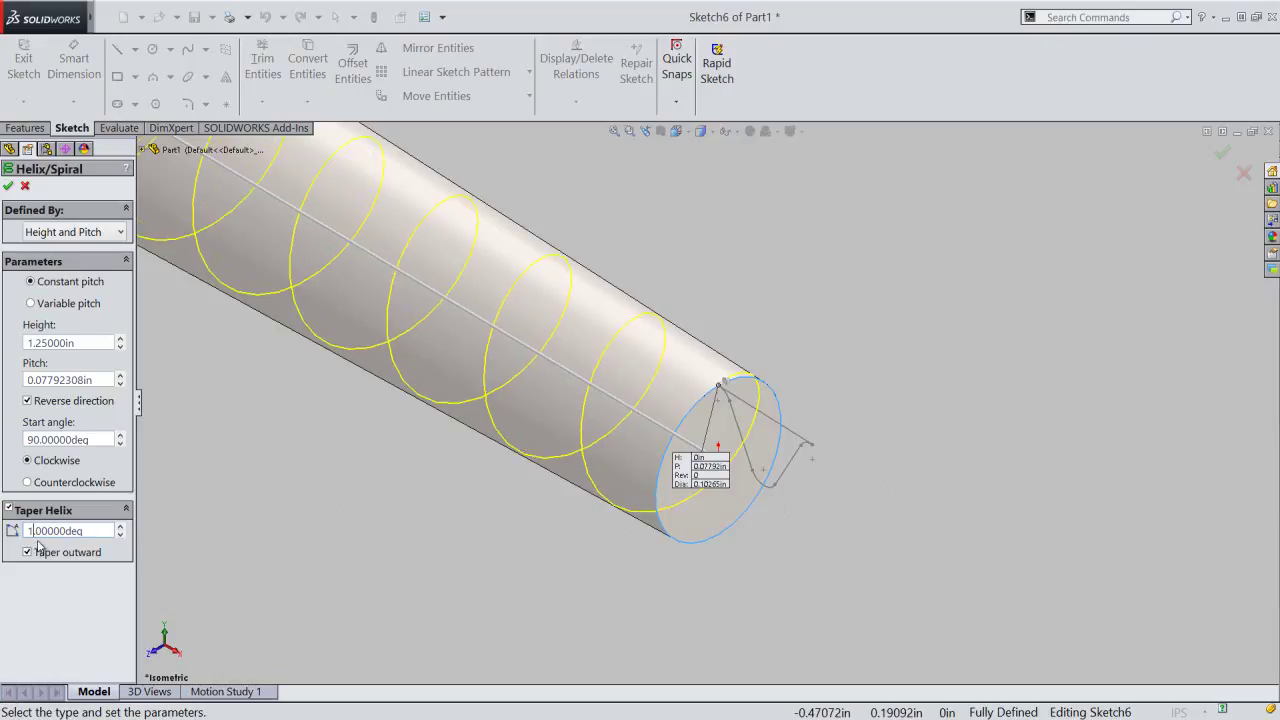
{"action": "left_click", "coordinate": [8, 186]}
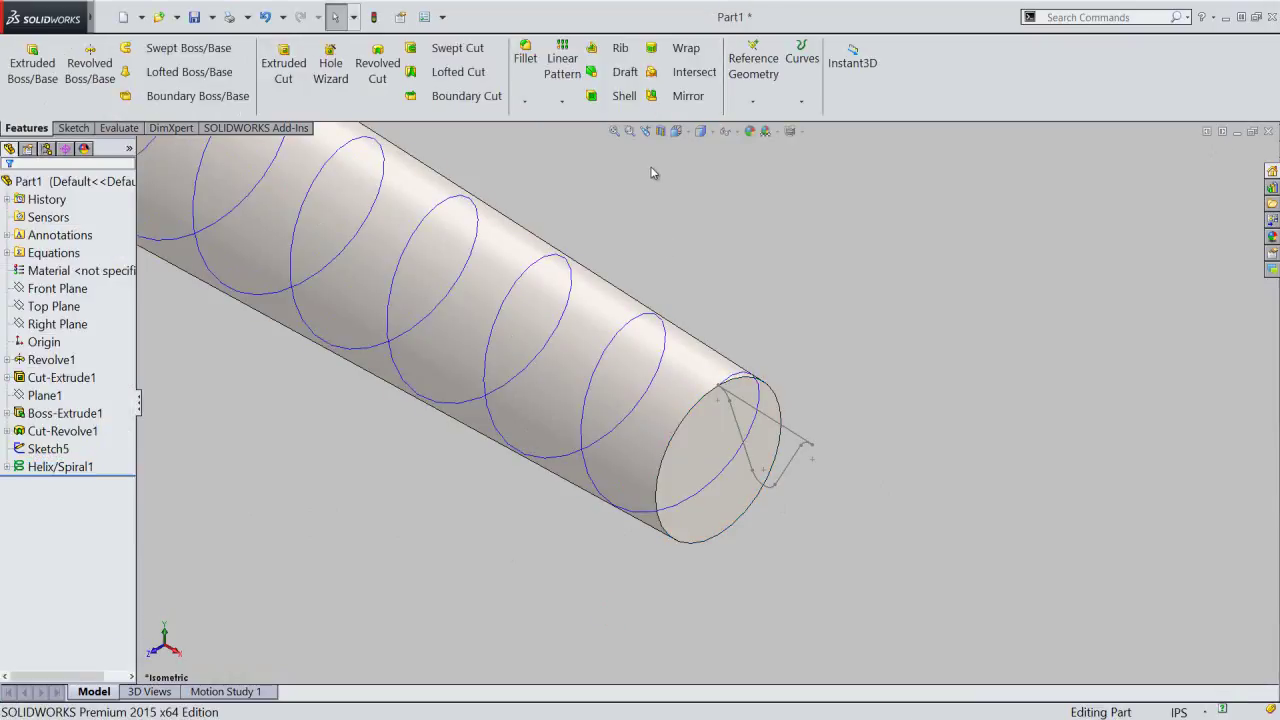
{"action": "left_click", "coordinate": [615, 131]}
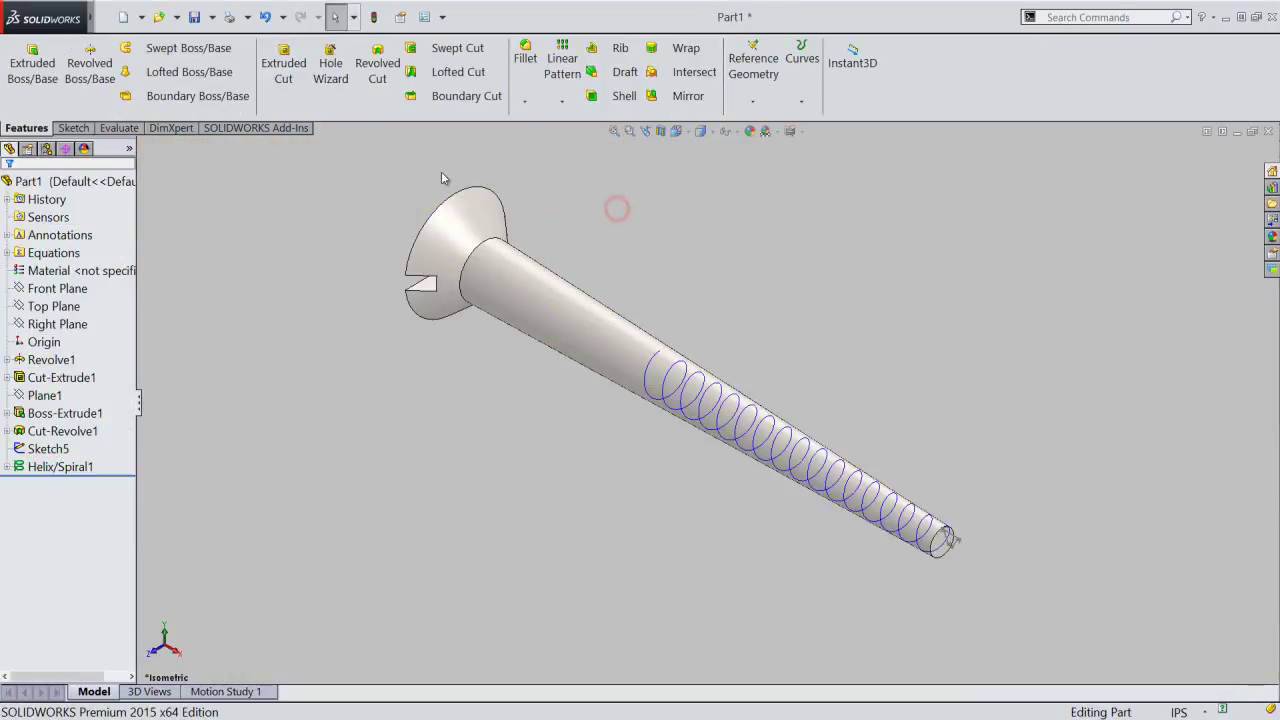
- Save the part and display Helix/Spiral1's dimensions on the model
{"action": "left_click", "coordinate": [195, 17]}
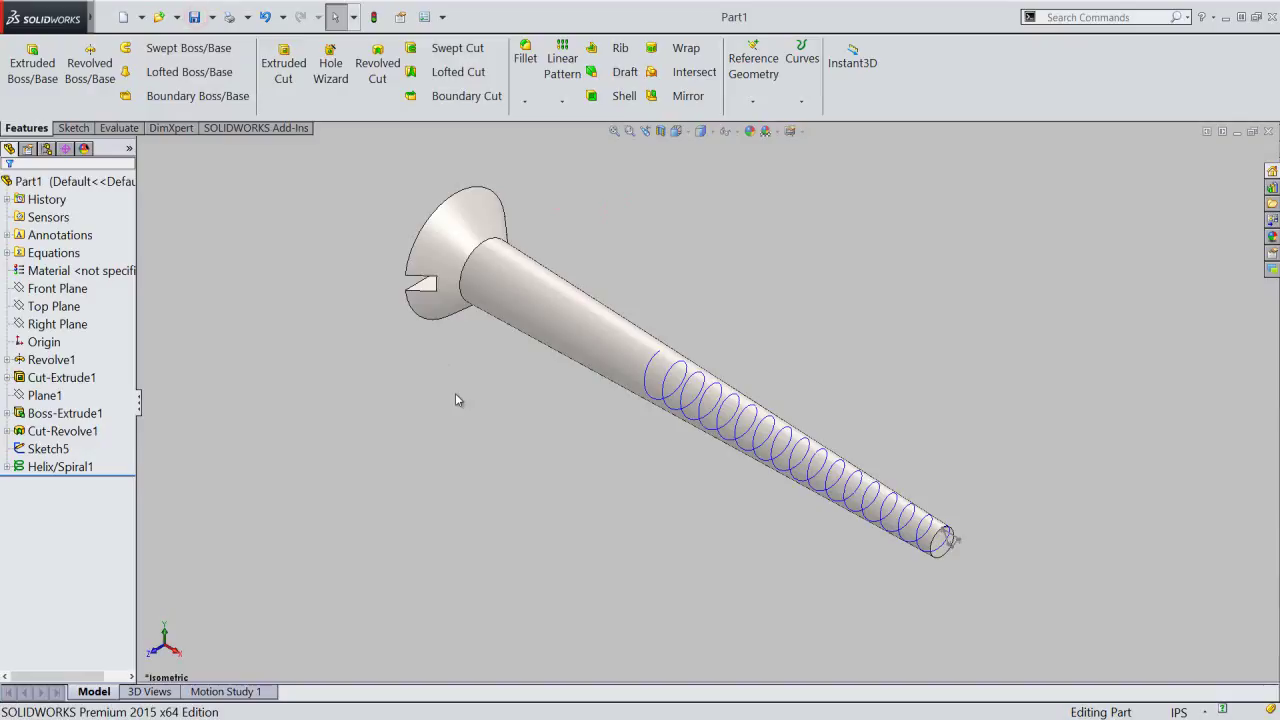
{"action": "left_click", "coordinate": [482, 374]}
{"action": "left_click", "coordinate": [34, 468]}
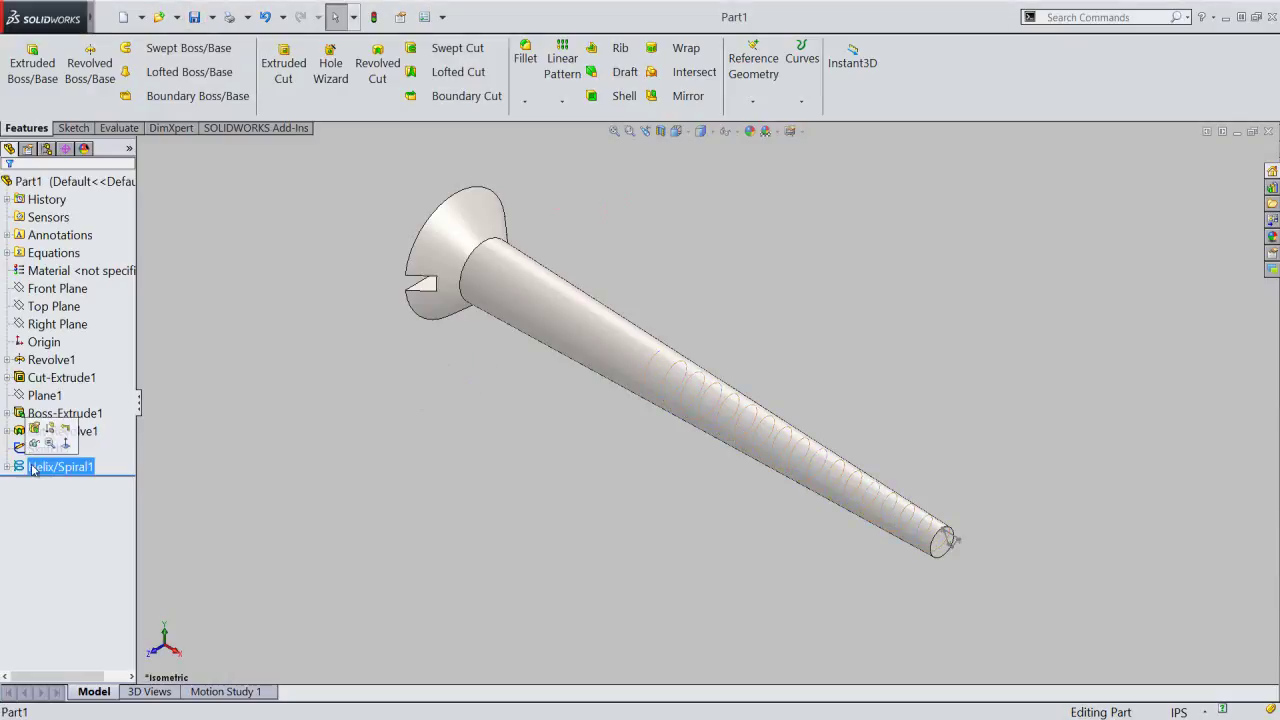
{"action": "double_click", "coordinate": [19, 468]}
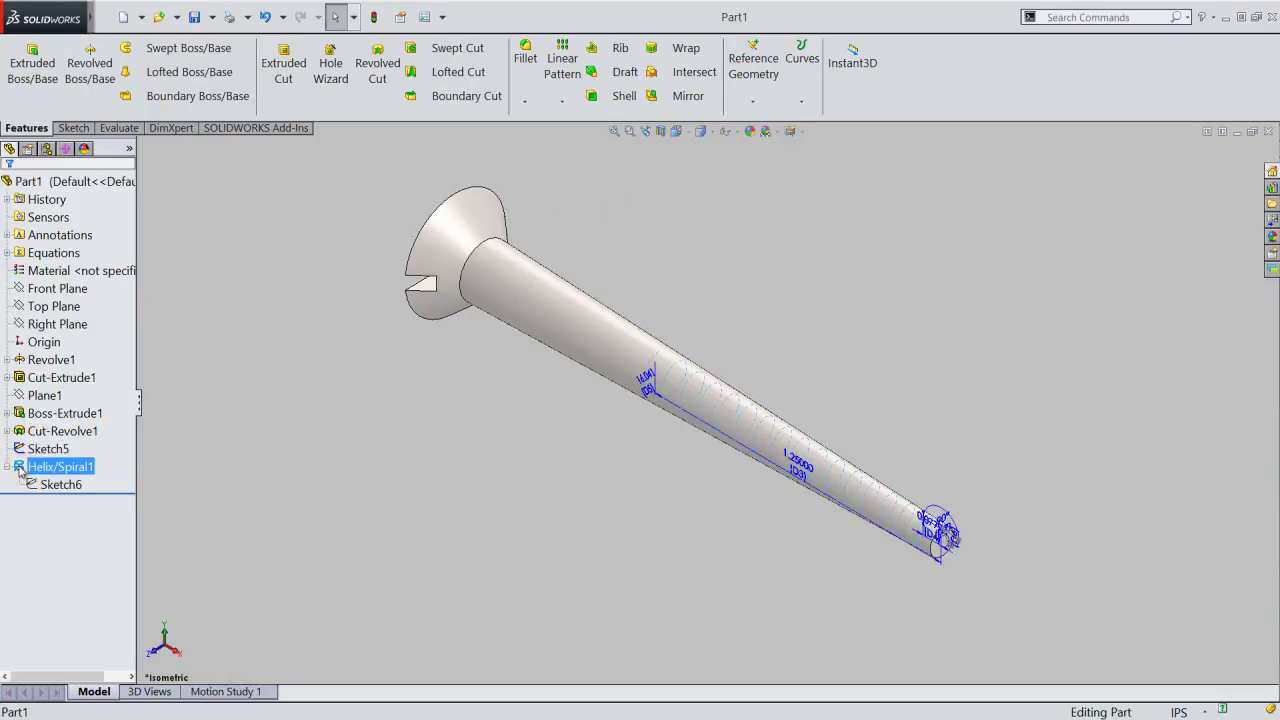
{"action": "scroll", "coordinate": [930, 530], "scroll_direction": "down", "scroll_amount": 2}
{"action": "scroll", "coordinate": [910, 515], "scroll_direction": "down", "scroll_amount": 2}
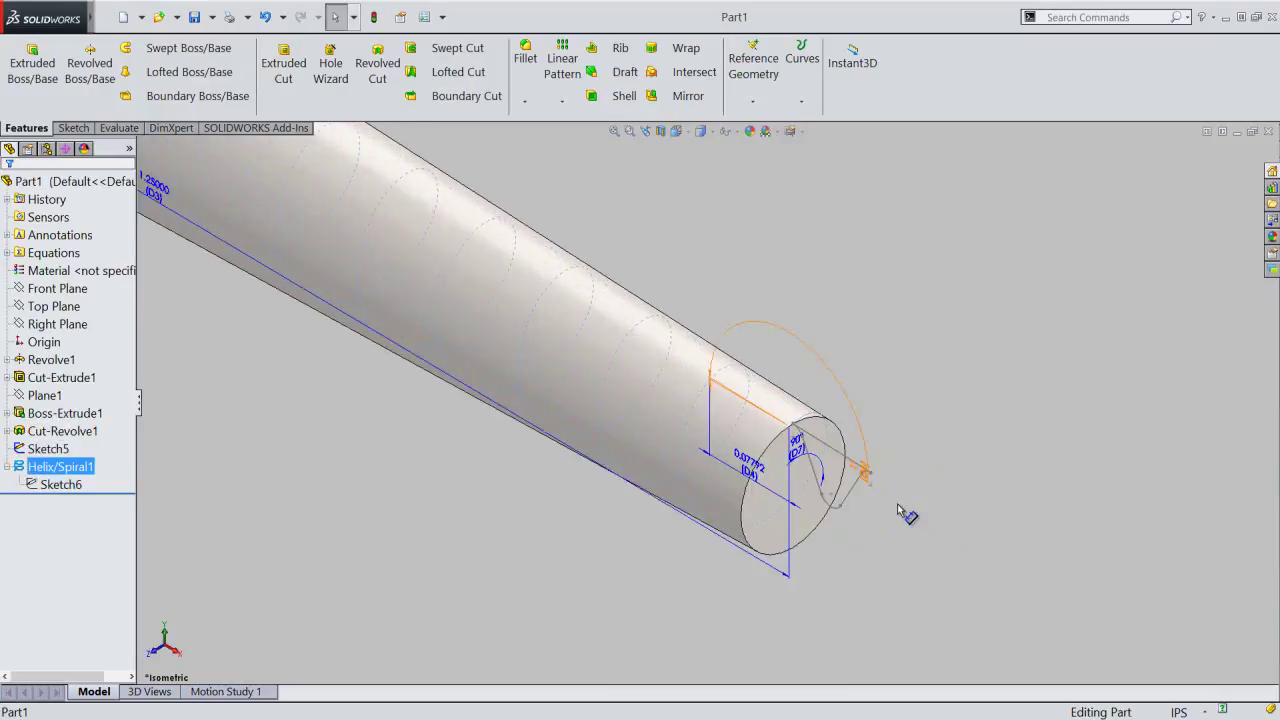
{"action": "scroll", "coordinate": [880, 500], "scroll_direction": "down", "scroll_amount": 2}
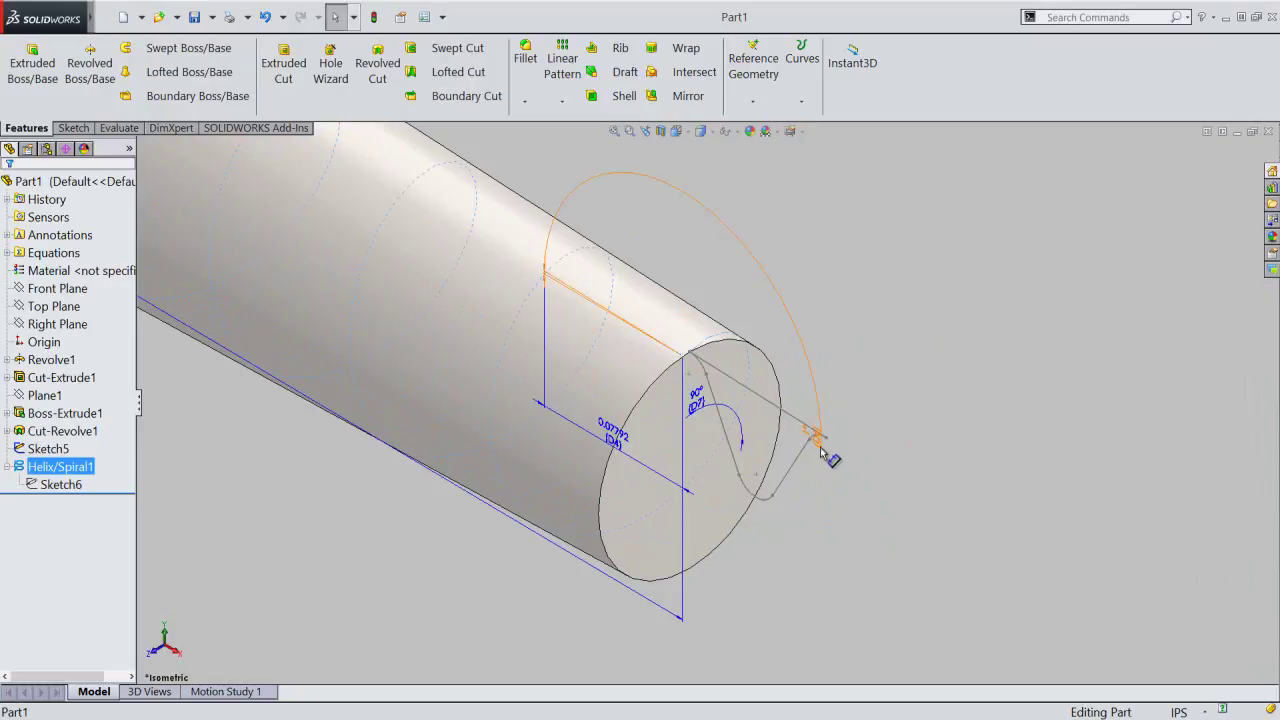
{"action": "left_click", "coordinate": [781, 315]}
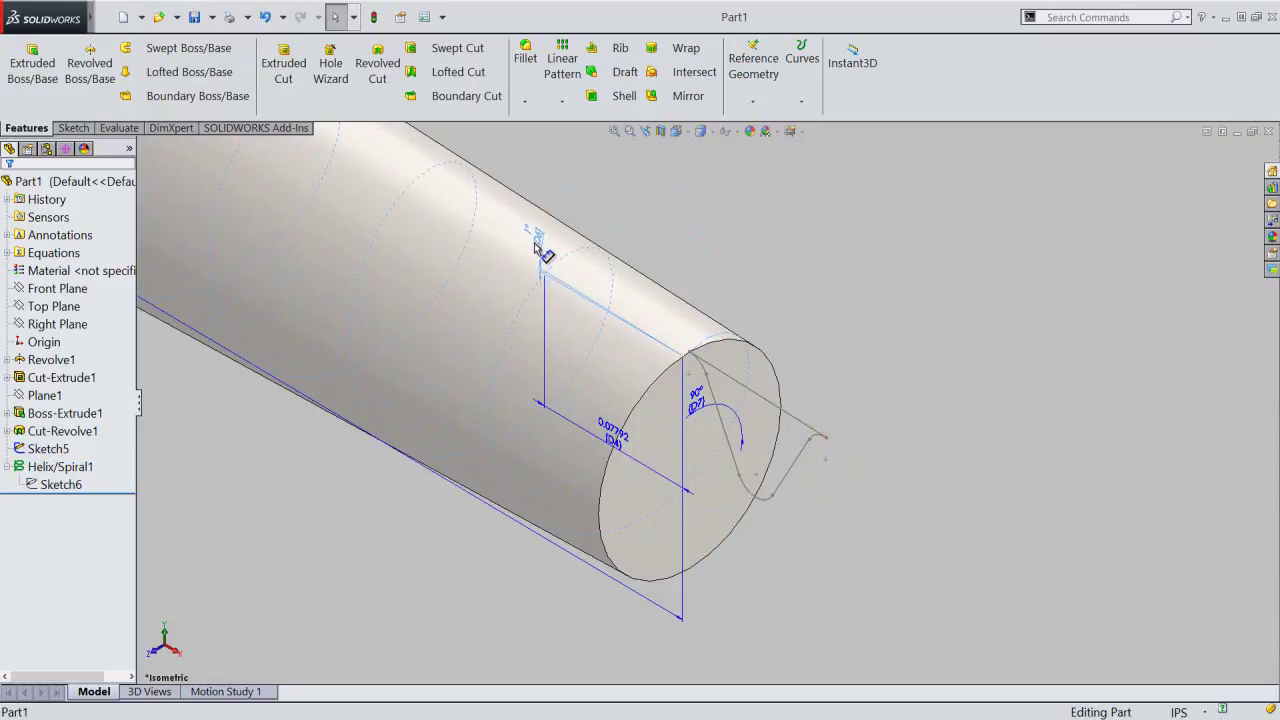
- Select the 1.00° taper dimension D6 and zoom on the screw tip in Front view
{"action": "left_click", "coordinate": [537, 245]}
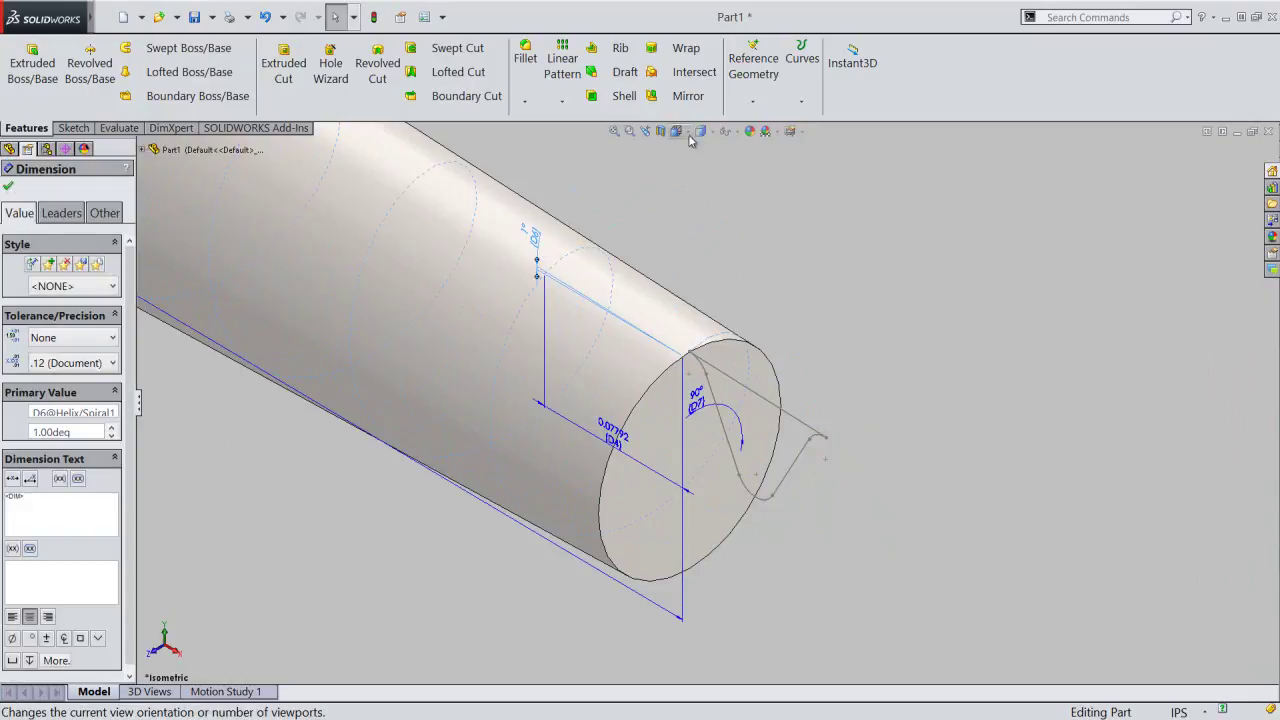
{"action": "left_click", "coordinate": [688, 133]}
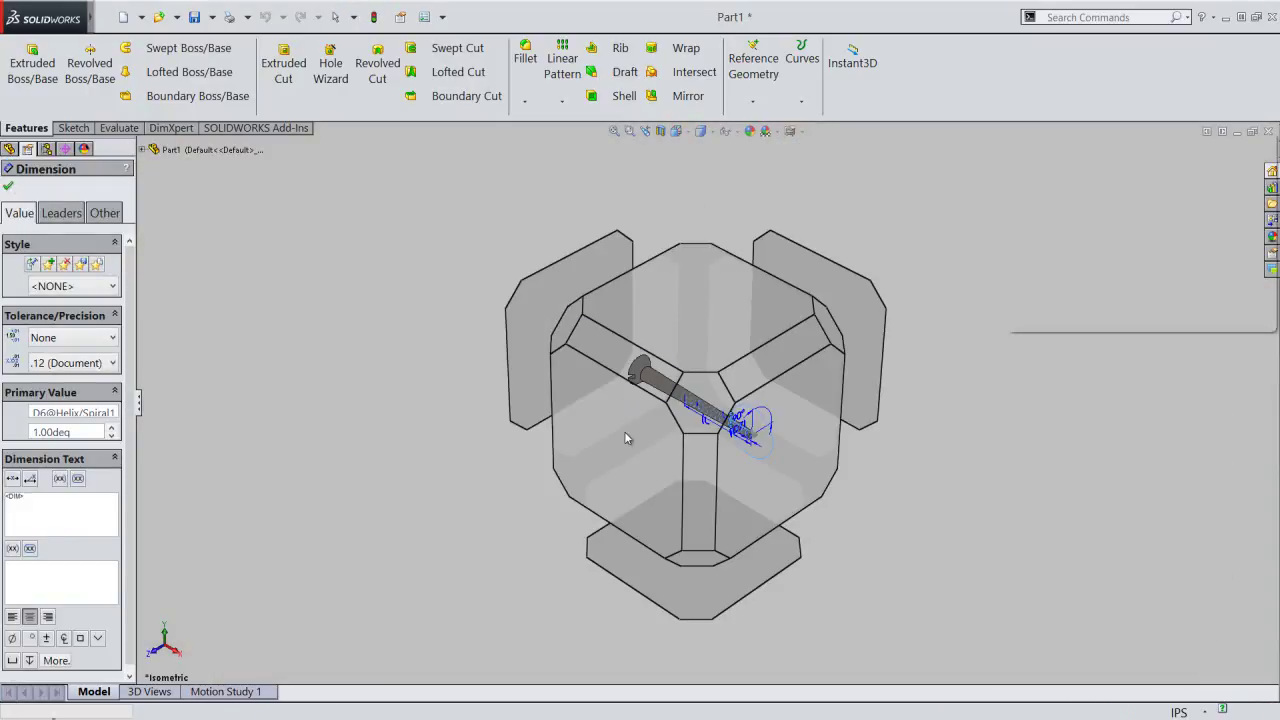
{"action": "key", "text": "space"}
{"action": "left_click", "coordinate": [640, 444]}
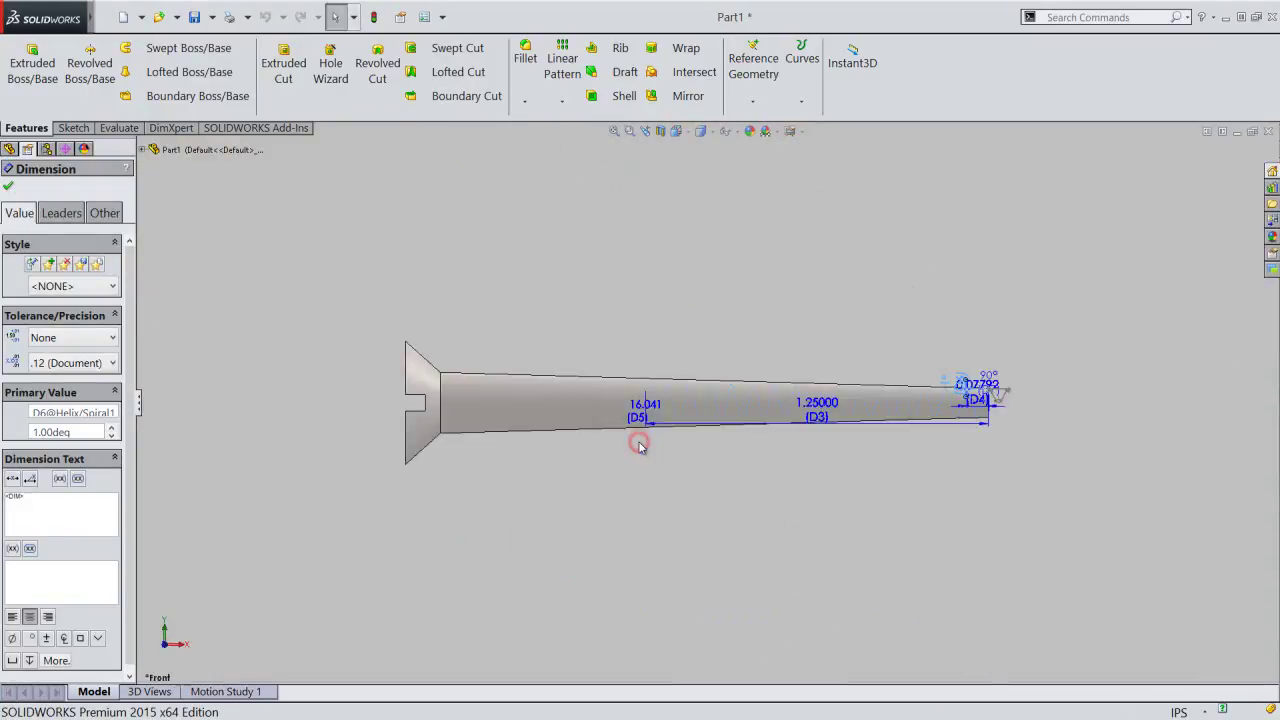
{"action": "scroll", "coordinate": [895, 400], "scroll_direction": "down", "scroll_amount": 5}
{"action": "scroll", "coordinate": [895, 400], "scroll_direction": "down", "scroll_amount": 2}
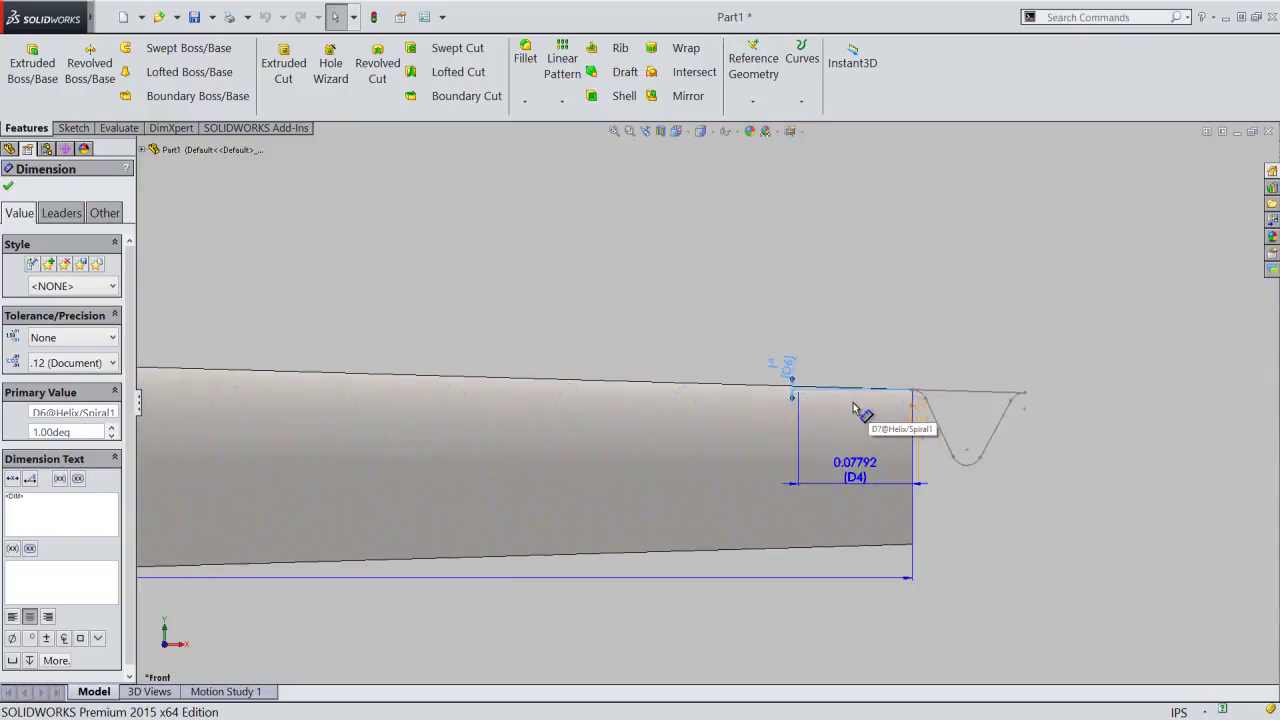
{"action": "scroll", "coordinate": [857, 377], "scroll_direction": "down", "scroll_amount": 3}
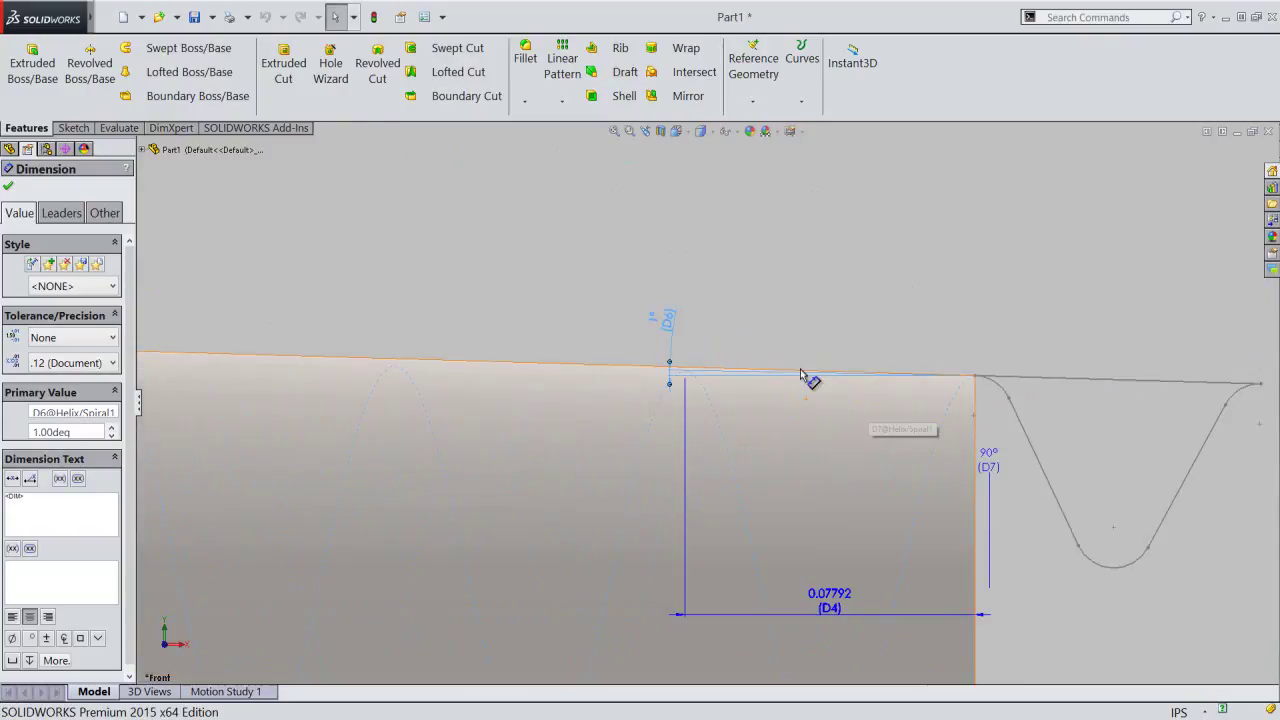
- Set the helix taper angle to the "Taper Helix Angle" global variable (1.62317°)
{"action": "double_click", "coordinate": [670, 322]}
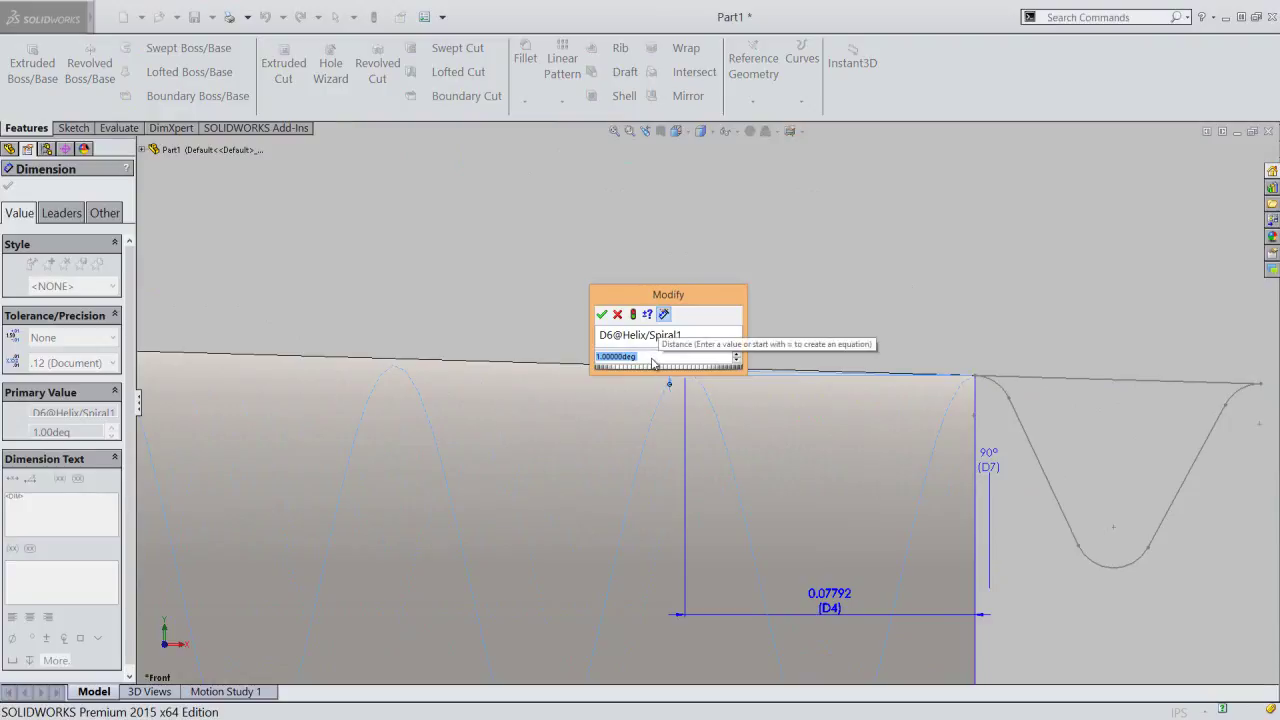
{"action": "type", "text": "="}
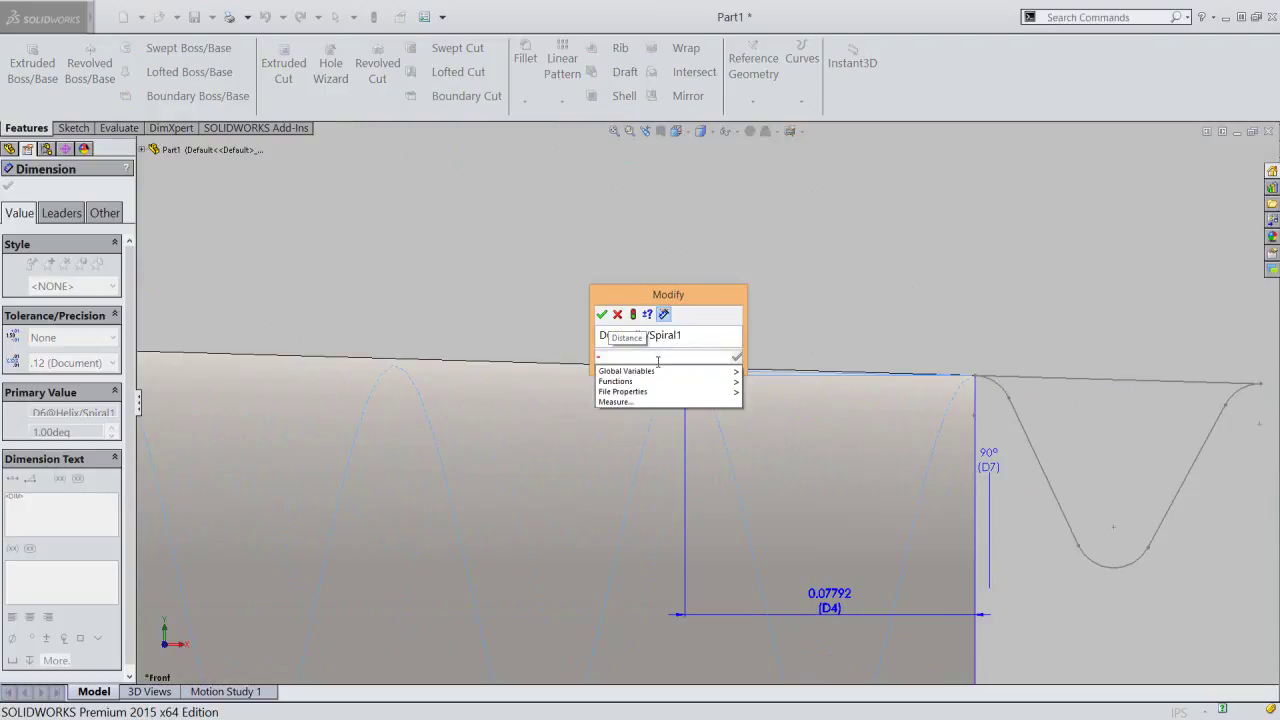
{"action": "mouse_move", "coordinate": [640, 371]}
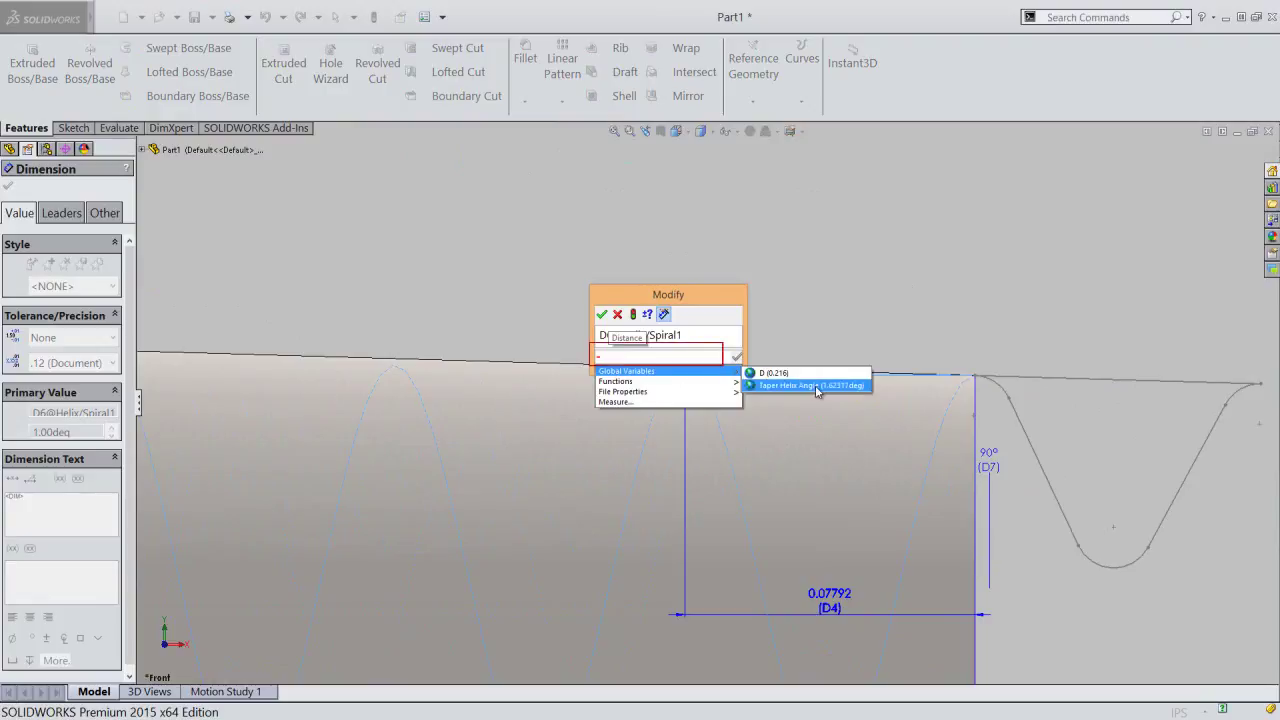
{"action": "left_click", "coordinate": [817, 387]}
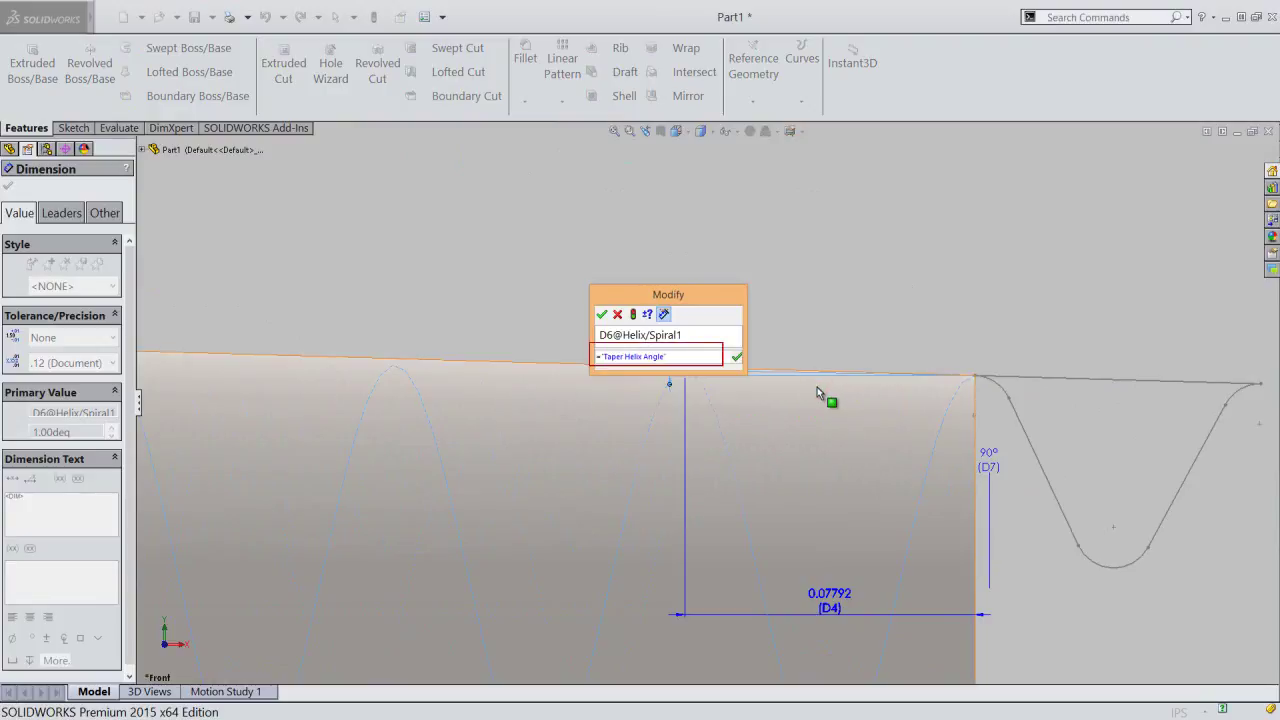
{"action": "left_click", "coordinate": [738, 358]}
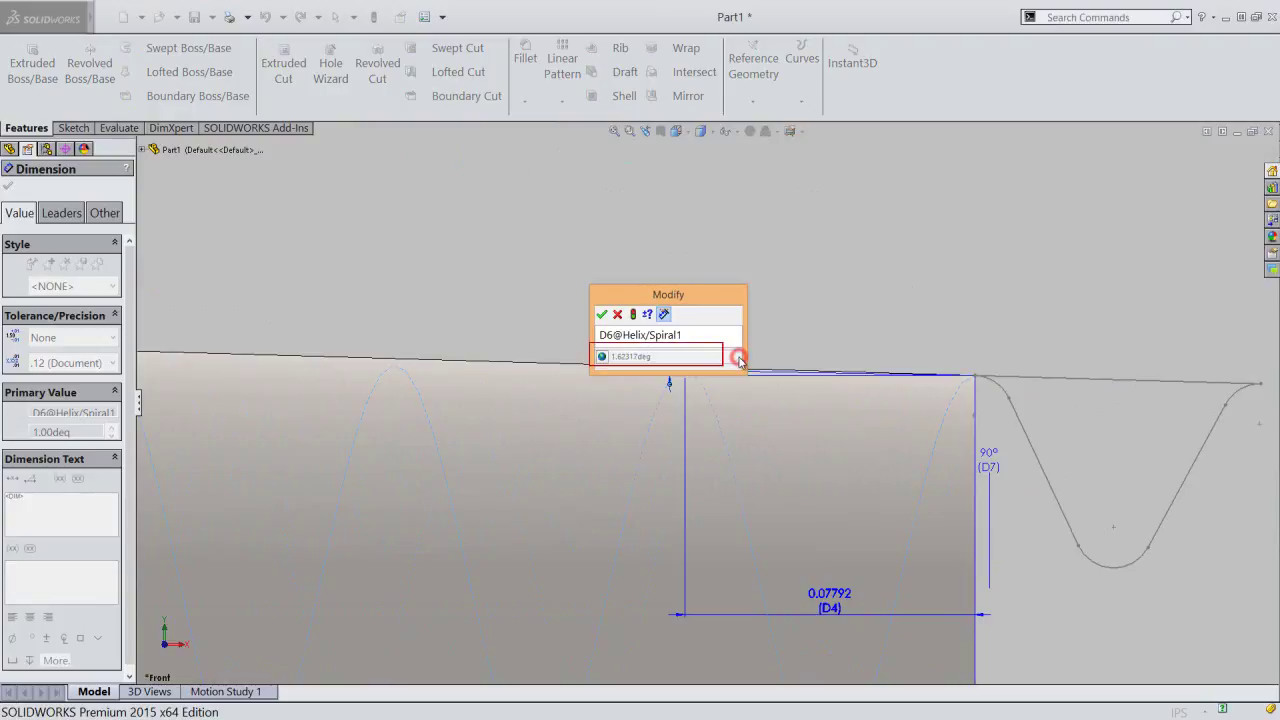
{"action": "left_click", "coordinate": [602, 316]}
{"action": "left_click", "coordinate": [551, 276]}
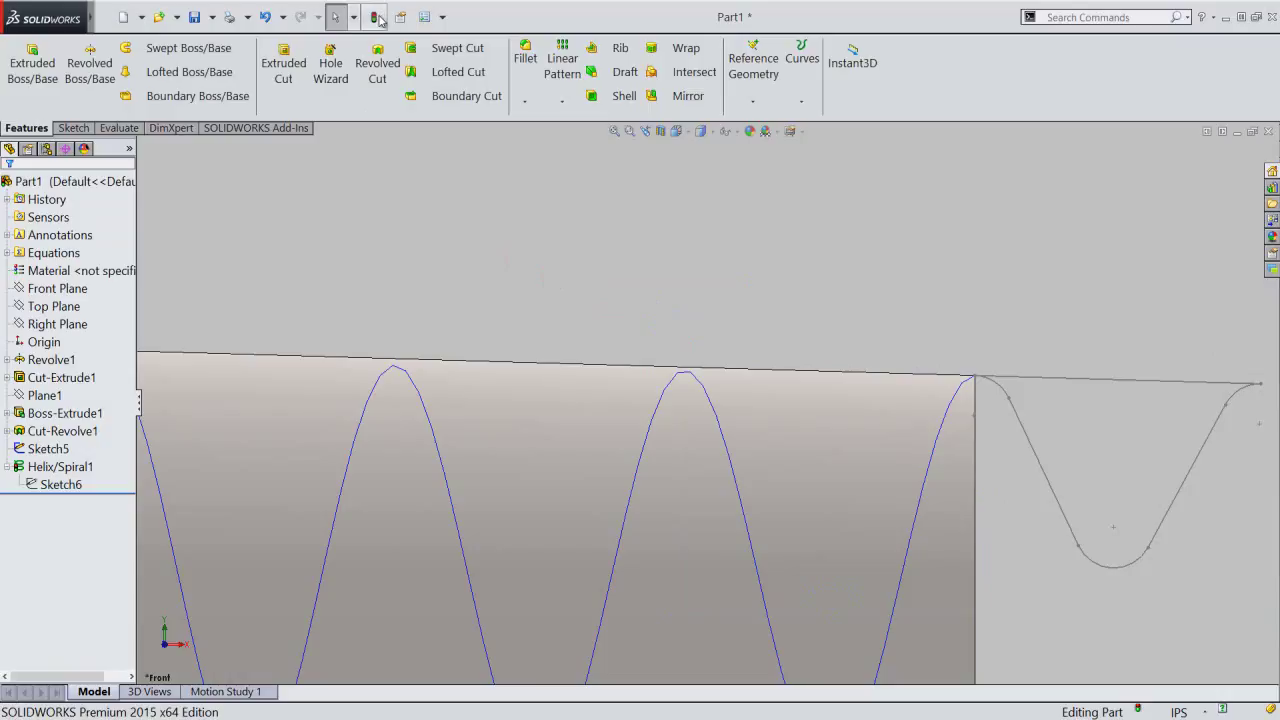
- Rebuild and save the part in Isometric view
{"action": "left_click", "coordinate": [374, 16]}
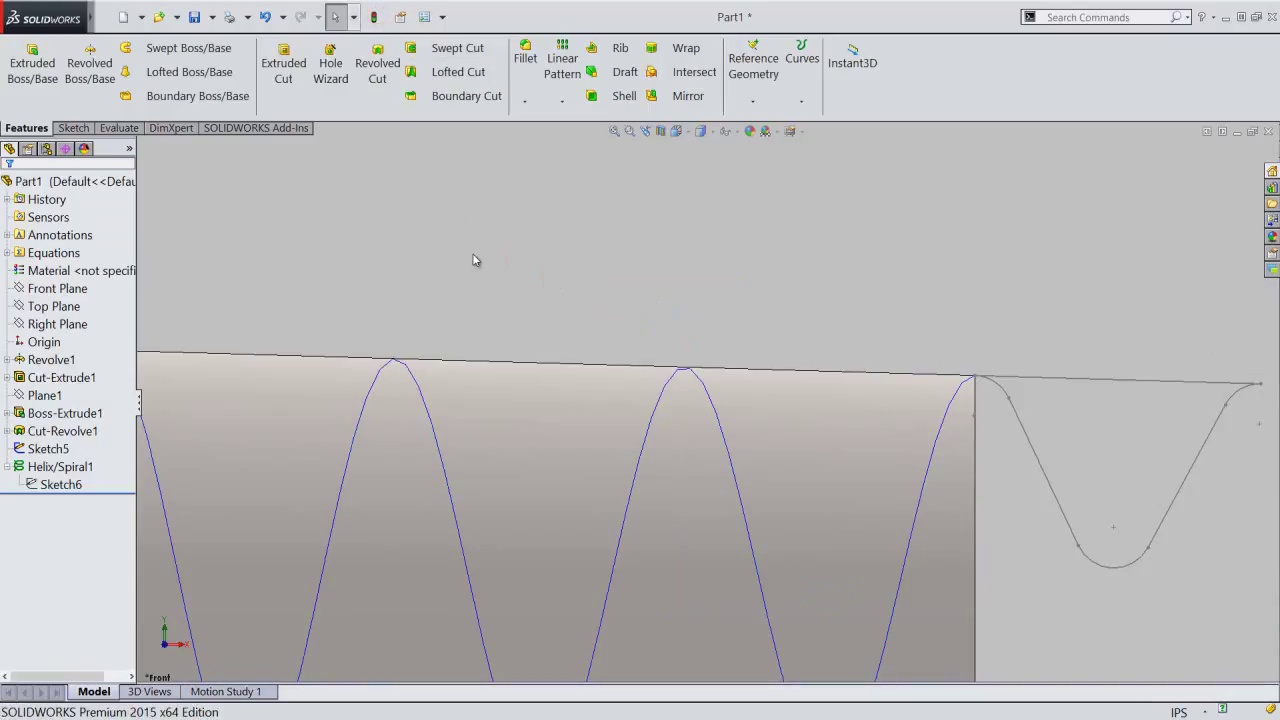
{"action": "left_click", "coordinate": [195, 16]}
{"action": "left_click", "coordinate": [676, 131]}
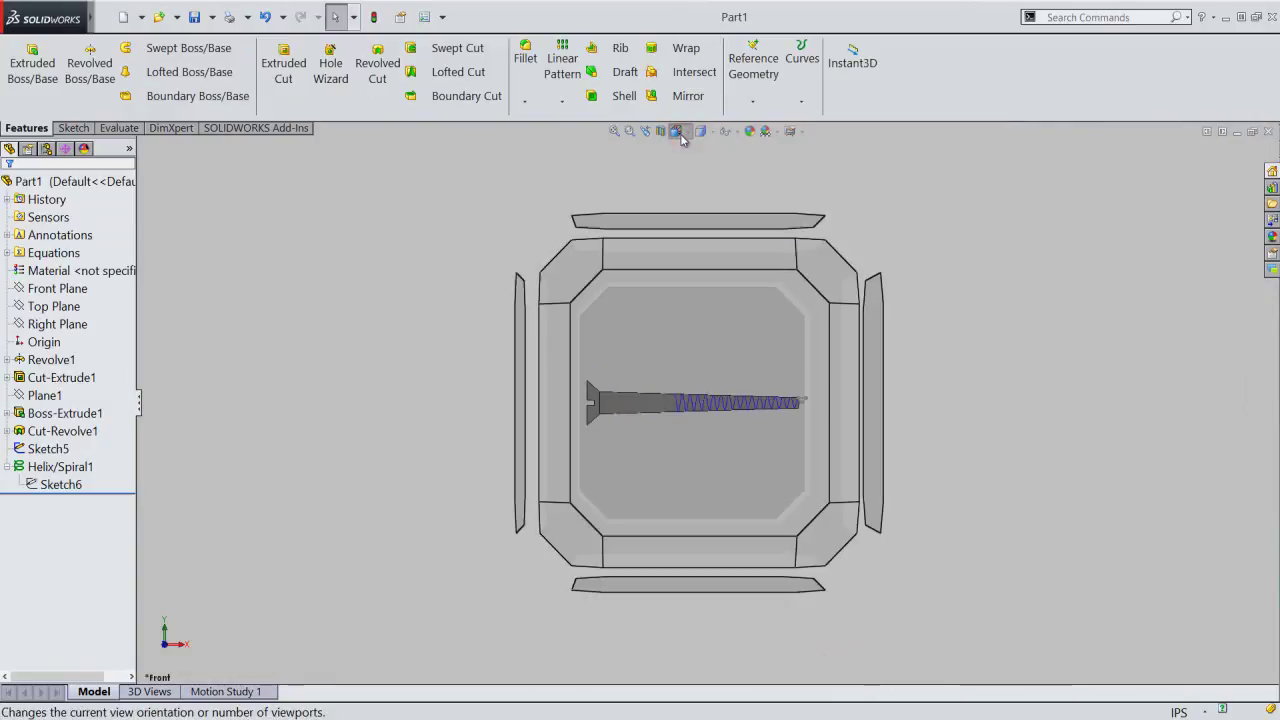
{"action": "left_click", "coordinate": [837, 280]}
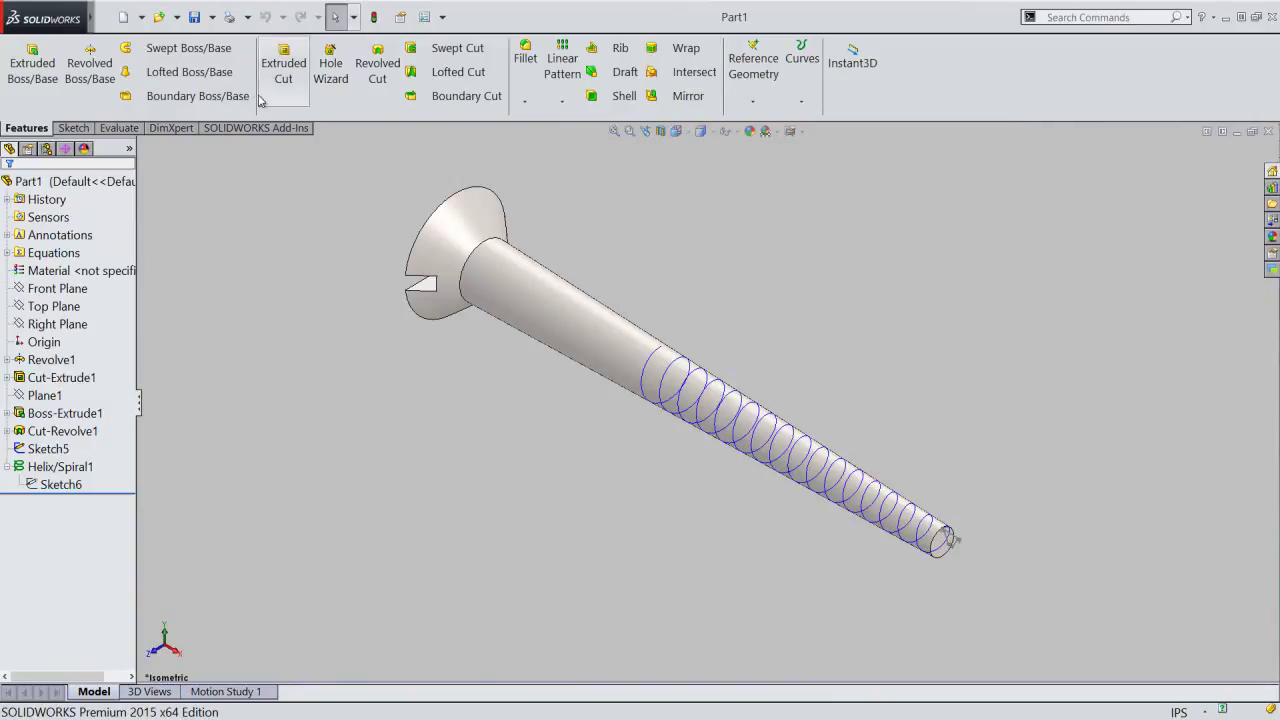
{"action": "left_click", "coordinate": [196, 17]}
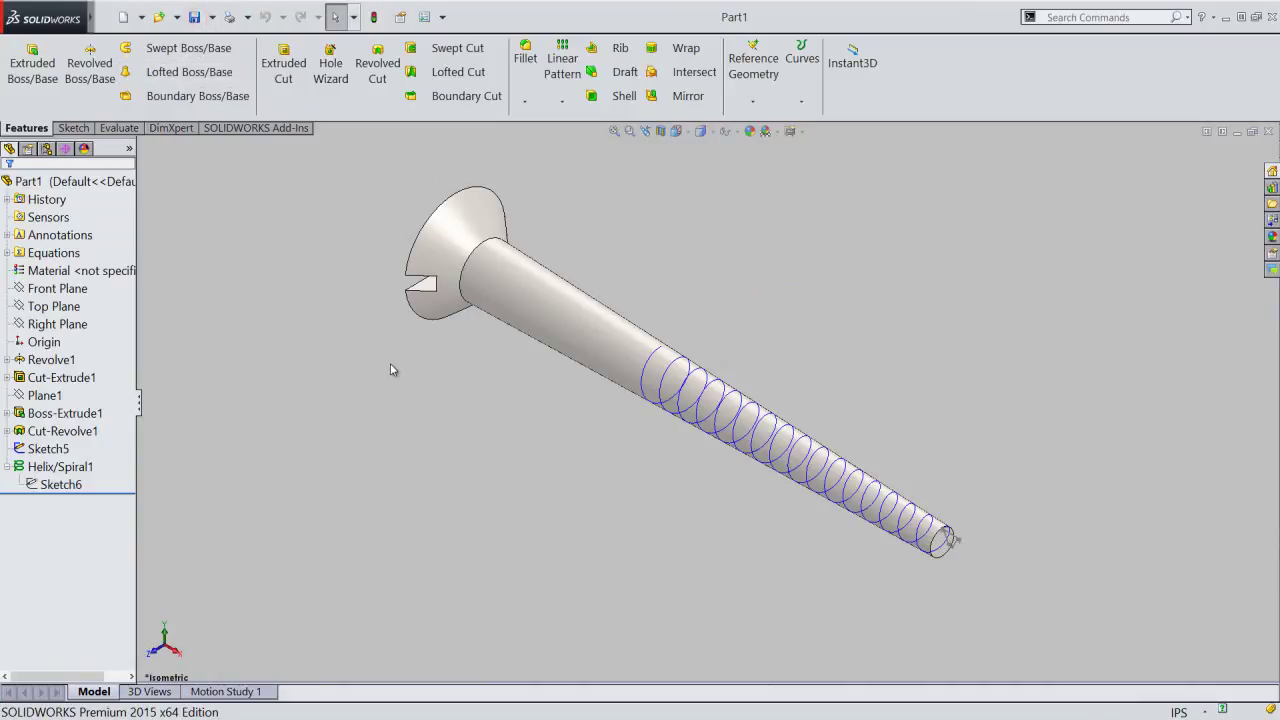
- Collapse the feature tree and drop shaded image quality to its lowest (0.01846083in deviation)
{"action": "right_click", "coordinate": [116, 357]}
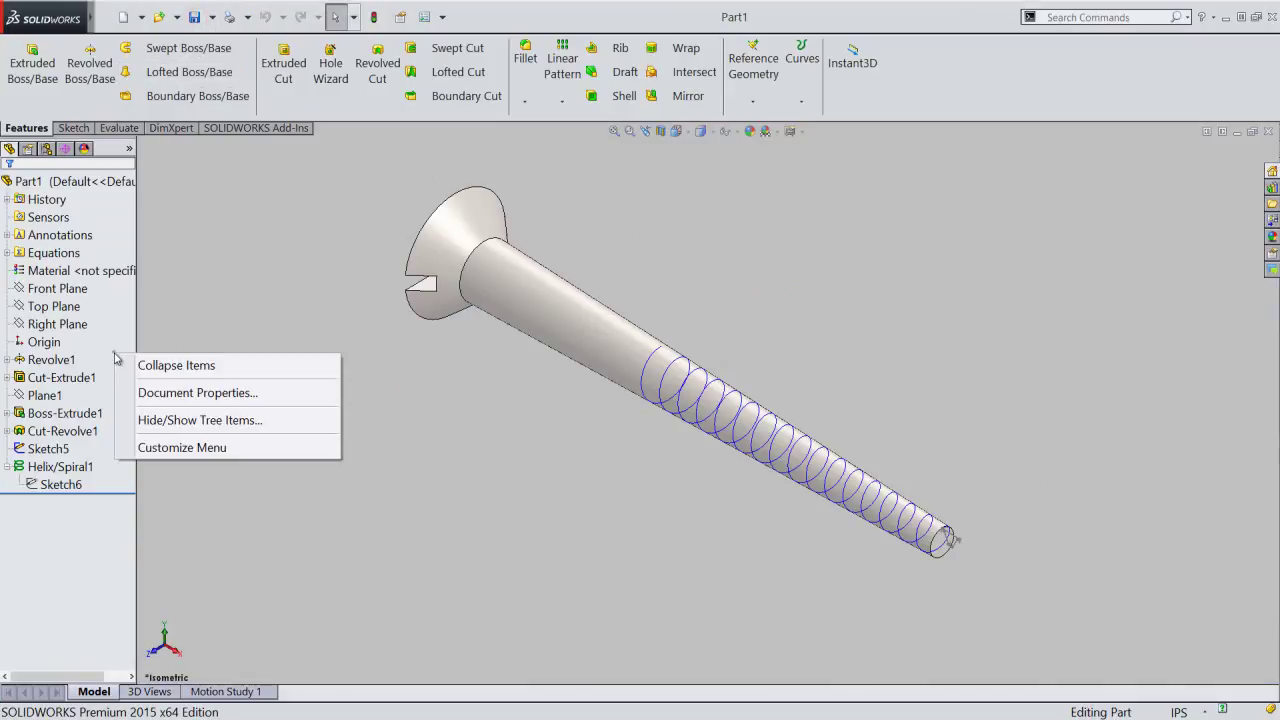
{"action": "left_click", "coordinate": [145, 365]}
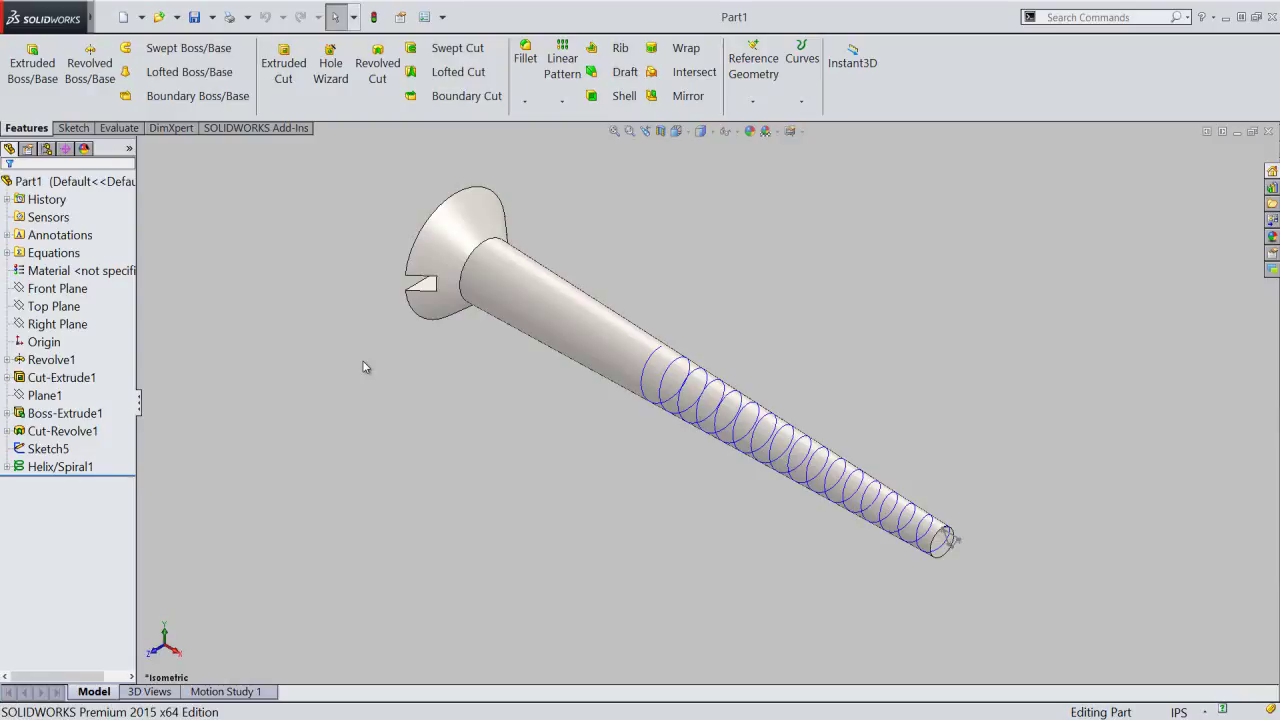
{"action": "left_click", "coordinate": [443, 18]}
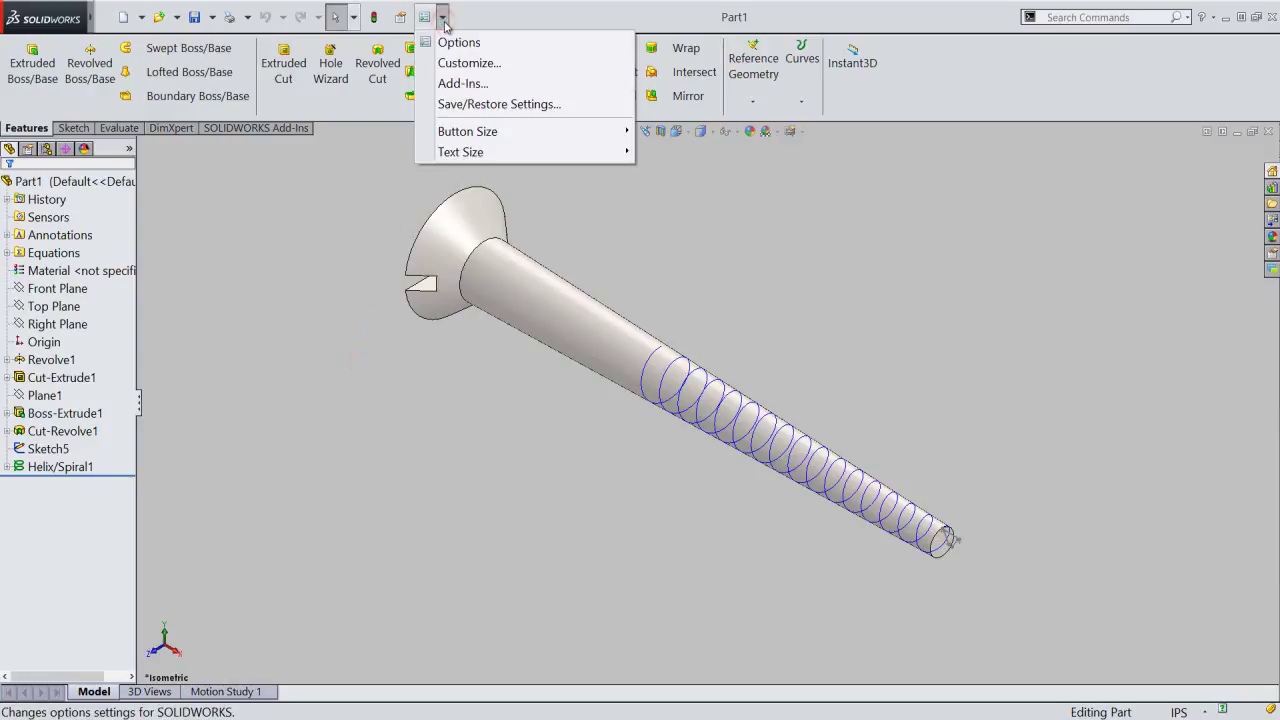
{"action": "left_click", "coordinate": [509, 47]}
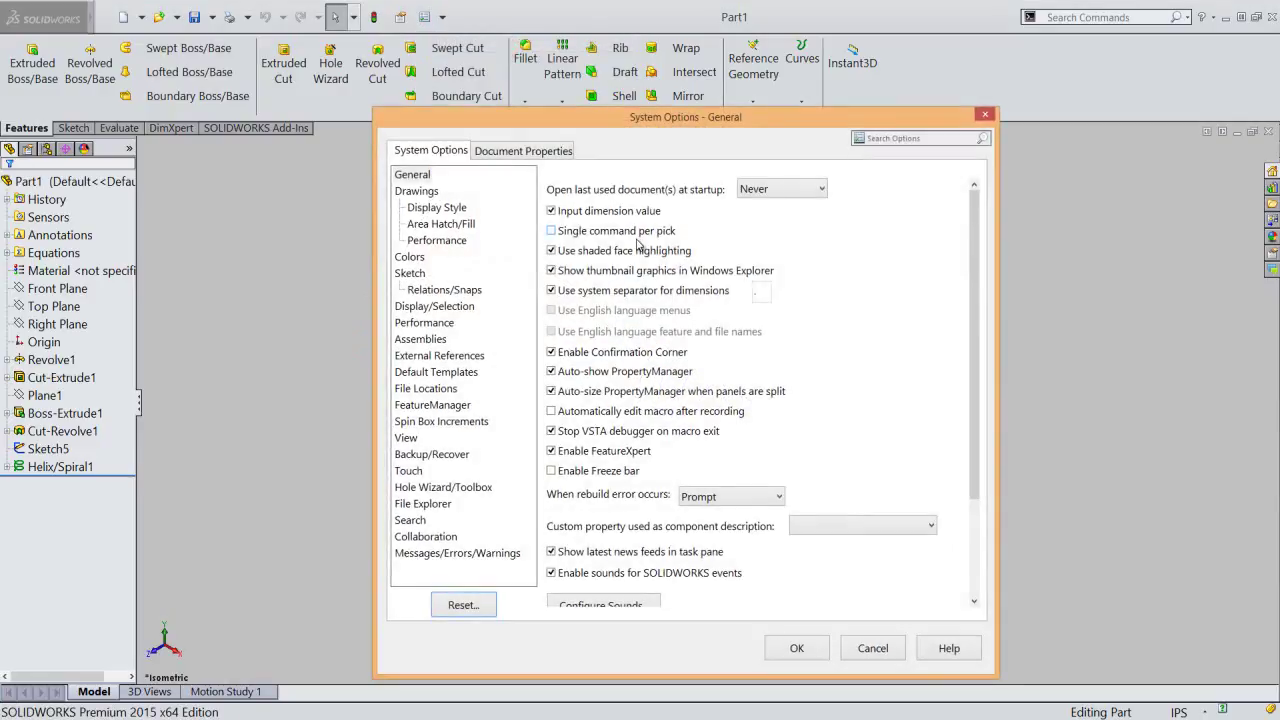
{"action": "left_click", "coordinate": [538, 153]}
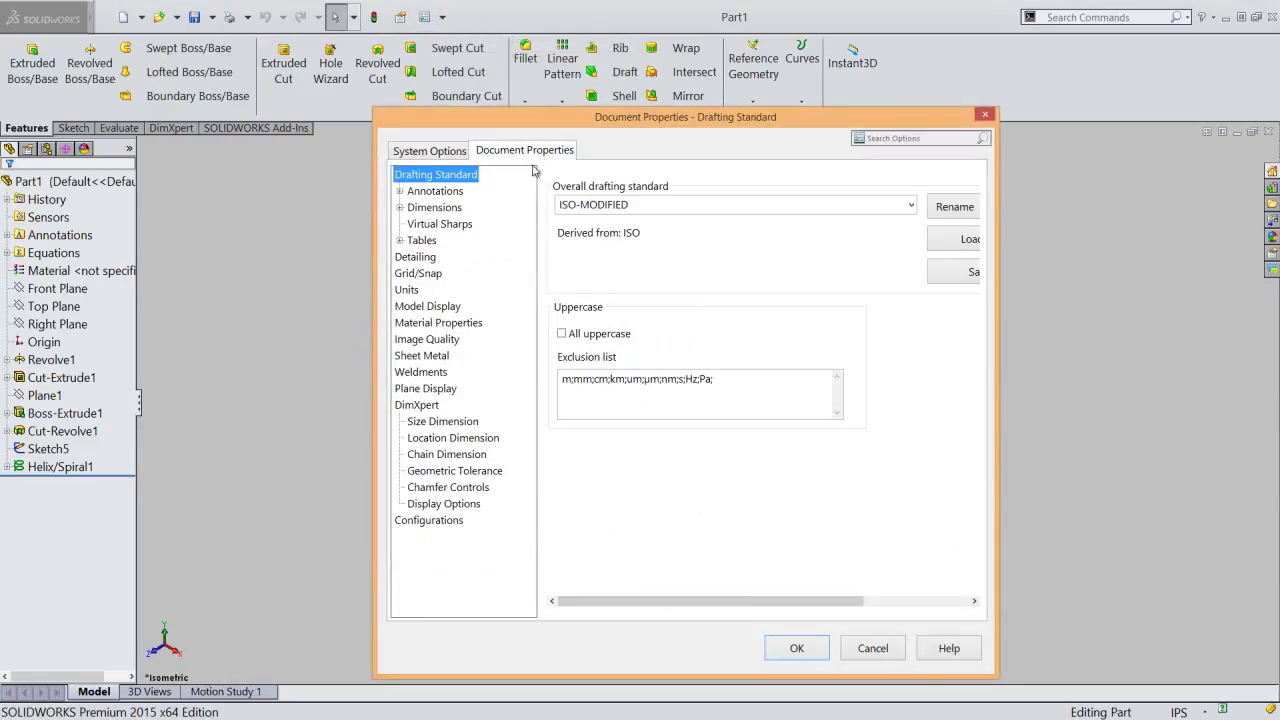
{"action": "left_click", "coordinate": [441, 339]}
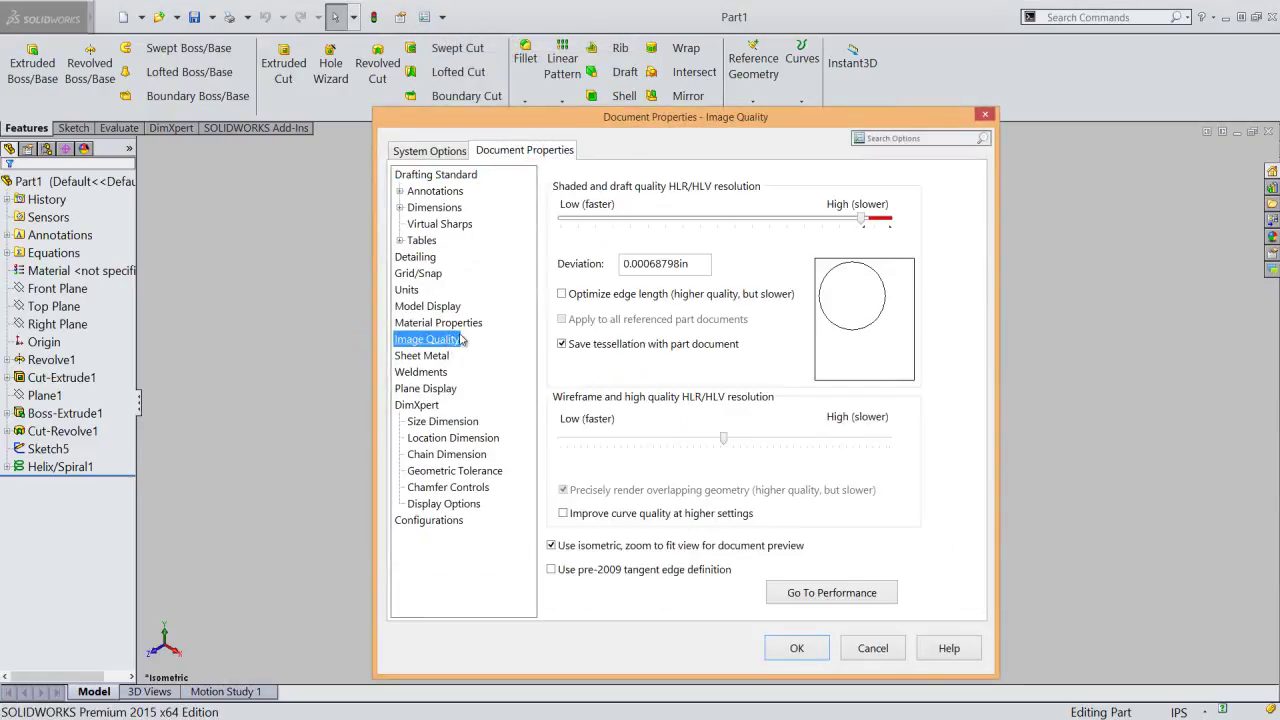
{"action": "left_click_drag", "start_coordinate": [863, 222], "coordinate": [556, 237]}
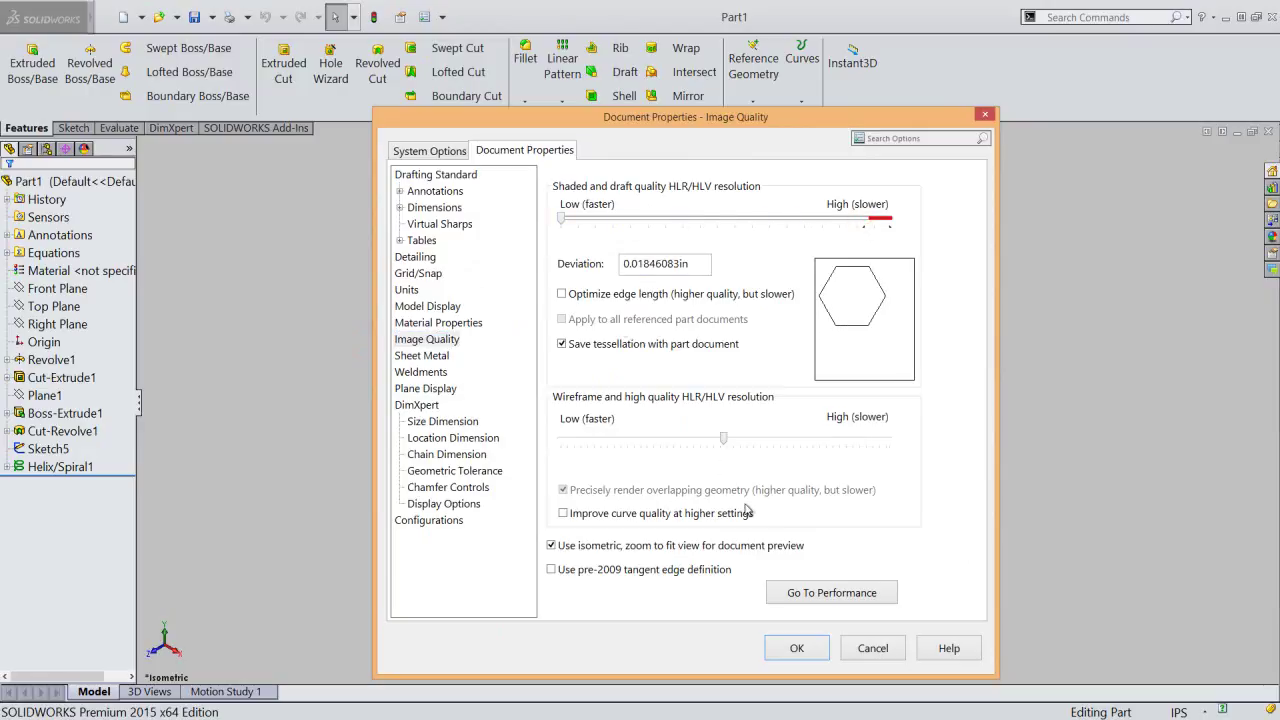
{"action": "left_click", "coordinate": [813, 650]}
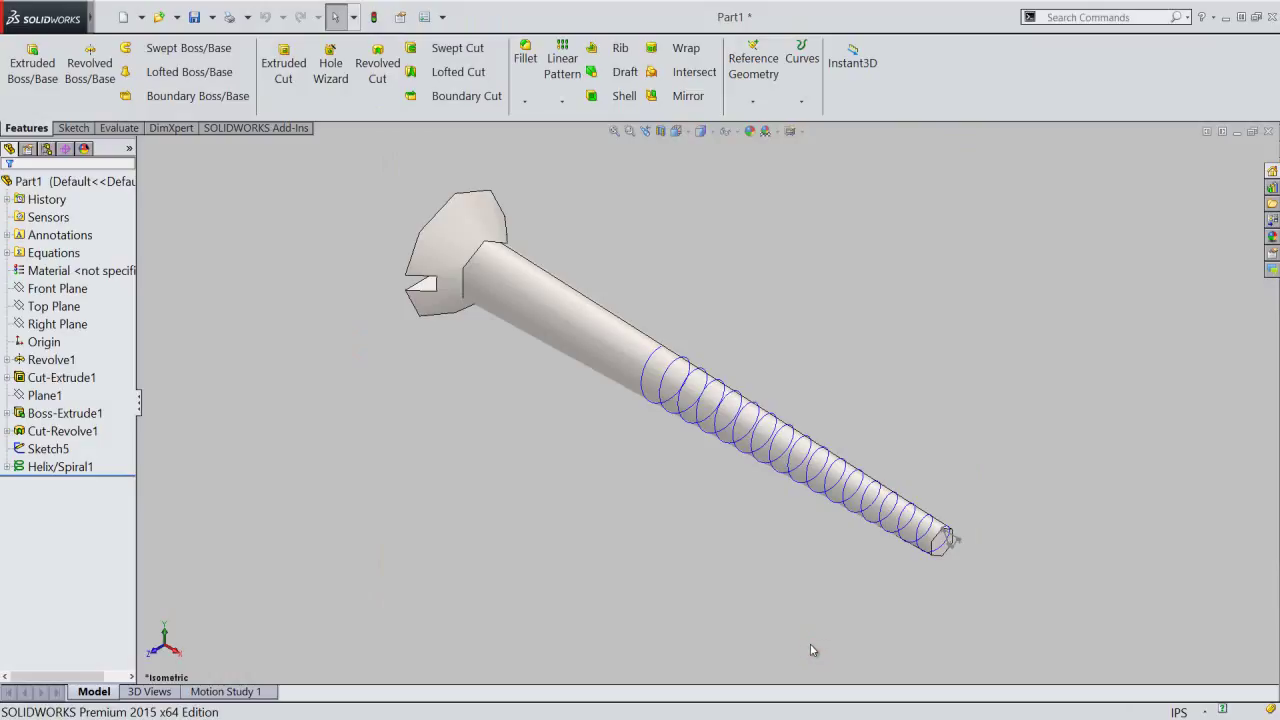
{"action": "left_click", "coordinate": [673, 521]}
- Start a Cut-Sweep with Sketch5 as the profile and Helix/Spiral1 as the path
{"action": "left_click", "coordinate": [467, 54]}
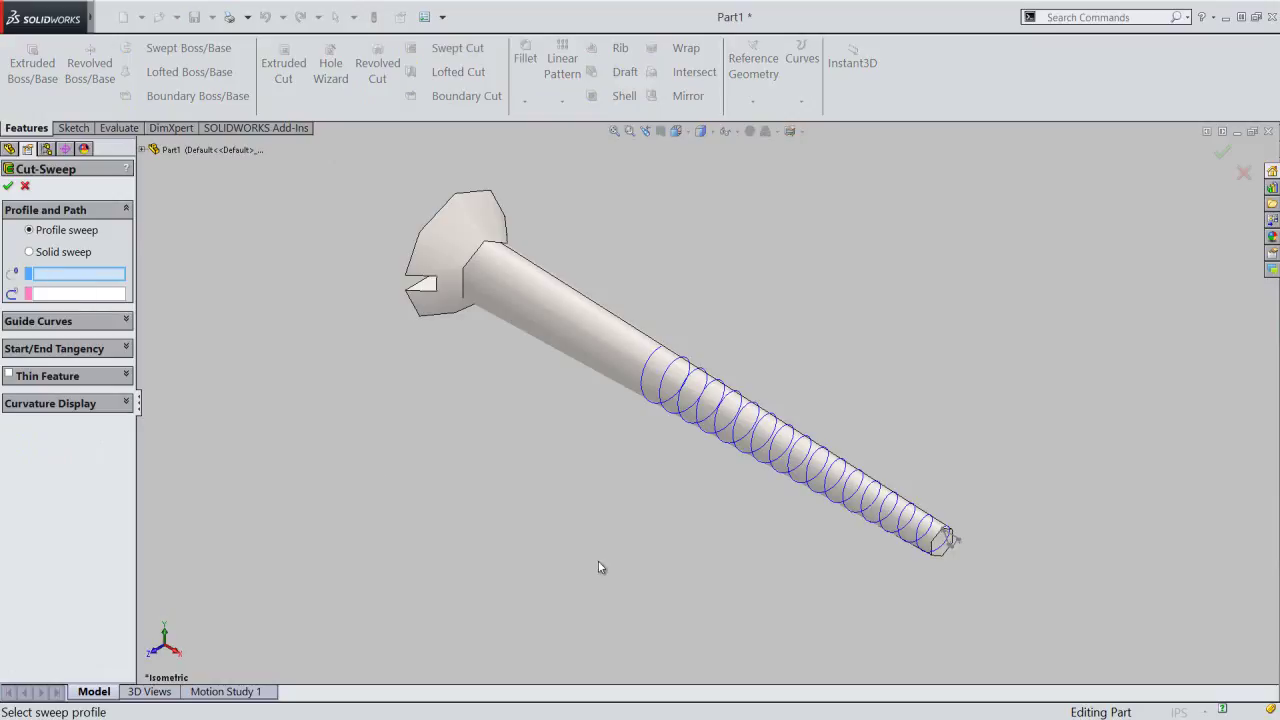
{"action": "scroll", "coordinate": [930, 562], "scroll_direction": "down", "scroll_amount": 2}
{"action": "scroll", "coordinate": [946, 551], "scroll_direction": "down", "scroll_amount": 3}
{"action": "scroll", "coordinate": [926, 517], "scroll_direction": "down", "scroll_amount": 3}
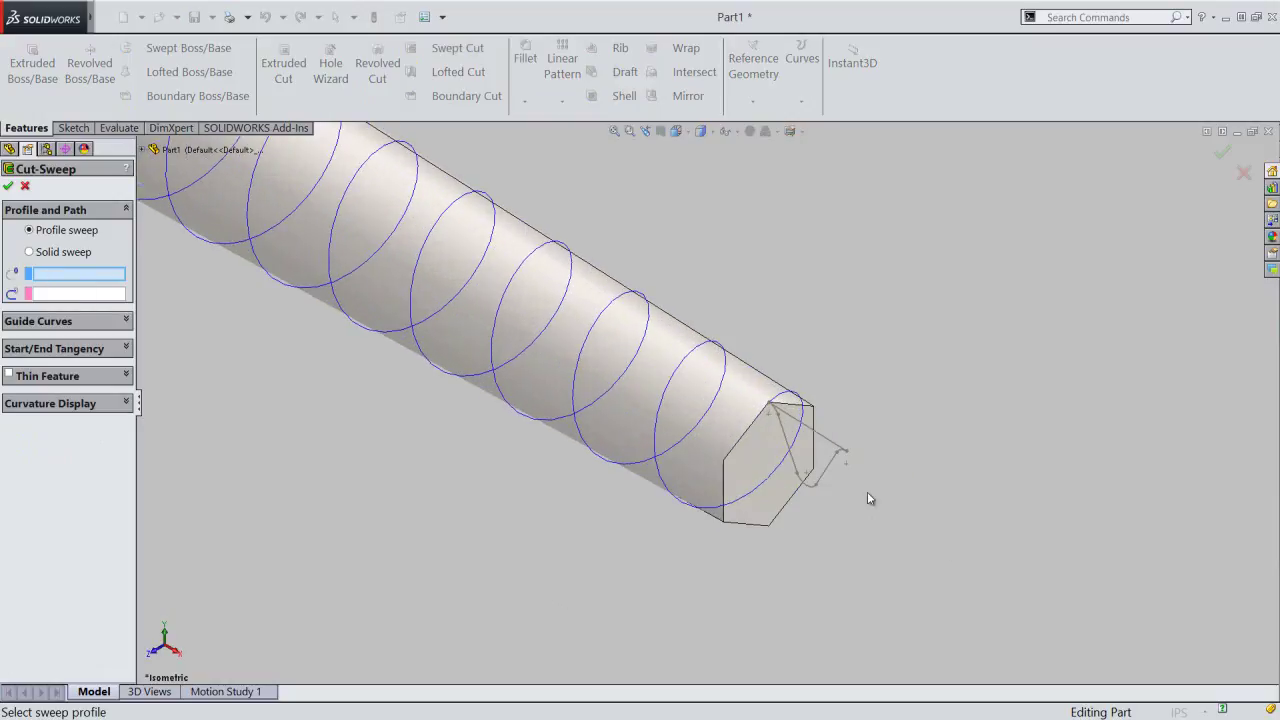
{"action": "scroll", "coordinate": [869, 503], "scroll_direction": "down", "scroll_amount": 3}
{"action": "left_click", "coordinate": [779, 426]}
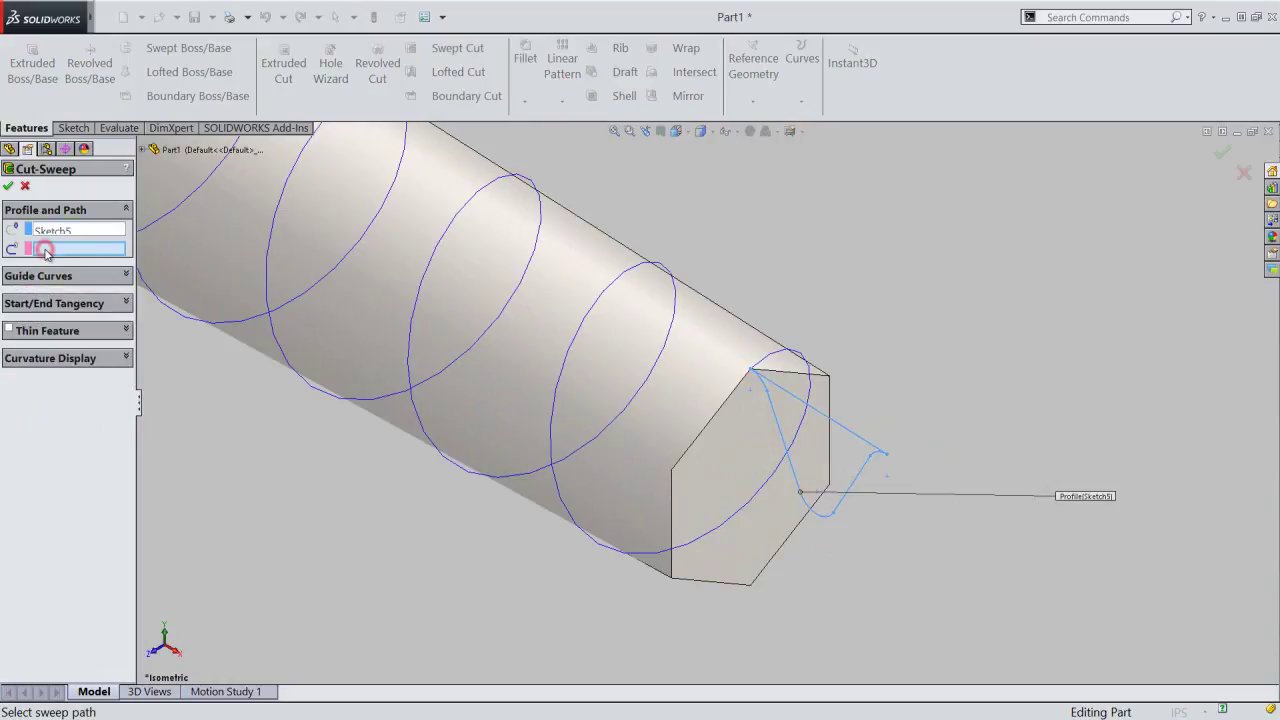
{"action": "left_click", "coordinate": [760, 488]}
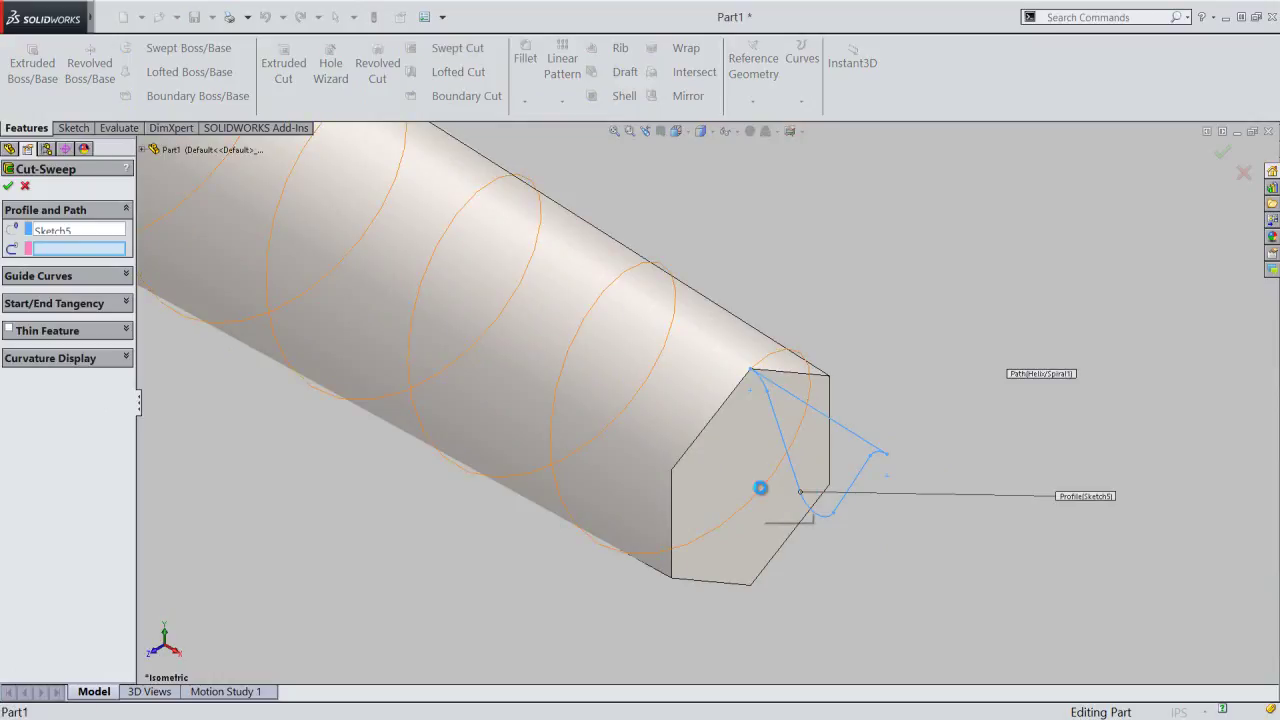
- Turn off Align with end faces and Show preview in the sweep options
{"action": "scroll", "coordinate": [875, 557], "scroll_direction": "up", "scroll_amount": 3}
{"action": "scroll", "coordinate": [875, 557], "scroll_direction": "up", "scroll_amount": 4}
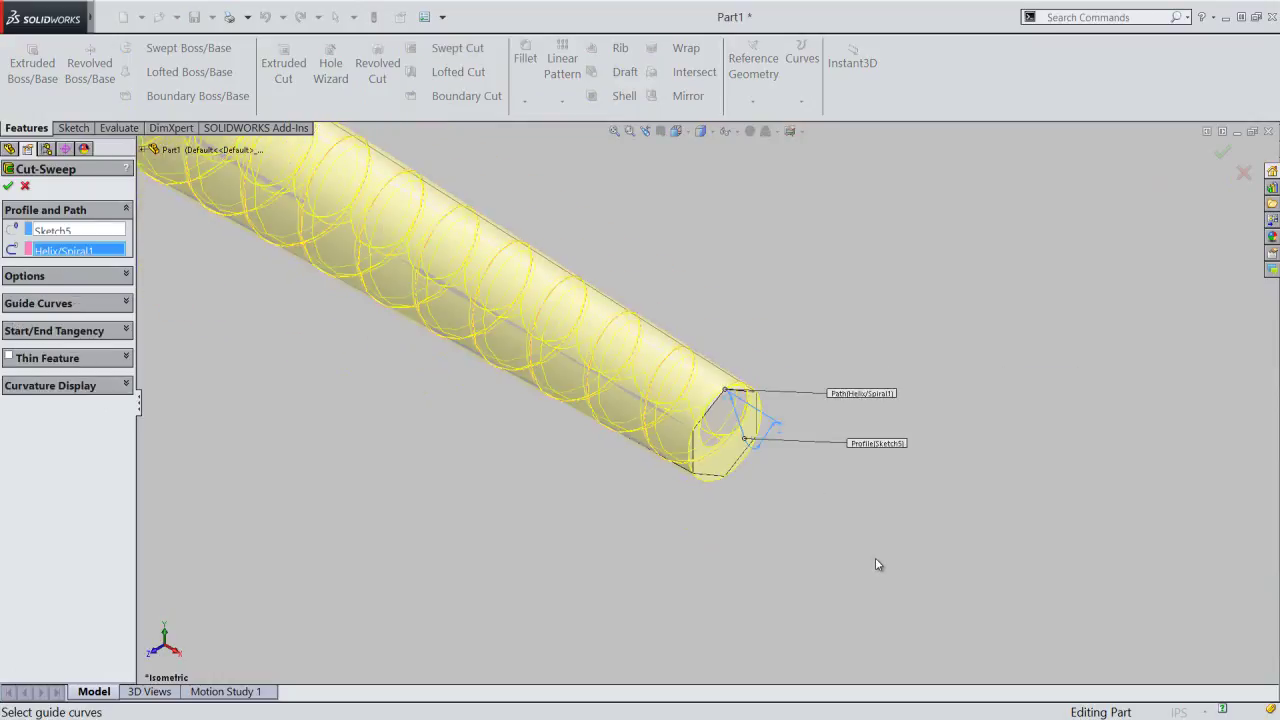
{"action": "scroll", "coordinate": [633, 445], "scroll_direction": "up", "scroll_amount": 3}
{"action": "scroll", "coordinate": [561, 327], "scroll_direction": "down", "scroll_amount": 3}
{"action": "scroll", "coordinate": [561, 327], "scroll_direction": "down", "scroll_amount": 2}
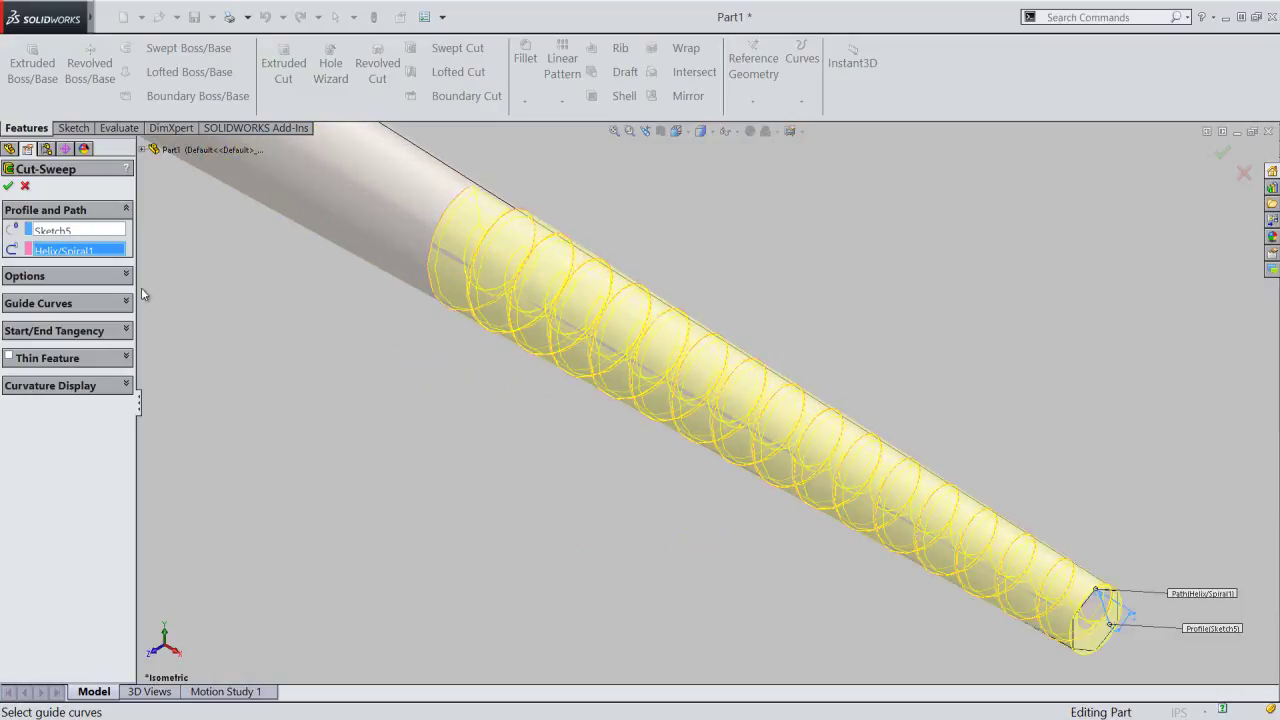
{"action": "left_click", "coordinate": [125, 276]}
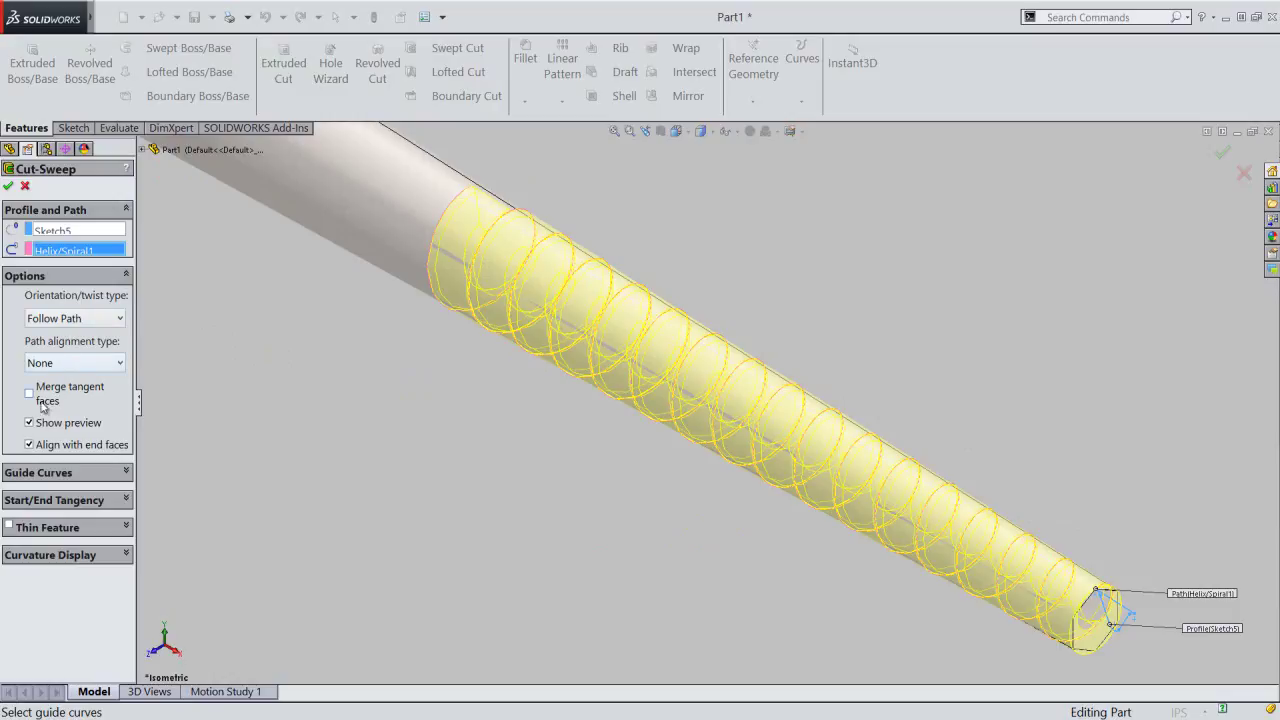
{"action": "left_click", "coordinate": [29, 446]}
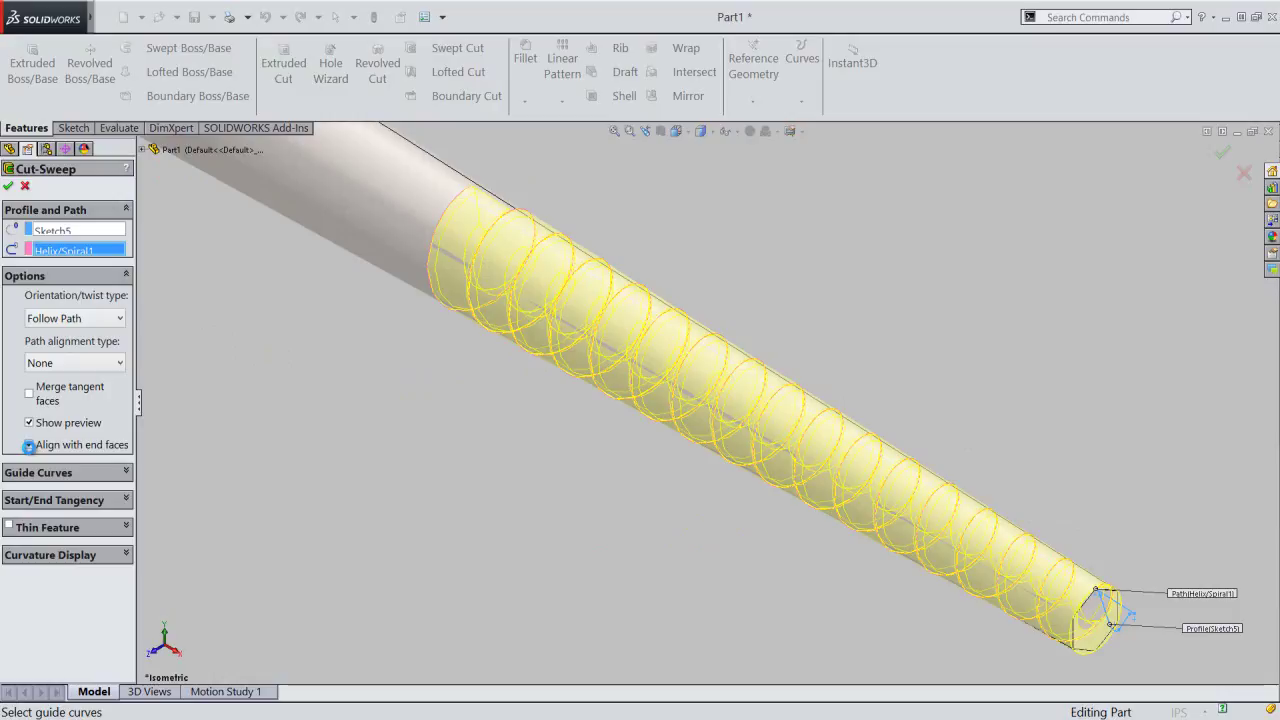
{"action": "left_click", "coordinate": [29, 446]}
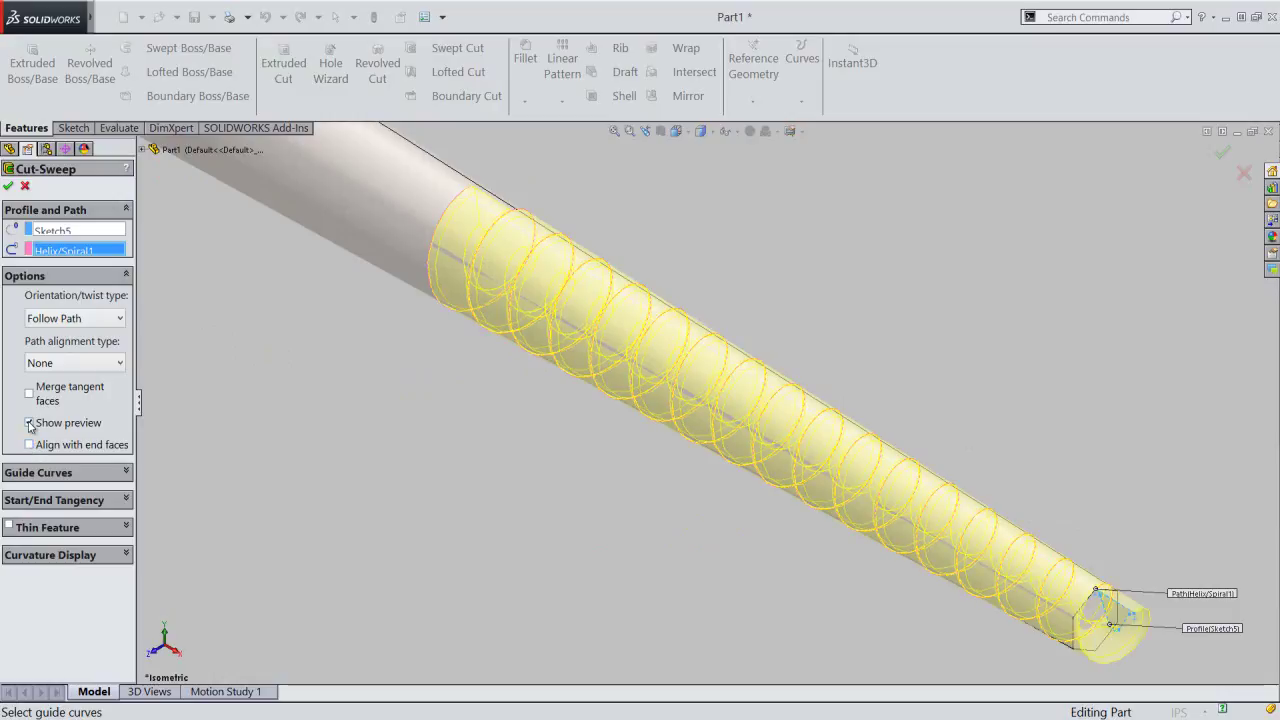
{"action": "left_click", "coordinate": [29, 423]}
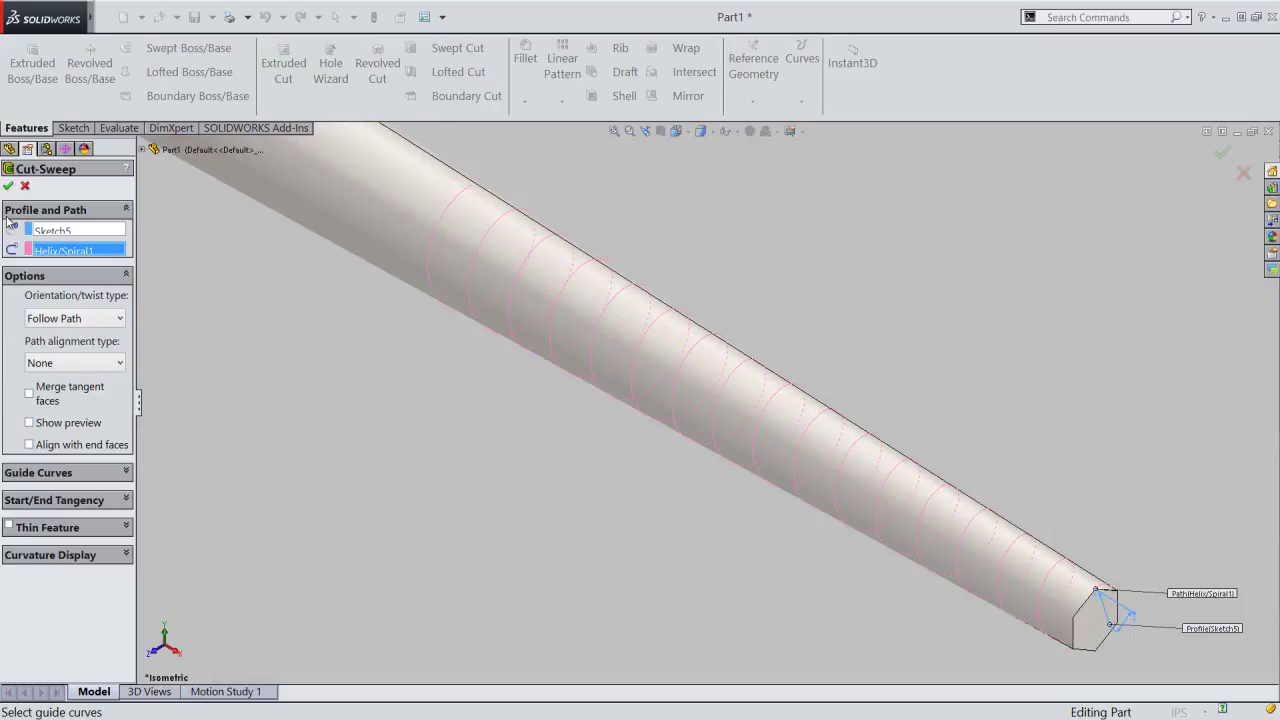
- Confirm the Cut-Sweep keeping only Body 1, with the whole screw fitted in view
{"action": "left_click", "coordinate": [10, 188]}
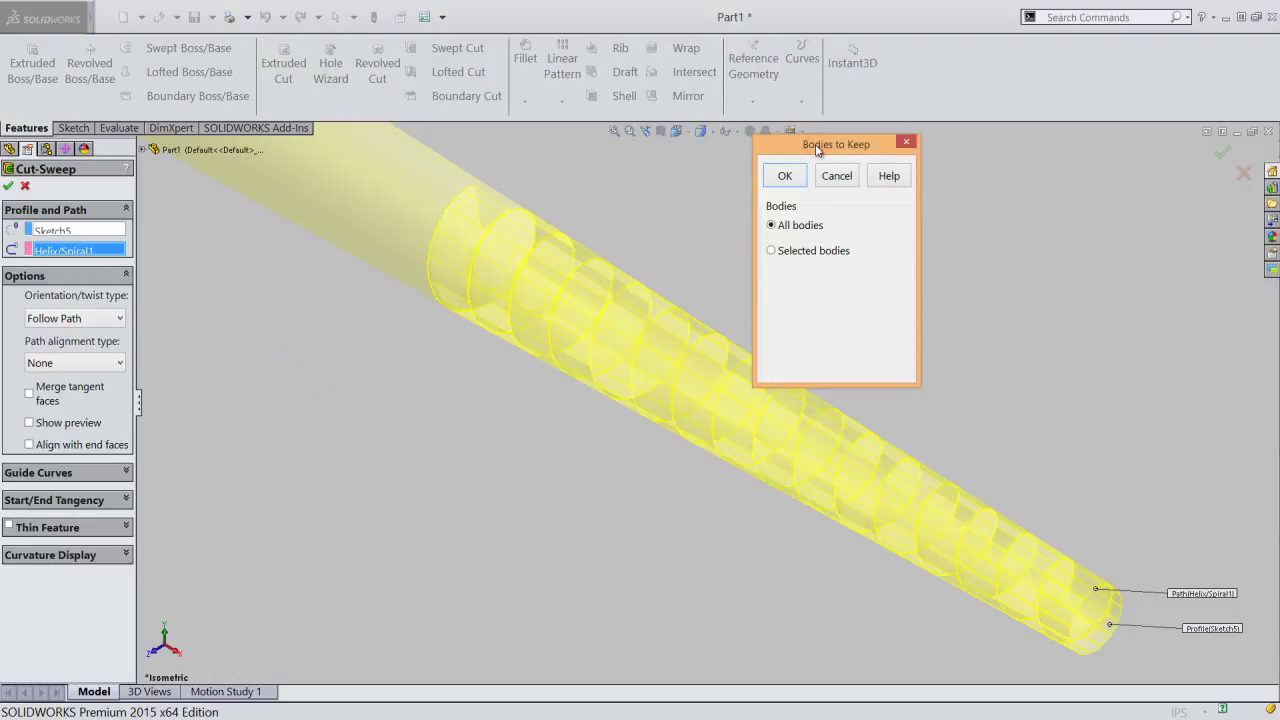
{"action": "left_click", "coordinate": [771, 253]}
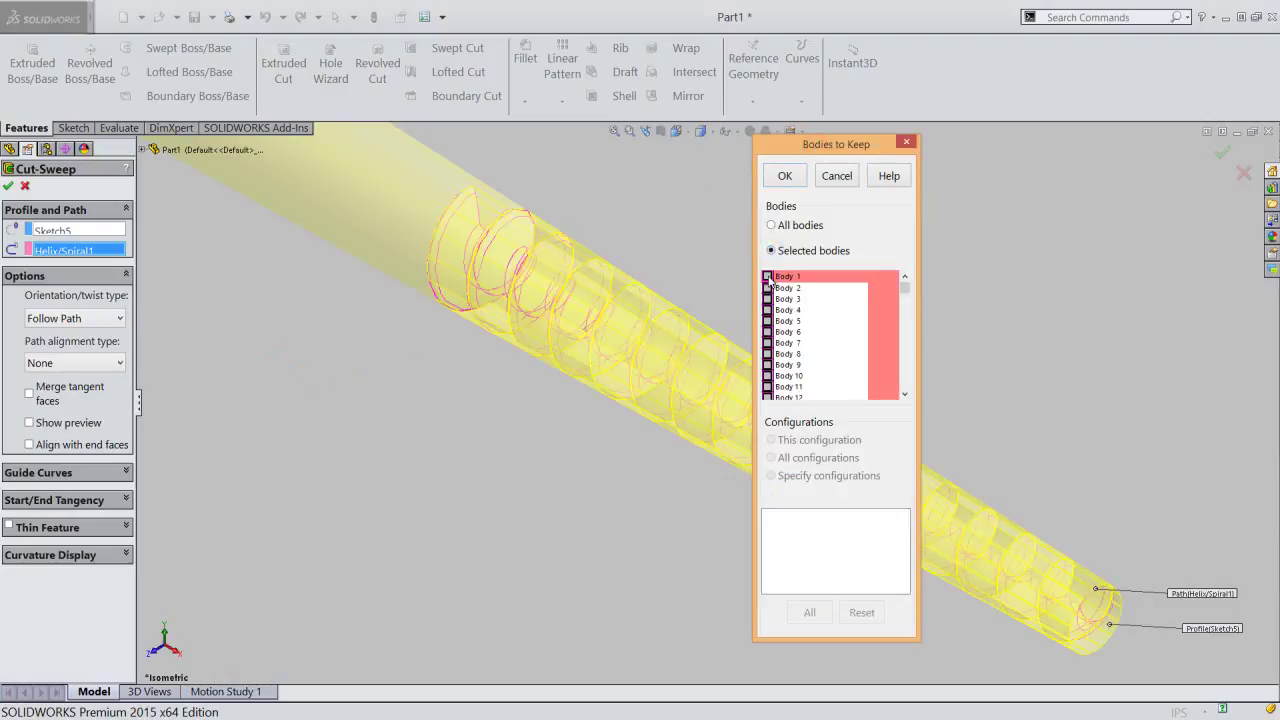
{"action": "left_click", "coordinate": [767, 277]}
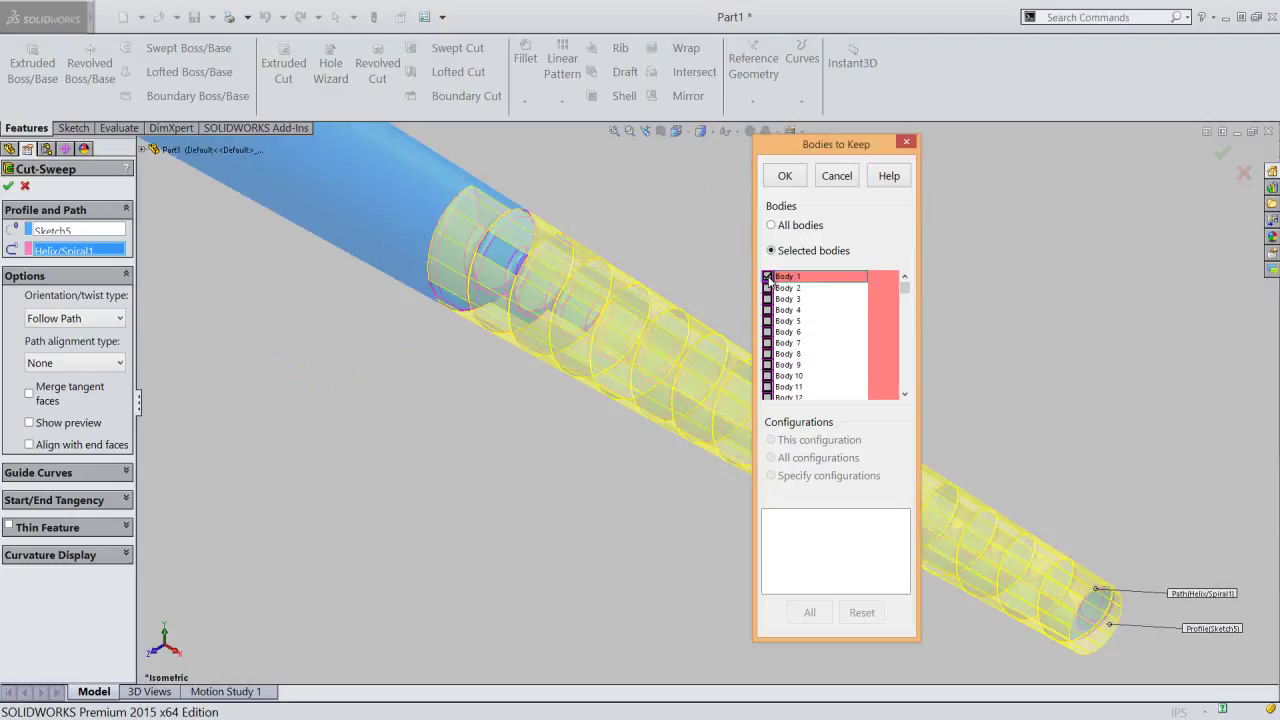
{"action": "left_click", "coordinate": [785, 177]}
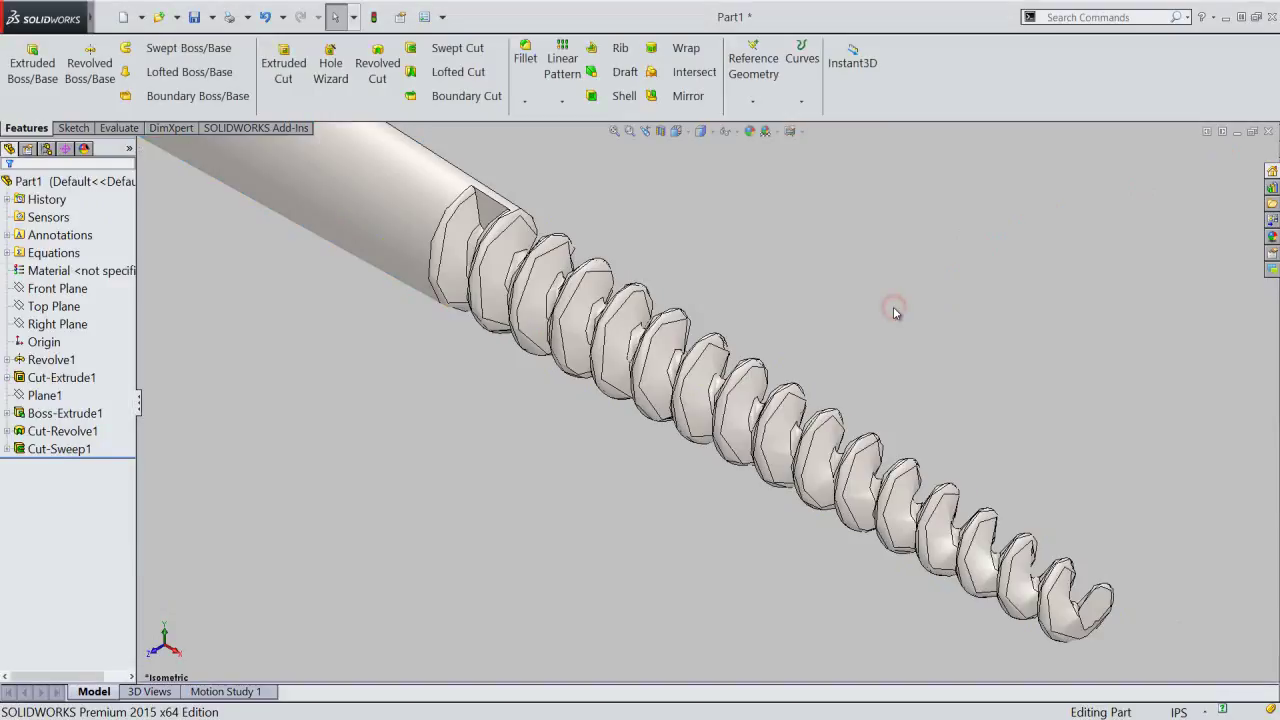
{"action": "left_click", "coordinate": [614, 131]}
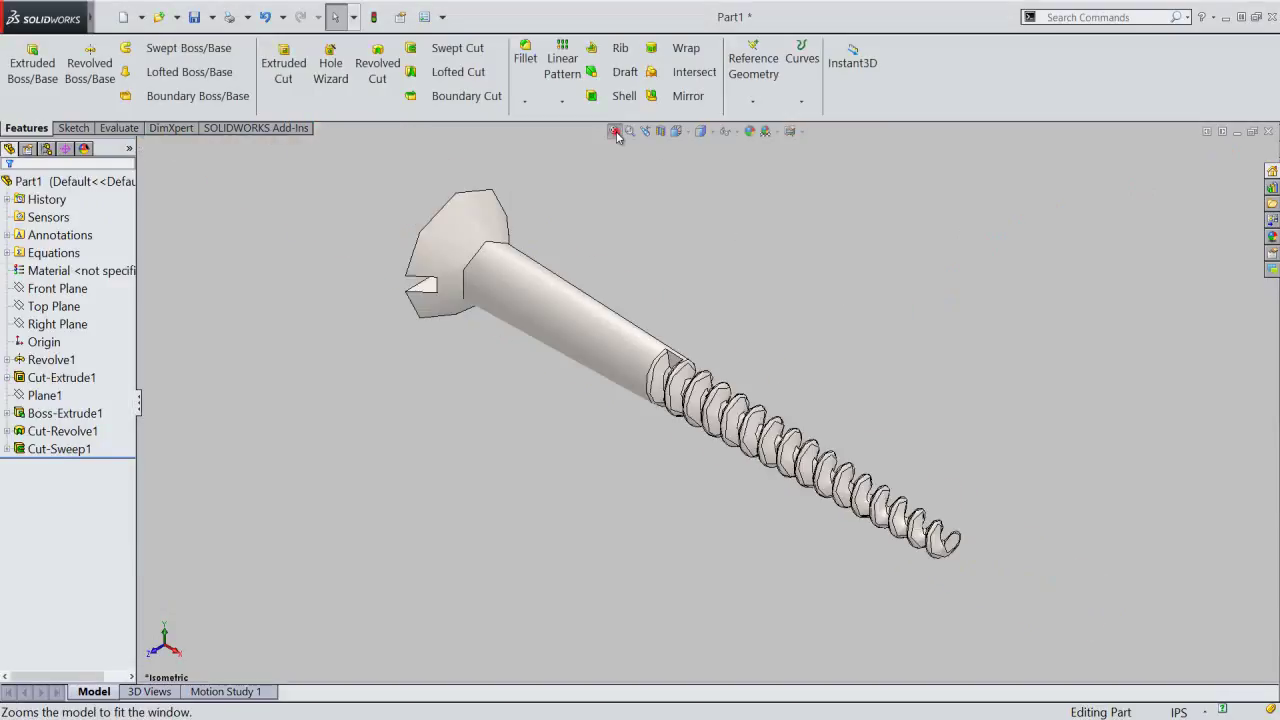
- Save, then raise shaded image quality to 0.00280296in deviation in Document Properties
{"action": "left_click", "coordinate": [193, 16]}
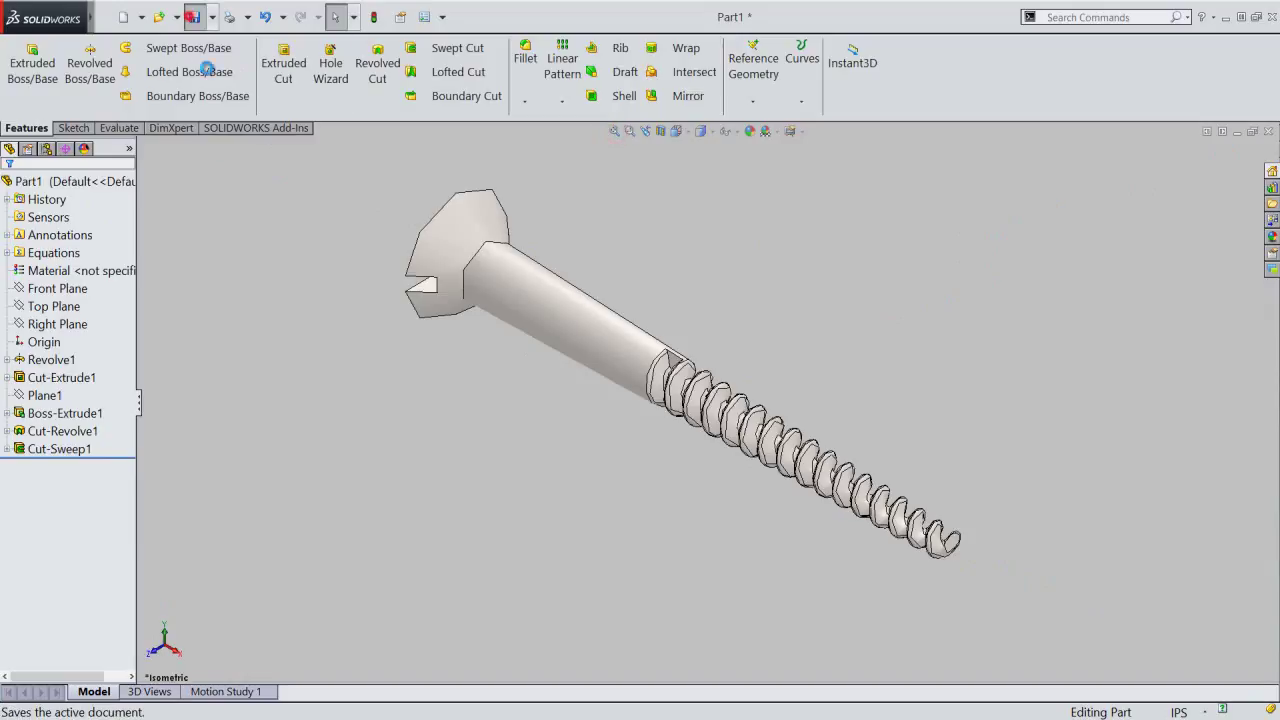
{"action": "left_click", "coordinate": [443, 17]}
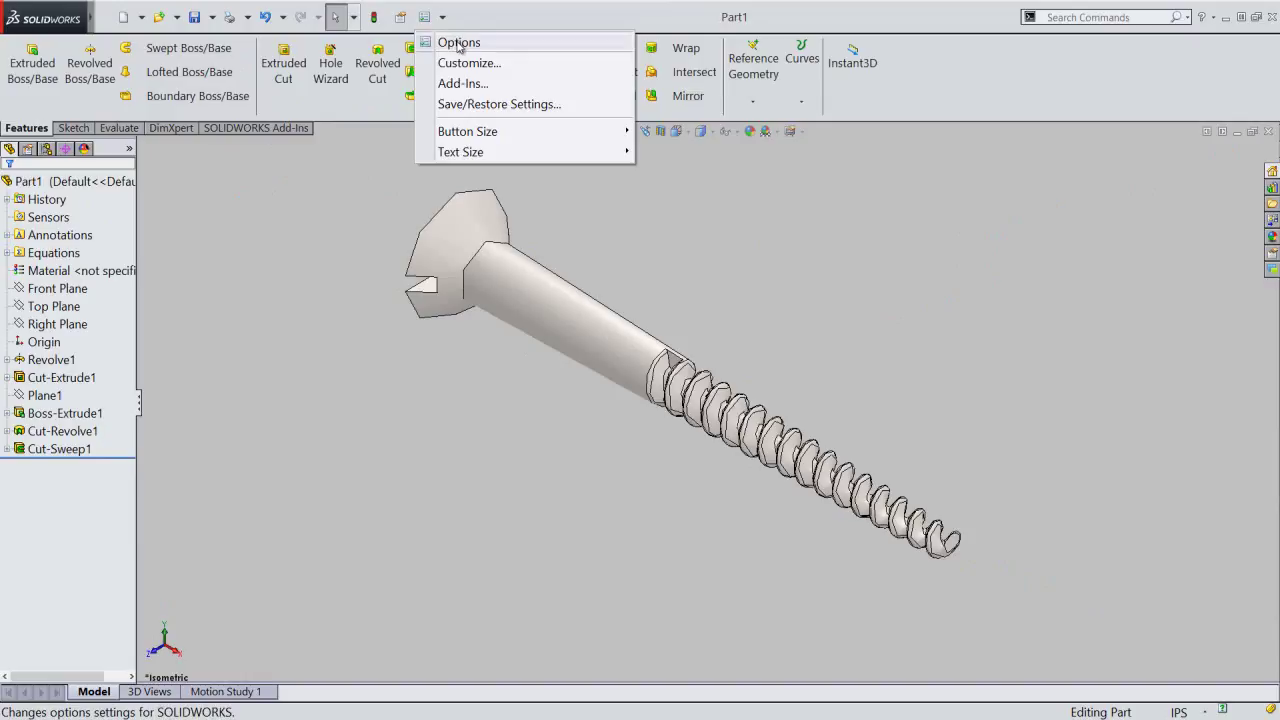
{"action": "left_click", "coordinate": [457, 41]}
{"action": "left_click", "coordinate": [545, 151]}
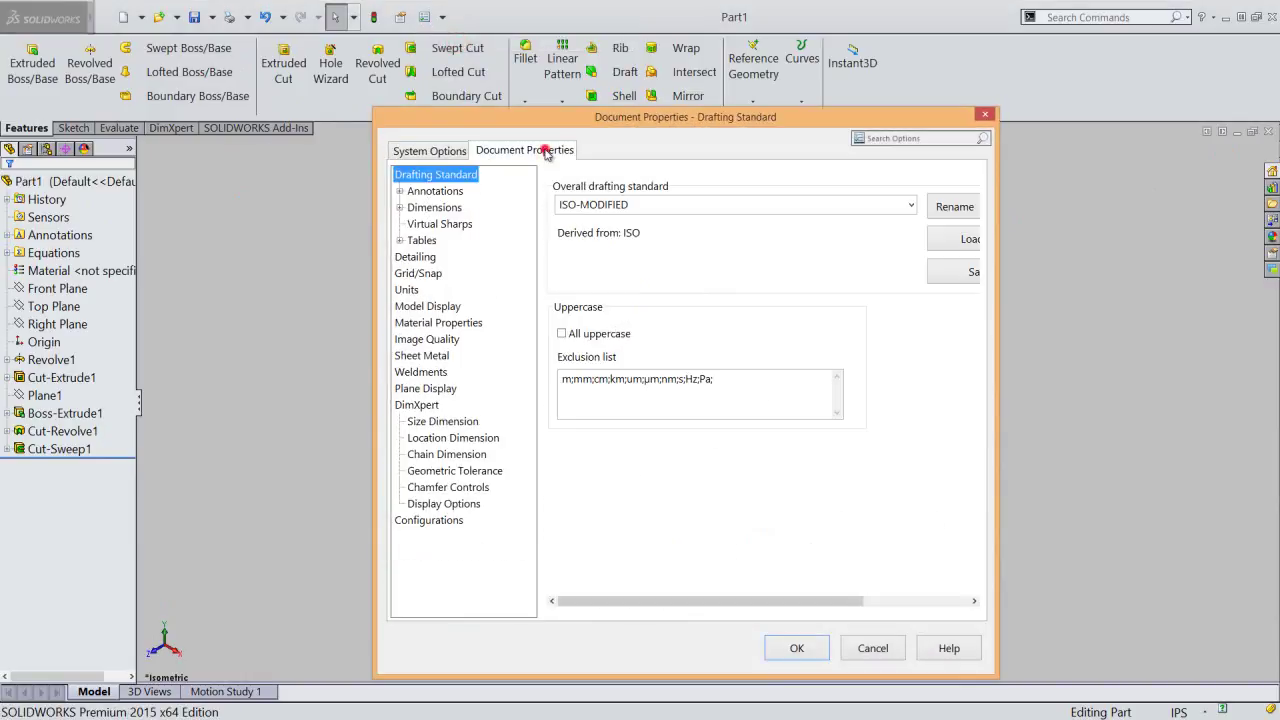
{"action": "left_click", "coordinate": [440, 341]}
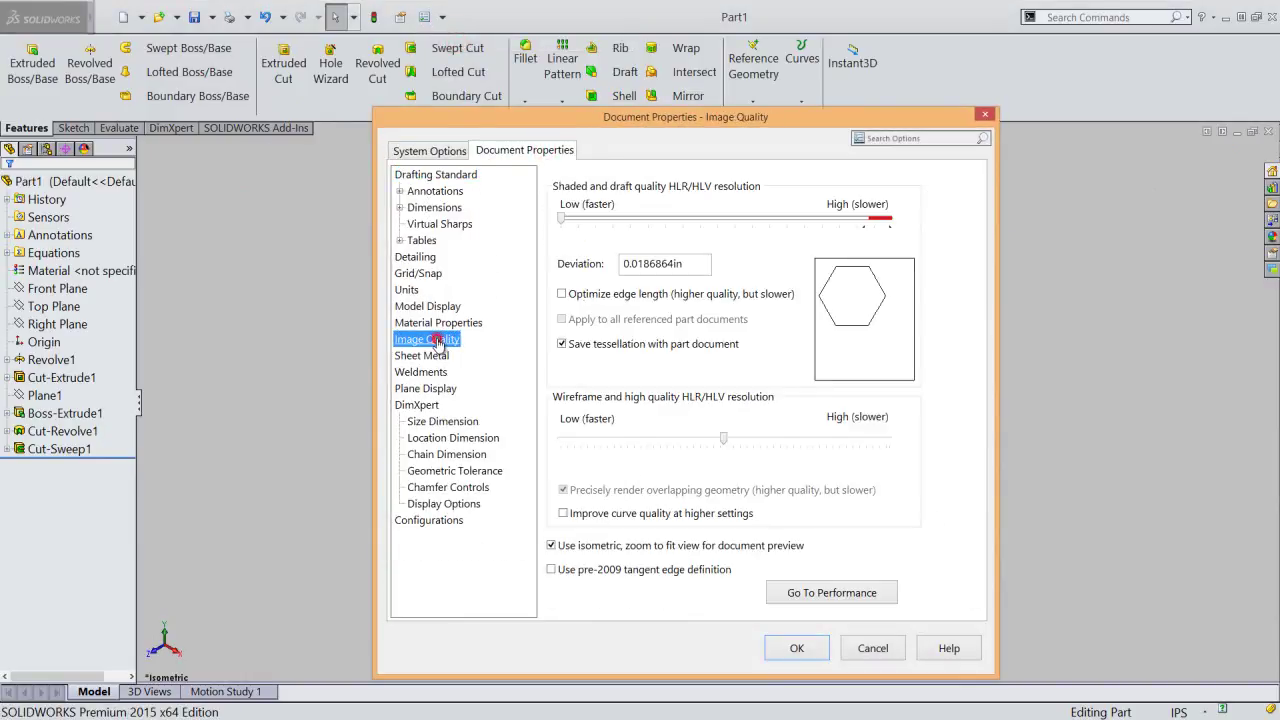
{"action": "left_click", "coordinate": [563, 220]}
{"action": "left_click_drag", "start_coordinate": [565, 222], "coordinate": [630, 225]}
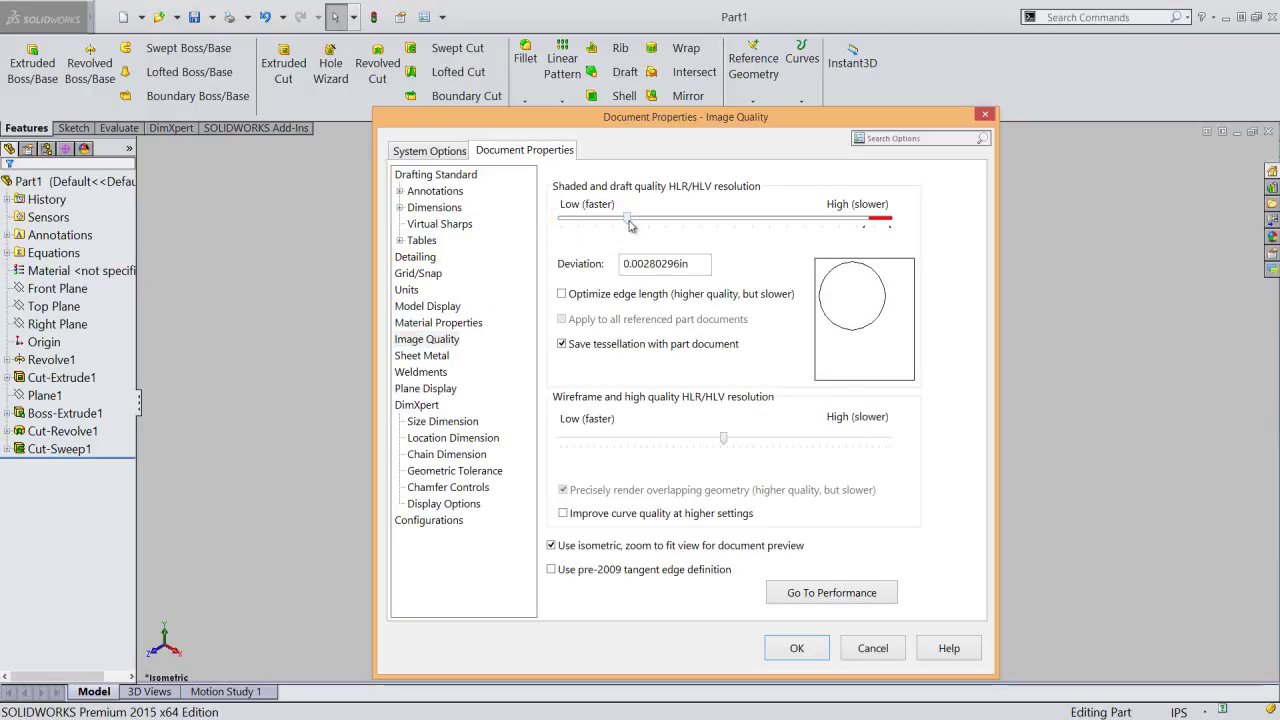
{"action": "left_click", "coordinate": [797, 649]}
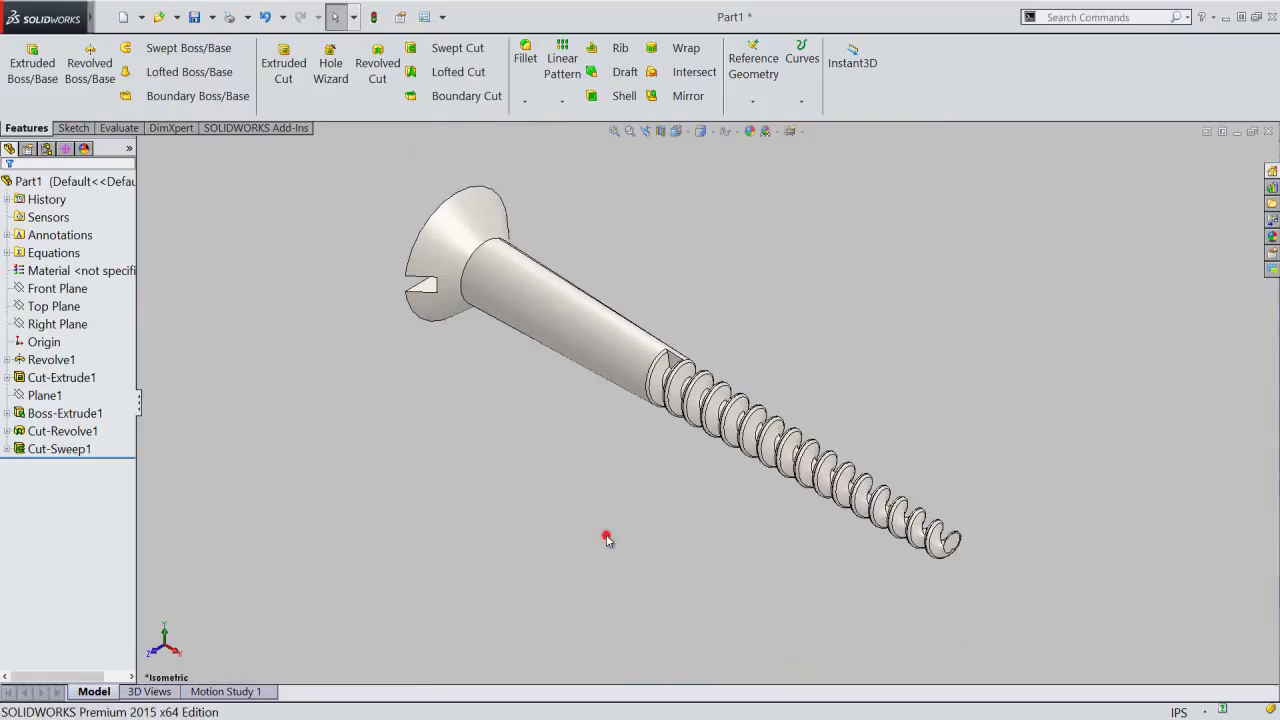
- Rebuild and save the part
{"action": "left_click", "coordinate": [373, 16]}
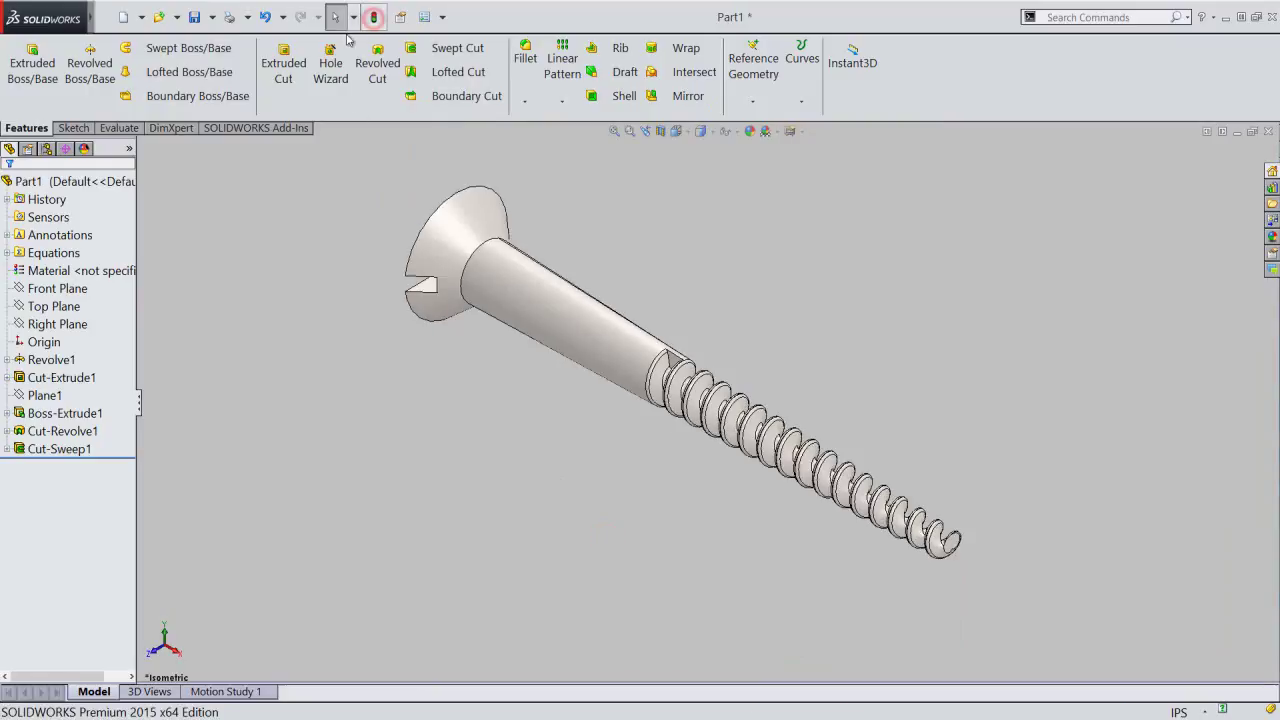
{"action": "left_click", "coordinate": [194, 16]}
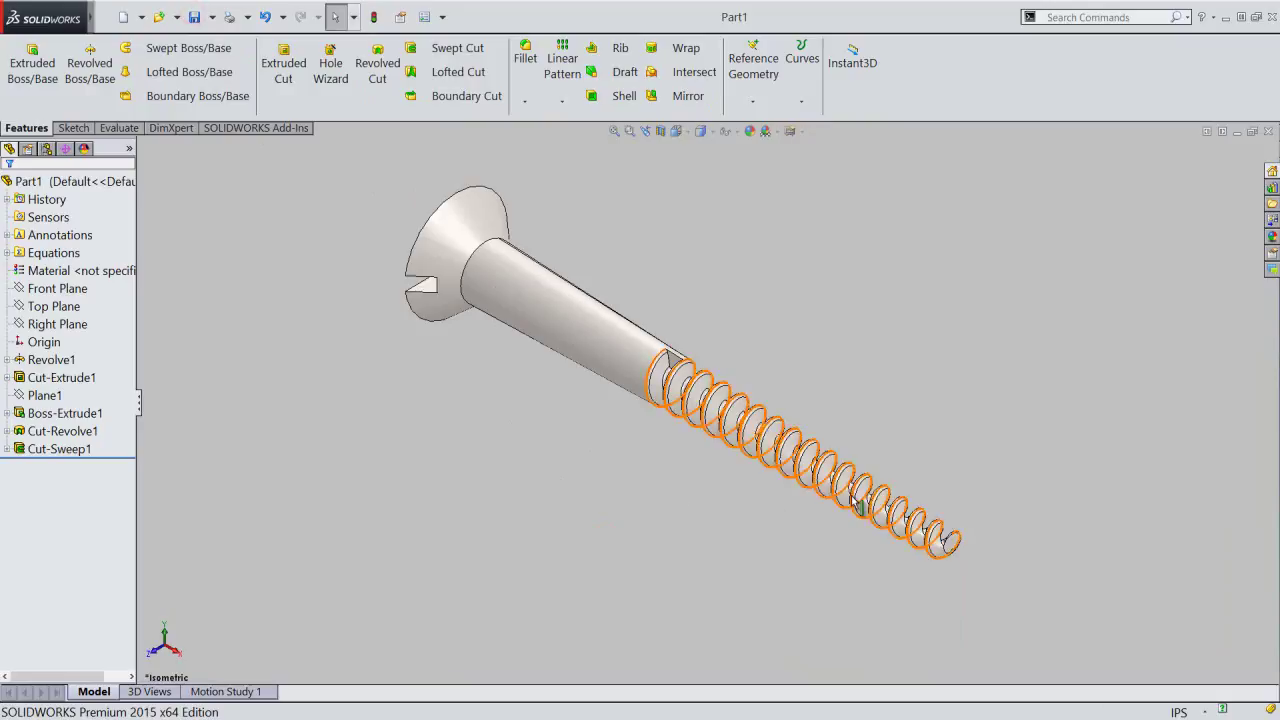
{"action": "scroll", "coordinate": [858, 500], "scroll_direction": "down", "scroll_amount": 2}
{"action": "scroll", "coordinate": [930, 545], "scroll_direction": "down", "scroll_amount": 2}
{"action": "scroll", "coordinate": [958, 565], "scroll_direction": "down", "scroll_amount": 3}
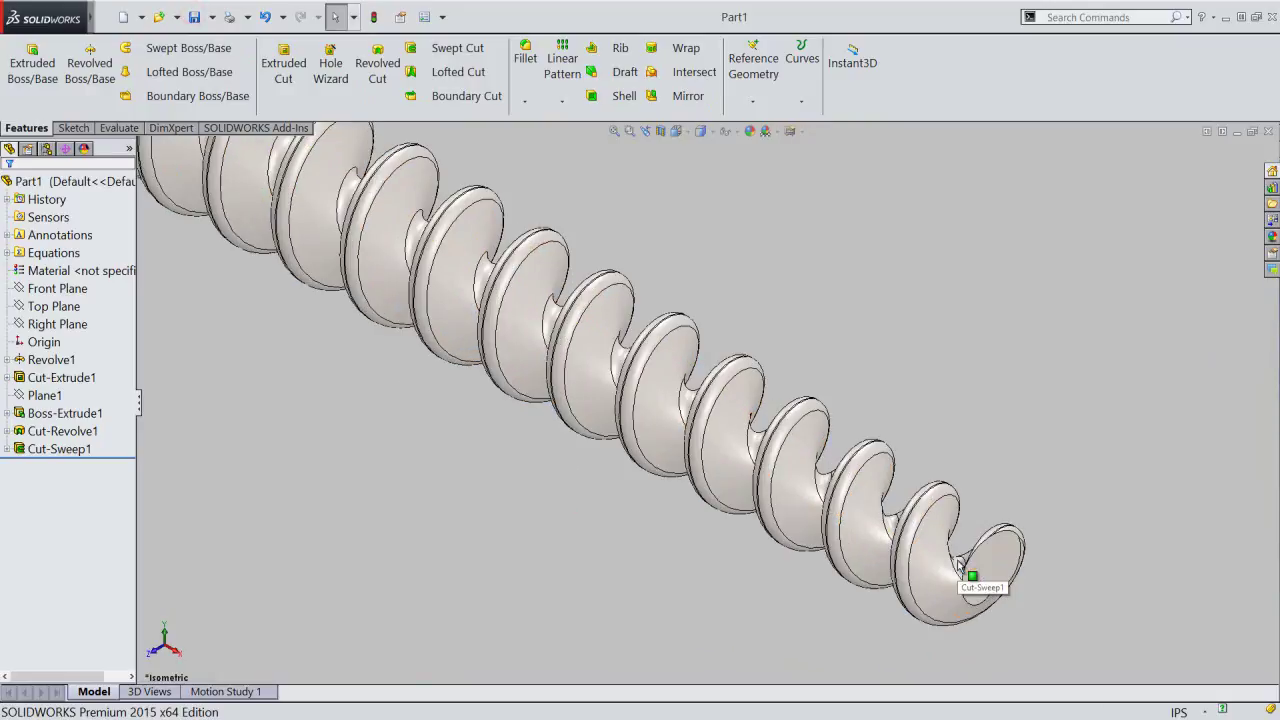
{"action": "scroll", "coordinate": [958, 565], "scroll_direction": "up", "scroll_amount": 1}
{"action": "scroll", "coordinate": [885, 478], "scroll_direction": "up", "scroll_amount": 3}
{"action": "scroll", "coordinate": [829, 480], "scroll_direction": "up", "scroll_amount": 3}
{"action": "scroll", "coordinate": [720, 434], "scroll_direction": "up", "scroll_amount": 1}
{"action": "scroll", "coordinate": [575, 290], "scroll_direction": "down", "scroll_amount": 2}
{"action": "scroll", "coordinate": [590, 358], "scroll_direction": "down", "scroll_amount": 3}
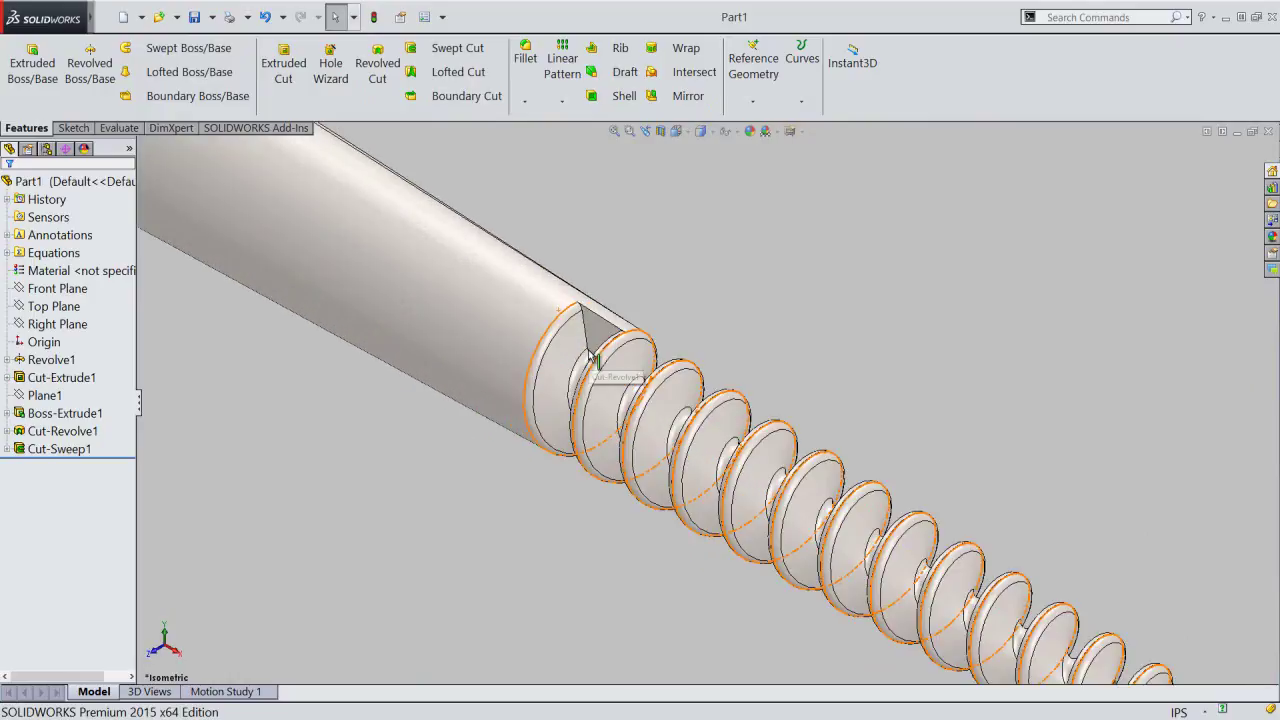
- Section the screw lengthwise and inspect the thread from the Front view
{"action": "left_click", "coordinate": [661, 134]}
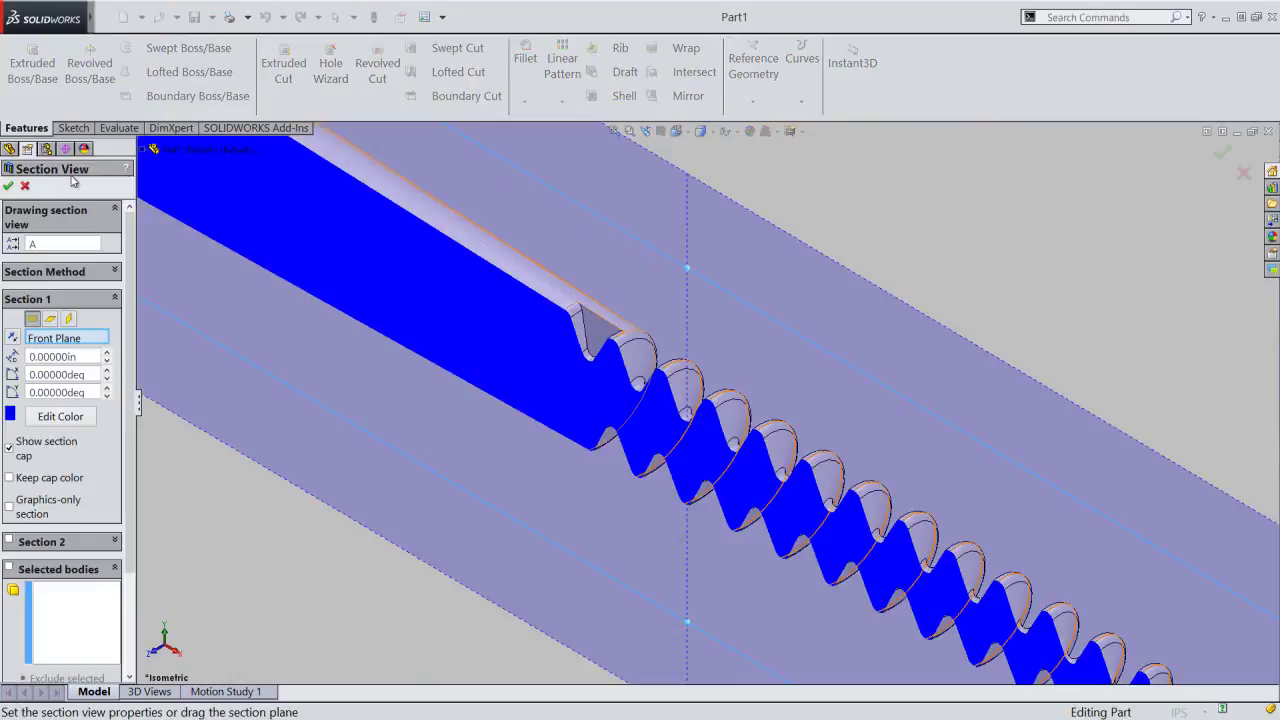
{"action": "left_click", "coordinate": [8, 185]}
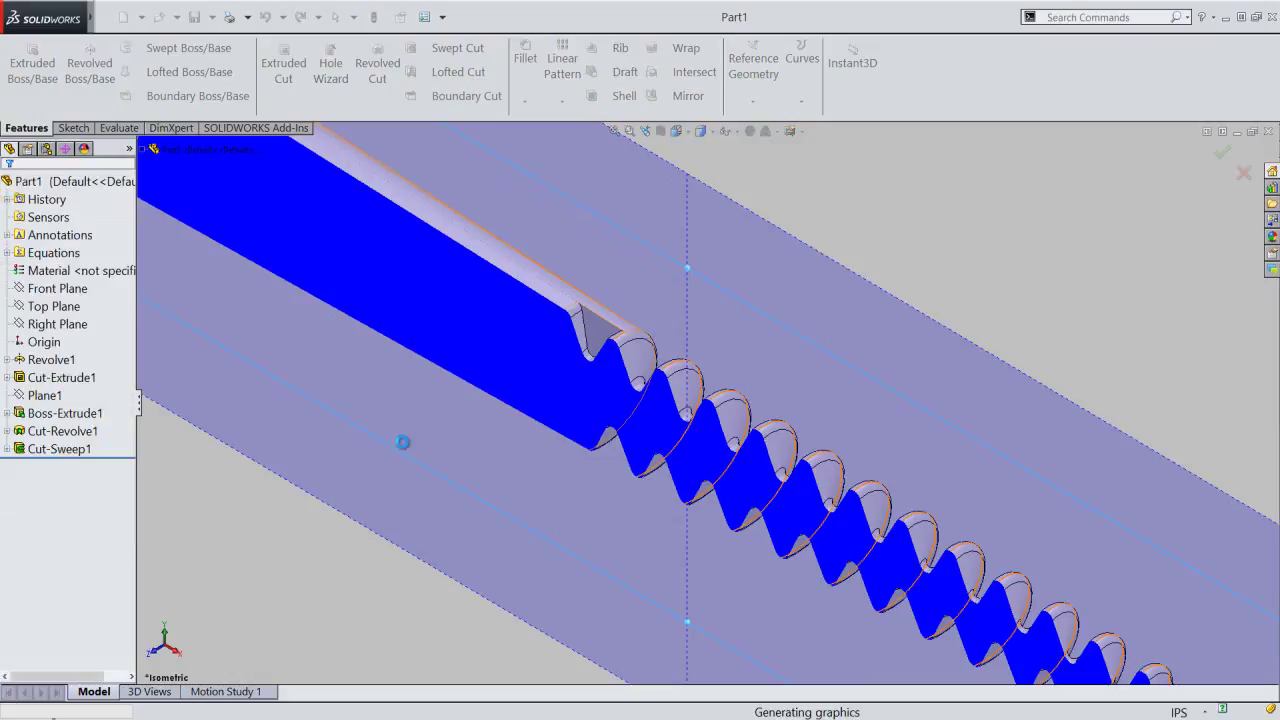
{"action": "scroll", "coordinate": [548, 415], "scroll_direction": "up", "scroll_amount": 2}
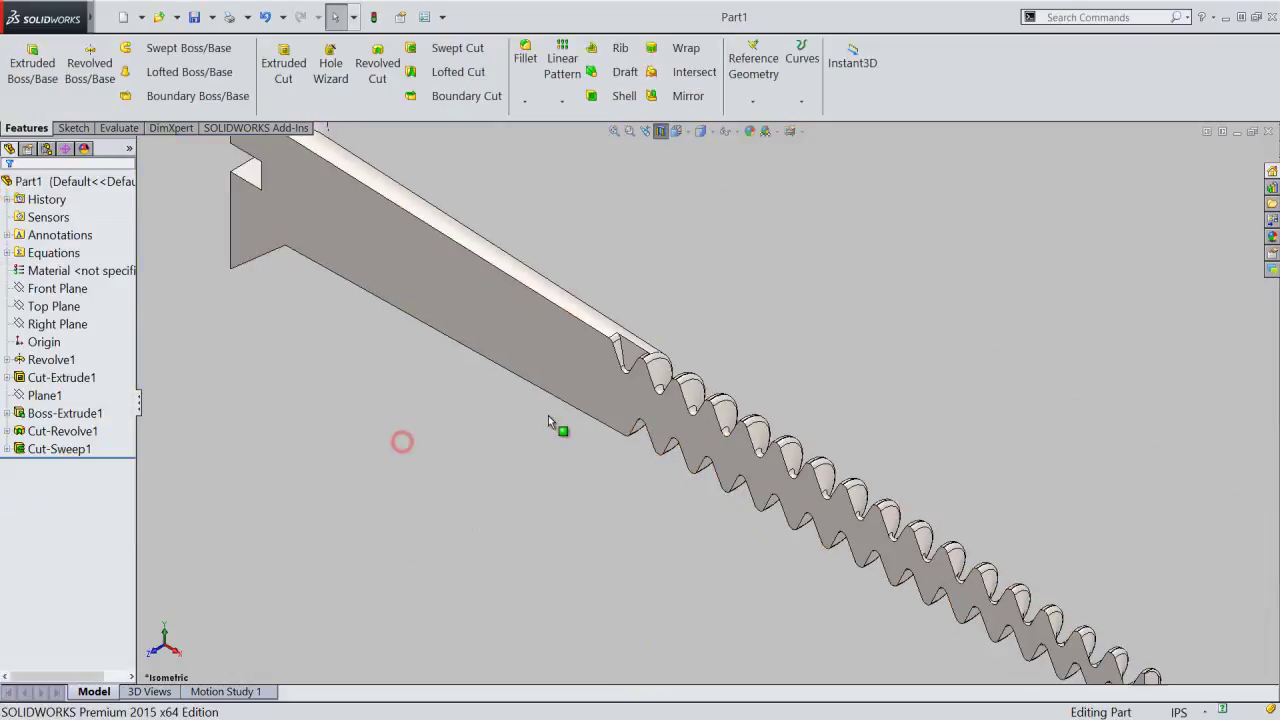
{"action": "scroll", "coordinate": [621, 474], "scroll_direction": "up", "scroll_amount": 2}
{"action": "scroll", "coordinate": [912, 548], "scroll_direction": "down", "scroll_amount": 2}
{"action": "scroll", "coordinate": [912, 548], "scroll_direction": "down", "scroll_amount": 3}
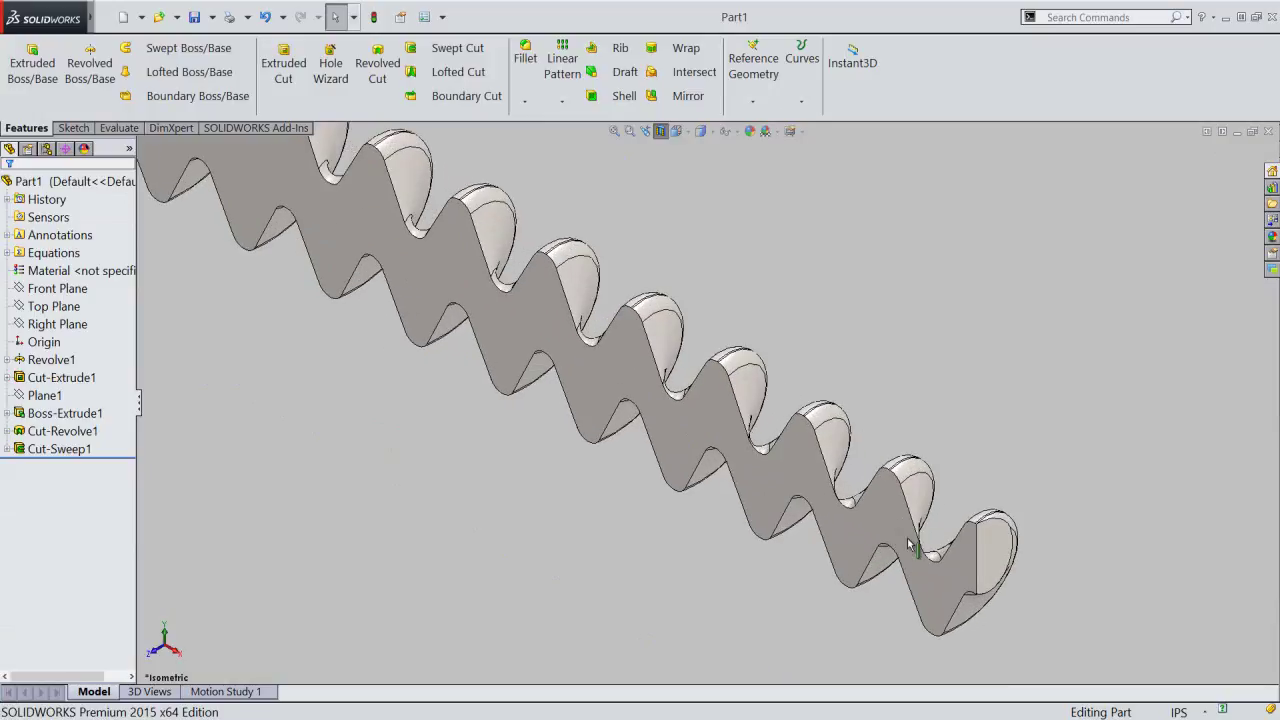
{"action": "left_click", "coordinate": [676, 131]}
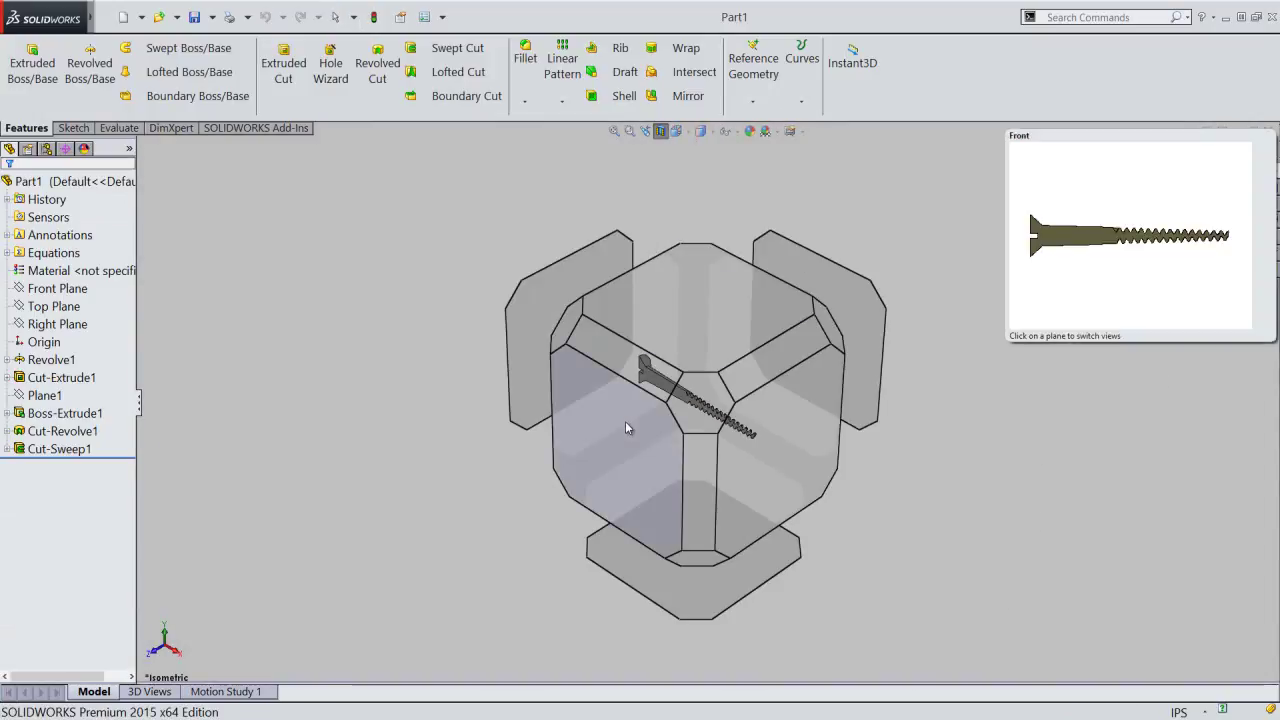
{"action": "left_click", "coordinate": [625, 421]}
{"action": "scroll", "coordinate": [677, 409], "scroll_direction": "down", "scroll_amount": 1}
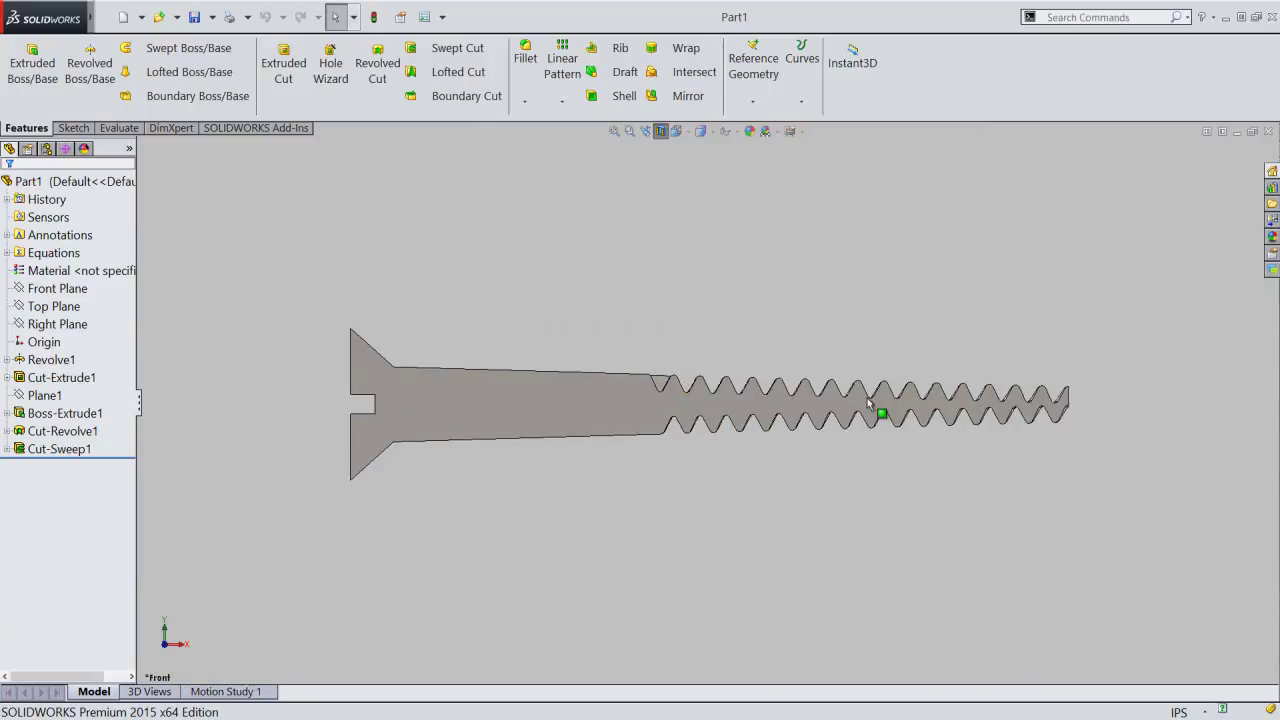
{"action": "scroll", "coordinate": [945, 405], "scroll_direction": "down", "scroll_amount": 2}
{"action": "scroll", "coordinate": [945, 405], "scroll_direction": "down", "scroll_amount": 2}
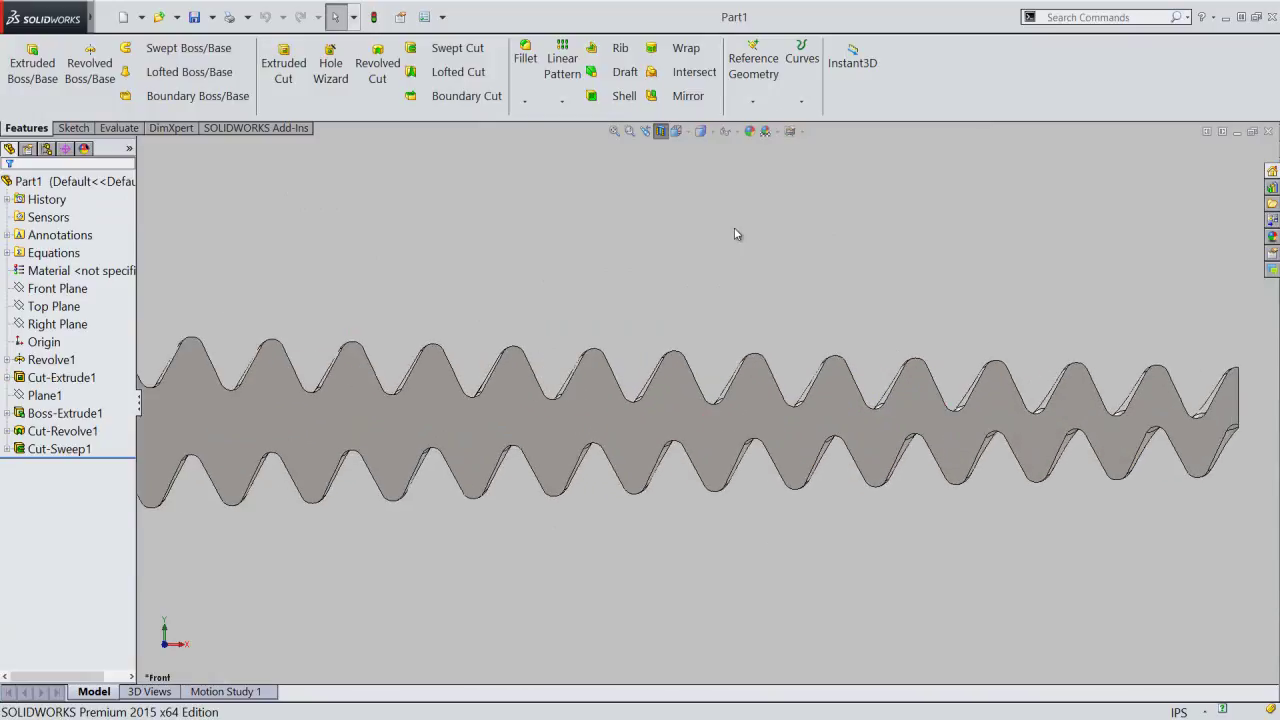
- Turn off the section view and show the screw from an angled 3D corner
{"action": "left_click", "coordinate": [663, 134]}
{"action": "left_click", "coordinate": [677, 131]}
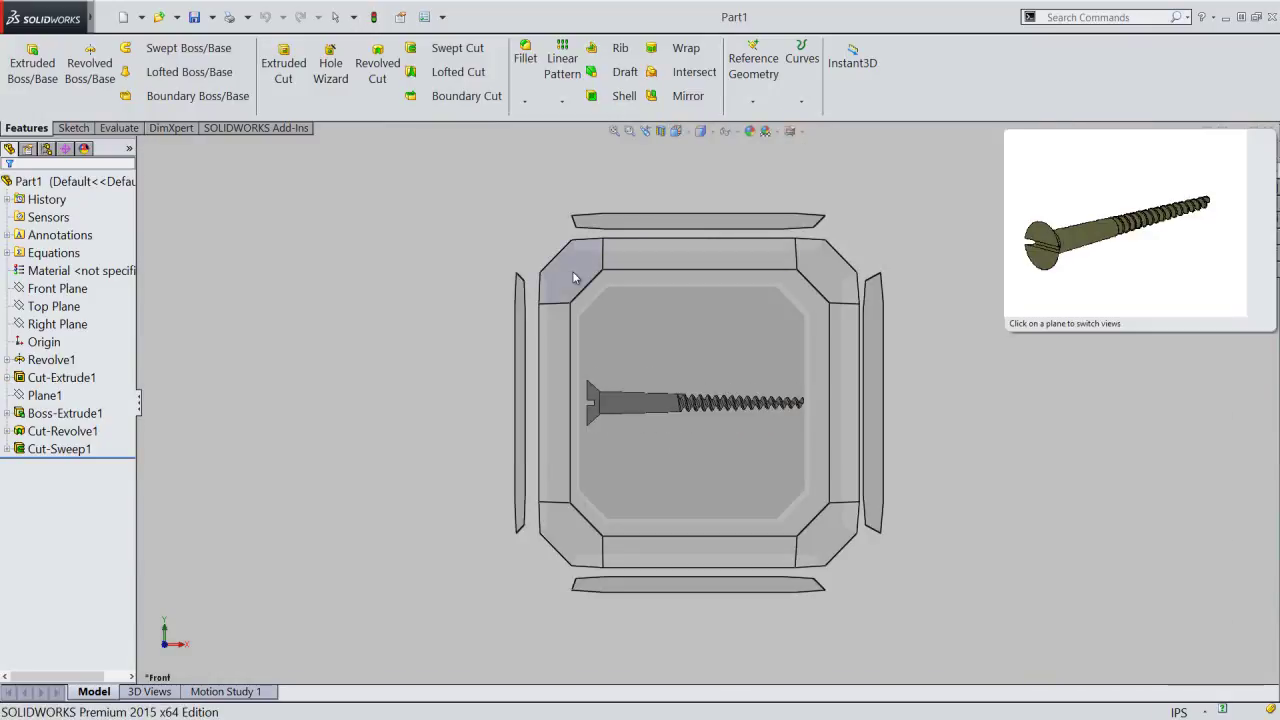
{"action": "left_click", "coordinate": [573, 275]}
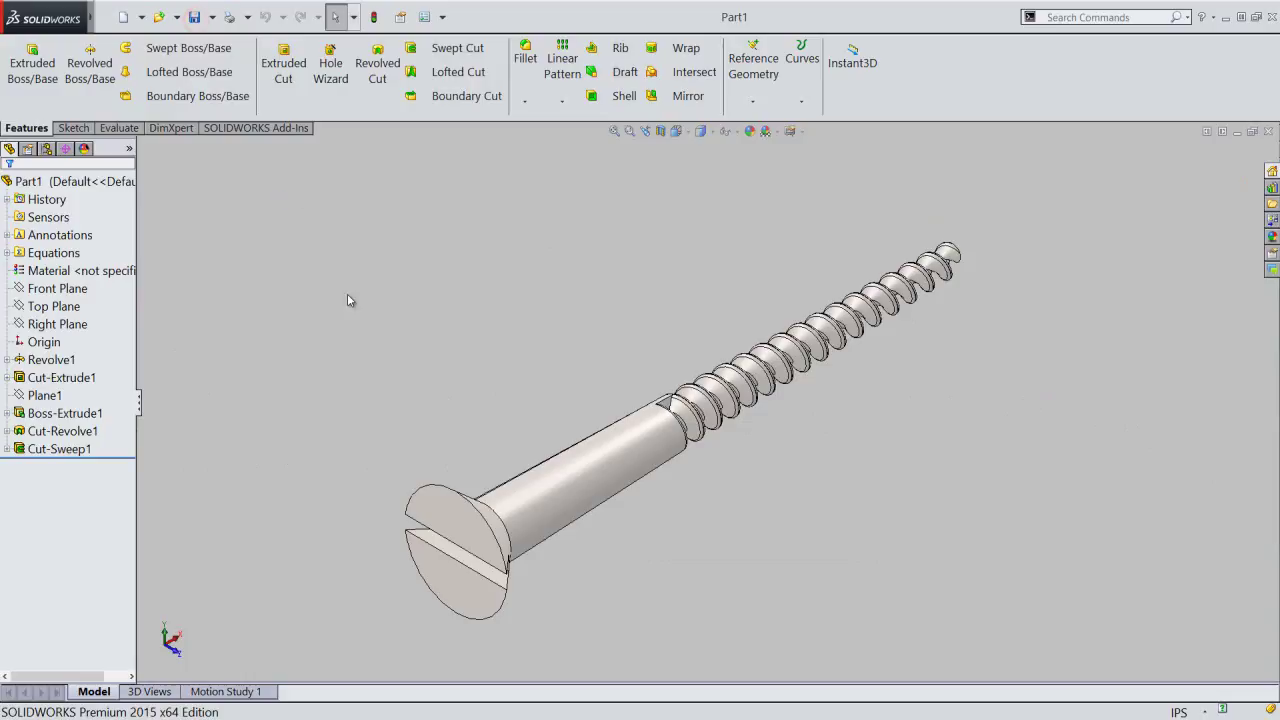
- Collapse the feature tree and hide button text labels, the Task Pane and Heads-Up view toolbar
{"action": "left_click", "coordinate": [139, 403]}
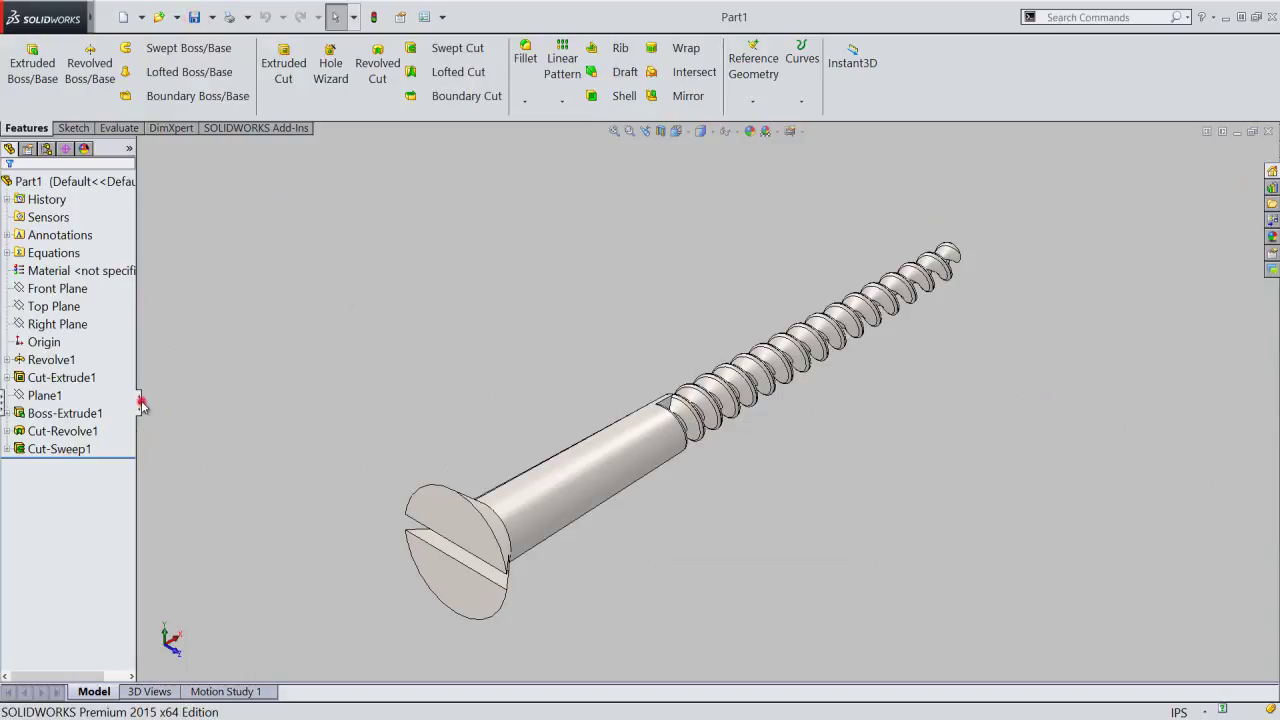
{"action": "right_click", "coordinate": [951, 83]}
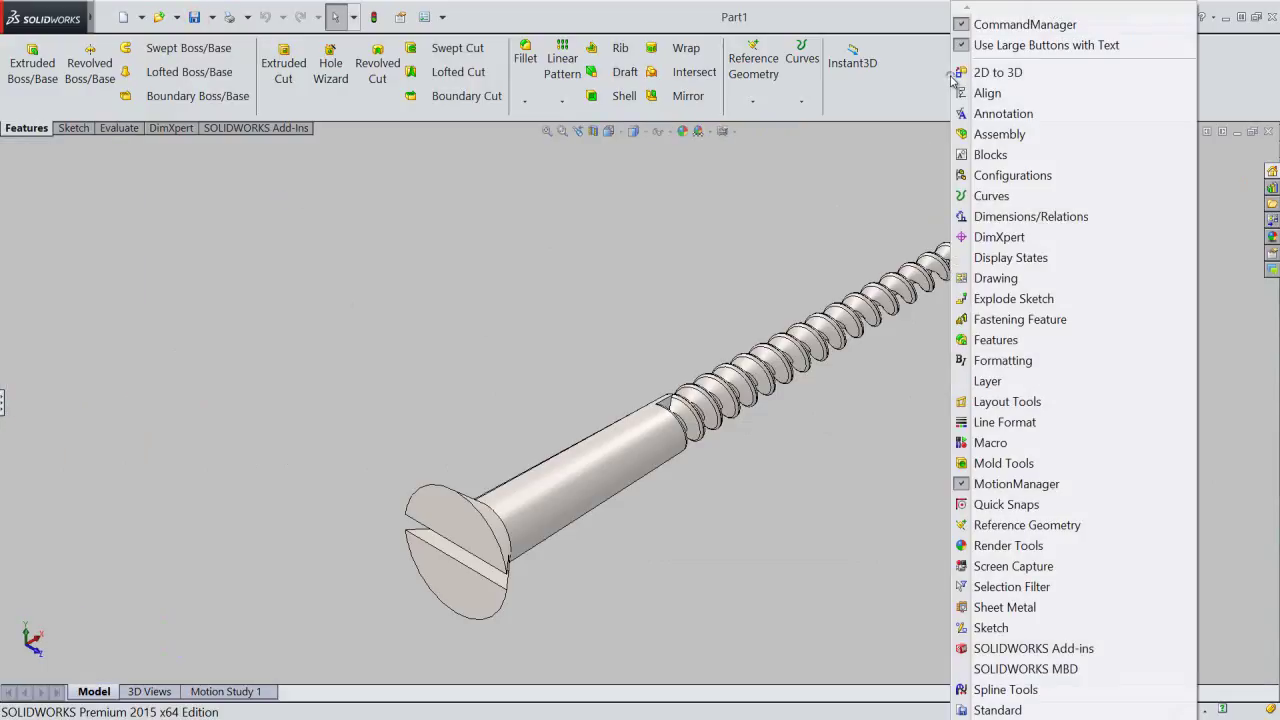
{"action": "left_click", "coordinate": [960, 44]}
{"action": "right_click", "coordinate": [962, 52]}
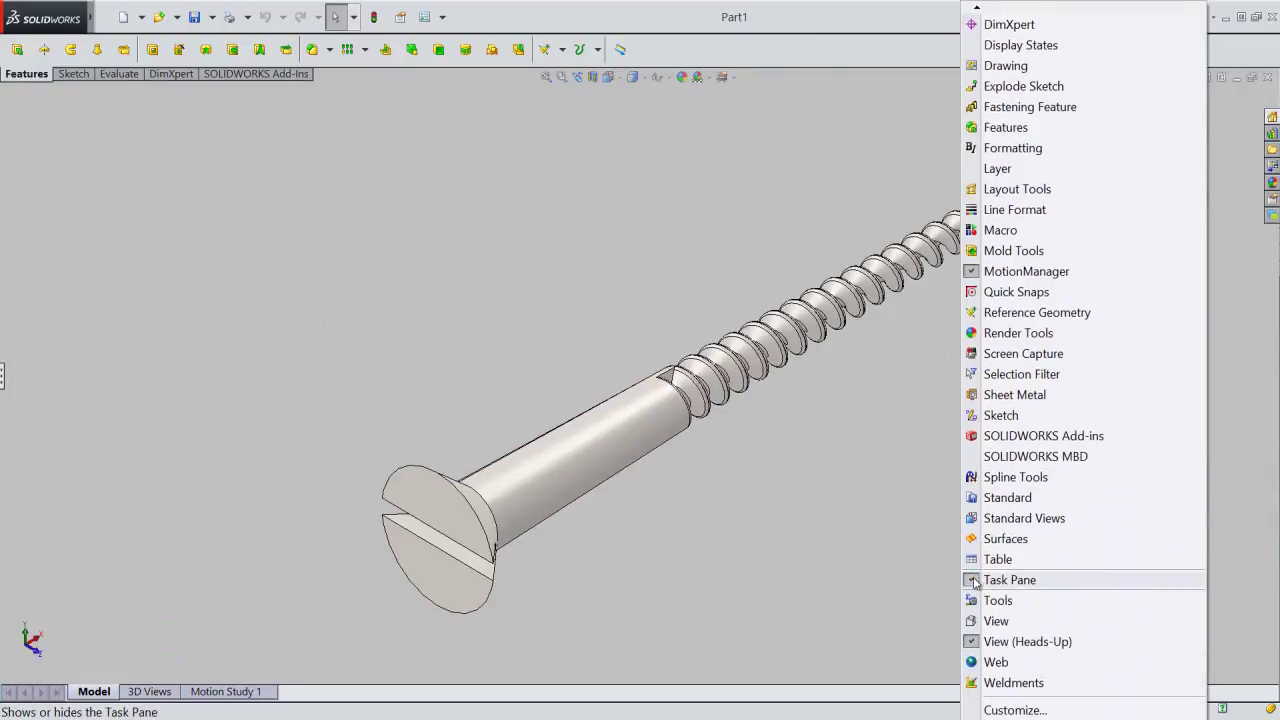
{"action": "left_click", "coordinate": [975, 580]}
{"action": "right_click", "coordinate": [916, 60]}
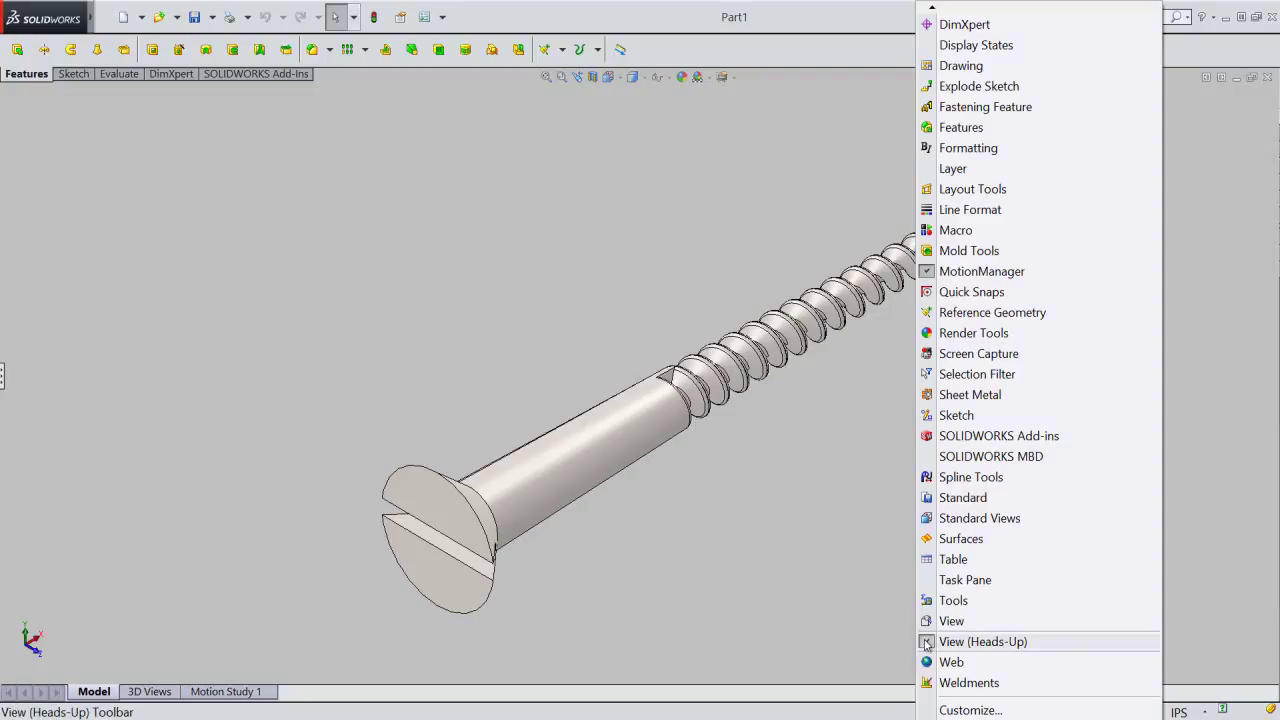
{"action": "left_click", "coordinate": [922, 641]}
- Pan and zoom the screw, then set the Isometric view
{"action": "right_click", "coordinate": [1007, 349]}
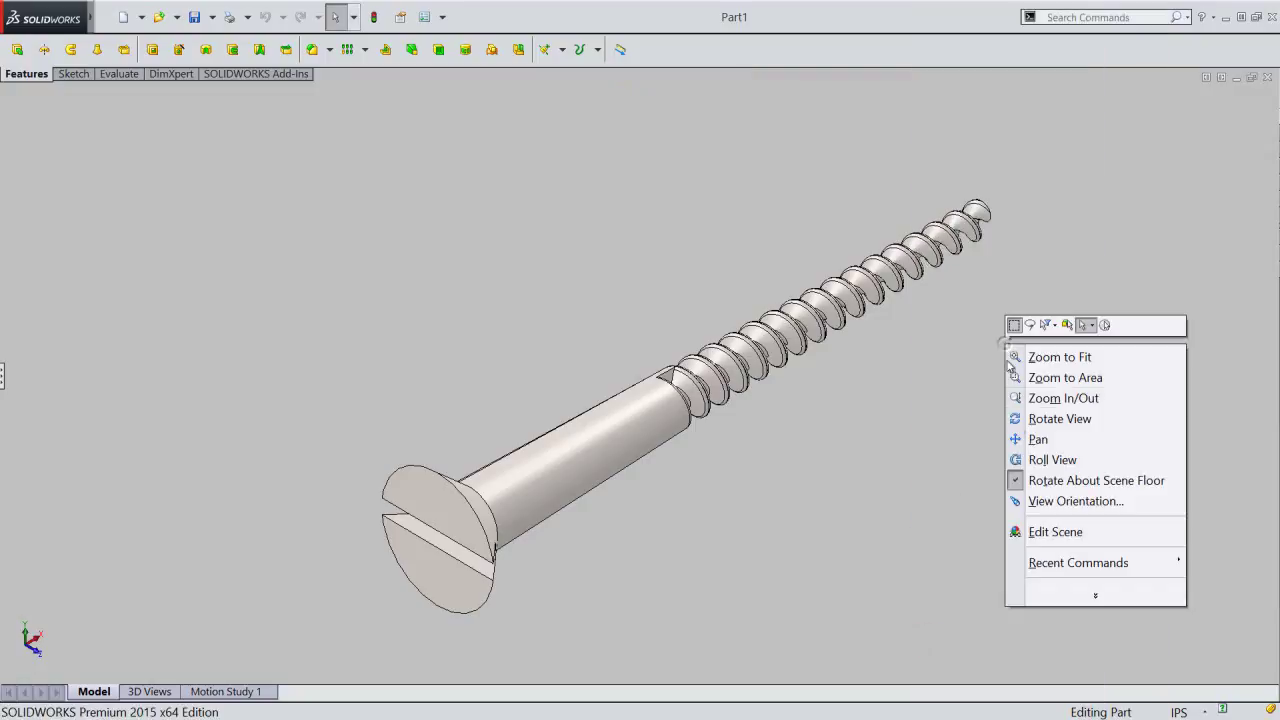
{"action": "left_click", "coordinate": [1032, 435]}
{"action": "mouse_move", "coordinate": [831, 474]}
{"action": "left_mouse_down"}
{"action": "mouse_move", "coordinate": [791, 437]}
{"action": "mouse_move", "coordinate": [832, 398]}
{"action": "left_mouse_up"}
{"action": "right_click", "coordinate": [776, 362]}
{"action": "left_click", "coordinate": [818, 453]}
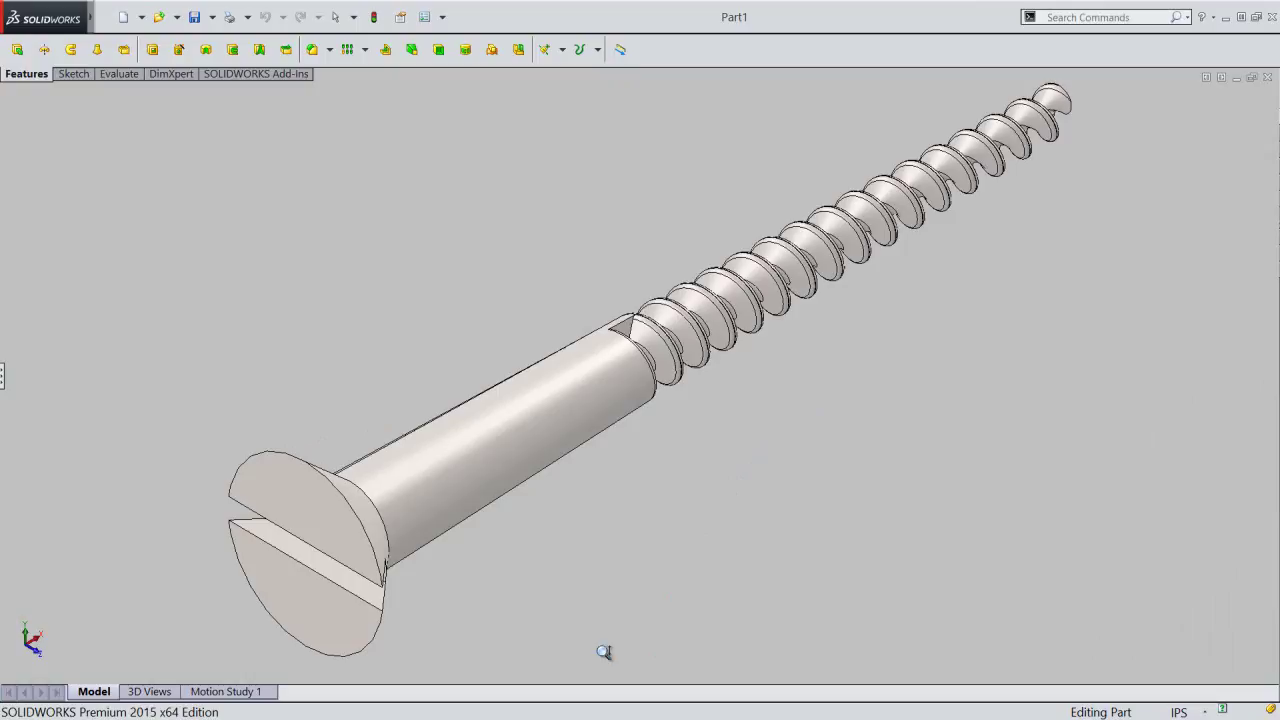
{"action": "right_click", "coordinate": [580, 250]}
{"action": "left_click", "coordinate": [605, 256]}
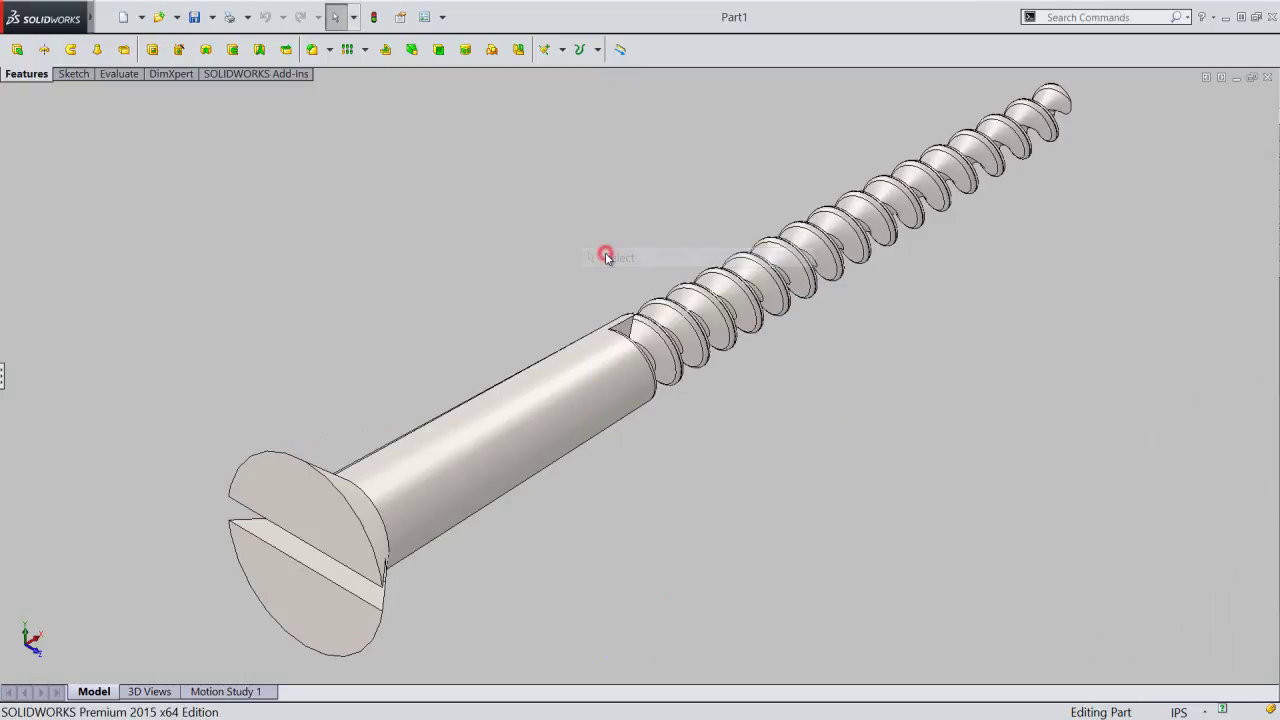
{"action": "key", "text": "space"}
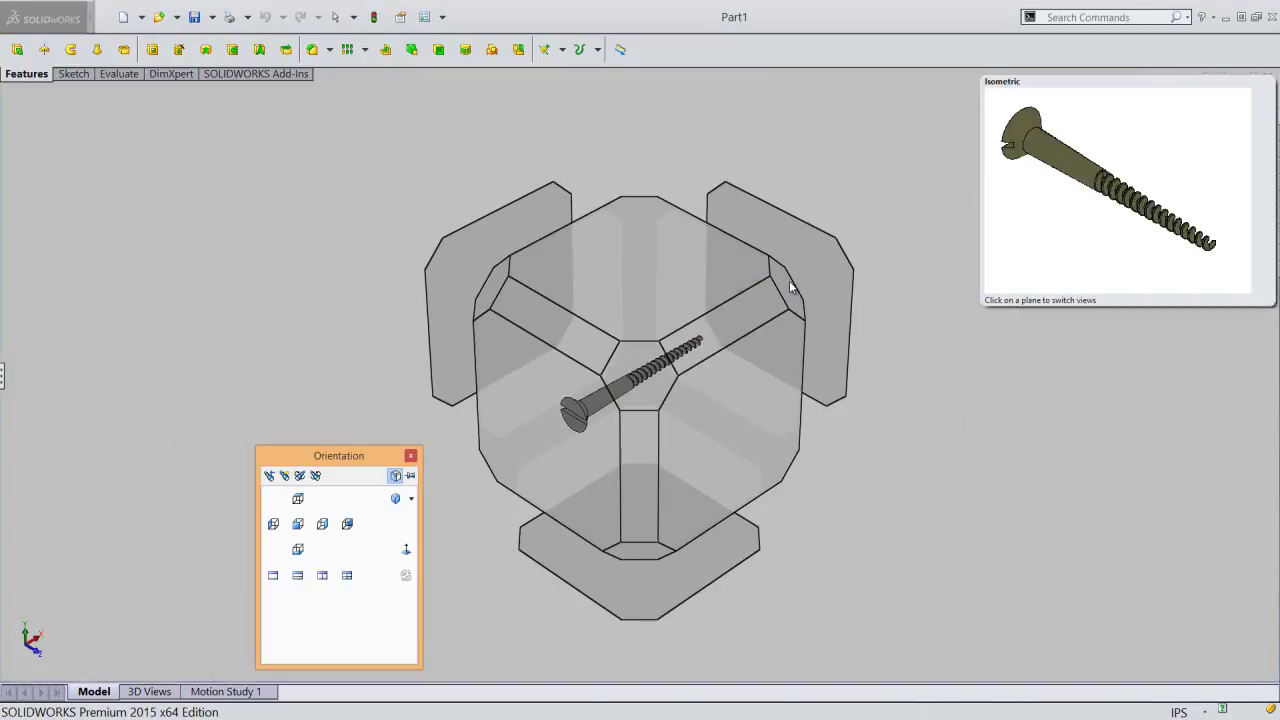
{"action": "left_click", "coordinate": [790, 283]}
- Zoom in and pan the screw into place, then restore large buttons with text
{"action": "right_click", "coordinate": [714, 170]}
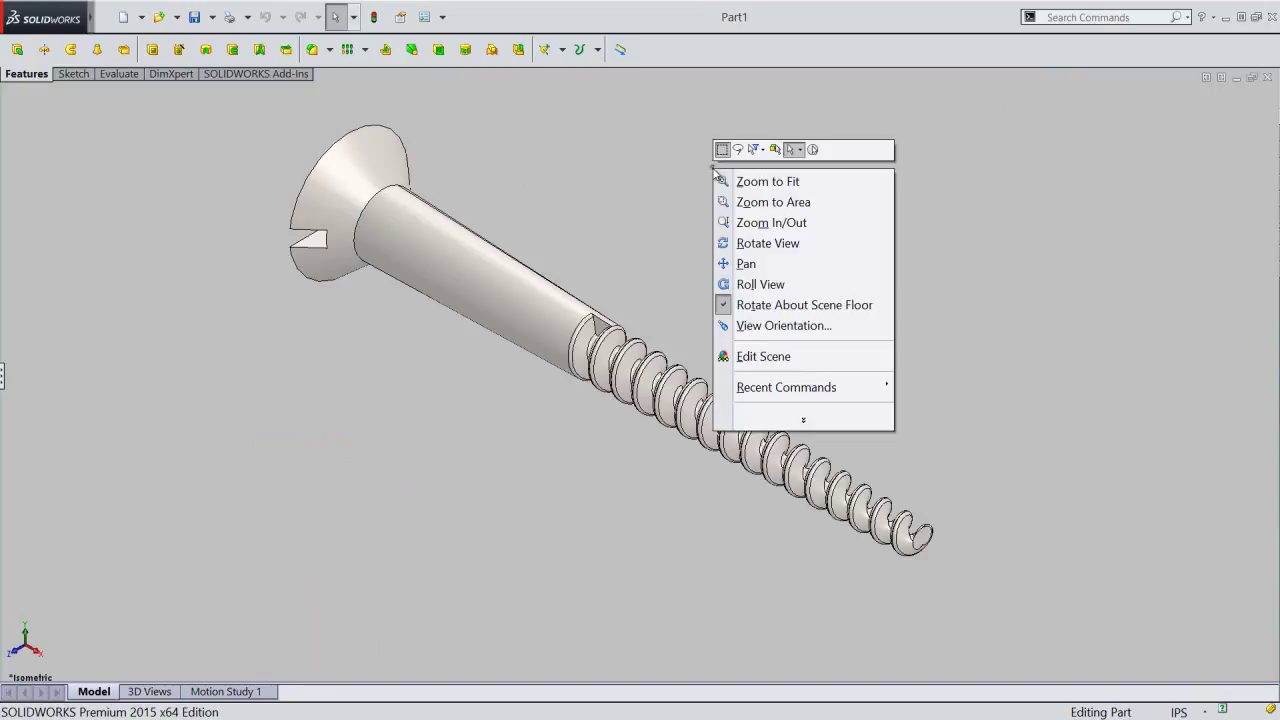
{"action": "left_click", "coordinate": [771, 222]}
{"action": "left_click_drag", "start_coordinate": [734, 229], "coordinate": [741, 222]}
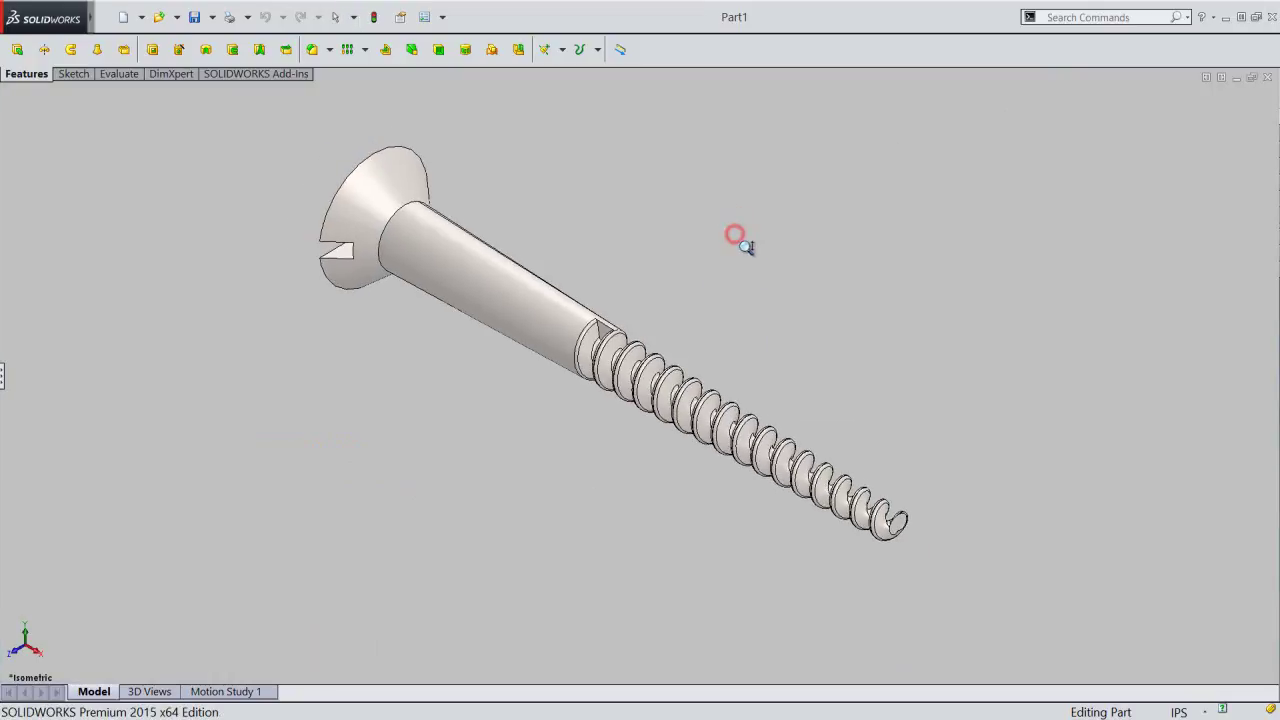
{"action": "right_click", "coordinate": [733, 220]}
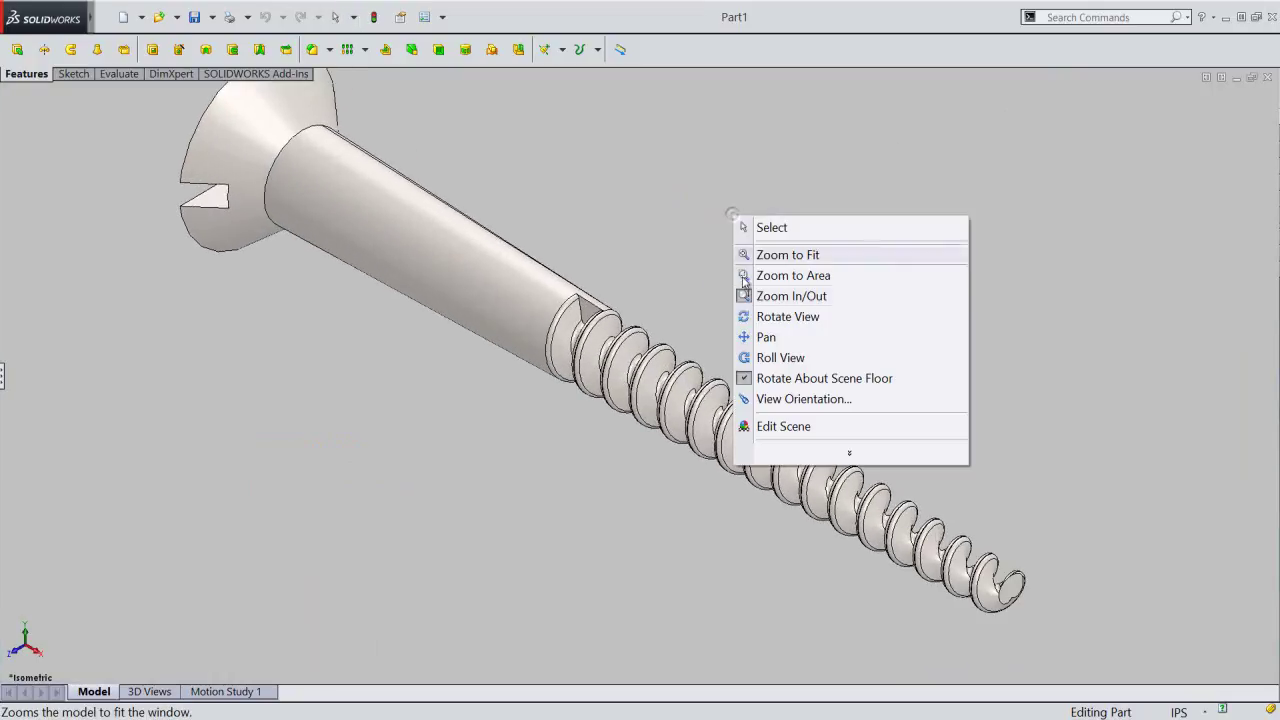
{"action": "left_click", "coordinate": [762, 334]}
{"action": "left_click_drag", "start_coordinate": [711, 360], "coordinate": [768, 396]}
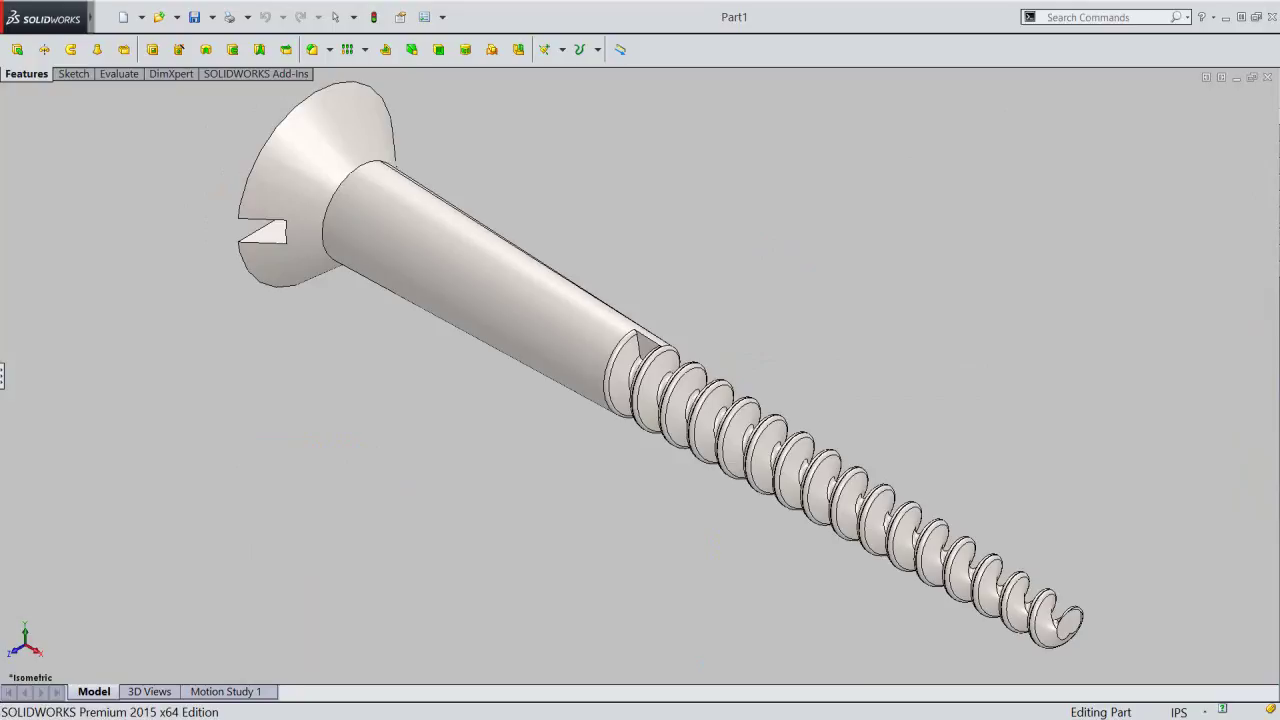
{"action": "right_click", "coordinate": [688, 212]}
{"action": "left_click", "coordinate": [729, 212]}
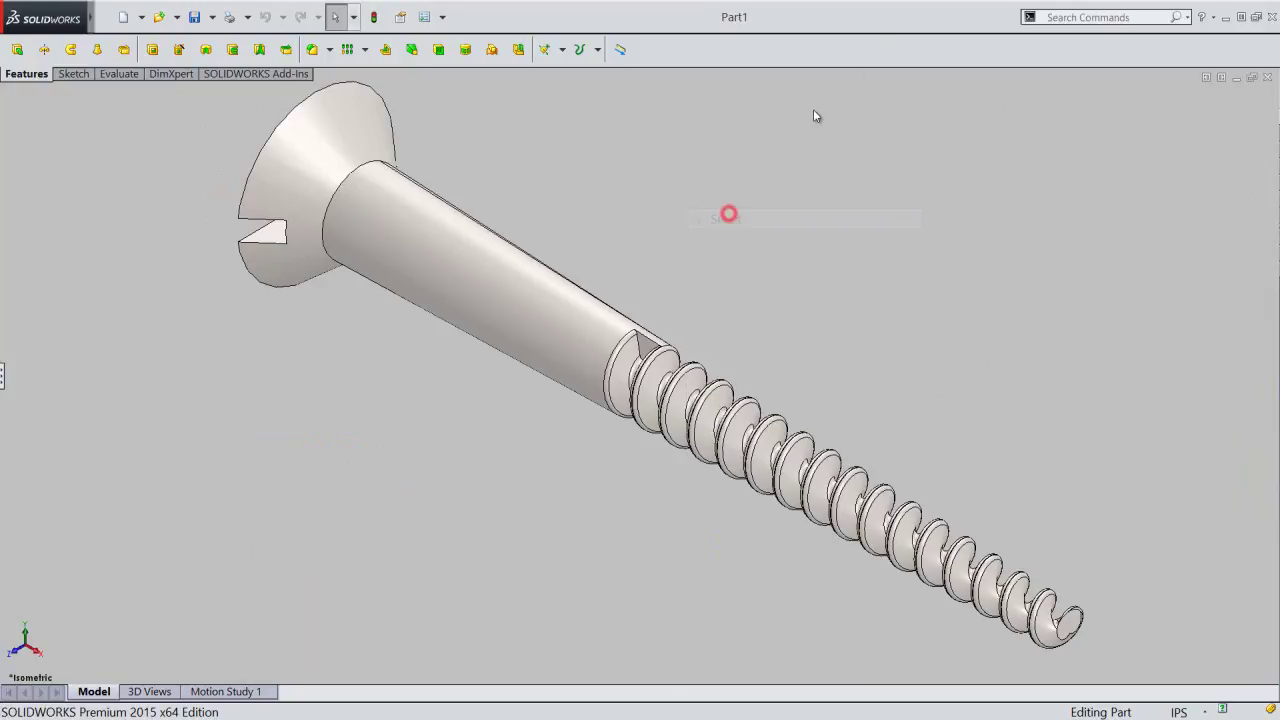
{"action": "right_click", "coordinate": [878, 44]}
{"action": "left_click", "coordinate": [893, 45]}
- Bring back the Task Pane, Heads-Up view toolbar and expanded feature tree
{"action": "right_click", "coordinate": [907, 58]}
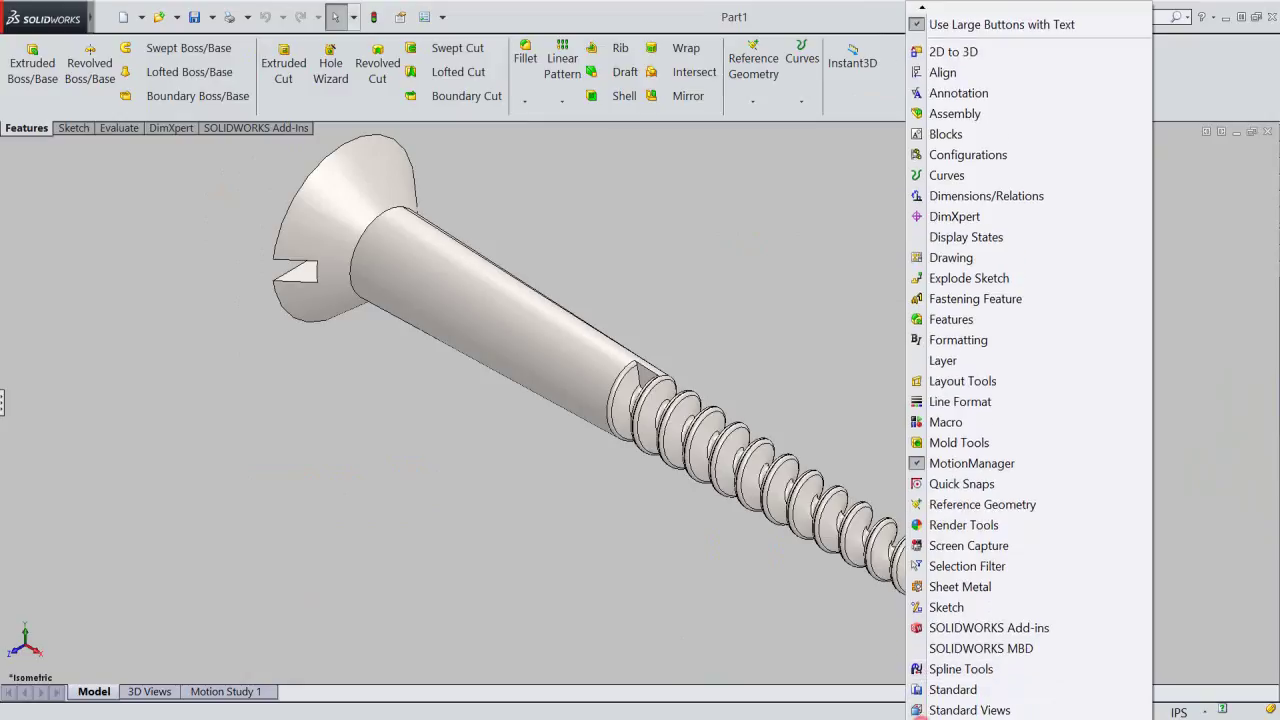
{"action": "scroll", "coordinate": [924, 706], "scroll_direction": "down", "scroll_amount": 3}
{"action": "left_click", "coordinate": [930, 621]}
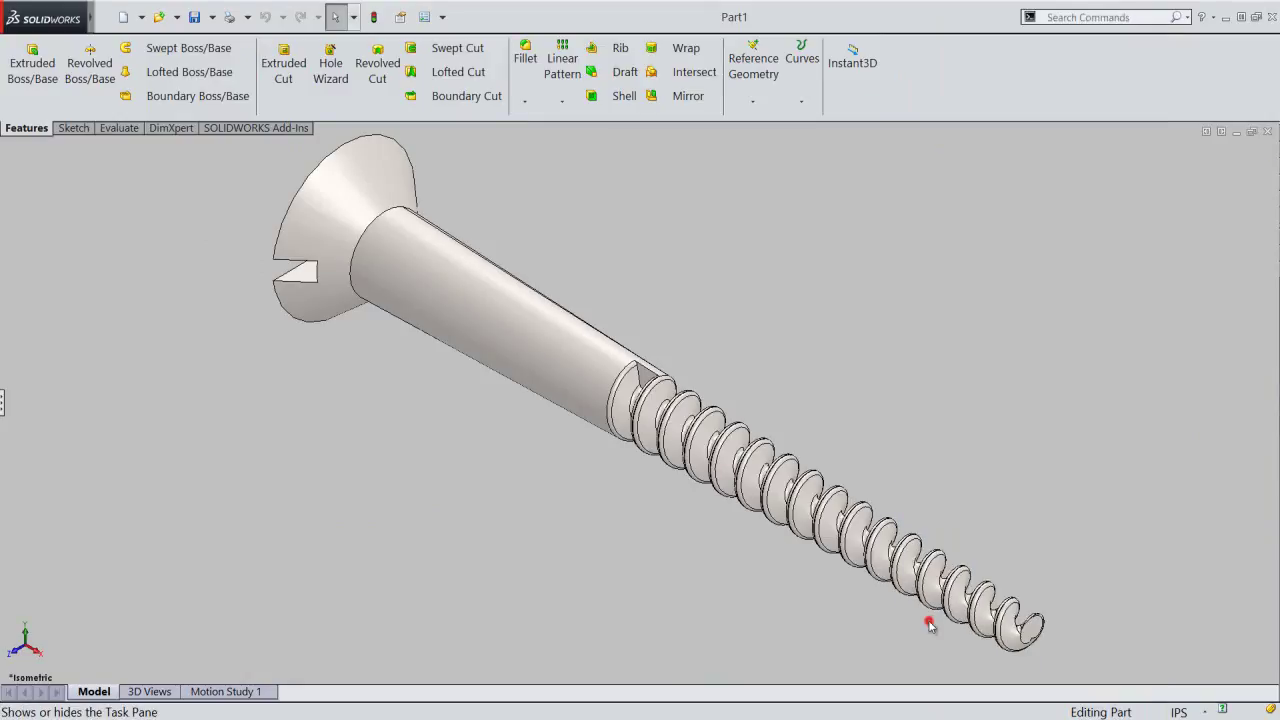
{"action": "right_click", "coordinate": [891, 90]}
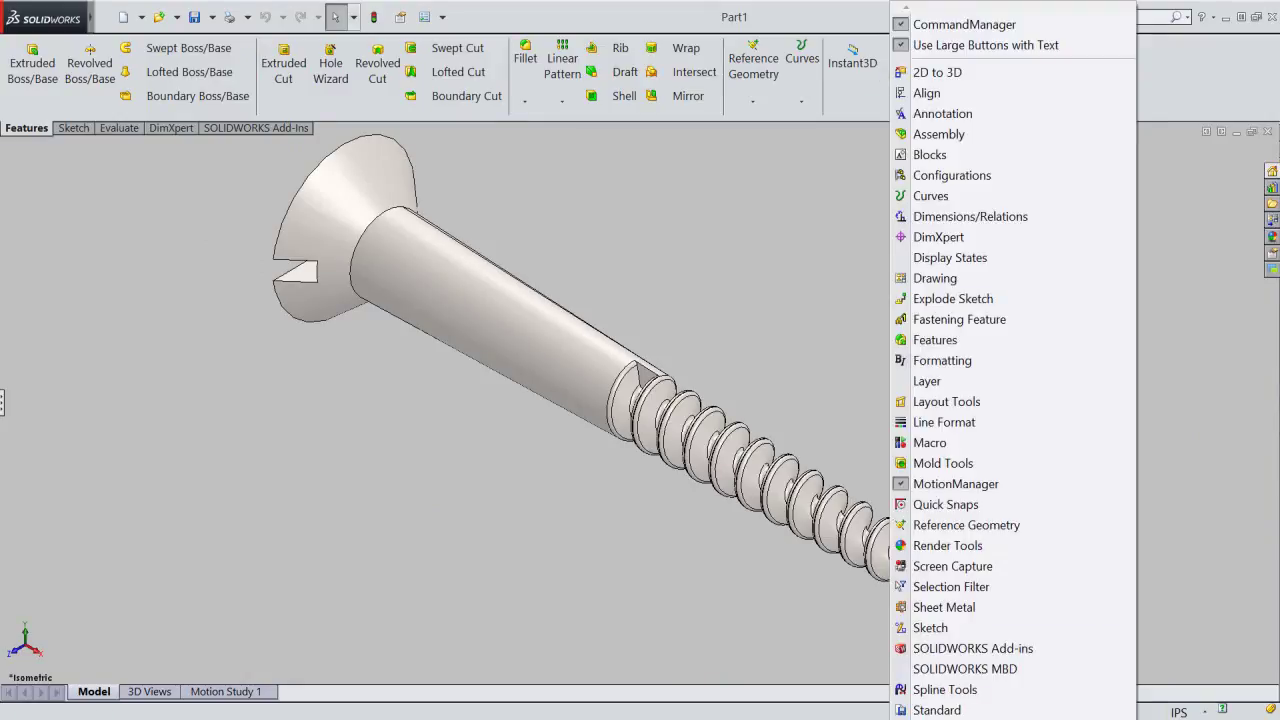
{"action": "scroll", "coordinate": [930, 712], "scroll_direction": "down", "scroll_amount": 3}
{"action": "scroll", "coordinate": [930, 700], "scroll_direction": "down", "scroll_amount": 2}
{"action": "scroll", "coordinate": [930, 700], "scroll_direction": "down", "scroll_amount": 2}
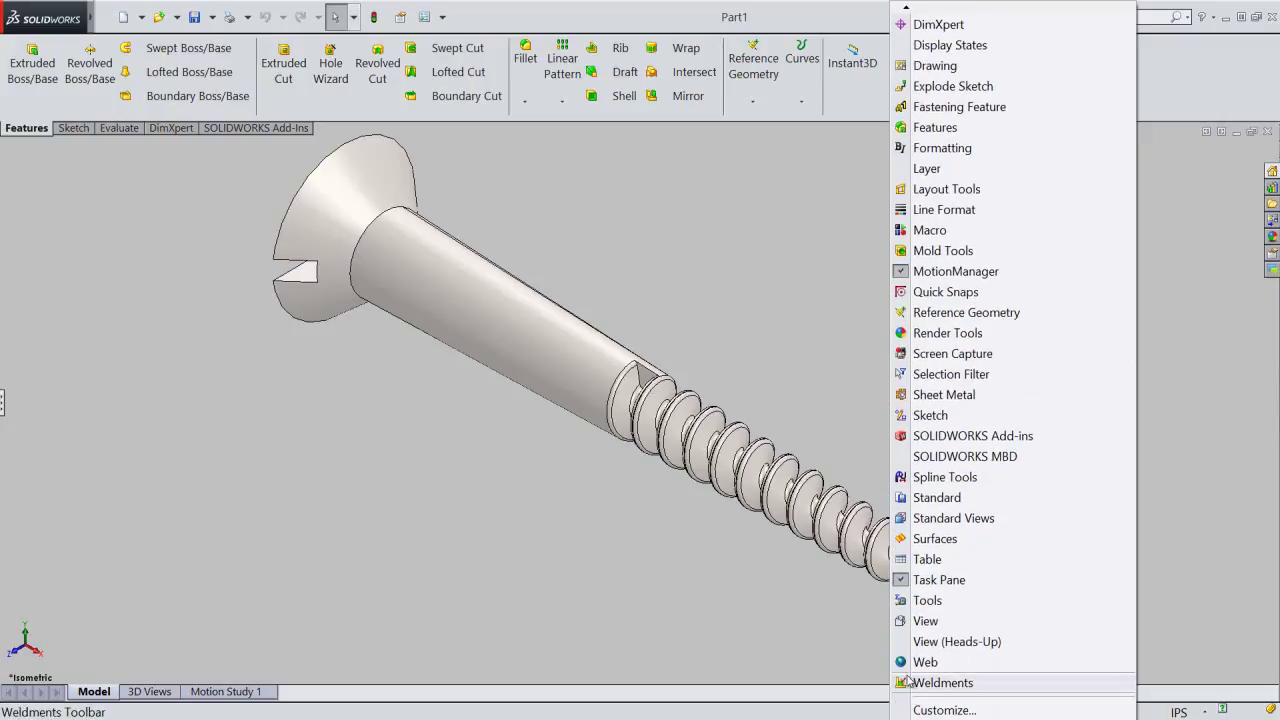
{"action": "left_click", "coordinate": [914, 646]}
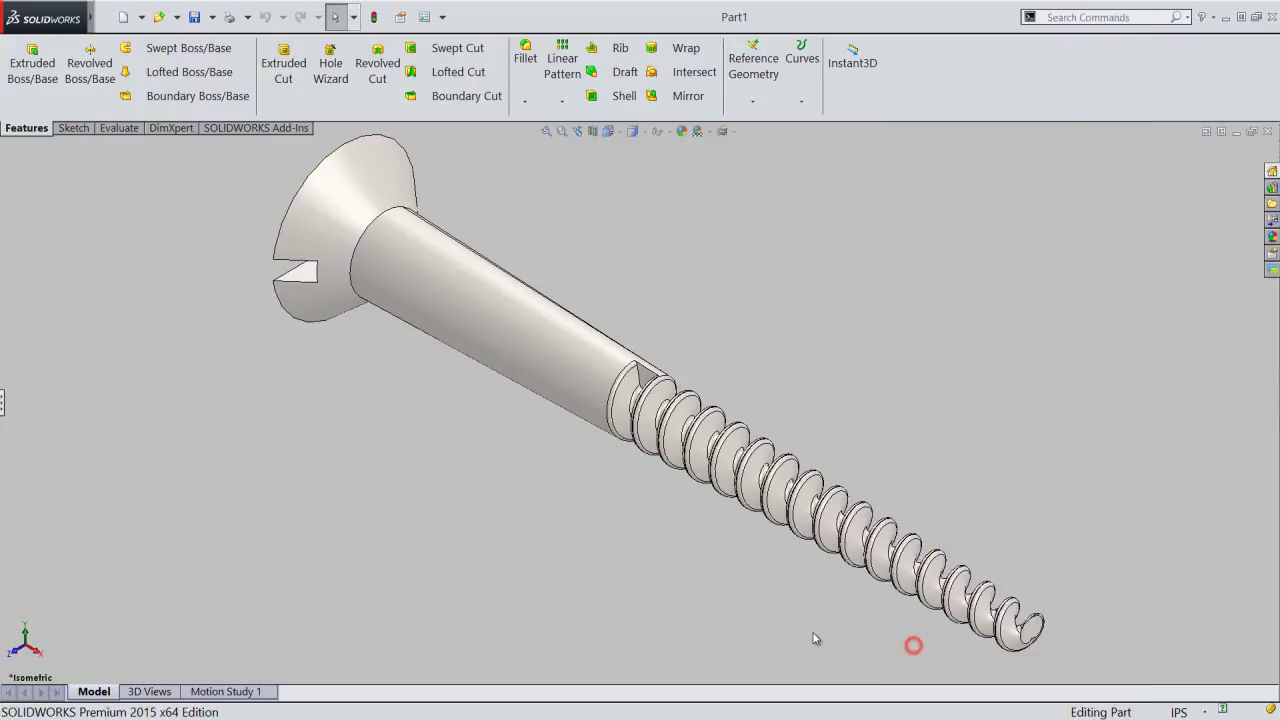
{"action": "left_click", "coordinate": [1, 403]}
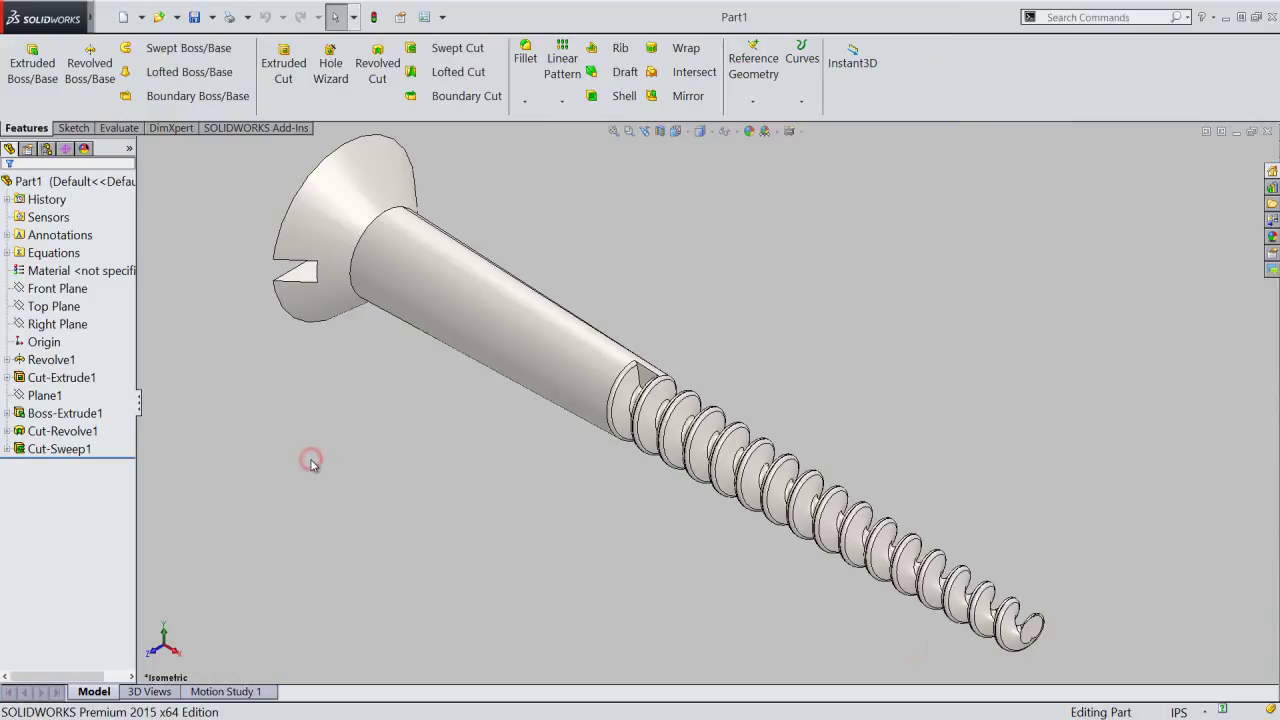
- Show the screw in a trimetric view
{"action": "left_click", "coordinate": [675, 131]}
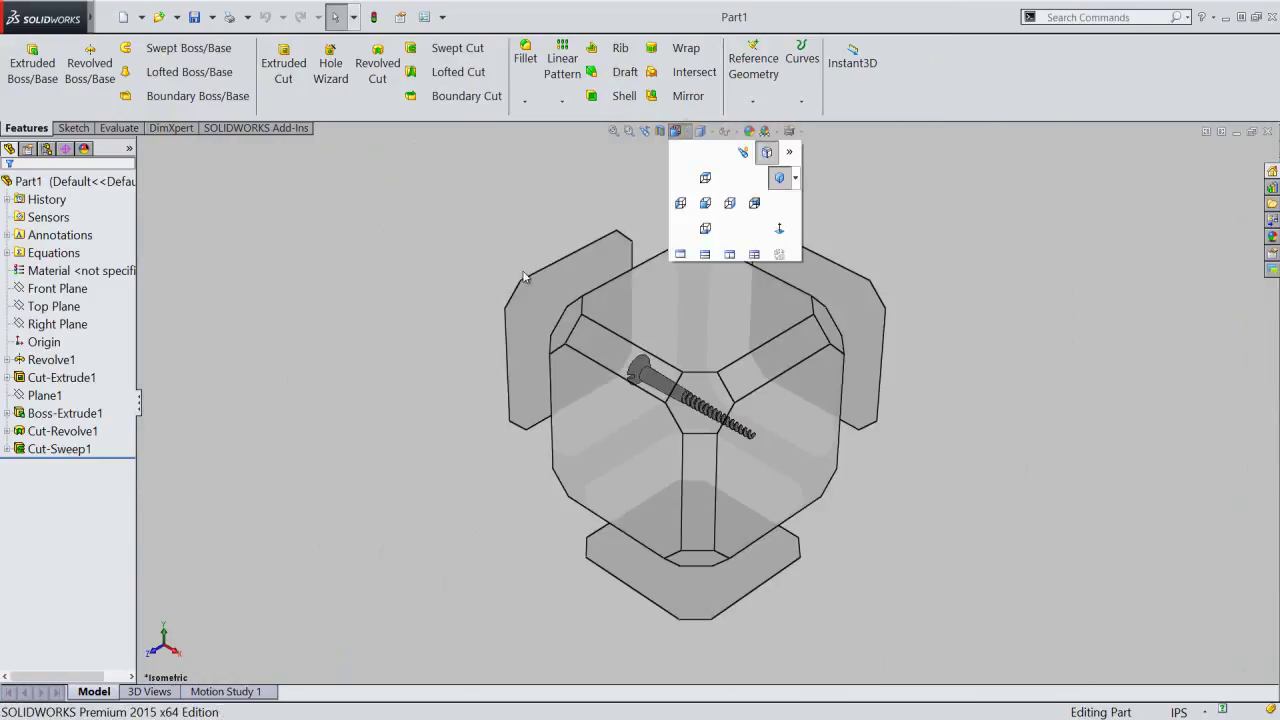
{"action": "left_click", "coordinate": [566, 336]}
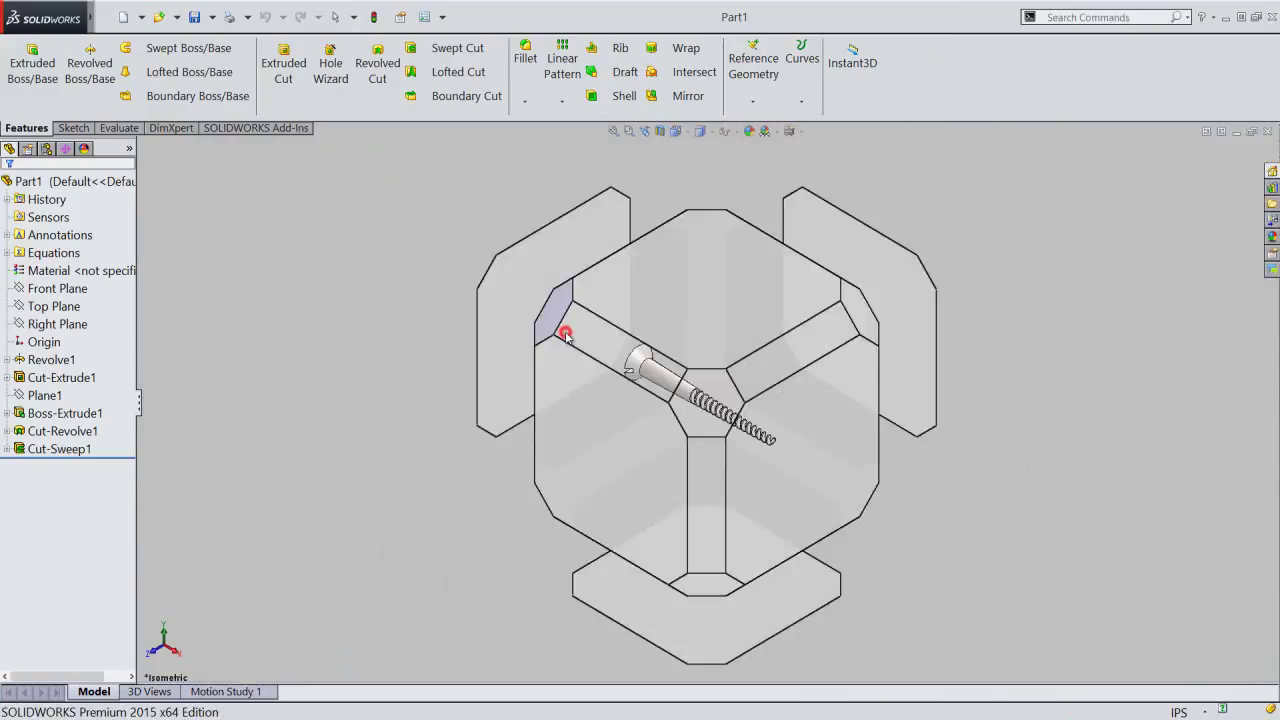
{"action": "left_click", "coordinate": [565, 326]}
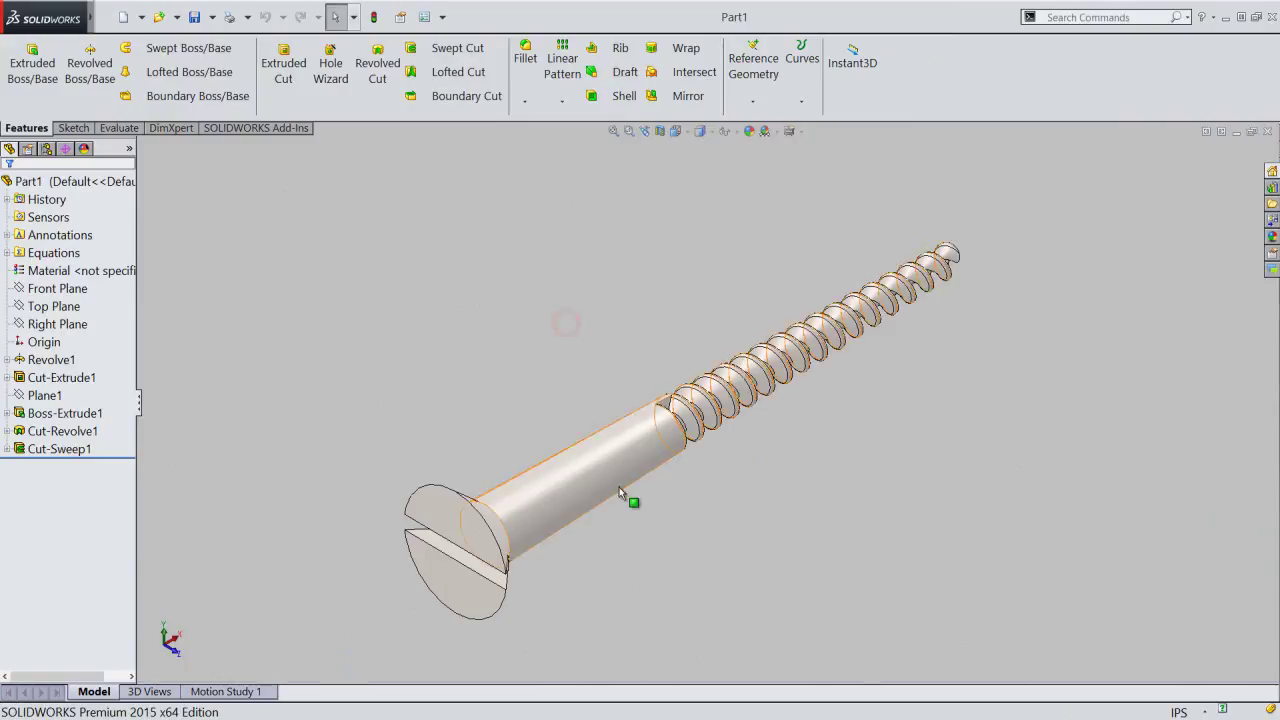
{"action": "scroll", "coordinate": [625, 499], "scroll_direction": "down", "scroll_amount": 2}
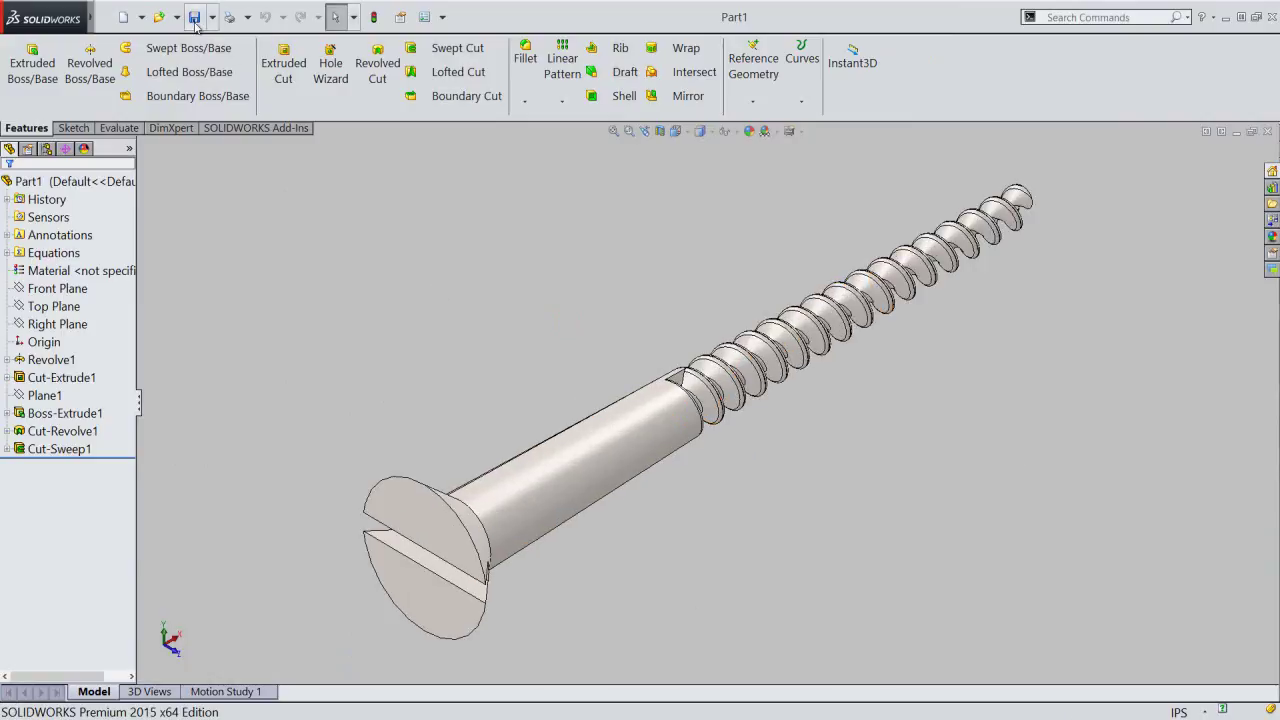